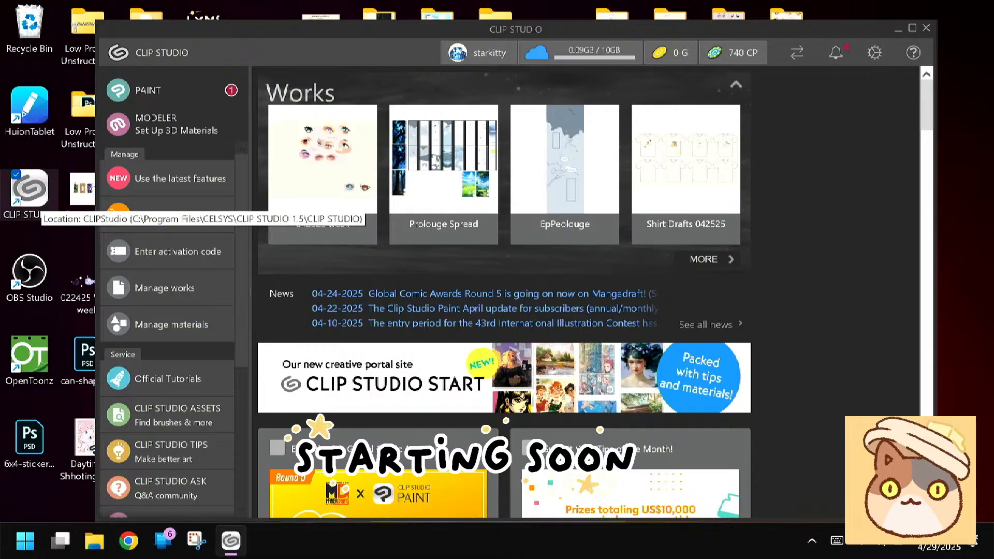
Open the saved work 042225 week from the works managed on this device for editing
click(165, 288)
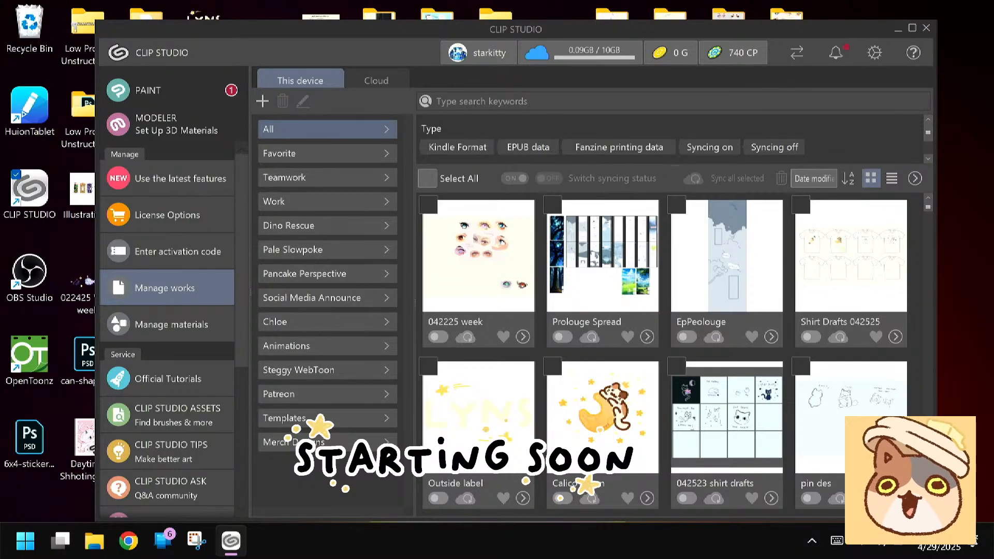
mouse_move(849, 484)
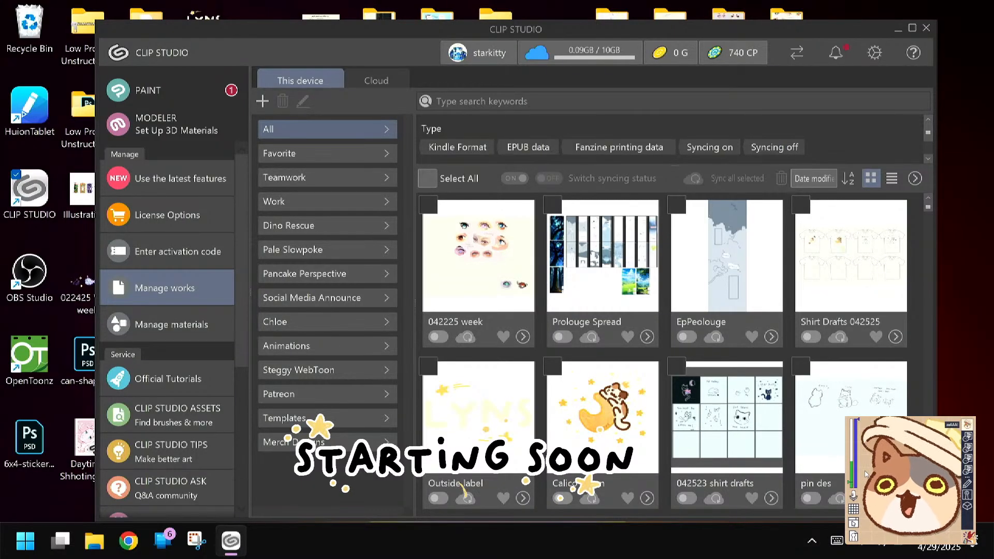
drag(848, 484, 849, 445)
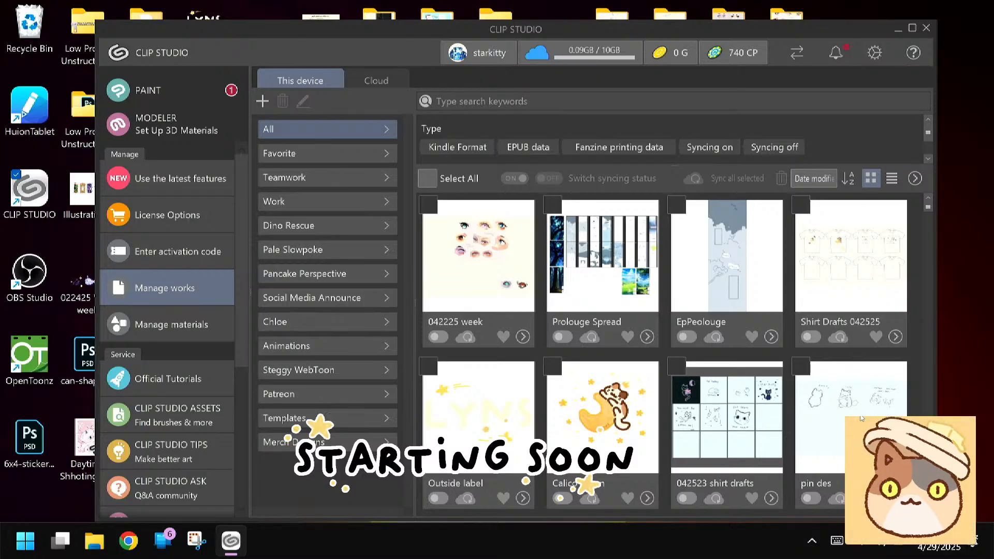
drag(850, 445, 851, 456)
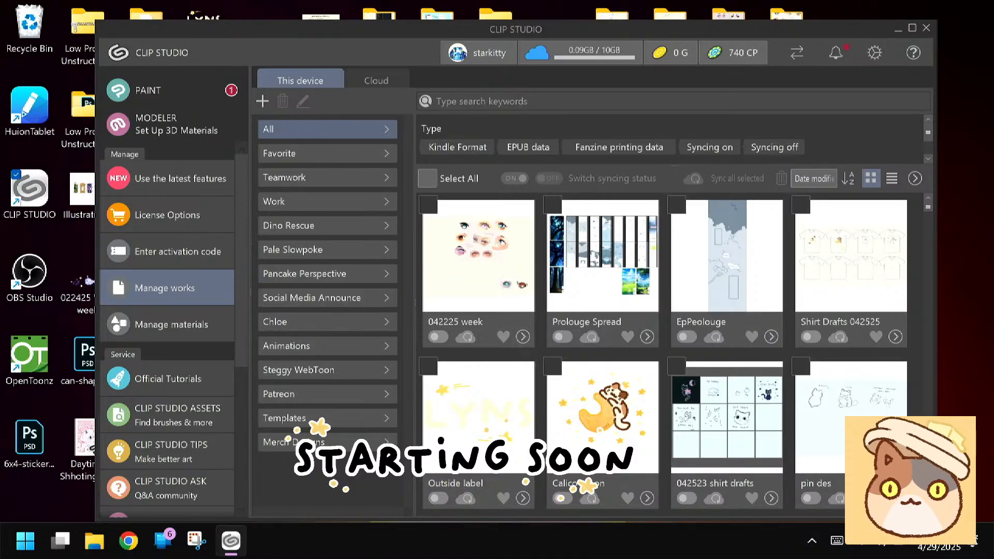
click(523, 336)
click(586, 107)
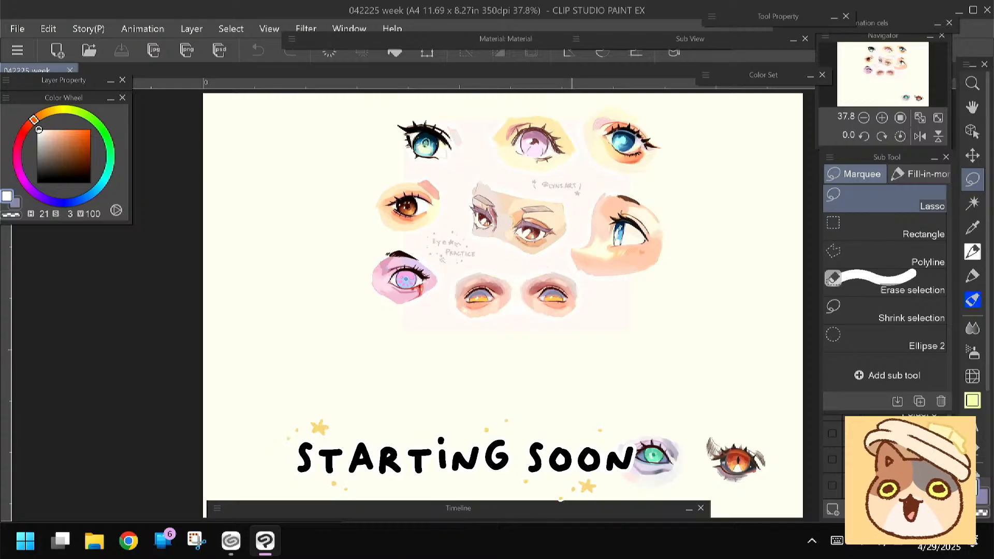
Hide the existing artwork layers of the eye practice document and add a new raster layer on top
drag(518, 280, 470, 331)
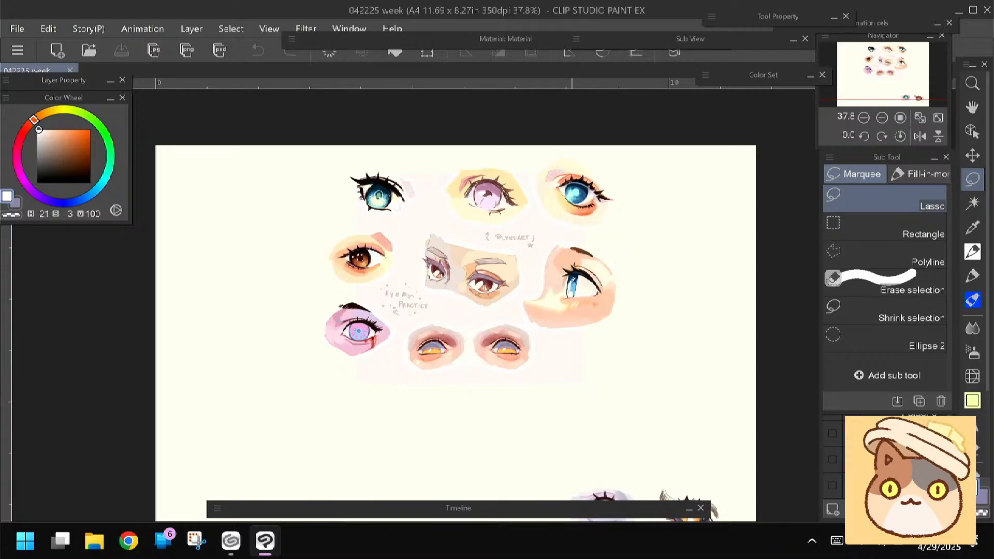
click(860, 430)
click(833, 306)
click(833, 306)
click(833, 305)
click(898, 303)
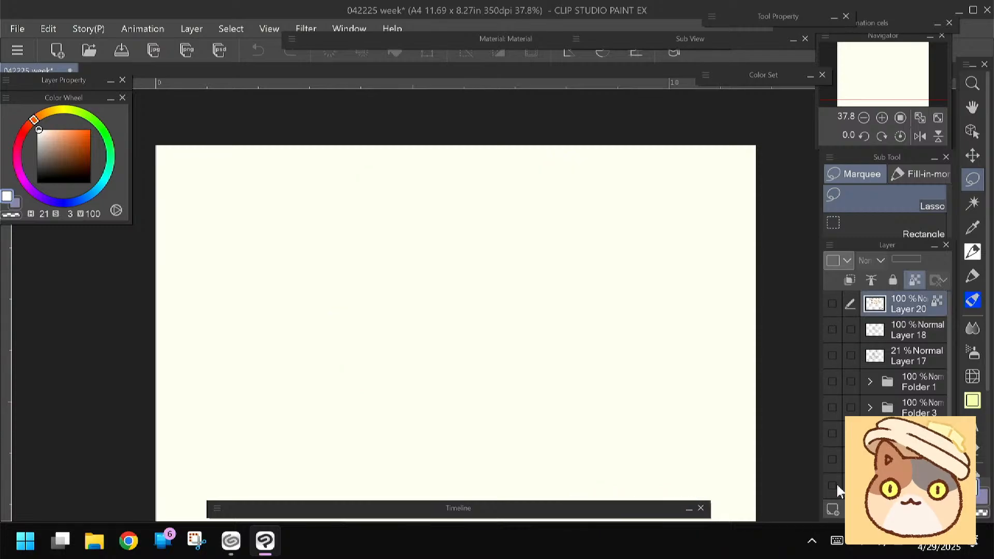
click(832, 510)
Choose the Pen with a brown colour (H 21, S 64, V 53), and undo the trial strokes on the empty canvas
key(p)
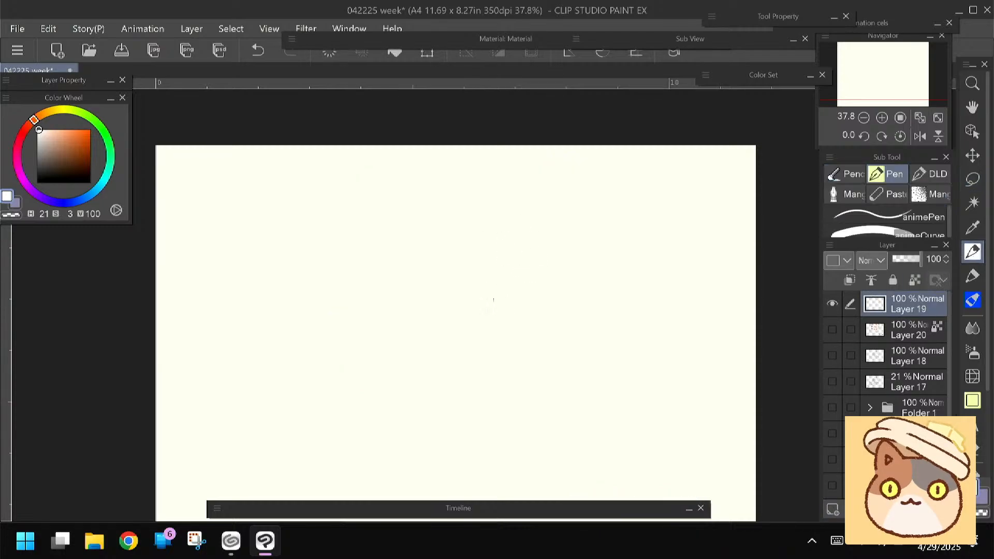
click(66, 141)
drag(483, 239, 459, 229)
key(ctrl+z)
scroll(383, 240, up, 1)
click(71, 154)
mouse_move(491, 220)
mouse_down()
mouse_move(485, 278)
mouse_move(499, 219)
mouse_up()
key(ctrl+z)
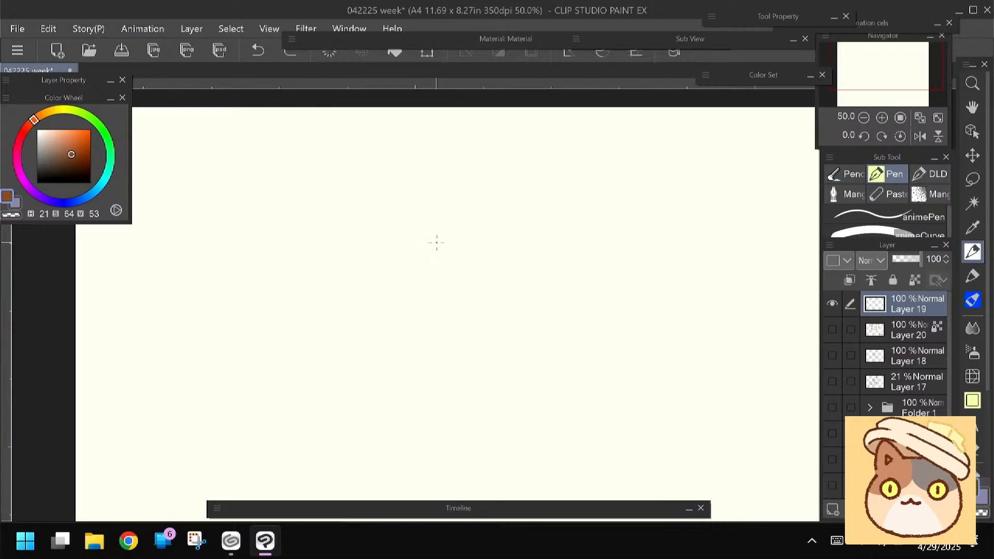
Sketch a chibi girl's face with a jaw curve, half-lidded eyes and frown, plus a lowered arm holding a thin stick
drag(465, 222, 464, 270)
key(ctrl+z)
mouse_move(459, 223)
mouse_down()
mouse_move(472, 289)
mouse_move(452, 312)
mouse_up()
drag(446, 268, 463, 269)
drag(392, 268, 414, 270)
mouse_move(427, 303)
mouse_down()
mouse_move(396, 356)
mouse_move(399, 382)
mouse_move(376, 381)
mouse_move(381, 330)
mouse_up()
mouse_move(401, 371)
mouse_down()
mouse_move(463, 388)
mouse_move(406, 380)
mouse_move(435, 393)
mouse_move(402, 389)
mouse_move(377, 370)
mouse_up()
key(ctrl+z)
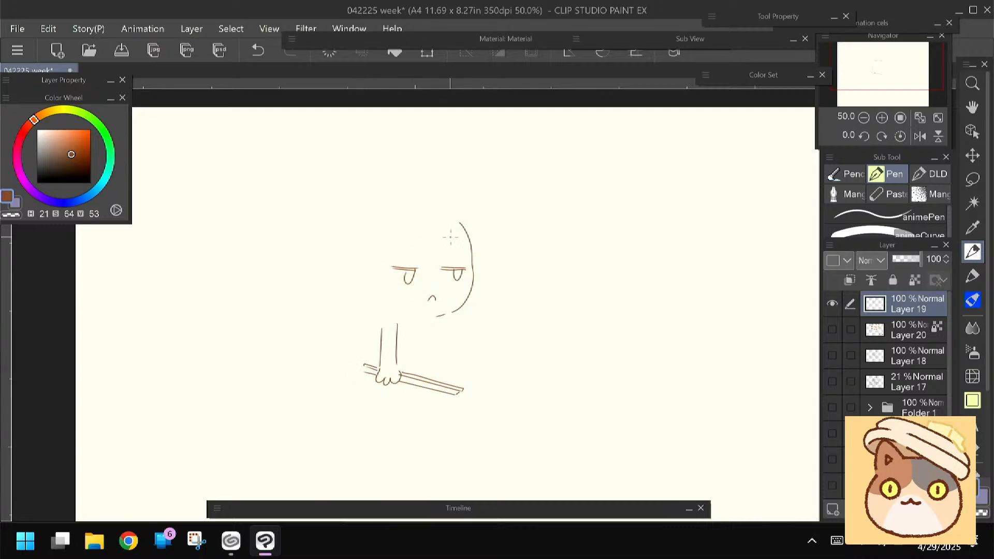
Draw the girl's bangs and long hair around the face, and a duck sitting on top of her head
drag(448, 226, 405, 256)
mouse_move(441, 227)
mouse_down()
mouse_move(397, 259)
mouse_move(386, 255)
mouse_move(472, 259)
mouse_up()
drag(466, 222, 479, 271)
mouse_move(403, 225)
mouse_down()
mouse_move(393, 308)
mouse_move(383, 308)
mouse_up()
drag(380, 267, 376, 307)
mouse_move(466, 210)
mouse_down()
mouse_move(372, 234)
mouse_move(398, 187)
mouse_move(363, 264)
mouse_move(361, 235)
mouse_move(350, 339)
mouse_up()
mouse_move(464, 197)
mouse_down()
mouse_move(400, 193)
mouse_move(435, 181)
mouse_move(464, 184)
mouse_move(413, 200)
mouse_up()
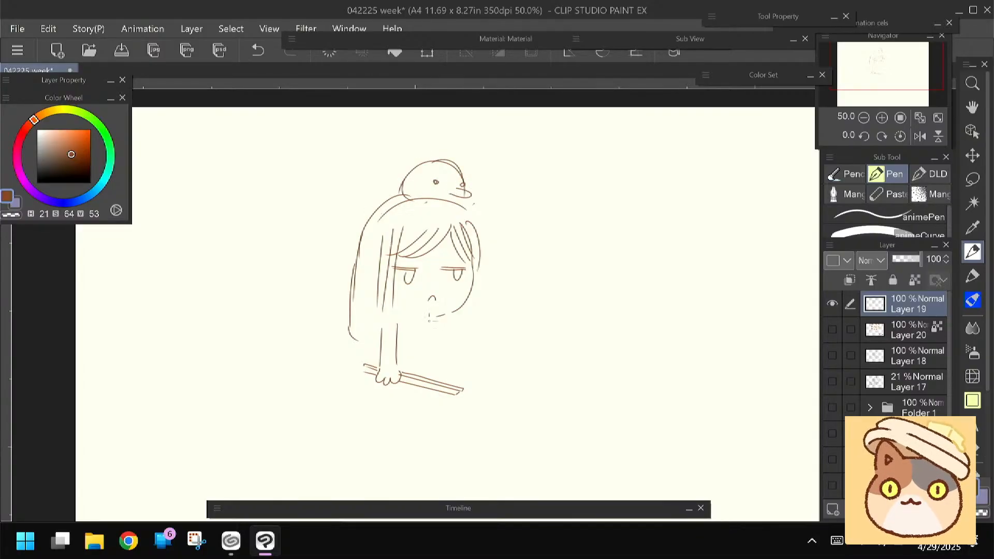
Sketch the girl's torso, shoulders and other arm, with a long object held out from her shoulder
drag(434, 321, 434, 364)
mouse_move(430, 319)
mouse_down()
mouse_move(409, 311)
mouse_move(382, 339)
mouse_move(381, 329)
mouse_move(435, 366)
mouse_up()
mouse_move(457, 377)
mouse_down()
mouse_move(492, 353)
mouse_move(481, 341)
mouse_move(450, 365)
mouse_up()
mouse_move(500, 339)
mouse_down()
mouse_move(528, 360)
mouse_move(444, 335)
mouse_move(458, 320)
mouse_move(444, 321)
mouse_move(473, 330)
mouse_up()
click(514, 353)
click(519, 355)
drag(454, 312, 477, 324)
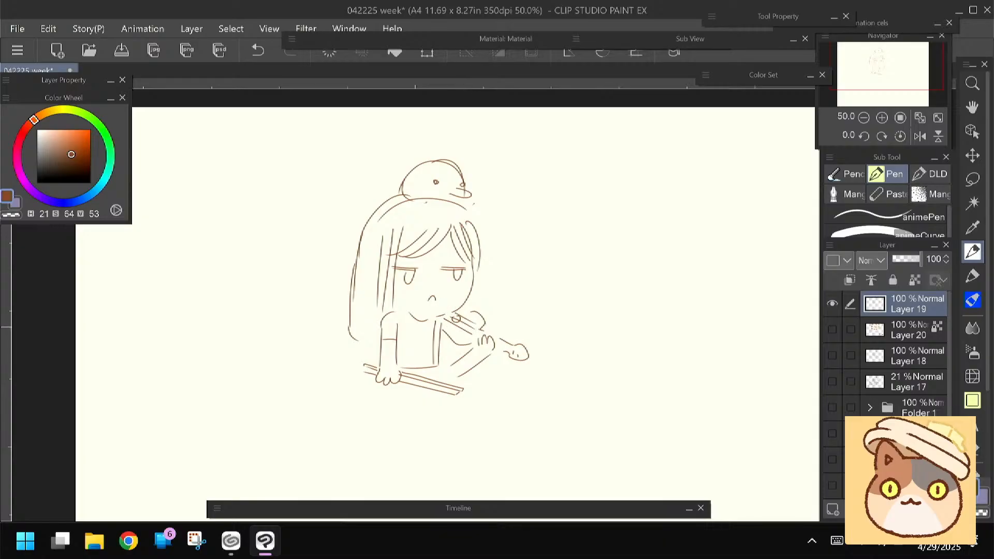
Draw a square broken window beside the girl, with jagged crack lines and a fallen shard below it
mouse_move(658, 218)
mouse_down()
mouse_move(545, 221)
mouse_move(657, 295)
mouse_move(655, 351)
mouse_move(546, 349)
mouse_move(546, 221)
mouse_up()
mouse_move(655, 348)
mouse_down()
mouse_move(634, 309)
mouse_move(613, 304)
mouse_move(606, 321)
mouse_move(588, 316)
mouse_move(590, 291)
mouse_move(575, 298)
mouse_move(552, 301)
mouse_up()
mouse_move(629, 238)
mouse_down()
mouse_move(615, 253)
mouse_move(637, 267)
mouse_up()
mouse_move(620, 369)
mouse_down()
mouse_move(632, 379)
mouse_move(619, 371)
mouse_up()
Hand-letter the caption "DUCKY DIDNT BREAK THE GLASS" on two lines below the sketch with the Felt pen
drag(299, 348, 284, 361)
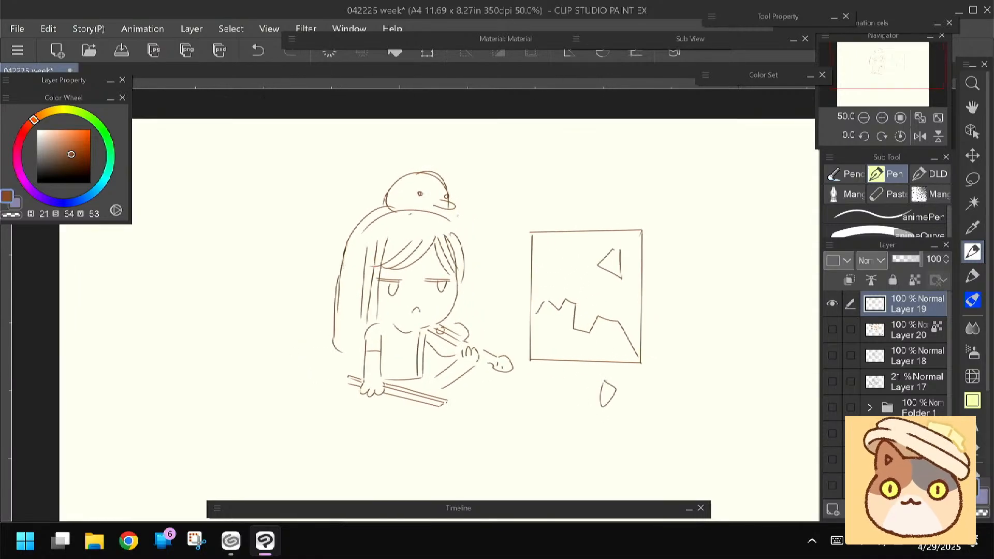
key(p)
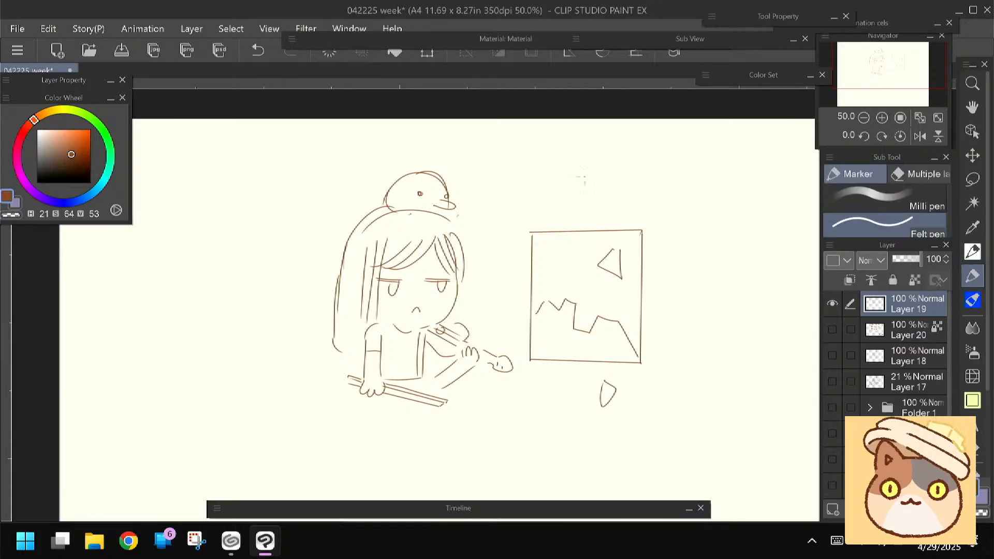
drag(352, 252, 341, 218)
mouse_move(330, 389)
mouse_down()
mouse_move(330, 402)
mouse_move(352, 389)
mouse_up()
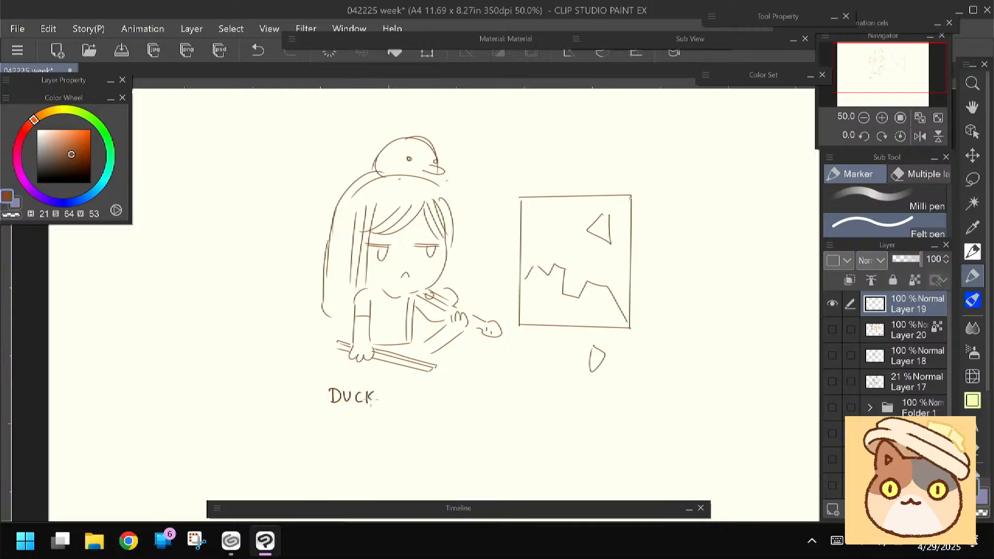
mouse_move(379, 392)
mouse_down()
mouse_move(418, 403)
mouse_move(435, 390)
mouse_move(437, 405)
mouse_move(469, 391)
mouse_up()
mouse_move(464, 391)
mouse_down()
mouse_move(464, 403)
mouse_move(508, 393)
mouse_move(510, 405)
mouse_up()
drag(515, 390, 515, 405)
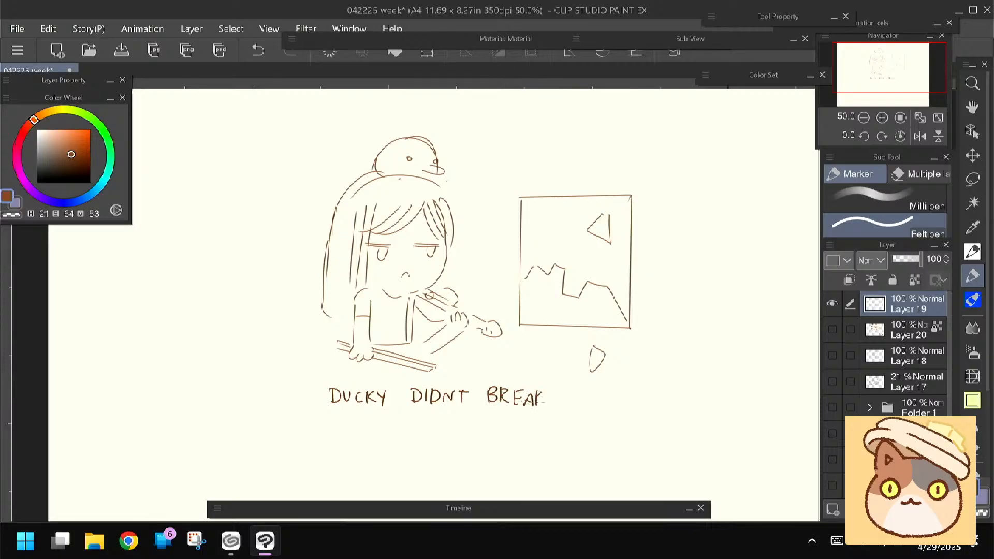
mouse_move(562, 392)
mouse_down()
mouse_move(574, 391)
mouse_move(578, 408)
mouse_up()
drag(584, 391, 585, 409)
drag(577, 400, 594, 410)
drag(407, 426, 419, 432)
mouse_move(429, 424)
mouse_down()
mouse_move(429, 434)
mouse_move(478, 443)
mouse_up()
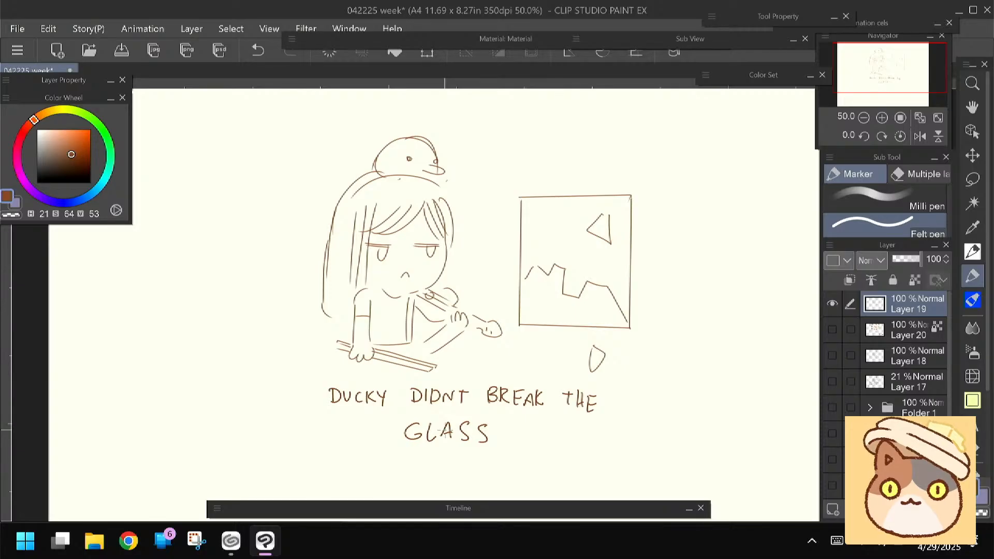
Create a new colour illustration canvas, A4 11.69 x 8.27 in at 350 dpi, with white paper
click(231, 541)
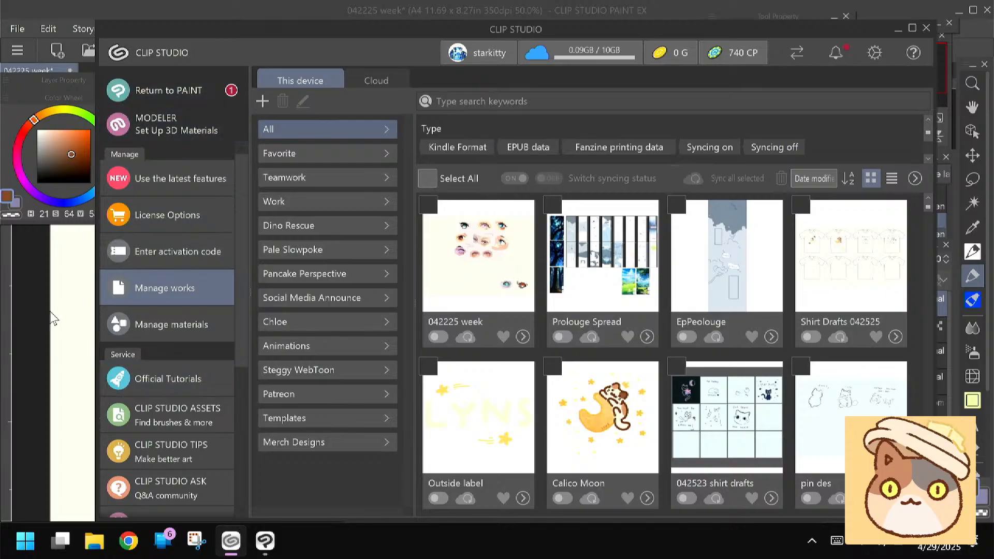
click(62, 299)
click(63, 55)
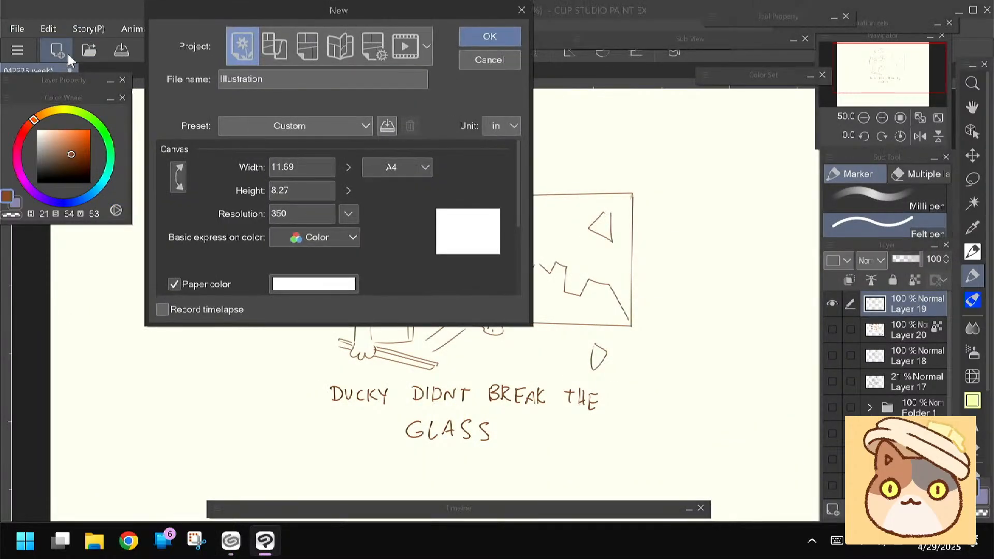
click(471, 41)
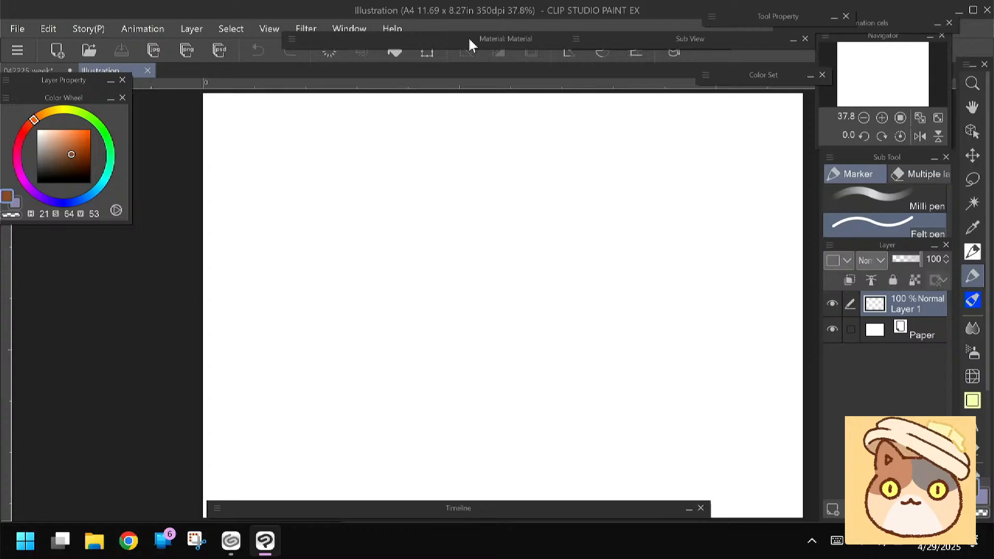
Return to the 042225 week document, look at Layer 20 and Layer 18 in turn, and close the document
click(972, 251)
click(54, 71)
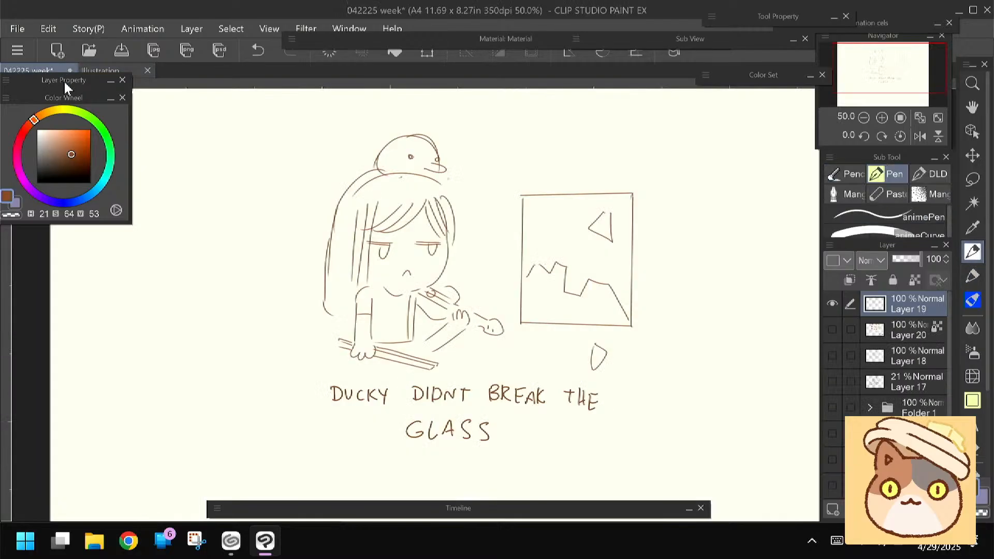
click(831, 304)
click(831, 329)
click(831, 331)
click(832, 356)
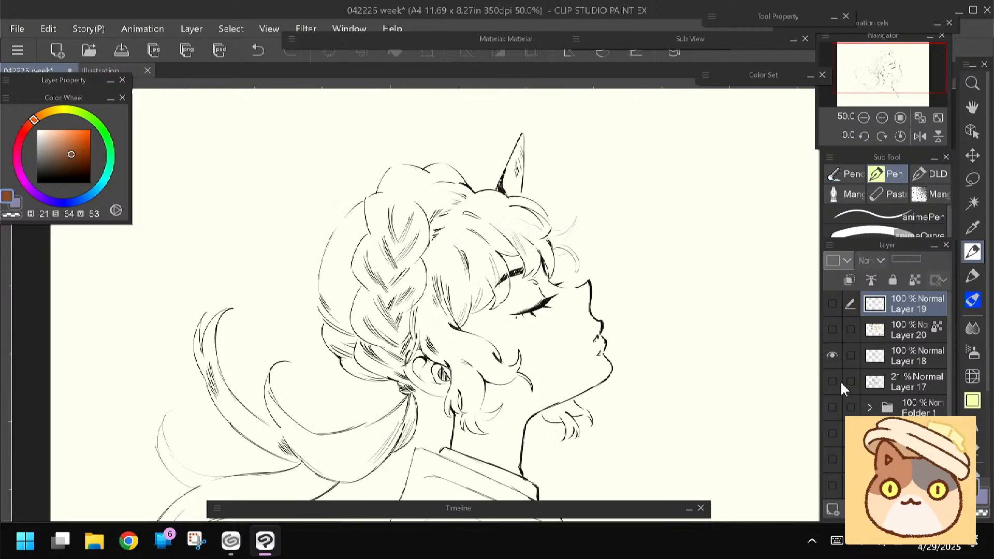
click(832, 357)
click(70, 70)
click(533, 212)
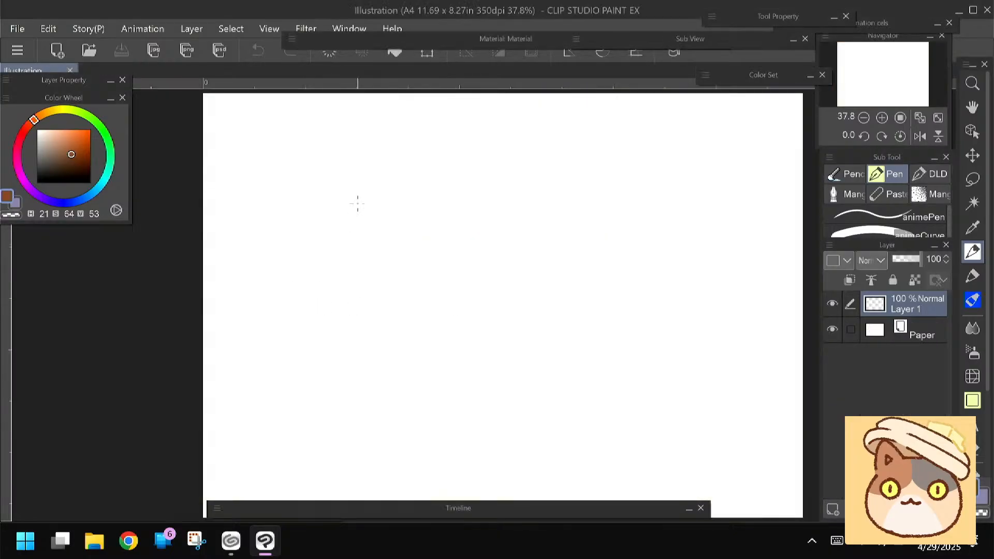
Sketch a tilted rectangular guide box for a head on the new canvas with light brown Pen strokes (H 21, S 66, V 54)
scroll(424, 263, up, 4)
mouse_move(528, 200)
mouse_down()
mouse_move(494, 196)
mouse_move(492, 277)
mouse_up()
key(ctrl+z)
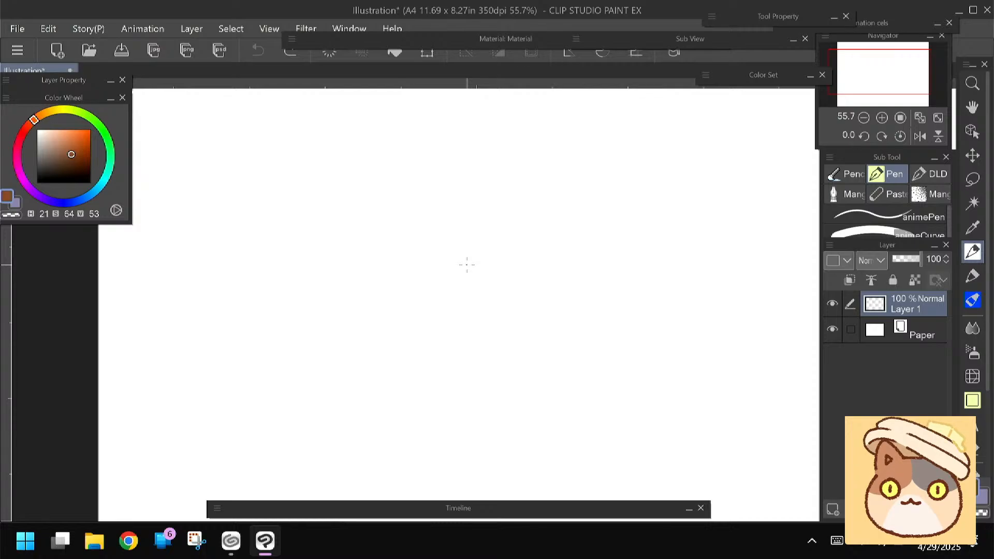
click(72, 153)
drag(563, 159, 481, 172)
mouse_move(547, 147)
mouse_down()
mouse_move(401, 204)
mouse_move(472, 379)
mouse_move(462, 406)
mouse_up()
drag(427, 321, 453, 398)
drag(626, 379, 455, 432)
drag(615, 406, 480, 432)
drag(553, 143, 631, 418)
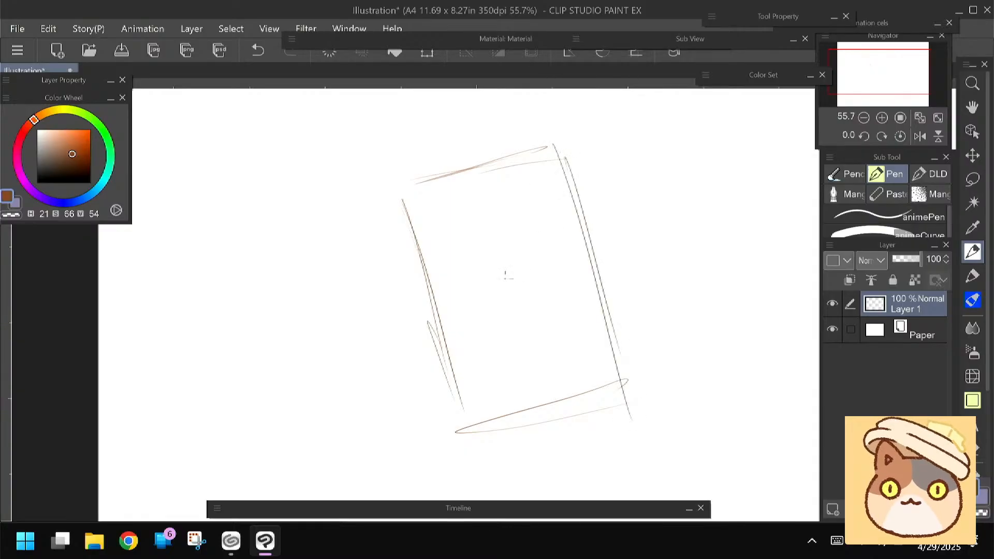
Sketch an eye line across the middle of the guide box, a closed eye on it and a slanted forehead line
mouse_move(590, 248)
mouse_down()
mouse_move(435, 303)
mouse_move(540, 262)
mouse_move(506, 281)
mouse_up()
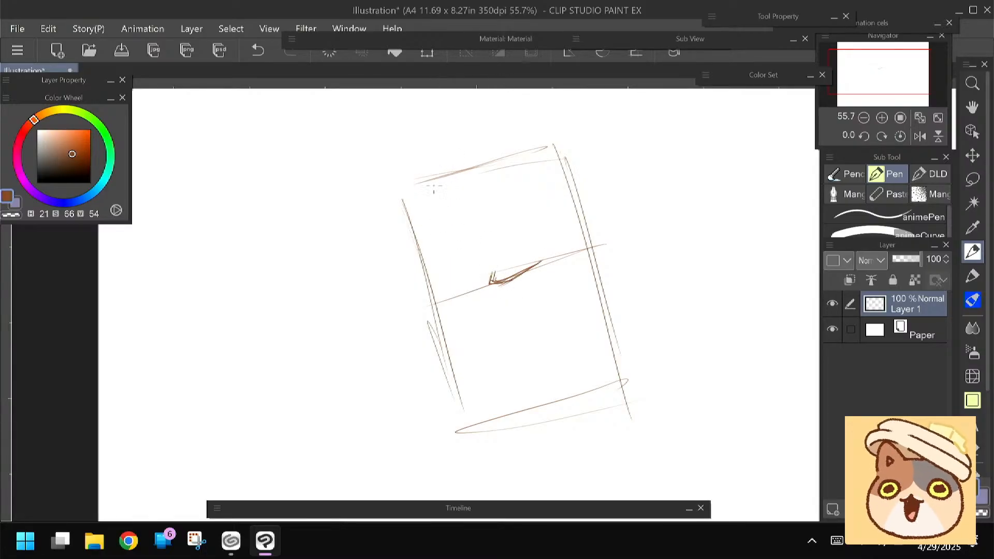
drag(417, 175, 416, 271)
drag(362, 281, 353, 255)
Rotate the whole head sketch clockwise with a transform until the guide box stands upright
key(ctrl+t)
drag(329, 339, 322, 284)
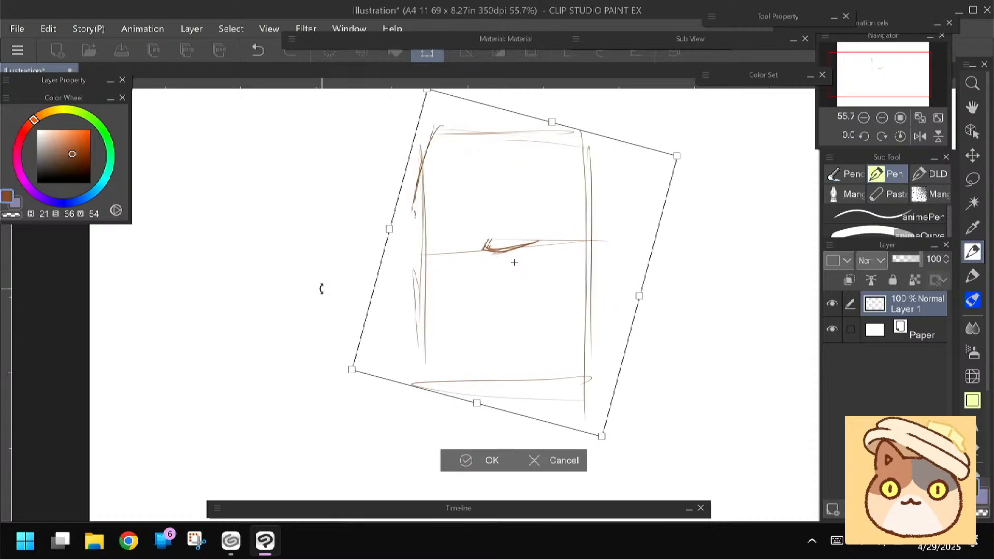
key(Return)
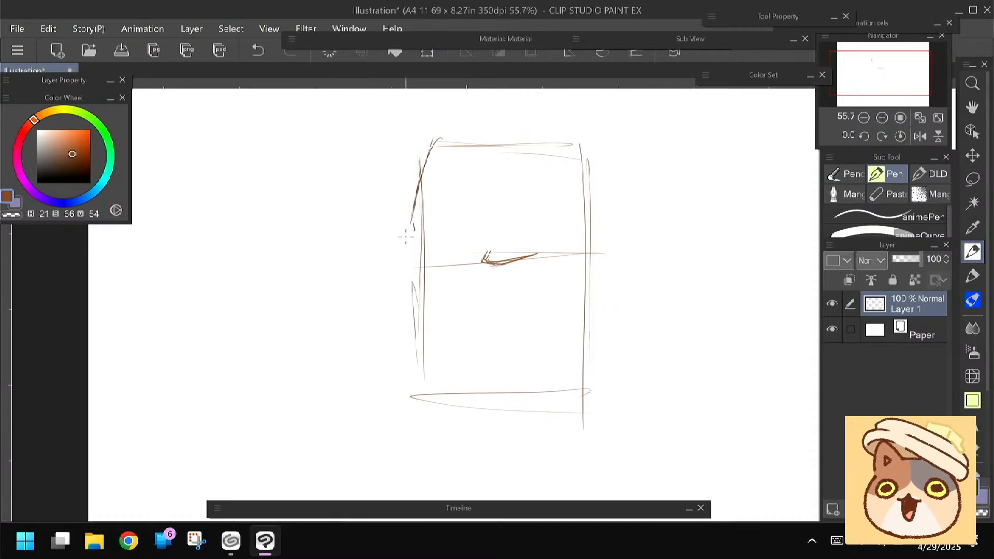
Sketch the side profile from forehead and brow to nose and upper lip along the box edge, erasing excess guide lines
mouse_move(421, 226)
mouse_down()
mouse_move(427, 280)
mouse_move(428, 267)
mouse_move(402, 295)
mouse_move(427, 320)
mouse_move(402, 307)
mouse_move(432, 312)
mouse_up()
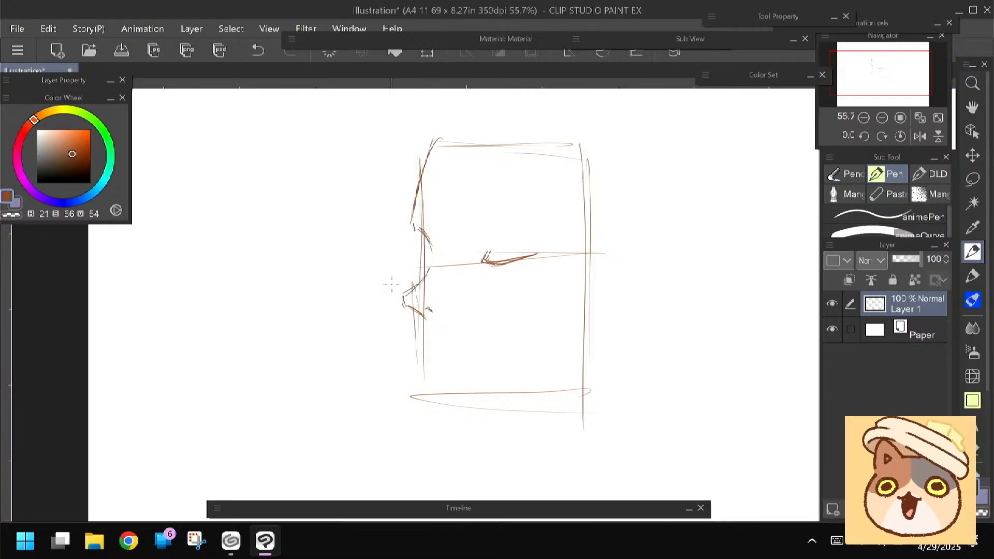
mouse_move(430, 145)
mouse_down()
mouse_move(406, 224)
mouse_move(427, 215)
mouse_move(461, 149)
mouse_move(409, 226)
mouse_up()
key(e)
key(p)
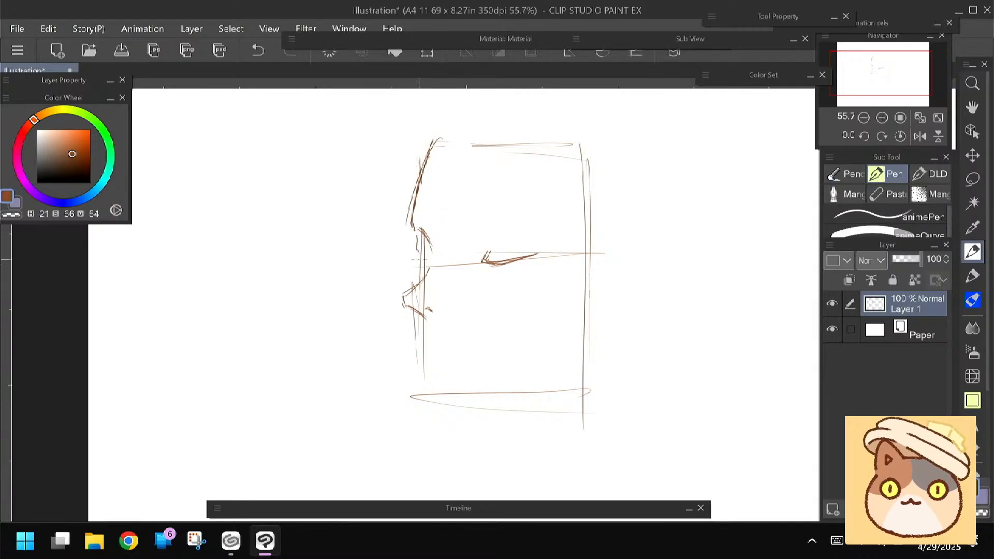
drag(387, 325, 375, 307)
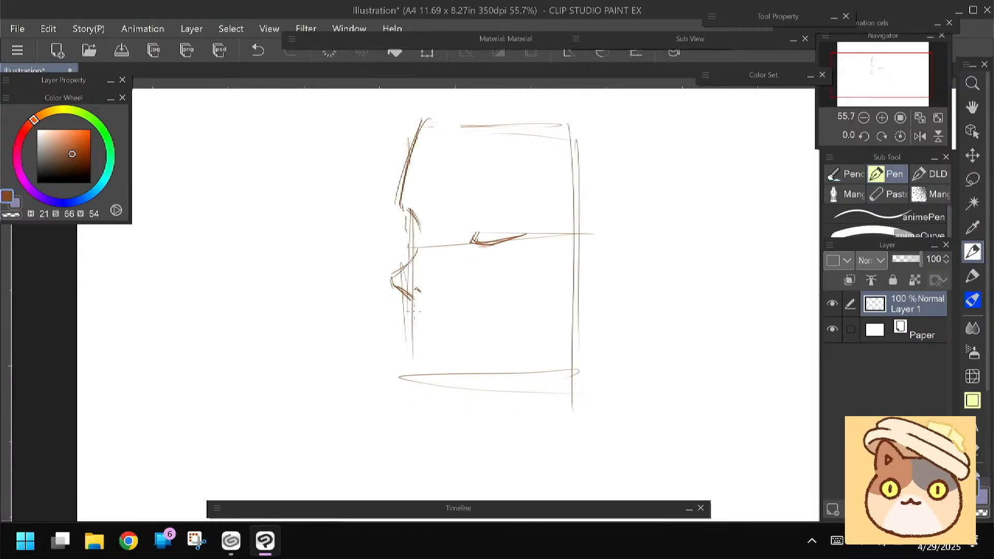
mouse_move(413, 305)
mouse_down()
mouse_move(415, 333)
mouse_move(411, 326)
mouse_up()
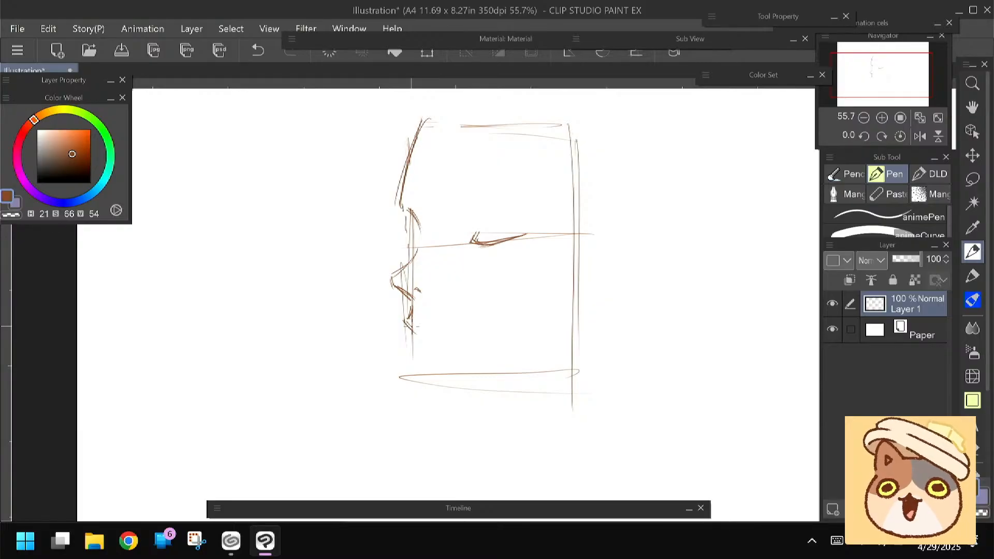
Draw an eyebrow above the closed eye, and lasso the eye to move it closer to the nose side
mouse_move(472, 226)
mouse_down()
mouse_move(476, 198)
mouse_move(510, 202)
mouse_up()
mouse_move(452, 198)
mouse_down()
mouse_move(512, 201)
mouse_move(483, 250)
mouse_move(450, 249)
mouse_move(462, 251)
mouse_up()
key(m)
key(ctrl+t)
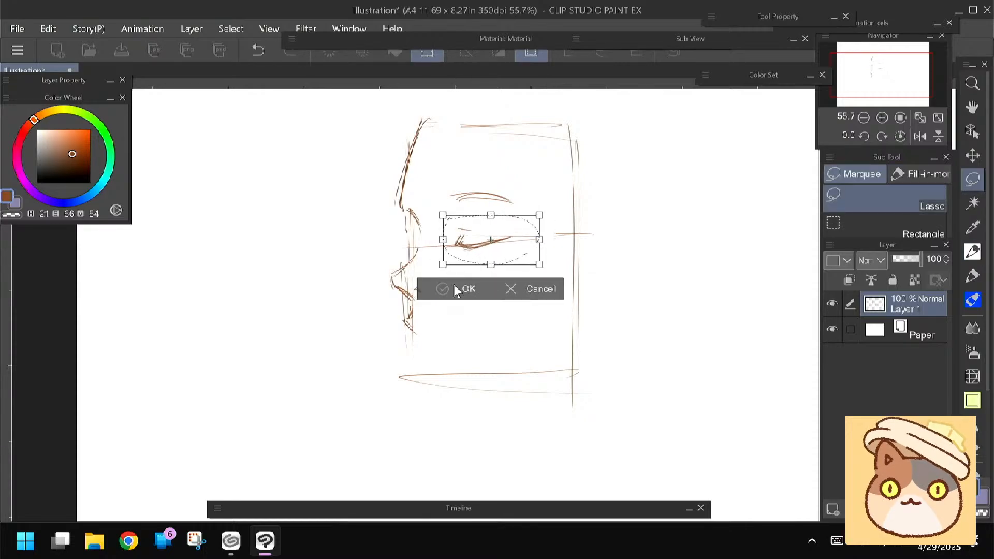
click(454, 290)
Sketch the lower lip and chin beneath the upper lip, and a rounded jaw curve below the guide box's lower edge
key(p)
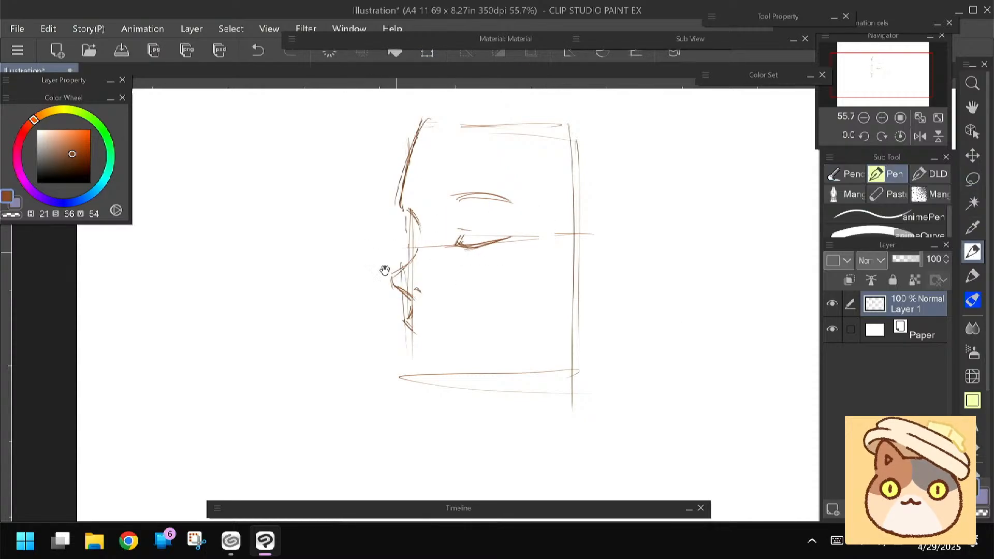
drag(362, 257, 362, 238)
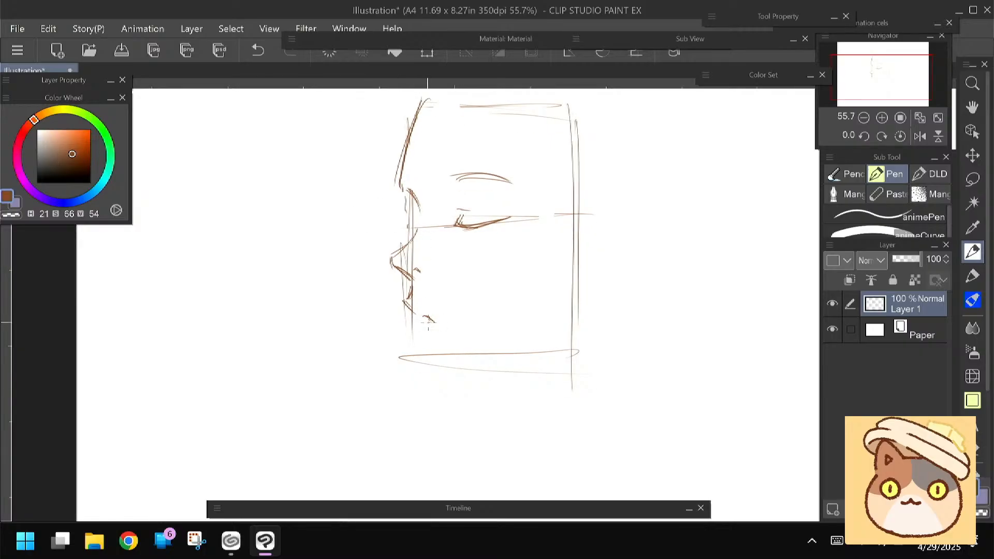
mouse_move(422, 314)
mouse_down()
mouse_move(436, 322)
mouse_move(423, 343)
mouse_up()
mouse_move(414, 334)
mouse_down()
mouse_move(406, 322)
mouse_move(359, 329)
mouse_up()
key(space)
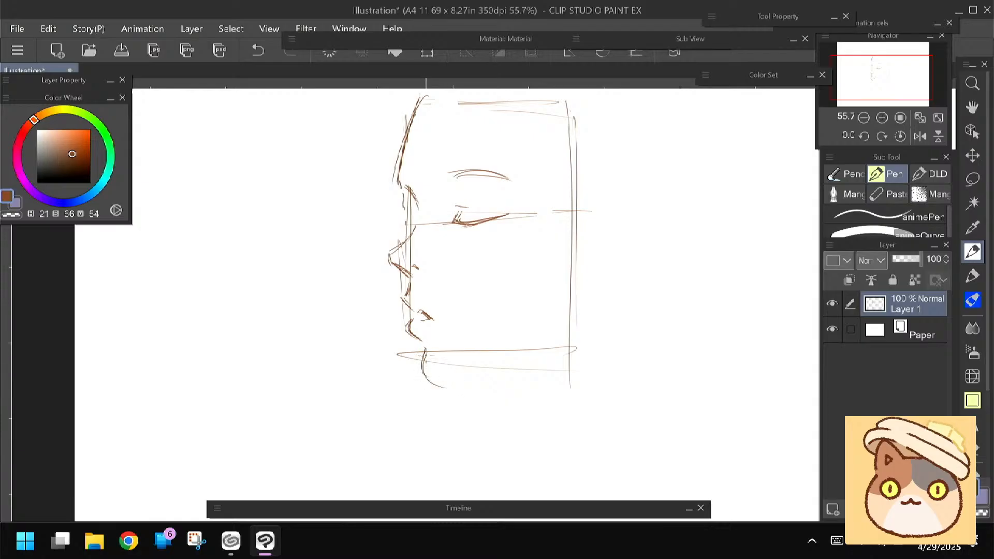
drag(351, 352, 374, 382)
mouse_move(446, 379)
mouse_down()
mouse_move(446, 416)
mouse_move(513, 412)
mouse_move(588, 385)
mouse_up()
drag(467, 422, 595, 382)
Erase part of the lower lip, and redraw the closed eye as a simple slanted line without lashes
drag(349, 318, 326, 350)
drag(368, 266, 355, 235)
key(e)
drag(390, 362, 409, 371)
key(p)
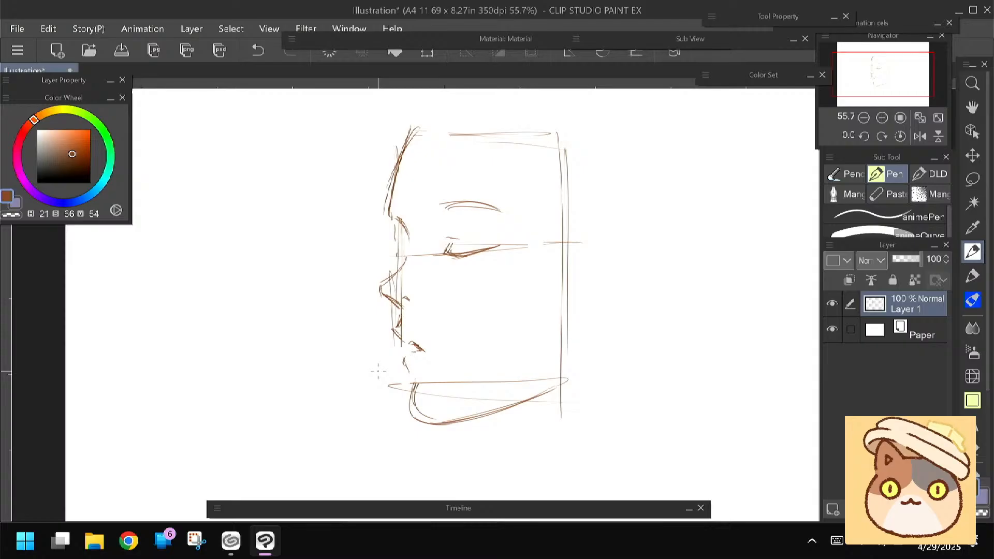
drag(361, 286, 364, 282)
key(e)
mouse_move(450, 229)
mouse_down()
mouse_move(452, 258)
mouse_move(492, 248)
mouse_move(461, 257)
mouse_up()
key(p)
drag(506, 243, 454, 255)
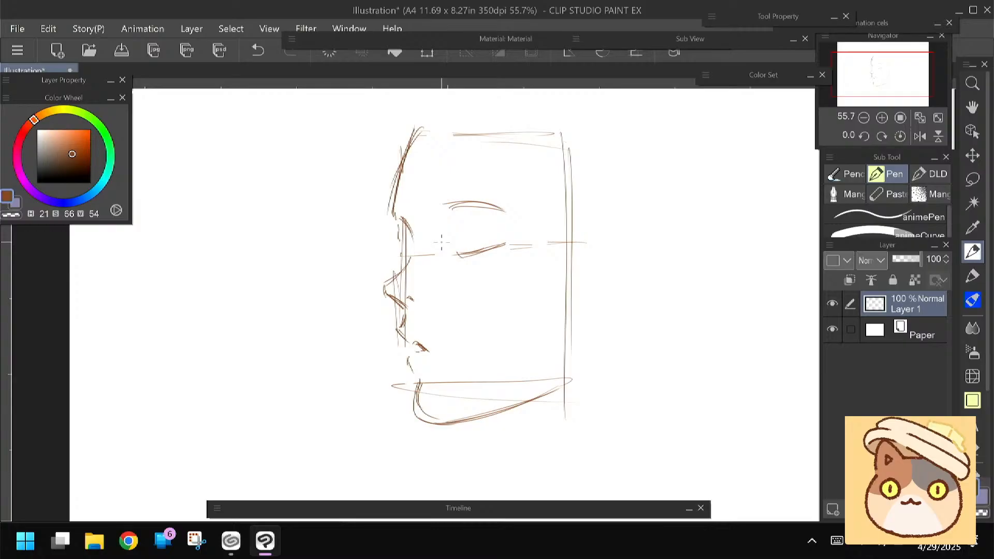
Erase the old nose and mouth, and redraw the nose as a pointed profile with its underside
key(e)
mouse_move(417, 345)
mouse_down()
mouse_move(411, 286)
mouse_move(389, 272)
mouse_move(408, 321)
mouse_move(379, 284)
mouse_move(413, 315)
mouse_move(413, 281)
mouse_up()
key(p)
key(e)
key(p)
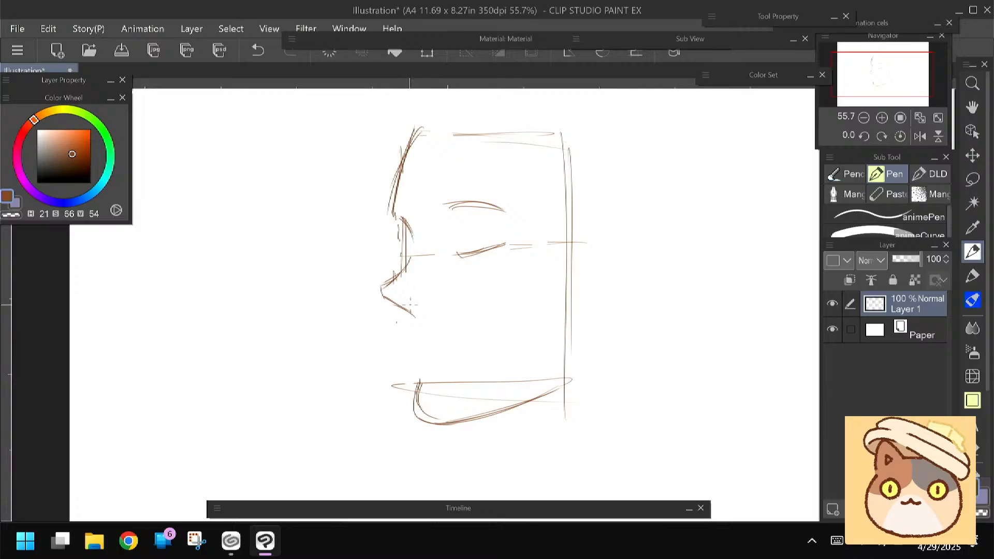
drag(387, 300, 415, 317)
Erase the old chin line, and redraw the lips, chin and jaw as a continuous profile line
key(e)
drag(418, 384, 446, 422)
key(p)
mouse_move(413, 325)
mouse_down()
mouse_move(406, 336)
mouse_move(424, 398)
mouse_move(451, 420)
mouse_move(581, 376)
mouse_up()
drag(524, 402, 564, 385)
drag(340, 315, 334, 353)
Draw the diagonal line from the forehead's peak to the ear, a rounded ear, and the back edge of the jaw
drag(440, 137, 420, 159)
drag(494, 168, 581, 257)
drag(453, 138, 587, 257)
drag(456, 140, 621, 296)
mouse_move(588, 257)
mouse_down()
mouse_move(613, 312)
mouse_move(582, 337)
mouse_up()
mouse_move(590, 252)
mouse_down()
mouse_move(612, 326)
mouse_move(584, 336)
mouse_move(561, 415)
mouse_up()
drag(582, 342, 559, 418)
drag(357, 327, 350, 310)
Refine the mouth with a darker lip profile and a short line between the lips
drag(392, 320, 405, 372)
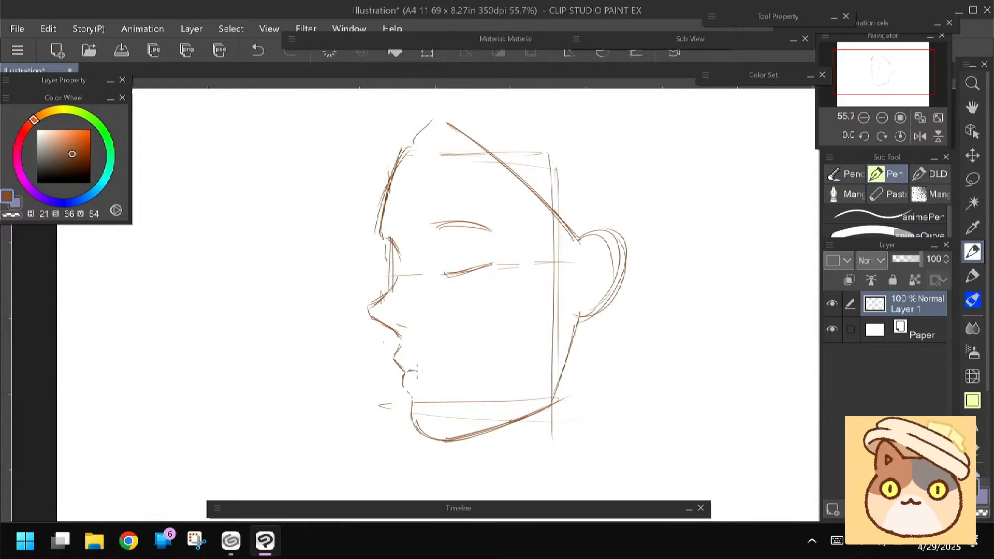
drag(407, 371, 421, 373)
drag(408, 370, 423, 375)
Thicken the closed eye with downward lashes, and add the far eye's lashes at the nose bridge
mouse_move(449, 276)
mouse_down()
mouse_move(489, 264)
mouse_move(434, 286)
mouse_move(420, 276)
mouse_move(451, 288)
mouse_move(469, 282)
mouse_up()
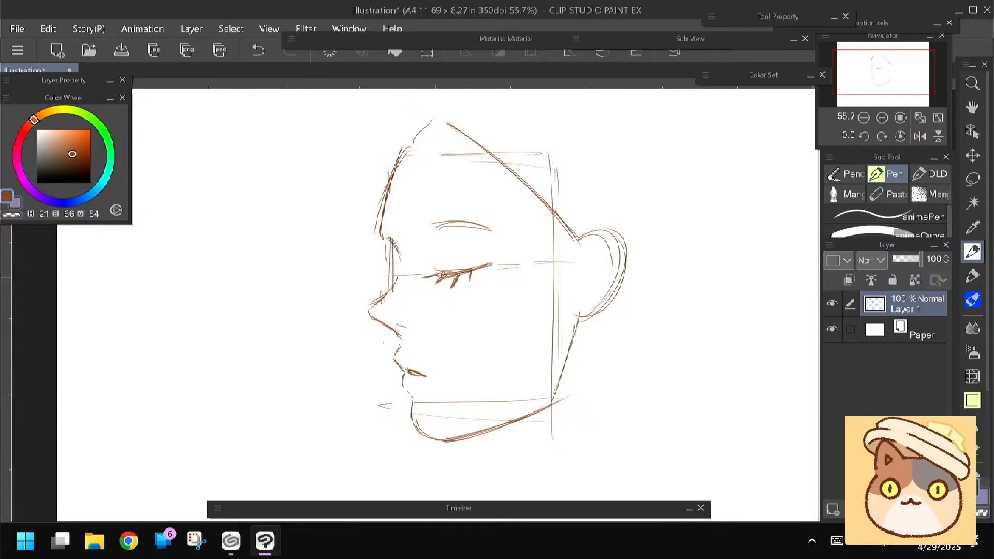
drag(453, 274, 434, 274)
mouse_move(442, 269)
mouse_down()
mouse_move(425, 277)
mouse_move(444, 275)
mouse_up()
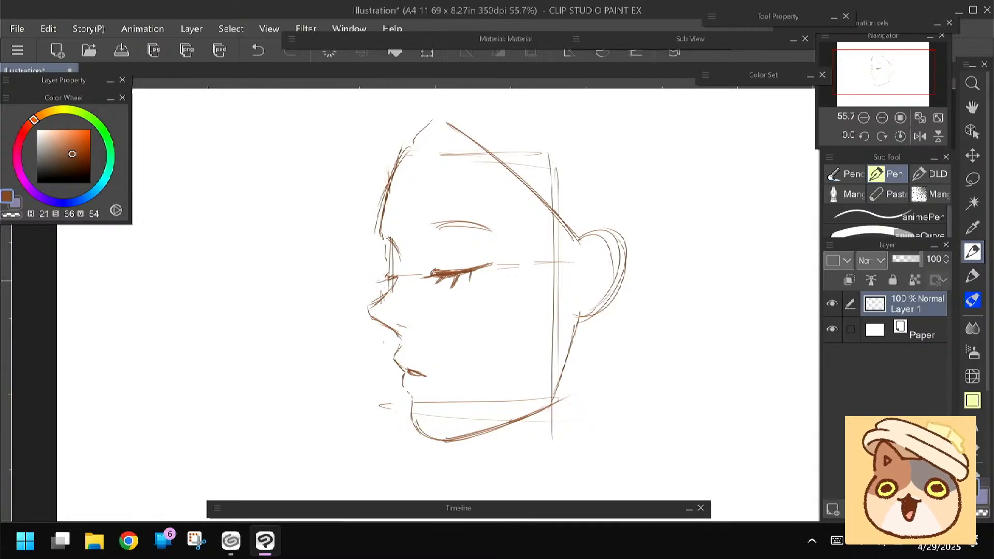
drag(392, 277, 376, 284)
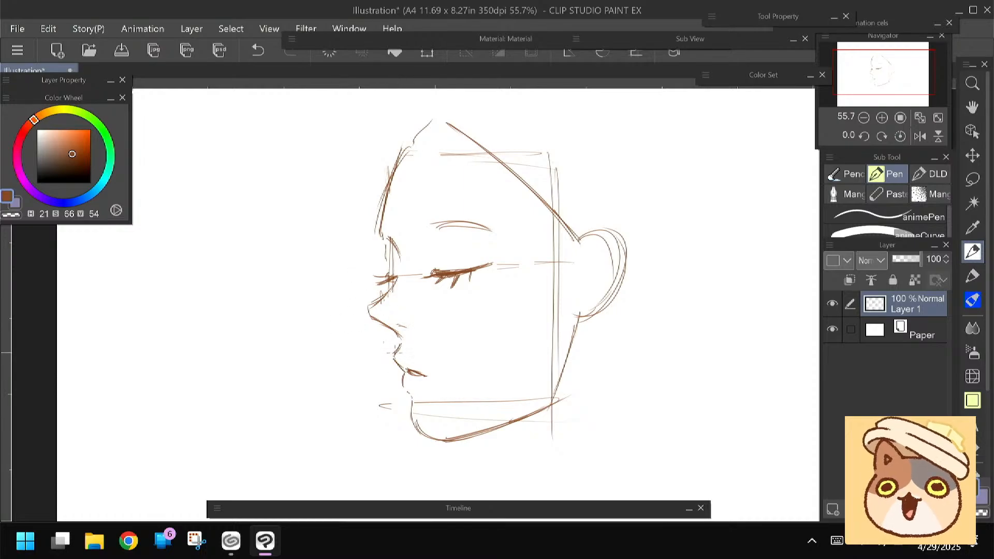
Strengthen the lip and chin contour, and clean up the ear with inner folds
mouse_move(393, 356)
mouse_down()
mouse_move(407, 371)
mouse_move(427, 441)
mouse_up()
drag(330, 356, 328, 361)
key(e)
drag(584, 239, 593, 319)
key(p)
mouse_move(580, 245)
mouse_down()
mouse_move(621, 253)
mouse_move(616, 285)
mouse_move(585, 321)
mouse_up()
mouse_move(607, 253)
mouse_down()
mouse_move(586, 255)
mouse_move(607, 269)
mouse_move(623, 243)
mouse_move(594, 254)
mouse_move(603, 245)
mouse_move(601, 285)
mouse_move(598, 260)
mouse_move(578, 263)
mouse_move(572, 274)
mouse_move(585, 268)
mouse_move(585, 290)
mouse_move(579, 297)
mouse_move(578, 285)
mouse_move(574, 299)
mouse_move(581, 278)
mouse_up()
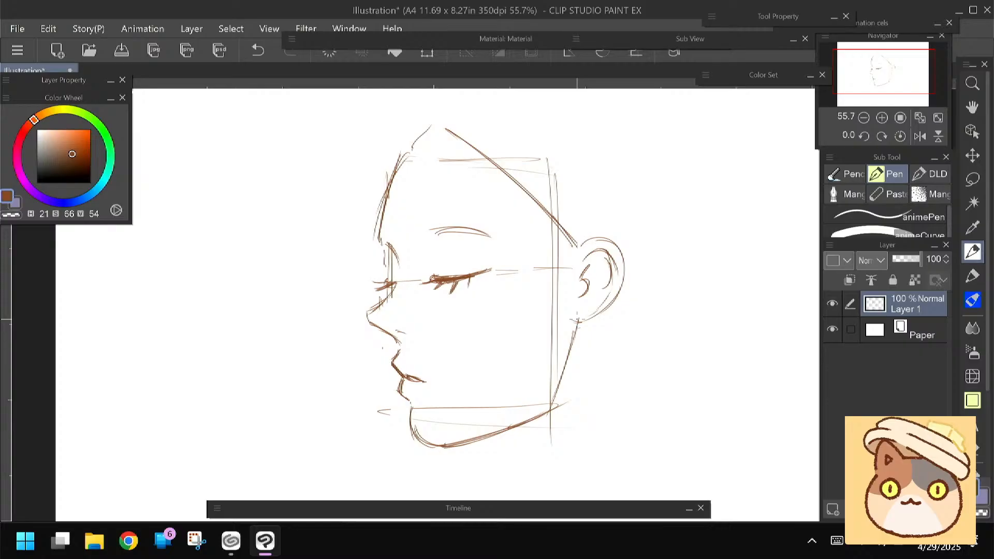
Erase the rough forehead strokes, and redraw the forehead as a smooth curve down to the brow
drag(345, 302, 347, 307)
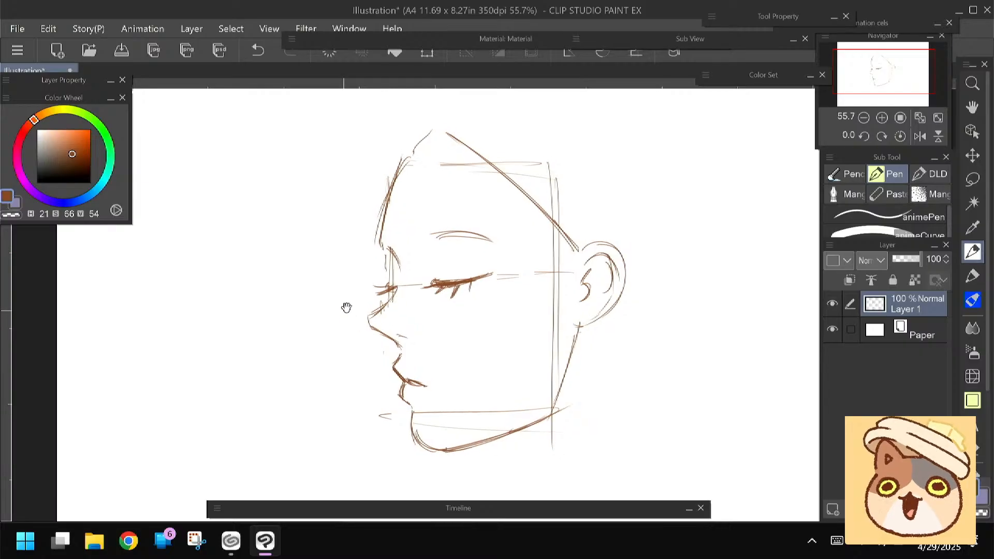
key(e)
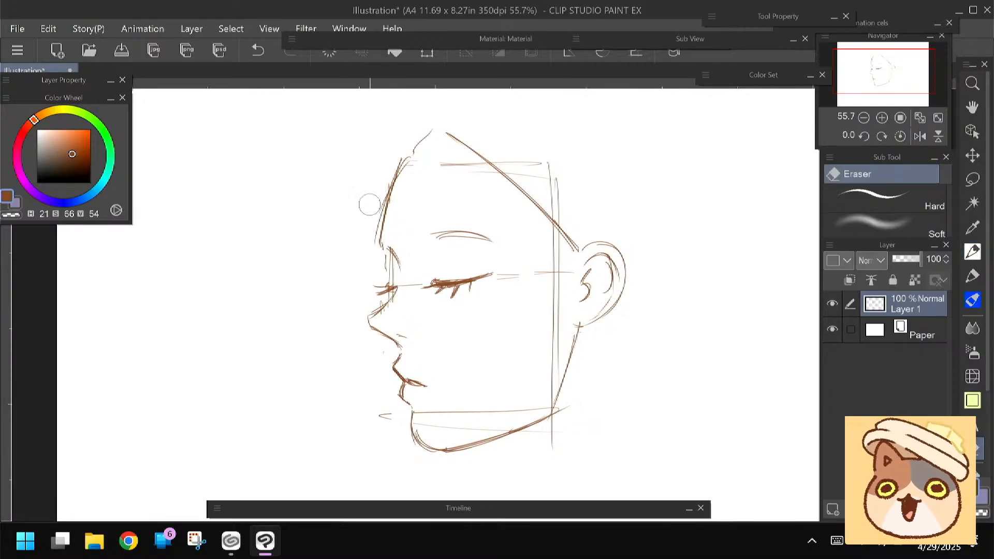
drag(384, 174, 365, 231)
key(p)
key(e)
drag(404, 162, 376, 236)
key(p)
mouse_move(389, 191)
mouse_down()
mouse_move(379, 247)
mouse_move(495, 236)
mouse_up()
Replace the eyebrow with a thicker arched one, and add the far eyebrow at the edge of the forehead
key(e)
key(p)
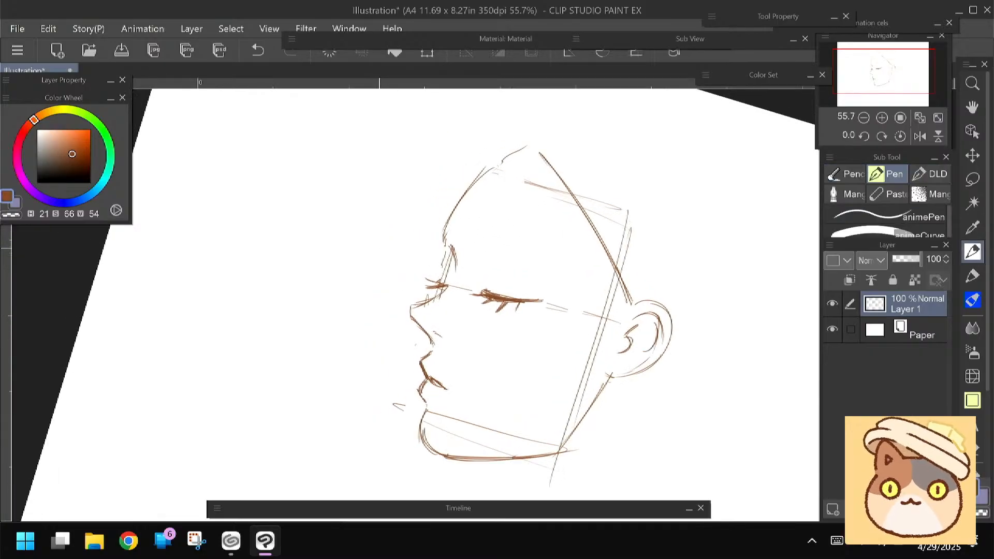
drag(492, 253, 569, 272)
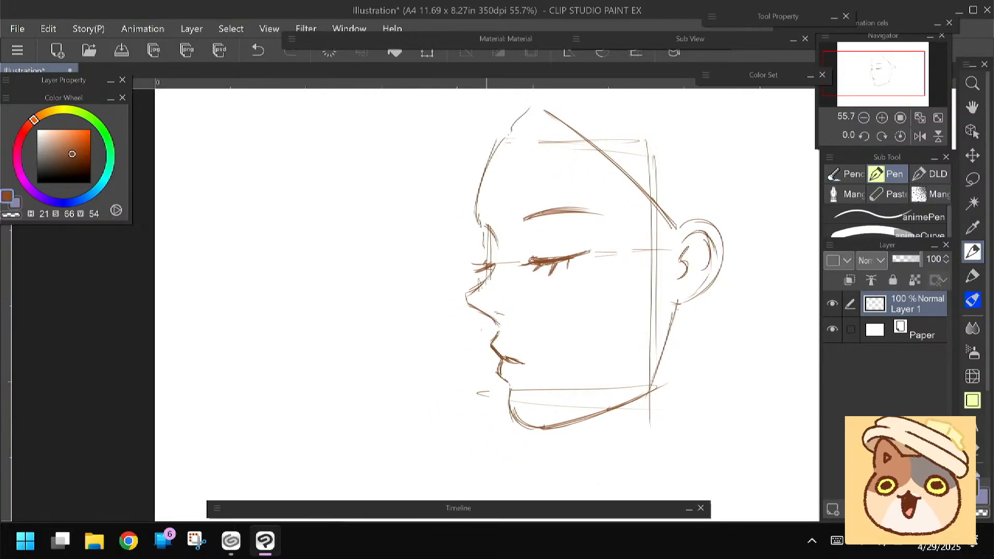
mouse_move(486, 249)
mouse_down()
mouse_move(439, 259)
mouse_move(428, 223)
mouse_up()
mouse_move(439, 231)
mouse_down()
mouse_move(425, 223)
mouse_move(431, 231)
mouse_up()
drag(519, 222, 483, 233)
drag(501, 226, 479, 232)
key(e)
mouse_move(520, 205)
mouse_down()
mouse_move(550, 216)
mouse_move(492, 225)
mouse_move(503, 221)
mouse_up()
key(p)
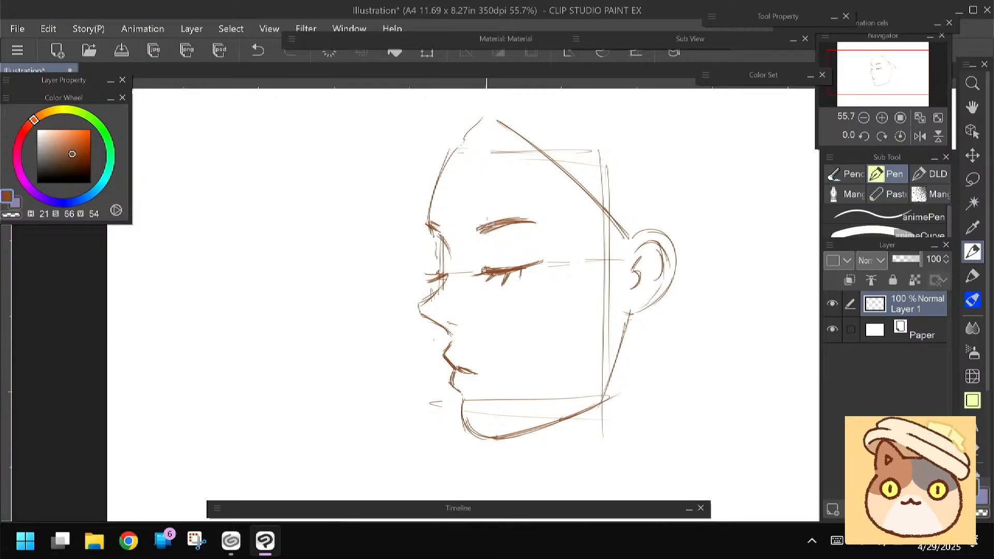
Darken the nose tip and nostril, and shade the ear's opening with extra inner folds
drag(376, 337, 341, 344)
mouse_move(405, 325)
mouse_down()
mouse_move(424, 331)
mouse_move(383, 314)
mouse_up()
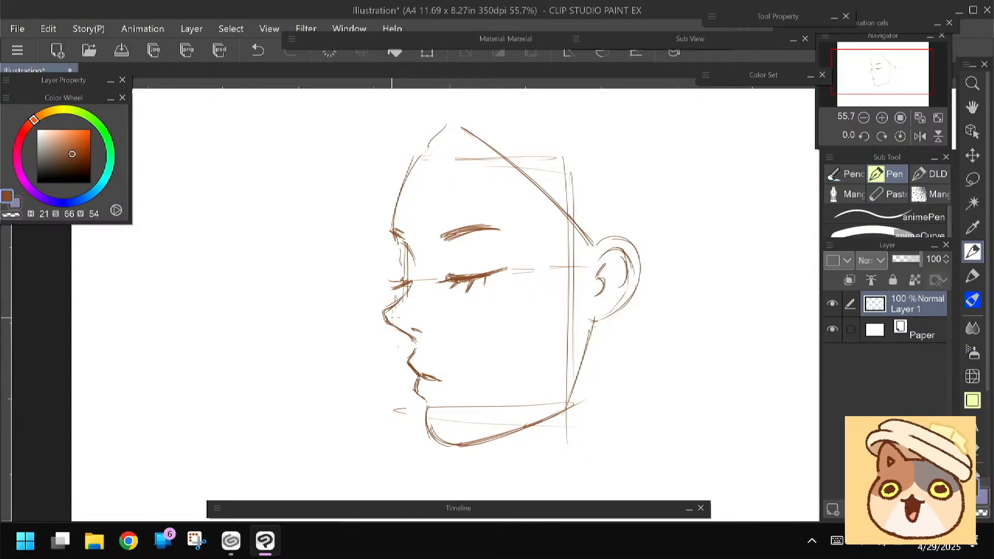
drag(353, 294, 339, 284)
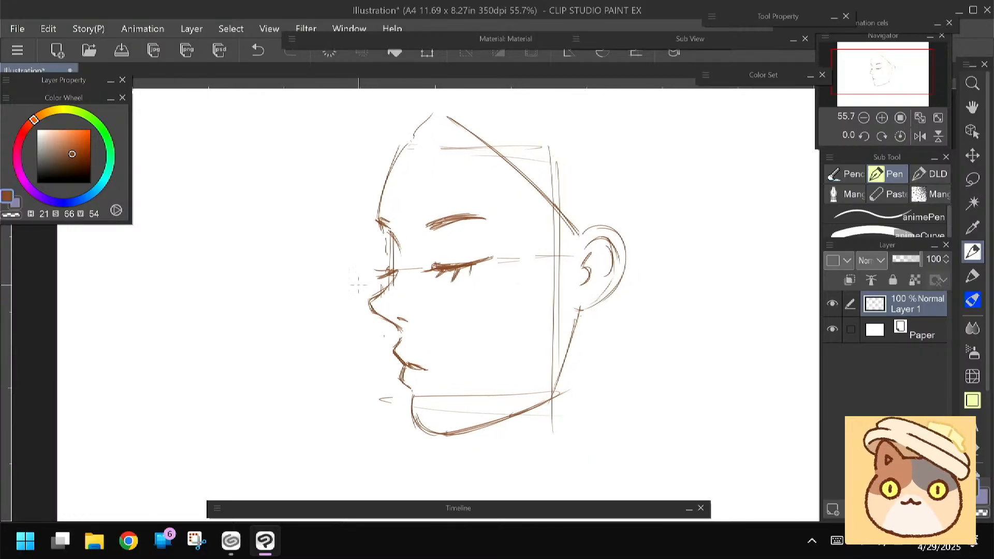
mouse_move(584, 267)
mouse_down()
mouse_move(580, 284)
mouse_move(607, 266)
mouse_move(595, 285)
mouse_move(602, 278)
mouse_up()
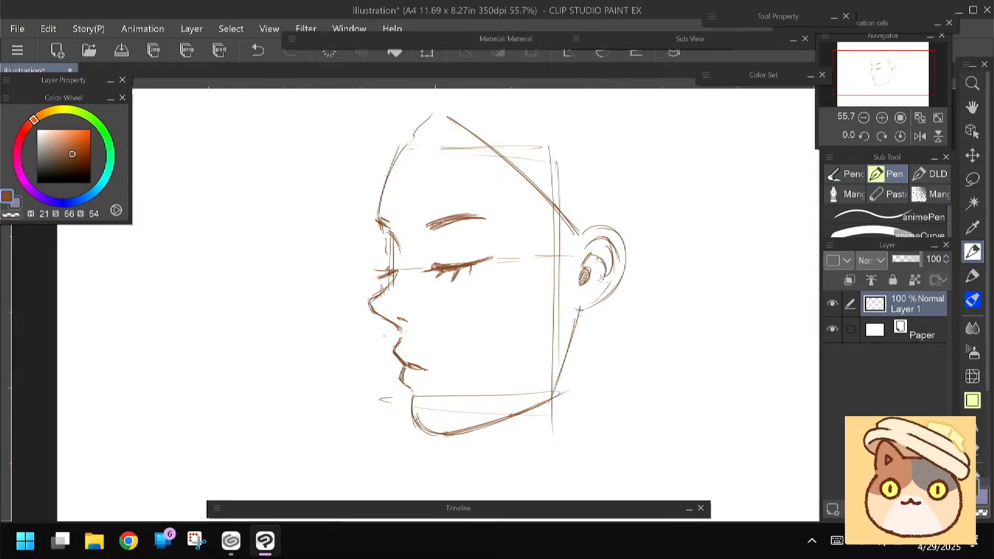
mouse_move(582, 234)
mouse_down()
mouse_move(623, 239)
mouse_move(624, 262)
mouse_move(581, 311)
mouse_up()
Draw a curved hair strand falling from the top of the forehead past the eyebrow
drag(309, 313, 306, 291)
scroll(344, 303, down, 2)
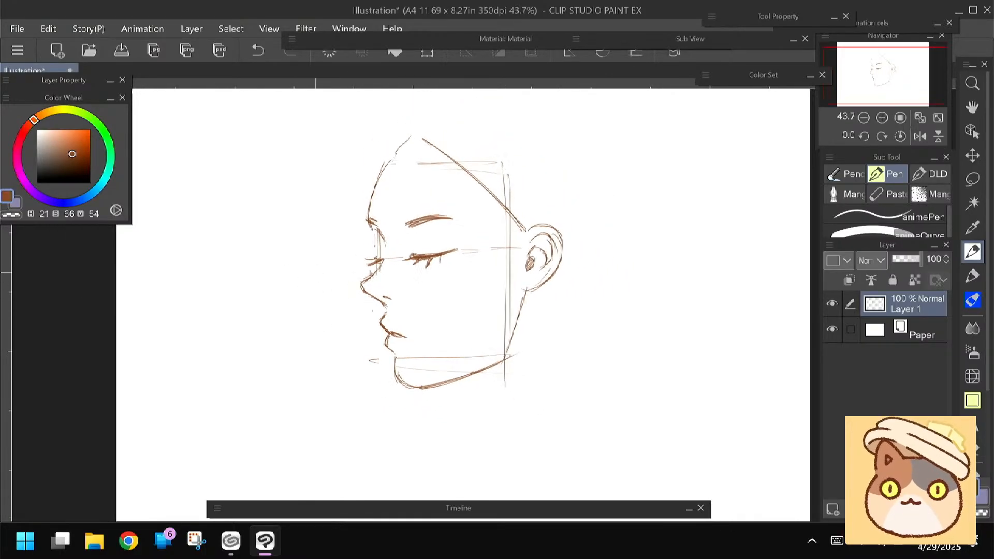
drag(316, 273, 349, 297)
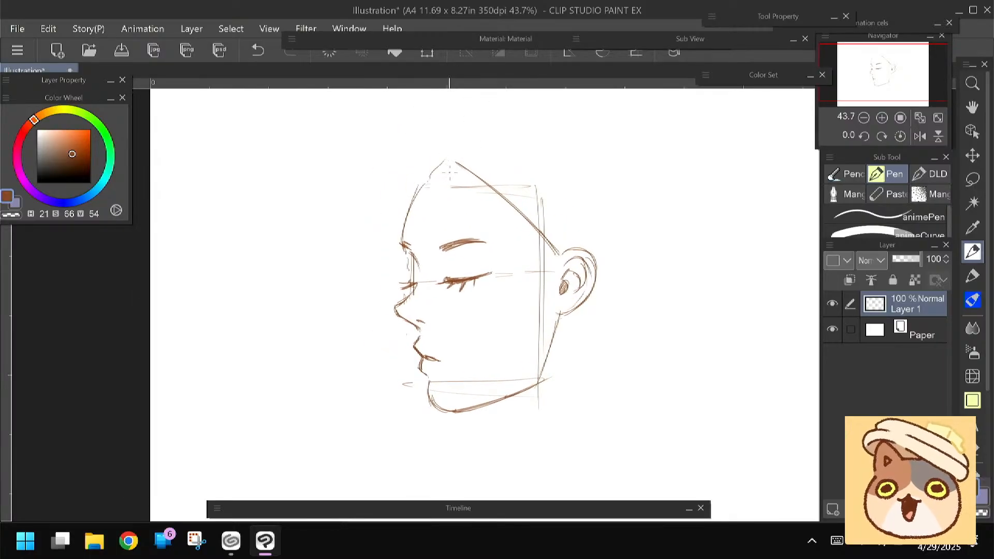
mouse_move(439, 151)
mouse_down()
mouse_move(434, 203)
mouse_move(460, 251)
mouse_up()
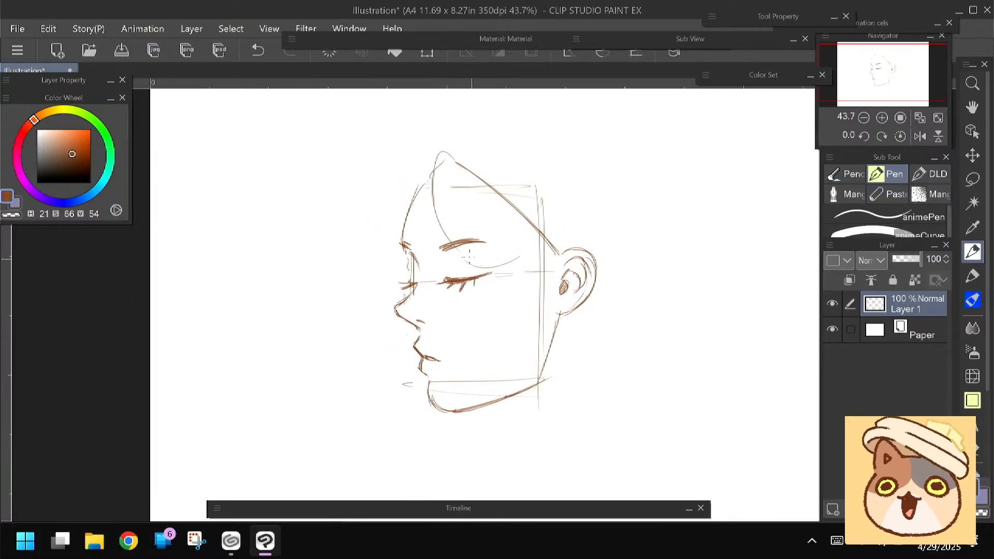
mouse_move(446, 159)
mouse_down()
mouse_move(460, 234)
mouse_move(518, 256)
mouse_up()
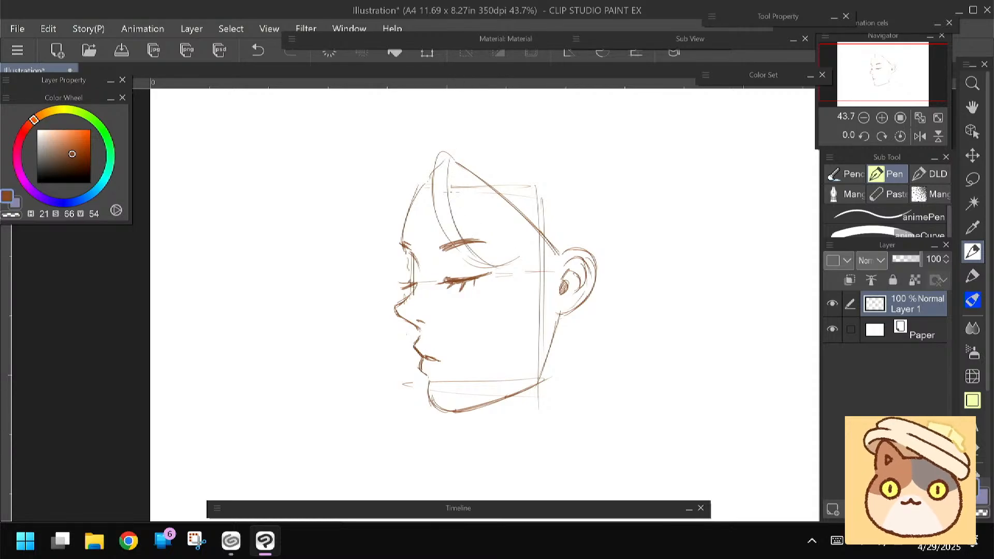
Draw a longer hair strand rising from the parting and sweeping down the cheek in front of the ear
scroll(450, 181, up, 1)
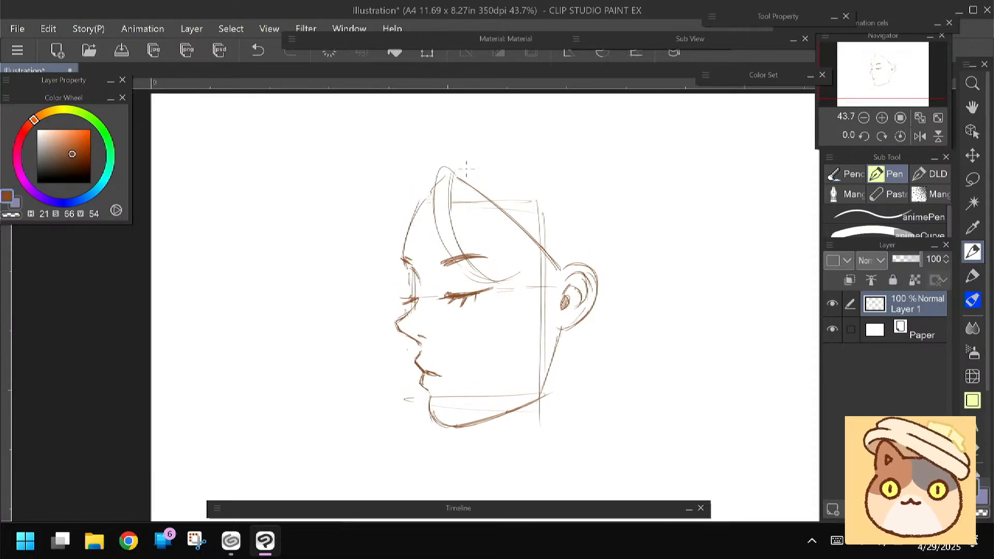
mouse_move(462, 162)
mouse_down()
mouse_move(509, 240)
mouse_move(561, 369)
mouse_up()
mouse_move(456, 166)
mouse_down()
mouse_move(500, 231)
mouse_move(560, 367)
mouse_up()
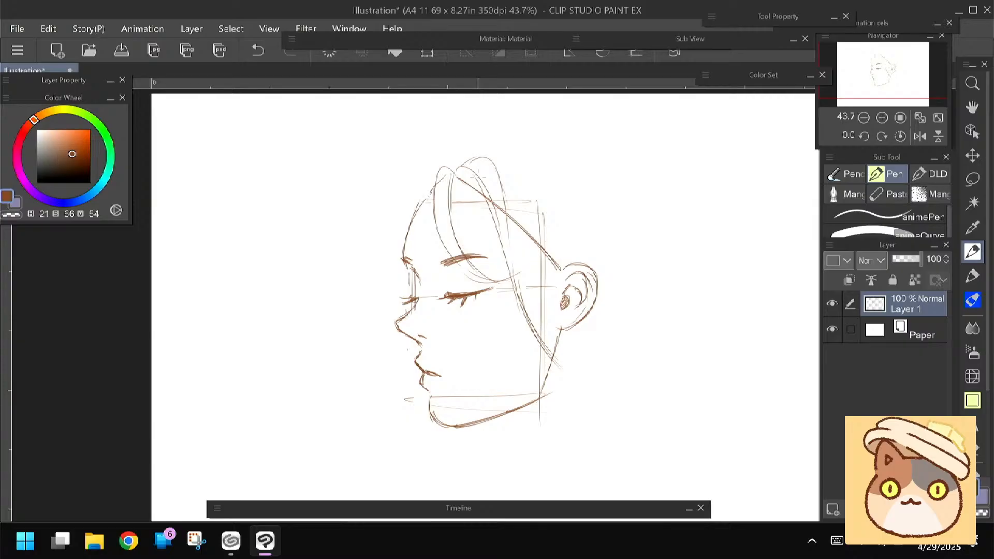
Mirror the canvas view horizontally to check the face's proportions, and return it to the normal orientation
drag(377, 299, 391, 236)
click(919, 136)
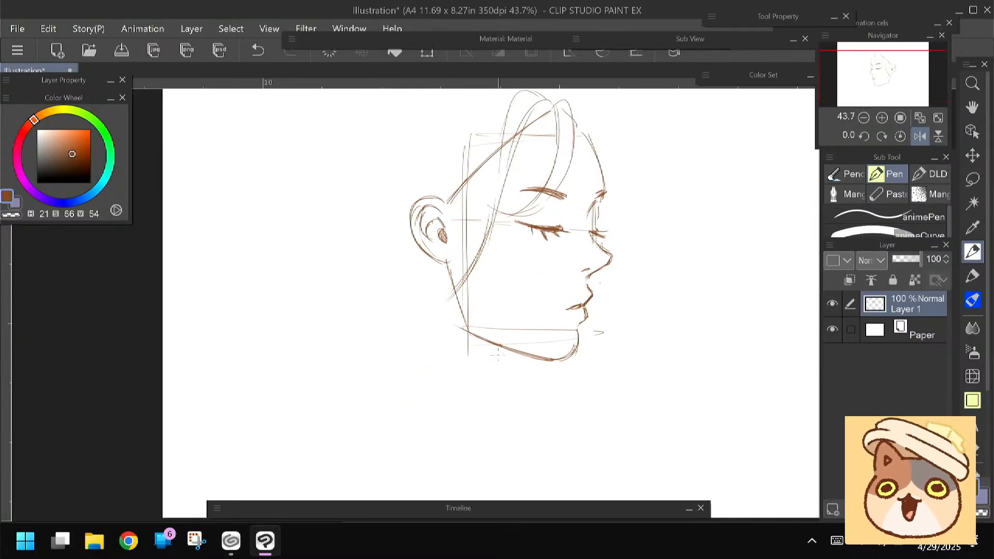
click(919, 136)
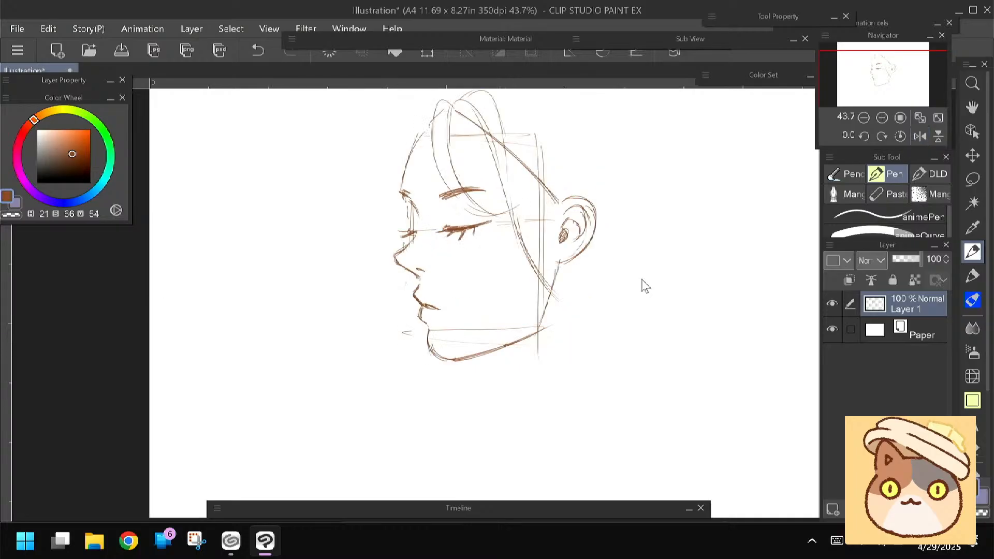
Scale the whole head sketch down slightly with a transform
scroll(360, 304, down, 2)
mouse_move(414, 306)
mouse_down()
mouse_move(470, 349)
mouse_move(474, 320)
mouse_up()
key(ctrl+t)
drag(440, 373, 444, 356)
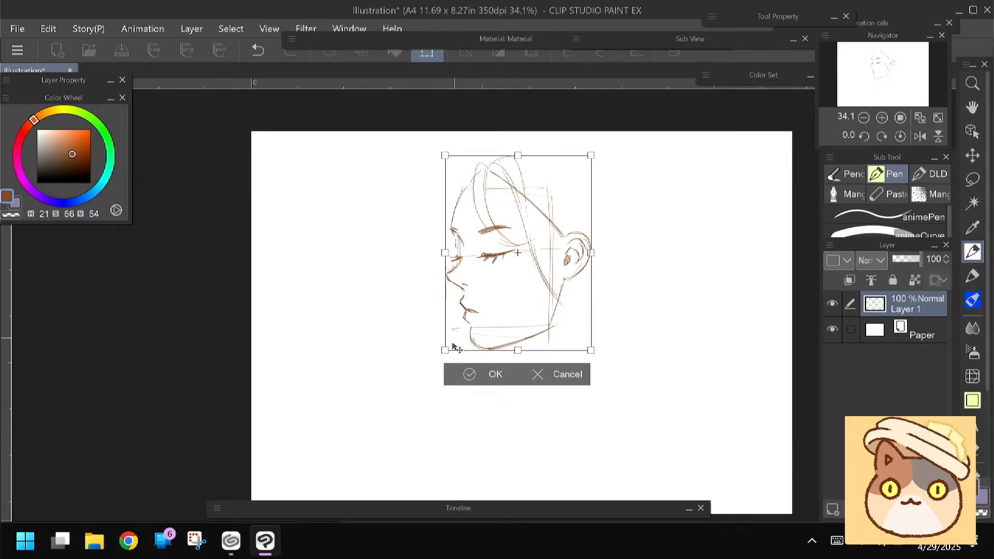
click(471, 375)
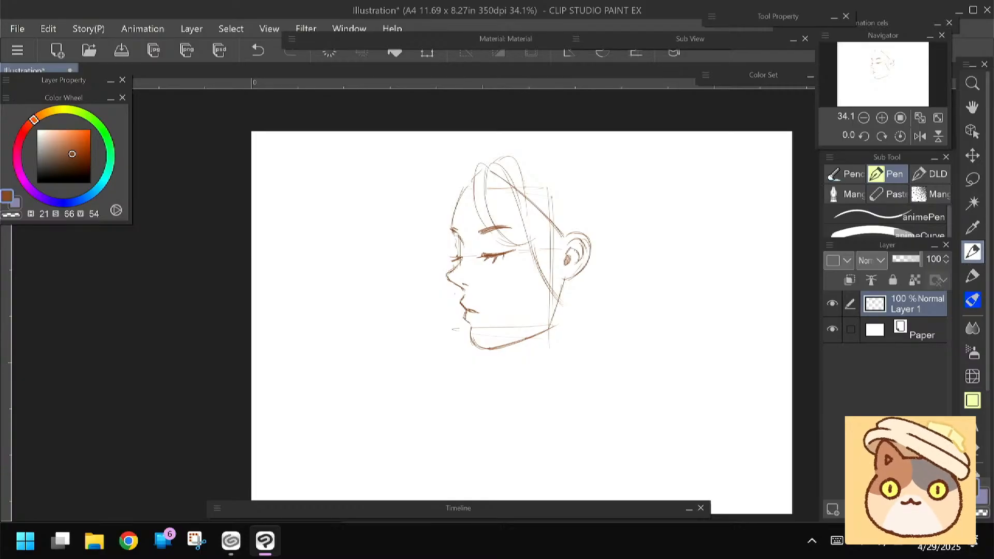
Sketch a raised collar wrapping under the jaw to behind the neck, and the torso's front line sloping down from it
drag(386, 297, 384, 268)
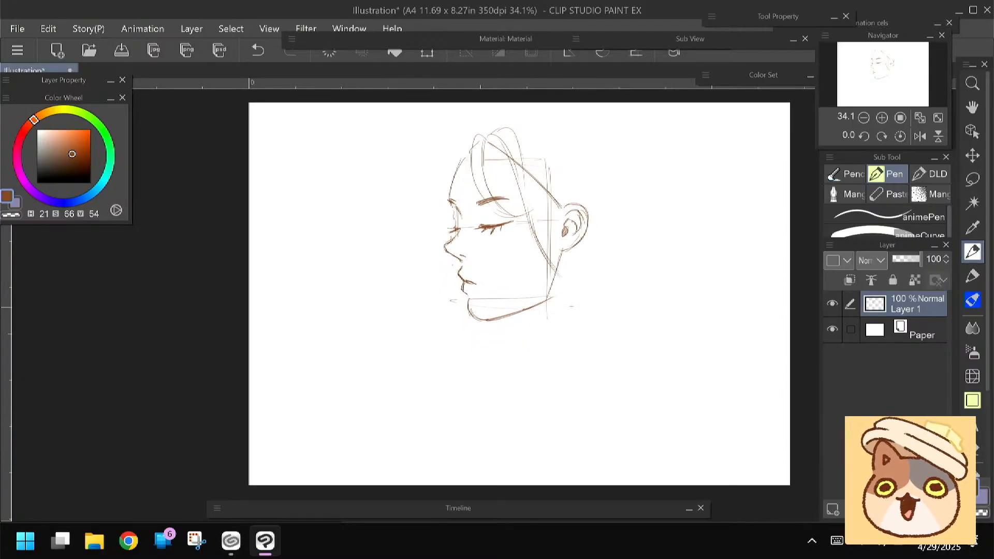
drag(500, 338, 435, 468)
drag(452, 371, 454, 354)
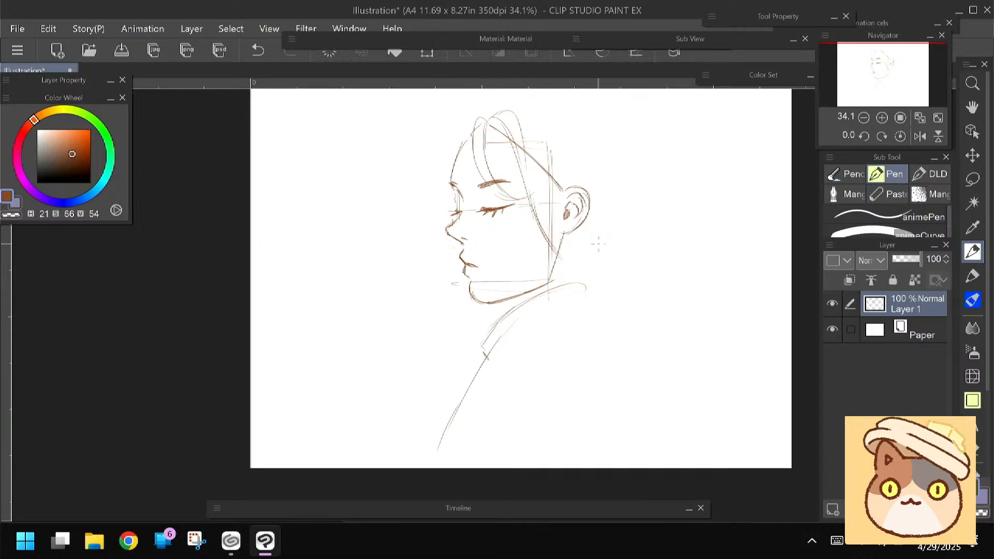
mouse_move(618, 262)
mouse_down()
mouse_move(574, 271)
mouse_move(614, 262)
mouse_move(607, 287)
mouse_up()
Draw the curved back line of the torso running down from the rear of the collar
key(space)
drag(423, 327, 425, 335)
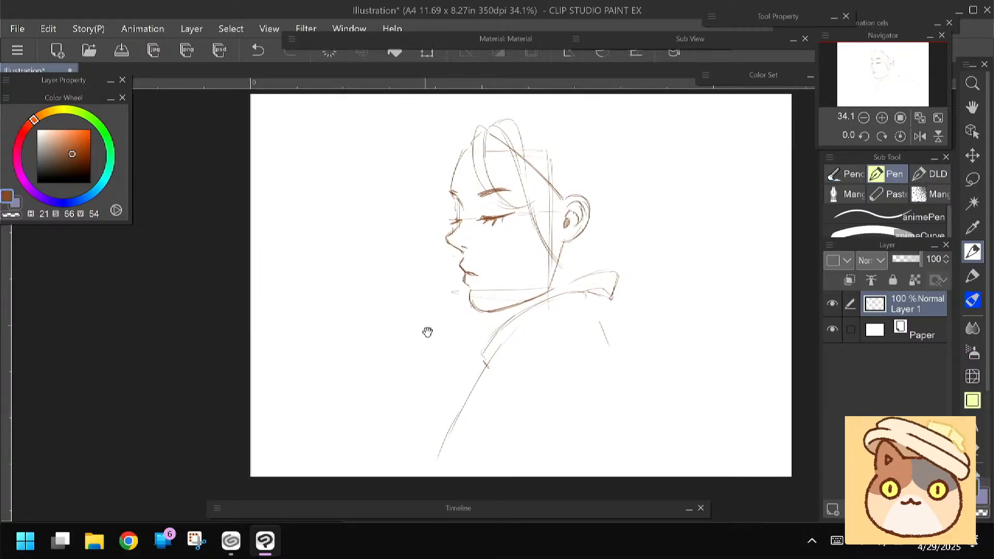
drag(597, 312, 631, 446)
key(space)
Erase the straight construction lines between the forehead and ear, and sketch curved hair strands sweeping back over the ear
drag(422, 334, 426, 357)
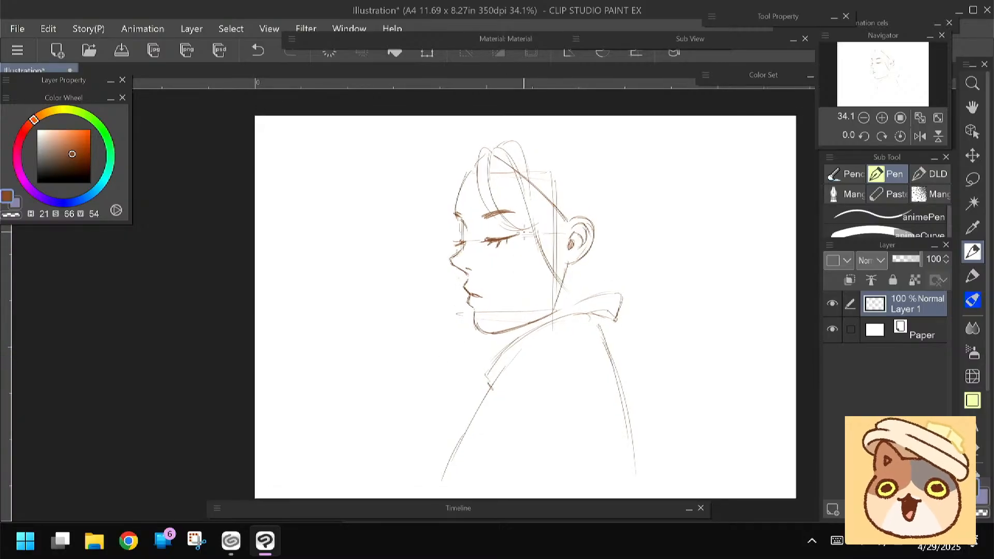
scroll(424, 273, up, 1)
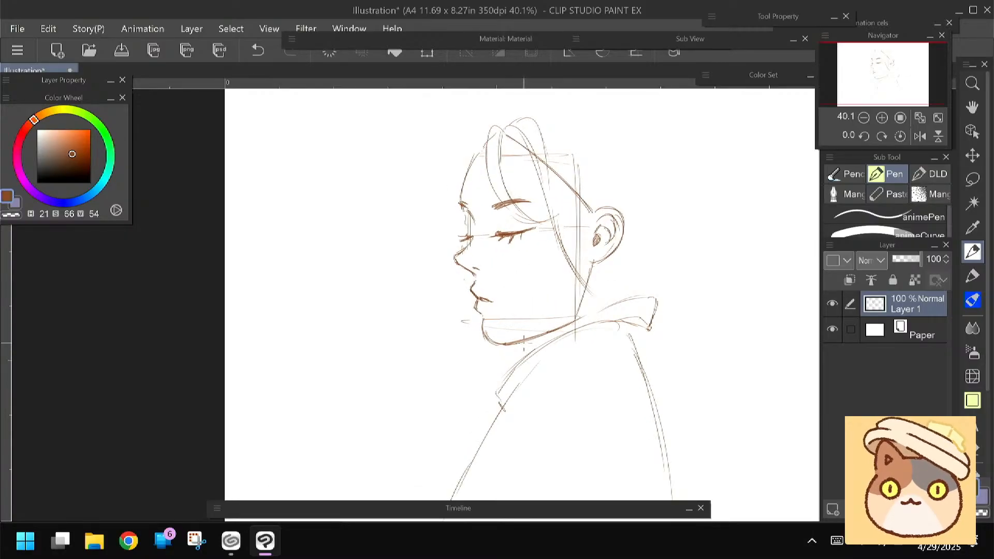
drag(419, 330, 394, 336)
key(e)
drag(551, 194, 582, 228)
mouse_move(541, 169)
mouse_down()
mouse_move(573, 244)
mouse_move(572, 270)
mouse_up()
key(p)
drag(570, 225, 589, 232)
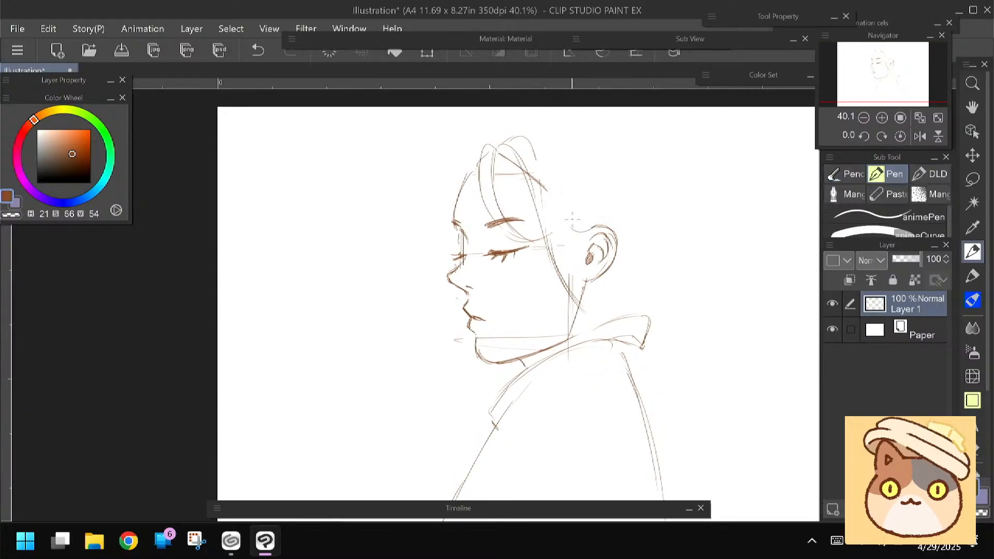
drag(550, 179, 599, 213)
drag(550, 170, 595, 231)
mouse_move(400, 302)
mouse_down()
mouse_move(395, 267)
mouse_move(392, 290)
mouse_up()
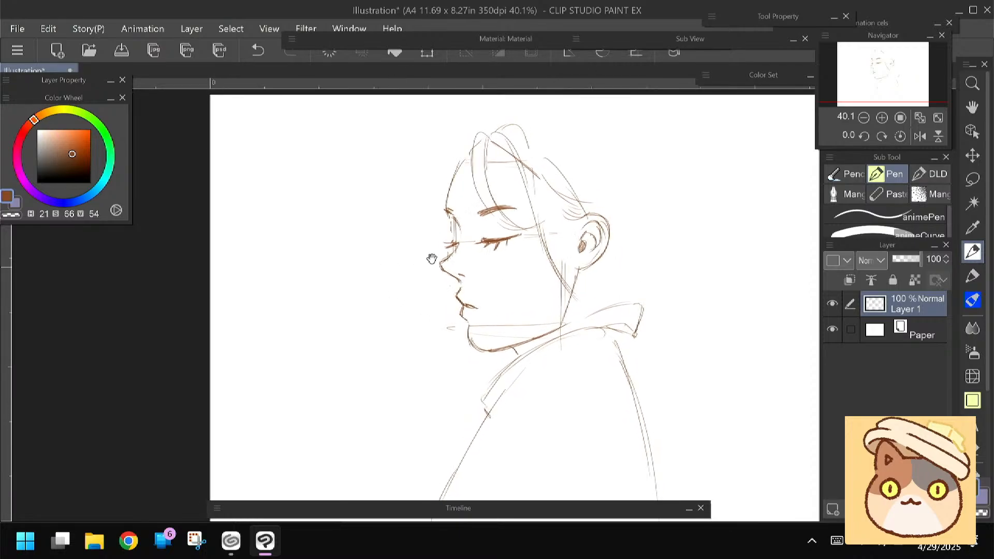
Sketch loose hair strands in front of the forehead and a curved lock around the far side of the face to the chin
drag(461, 148, 432, 220)
drag(438, 178, 425, 222)
mouse_move(445, 160)
mouse_down()
mouse_move(418, 230)
mouse_move(412, 303)
mouse_move(463, 334)
mouse_up()
drag(421, 296, 466, 339)
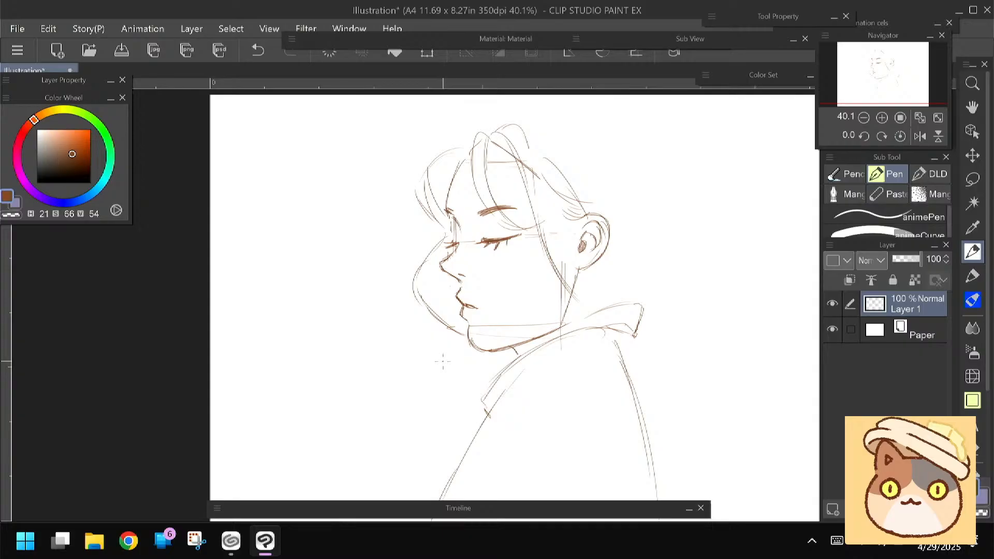
drag(449, 154, 439, 189)
Draw the hair's upper contour over the head and a long lock flowing back behind the ear and collar
drag(527, 134, 603, 207)
mouse_move(560, 150)
mouse_down()
mouse_move(687, 292)
mouse_move(677, 273)
mouse_move(680, 374)
mouse_up()
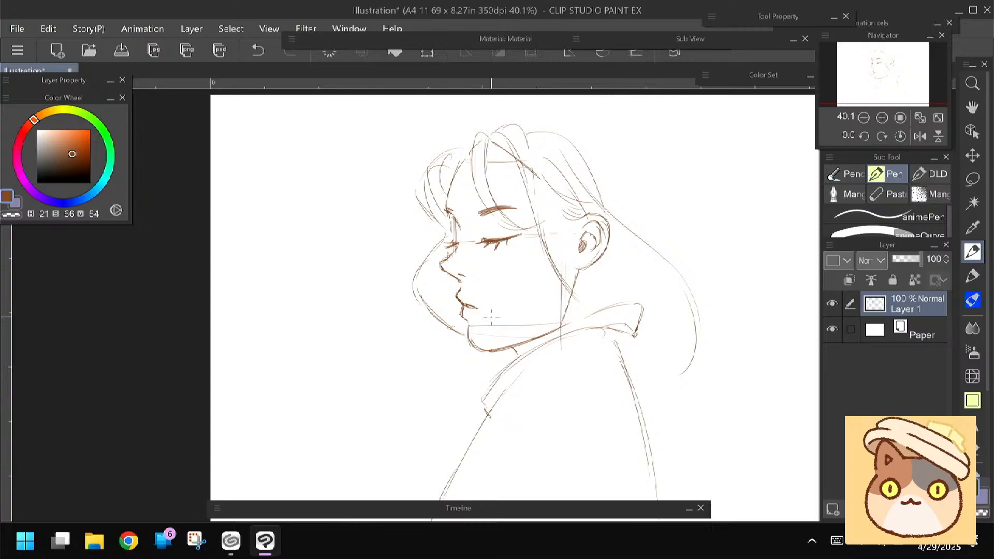
drag(696, 361, 646, 242)
drag(690, 343, 670, 265)
drag(694, 305, 590, 258)
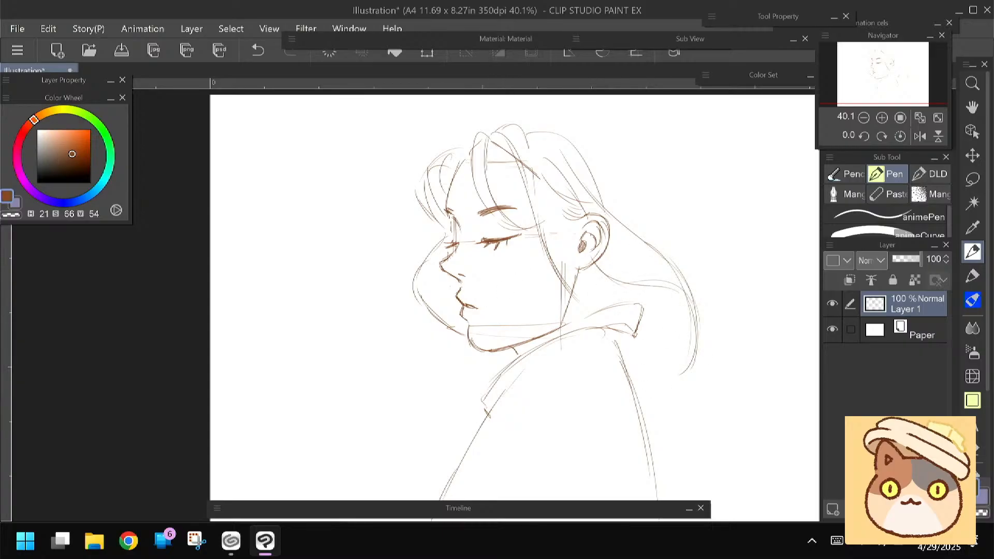
Sketch the rounded back of the head and long outer strands of hair curving down behind the shoulder
drag(725, 414, 720, 330)
drag(386, 299, 388, 320)
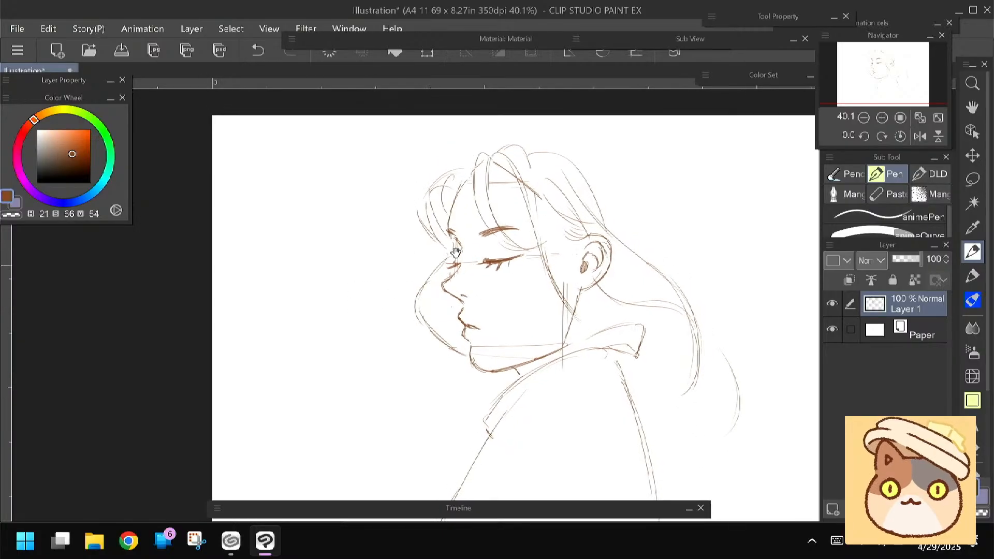
drag(560, 148, 654, 204)
drag(590, 151, 662, 251)
mouse_move(621, 169)
mouse_down()
mouse_move(661, 259)
mouse_move(767, 427)
mouse_up()
mouse_move(404, 334)
mouse_down()
mouse_move(403, 309)
mouse_move(408, 322)
mouse_up()
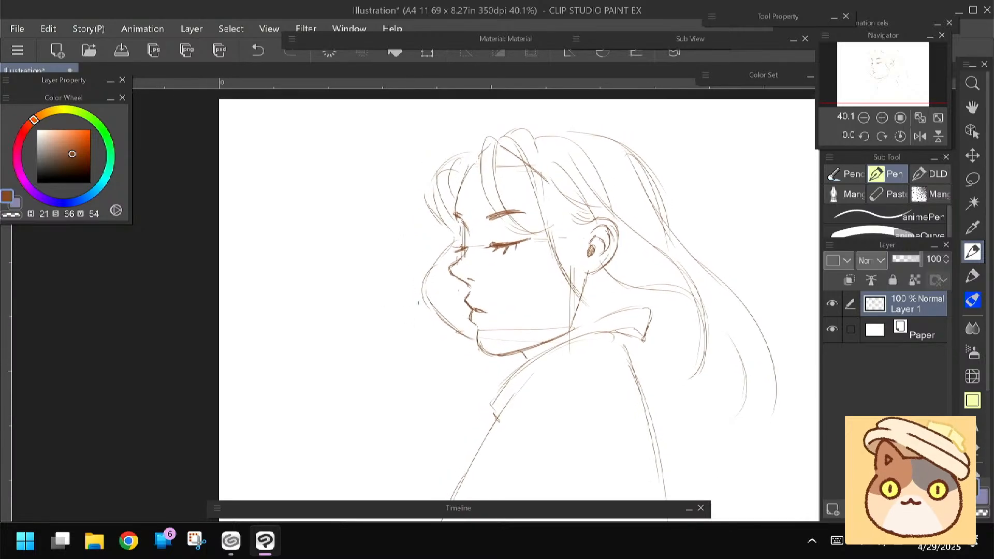
Scale the whole profile sketch down and place it in the upper-right area of the canvas with a transform
key(ctrl+t)
mouse_move(421, 126)
mouse_down()
mouse_move(505, 237)
mouse_move(595, 266)
mouse_move(581, 262)
mouse_up()
key(Return)
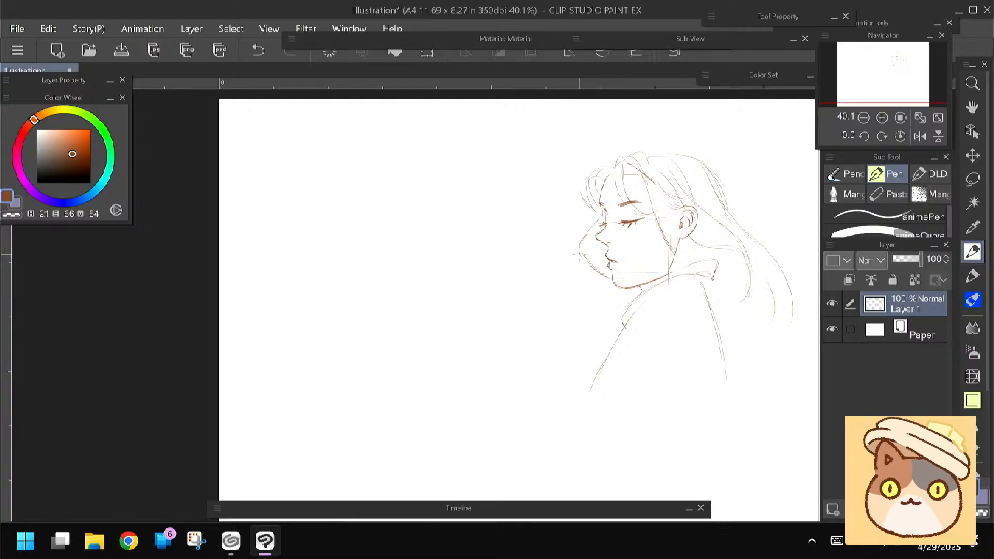
Hide Layer 1 with the profile sketch and add a new raster layer above it
click(832, 303)
click(833, 509)
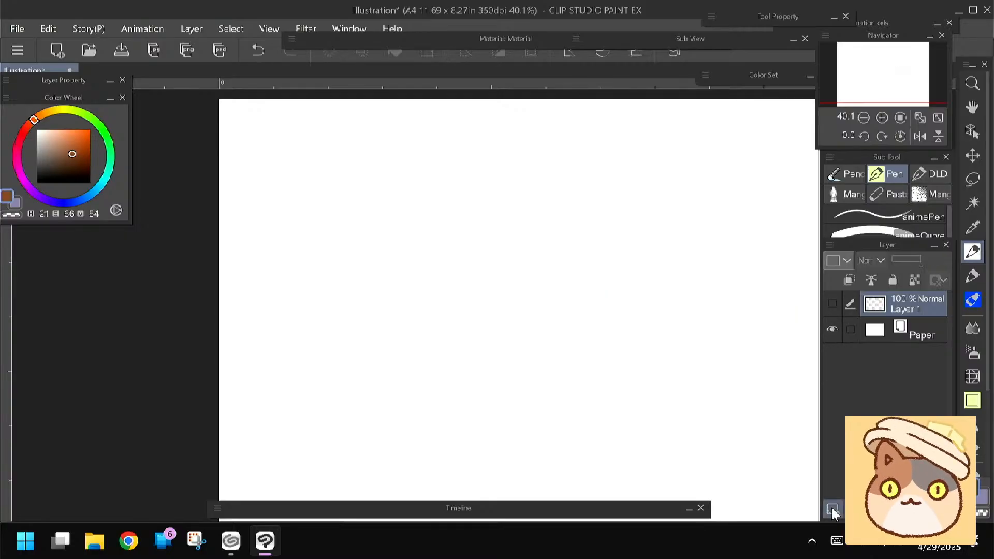
Draw a large square frame from four straight lines that cross slightly at the corners
scroll(430, 241, up, 1)
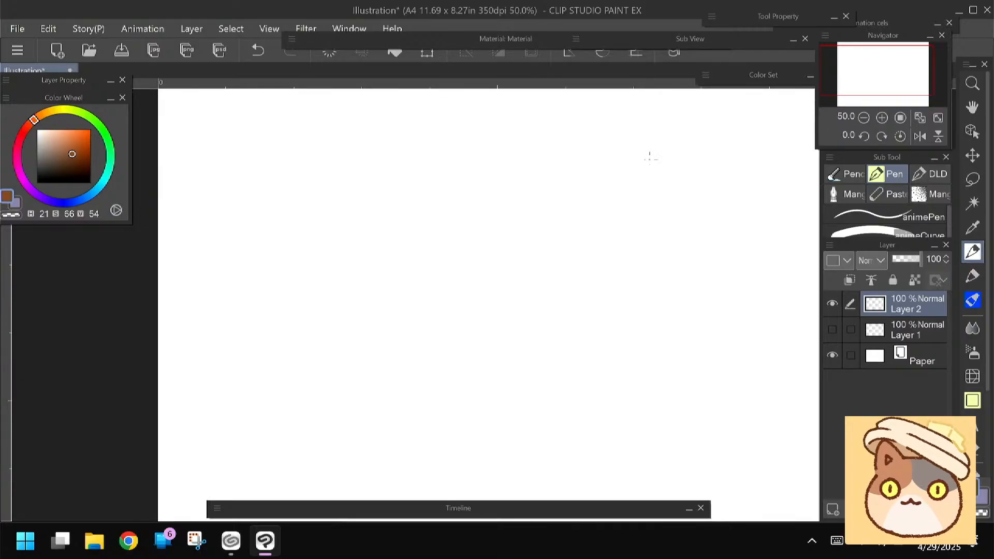
drag(656, 137, 658, 212)
mouse_move(670, 165)
mouse_down()
mouse_move(630, 175)
mouse_move(342, 164)
mouse_move(342, 192)
mouse_up()
mouse_move(659, 170)
mouse_down()
mouse_move(653, 493)
mouse_move(316, 466)
mouse_move(321, 486)
mouse_up()
drag(344, 122, 339, 494)
Clean up the frame's left edge and redraw all four sides with longer lines overshooting the corners
scroll(317, 309, down, 2)
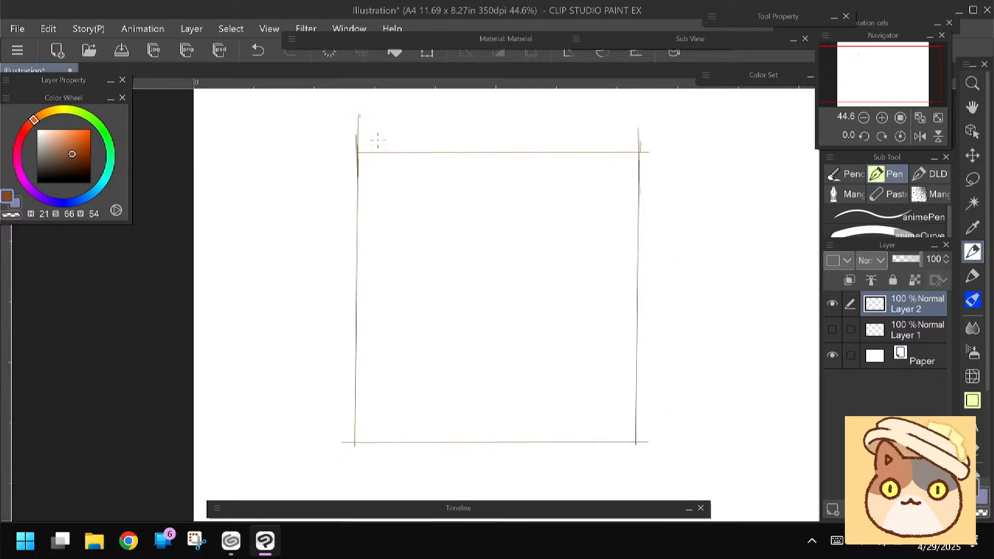
key(e)
drag(363, 110, 352, 466)
key(p)
mouse_move(637, 126)
mouse_down()
mouse_move(636, 471)
mouse_move(326, 442)
mouse_up()
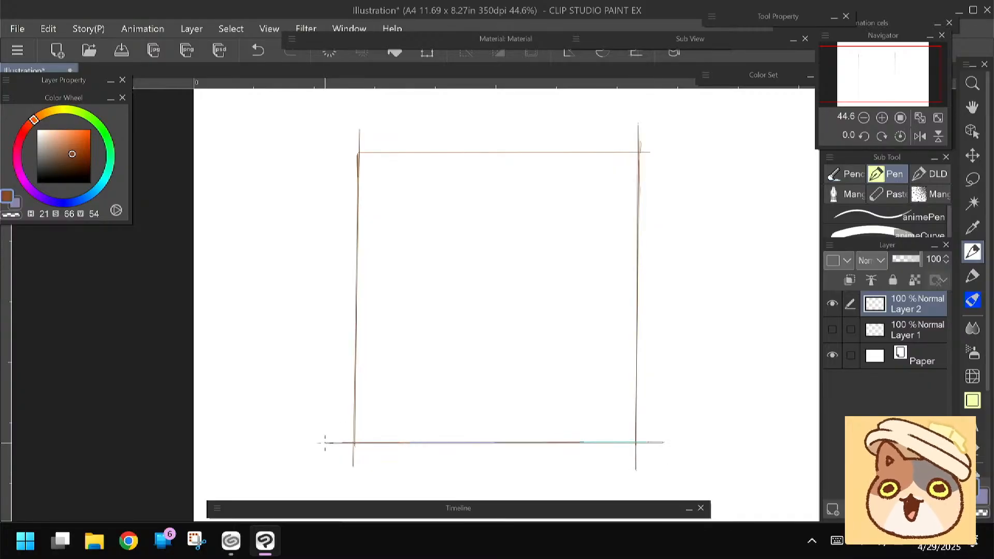
drag(668, 155, 330, 153)
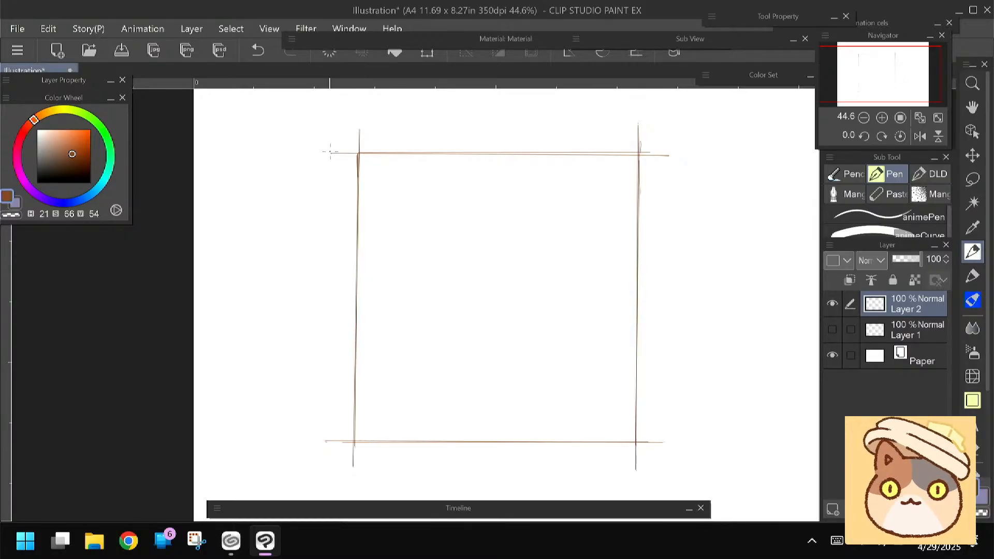
Move the whole square frame toward the middle of the canvas with a transform
drag(334, 267, 331, 272)
key(ctrl+t)
drag(383, 350, 425, 340)
key(Return)
mouse_move(329, 284)
mouse_down()
mouse_move(315, 294)
mouse_move(340, 295)
mouse_move(324, 319)
mouse_move(326, 255)
mouse_move(327, 275)
mouse_up()
scroll(385, 286, up, 1)
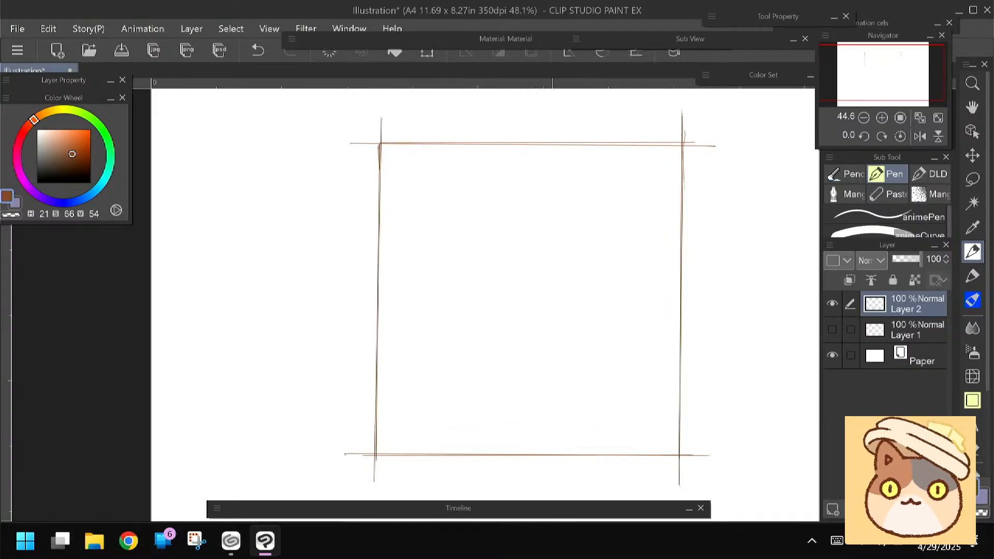
Sketch the rough rounded outline of a head, narrowing to a chin, in the upper half of the frame
drag(385, 286, 387, 265)
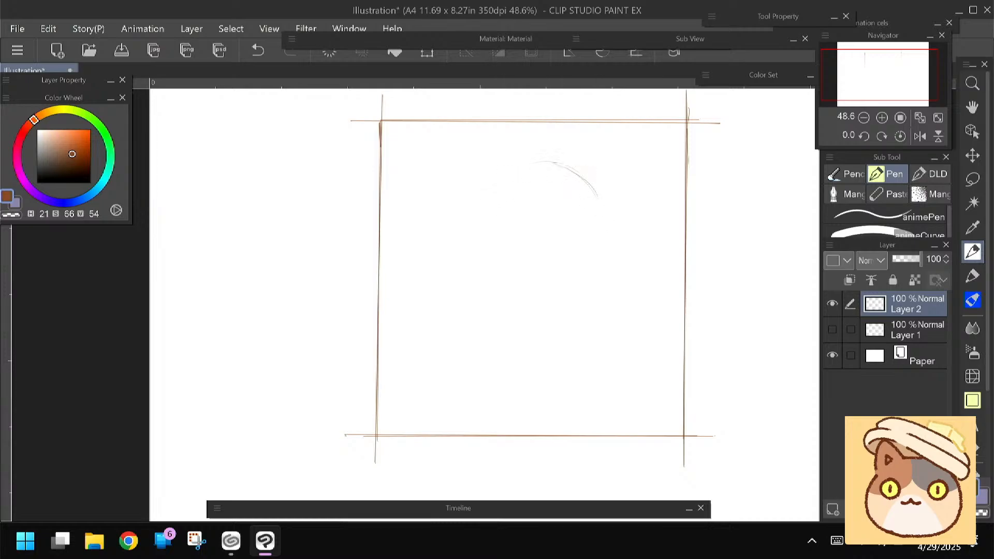
mouse_move(604, 220)
mouse_down()
mouse_move(573, 307)
mouse_move(519, 324)
mouse_up()
drag(517, 165, 472, 292)
drag(572, 153, 603, 193)
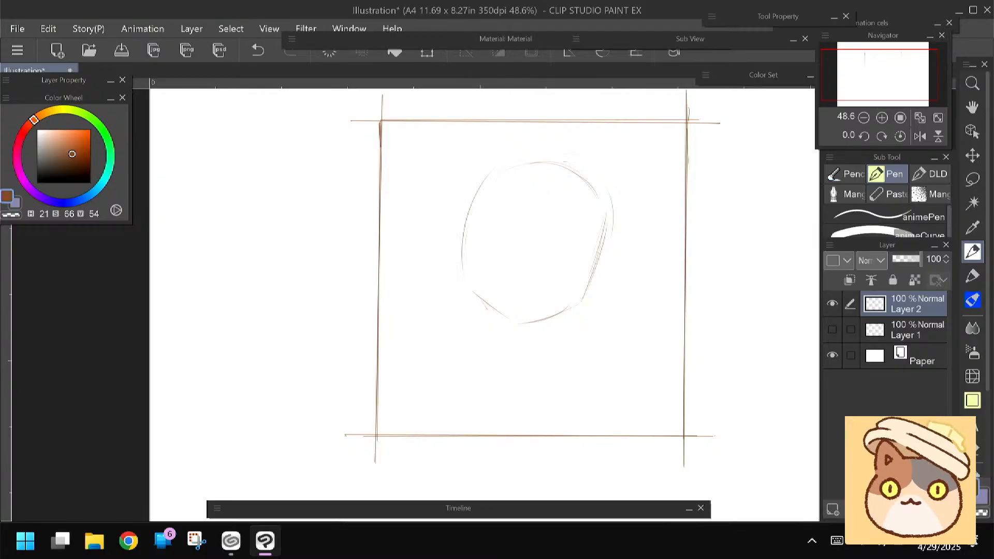
Erase the head's top arc and redraw a taller, rounder crown close to the frame's top edge
drag(491, 151, 456, 253)
key(e)
drag(484, 185, 586, 194)
key(p)
drag(472, 181, 556, 136)
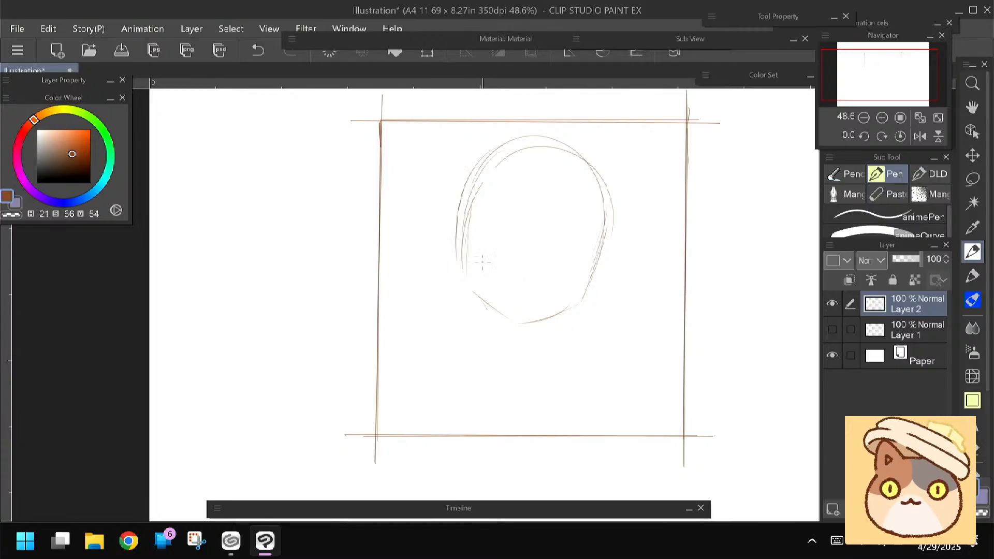
Sketch the neck and both sloping shoulders under the head, and erase the rough neck strokes
drag(469, 284, 459, 343)
drag(522, 323, 533, 357)
mouse_move(550, 344)
mouse_down()
mouse_move(583, 344)
mouse_move(651, 395)
mouse_up()
drag(623, 345, 657, 424)
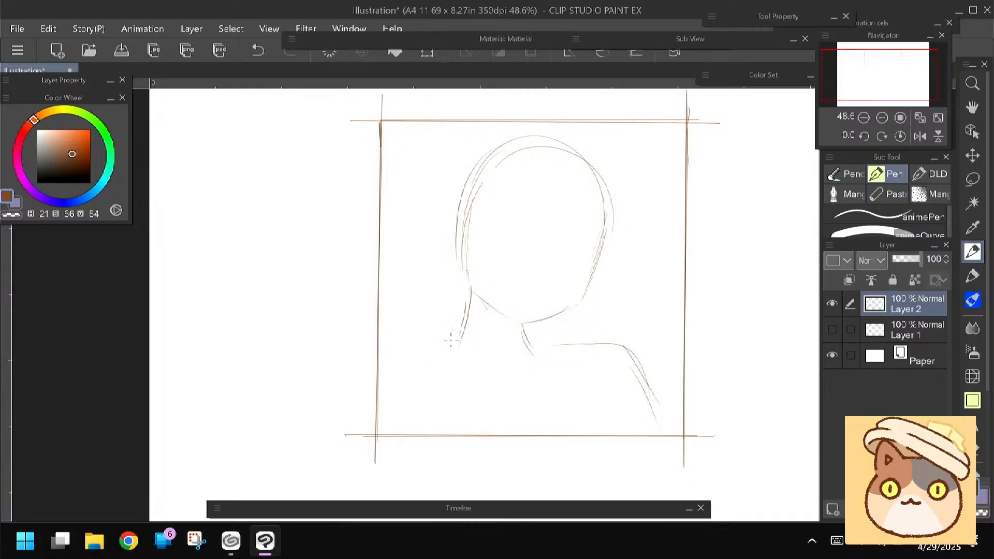
drag(460, 338, 387, 396)
key(e)
mouse_move(525, 361)
mouse_down()
mouse_move(492, 344)
mouse_move(467, 315)
mouse_move(494, 330)
mouse_move(453, 305)
mouse_up()
key(m)
mouse_move(494, 136)
mouse_down()
mouse_move(624, 232)
mouse_move(559, 325)
mouse_move(478, 325)
mouse_move(471, 153)
mouse_move(417, 247)
mouse_up()
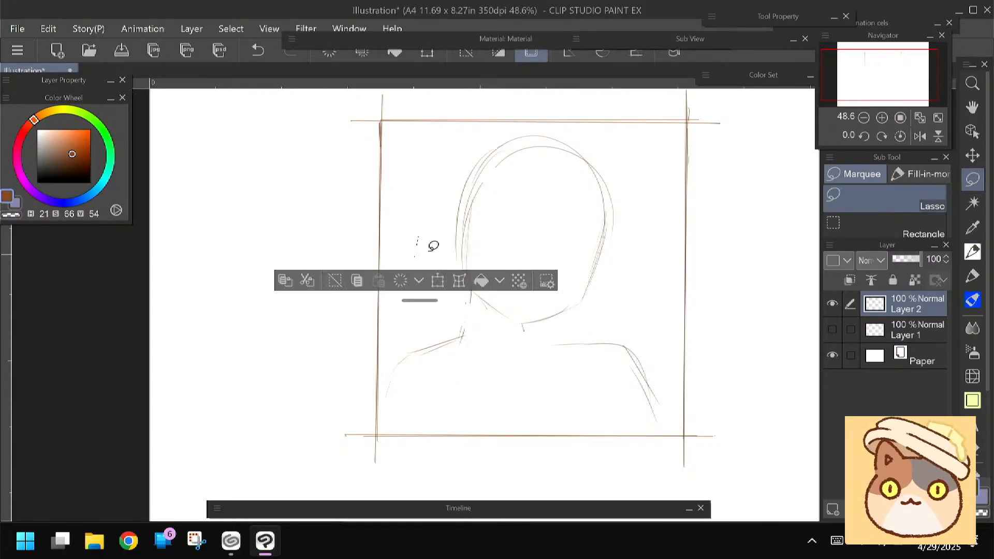
key(ctrl+t)
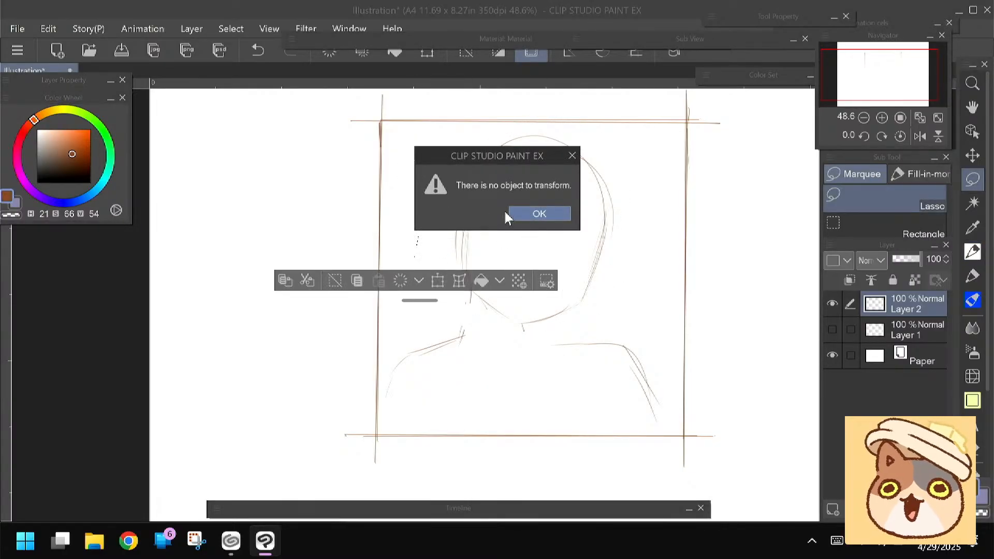
click(536, 213)
Redraw both sides of the neck with the pen, continuing one side into the right-hand shoulder line
click(971, 252)
mouse_move(465, 275)
mouse_down()
mouse_move(473, 262)
mouse_move(468, 323)
mouse_up()
mouse_move(532, 301)
mouse_down()
mouse_move(554, 335)
mouse_move(623, 330)
mouse_move(669, 385)
mouse_up()
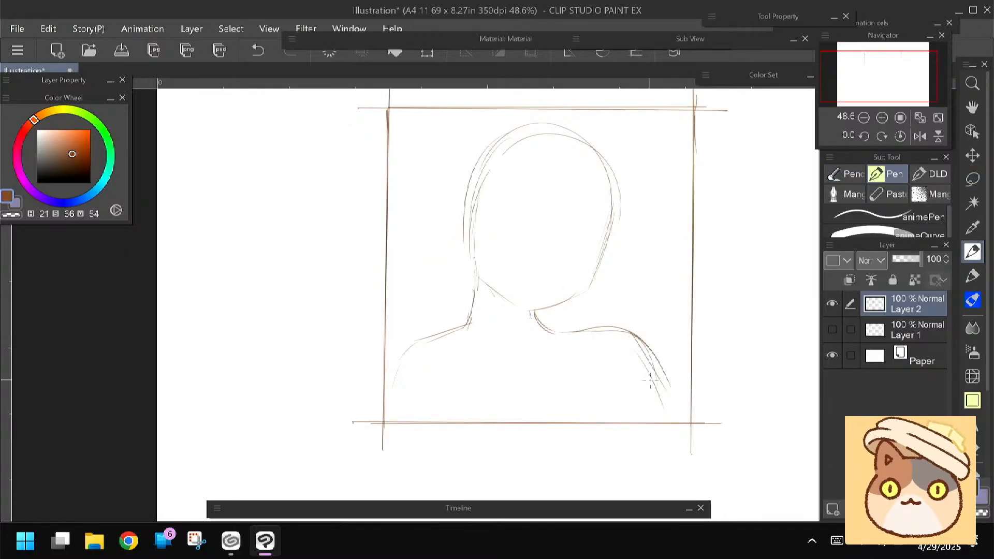
Sketch a curved neckline across the chest and two strap lines running down from the shoulders
mouse_move(573, 381)
mouse_down()
mouse_move(535, 378)
mouse_move(458, 412)
mouse_up()
drag(564, 334, 589, 404)
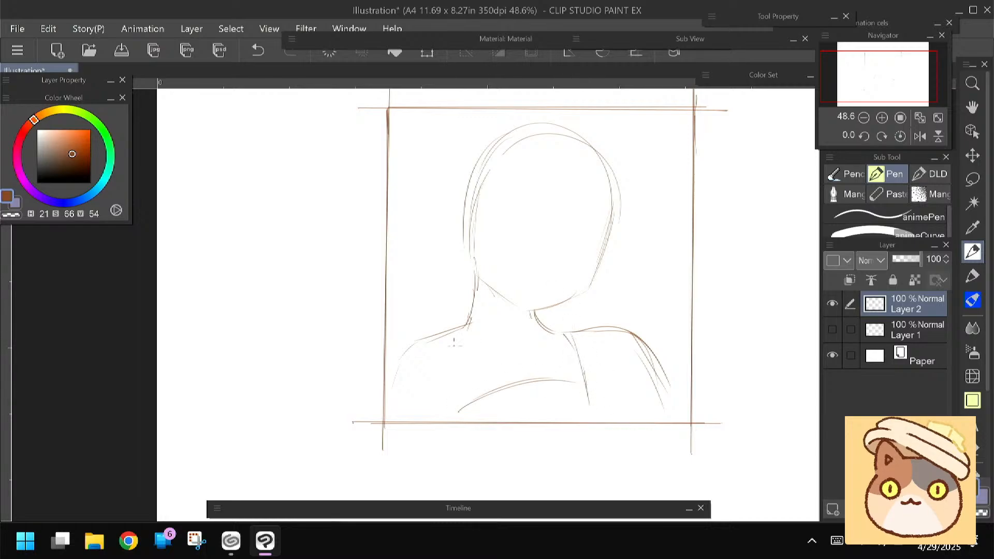
mouse_move(460, 343)
mouse_down()
mouse_move(483, 406)
mouse_move(497, 417)
mouse_up()
drag(344, 361, 332, 387)
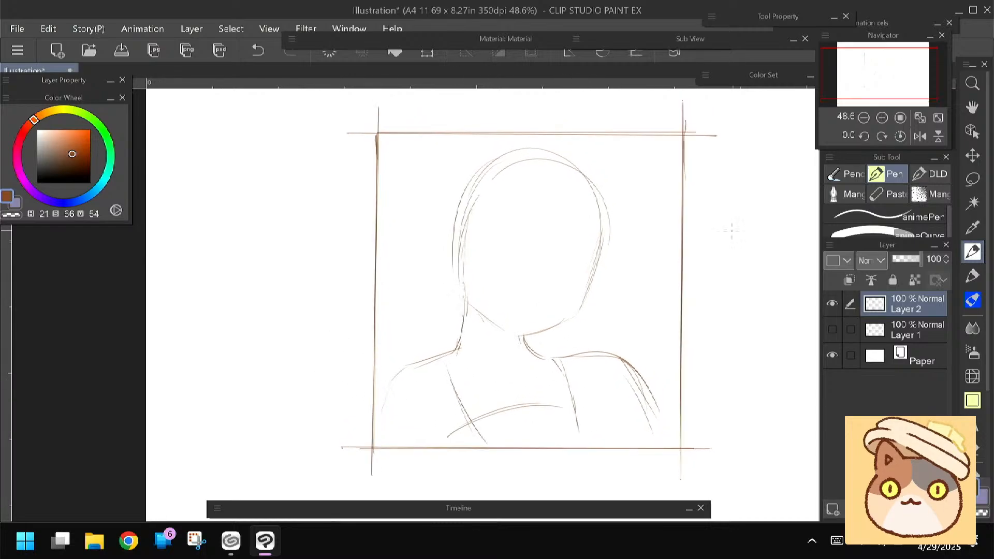
Mirror the canvas view, lasso the head outline and adjust its position and tilt over the neck with a transform
click(919, 136)
drag(328, 349, 344, 361)
key(m)
mouse_move(431, 165)
mouse_down()
mouse_move(419, 302)
mouse_move(519, 353)
mouse_move(568, 166)
mouse_move(432, 165)
mouse_up()
key(ctrl+t)
drag(383, 279, 382, 240)
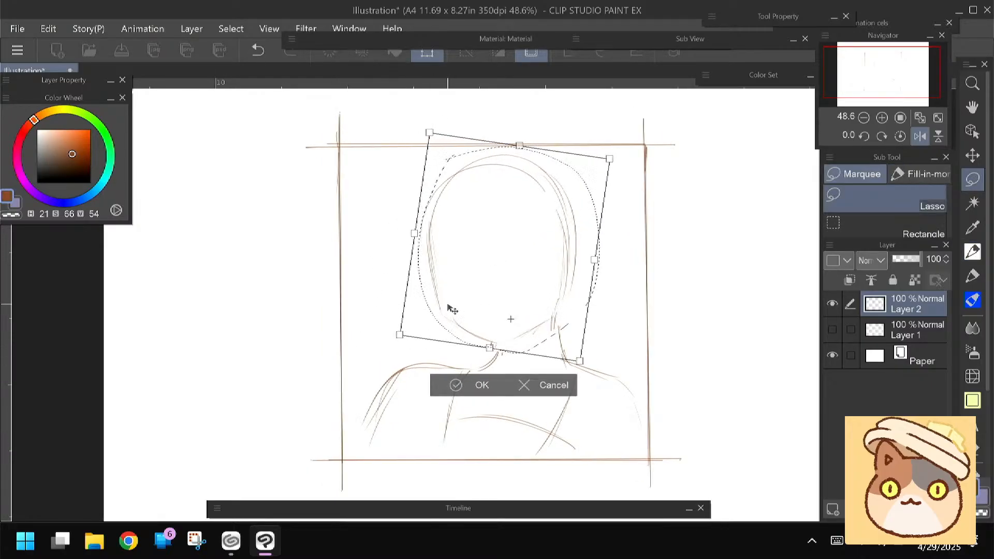
click(455, 382)
drag(357, 326, 400, 310)
Sketch the curved upper outlines of both eyes across the middle of the face
click(973, 252)
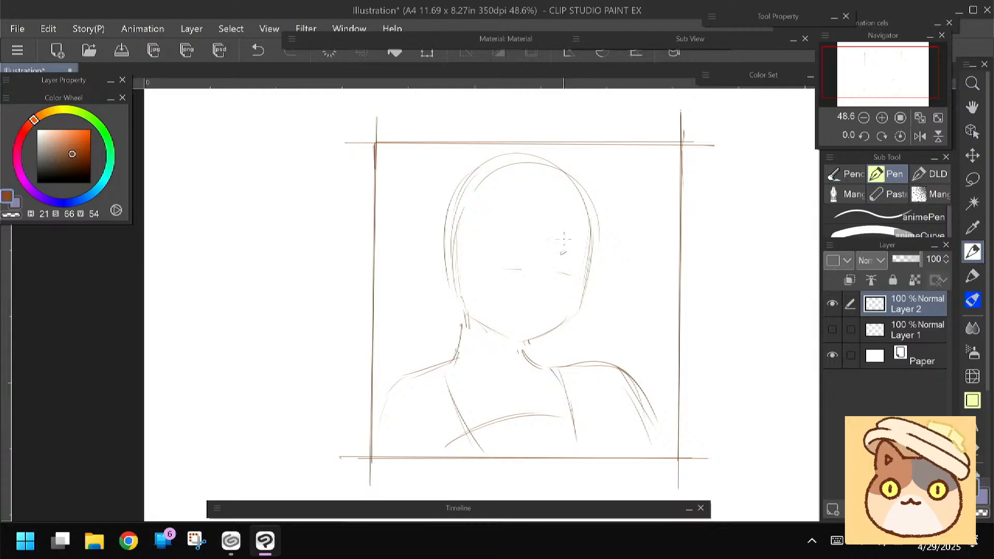
drag(574, 253, 574, 279)
drag(515, 257, 480, 248)
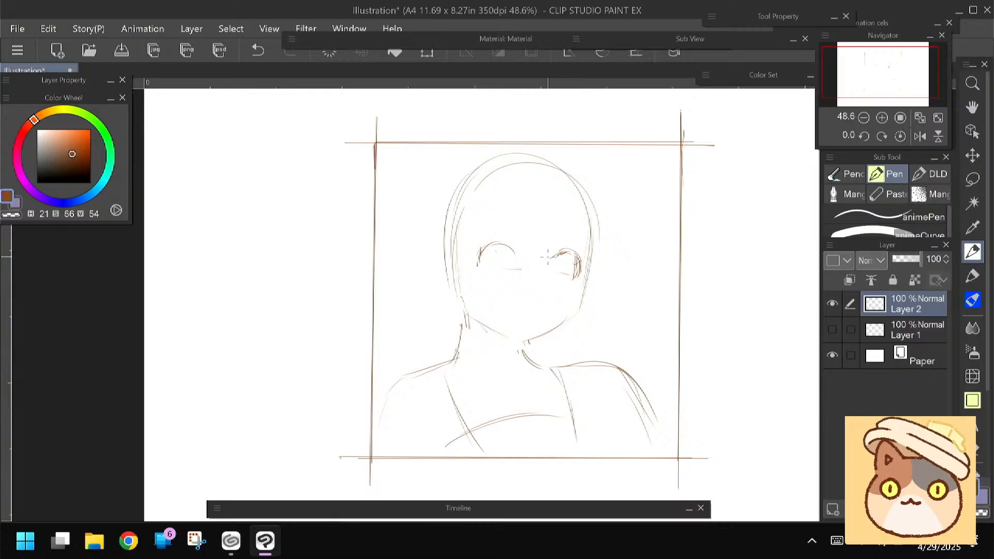
Draw a small rounded ear on each side of the head at eye level
mouse_move(456, 253)
mouse_down()
mouse_move(439, 255)
mouse_move(442, 286)
mouse_up()
mouse_move(589, 270)
mouse_down()
mouse_move(604, 277)
mouse_move(591, 300)
mouse_up()
drag(417, 290, 421, 277)
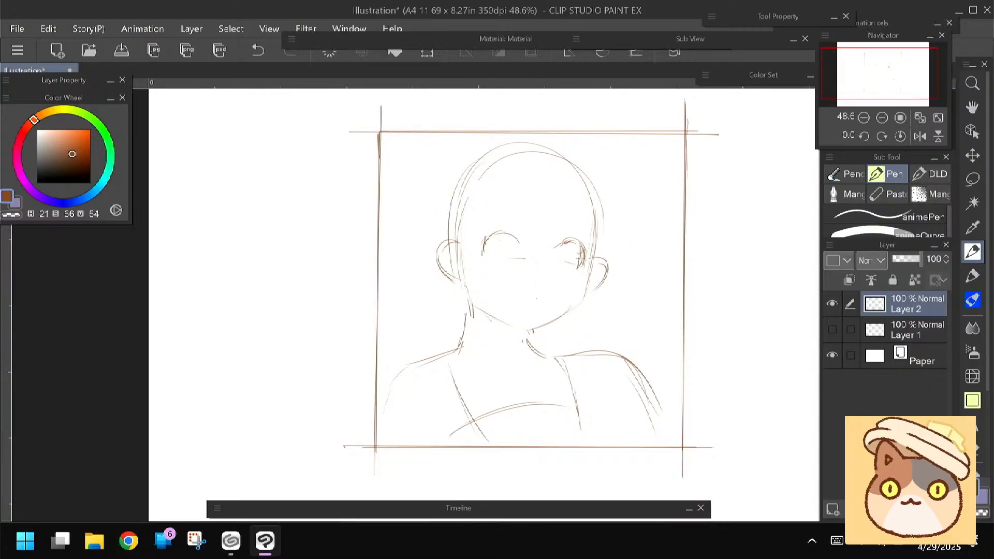
Redraw the cheek and jaw contour down to a pointed chin, and erase the rough eyes
mouse_move(598, 196)
mouse_down()
mouse_move(579, 305)
mouse_move(520, 334)
mouse_move(509, 328)
mouse_up()
key(e)
mouse_move(487, 250)
mouse_down()
mouse_move(503, 233)
mouse_move(536, 271)
mouse_move(559, 238)
mouse_move(577, 259)
mouse_up()
Reinforce the two neck lines from below the ear and chin down to the shoulders
key(p)
key(space)
drag(434, 273, 439, 253)
mouse_move(480, 284)
mouse_down()
mouse_move(479, 321)
mouse_move(459, 339)
mouse_up()
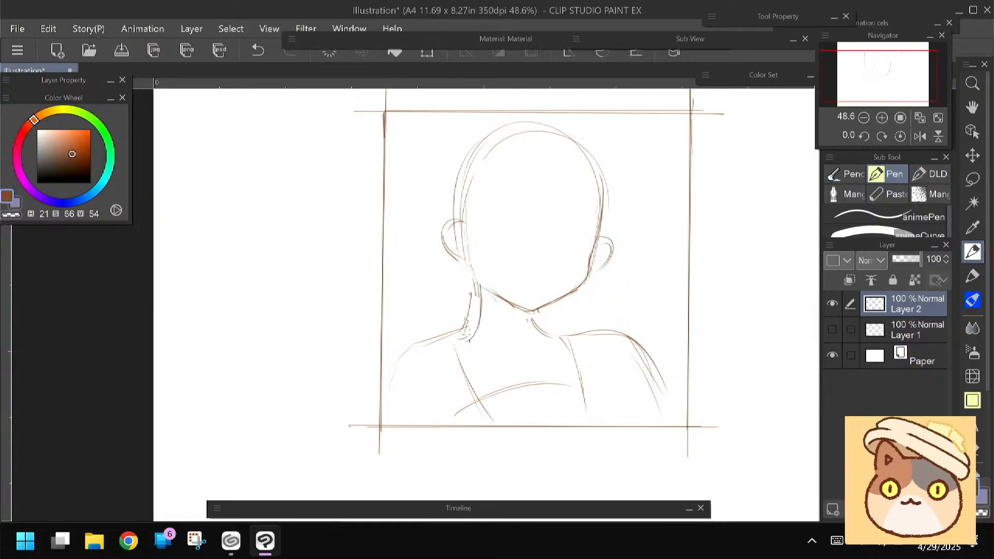
drag(528, 316, 554, 339)
Draw a curved fringe guideline across the forehead and the first vertical bang strands on the right-hand side of the head
key(space)
drag(379, 298, 377, 323)
mouse_move(608, 241)
mouse_down()
mouse_move(518, 212)
mouse_move(456, 217)
mouse_up()
drag(461, 216, 611, 244)
drag(556, 151, 579, 230)
drag(572, 181, 575, 237)
drag(553, 150, 569, 222)
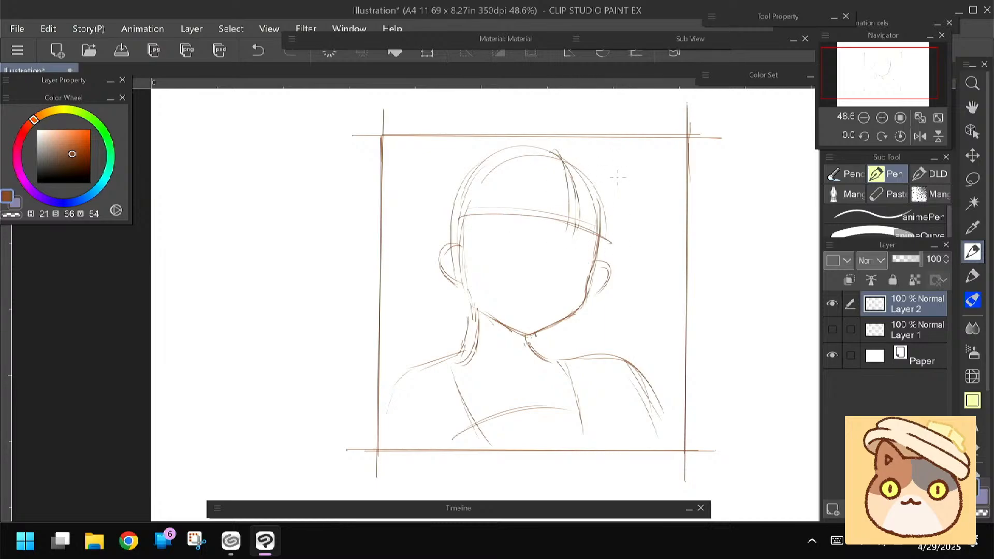
Sketch the outer hair contour down past the right-hand ear and more bang strands across the middle of the forehead
drag(576, 158, 610, 242)
drag(590, 187, 596, 241)
mouse_move(590, 169)
mouse_down()
mouse_move(623, 254)
mouse_move(606, 280)
mouse_move(601, 208)
mouse_up()
mouse_move(558, 163)
mouse_down()
mouse_move(544, 230)
mouse_move(515, 227)
mouse_up()
drag(527, 165, 512, 231)
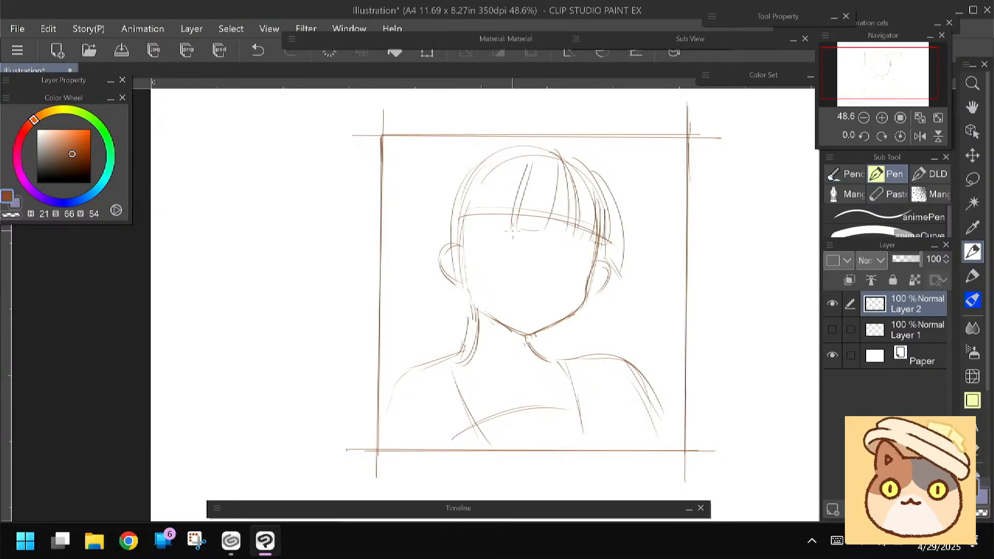
Draw a long side lock beside the left-hand cheek and hair strands falling behind the right-hand jaw to the shoulder
drag(490, 168, 475, 232)
drag(489, 192, 479, 287)
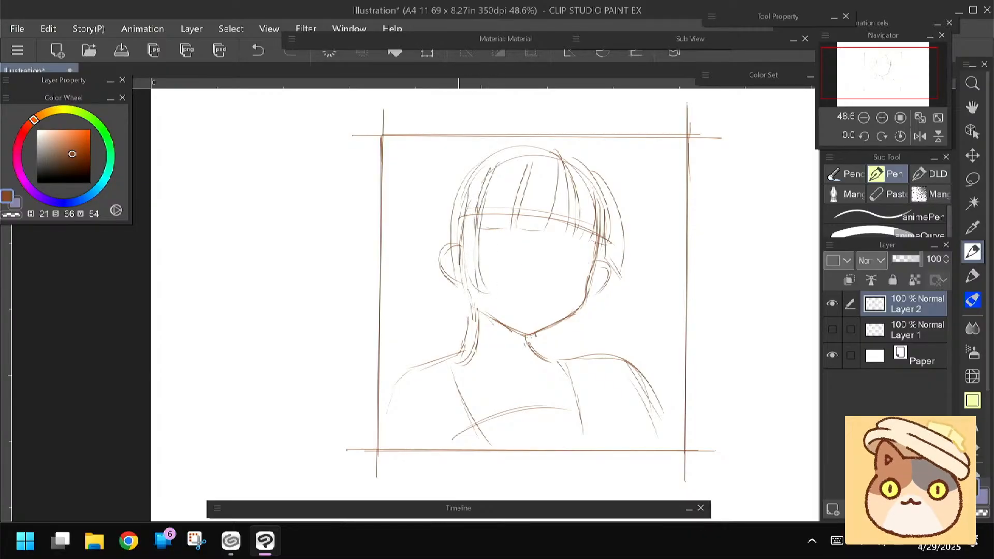
drag(603, 259, 586, 348)
drag(597, 300, 569, 348)
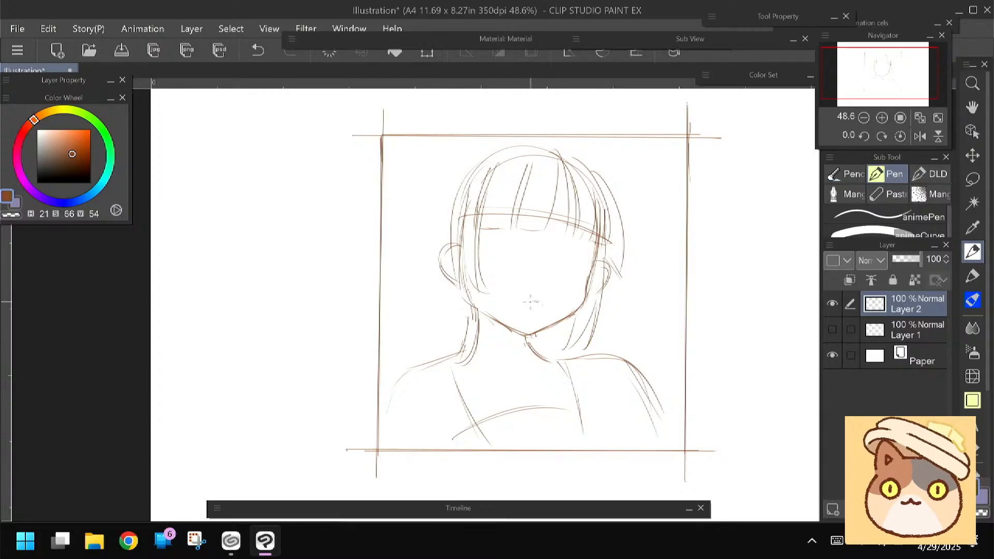
Sketch a small mouth and both eyes with round irises and upper lids beneath the fringe
drag(529, 300, 542, 304)
mouse_move(579, 251)
mouse_down()
mouse_move(596, 263)
mouse_move(569, 279)
mouse_move(579, 272)
mouse_up()
mouse_move(495, 243)
mouse_down()
mouse_move(517, 261)
mouse_move(499, 222)
mouse_move(516, 234)
mouse_up()
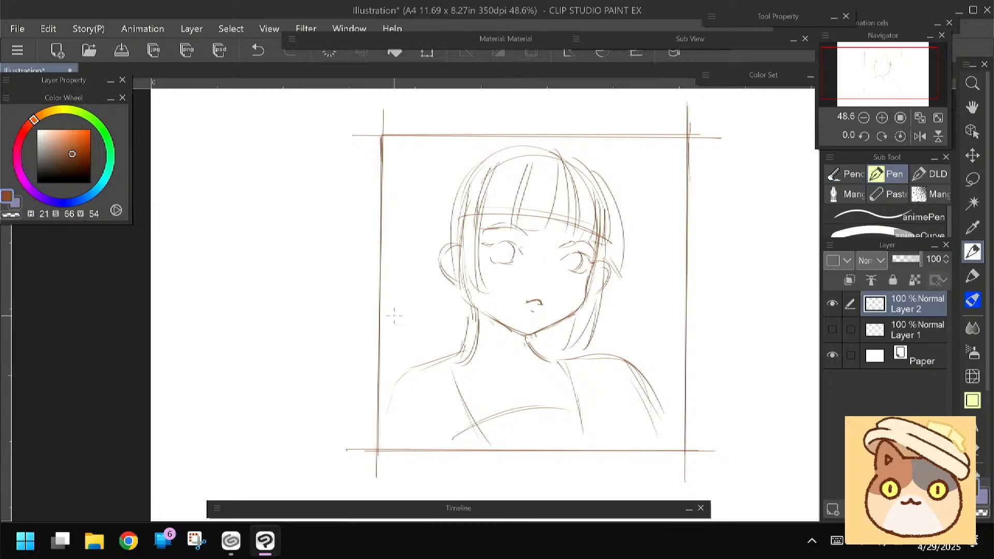
Erase the left-hand ear and the outer hair contour on that side of the head
key(e)
drag(450, 240, 447, 282)
drag(466, 174, 438, 266)
Redraw the outer hair contour from the crown down past the left-hand cheek and sketch the ear closer to the face
key(p)
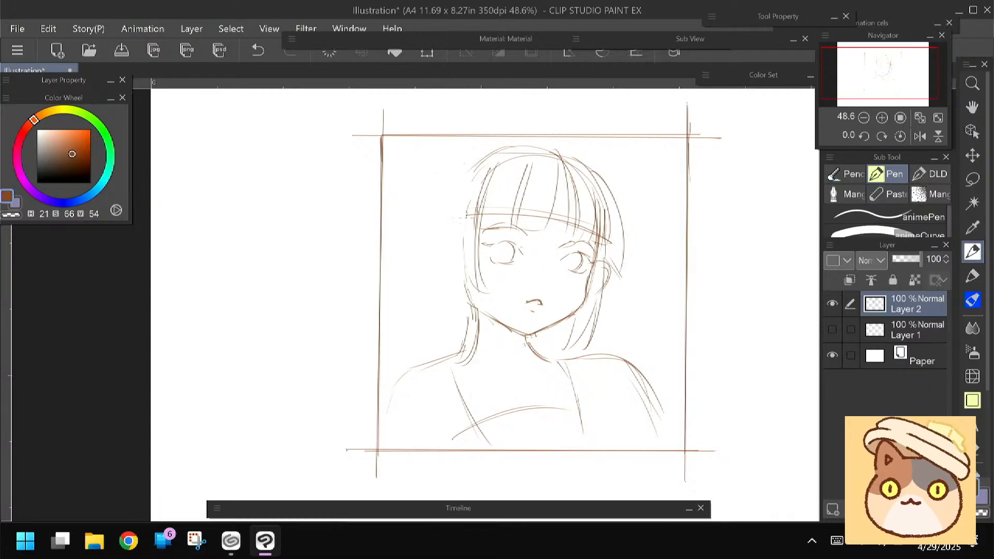
drag(469, 170, 468, 287)
drag(441, 240, 455, 238)
key(ctrl+z)
key(ctrl+z)
mouse_move(461, 245)
mouse_down()
mouse_move(439, 263)
mouse_move(459, 281)
mouse_up()
drag(349, 296, 345, 289)
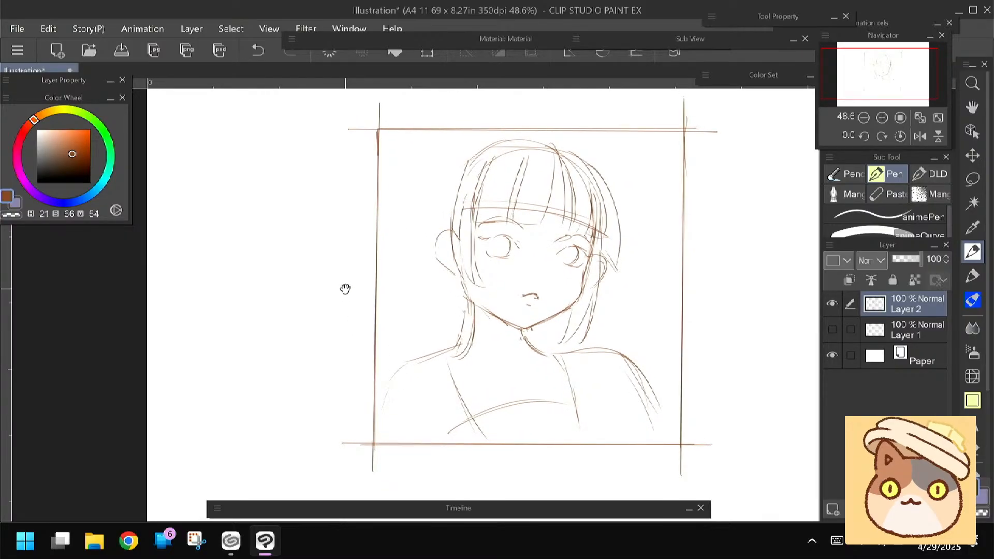
Lasso the whole bust inside the frame, scale it down, and reposition it near the frame's upper middle
key(m)
mouse_move(528, 129)
mouse_down()
mouse_move(663, 348)
mouse_move(582, 430)
mouse_move(422, 433)
mouse_move(398, 304)
mouse_move(460, 149)
mouse_up()
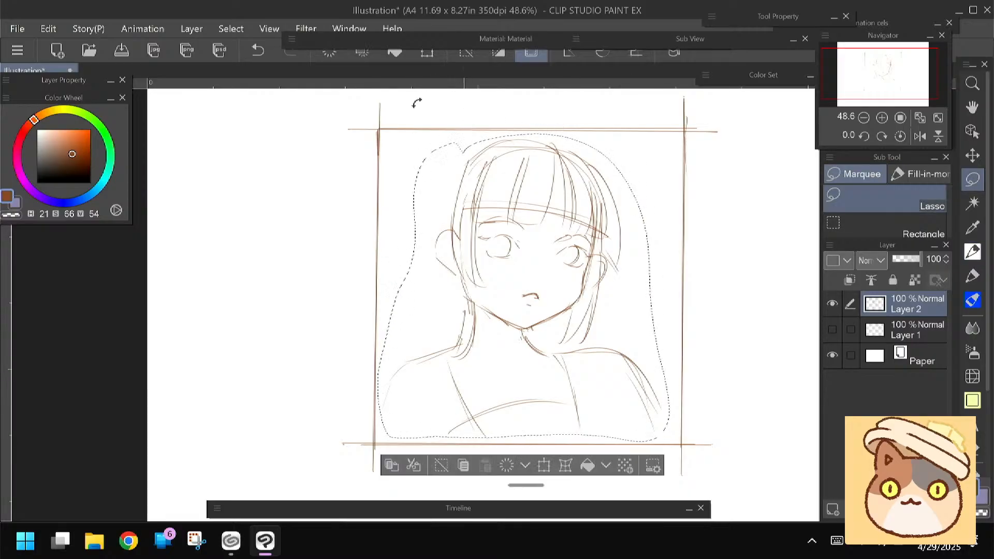
key(ctrl+t)
drag(377, 133, 430, 189)
mouse_move(487, 308)
mouse_down()
mouse_move(459, 248)
mouse_move(469, 261)
mouse_up()
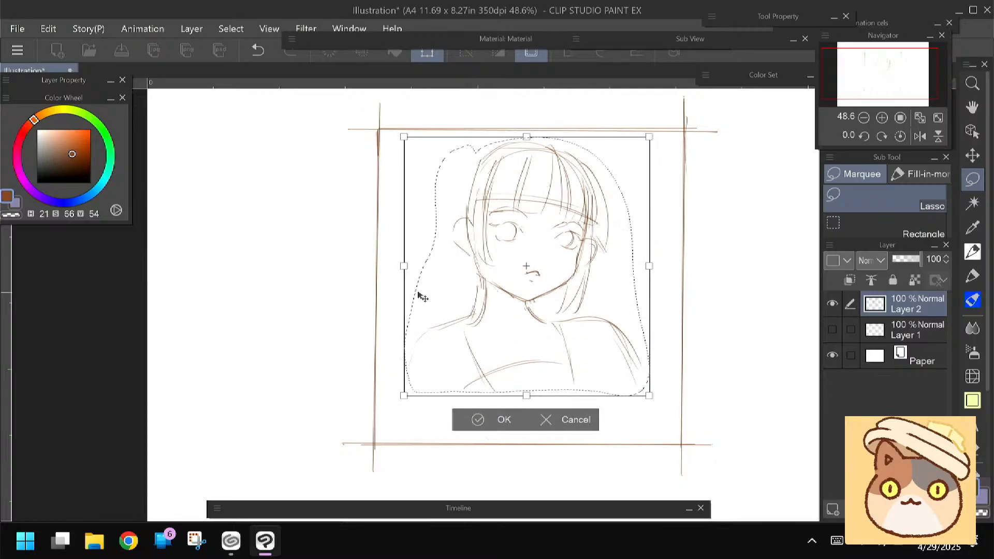
key(Return)
key(ctrl+d)
key(p)
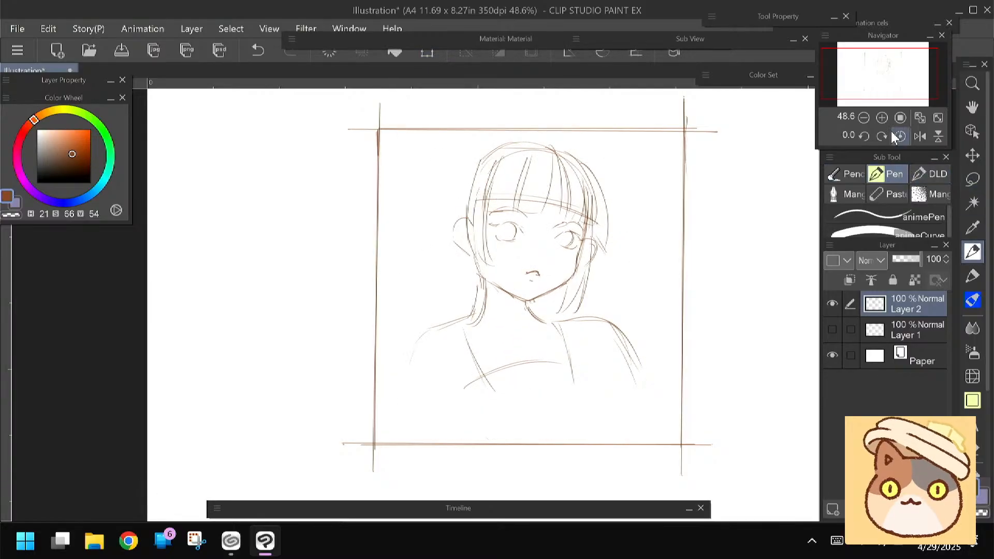
Flip the canvas view horizontally, lasso the head, and rotate and shift it slightly over the neck
click(919, 136)
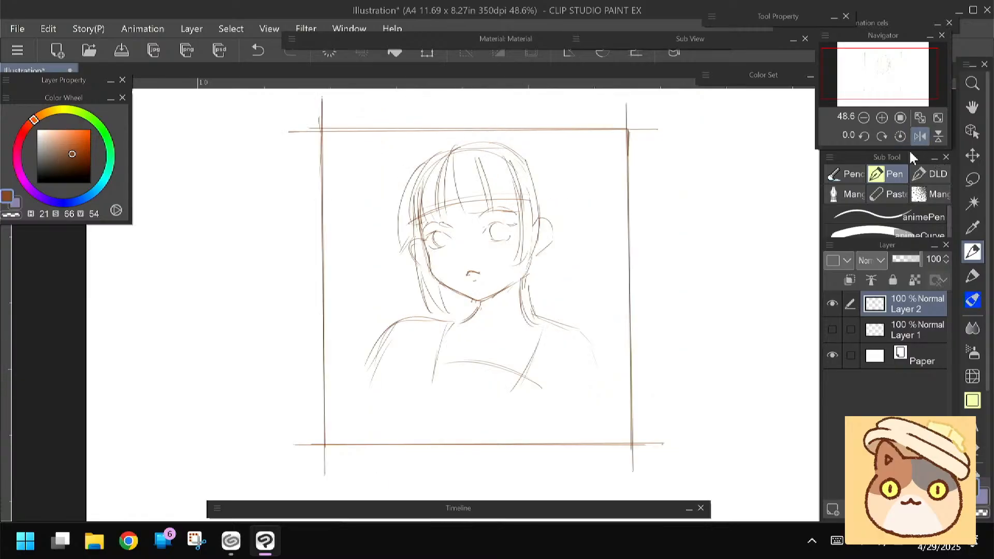
drag(322, 285, 326, 256)
drag(362, 290, 366, 316)
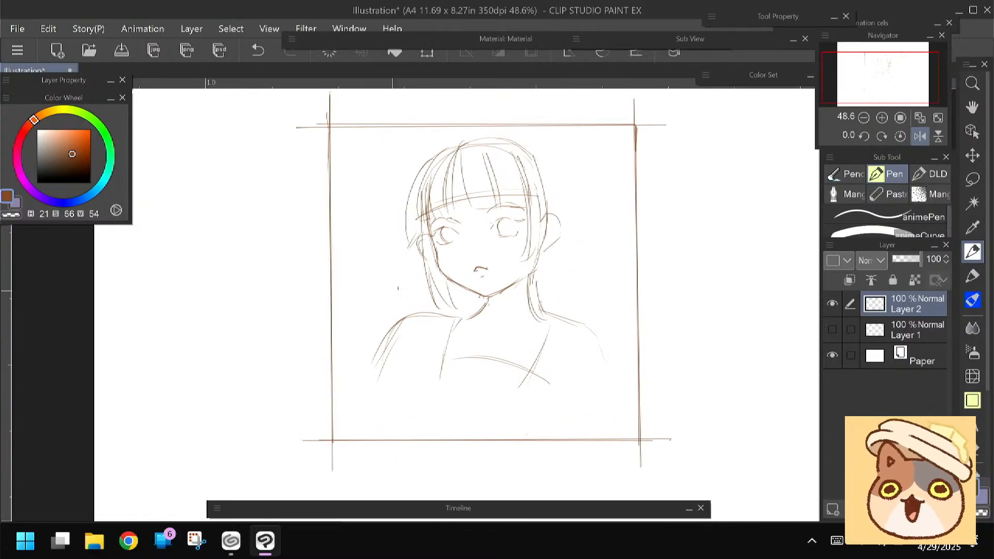
key(m)
mouse_move(458, 311)
mouse_down()
mouse_move(412, 288)
mouse_move(508, 129)
mouse_move(572, 248)
mouse_move(463, 310)
mouse_up()
key(ctrl+t)
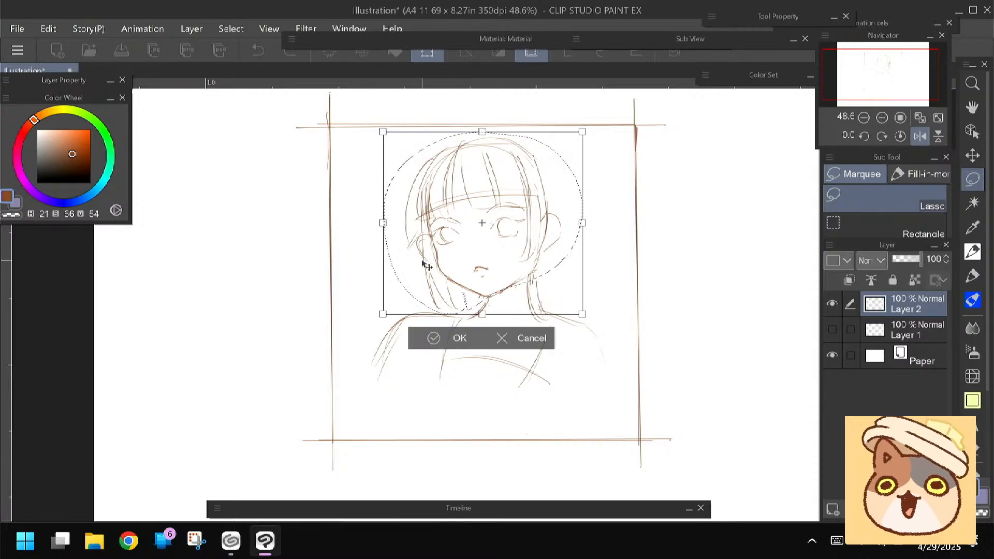
drag(374, 238, 375, 230)
drag(437, 261, 443, 262)
click(436, 345)
key(ctrl+d)
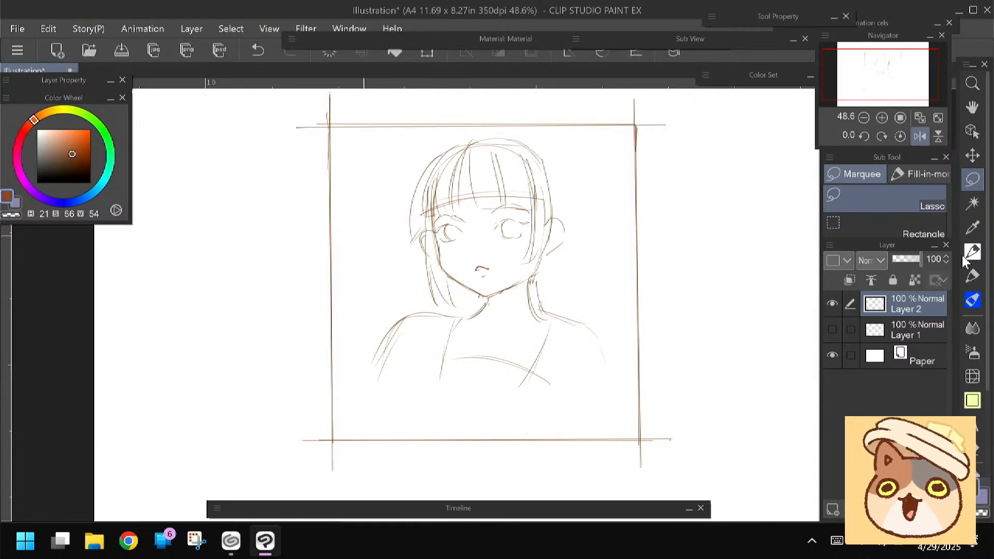
Redraw both neck-to-shoulder contours and the upper arm in the mirrored view, and return the canvas view to its normal orientation
key(p)
mouse_move(539, 263)
mouse_down()
mouse_move(541, 310)
mouse_move(595, 329)
mouse_move(617, 382)
mouse_up()
drag(590, 334, 614, 401)
drag(613, 356, 614, 419)
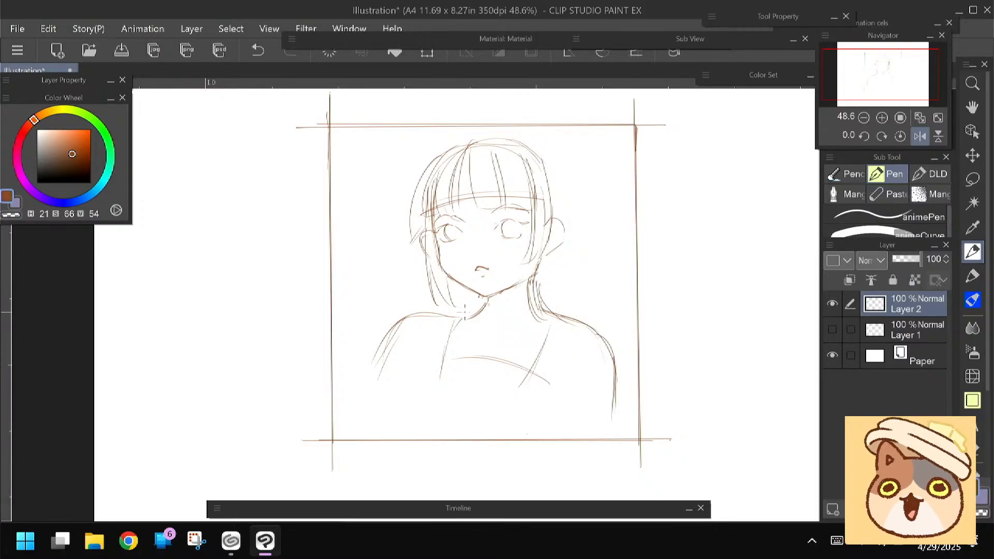
key(ctrl+z)
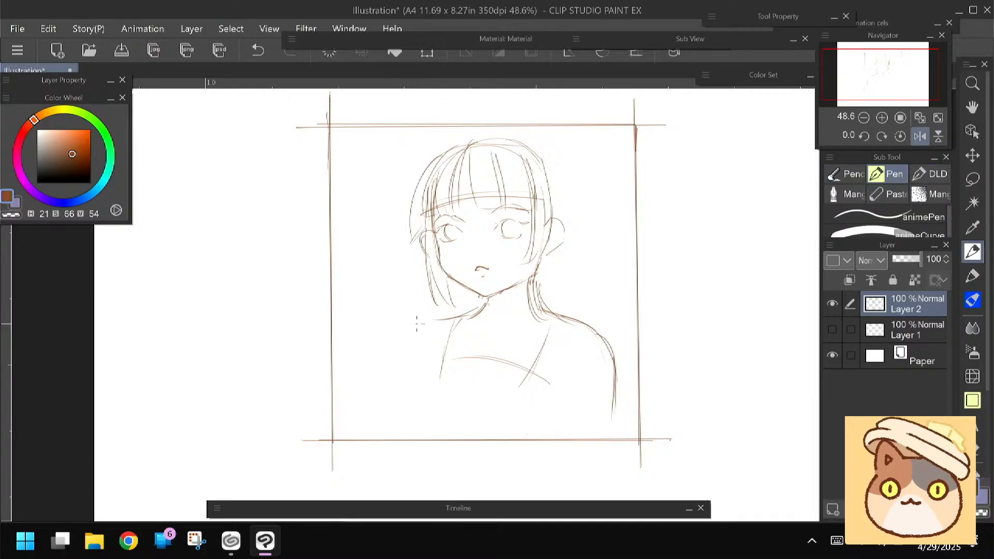
drag(432, 319, 385, 374)
click(920, 136)
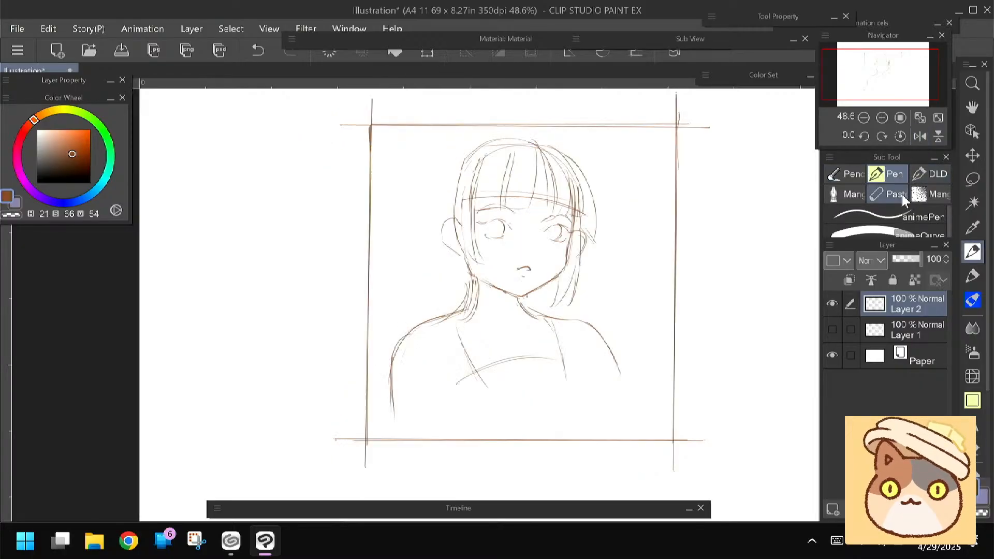
Reinforce the left-hand upper arm contour and sketch angular fold lines at both armpits
scroll(445, 263, down, 1)
drag(397, 333, 392, 409)
mouse_move(429, 343)
mouse_down()
mouse_move(470, 372)
mouse_move(489, 401)
mouse_up()
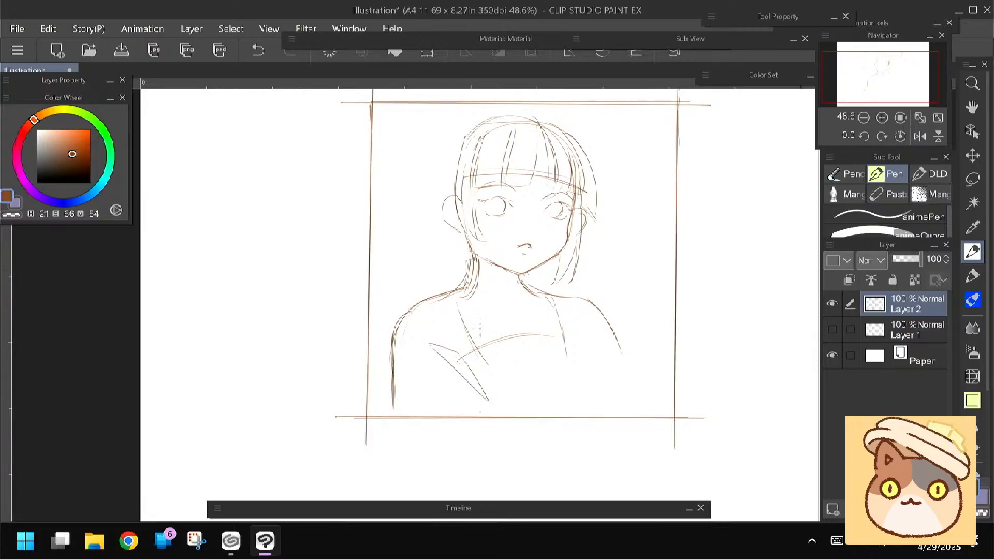
mouse_move(593, 345)
mouse_down()
mouse_move(604, 348)
mouse_move(590, 402)
mouse_up()
Extend the right-hand arm contour with an angular sleeve shape beside it, and draw a low curve across the frame's lower left corner
mouse_move(602, 313)
mouse_down()
mouse_move(631, 397)
mouse_move(635, 390)
mouse_move(617, 416)
mouse_up()
mouse_move(634, 377)
mouse_down()
mouse_move(651, 366)
mouse_move(664, 407)
mouse_up()
drag(405, 358, 408, 350)
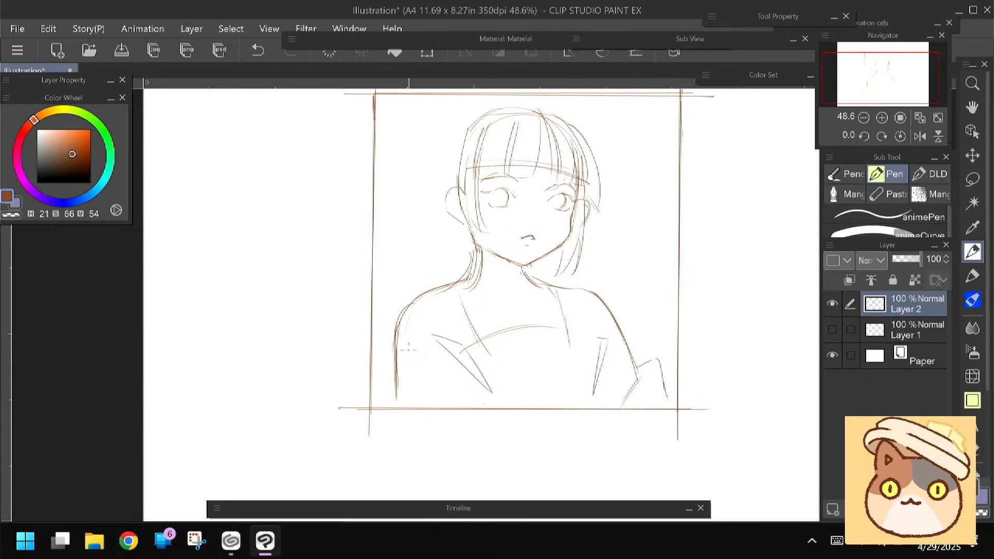
mouse_move(378, 407)
mouse_down()
mouse_move(428, 394)
mouse_move(511, 410)
mouse_up()
drag(299, 357, 301, 392)
Erase the loose hair strands beside the left-hand side of the neck, the strap lines, and part of the chest neckline
key(e)
drag(469, 293, 460, 307)
drag(470, 326, 478, 330)
key(p)
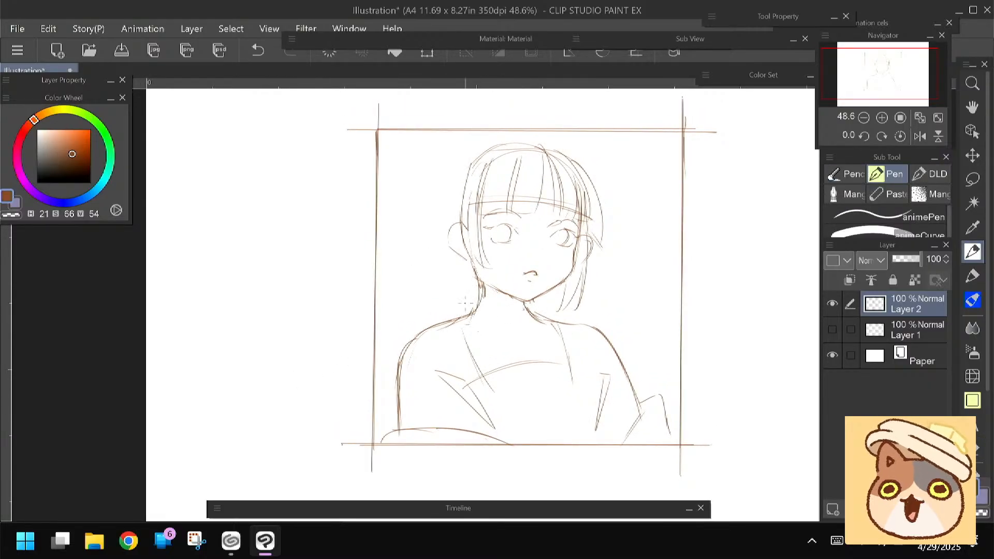
key(e)
drag(456, 330, 494, 391)
key(p)
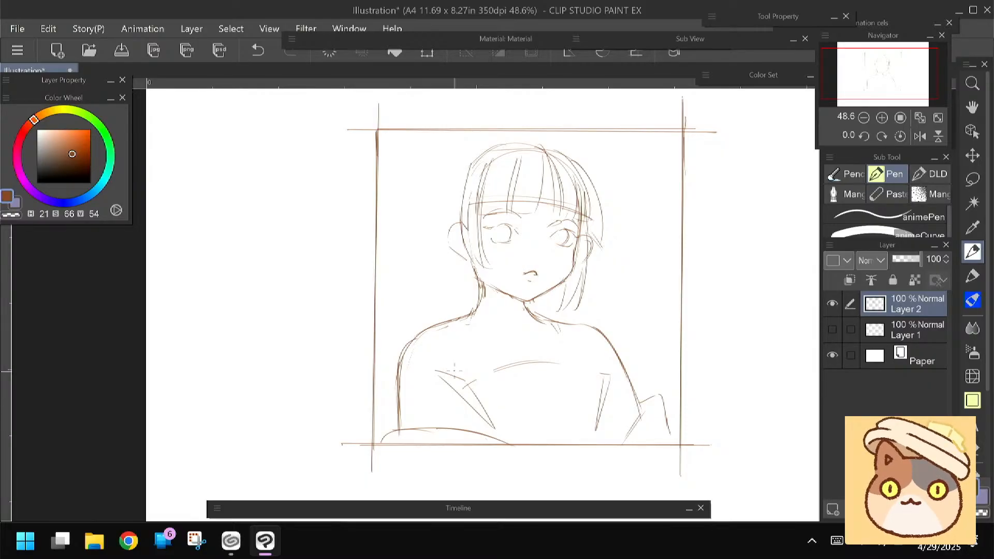
Sketch an angular loop of gathered hair behind the ear on the left-hand side of the head
mouse_move(484, 148)
mouse_down()
mouse_move(466, 173)
mouse_move(477, 269)
mouse_move(443, 278)
mouse_up()
drag(455, 174, 427, 225)
drag(467, 268, 433, 275)
mouse_move(432, 274)
mouse_down()
mouse_move(401, 247)
mouse_move(434, 234)
mouse_move(451, 207)
mouse_move(418, 245)
mouse_move(425, 215)
mouse_up()
Erase the shoulder line below the gathered hair and sketch loose strands hanging from it to the shoulder
key(space)
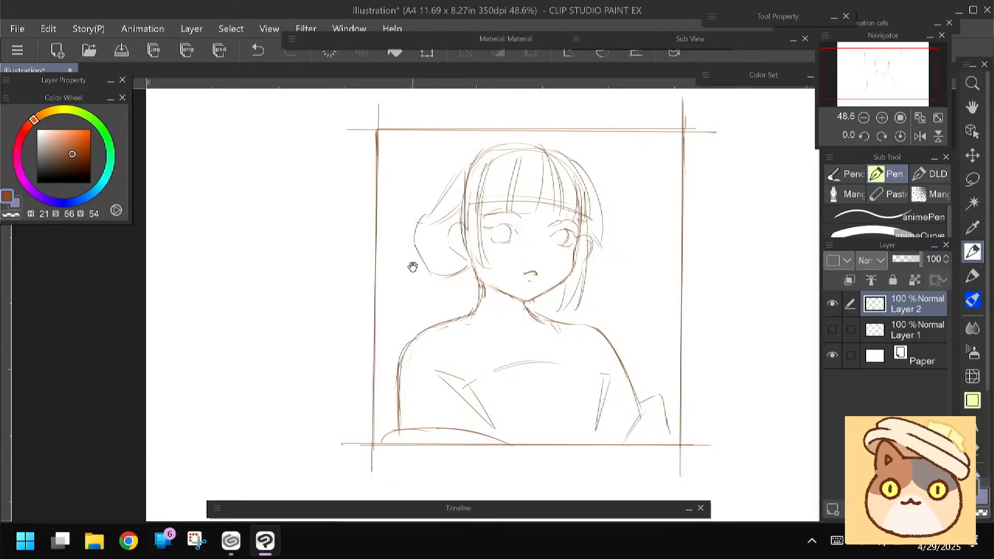
mouse_move(412, 268)
mouse_down()
mouse_move(429, 326)
mouse_move(463, 300)
mouse_move(469, 337)
mouse_up()
key(e)
key(p)
mouse_move(450, 282)
mouse_down()
mouse_move(439, 333)
mouse_move(441, 323)
mouse_move(462, 339)
mouse_up()
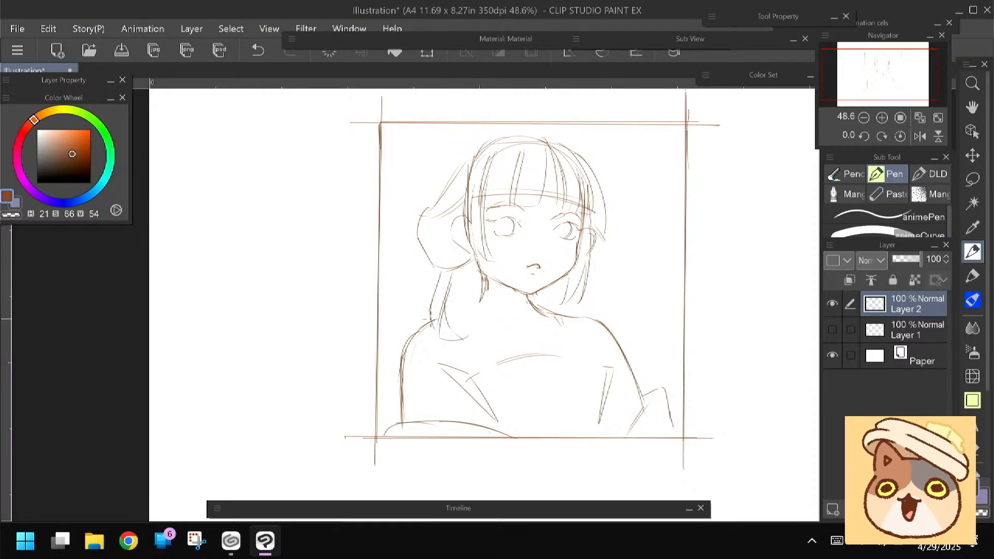
Extend the front hair locks on both sides of the neck onto the chest, with round beads and tassel-like ends
drag(477, 264, 484, 310)
drag(487, 350, 501, 386)
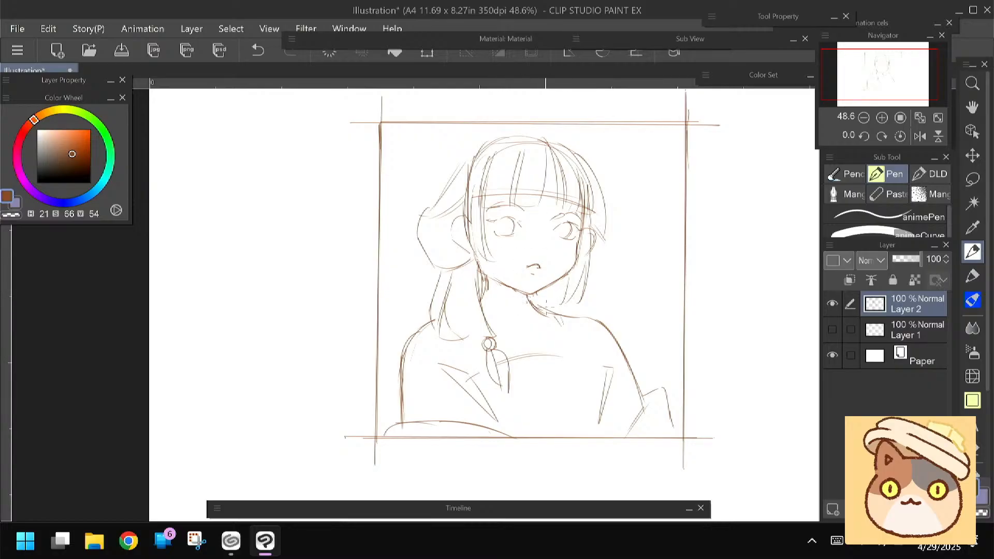
mouse_move(568, 278)
mouse_down()
mouse_move(589, 326)
mouse_move(582, 335)
mouse_move(568, 327)
mouse_up()
mouse_move(534, 305)
mouse_down()
mouse_move(588, 346)
mouse_move(594, 394)
mouse_up()
Sketch two rounded hair buns, one on each side of the top of the head
drag(349, 349, 360, 367)
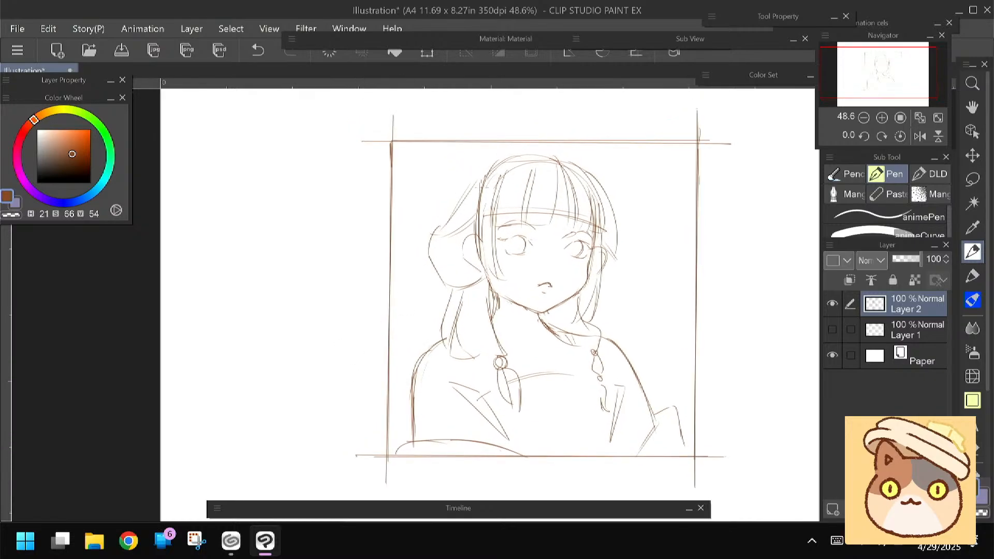
mouse_move(501, 161)
mouse_down()
mouse_move(448, 156)
mouse_move(465, 205)
mouse_up()
drag(455, 159, 485, 166)
mouse_move(585, 162)
mouse_down()
mouse_move(630, 182)
mouse_move(620, 212)
mouse_up()
Transform the whole Layer 2 sketch, rotating it slightly and nudging it a little up and to the right
scroll(374, 292, down, 4)
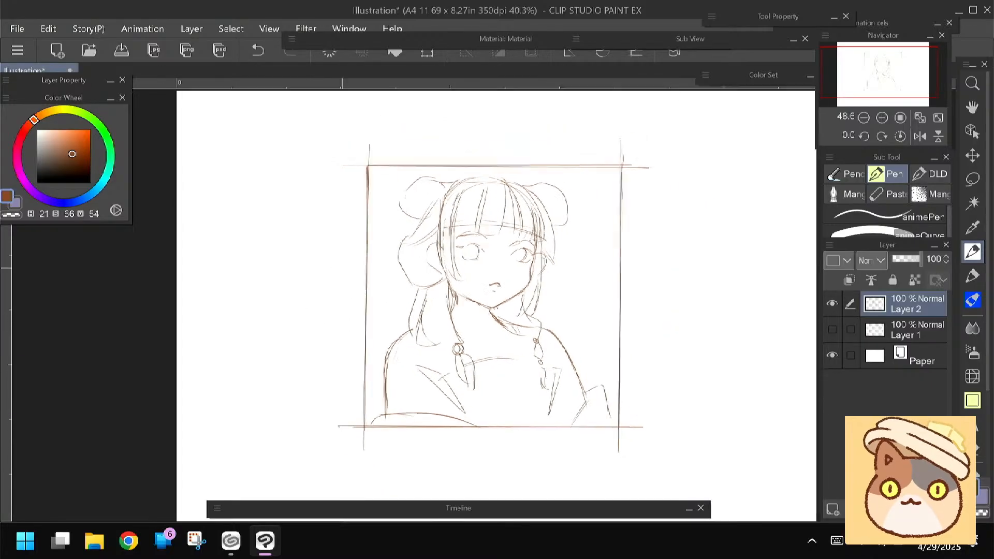
key(ctrl+t)
mouse_move(313, 278)
mouse_down()
mouse_move(326, 289)
mouse_move(322, 281)
mouse_up()
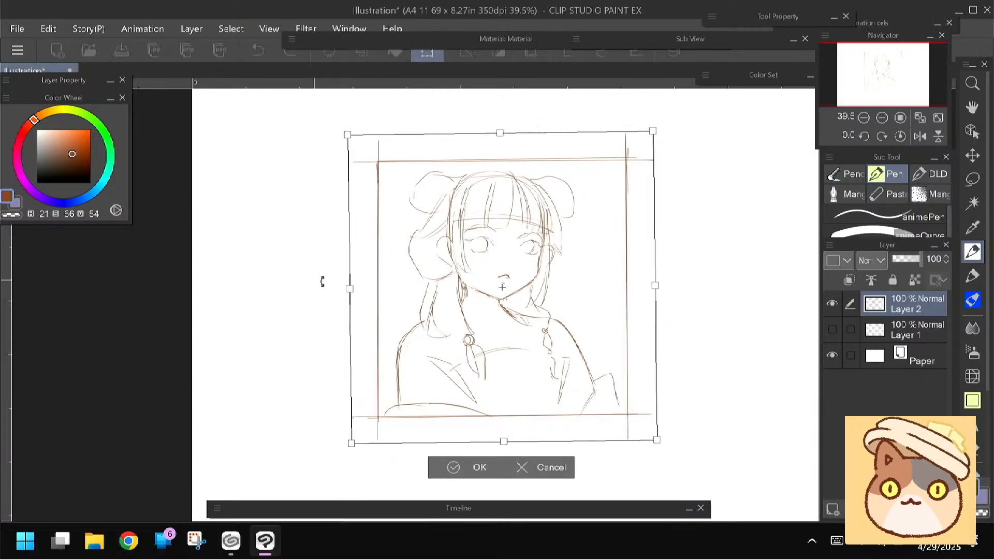
drag(400, 328, 408, 324)
key(Return)
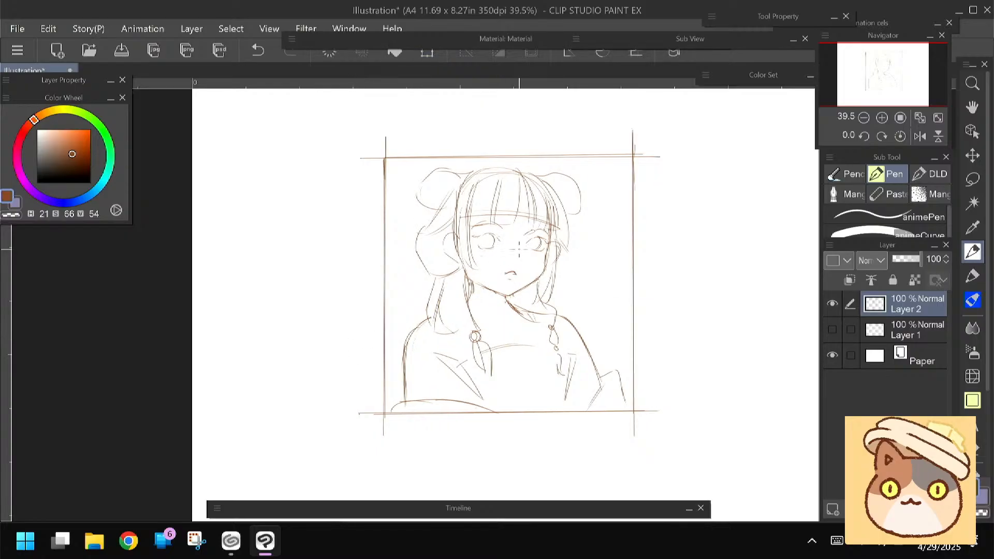
Lower the opacity of Layer 2 to 45% and add a new raster layer above it
click(946, 245)
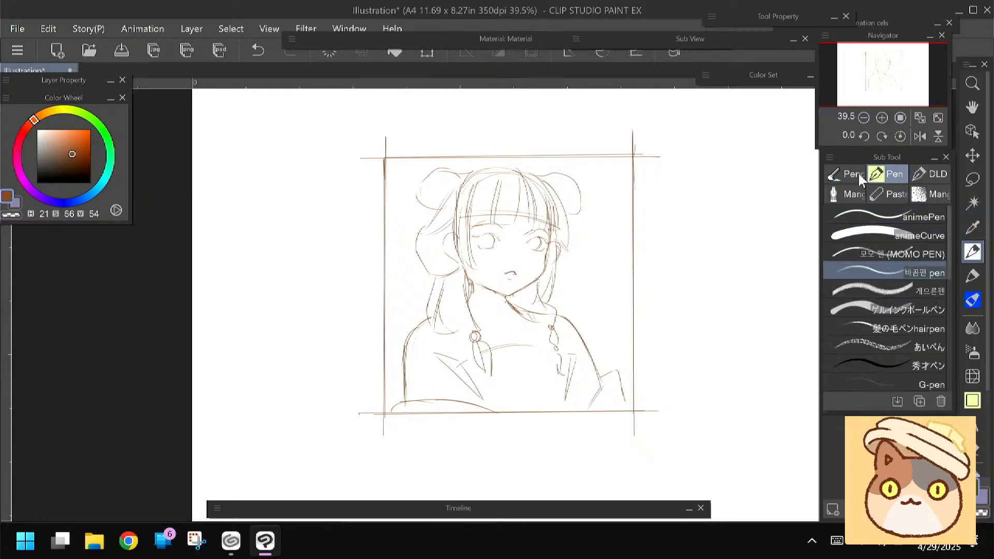
click(882, 118)
click(882, 118)
click(831, 304)
click(832, 301)
drag(920, 259, 903, 259)
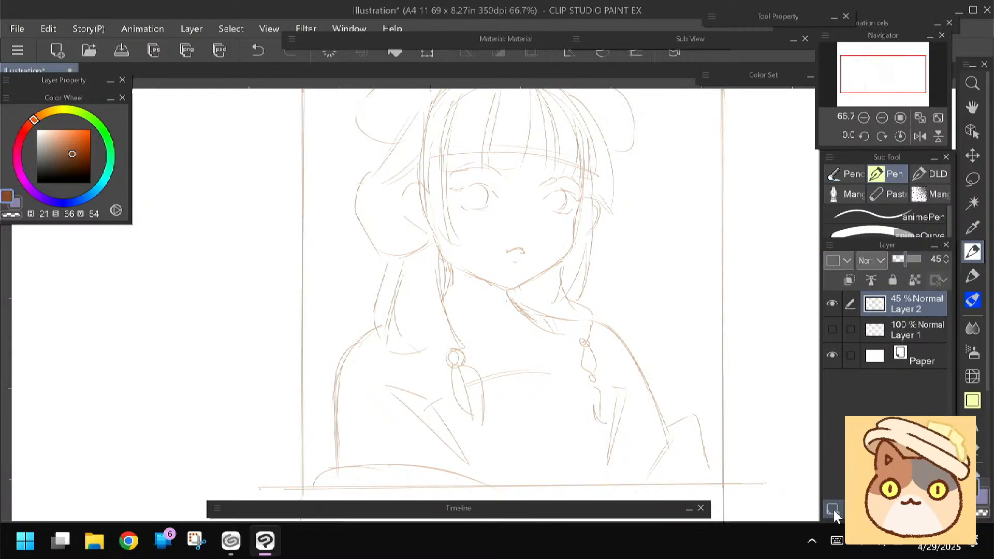
click(832, 511)
Draw short dark accents at the inner corners of both eyes and a small angular nose on Layer 3
scroll(559, 498, down, 1)
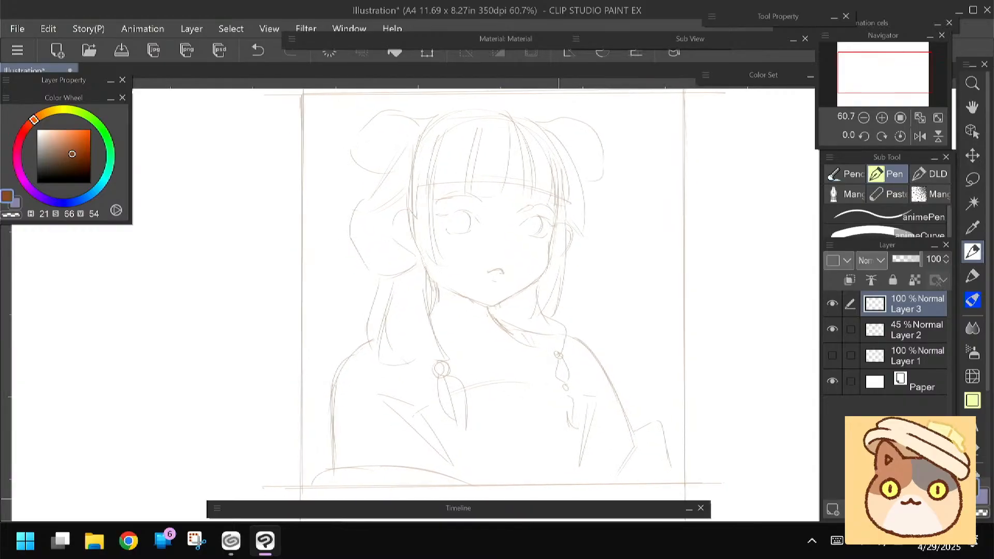
drag(472, 208, 481, 214)
mouse_move(515, 214)
mouse_down()
mouse_move(417, 238)
mouse_move(526, 188)
mouse_up()
scroll(415, 237, down, 1)
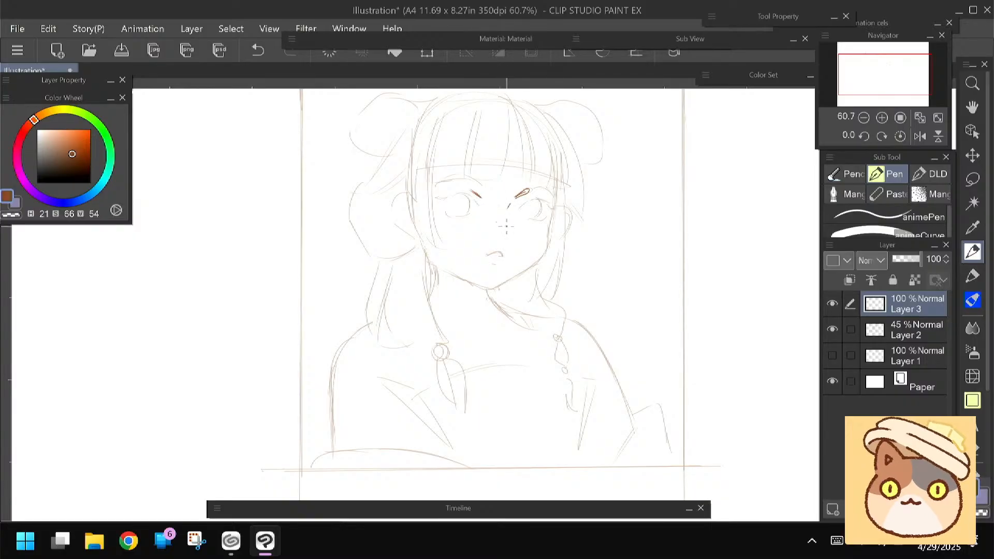
drag(507, 225, 511, 232)
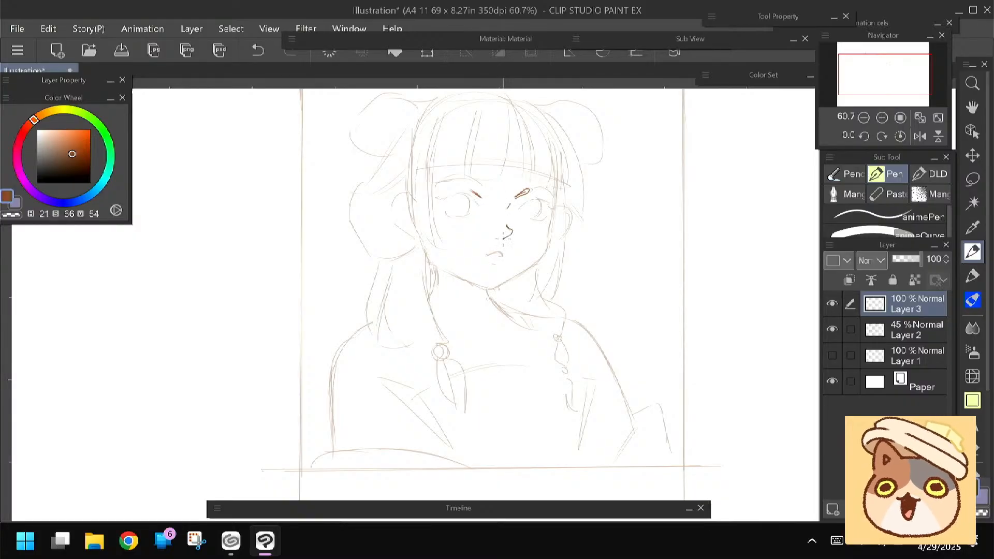
drag(506, 224, 511, 233)
drag(365, 287, 365, 291)
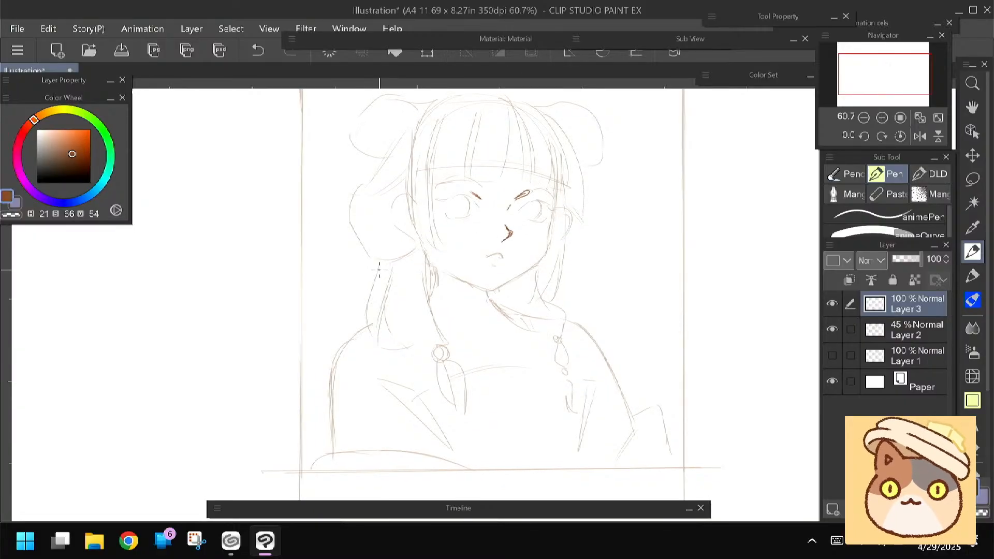
Check the face in a mirrored view, then draw the upper lash line of the right-hand eye
click(919, 136)
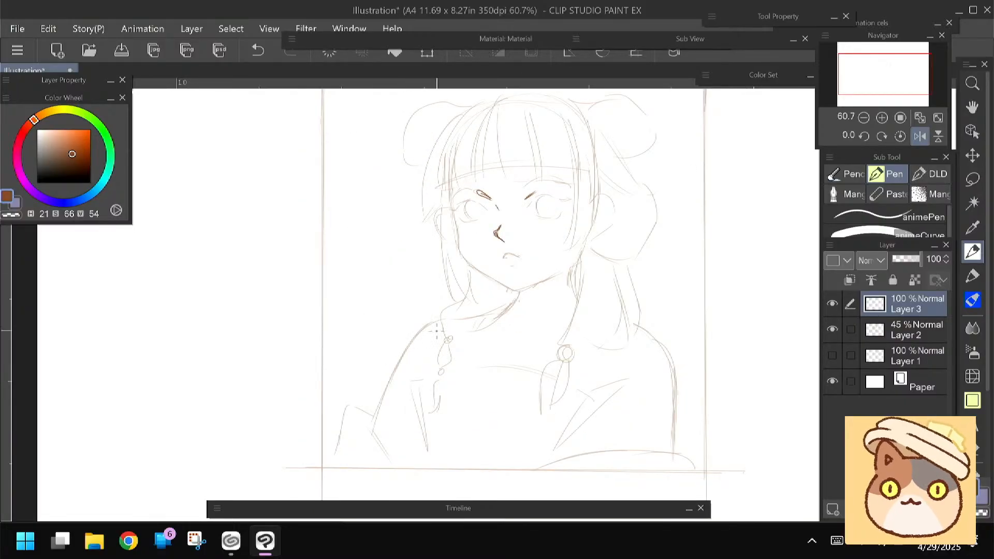
mouse_move(382, 267)
mouse_down()
mouse_move(357, 274)
mouse_move(388, 255)
mouse_up()
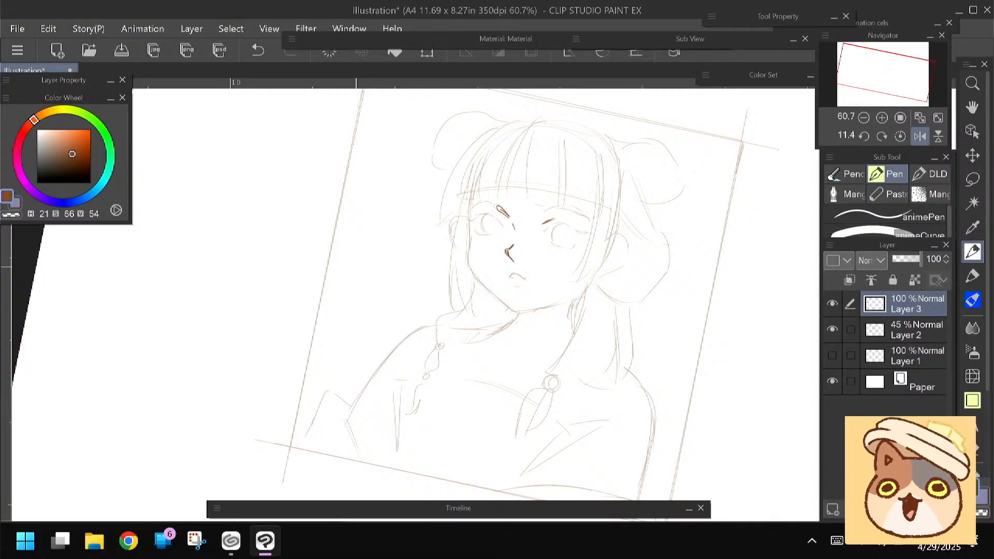
click(920, 137)
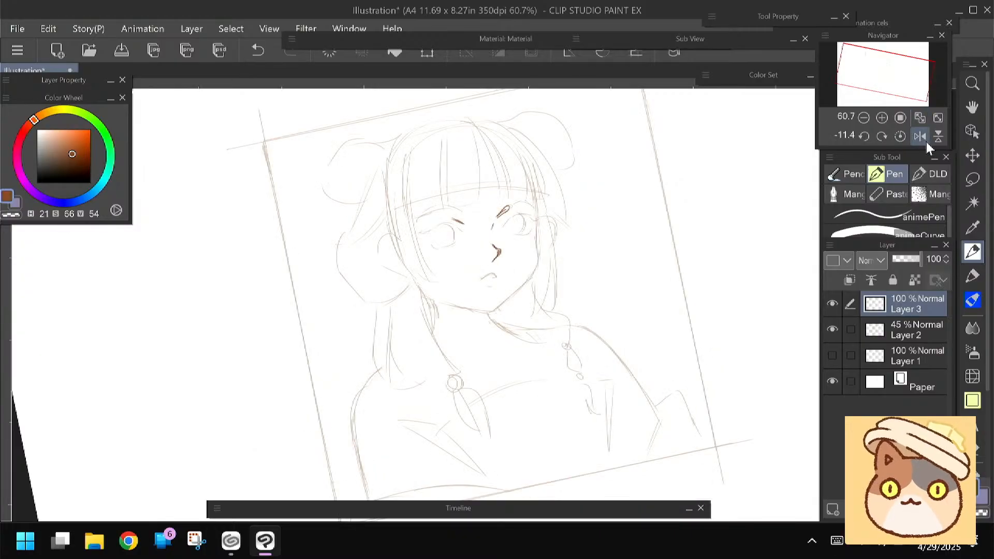
scroll(424, 246, up, 1)
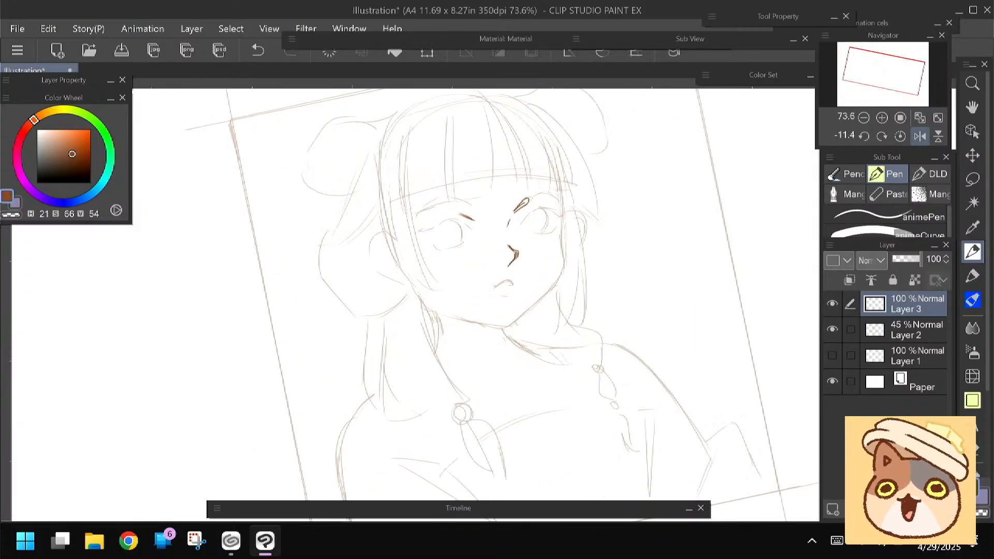
drag(535, 209, 551, 207)
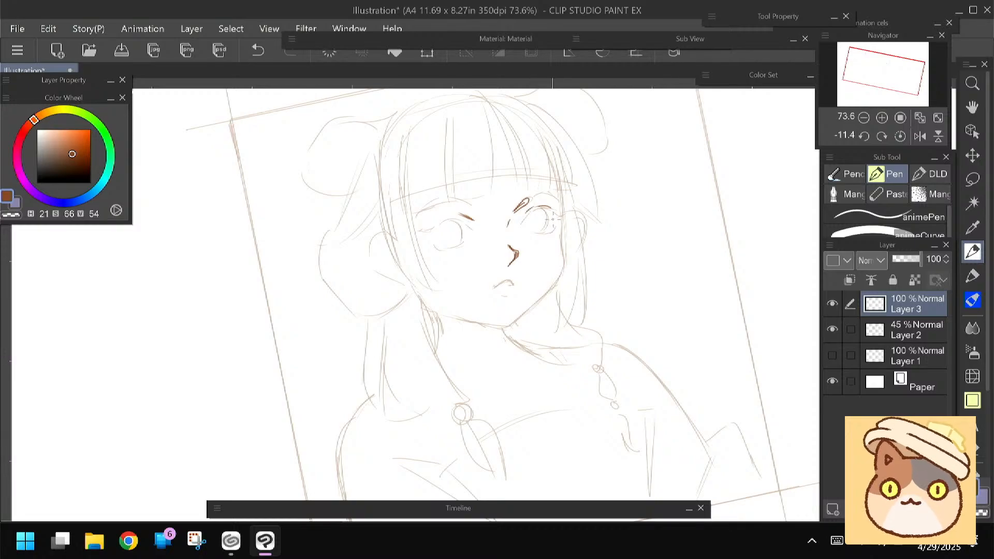
mouse_move(558, 216)
mouse_down()
mouse_move(534, 210)
mouse_move(519, 226)
mouse_up()
key(ctrl+z)
drag(552, 210, 572, 207)
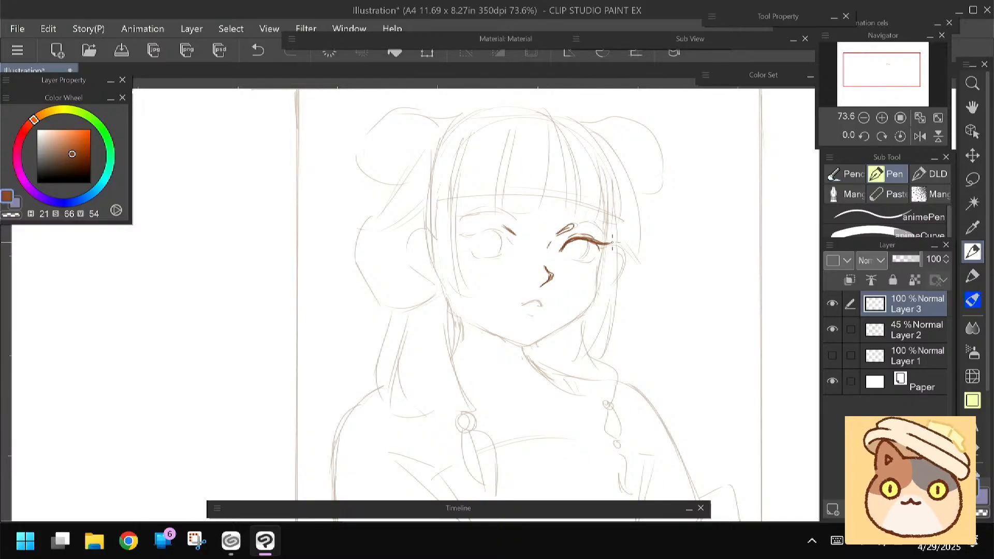
Add the outer lashes, lower lid and iris outline to the right-hand eye
drag(599, 247, 612, 254)
drag(595, 259, 570, 259)
drag(586, 239, 581, 257)
drag(587, 239, 579, 259)
Draw the left-hand eye with an upper lash line, a round iris and a lower lid
drag(509, 237, 516, 247)
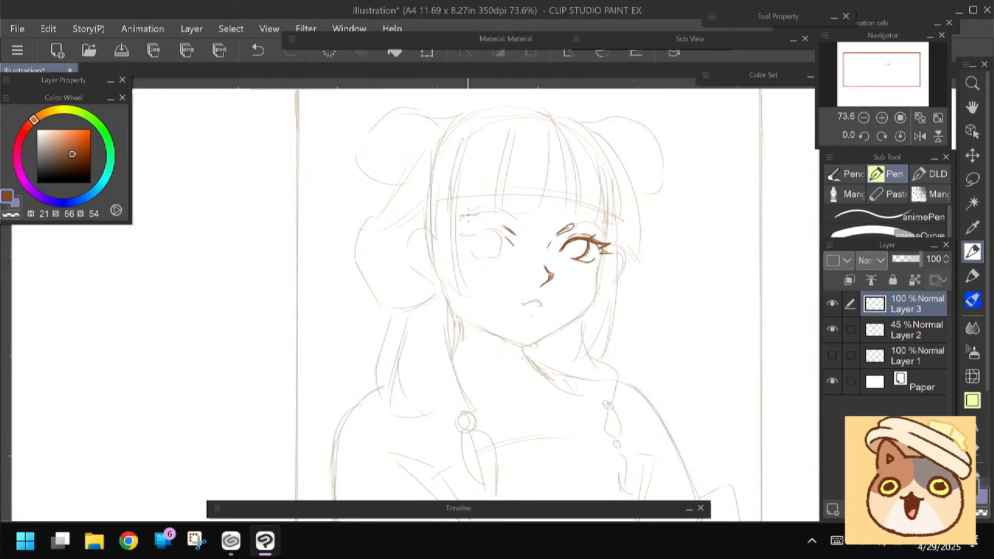
mouse_move(468, 192)
mouse_down()
mouse_move(483, 183)
mouse_move(476, 180)
mouse_up()
mouse_move(501, 228)
mouse_down()
mouse_move(514, 247)
mouse_move(492, 232)
mouse_move(515, 252)
mouse_move(491, 233)
mouse_move(465, 237)
mouse_move(470, 246)
mouse_move(511, 243)
mouse_move(481, 262)
mouse_move(504, 262)
mouse_up()
key(minus)
key(minus)
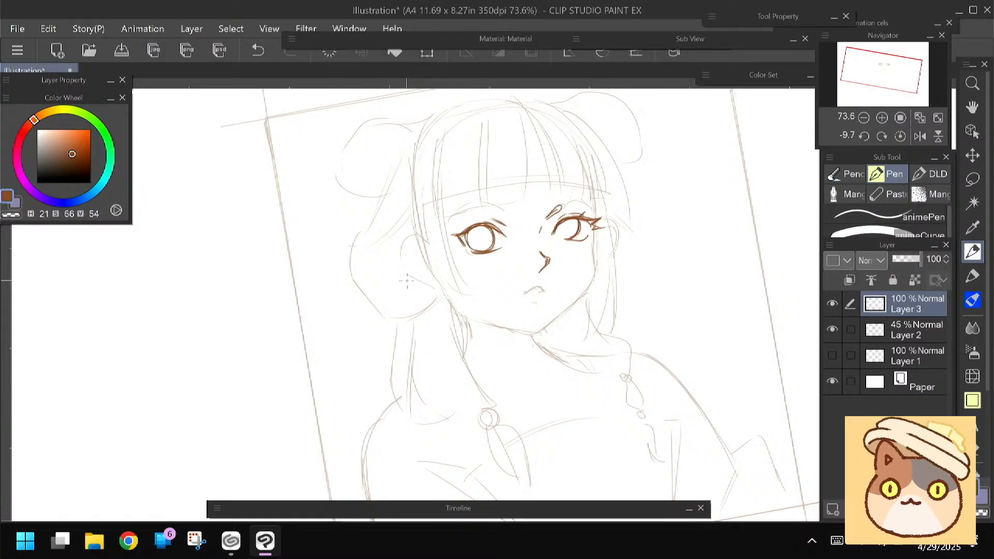
key(ctrl+at)
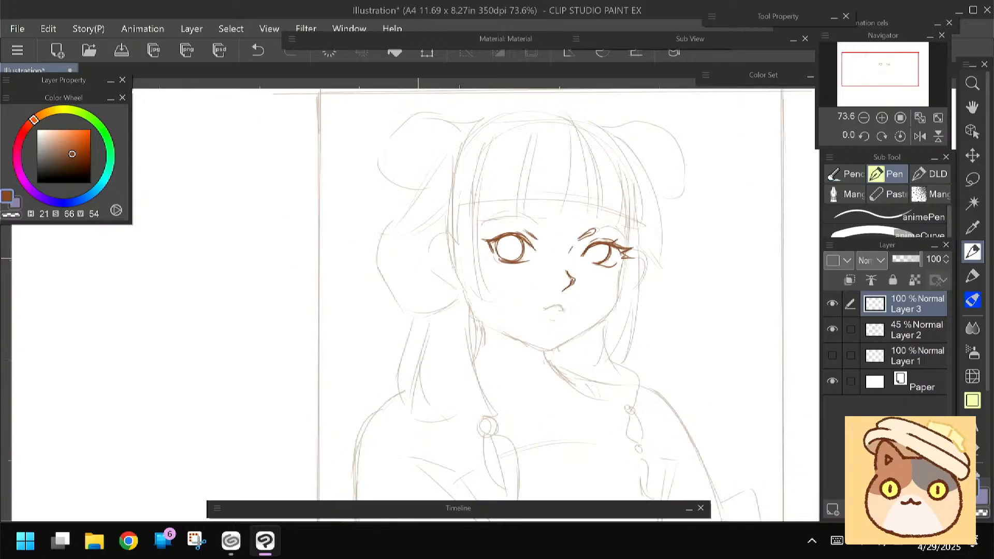
Draw the slightly open mouth with an arched upper lip, dark corners and a short line below
drag(418, 258, 389, 209)
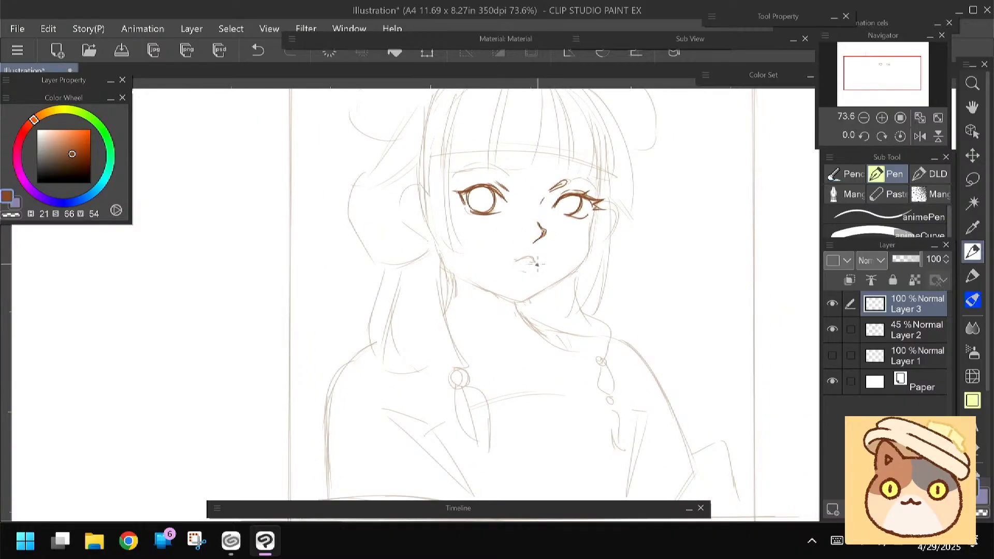
key(e)
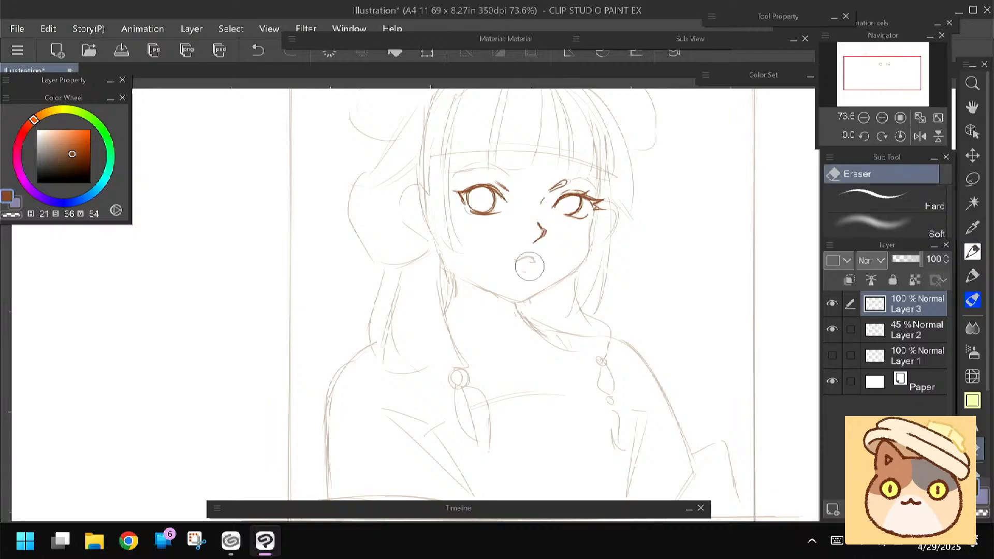
click(972, 251)
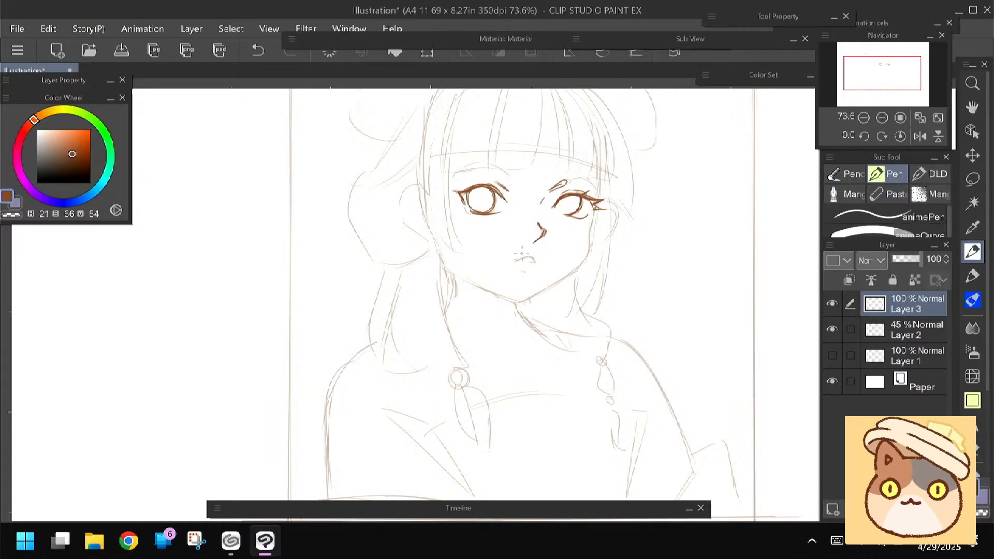
drag(533, 258, 535, 261)
drag(514, 261, 537, 263)
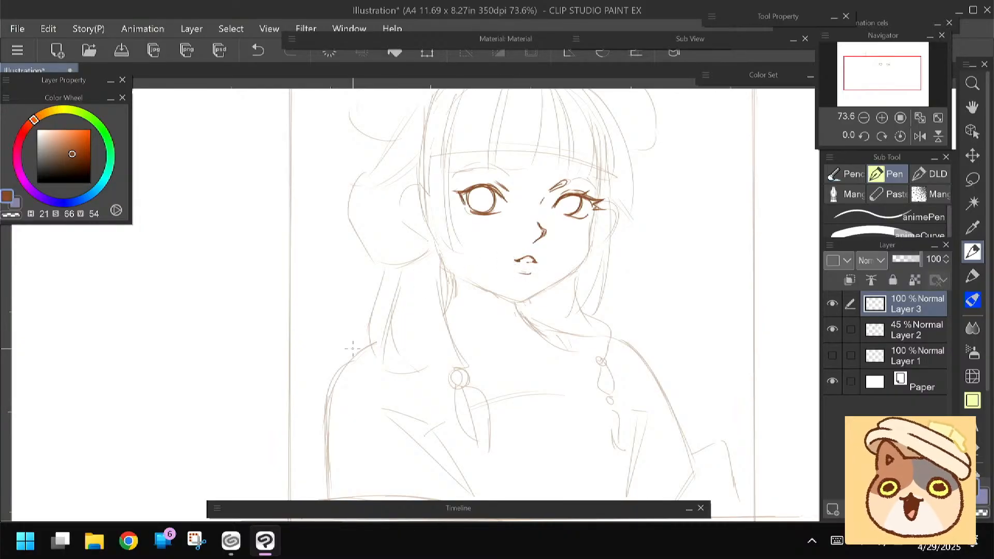
Erase the upper part of the left-hand eye, redraw its lid and iris, and add pupils to both eyes
scroll(433, 268, up, 2)
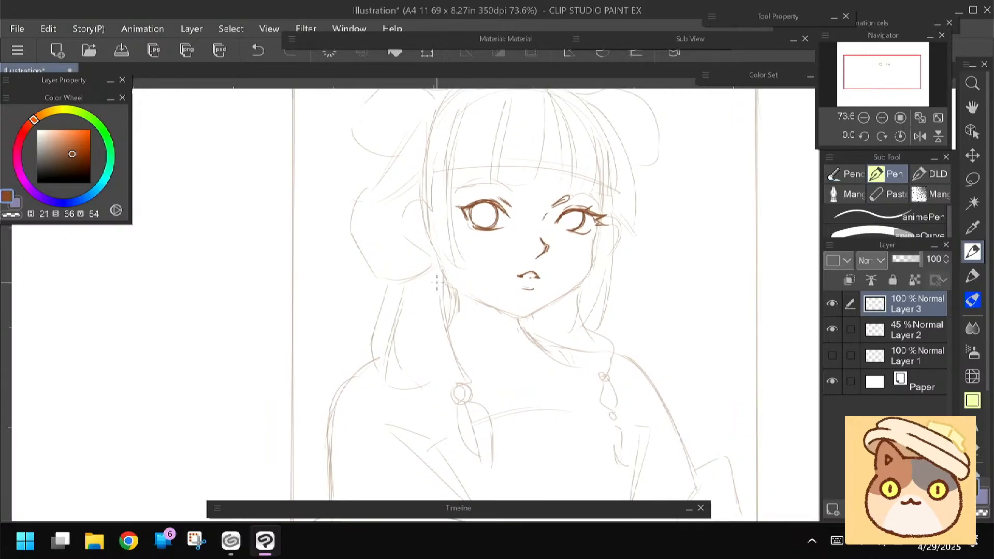
key(e)
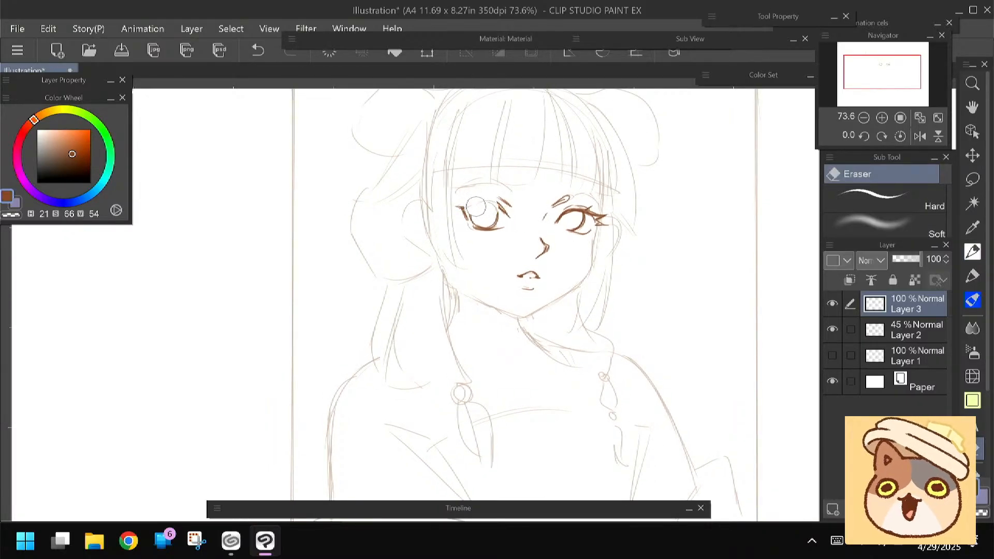
key(p)
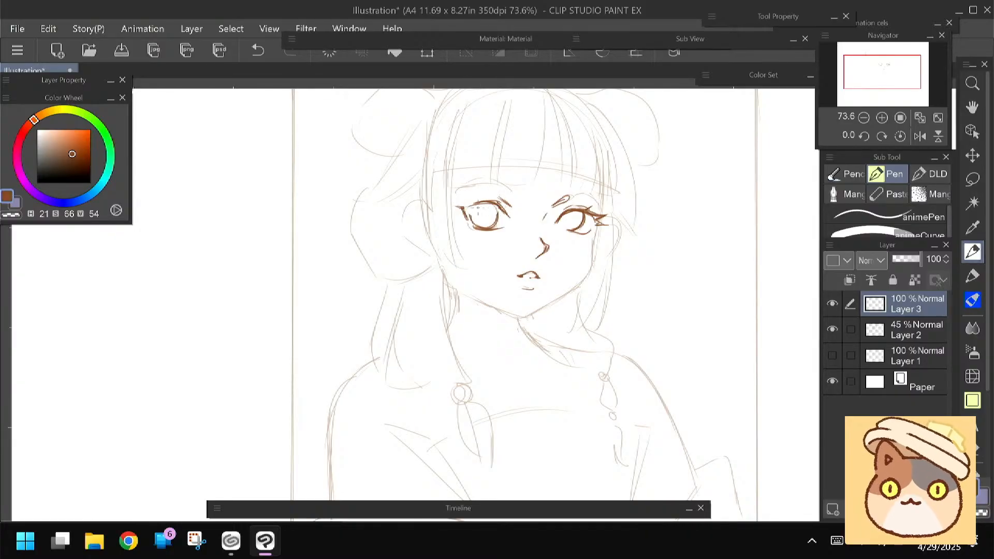
drag(494, 201, 464, 207)
drag(471, 214, 475, 227)
drag(480, 213, 472, 213)
drag(570, 213, 567, 222)
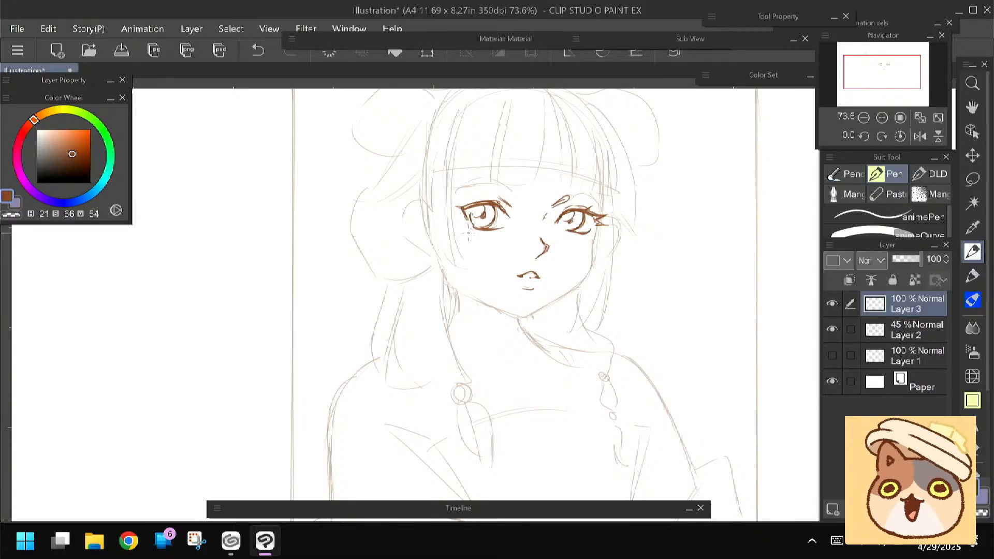
Add small pointed lashes to the lids of both eyes
drag(582, 227, 585, 239)
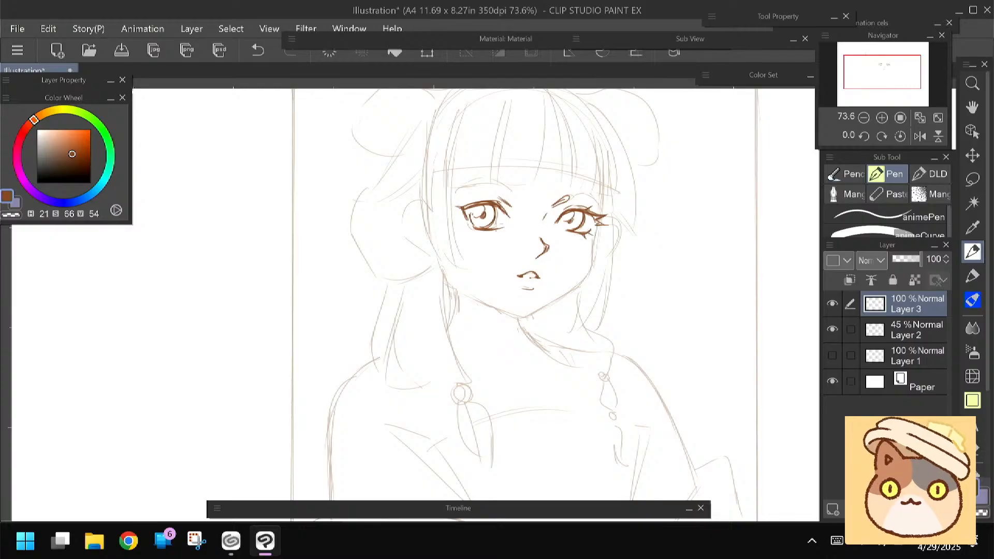
drag(480, 229, 466, 230)
mouse_move(386, 293)
mouse_down()
mouse_move(388, 278)
mouse_move(389, 305)
mouse_move(386, 293)
mouse_up()
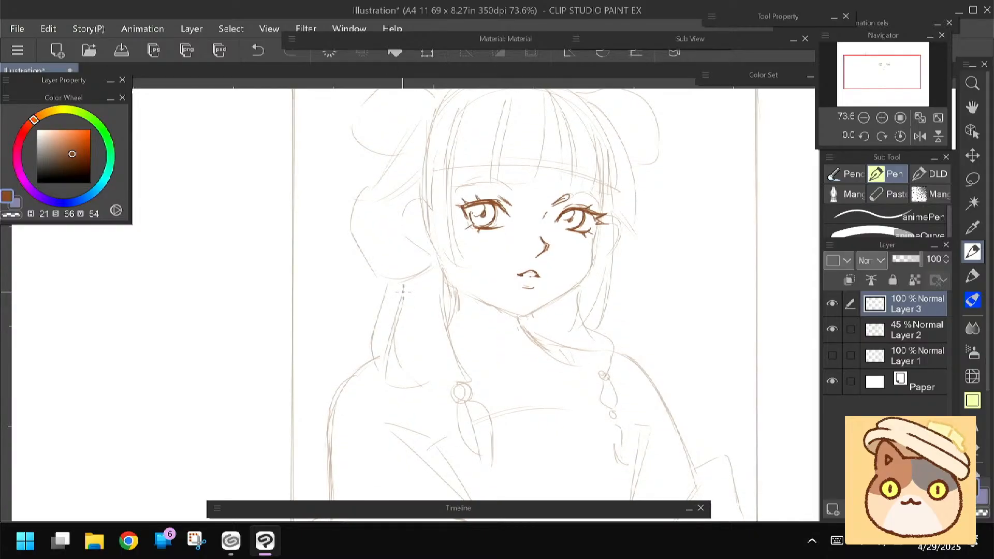
Draw the curved hair strands that frame the forehead on both sides, from the crown down to eye level
drag(351, 231, 343, 237)
mouse_move(546, 101)
mouse_down()
mouse_move(595, 148)
mouse_move(601, 198)
mouse_up()
drag(591, 137, 603, 194)
drag(409, 236, 417, 260)
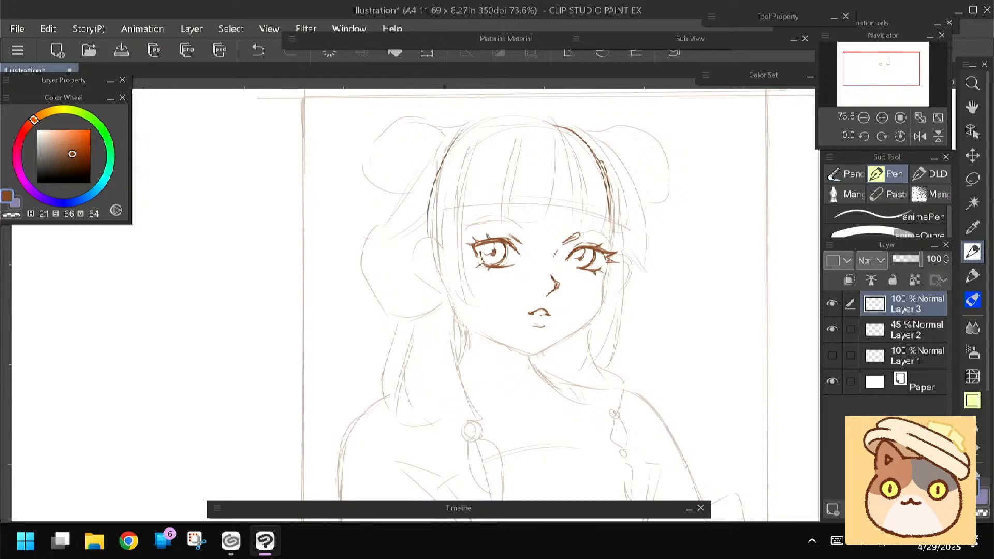
drag(461, 136, 429, 233)
Lasso the eyes, nose and mouth on Layer 3 and transform them slightly to adjust their placement on the face
drag(418, 286, 413, 227)
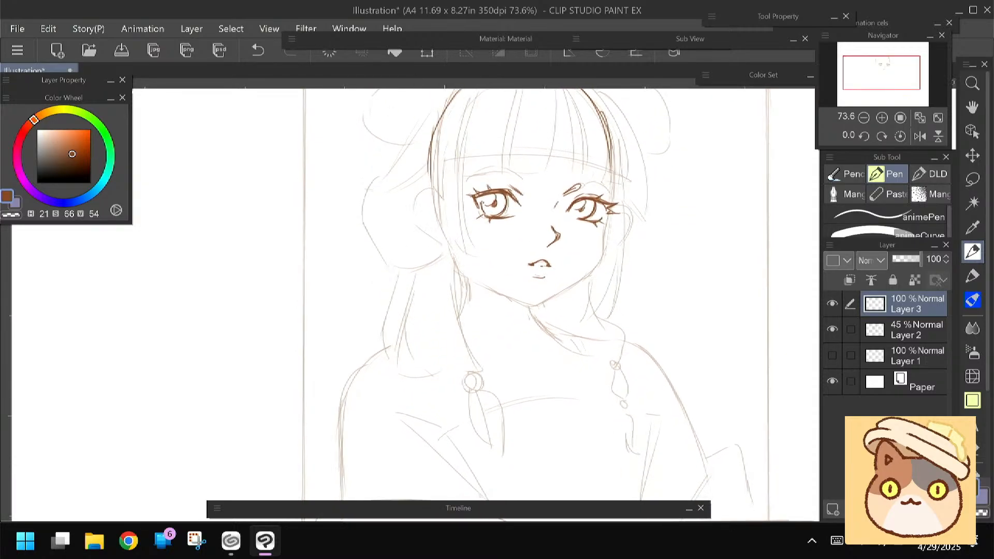
key(m)
mouse_move(469, 170)
mouse_down()
mouse_move(479, 231)
mouse_move(508, 274)
mouse_move(554, 280)
mouse_move(608, 227)
mouse_move(623, 194)
mouse_move(562, 161)
mouse_move(459, 173)
mouse_up()
key(ctrl+t)
drag(485, 211, 478, 202)
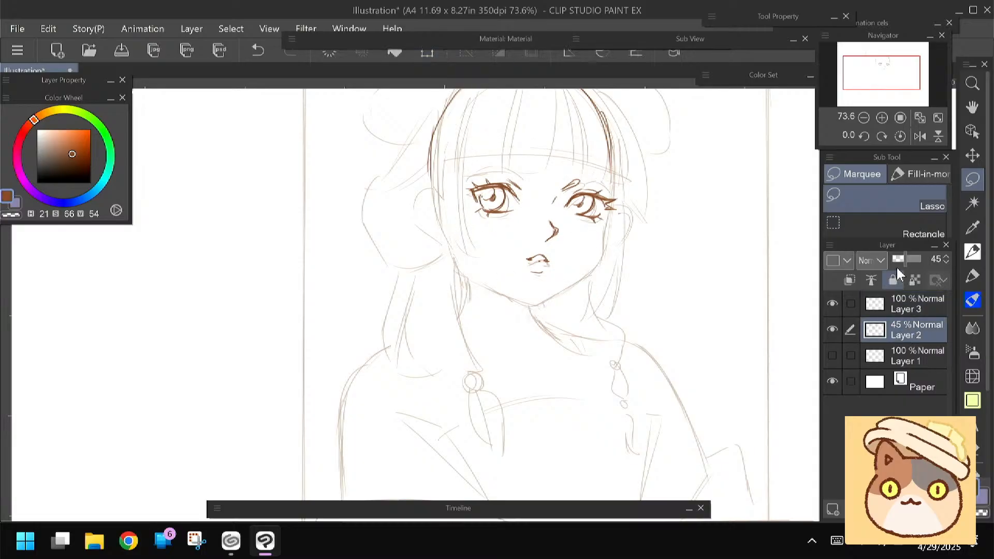
Lower the opacity of Layer 2 to 25% and make Layer 3 the active drawing layer again
drag(904, 260, 899, 259)
key(p)
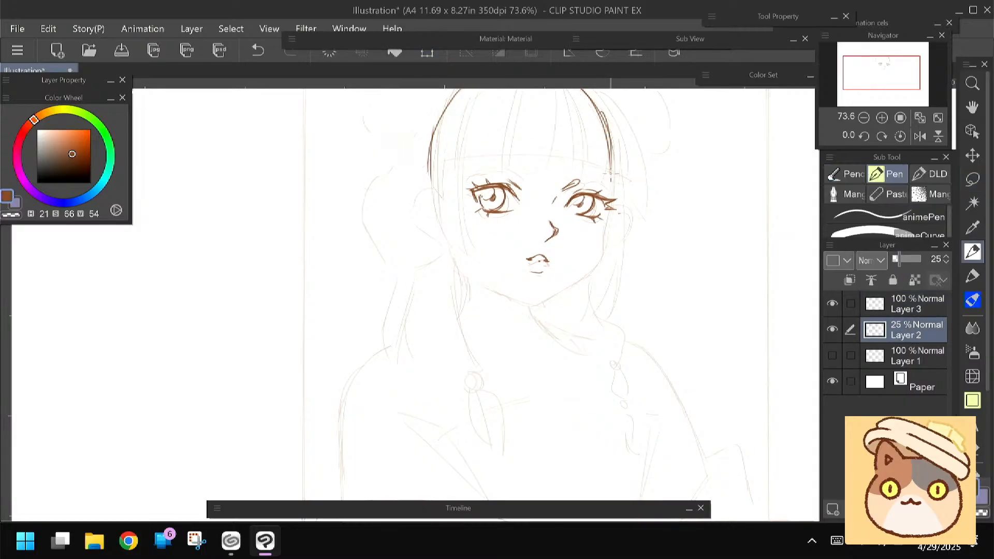
click(886, 307)
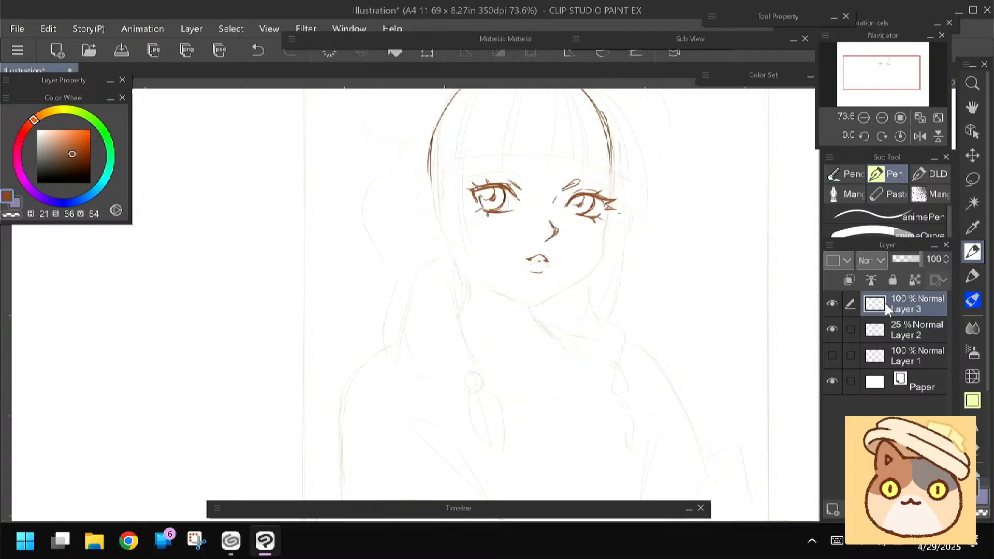
Redraw the right-hand cheek and jaw on Layer 2 in dark brown down to the chin, then return to Layer 3
click(884, 330)
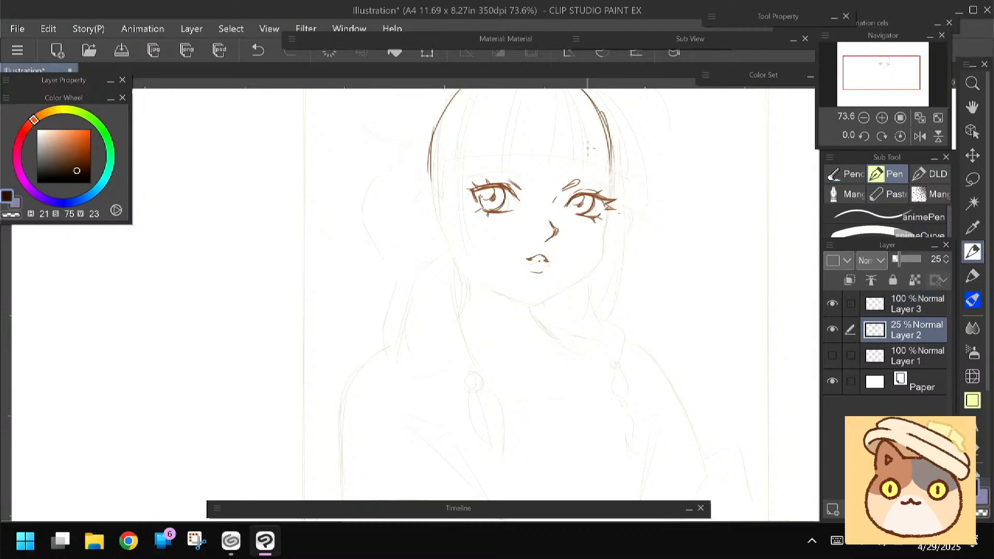
drag(614, 164, 612, 191)
mouse_move(614, 155)
mouse_down()
mouse_move(601, 234)
mouse_move(611, 227)
mouse_move(594, 258)
mouse_up()
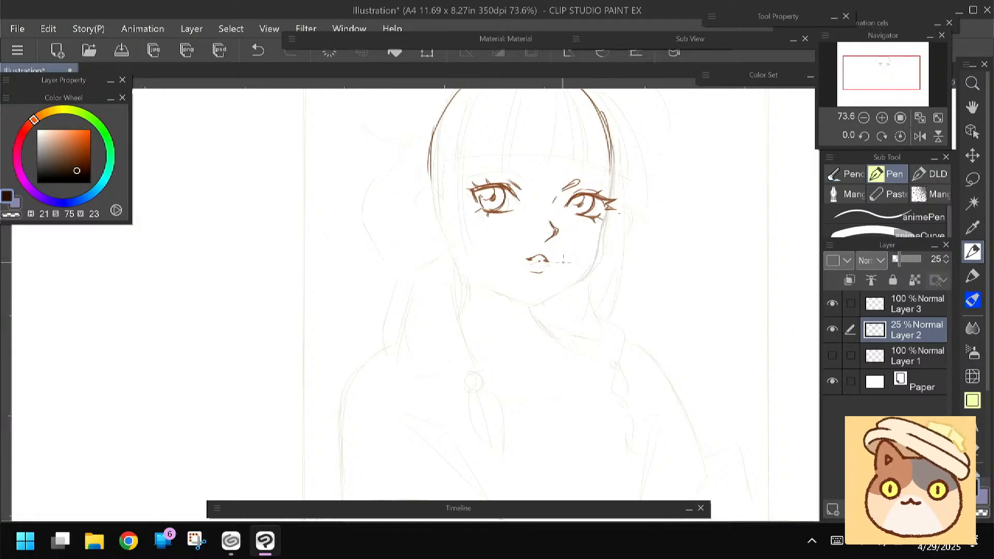
drag(557, 286, 533, 301)
click(890, 306)
Draw the right-hand face contour on Layer 3 from temple to pointed chin, plus the short jawline on the other side, switching to lighter brown
drag(404, 291, 408, 295)
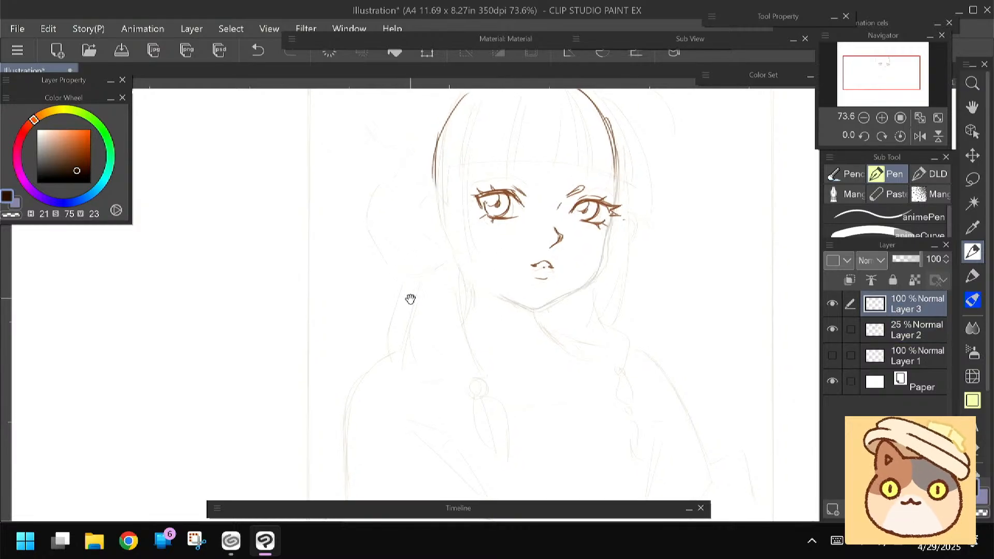
drag(613, 149, 616, 216)
drag(609, 129, 616, 206)
click(76, 155)
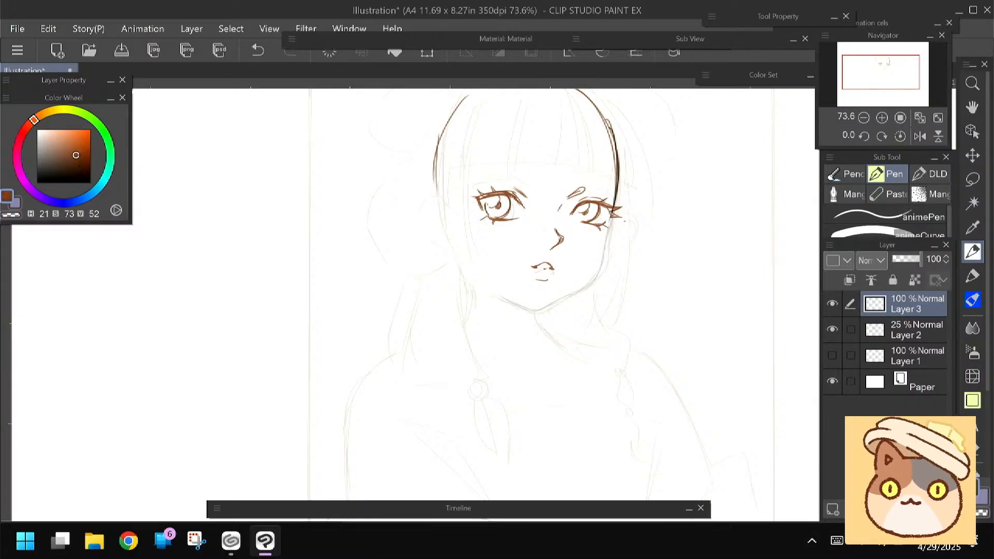
drag(614, 212, 599, 260)
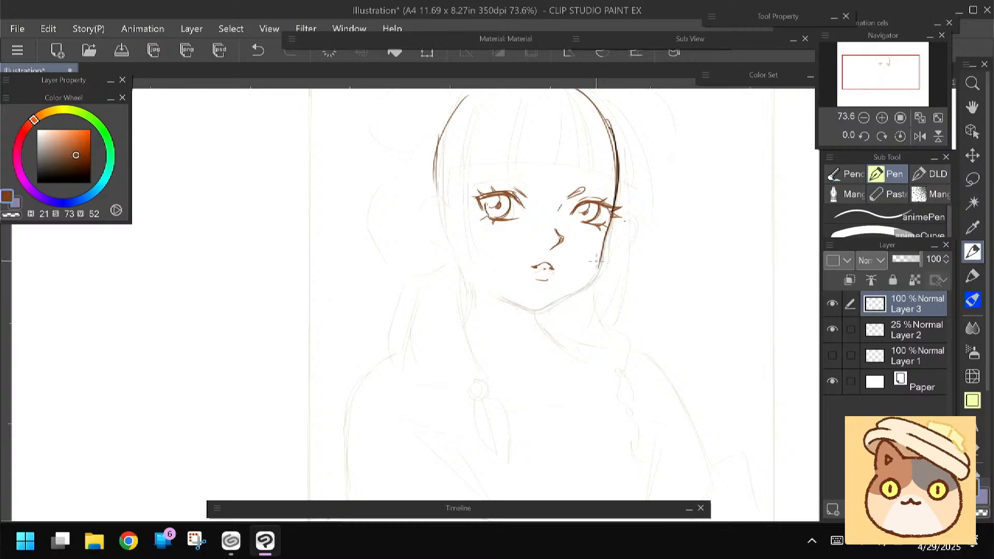
mouse_move(606, 233)
mouse_down()
mouse_move(582, 283)
mouse_move(537, 311)
mouse_up()
drag(523, 304, 504, 294)
drag(537, 311, 503, 294)
Draw the neck with a curved line below the hair and another curving down from the chin
drag(408, 304, 416, 305)
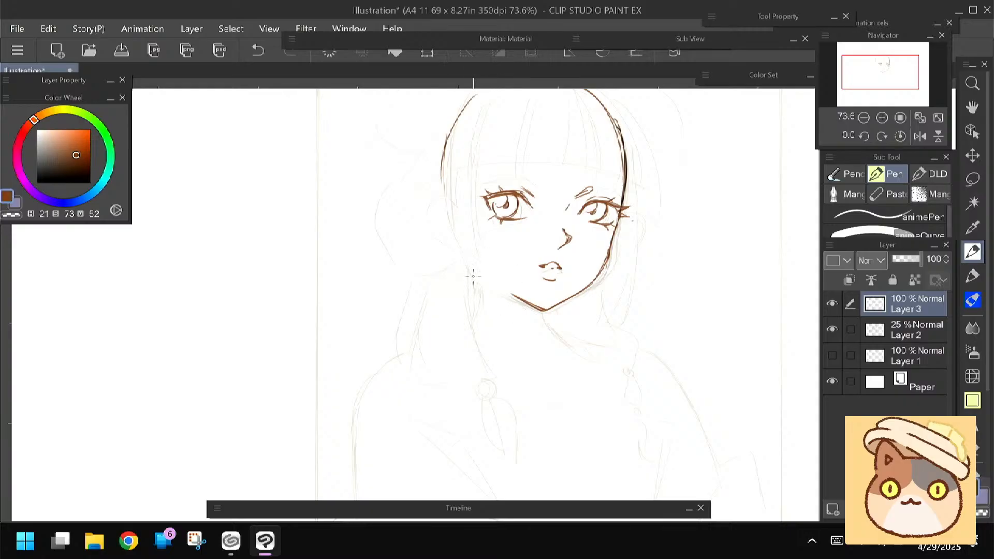
drag(470, 258, 471, 328)
drag(409, 328, 401, 307)
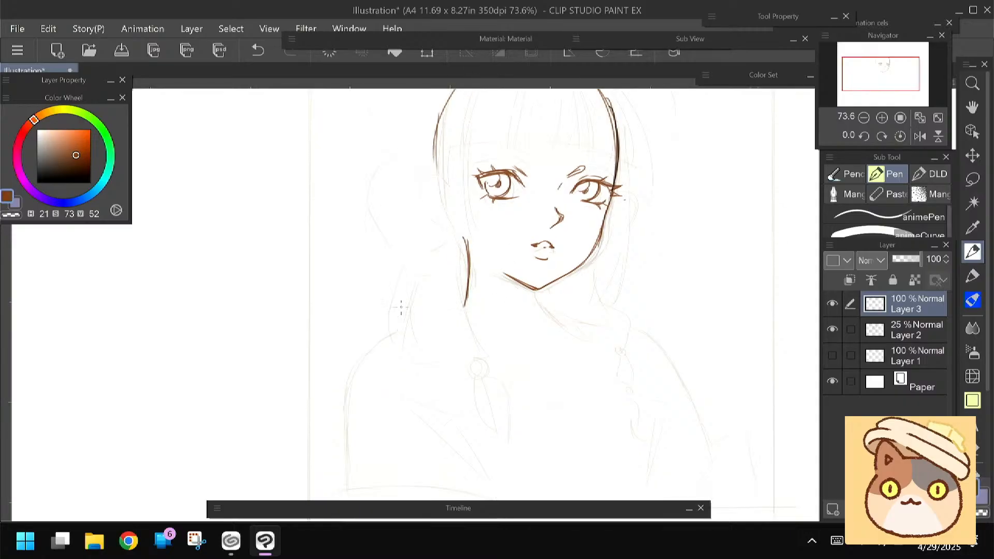
drag(533, 289, 558, 326)
Check the face in a mirrored view, shift the lassoed nose slightly toward the far cheek, and restore the normal orientation
drag(349, 311, 373, 346)
key(h)
drag(285, 314, 295, 326)
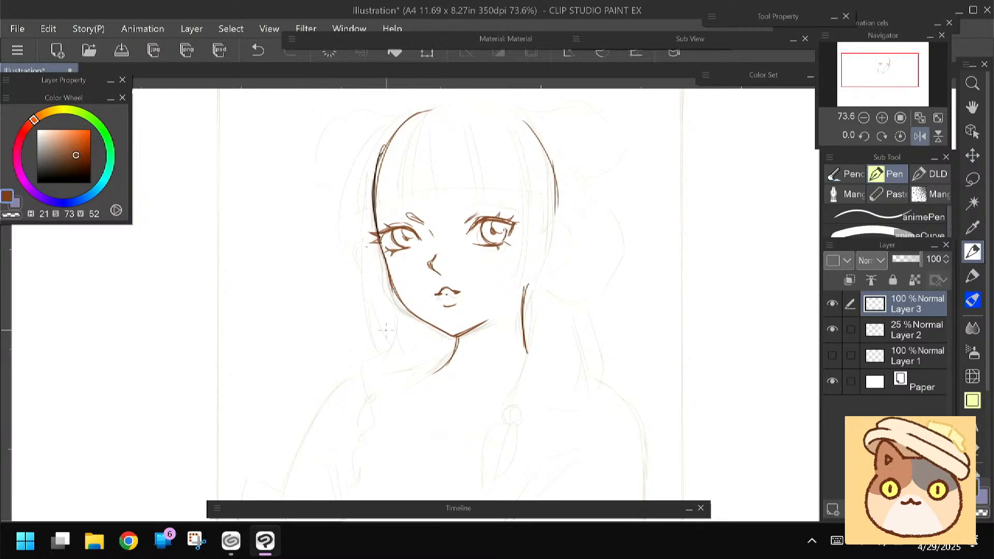
key(m)
drag(428, 248, 422, 280)
key(ctrl+t)
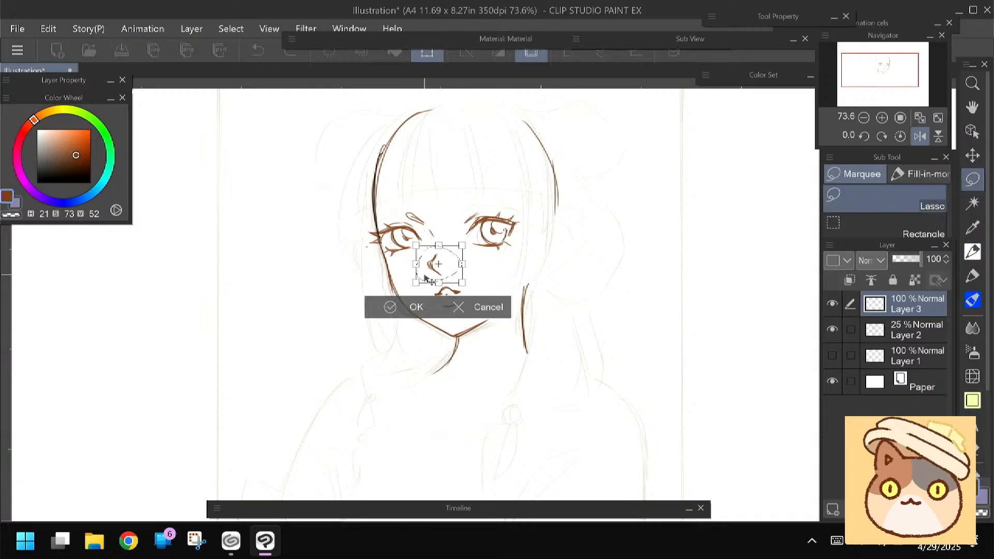
key(Return)
key(ctrl+d)
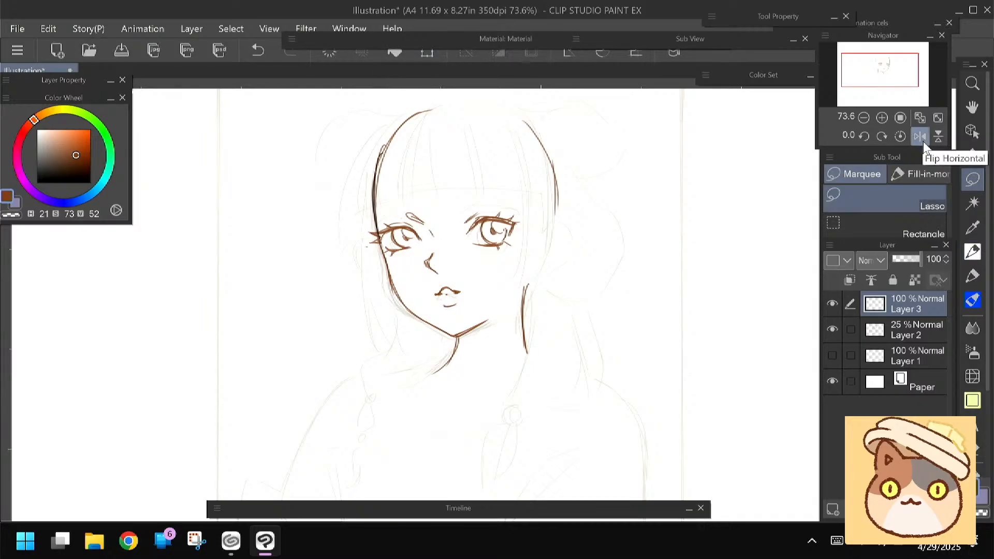
drag(402, 332, 396, 308)
key(p)
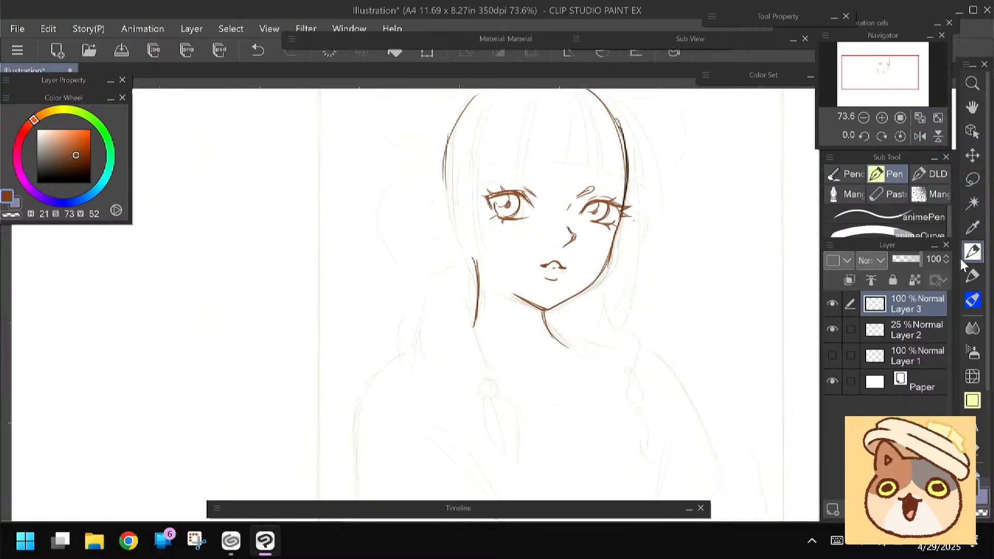
Draw the left-hand side lock framing the face, from the crown down to curved tips at jaw level
drag(378, 361, 345, 349)
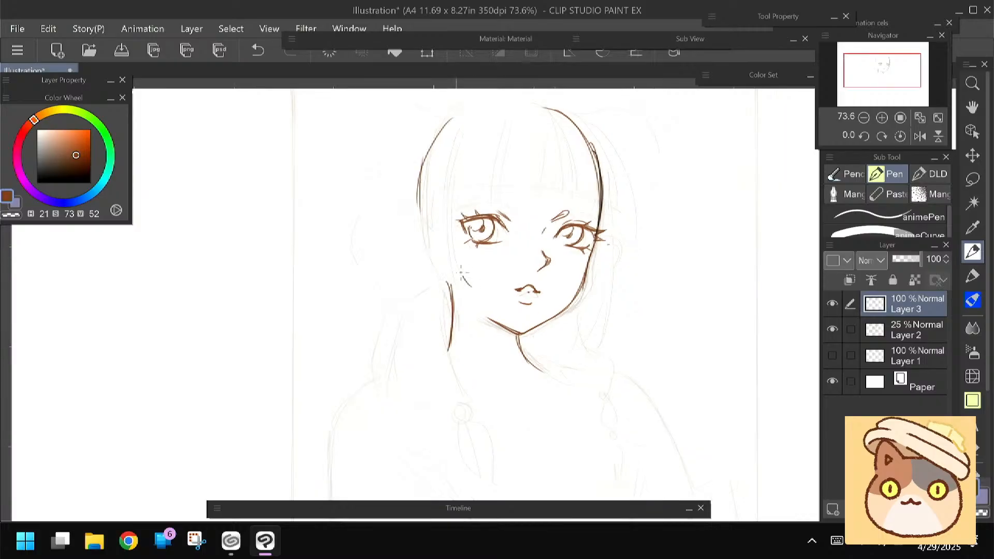
mouse_move(453, 199)
mouse_down()
mouse_move(458, 258)
mouse_move(482, 296)
mouse_move(472, 304)
mouse_move(432, 267)
mouse_move(478, 305)
mouse_up()
drag(420, 232, 447, 297)
drag(424, 154, 417, 274)
drag(493, 111, 457, 182)
drag(467, 133, 453, 207)
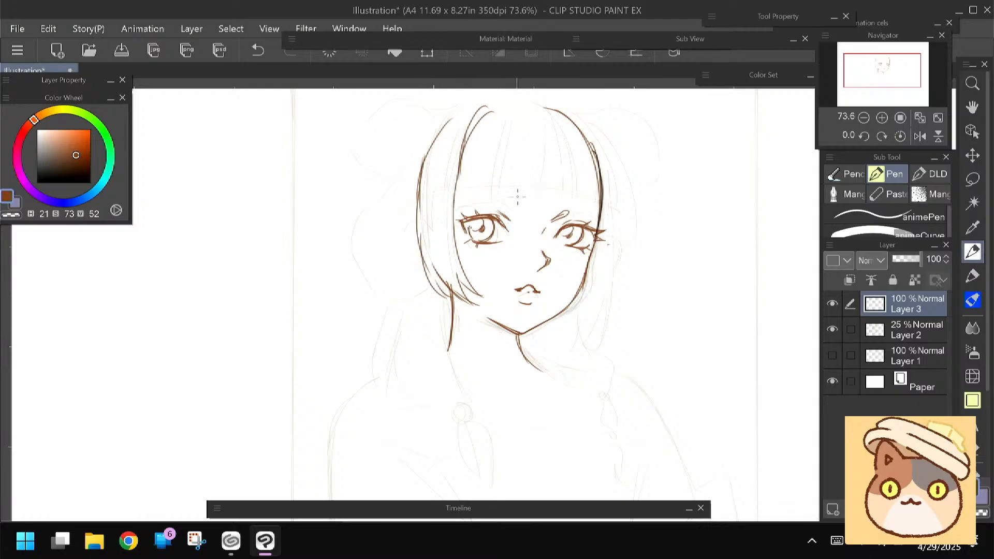
Draw the central bangs as long strands from the crown that end in pointed tips above the eyes
mouse_move(547, 134)
mouse_down()
mouse_move(527, 207)
mouse_move(491, 206)
mouse_up()
drag(512, 113, 493, 179)
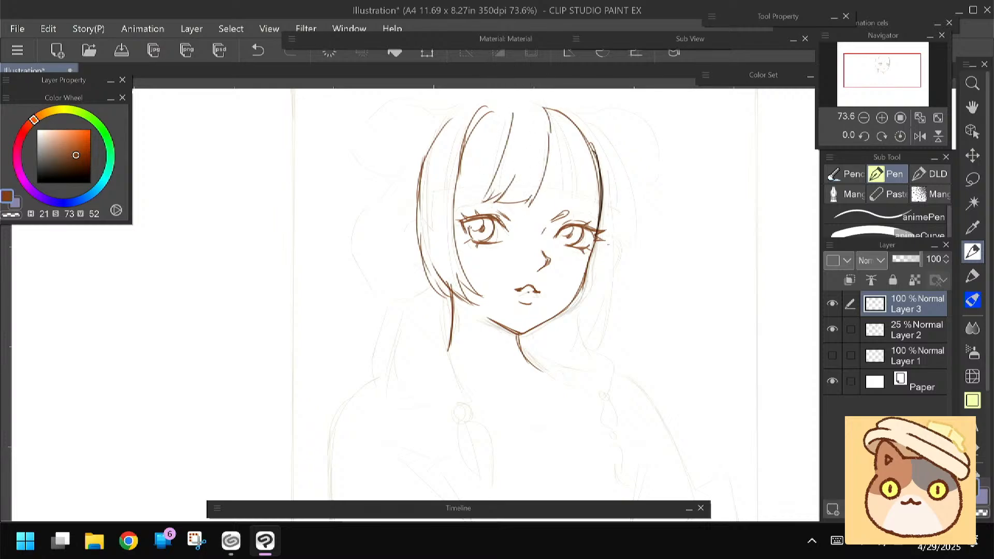
mouse_move(550, 118)
mouse_down()
mouse_move(551, 197)
mouse_move(569, 133)
mouse_move(571, 210)
mouse_up()
drag(571, 211, 555, 209)
drag(569, 177, 553, 212)
drag(552, 201, 542, 211)
Erase the dark contour at the right-hand temple and fill that side of the bangs with pointed strands
key(e)
mouse_move(593, 147)
mouse_down()
mouse_move(605, 174)
mouse_move(600, 215)
mouse_up()
mouse_move(586, 141)
mouse_down()
mouse_move(573, 124)
mouse_move(607, 142)
mouse_move(606, 217)
mouse_up()
key(p)
drag(606, 219, 594, 217)
drag(605, 162, 593, 215)
drag(600, 180, 581, 216)
Draw the right-hand outer hair edge and the long side lock tapering to a point below the jaw
mouse_move(595, 129)
mouse_down()
mouse_move(618, 221)
mouse_move(612, 239)
mouse_up()
drag(601, 216, 610, 243)
drag(395, 301, 397, 288)
drag(616, 211, 600, 340)
mouse_move(613, 300)
mouse_down()
mouse_move(600, 340)
mouse_move(575, 349)
mouse_up()
drag(599, 267, 569, 351)
drag(598, 233, 587, 328)
drag(593, 256, 589, 308)
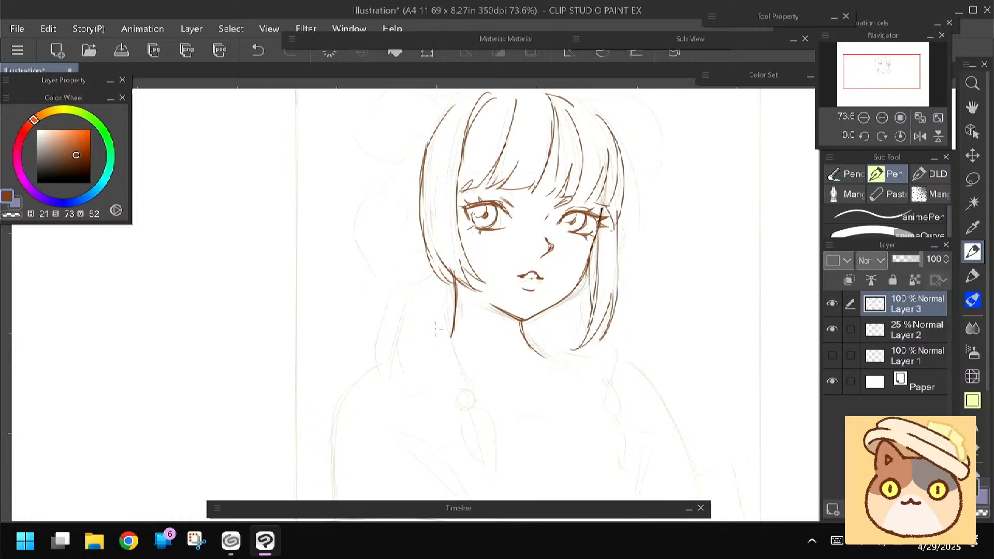
Draw short collarbone lines at the base of the neck
mouse_move(350, 312)
mouse_down()
mouse_move(351, 333)
mouse_move(362, 279)
mouse_up()
drag(544, 338, 500, 352)
drag(428, 310, 417, 295)
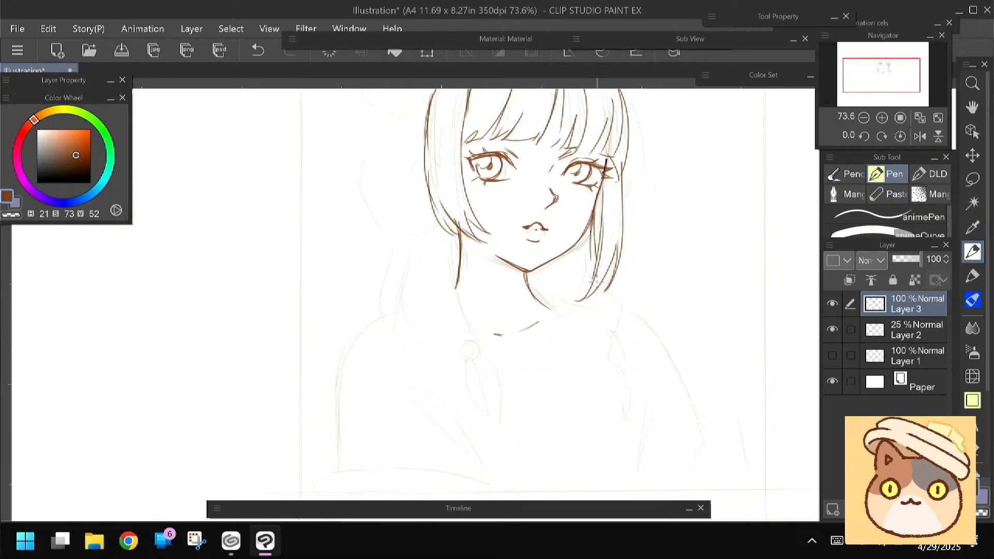
Draw the hair sweeping beneath the jaw into the right-hand braid, with two round ties, puffed segments and a forked tail
mouse_move(603, 286)
mouse_down()
mouse_move(619, 332)
mouse_move(575, 327)
mouse_move(541, 301)
mouse_up()
mouse_move(545, 266)
mouse_down()
mouse_move(573, 306)
mouse_move(600, 315)
mouse_move(600, 304)
mouse_move(613, 328)
mouse_up()
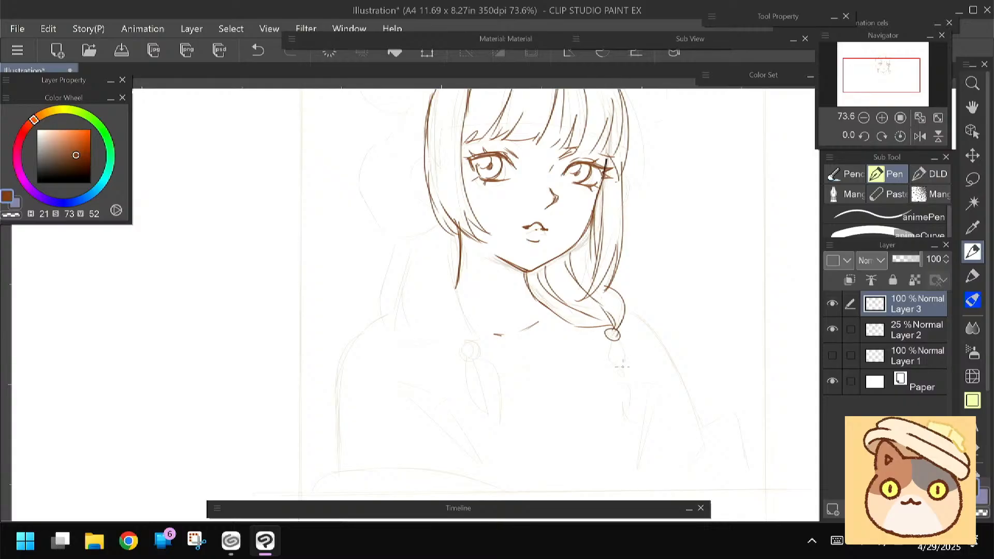
mouse_move(621, 366)
mouse_down()
mouse_move(613, 368)
mouse_move(627, 365)
mouse_move(620, 374)
mouse_move(636, 420)
mouse_up()
drag(622, 386, 617, 414)
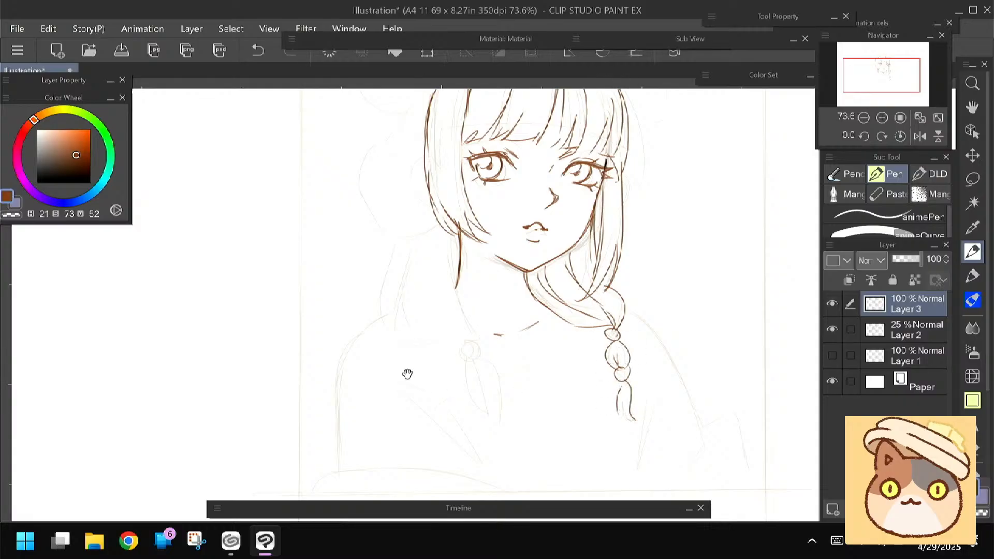
Draw the left-hand braid with an oval segment between two small round ties
drag(408, 376, 424, 363)
drag(487, 326, 484, 327)
mouse_move(509, 389)
mouse_down()
mouse_move(502, 396)
mouse_move(508, 390)
mouse_up()
drag(492, 339, 510, 393)
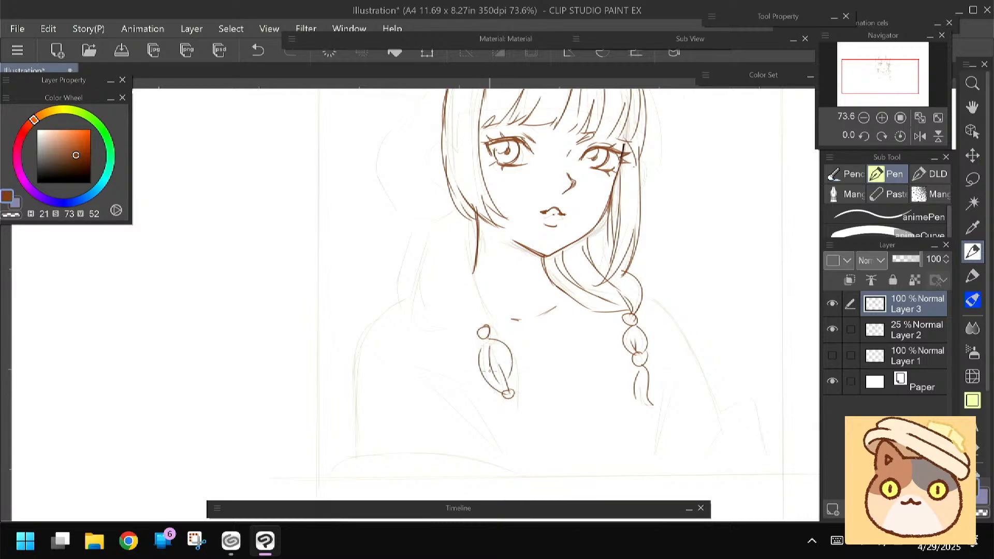
Draw the left-hand hanging hair with curved outer and inner strands gathering into the braid's upper tie
mouse_move(435, 259)
mouse_down()
mouse_move(414, 327)
mouse_move(424, 352)
mouse_up()
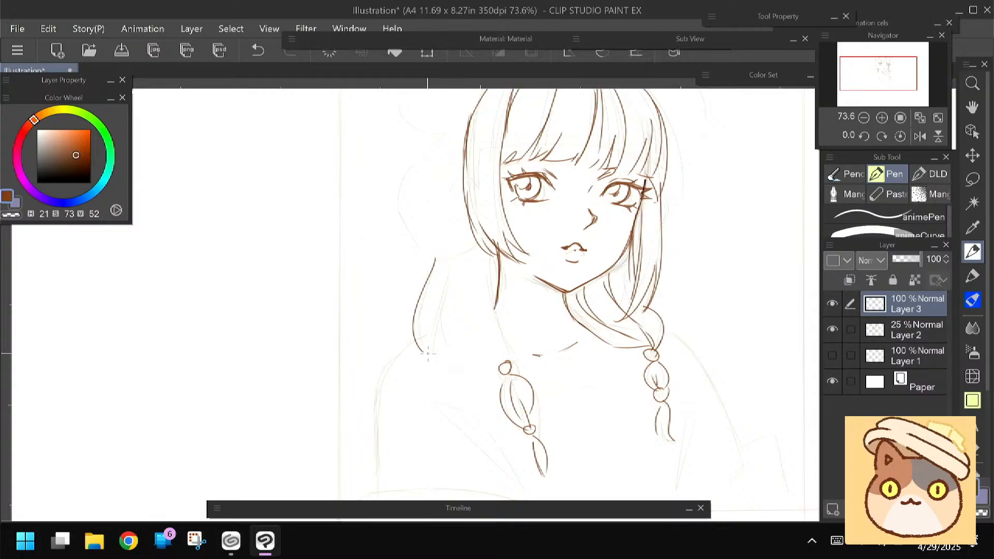
drag(489, 247, 506, 365)
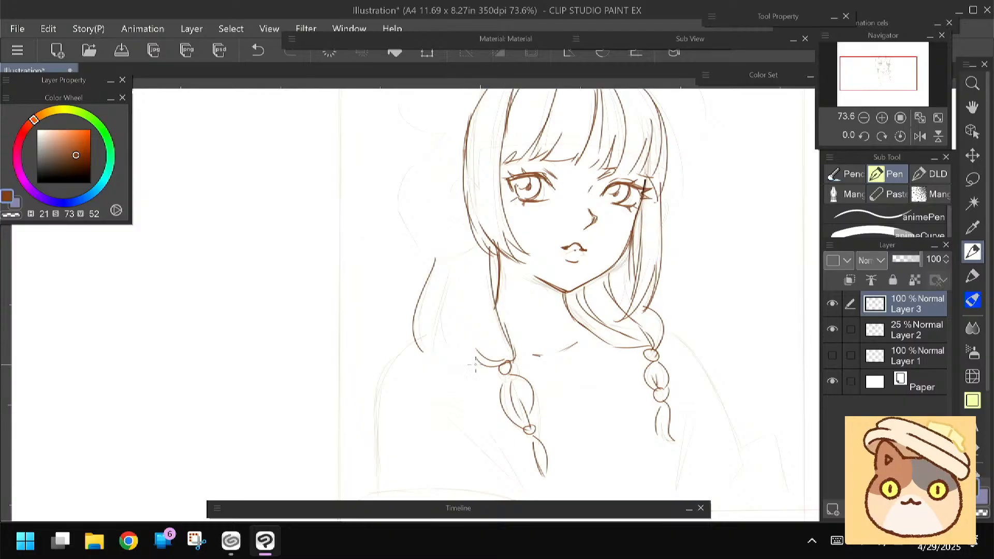
drag(469, 258, 483, 362)
drag(466, 263, 473, 356)
drag(429, 355, 483, 362)
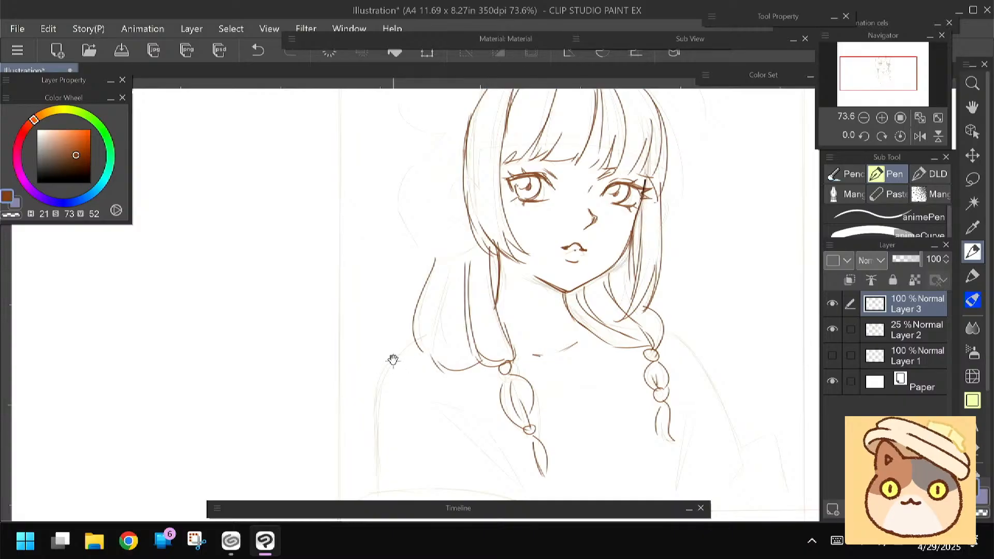
Draw the ear beside the left-hand lock and the rounded hair loop behind it
drag(392, 337, 402, 400)
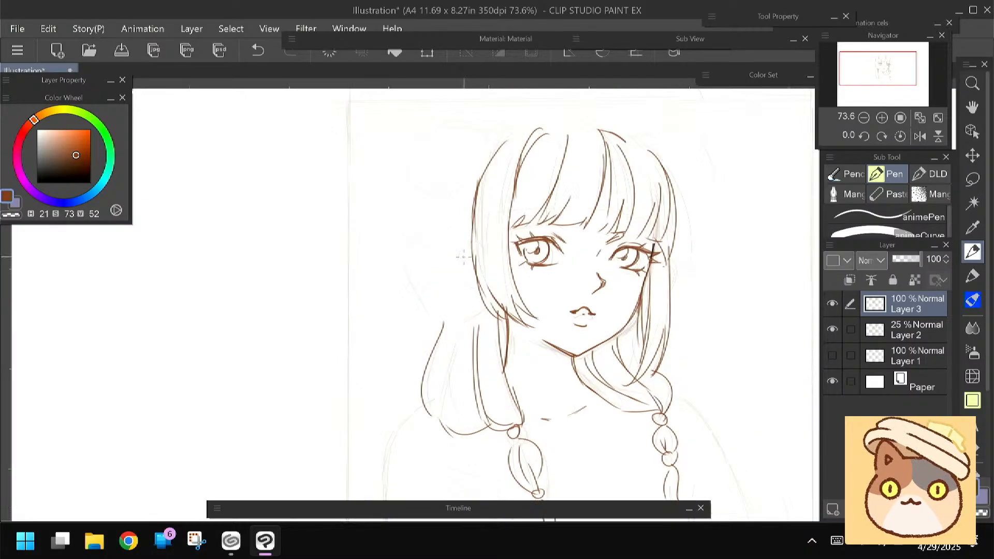
drag(469, 245, 473, 283)
mouse_move(480, 155)
mouse_down()
mouse_move(406, 235)
mouse_move(402, 259)
mouse_up()
mouse_move(472, 204)
mouse_down()
mouse_move(414, 310)
mouse_move(445, 324)
mouse_up()
Draw the left-hand hair bun with a rounded outline and short curved inner strands
scroll(465, 317, up, 2)
mouse_move(495, 154)
mouse_down()
mouse_move(459, 140)
mouse_move(425, 148)
mouse_up()
mouse_move(415, 155)
mouse_down()
mouse_move(420, 213)
mouse_move(447, 224)
mouse_up()
drag(480, 170, 457, 168)
drag(435, 190, 440, 208)
drag(451, 177, 447, 208)
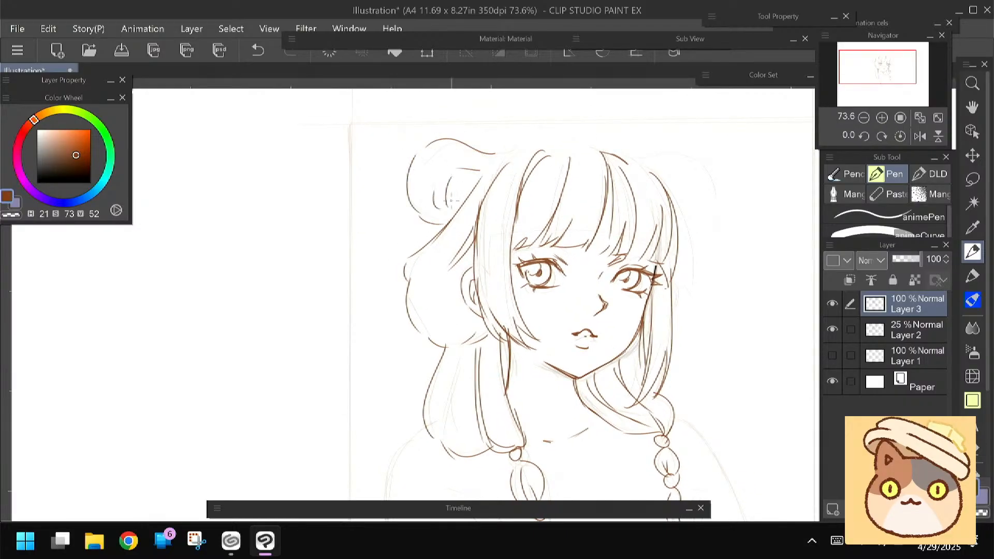
Draw the right-hand hair bun with inner strands, and arch the top of the head between the two buns
mouse_move(635, 155)
mouse_down()
mouse_move(689, 145)
mouse_move(713, 220)
mouse_up()
drag(707, 196, 701, 217)
drag(692, 209, 682, 219)
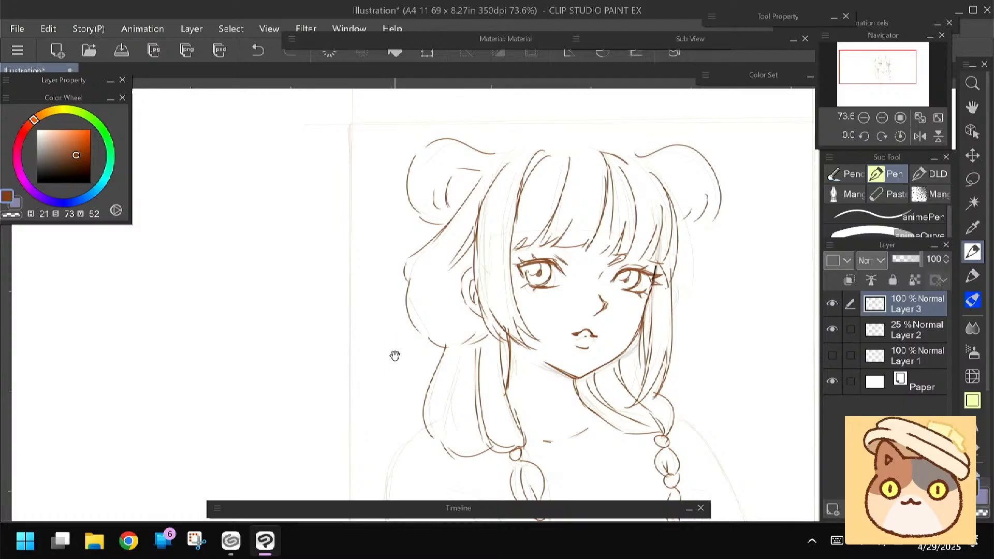
drag(394, 356, 391, 376)
drag(516, 164, 632, 176)
Draw the left-hand shoulder and sleeve with diagonal folds, and a long curved edge along the lower border
mouse_move(380, 342)
mouse_down()
mouse_move(350, 221)
mouse_move(359, 179)
mouse_up()
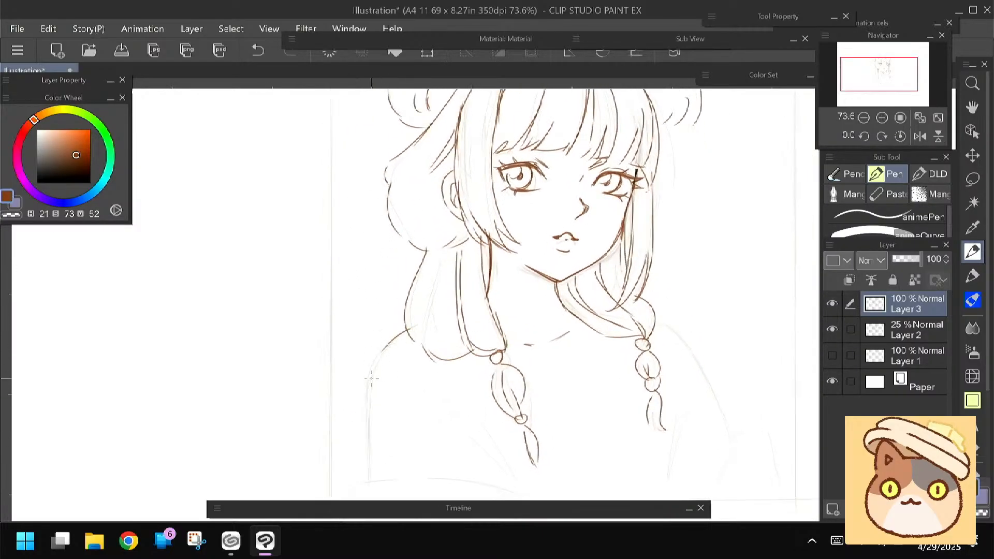
mouse_move(395, 345)
mouse_down()
mouse_move(385, 353)
mouse_move(512, 472)
mouse_up()
mouse_move(430, 399)
mouse_down()
mouse_move(510, 470)
mouse_move(401, 441)
mouse_up()
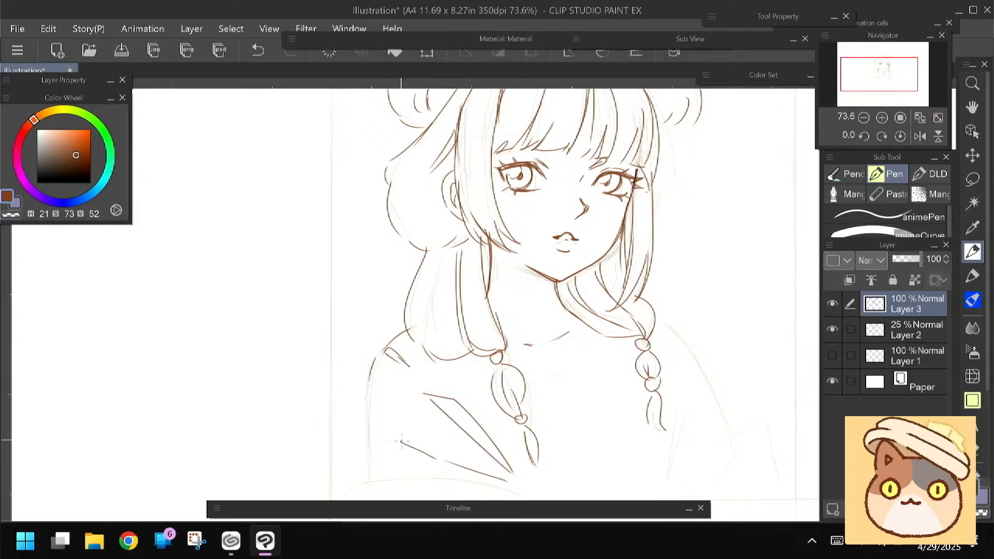
drag(358, 352, 365, 312)
mouse_move(373, 346)
mouse_down()
mouse_move(374, 422)
mouse_move(517, 445)
mouse_up()
mouse_move(546, 467)
mouse_down()
mouse_move(388, 449)
mouse_move(352, 464)
mouse_up()
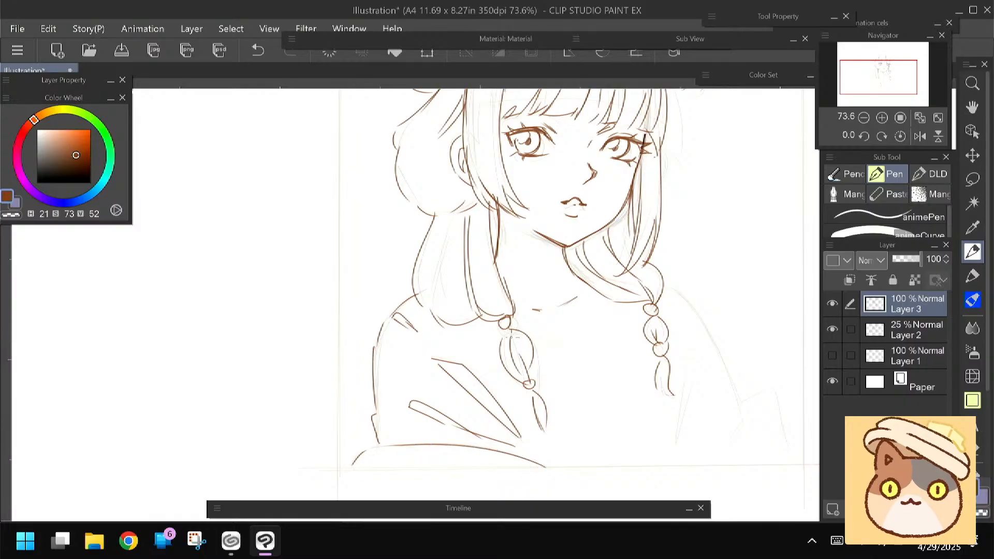
Draw the garment's vertical strap lines and the right-hand shoulder and sleeve with curved folds
drag(529, 389, 554, 470)
mouse_move(619, 305)
mouse_down()
mouse_move(624, 468)
mouse_move(643, 466)
mouse_up()
drag(659, 284, 748, 420)
drag(686, 331, 679, 440)
drag(702, 360, 683, 437)
drag(694, 434, 681, 462)
Draw the pointed, angular shape jutting out beside the right-hand sleeve
drag(746, 400, 773, 383)
drag(773, 383, 786, 449)
drag(754, 416, 722, 469)
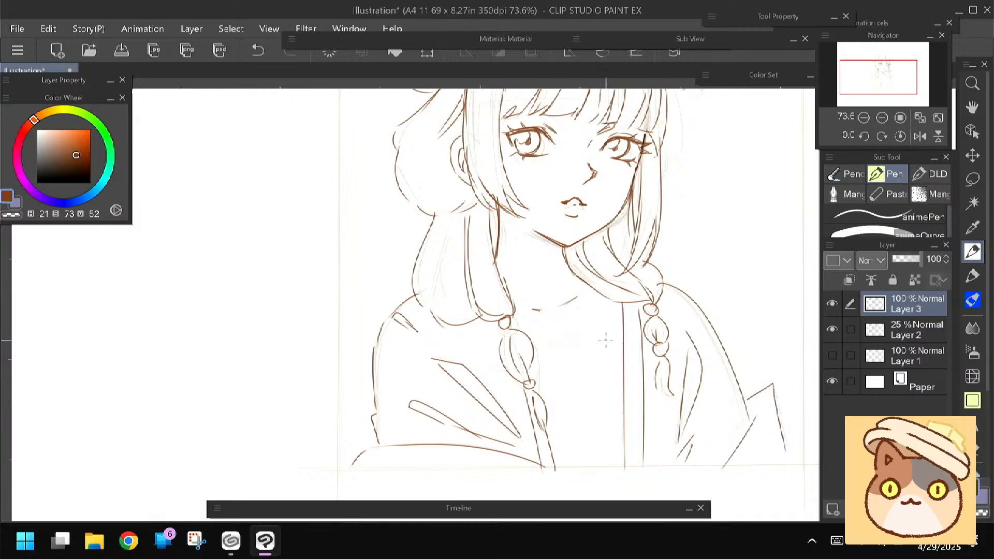
Draw the curved neckline across the chest and refine the lower lash marks of the right-hand eye
mouse_move(355, 300)
mouse_down()
mouse_move(362, 371)
mouse_move(346, 381)
mouse_up()
key(e)
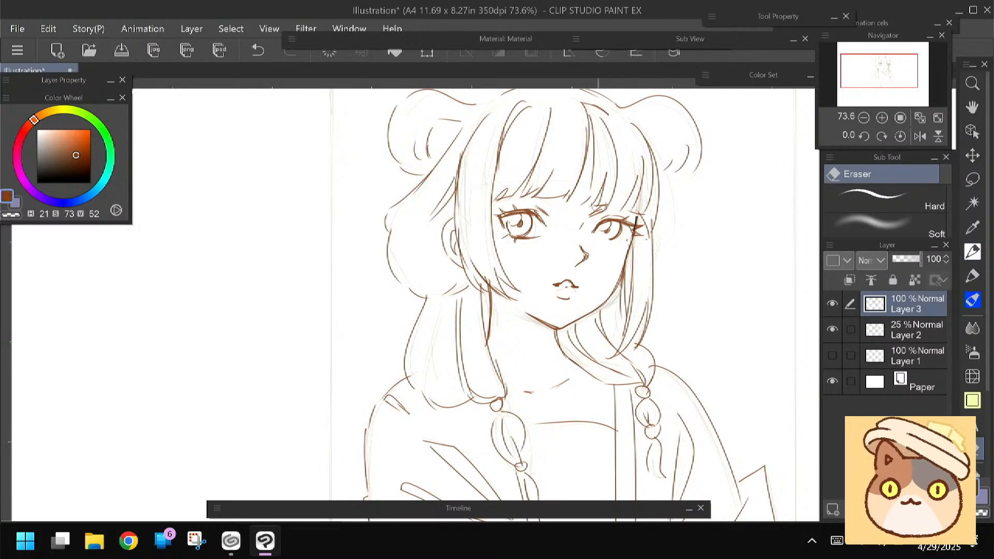
key(p)
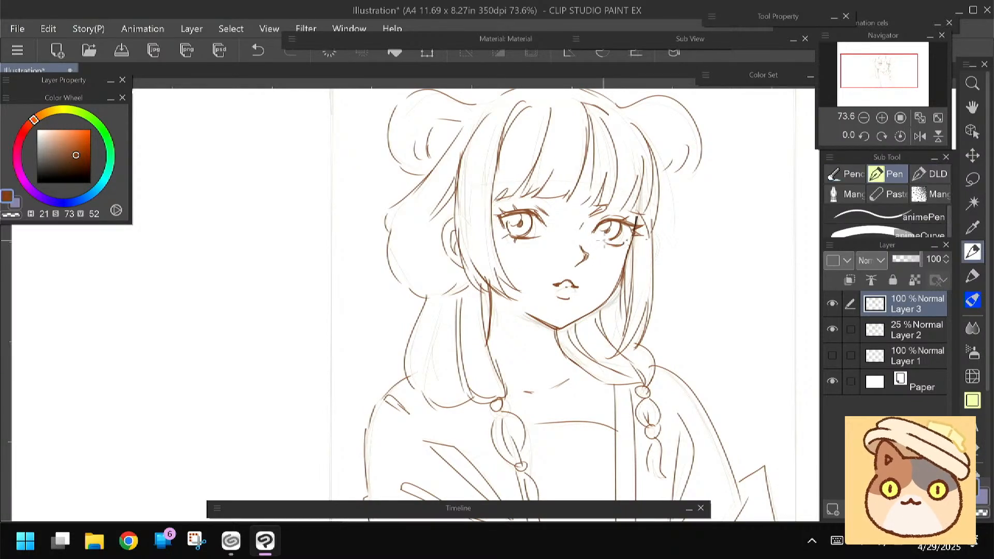
drag(362, 313, 361, 303)
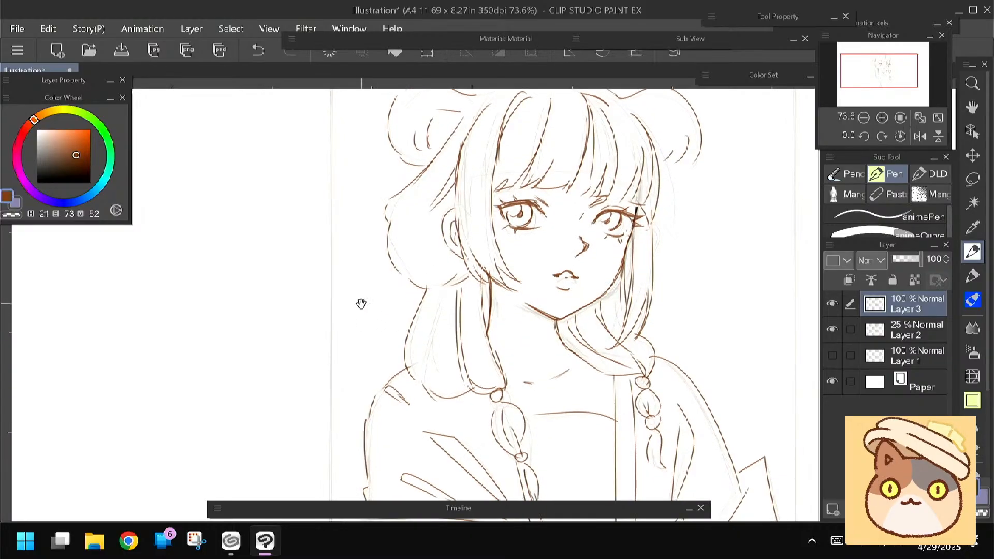
scroll(361, 303, down, 5)
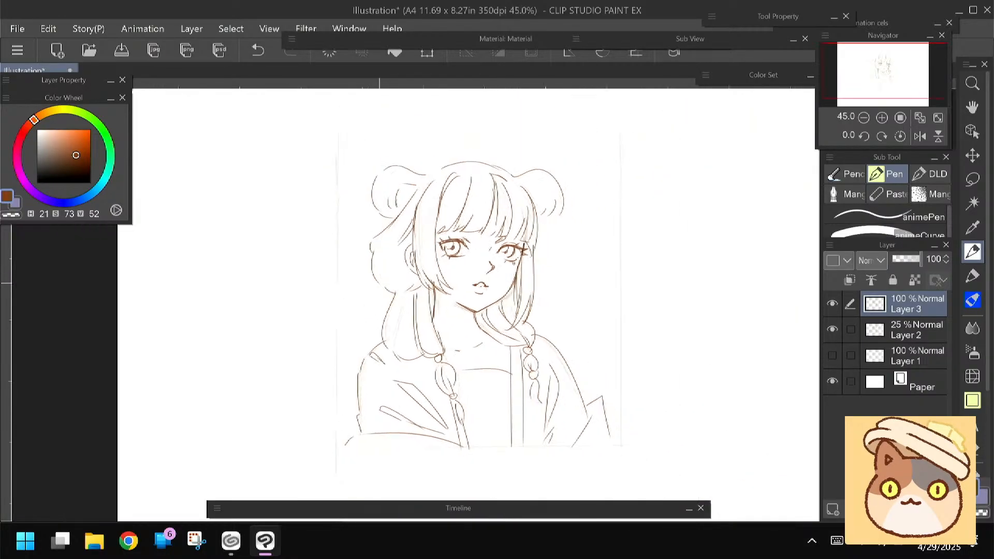
drag(379, 283, 369, 257)
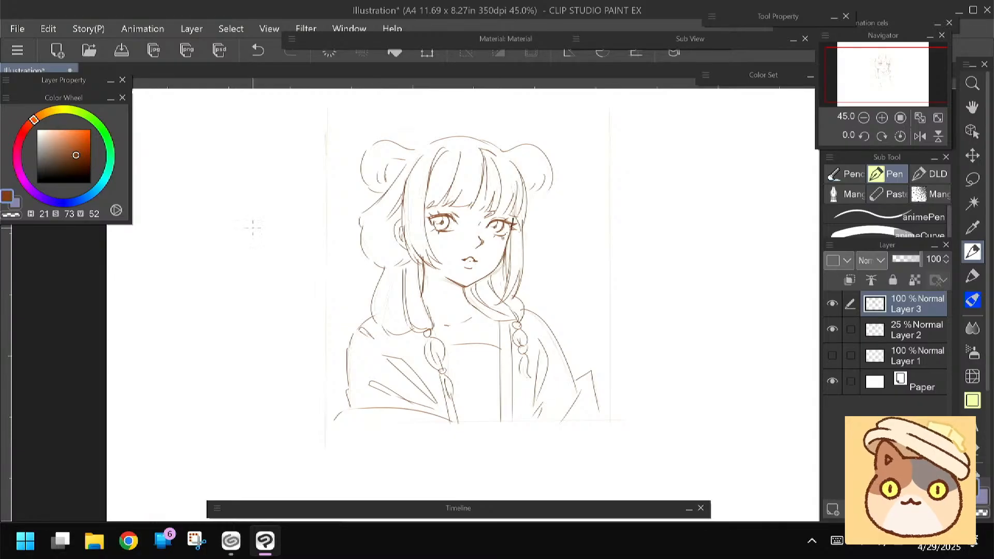
scroll(266, 270, up, 3)
drag(465, 259, 297, 289)
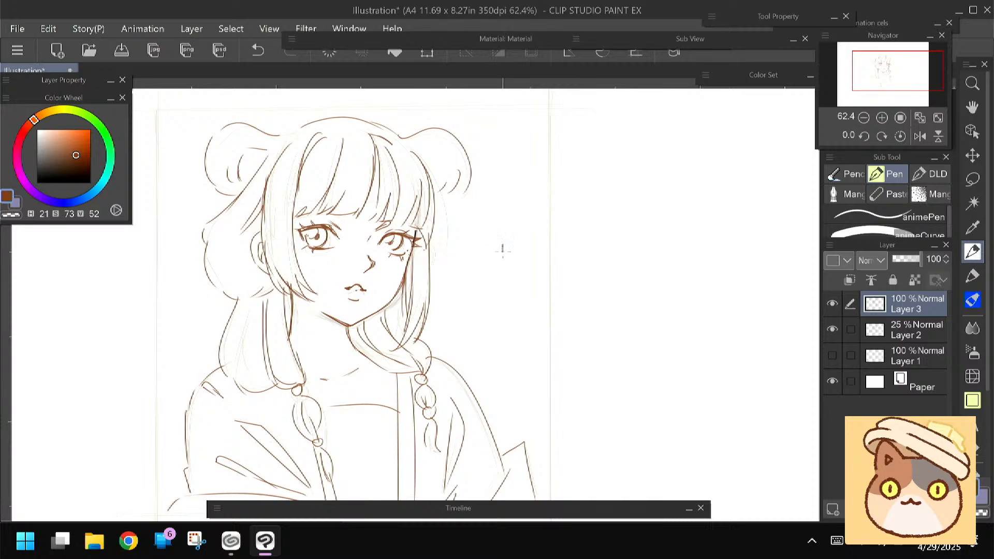
mouse_move(506, 256)
mouse_down()
mouse_move(503, 276)
mouse_move(518, 253)
mouse_up()
key(ctrl+z)
mouse_move(492, 259)
mouse_down()
mouse_move(520, 256)
mouse_move(489, 271)
mouse_move(526, 268)
mouse_up()
key(e)
mouse_move(488, 269)
mouse_down()
mouse_move(505, 282)
mouse_move(512, 254)
mouse_move(521, 278)
mouse_up()
key(p)
mouse_move(435, 310)
mouse_down()
mouse_move(395, 303)
mouse_move(410, 306)
mouse_up()
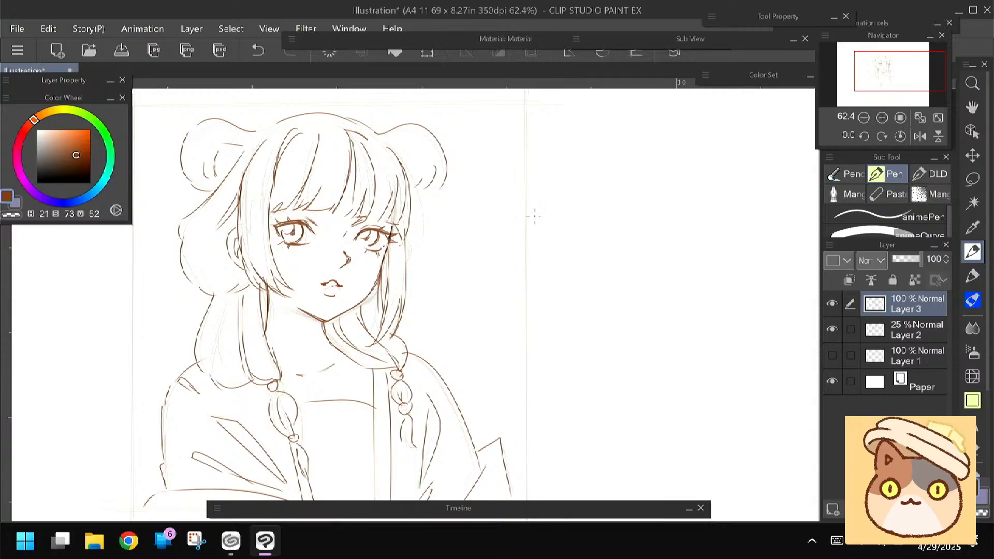
Draw a small brown 木 character in the blank space beside the bust's right-hand side
mouse_move(558, 257)
mouse_down()
mouse_move(556, 289)
mouse_move(558, 276)
mouse_move(582, 272)
mouse_move(530, 288)
mouse_move(575, 285)
mouse_up()
key(ctrl+z)
drag(303, 323, 350, 293)
Set the colour to light blue (H 203, S 48, V 86) and draw a shaded bubble to the right of the brown character
click(94, 197)
click(62, 137)
drag(542, 280, 499, 310)
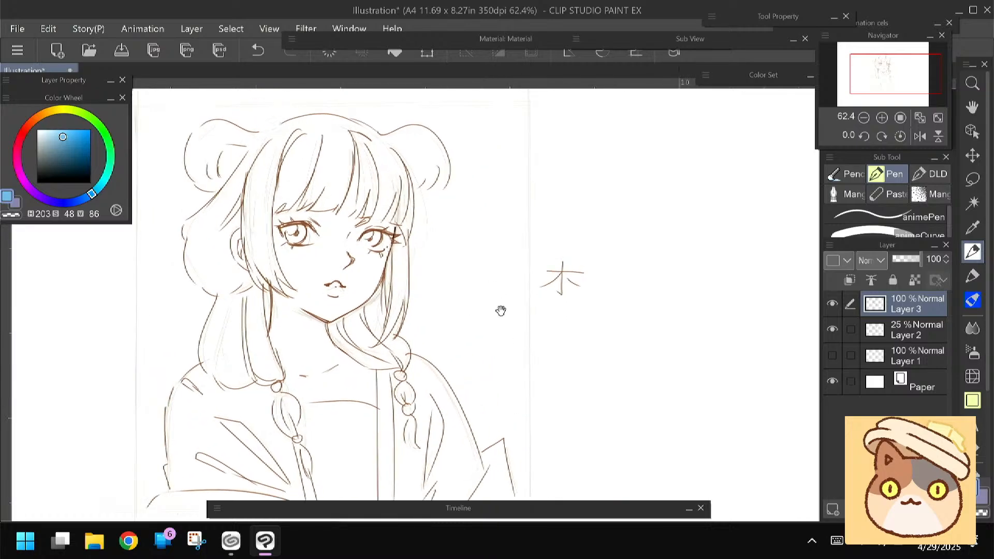
mouse_move(599, 282)
mouse_down()
mouse_move(616, 273)
mouse_move(607, 310)
mouse_move(600, 290)
mouse_move(614, 277)
mouse_move(611, 286)
mouse_up()
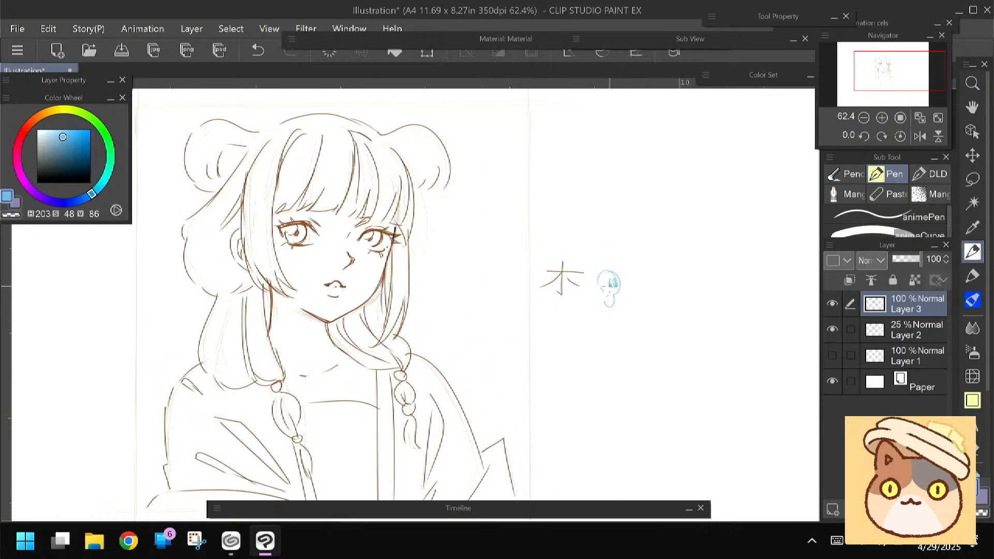
Complete a ring around the brown character with larger shaded bubbles, small round bubbles and short curved dashes
mouse_move(516, 289)
mouse_down()
mouse_move(525, 307)
mouse_move(520, 325)
mouse_move(513, 304)
mouse_up()
mouse_move(515, 271)
mouse_down()
mouse_move(533, 228)
mouse_move(555, 233)
mouse_move(538, 251)
mouse_move(545, 237)
mouse_up()
mouse_move(575, 328)
mouse_down()
mouse_move(577, 249)
mouse_move(600, 308)
mouse_up()
click(585, 251)
drag(599, 258, 602, 263)
drag(522, 260, 525, 255)
drag(535, 319, 540, 324)
drag(564, 238, 570, 241)
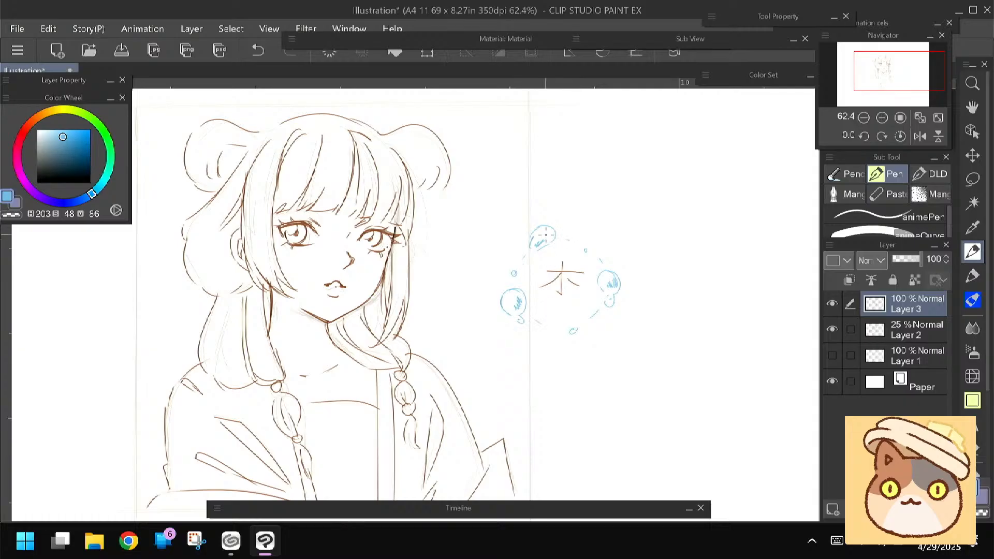
Draw a bold 木 character in dark blue (H 203, S 72, V 26) below the ringed one, redoing its short right-hand stroke
scroll(546, 235, up, 3)
scroll(546, 235, right, 2)
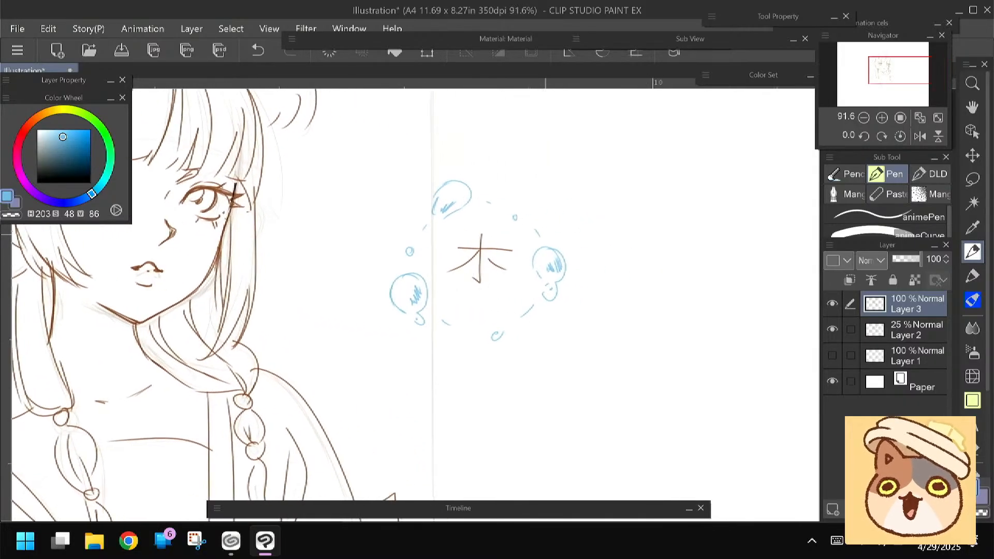
click(75, 169)
mouse_move(410, 330)
mouse_down()
mouse_move(395, 306)
mouse_move(409, 233)
mouse_up()
mouse_move(464, 299)
mouse_down()
mouse_move(471, 292)
mouse_move(466, 362)
mouse_up()
mouse_move(470, 293)
mouse_down()
mouse_move(464, 355)
mouse_move(473, 298)
mouse_move(467, 355)
mouse_up()
mouse_move(437, 311)
mouse_down()
mouse_move(500, 311)
mouse_move(456, 326)
mouse_move(433, 349)
mouse_move(458, 322)
mouse_move(451, 328)
mouse_move(500, 349)
mouse_move(483, 334)
mouse_up()
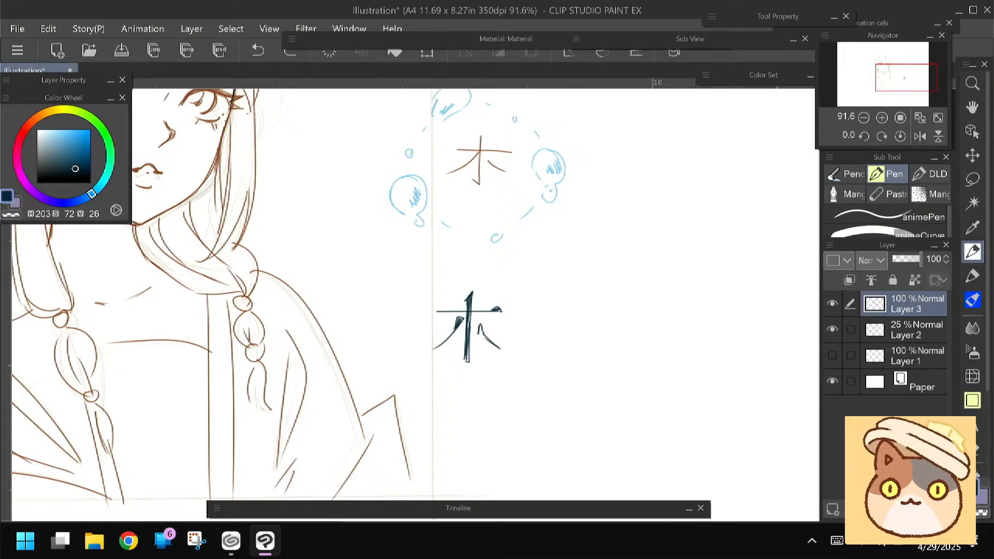
key(ctrl+z)
key(ctrl+z)
drag(480, 326, 496, 341)
drag(295, 376, 321, 369)
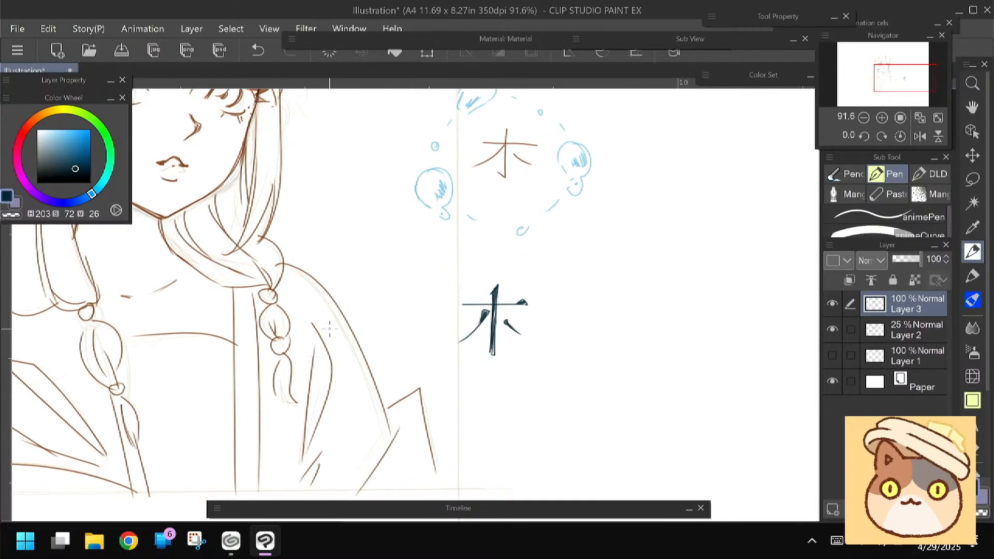
Draw a bubble to the right of the bold character, shading it with medium blue (H 203, S 62, V 71)
drag(66, 137, 61, 133)
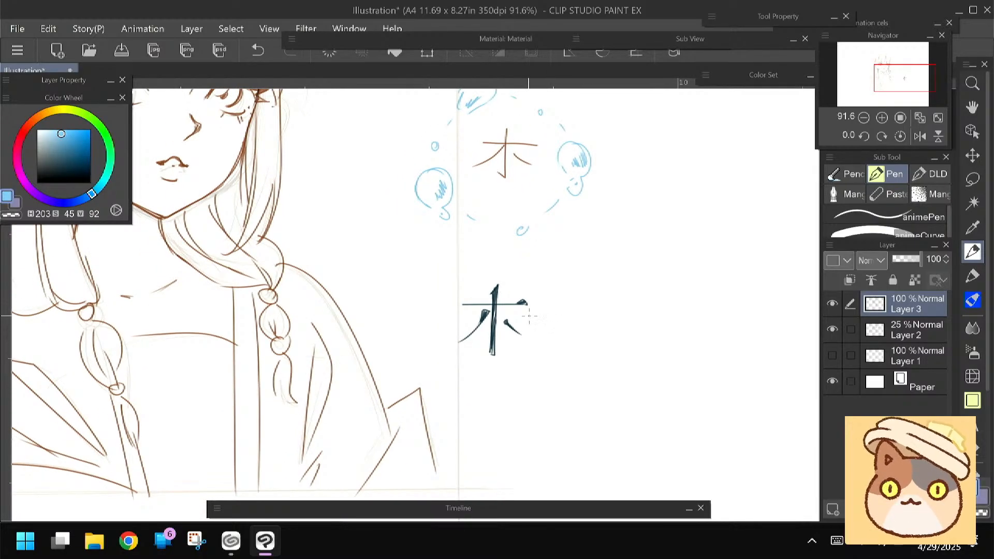
drag(357, 366, 358, 370)
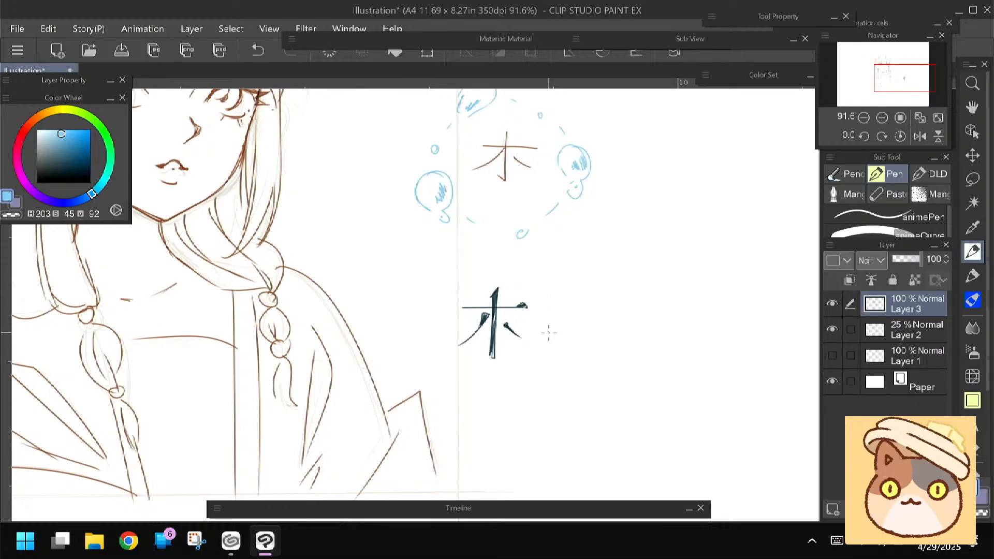
mouse_move(541, 329)
mouse_down()
mouse_move(551, 322)
mouse_move(559, 346)
mouse_up()
click(70, 145)
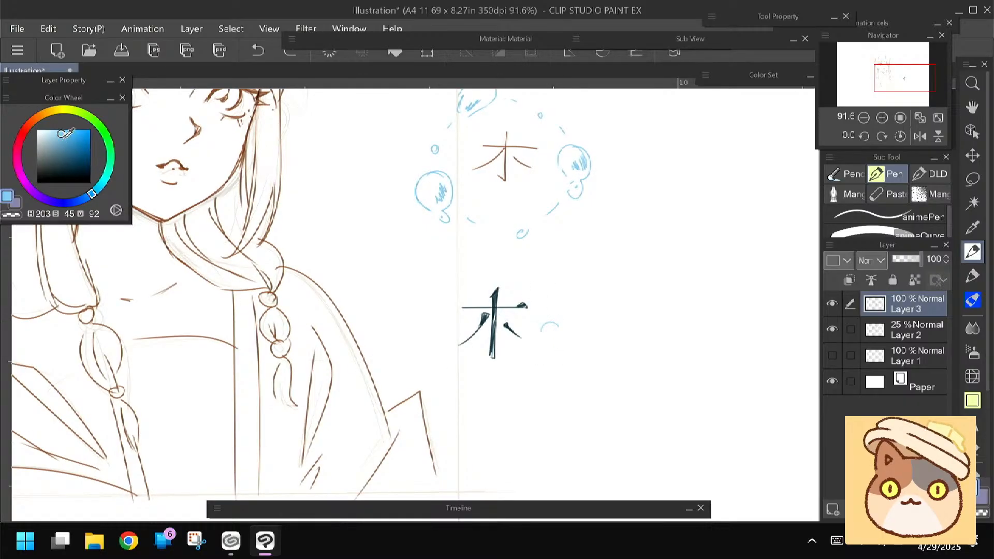
drag(560, 341, 558, 343)
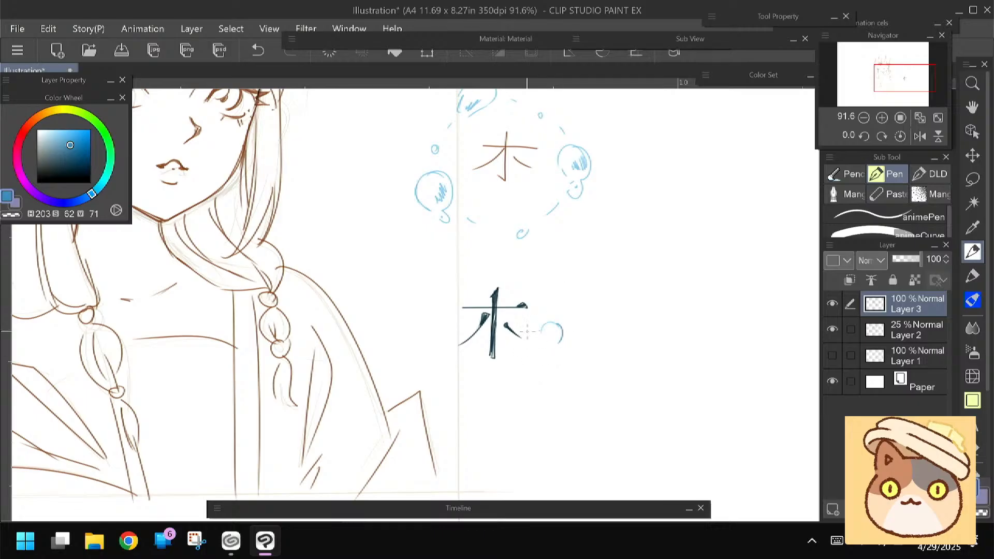
drag(547, 324, 547, 345)
mouse_move(555, 330)
mouse_down()
mouse_move(555, 350)
mouse_move(541, 339)
mouse_up()
mouse_move(541, 341)
mouse_down()
mouse_move(553, 344)
mouse_move(549, 336)
mouse_up()
drag(554, 327, 547, 339)
Surround the bold character with more small and shaded blue bubbles, and letter "shui" above it
drag(552, 314, 551, 315)
drag(542, 361, 542, 362)
mouse_move(473, 372)
mouse_down()
mouse_move(489, 377)
mouse_move(475, 392)
mouse_up()
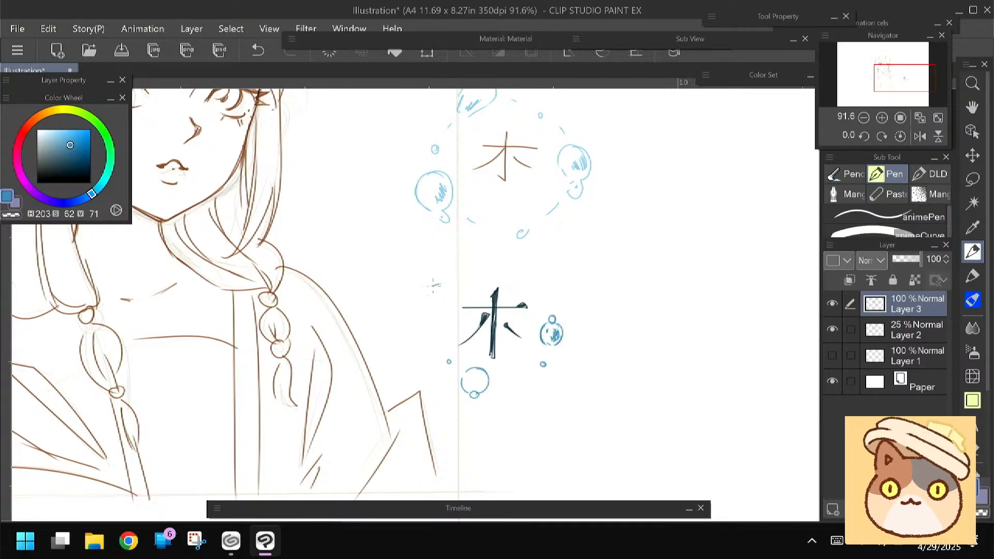
drag(446, 285, 426, 309)
drag(405, 364, 396, 356)
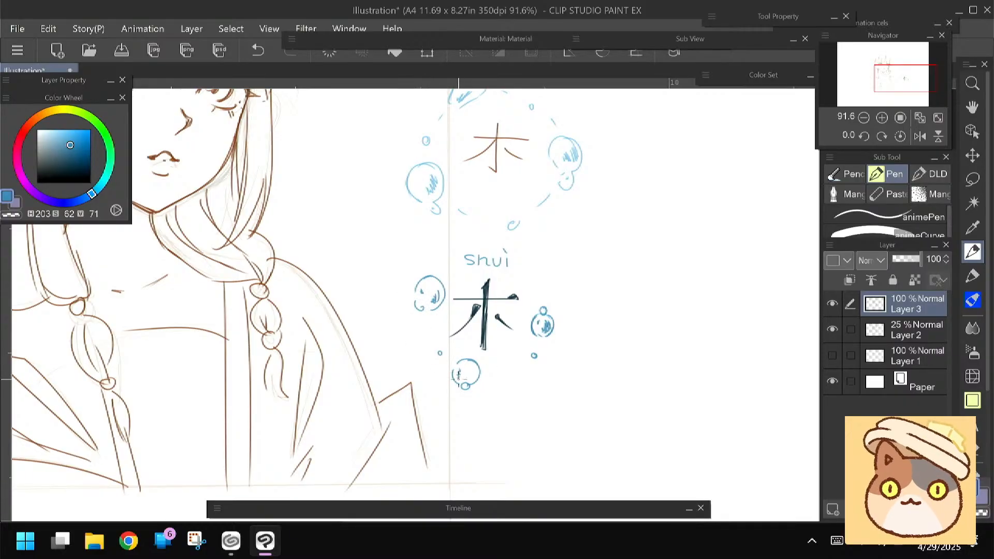
drag(73, 132, 68, 137)
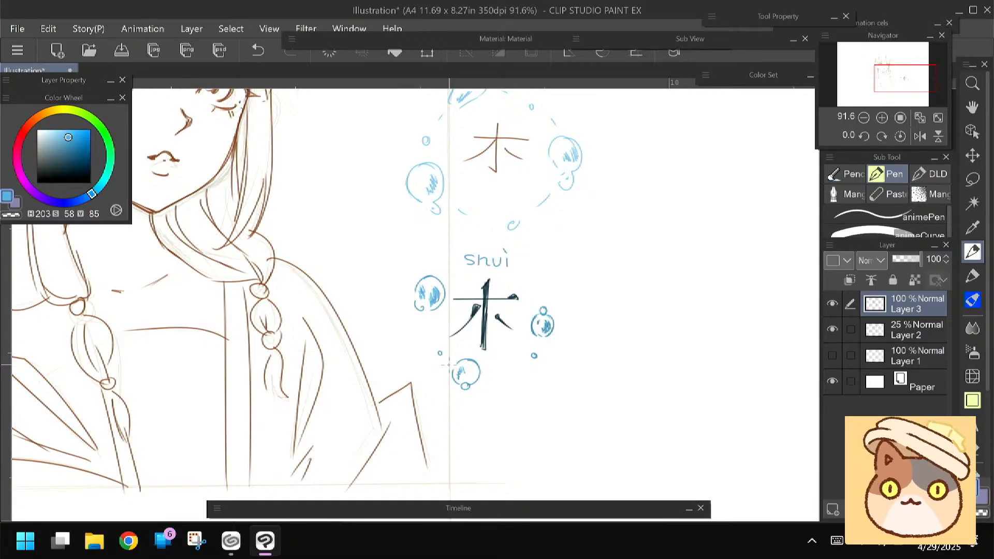
Switch to Chrome and run an image search for "arabic"
click(129, 541)
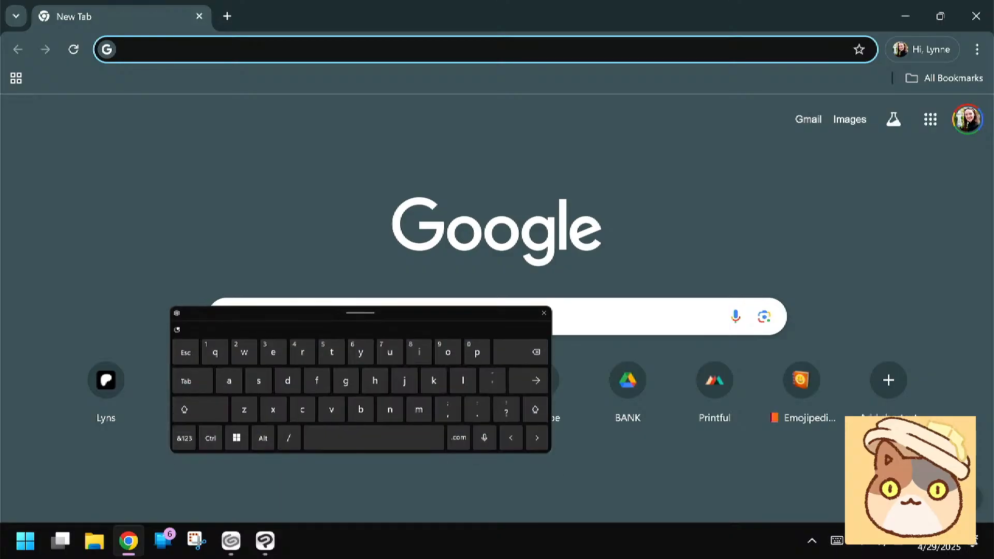
text(arabic)
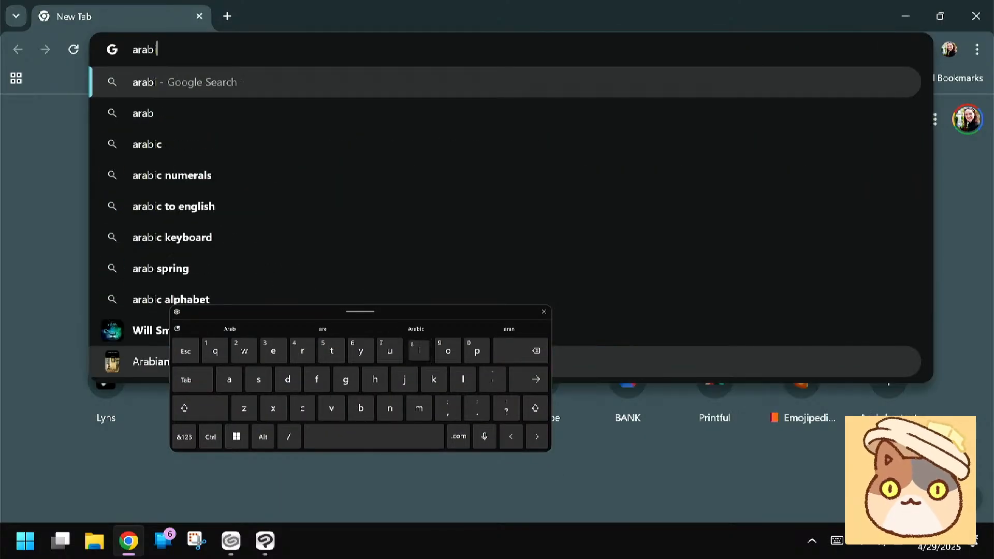
key(Return)
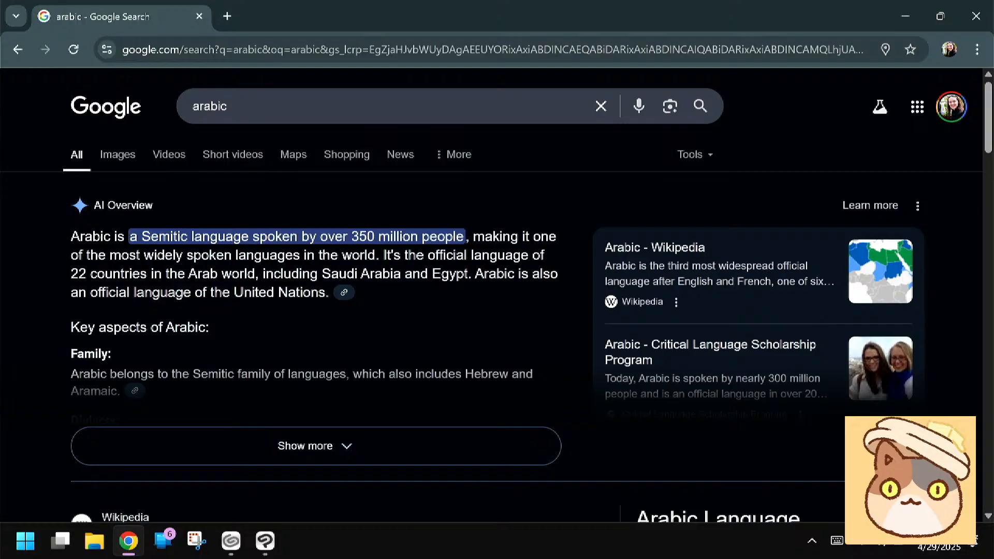
click(117, 154)
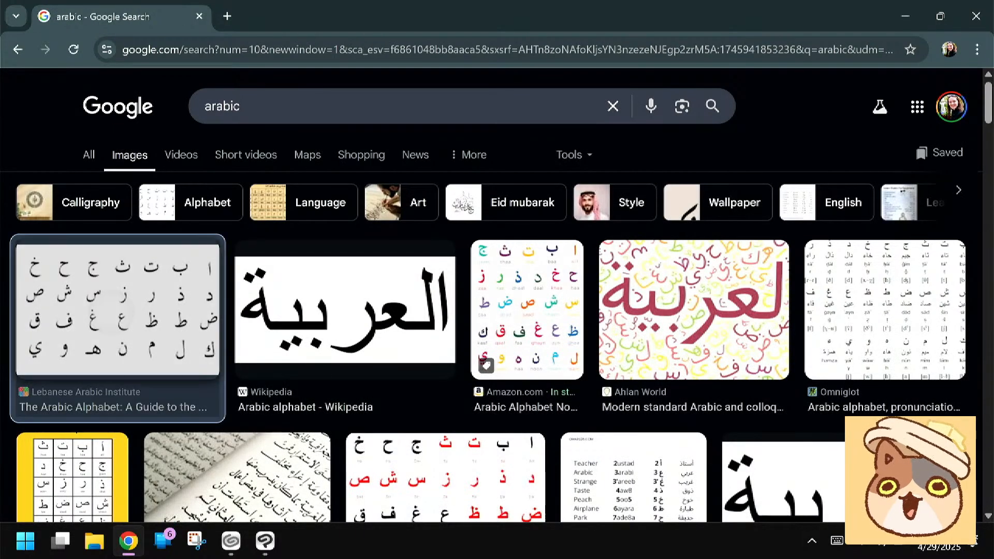
Open the Lebanese Arabic Institute alphabet chart enlarged and examine the letter shapes
click(118, 311)
scroll(792, 290, up, 5)
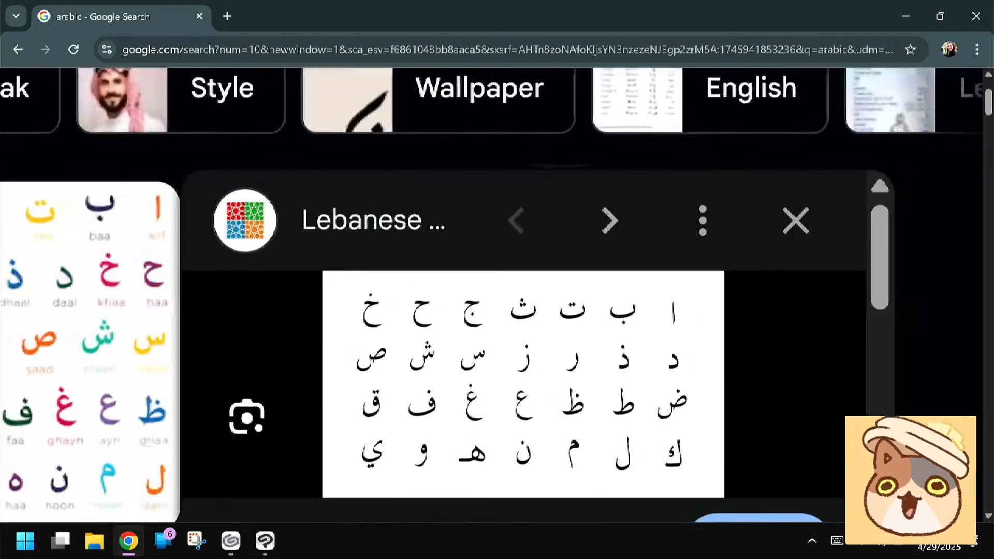
scroll(497, 295, up, 4)
scroll(497, 295, down, 1)
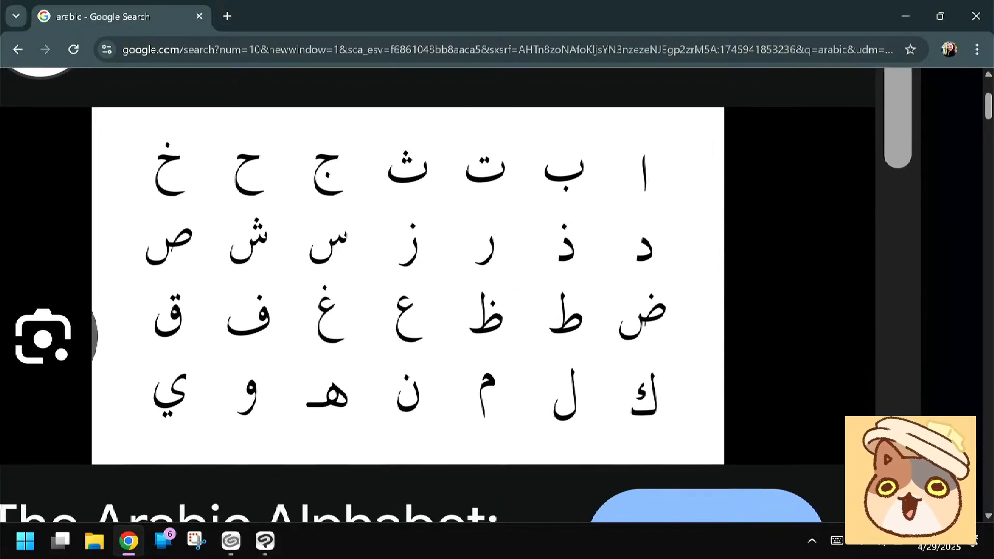
scroll(496, 295, down, 1)
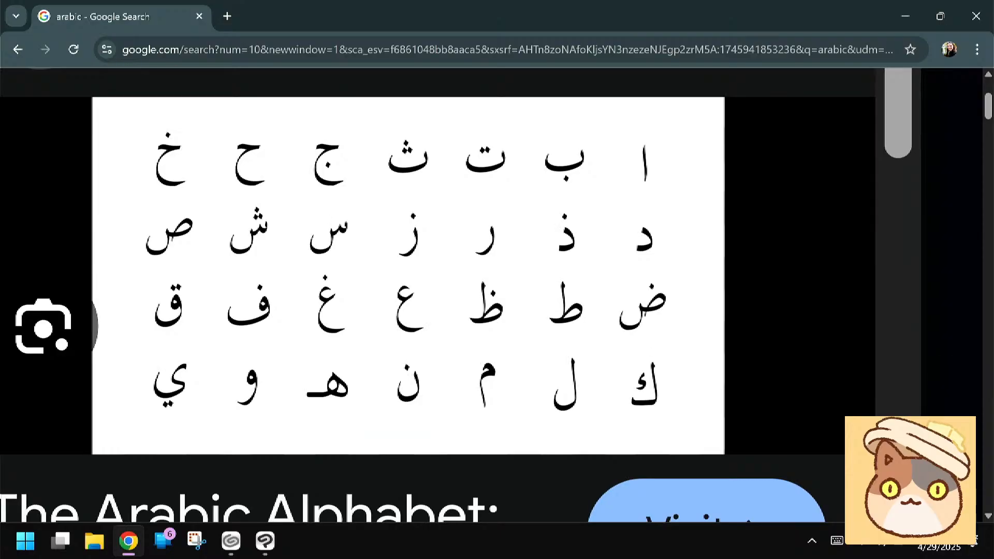
Run an image search for "malayalam"
click(465, 50)
click(836, 541)
text(ma)
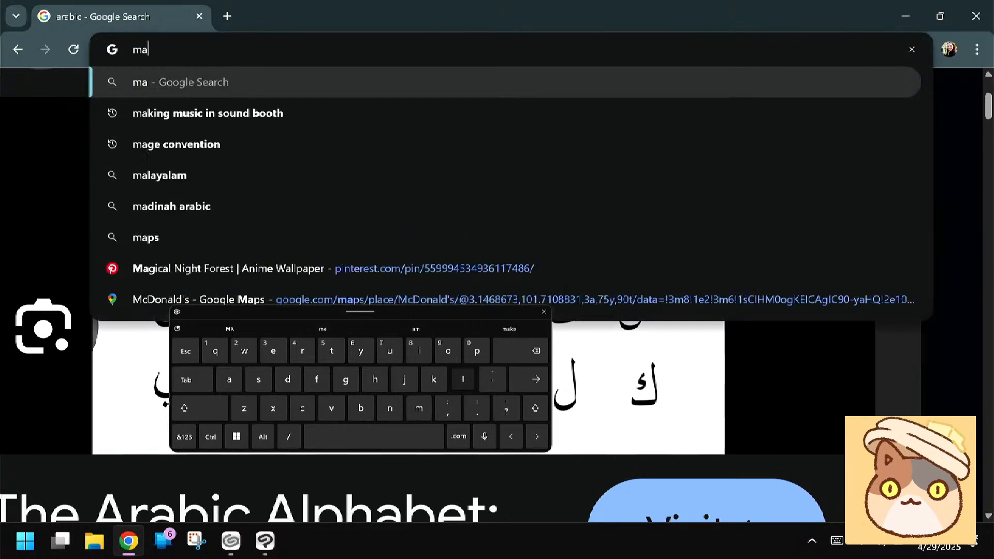
text(layam)
key(Return)
click(129, 155)
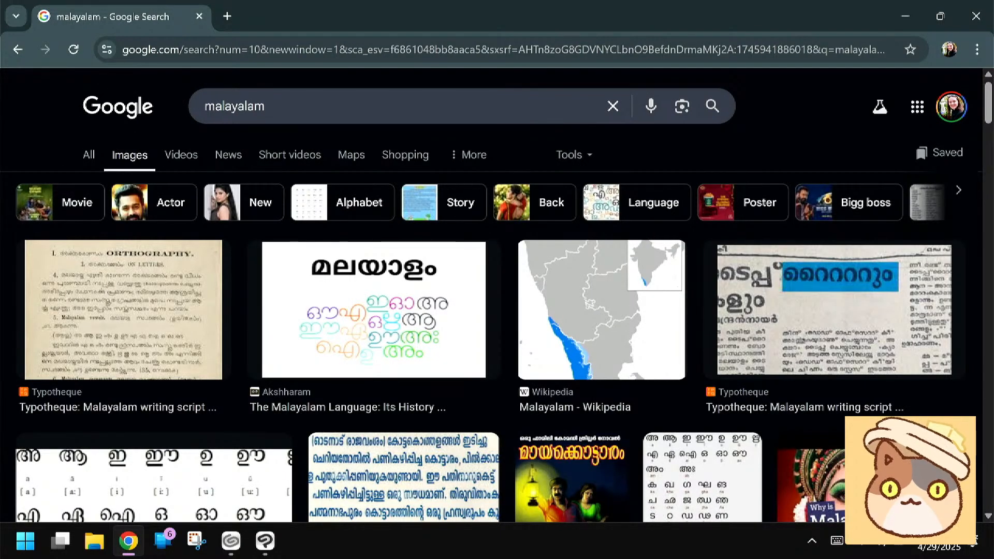
Open the Learn Any Language Malayalam vowel chart enlarged and examine the rounded letter shapes
scroll(496, 311, down, 3)
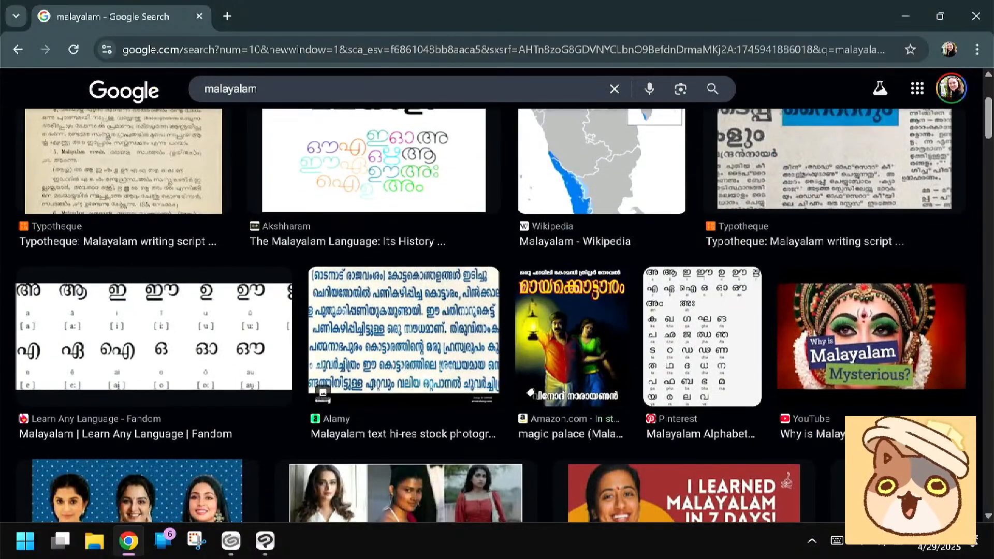
click(153, 337)
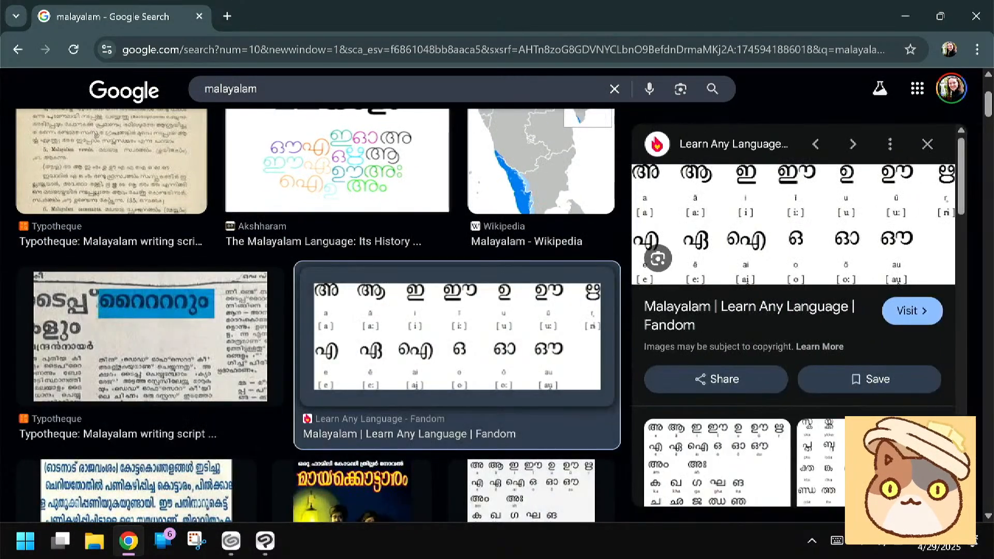
scroll(791, 310, down, 4)
scroll(792, 311, up, 4)
scroll(784, 238, up, 5)
scroll(784, 238, down, 2)
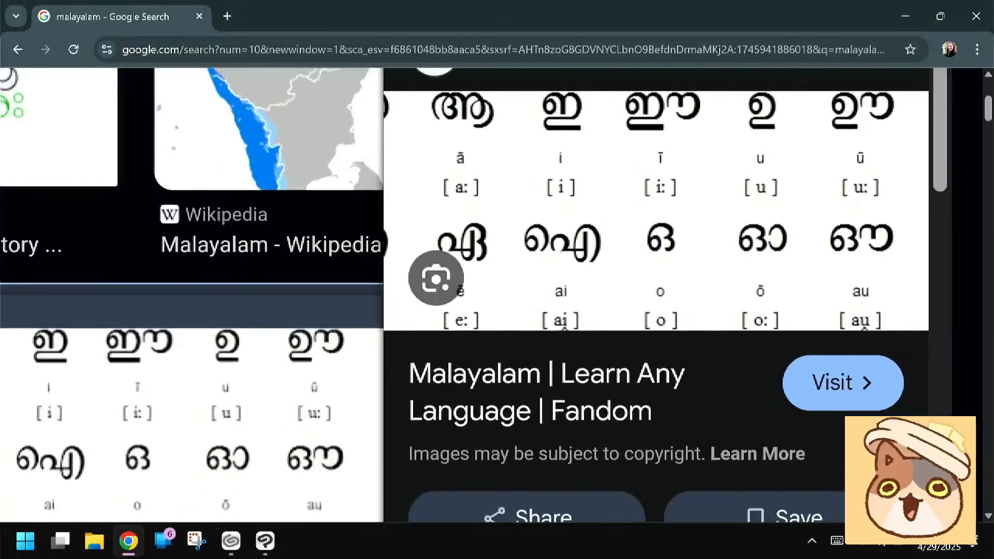
scroll(672, 248, up, 2)
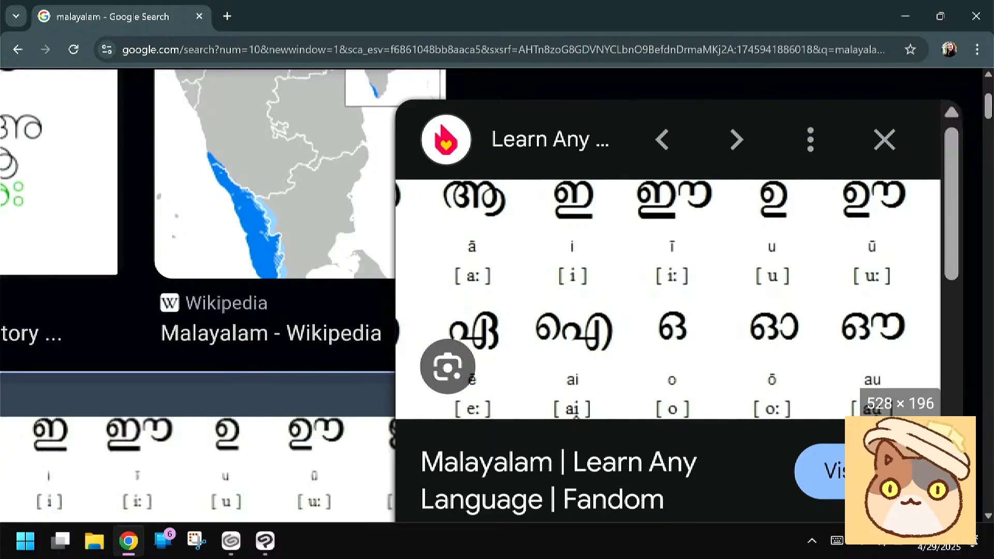
Return to Clip Studio Paint, erase the bold character among the bubbles, and set the colour to dark blue (H 203, S 69, V 28)
key(alt+Tab)
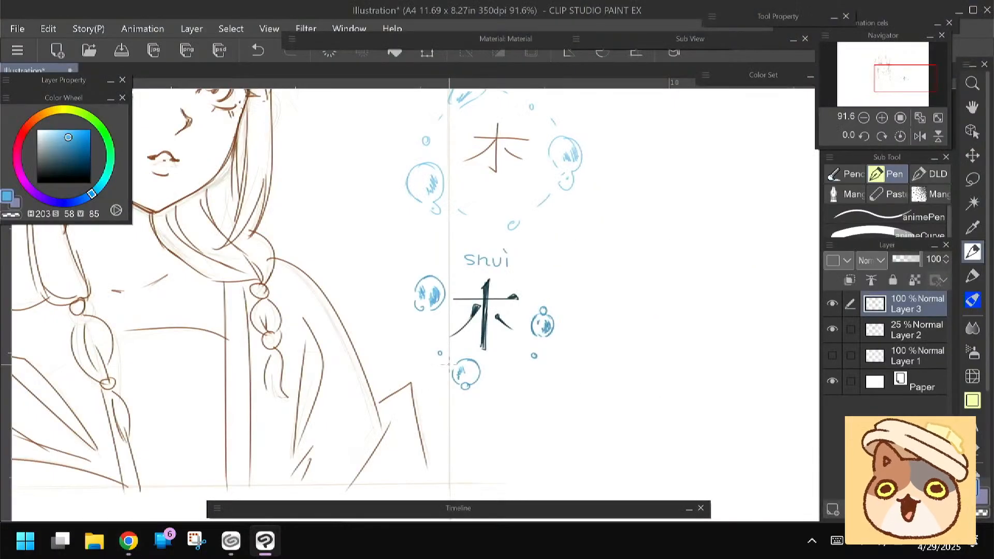
drag(411, 301, 391, 292)
key(e)
mouse_move(469, 275)
mouse_down()
mouse_move(481, 293)
mouse_move(471, 278)
mouse_move(448, 325)
mouse_move(438, 323)
mouse_move(468, 333)
mouse_up()
key(p)
click(74, 168)
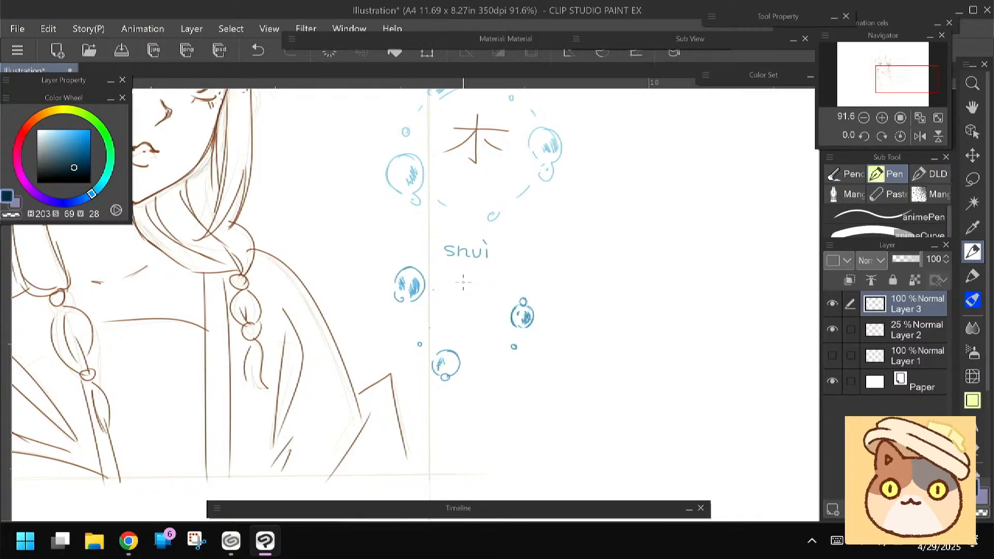
Replace the brown character in the upper bubble ring with a thin dark blue 水
drag(438, 295, 437, 310)
key(ctrl+z)
key(ctrl+z)
key(ctrl+z)
key(ctrl+z)
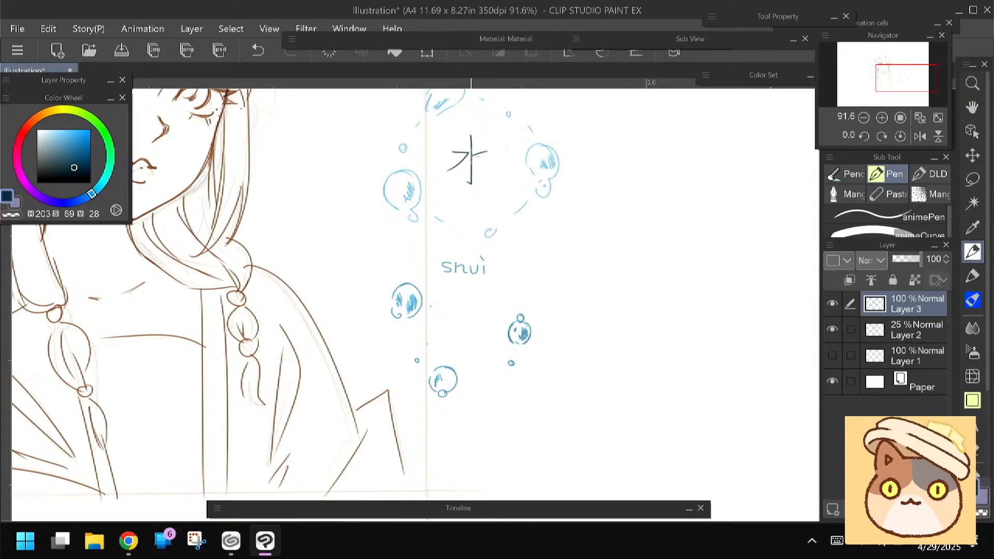
Draw a bold dark blue 水 below the "shui" lettering, thickening its vertical stroke with repeated lines
scroll(466, 217, down, 2)
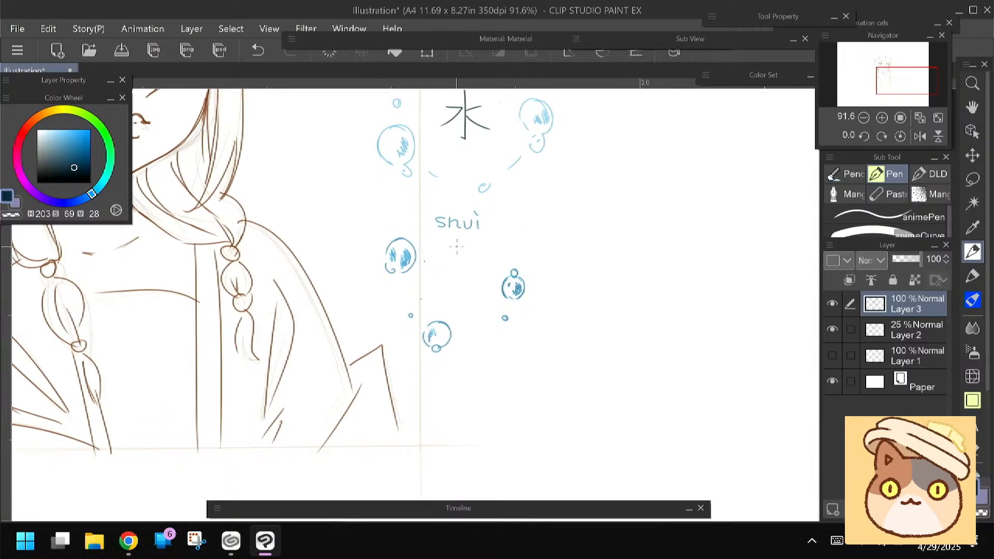
drag(457, 246, 454, 303)
drag(455, 242, 456, 297)
drag(456, 260, 455, 299)
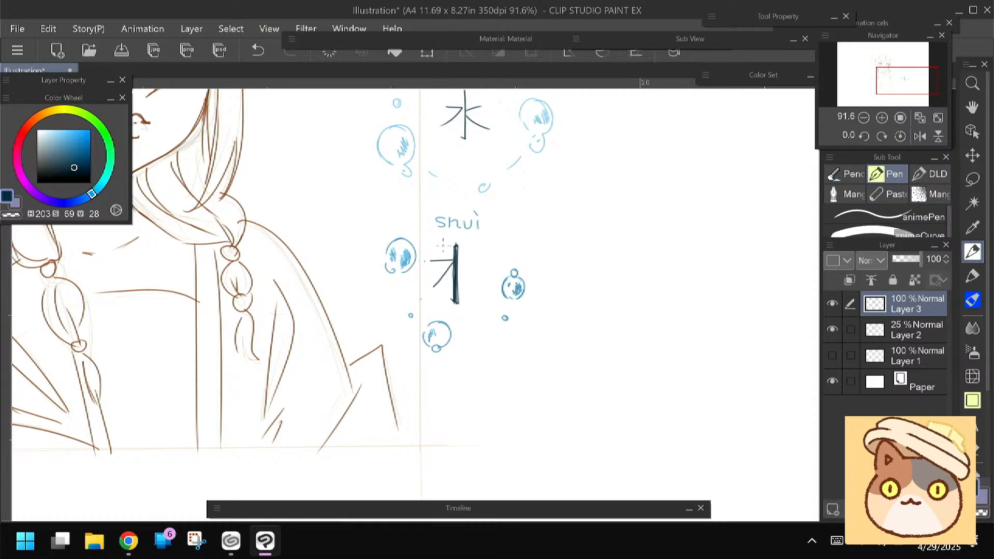
drag(432, 284, 453, 257)
drag(457, 261, 480, 283)
key(ctrl+z)
drag(458, 265, 485, 290)
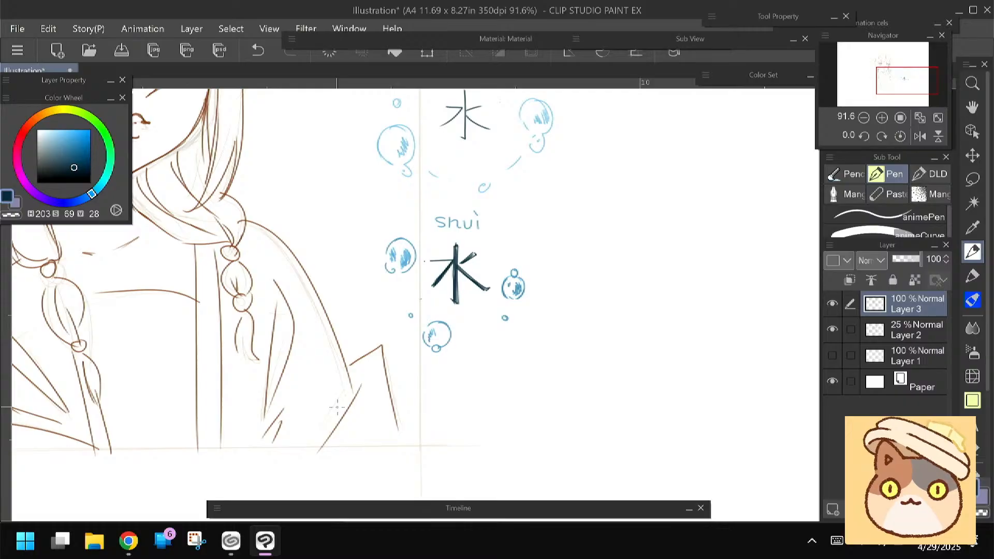
Add small shaded bubbles, dots and dashed arcs around the bold 水 in medium blue (H 203, S 69, V 64)
click(73, 149)
drag(508, 255, 513, 259)
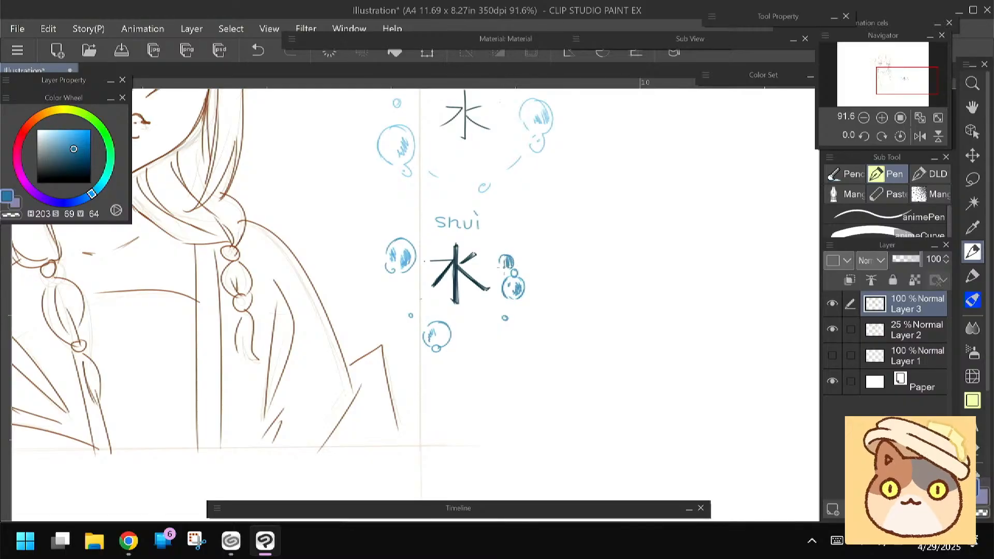
drag(411, 282, 414, 288)
drag(418, 237, 419, 233)
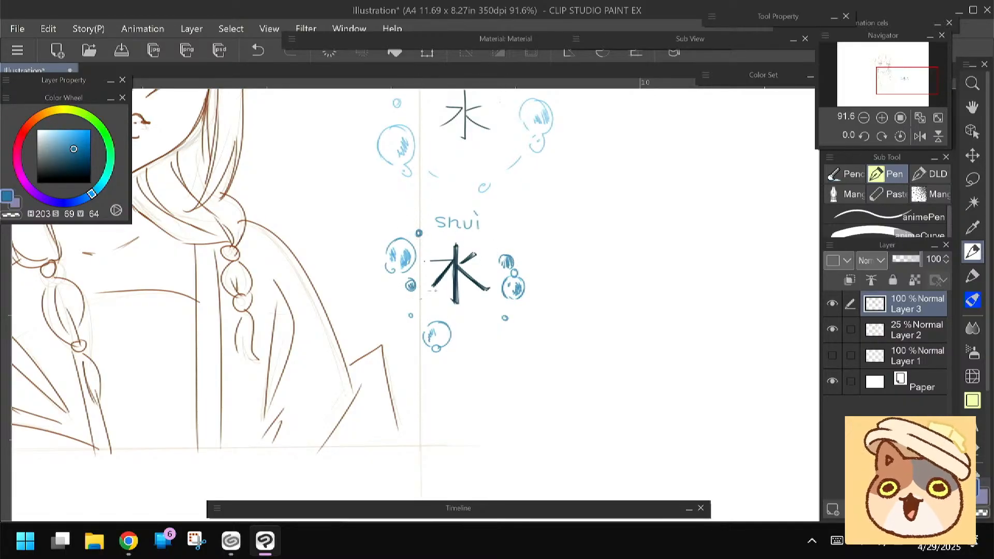
drag(473, 329, 474, 331)
drag(489, 236, 499, 250)
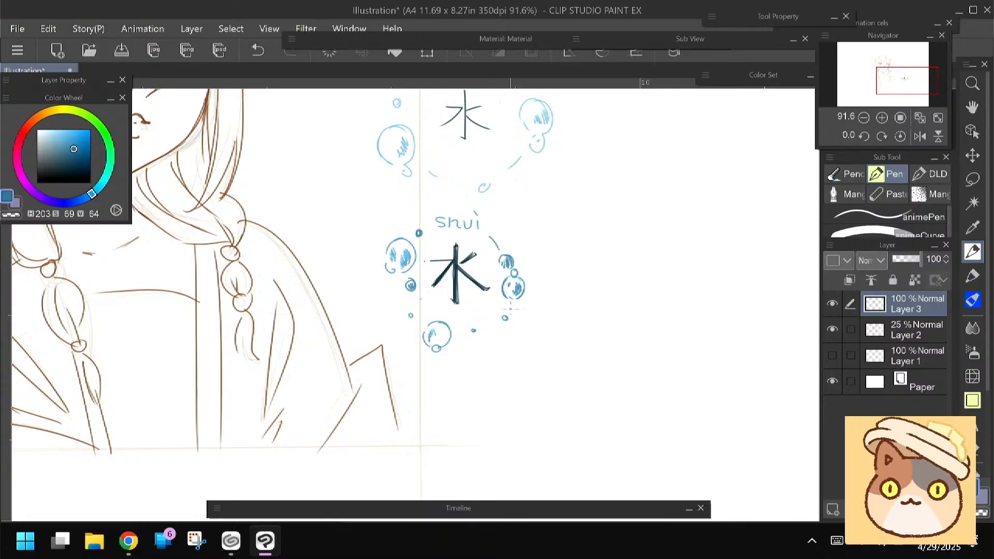
drag(511, 305, 477, 339)
drag(415, 328, 397, 291)
drag(427, 228, 431, 225)
drag(405, 309, 376, 330)
Lasso the bold 水 motif with its lettering and bubbles and move it beside the thin 水 ring
key(m)
mouse_move(407, 224)
mouse_down()
mouse_move(484, 234)
mouse_move(512, 353)
mouse_move(411, 383)
mouse_move(340, 304)
mouse_move(395, 222)
mouse_up()
key(ctrl+t)
drag(365, 331, 594, 222)
key(Return)
drag(464, 326, 389, 445)
key(ctrl+t)
drag(529, 352, 496, 274)
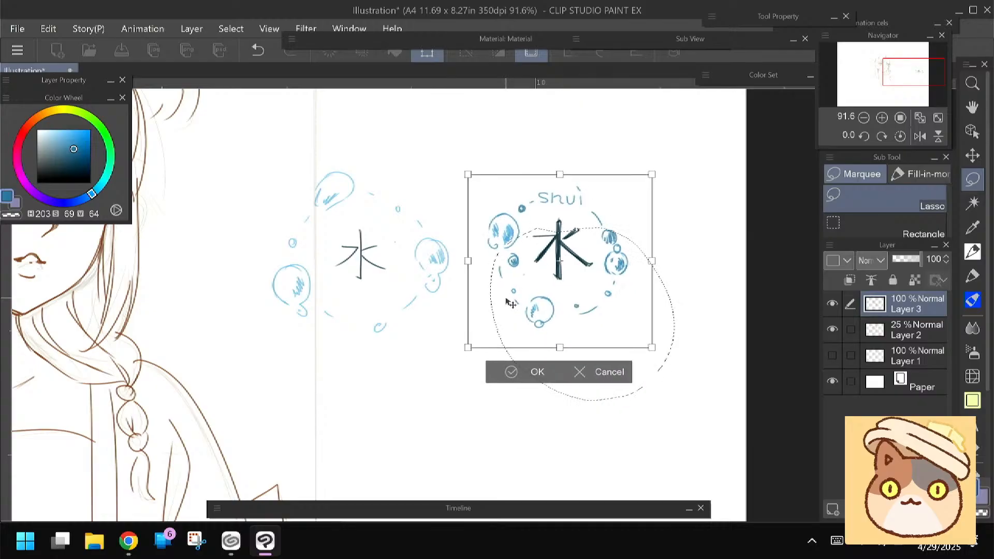
click(508, 371)
Draw a large angled hook and a long vertical stroke below the two motifs with the Felt pen
mouse_move(334, 399)
mouse_down()
mouse_move(331, 381)
mouse_move(395, 381)
mouse_up()
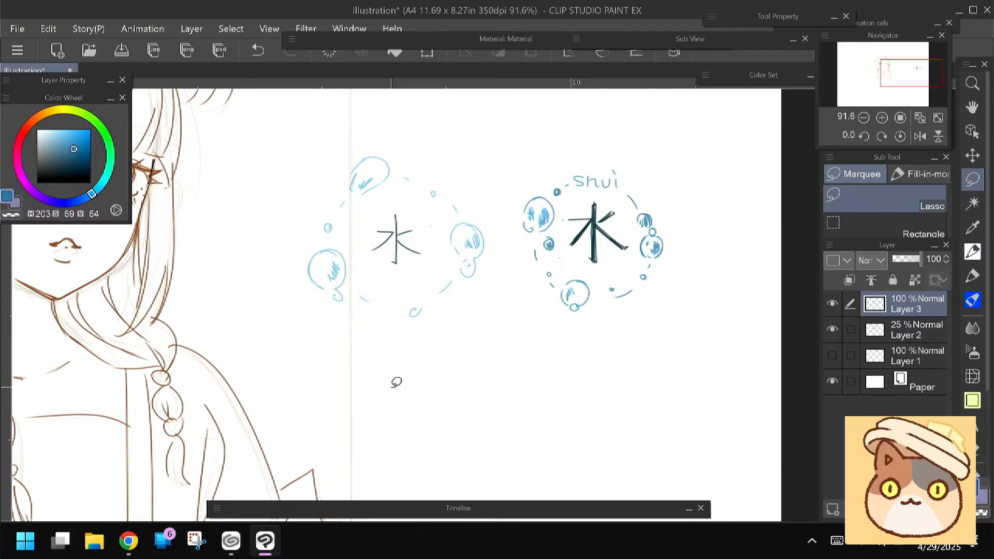
drag(497, 345, 490, 350)
scroll(459, 266, up, 3)
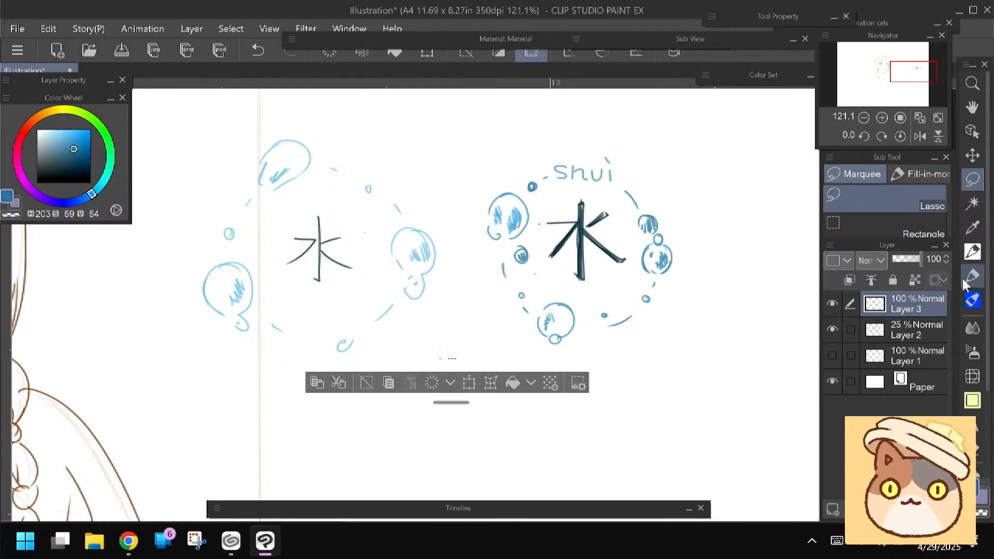
key(p)
drag(429, 354, 409, 425)
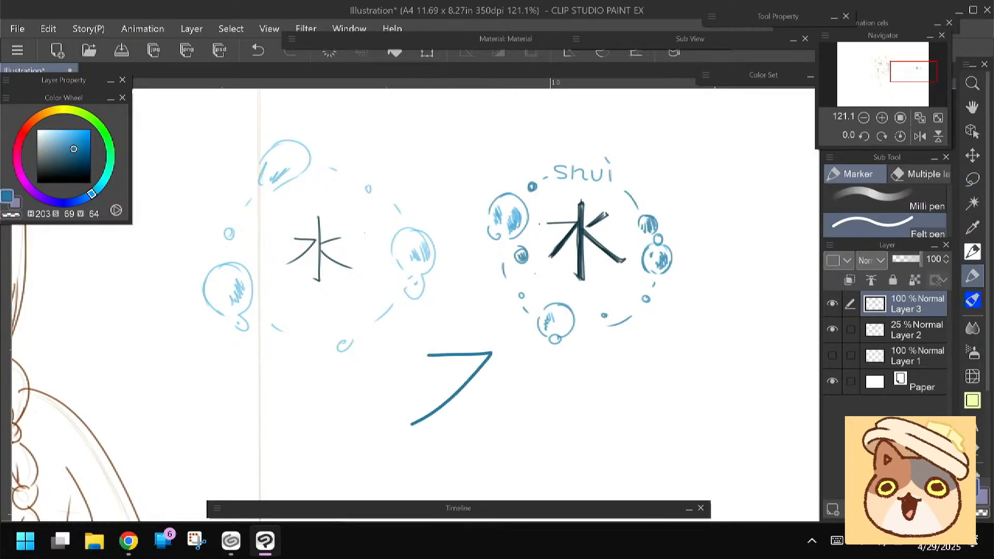
drag(362, 377, 344, 307)
mouse_move(398, 278)
mouse_down()
mouse_move(438, 280)
mouse_move(399, 343)
mouse_up()
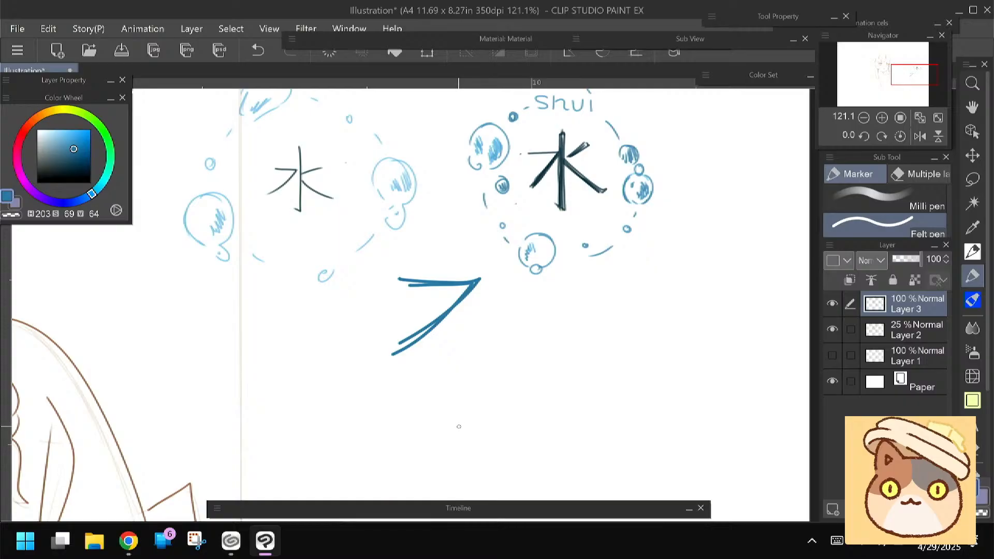
drag(458, 422, 433, 412)
mouse_move(521, 326)
mouse_down()
mouse_move(512, 429)
mouse_move(523, 442)
mouse_up()
key(ctrl+z)
drag(473, 363, 524, 368)
key(ctrl+z)
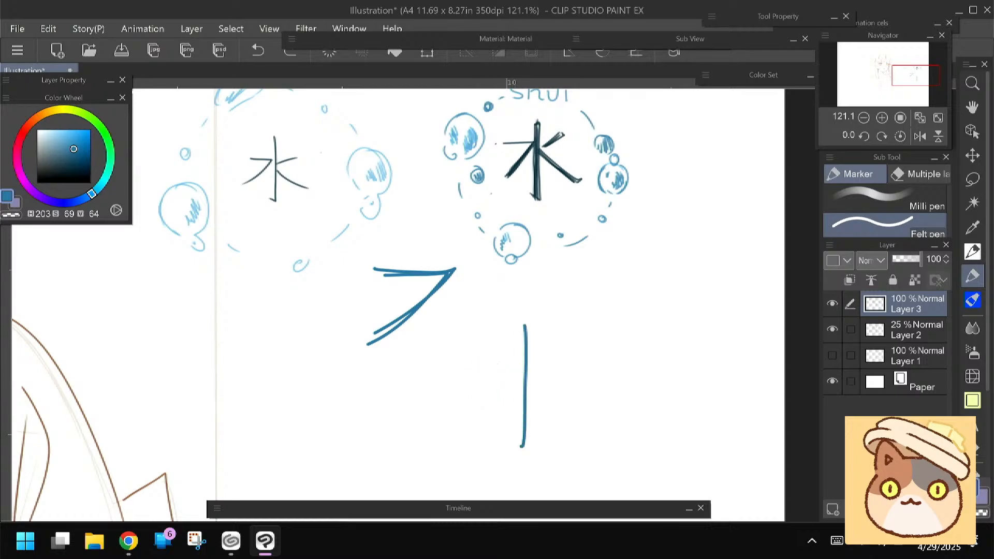
Lasso the hooked side stroke of the bold 水 and shift it slightly away from the vertical stroke
drag(414, 370, 429, 371)
mouse_move(505, 184)
mouse_down()
mouse_move(499, 243)
mouse_move(496, 227)
mouse_move(536, 220)
mouse_up()
key(m)
key(ctrl+t)
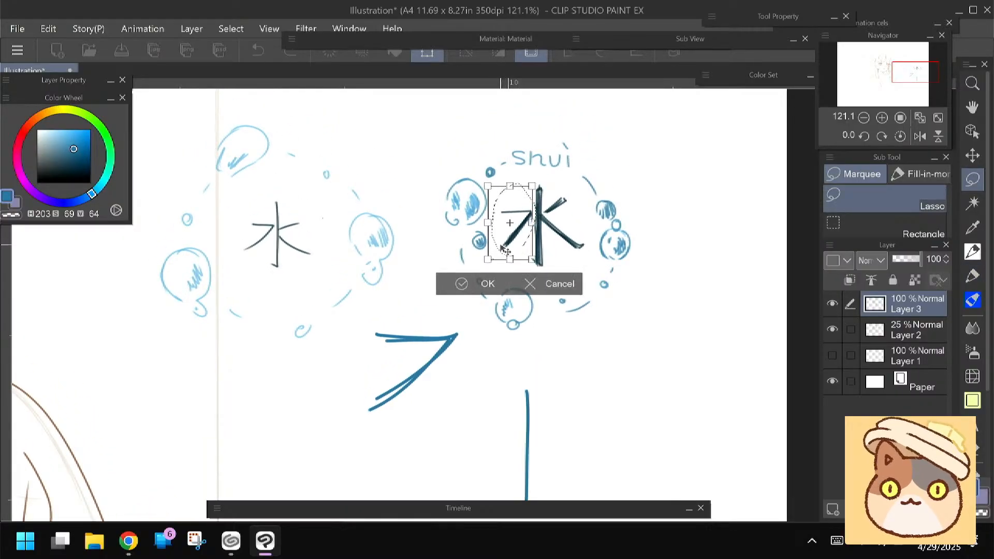
click(485, 284)
Erase the large hook and draw a complete large 水 below the bold motif with the Felt pen
key(e)
mouse_move(391, 311)
mouse_down()
mouse_move(394, 346)
mouse_move(376, 397)
mouse_move(411, 369)
mouse_move(455, 311)
mouse_up()
click(972, 276)
drag(476, 413, 477, 396)
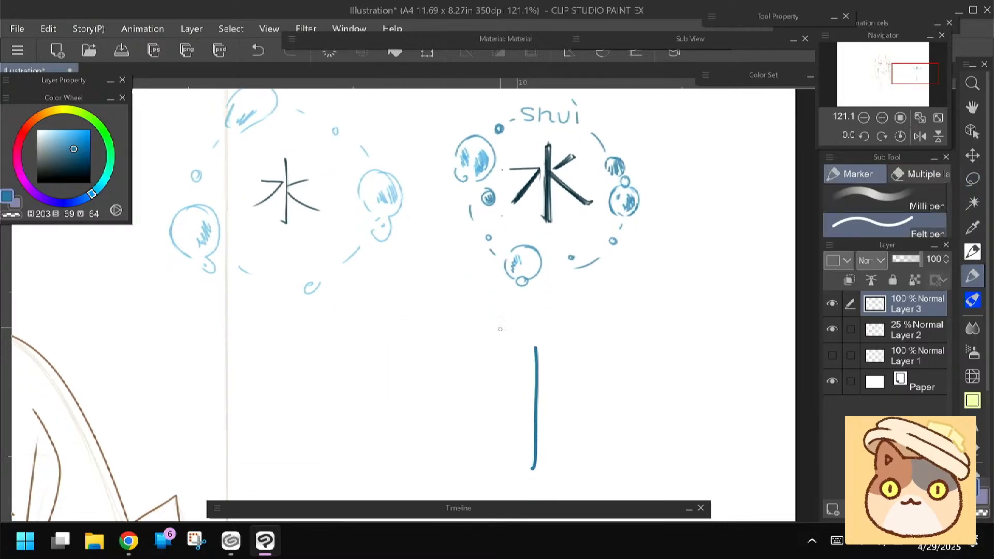
drag(538, 348, 525, 456)
mouse_move(525, 388)
mouse_down()
mouse_move(473, 433)
mouse_move(575, 369)
mouse_up()
drag(539, 406, 596, 449)
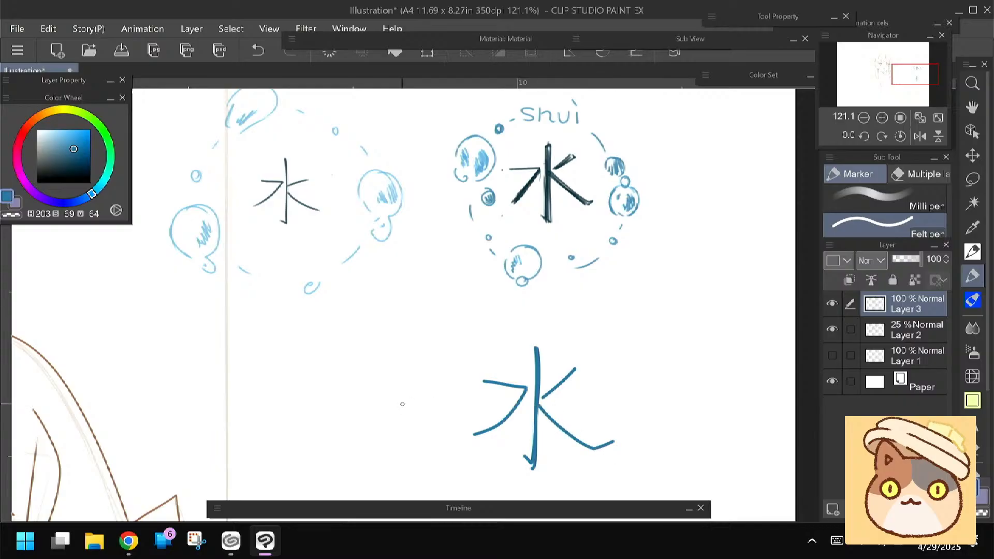
Erase the large practice 水 below the bold motif
key(e)
mouse_move(466, 430)
mouse_down()
mouse_move(530, 345)
mouse_move(586, 455)
mouse_move(635, 435)
mouse_up()
key(p)
Switch to the browser and run an image search for "shui"
key(alt+Tab)
click(270, 49)
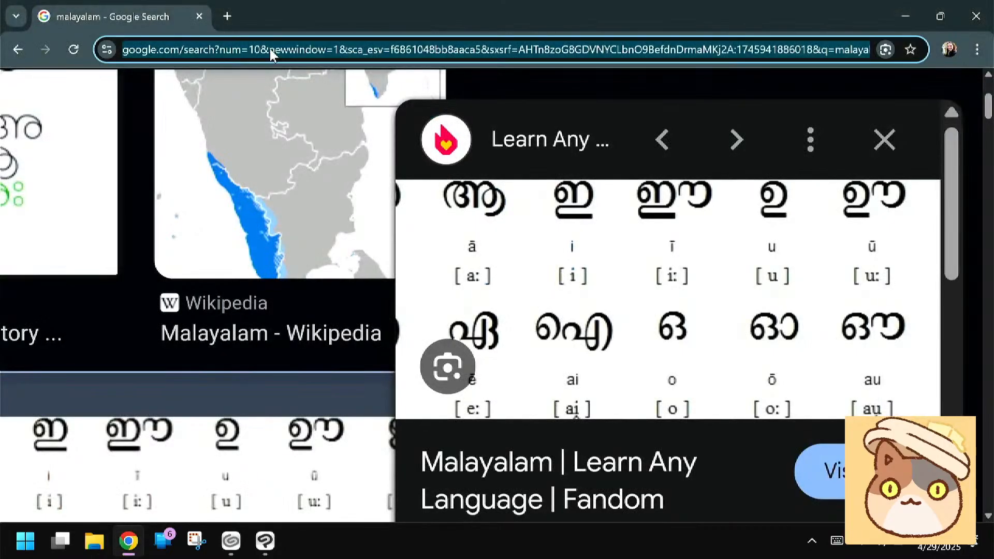
click(837, 541)
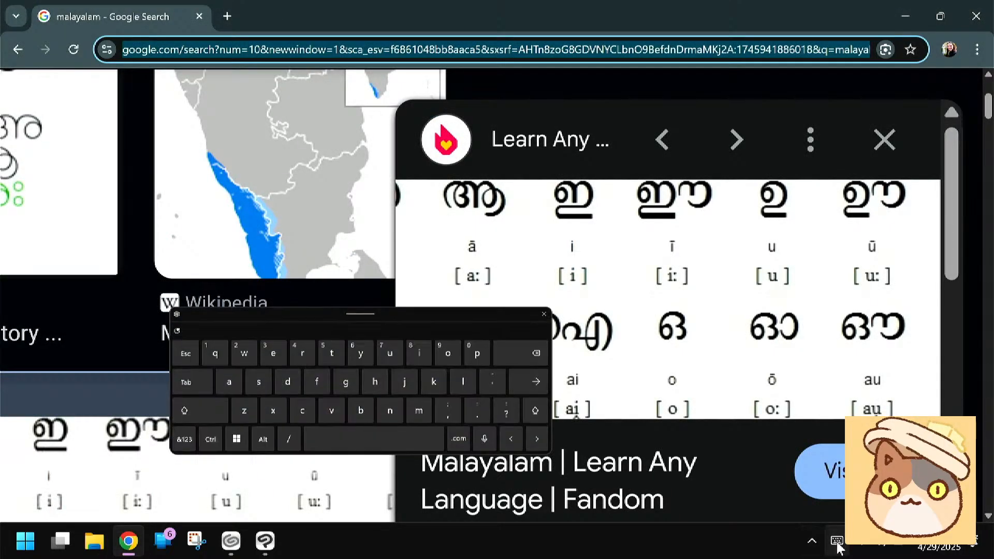
click(258, 379)
click(374, 380)
click(390, 351)
click(419, 351)
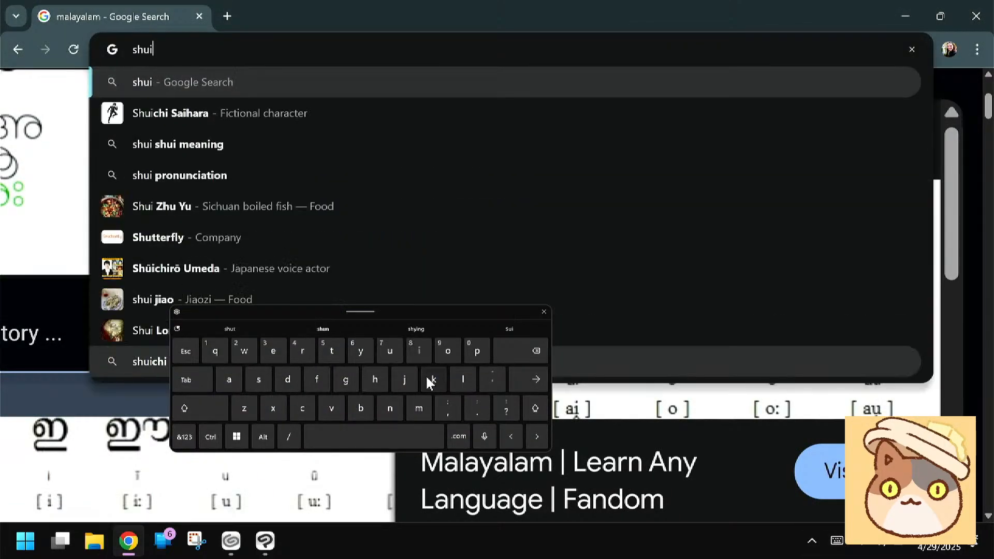
key(Return)
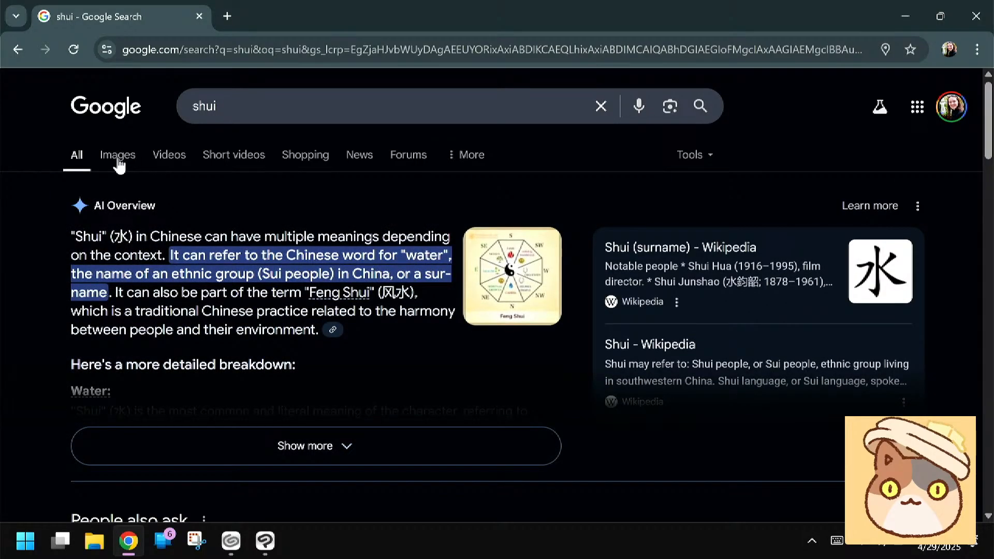
click(119, 150)
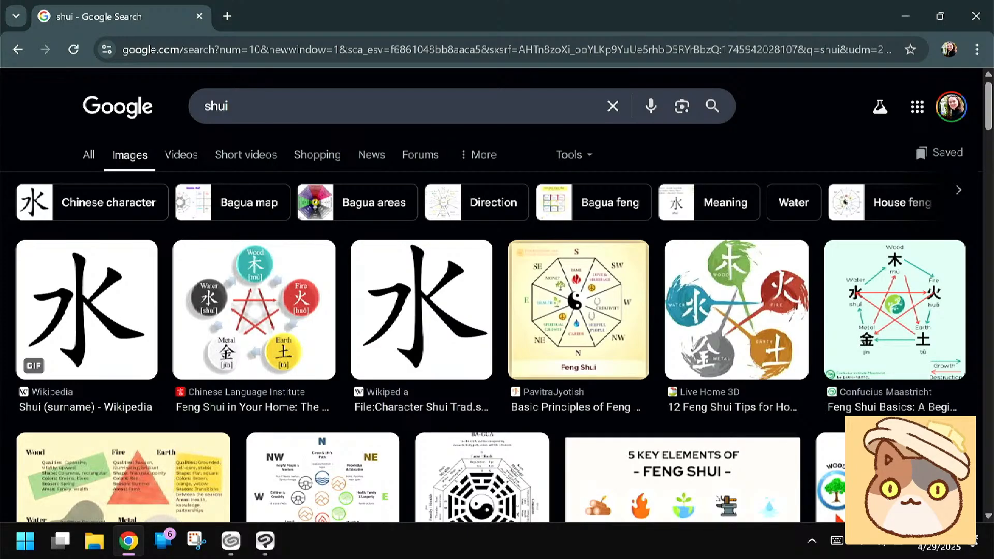
Look through the image results and open the Wikipedia "Character Shui Trad.svg" image enlarged
scroll(496, 303, down, 1)
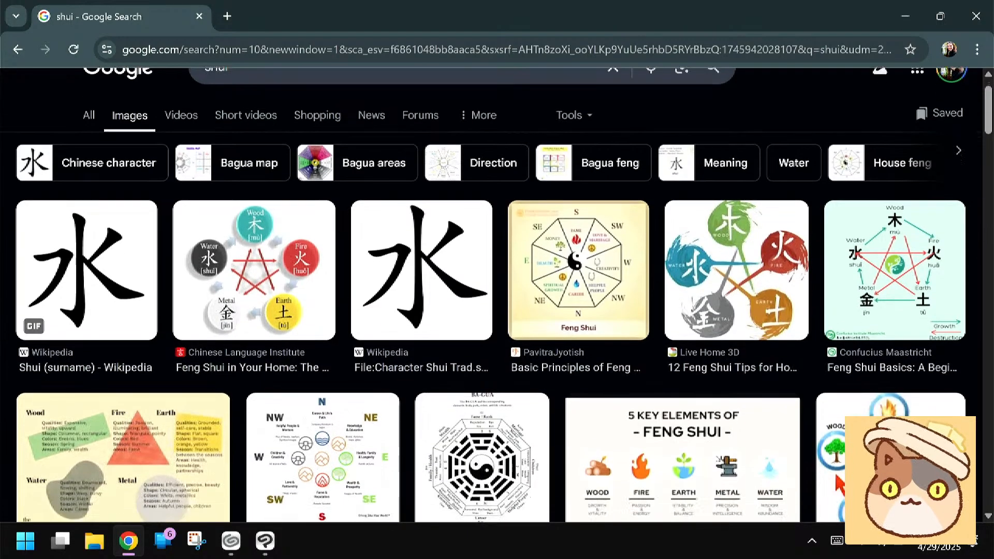
scroll(836, 484, up, 1)
click(421, 269)
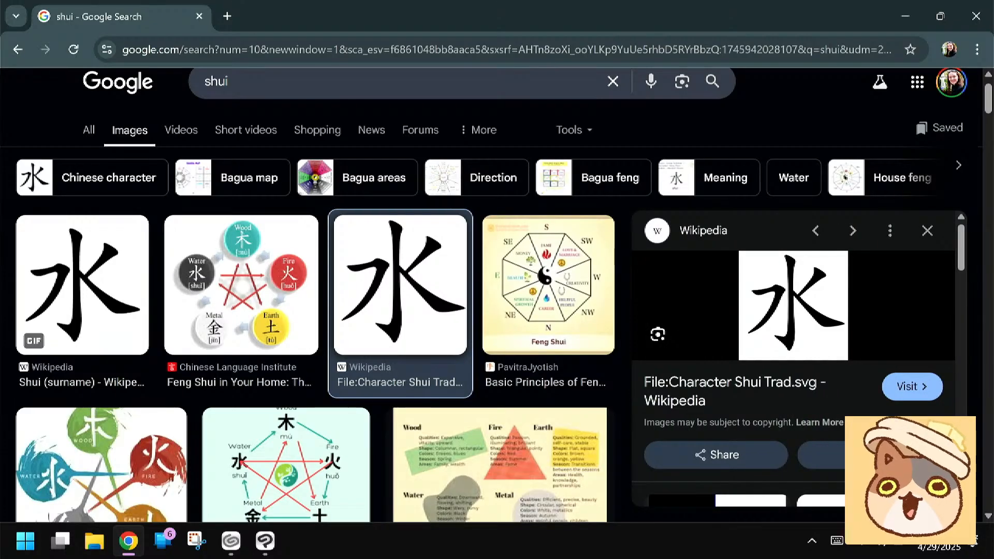
Return to Clip Studio Paint and retouch the bold 水 strokes with the Pen in dark blue (H 203, S 55, V 33)
key(alt+Tab)
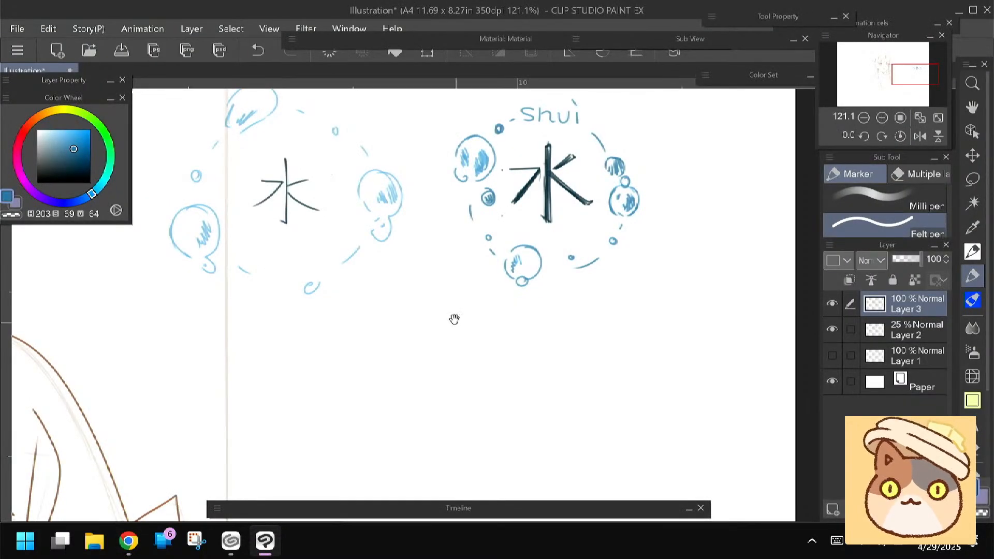
drag(454, 319, 423, 392)
click(973, 252)
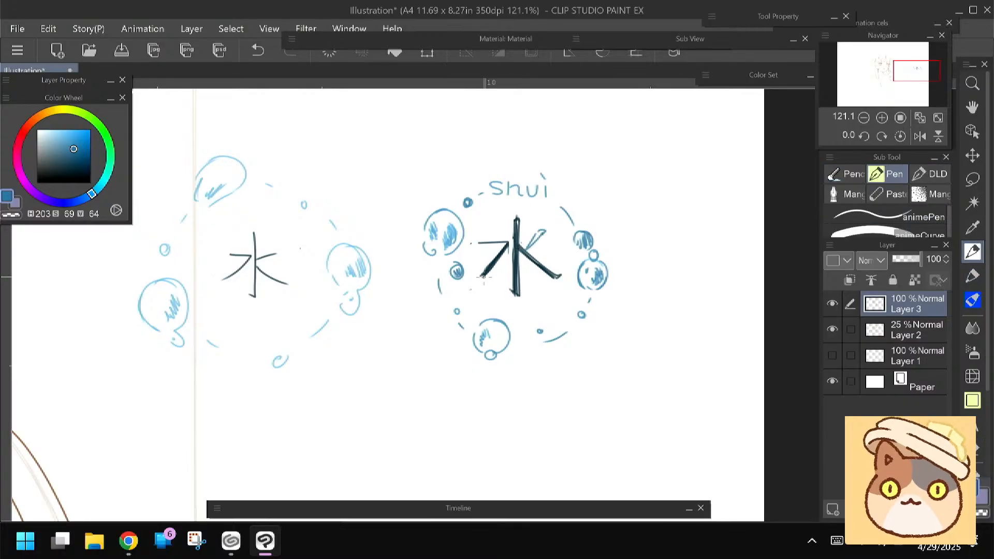
click(66, 165)
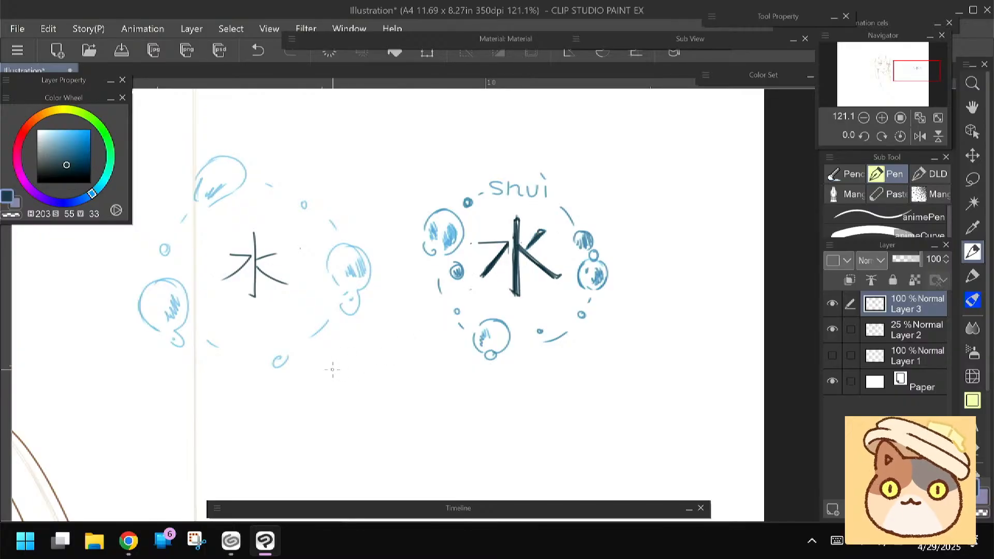
drag(337, 355, 349, 331)
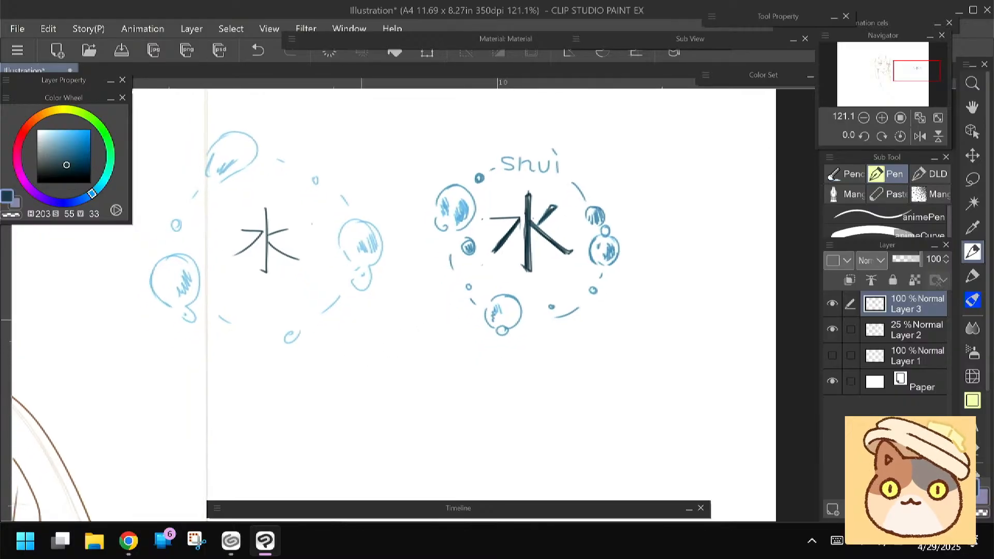
mouse_move(362, 319)
mouse_down()
mouse_move(409, 263)
mouse_move(434, 276)
mouse_up()
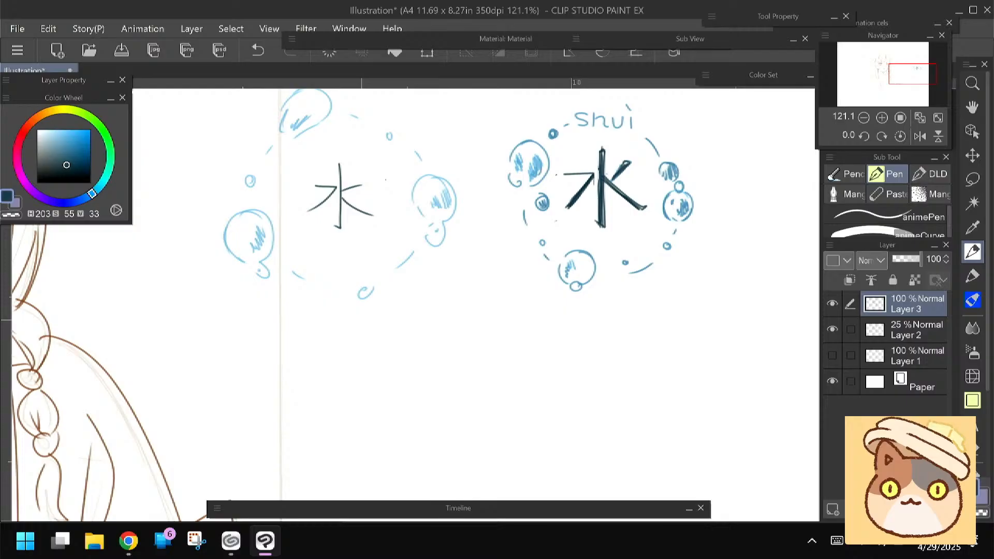
Try a small dark vertical stroke and further strokes below the thin 水 ring and undo them
scroll(253, 304, down, 2)
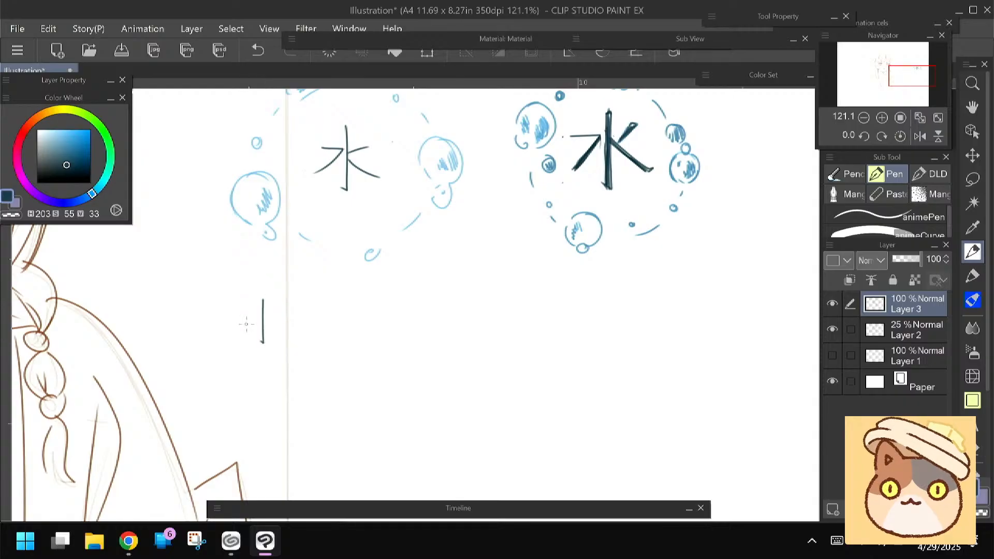
drag(243, 312, 272, 318)
key(ctrl+z)
key(ctrl+z)
key(ctrl+z)
Switch to the browser and open the Wikipedia "Shui (surname)" stroke-order animation enlarged
key(alt+Tab)
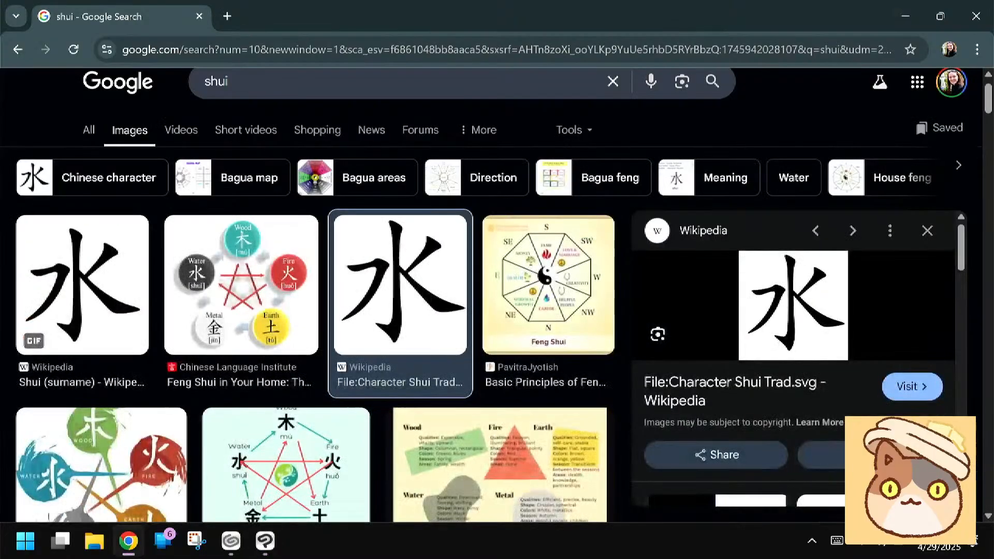
key(alt+Tab)
key(alt+Tab)
click(82, 285)
Replace the image search term with "Delicious" and run the search
click(233, 82)
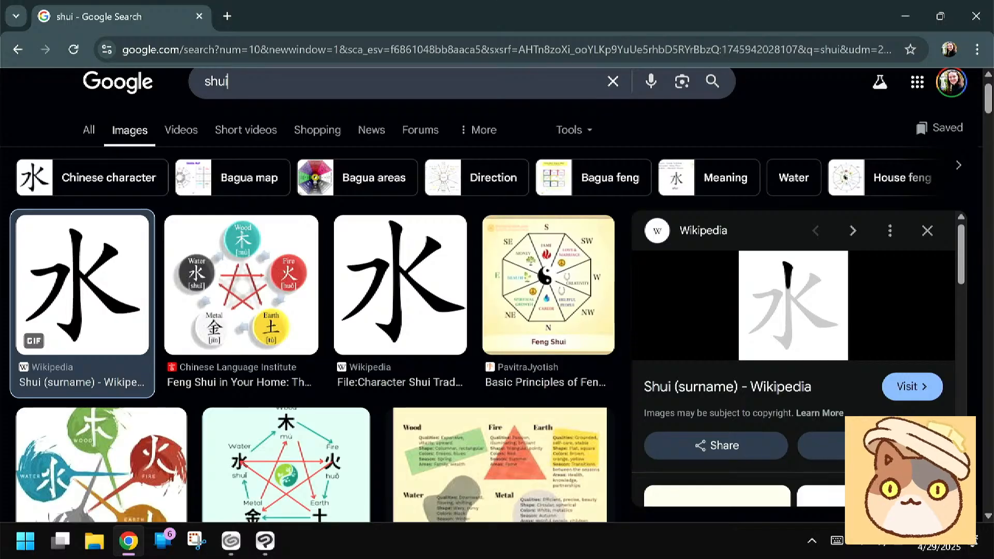
click(837, 539)
key(BackSpace)
key(BackSpace)
key(BackSpace)
key(BackSpace)
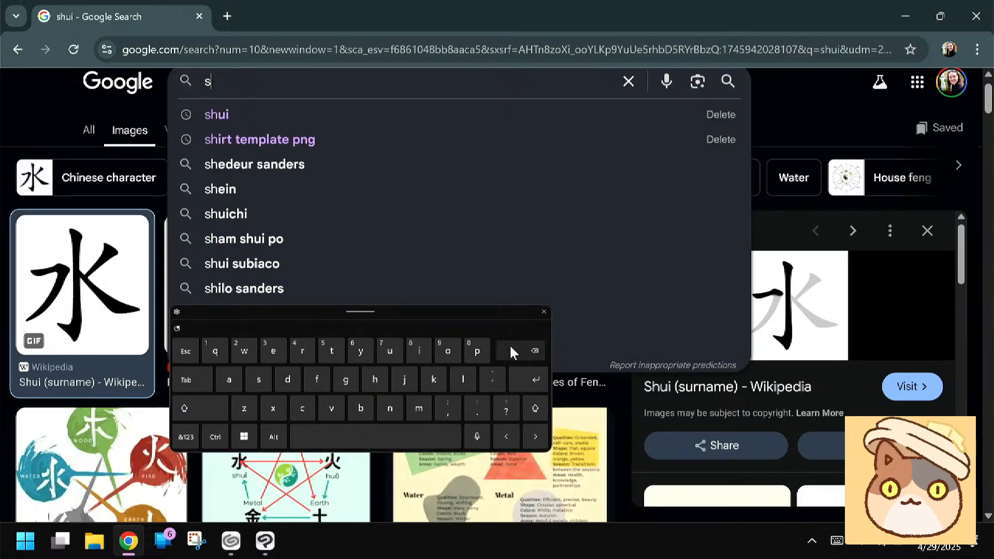
text(Delicio)
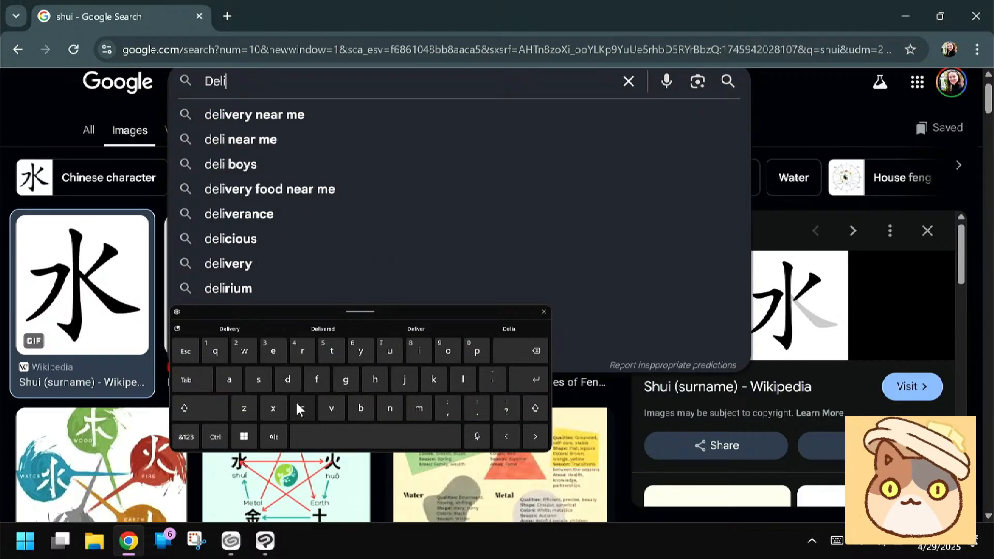
click(415, 328)
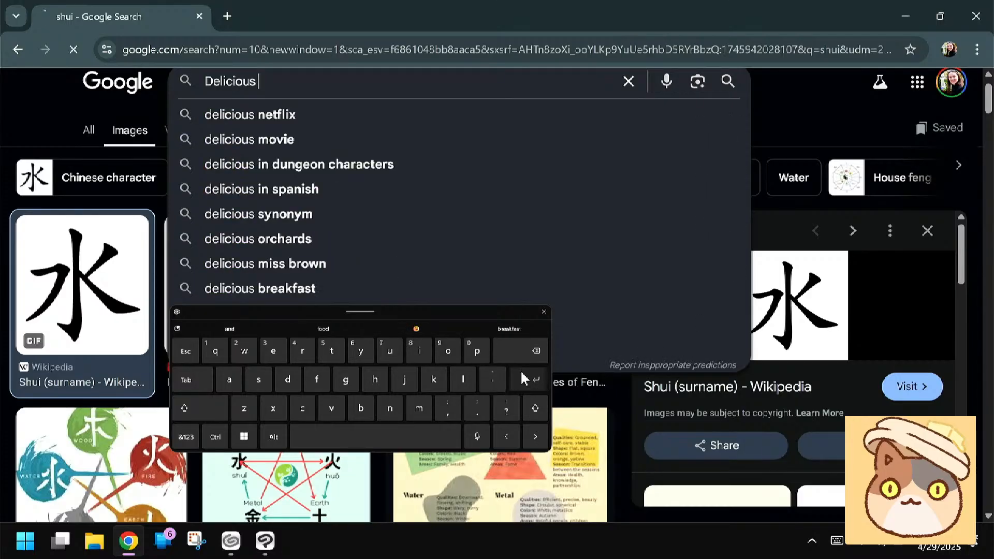
click(522, 374)
Extend the image search term to "Delicious in chinese" and run the search
click(283, 111)
text(in chi)
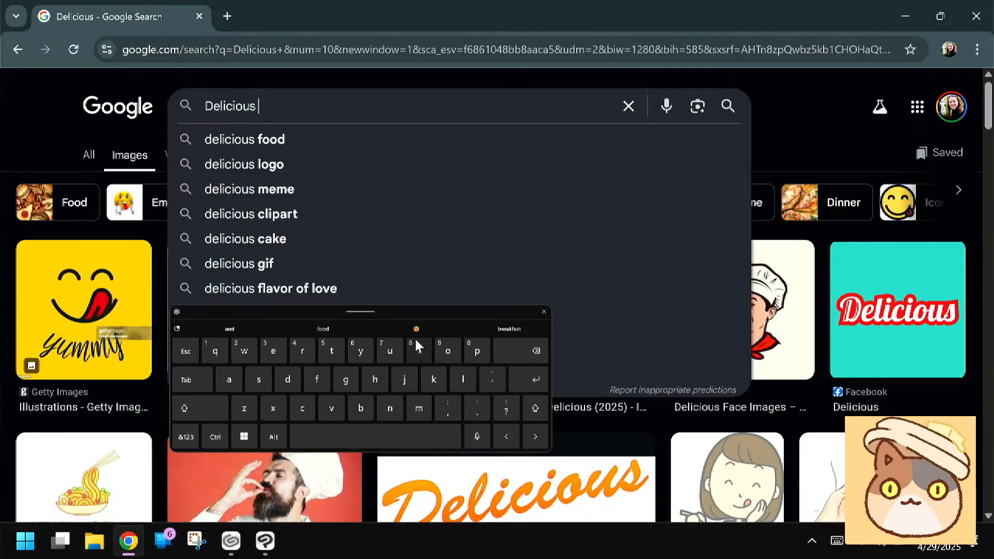
text(nese)
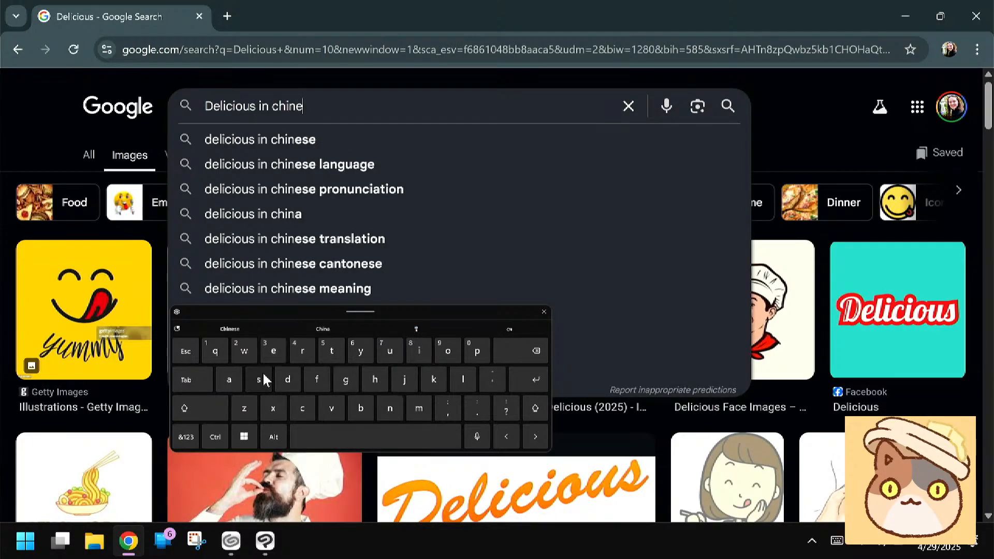
click(517, 380)
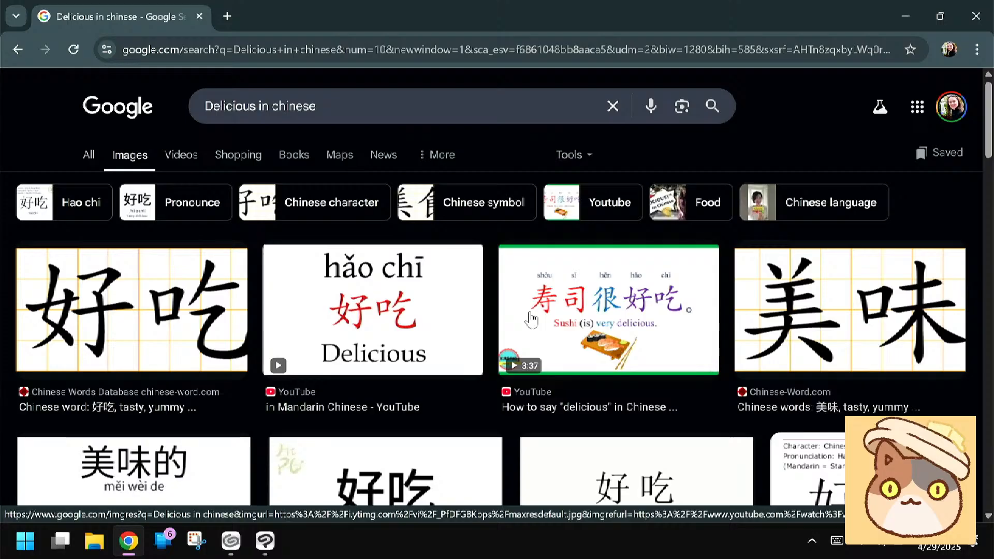
Look through the "Delicious in chinese" image results for character references, and return to the start of the results
scroll(531, 319, down, 2)
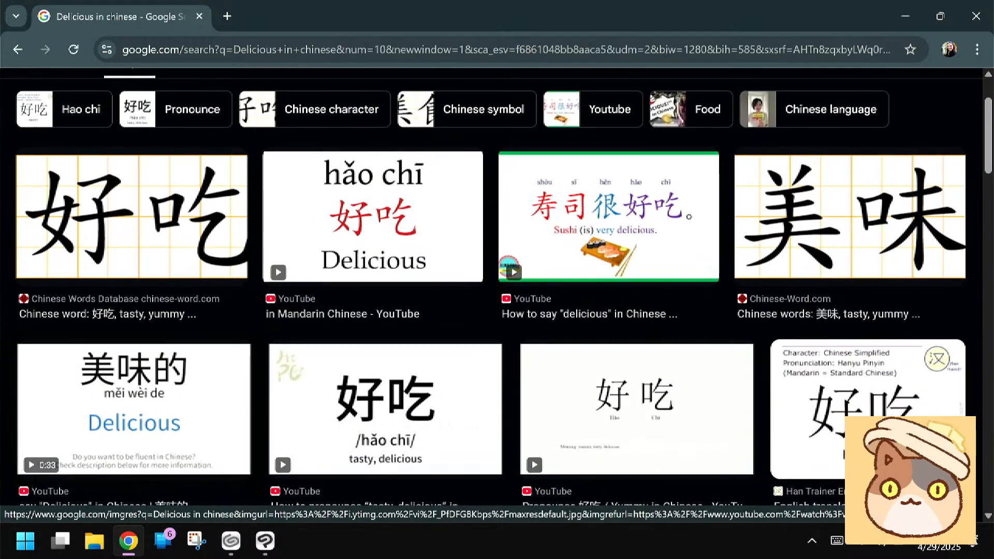
scroll(497, 287, down, 1)
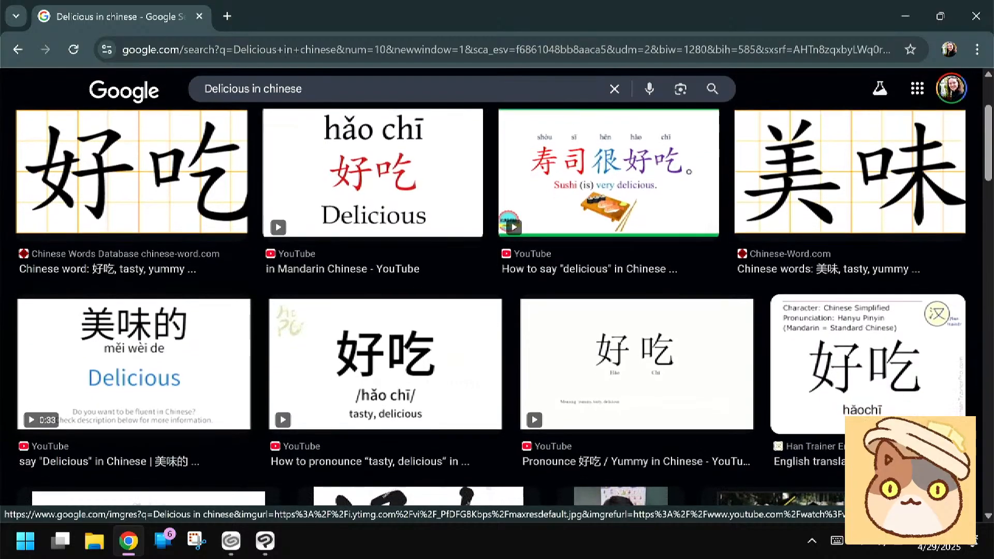
scroll(497, 286, down, 1)
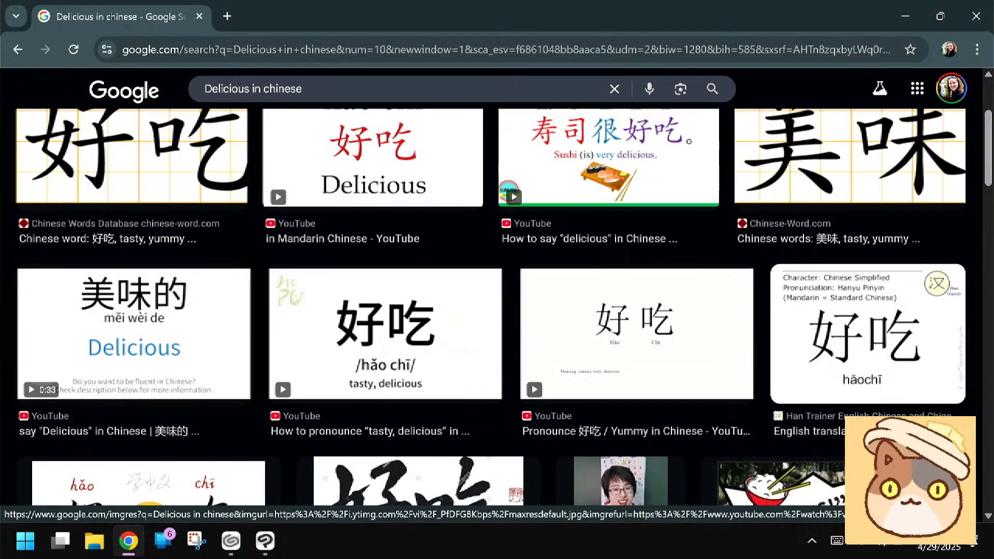
scroll(497, 286, down, 1)
scroll(497, 286, down, 2)
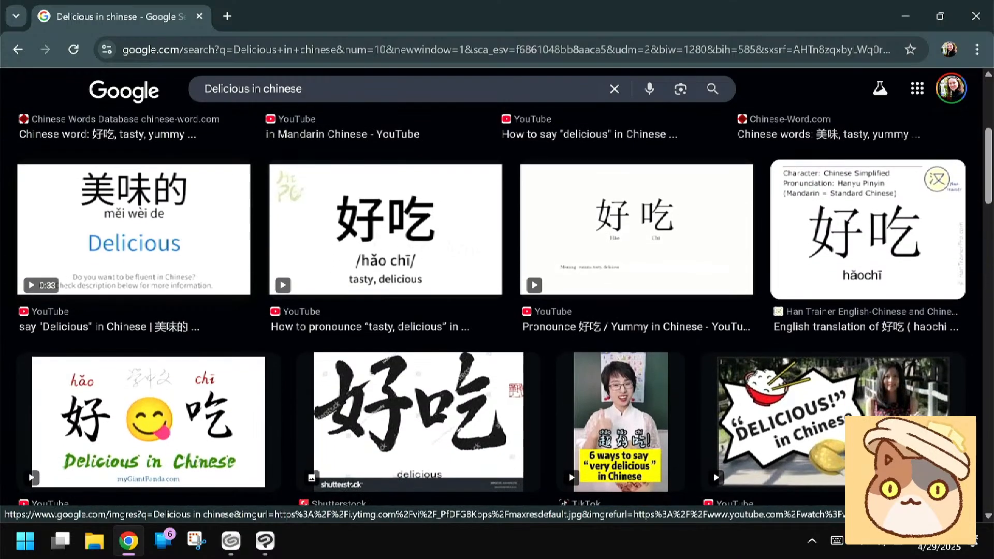
scroll(497, 287, down, 1)
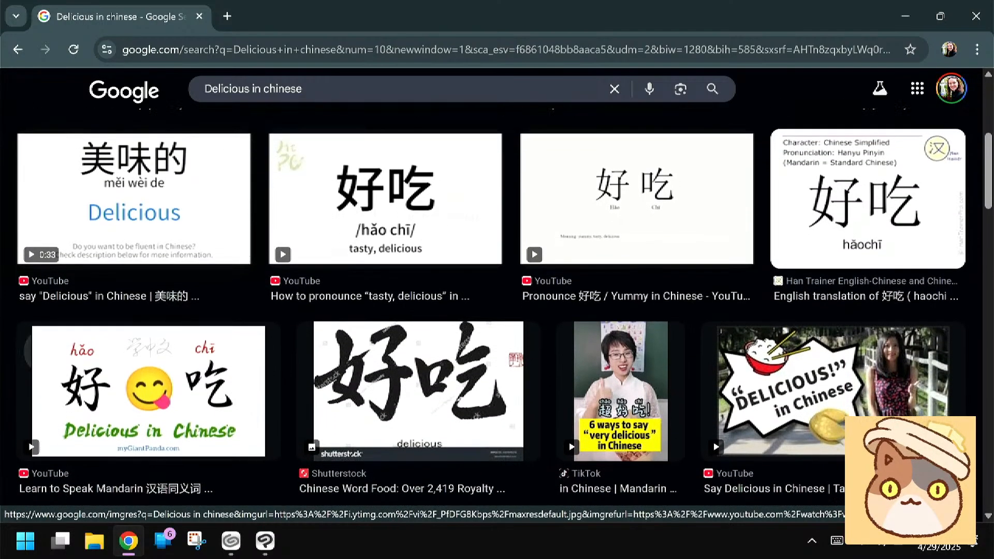
scroll(497, 286, down, 4)
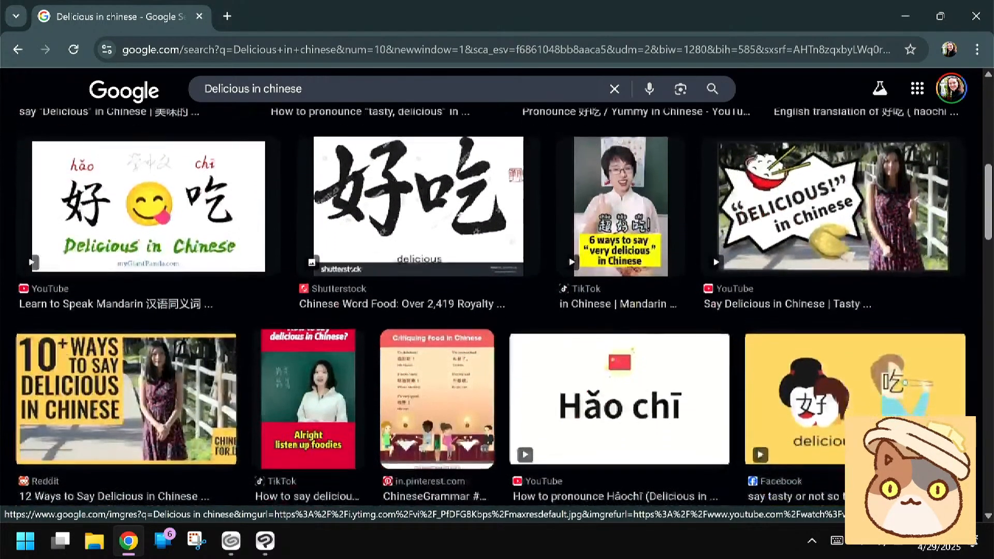
scroll(497, 286, down, 4)
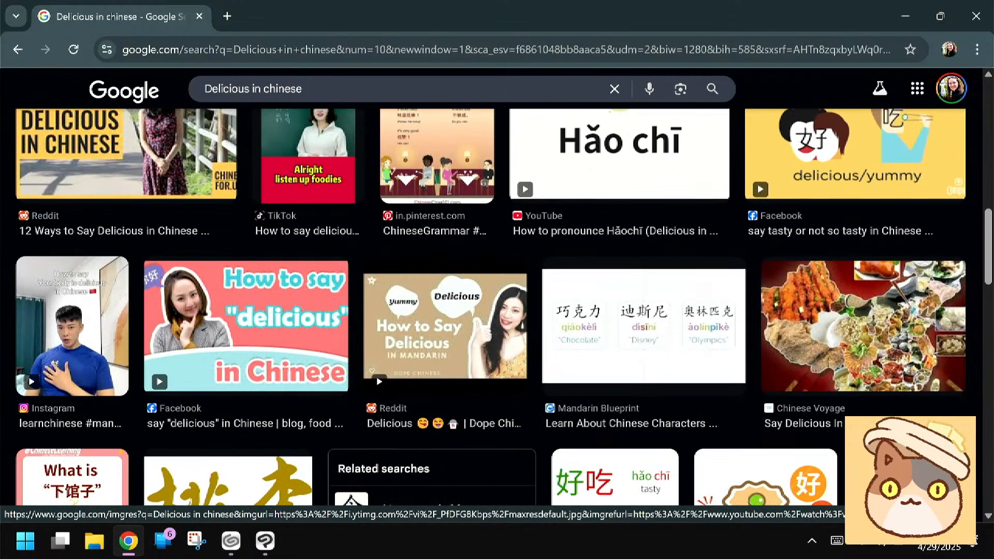
scroll(497, 286, down, 3)
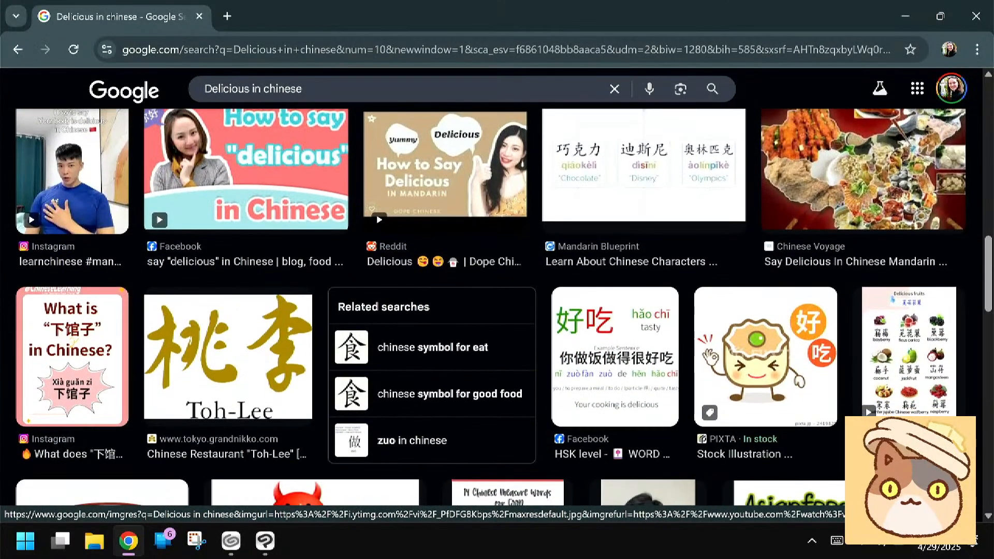
scroll(490, 306, up, 8)
scroll(490, 306, up, 5)
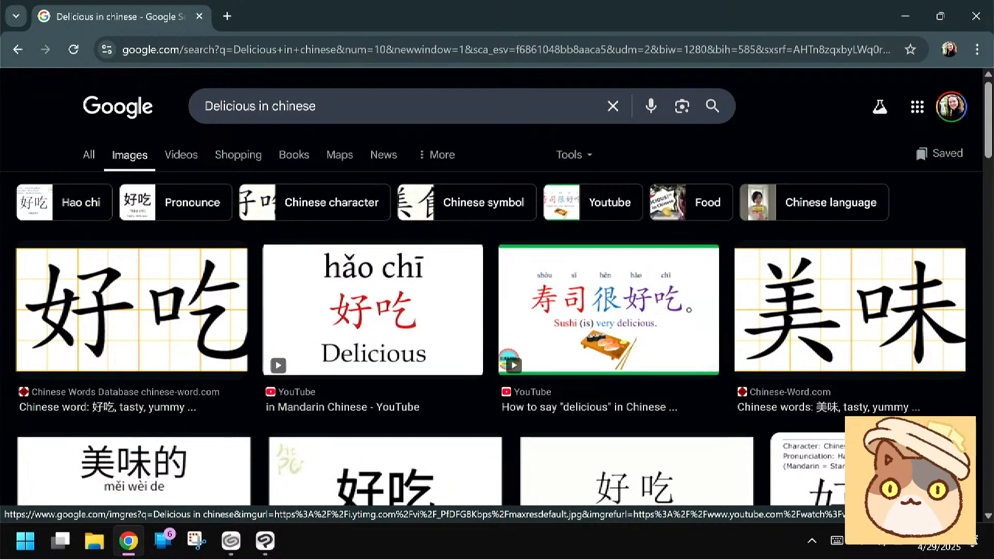
Replace the image search term with "Hao he" and run the search
click(368, 110)
click(837, 541)
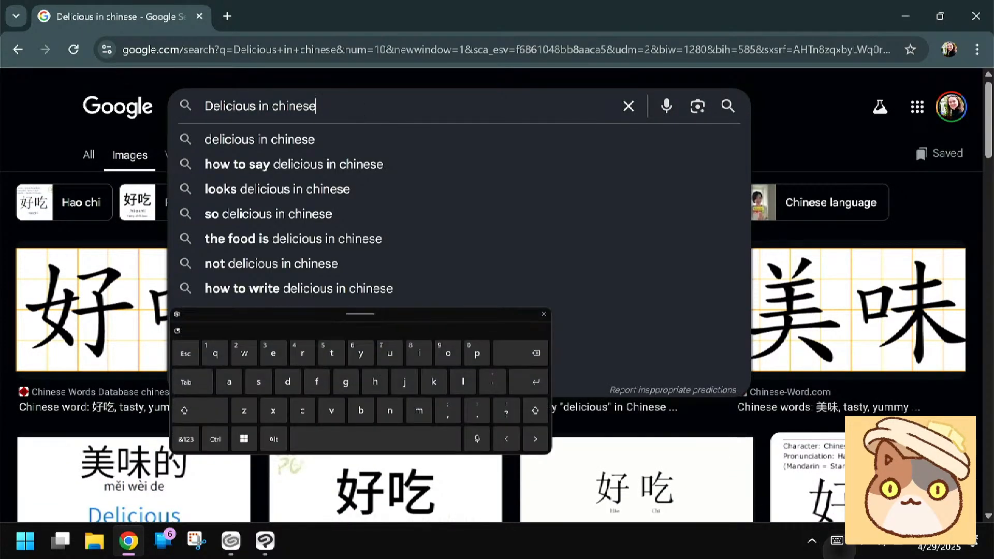
click(516, 350)
click(516, 350)
text(Hao he)
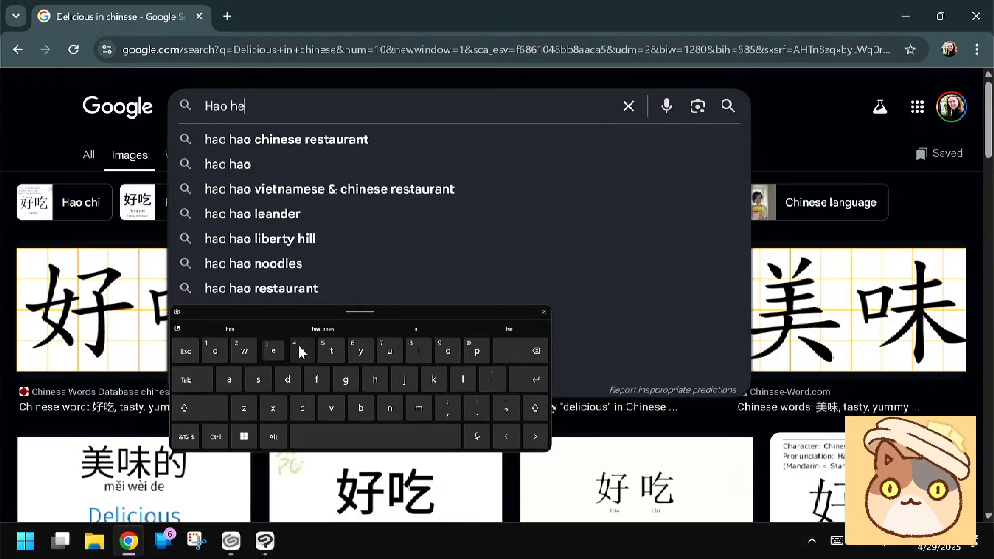
click(526, 380)
click(544, 311)
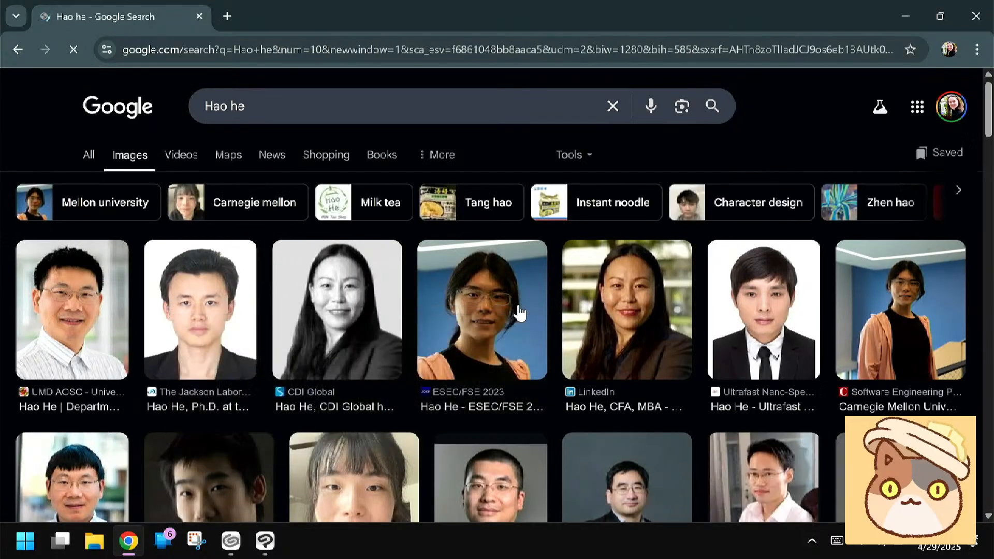
Check the "Hao he" image results and refine the search to "Hao he word"
scroll(519, 313, down, 3)
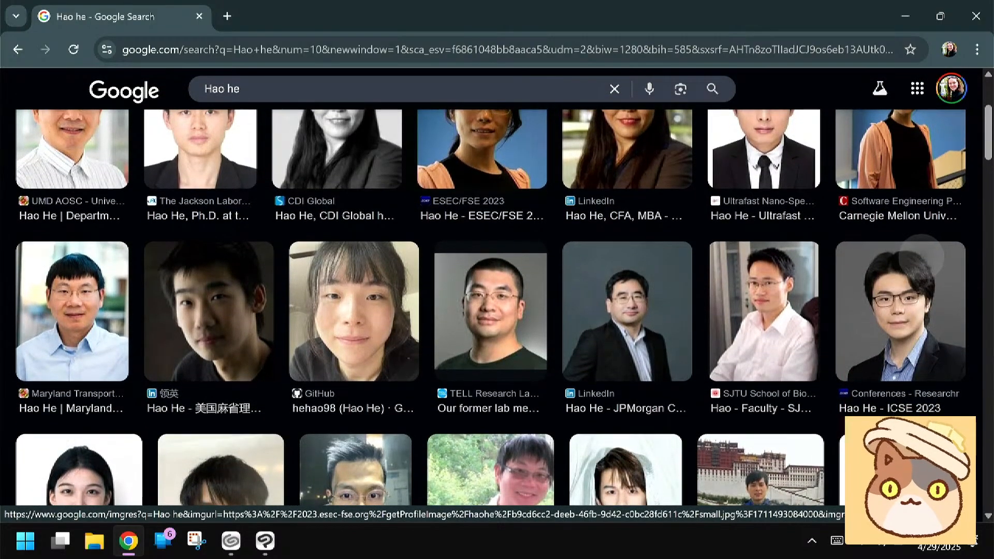
scroll(519, 313, up, 3)
click(281, 105)
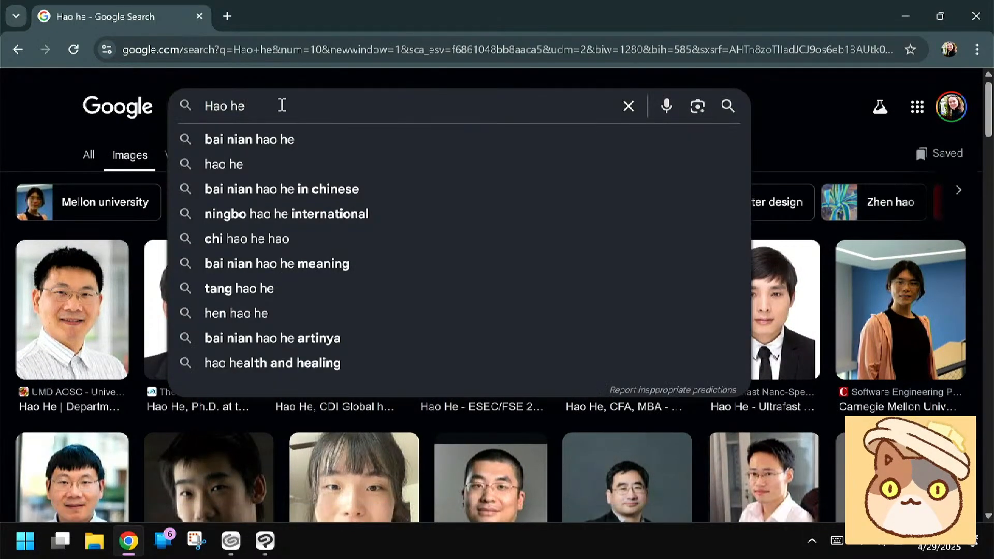
click(836, 540)
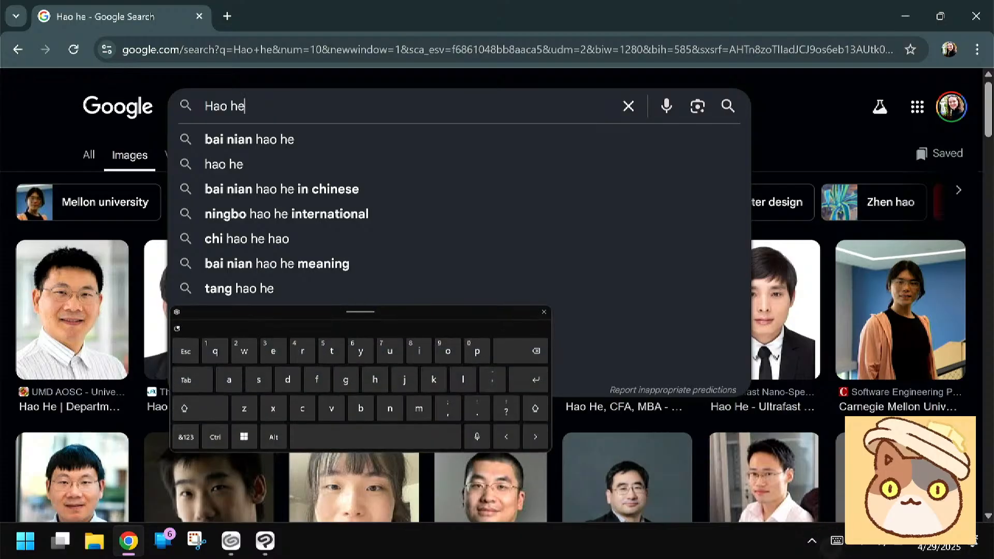
click(362, 437)
click(244, 350)
click(449, 351)
click(302, 351)
click(287, 380)
click(528, 379)
click(543, 312)
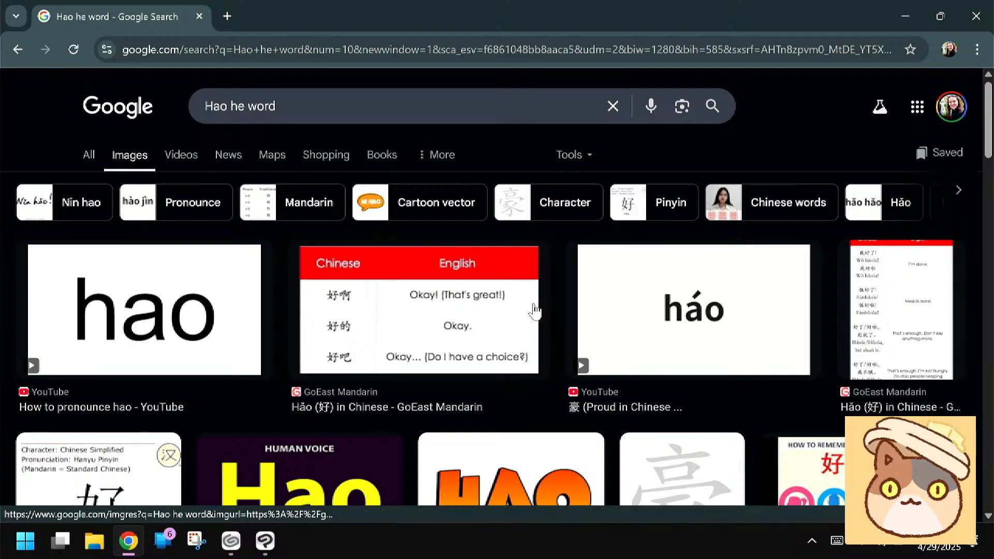
Look through the "Hao he word" image results for Chinese character and lettering references, and return to the start of the results
scroll(419, 311, down, 1)
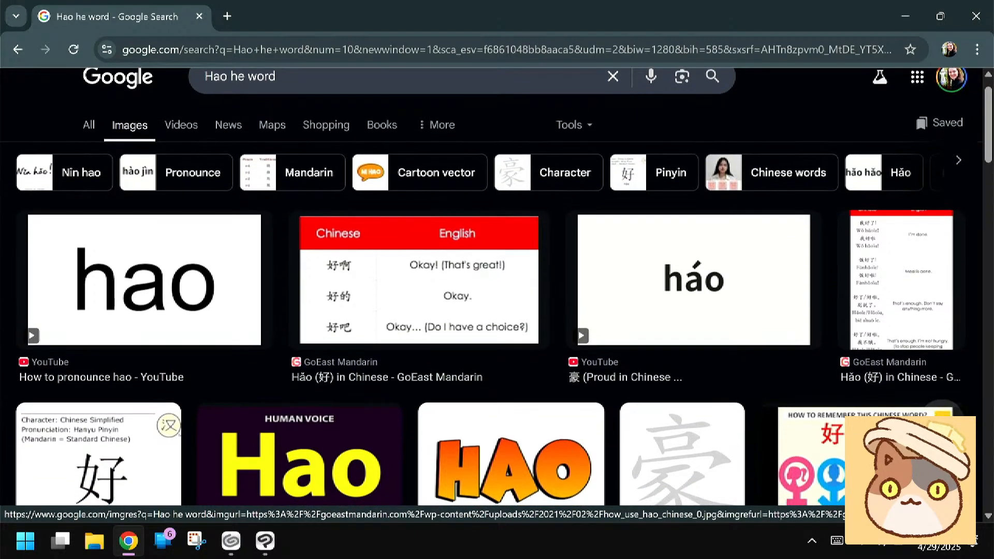
scroll(497, 285, down, 2)
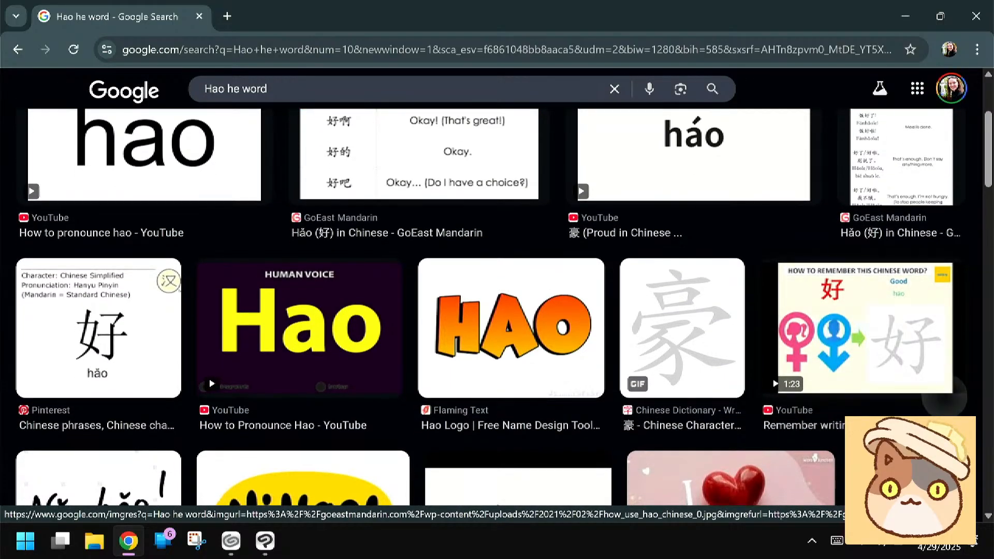
scroll(943, 396, down, 1)
scroll(943, 386, down, 2)
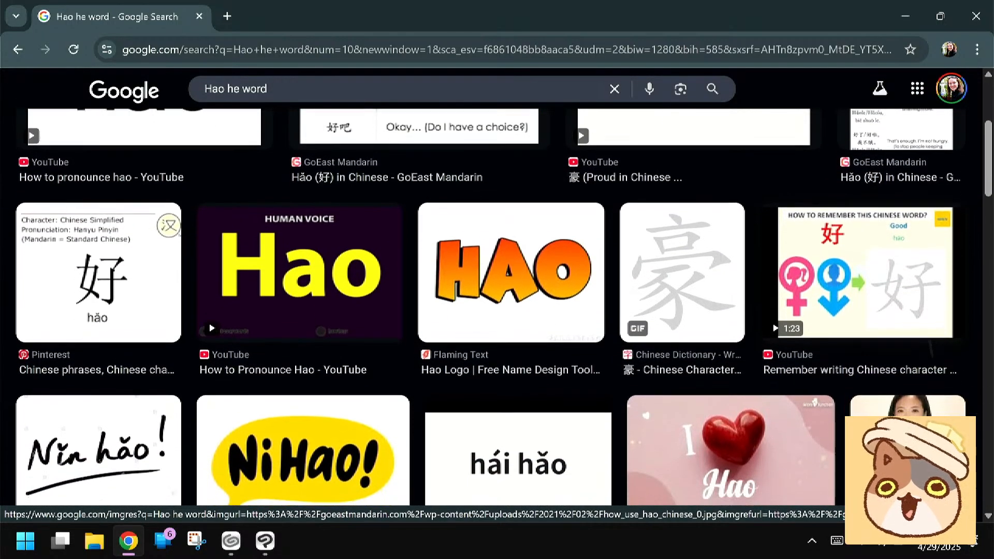
scroll(943, 386, down, 1)
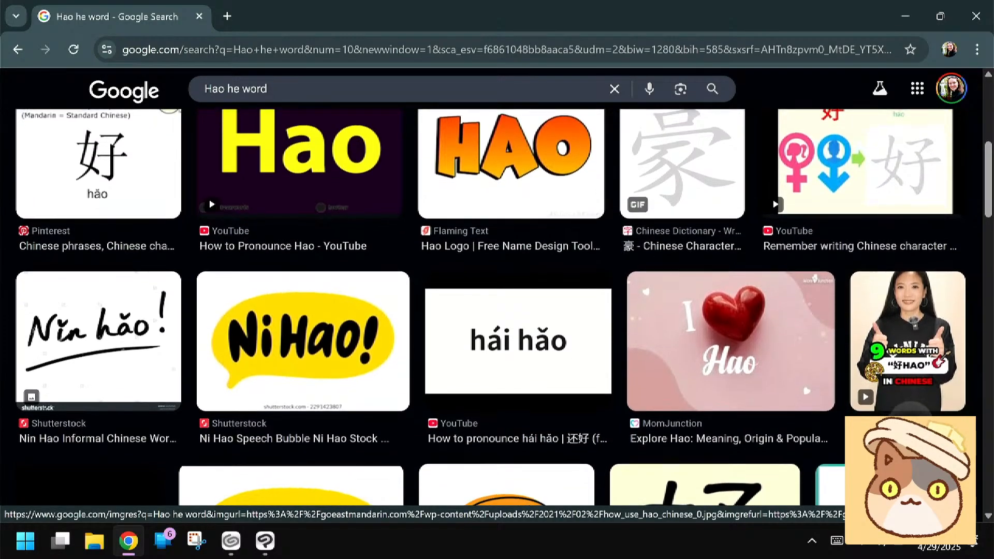
scroll(943, 386, down, 3)
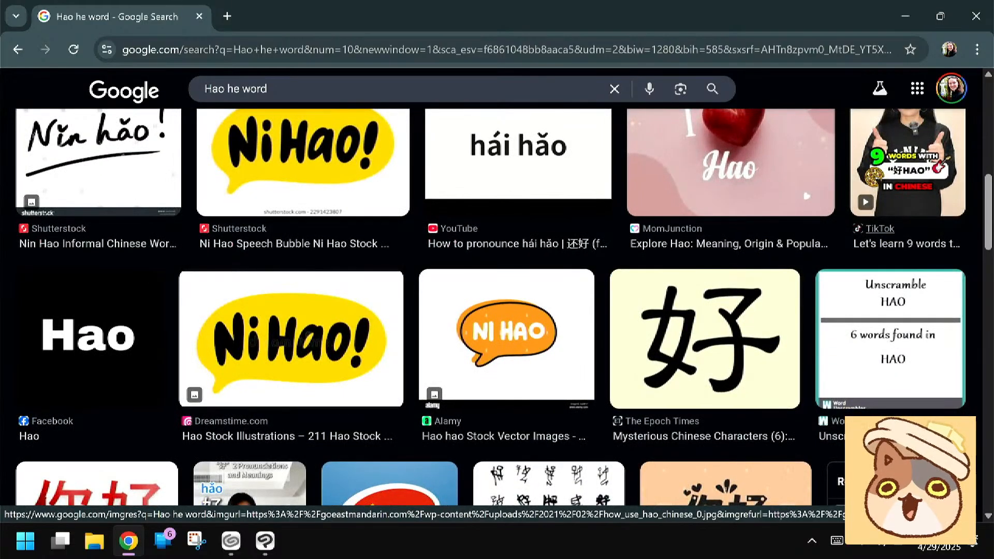
scroll(943, 386, down, 2)
scroll(496, 310, down, 1)
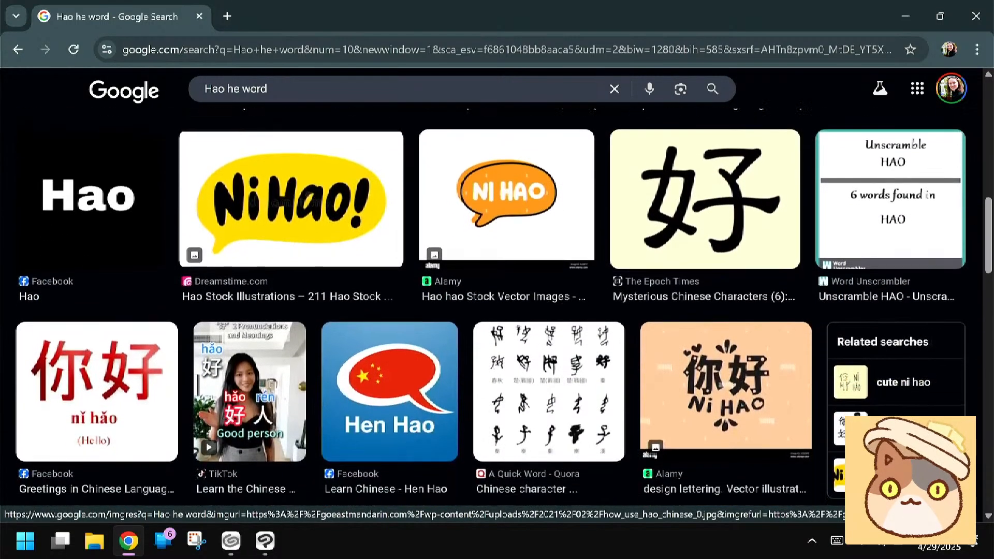
scroll(497, 311, down, 1)
scroll(497, 311, down, 5)
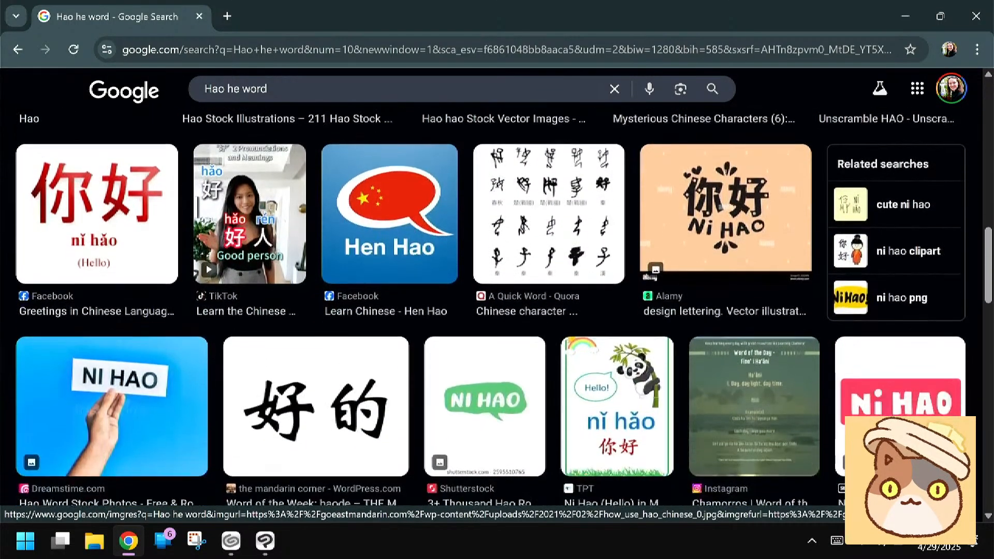
scroll(497, 310, down, 6)
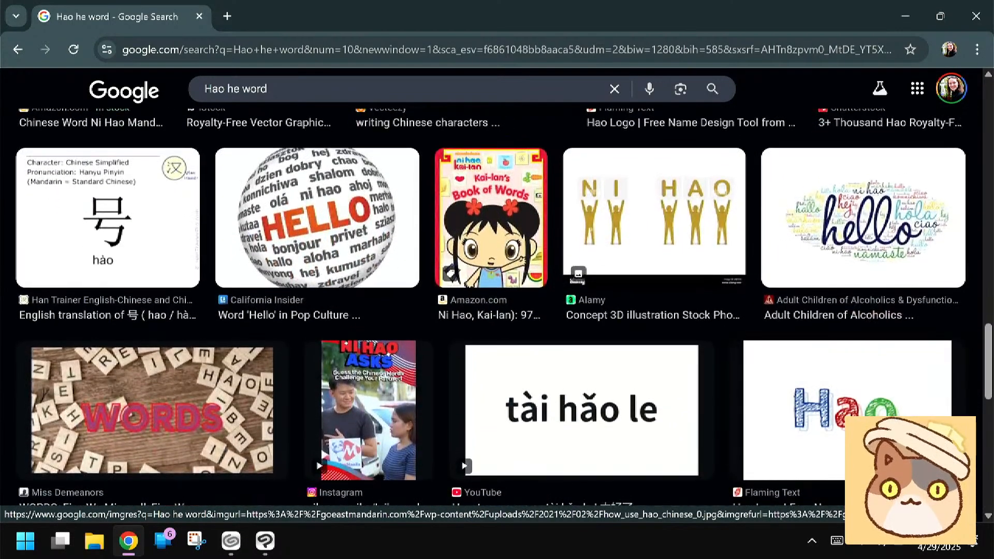
scroll(497, 310, down, 3)
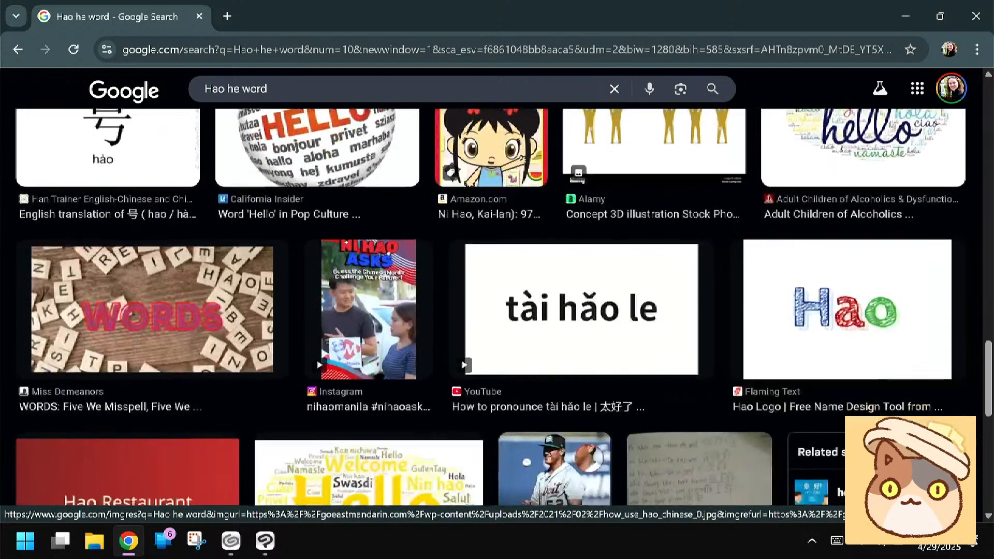
scroll(497, 310, up, 8)
scroll(497, 311, up, 10)
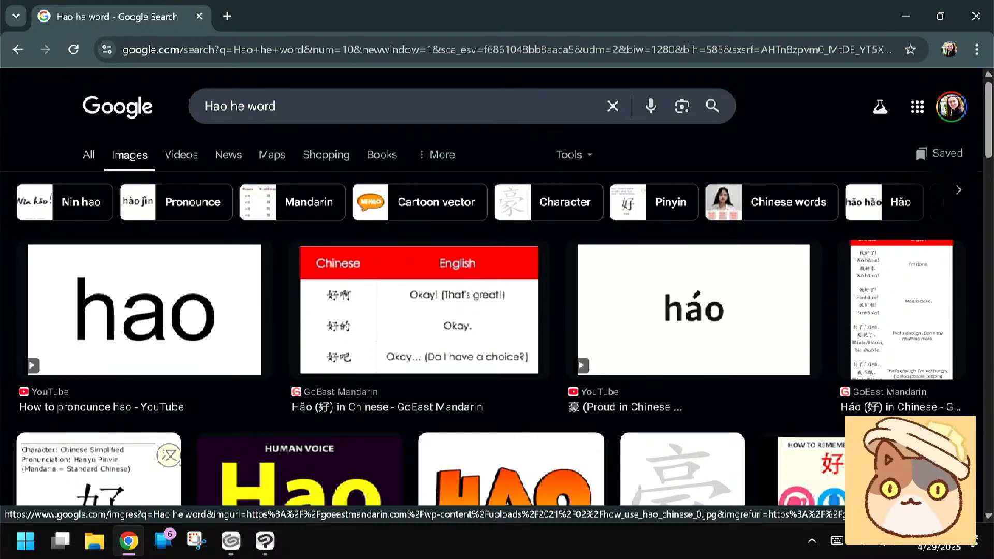
Switch to the CLIP STUDIO launcher and open the "Dino Adoption" work from the Dino Rescue label in PAINT
click(897, 19)
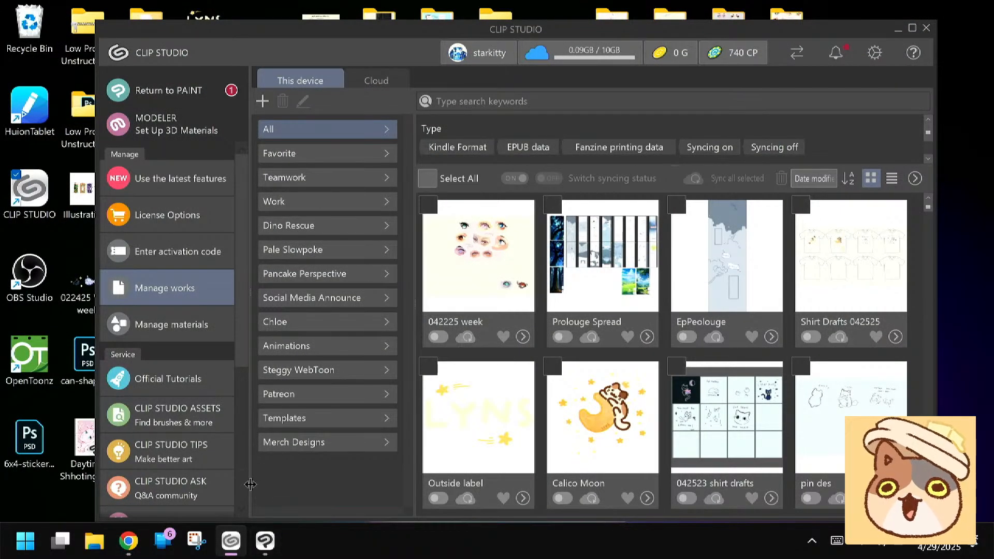
click(273, 233)
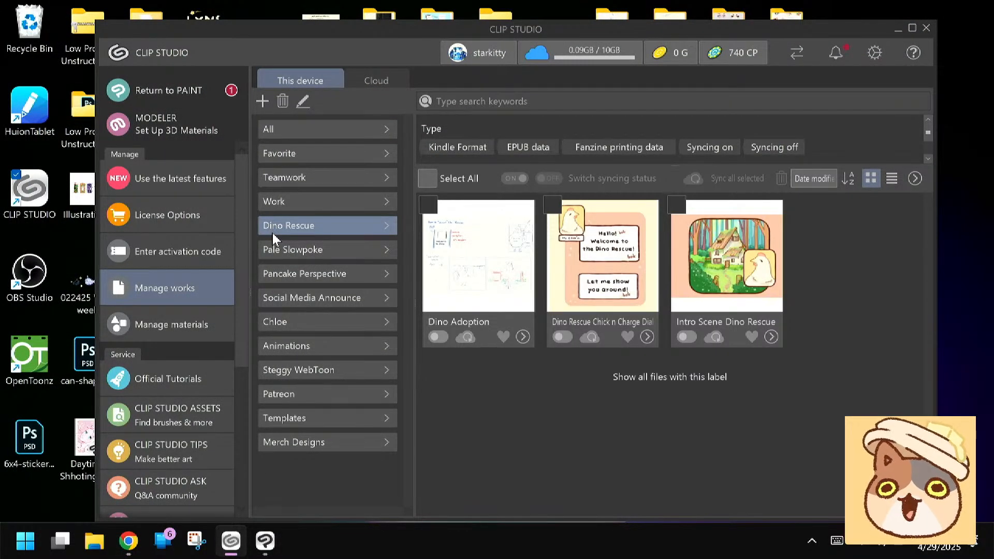
click(522, 337)
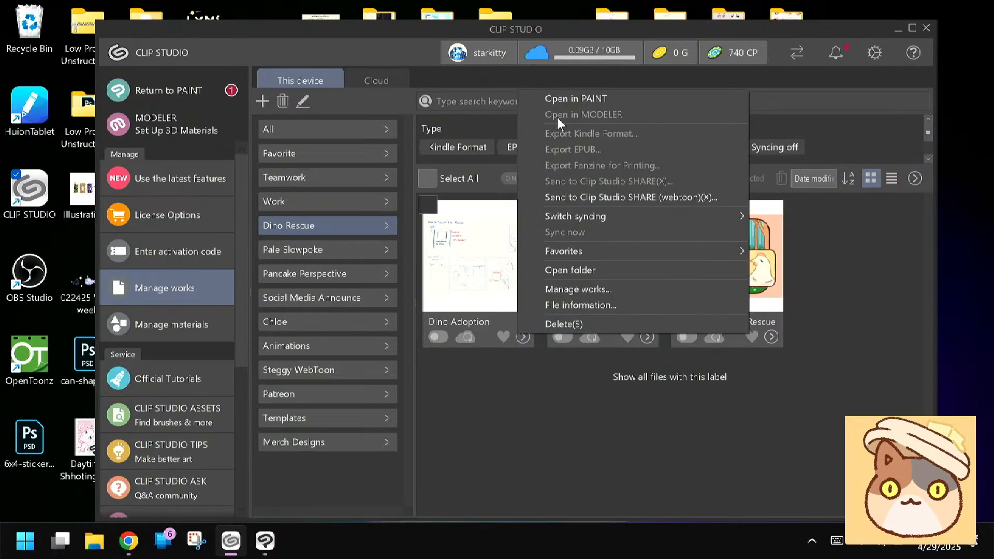
click(557, 99)
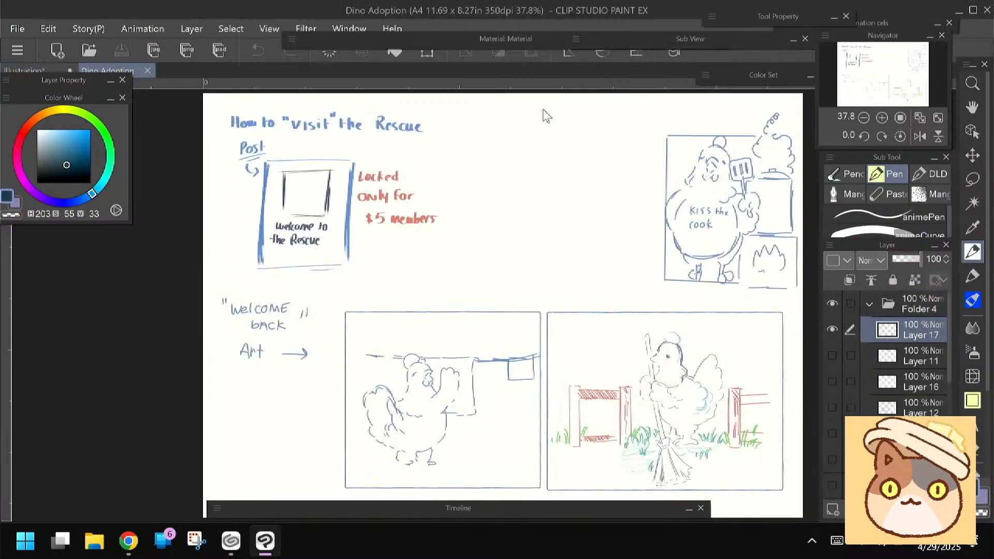
Show Layer 11 in Folder 4 of the Dino Adoption document
drag(542, 110, 503, 92)
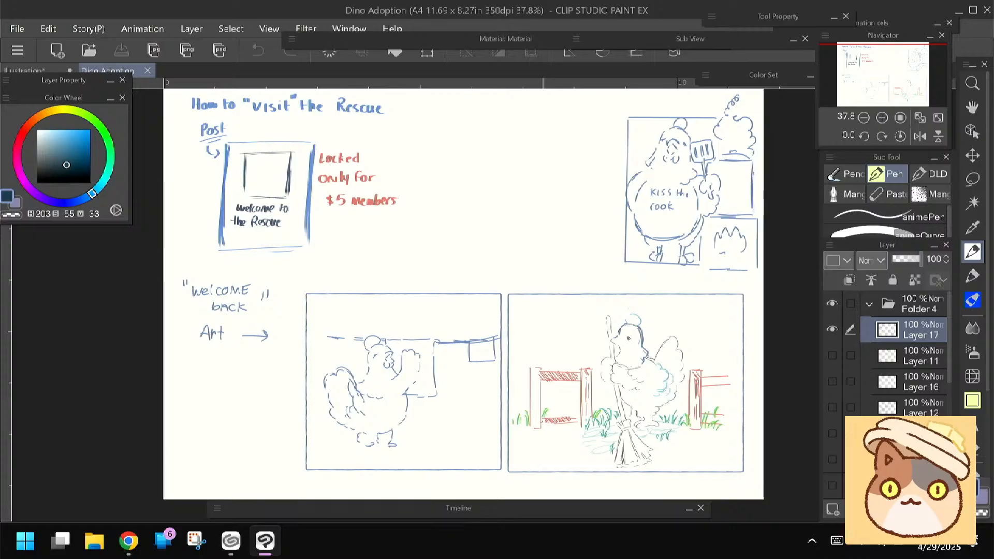
click(832, 355)
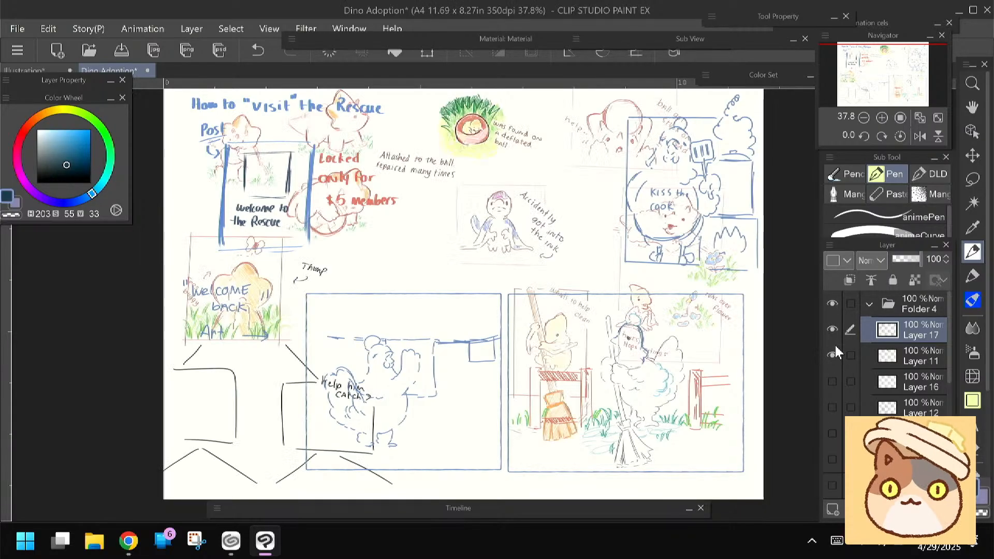
Hide Folder 4 in the Dino Adoption document and return to the Illustration document
click(832, 330)
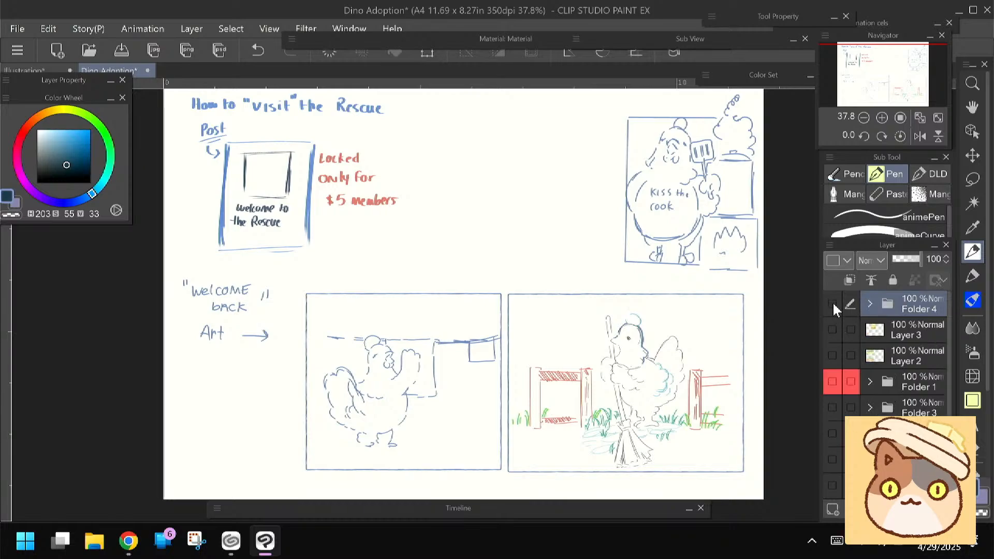
click(27, 70)
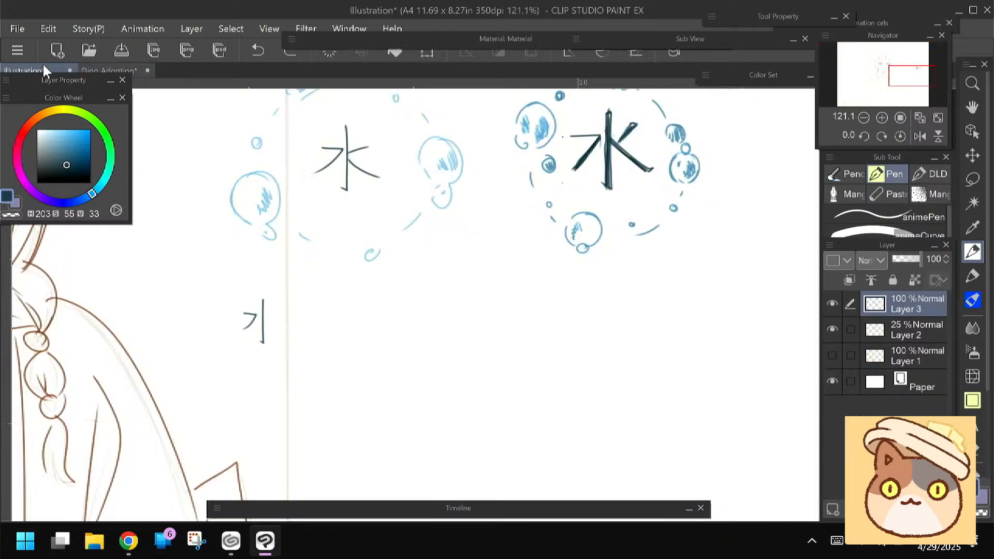
Merge Layer 3 into Layer 2 and shift the combined artwork slightly up and to the right on the page
scroll(383, 379, down, 7)
drag(383, 379, 587, 331)
key(ctrl+e)
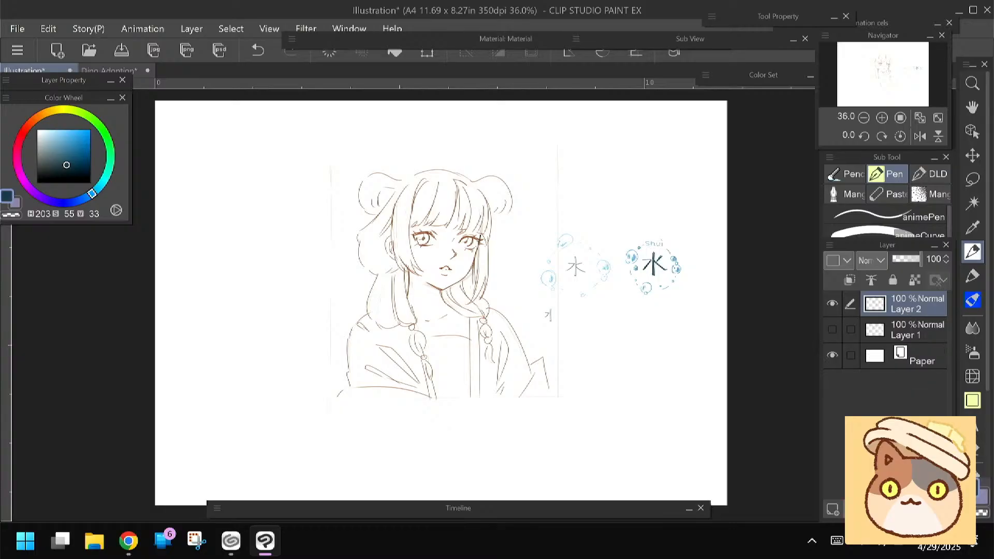
key(ctrl+t)
drag(355, 384, 375, 354)
key(Return)
Lasso the finished bubble-ringed 水 emblem and move it up into the page's upper-right corner
key(l)
mouse_move(662, 201)
mouse_down()
mouse_move(634, 228)
mouse_move(688, 194)
mouse_move(665, 199)
mouse_up()
key(ctrl+t)
drag(657, 249, 635, 159)
click(618, 221)
Delete the rough 水 emblem beside the bust and erase the leftover partial character below it
mouse_move(608, 196)
mouse_down()
mouse_move(640, 233)
mouse_move(601, 278)
mouse_move(560, 264)
mouse_move(595, 196)
mouse_up()
key(Delete)
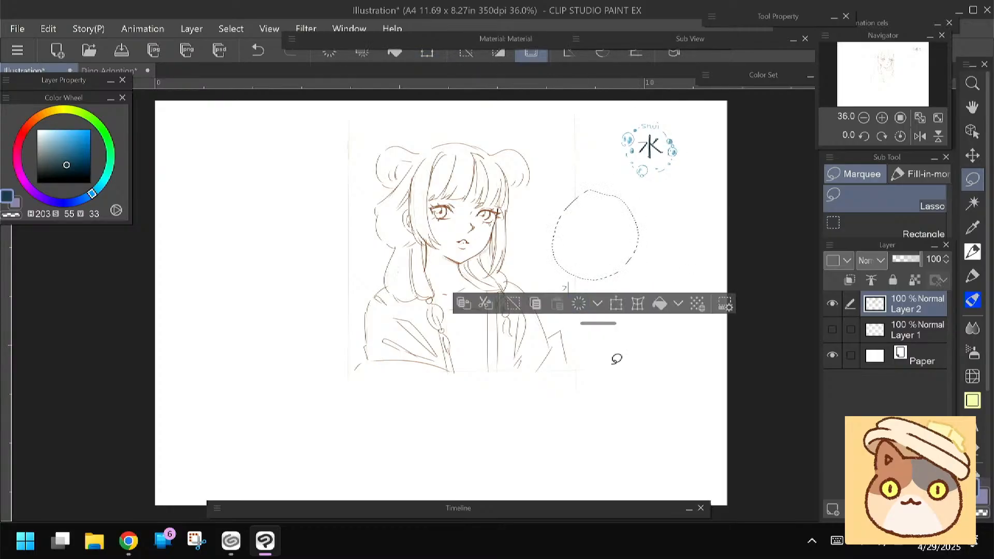
key(ctrl+d)
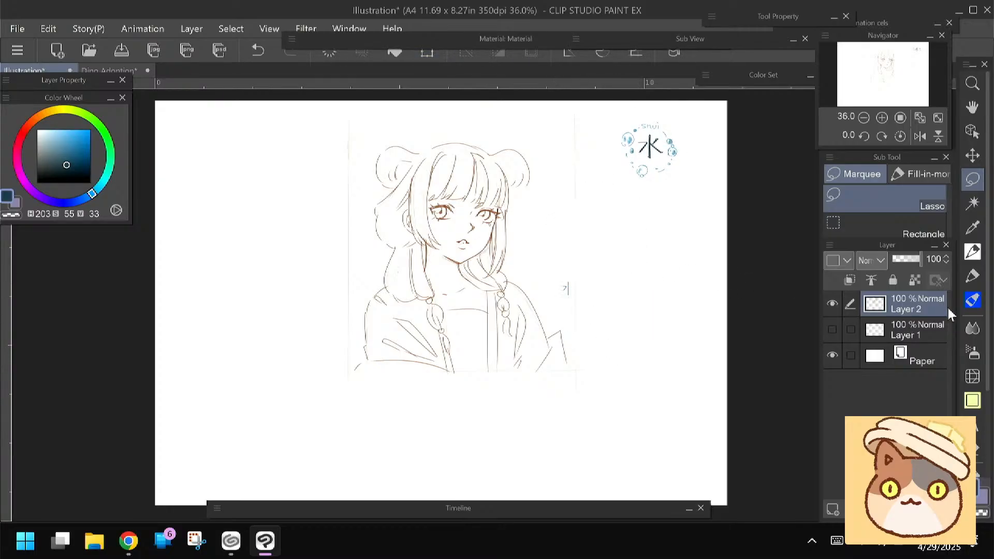
click(971, 278)
key(e)
drag(558, 282, 565, 298)
key(p)
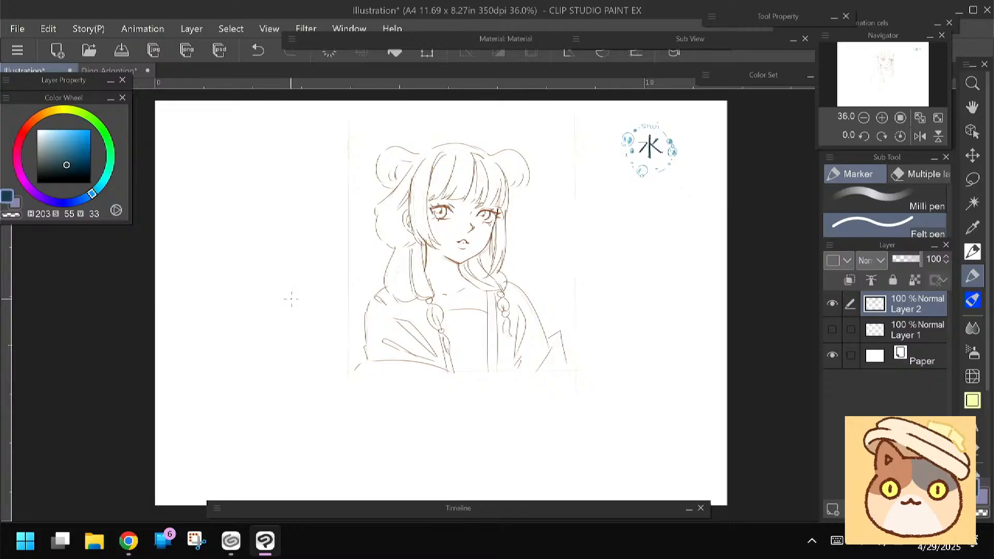
Switch to the Pen tool and sample the brown of the bust's line art as the drawing colour
key(space)
drag(296, 319, 320, 315)
key(space)
click(970, 252)
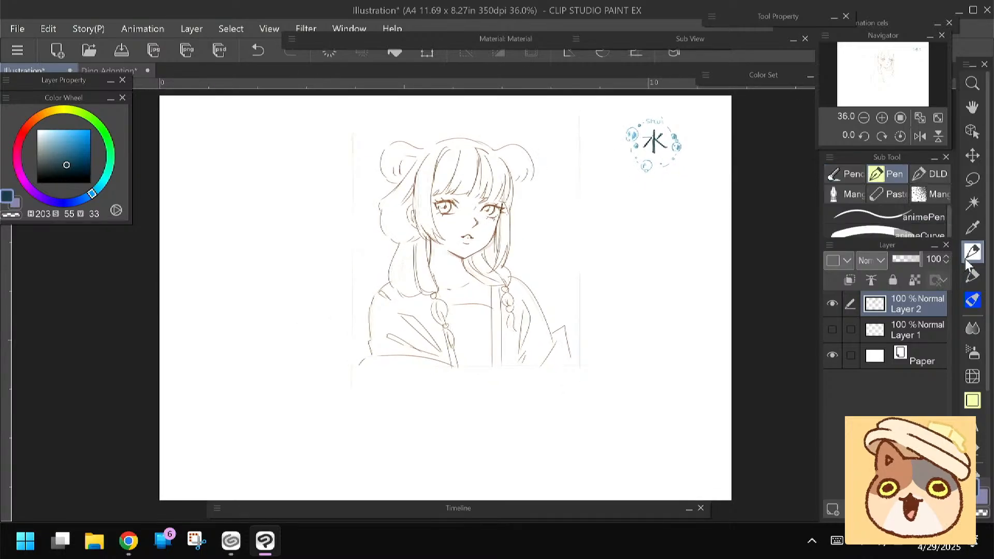
scroll(290, 208, up, 3)
key(space)
drag(289, 208, 377, 239)
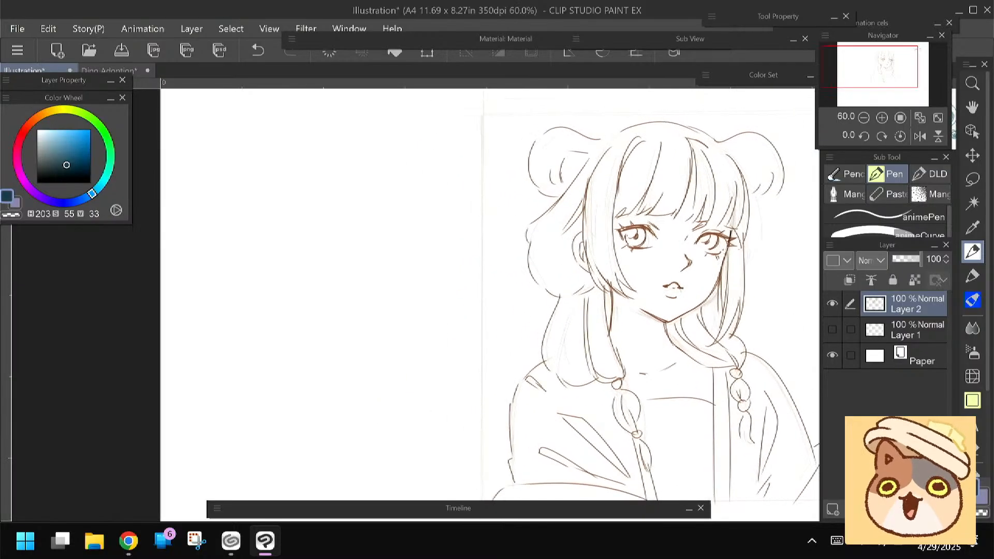
alt+click(641, 226)
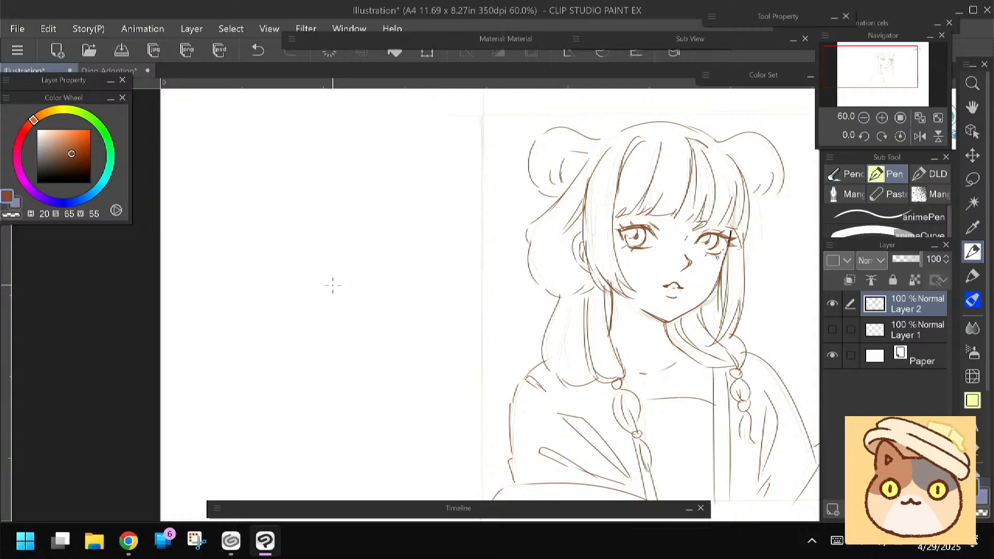
drag(381, 335, 462, 341)
click(76, 160)
drag(451, 196, 458, 178)
key(ctrl+z)
drag(380, 224, 404, 222)
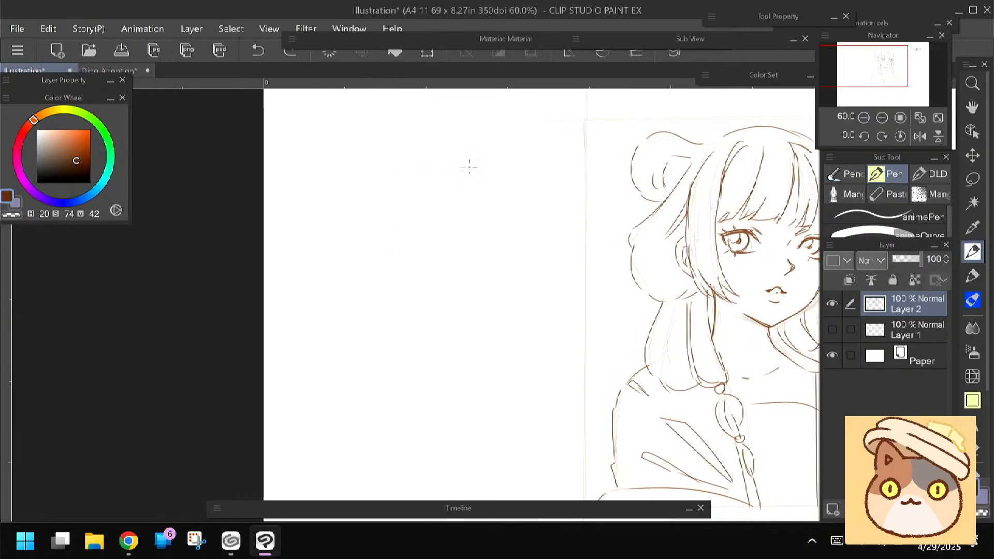
Set the colour to light tan (H 20, S 35, V 87) and sketch a new head outline in the blank area left of the bust
click(56, 136)
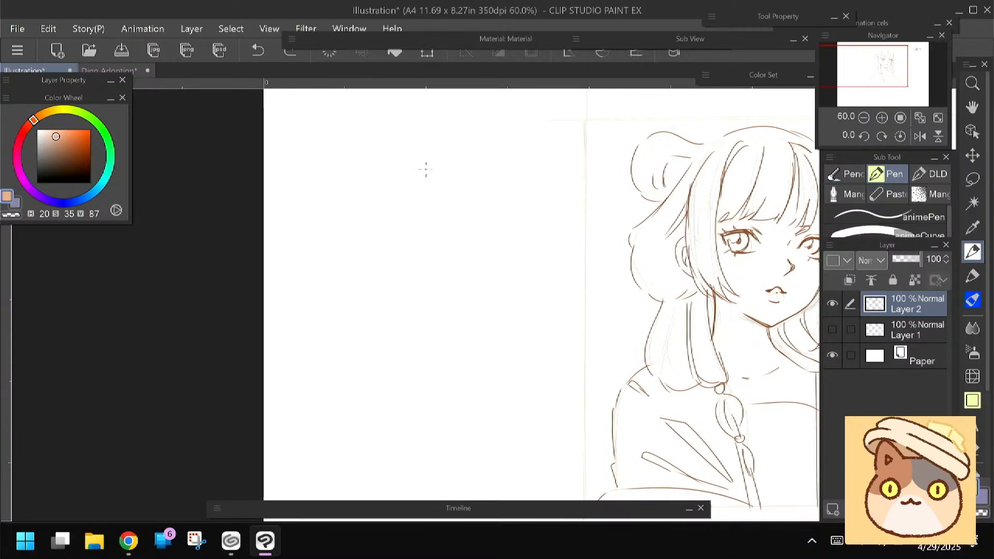
drag(463, 165, 393, 154)
drag(455, 158, 487, 264)
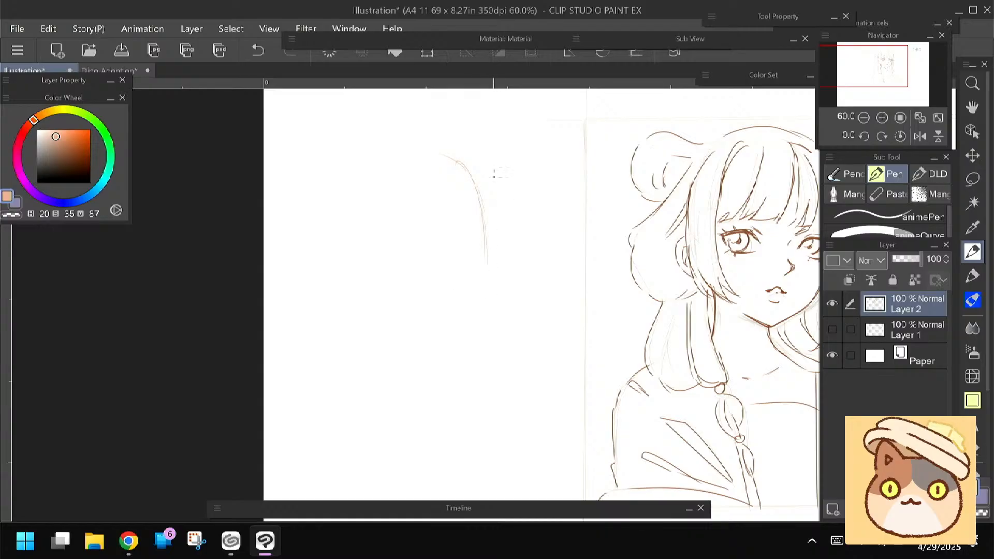
mouse_move(468, 178)
mouse_down()
mouse_move(486, 260)
mouse_move(458, 298)
mouse_up()
drag(383, 278, 398, 298)
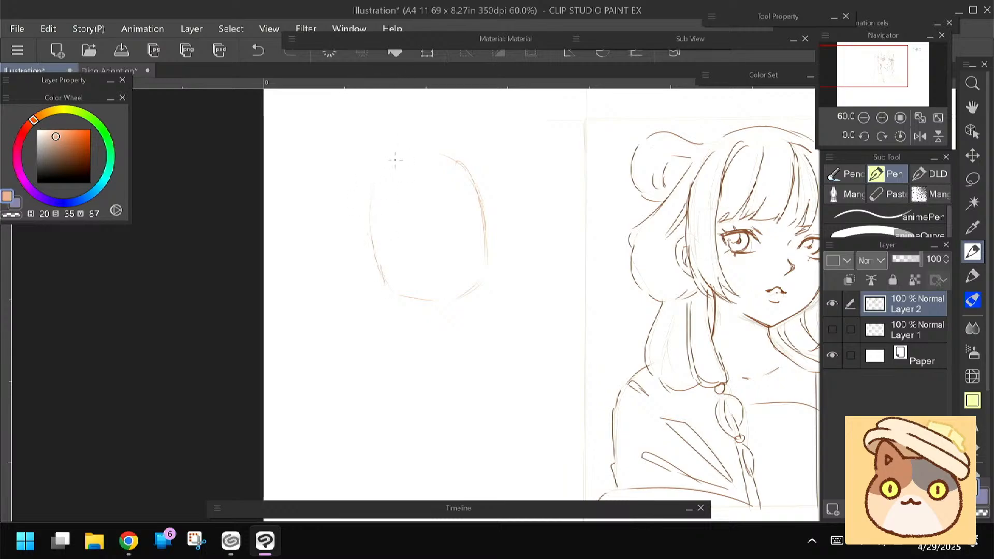
Sketch two pointed animal ears on the new head and the outer curve of the hair behind the face
drag(362, 165, 341, 197)
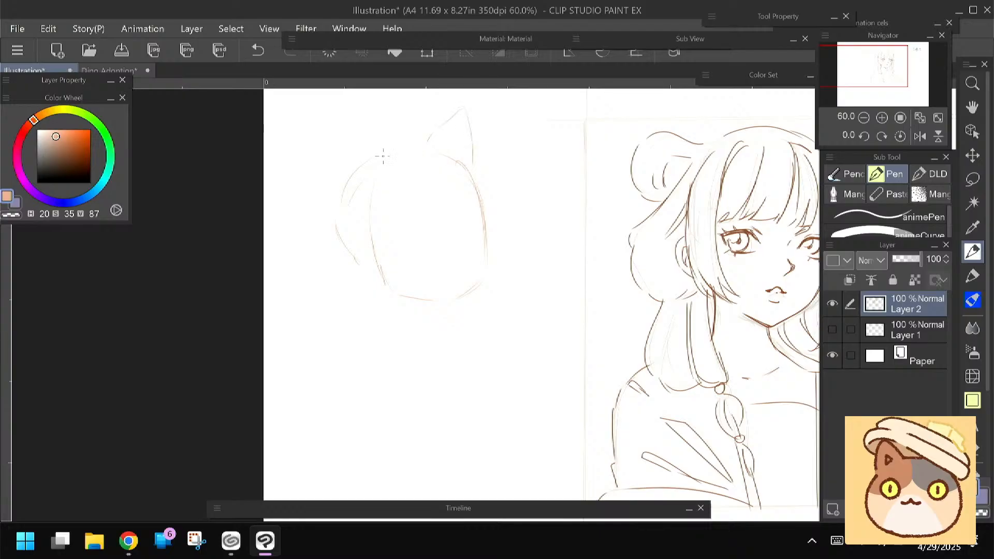
drag(383, 154, 361, 138)
drag(355, 264, 362, 261)
Rough in the forehead line, bangs, side locks and flicked hair ends, and add an open mouth with clenched teeth
drag(480, 206, 382, 228)
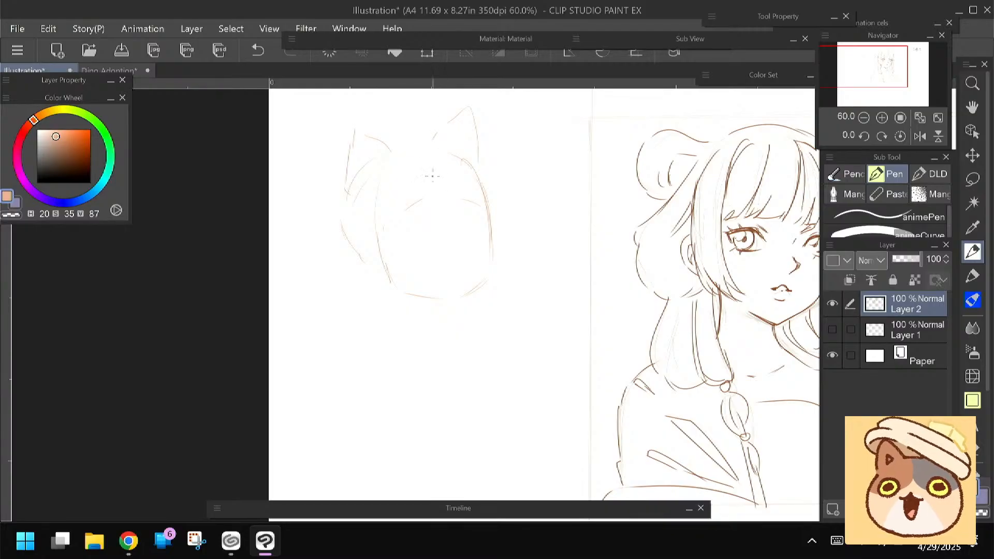
mouse_move(436, 164)
mouse_down()
mouse_move(468, 198)
mouse_move(462, 167)
mouse_move(473, 199)
mouse_up()
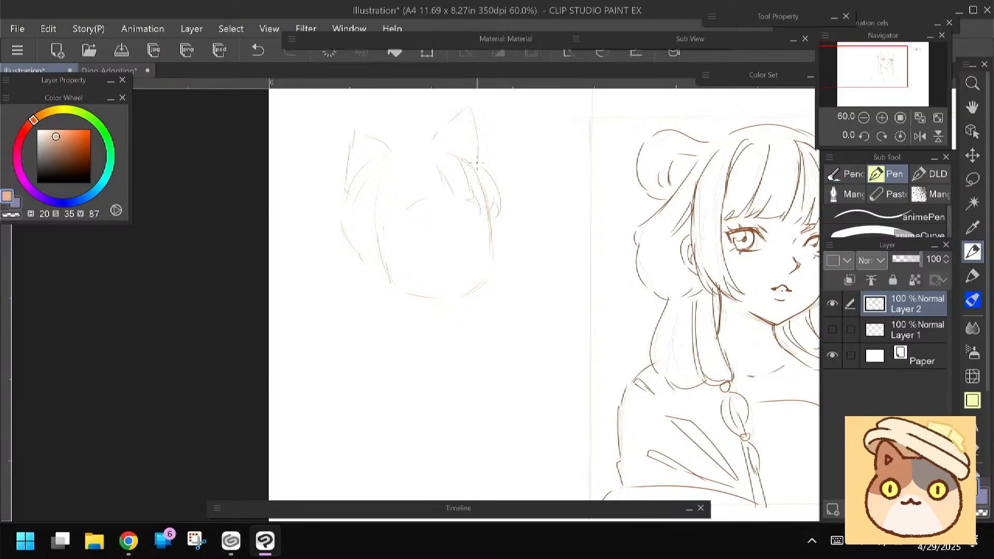
mouse_move(424, 182)
mouse_down()
mouse_move(424, 209)
mouse_move(414, 195)
mouse_move(387, 227)
mouse_move(385, 220)
mouse_move(385, 258)
mouse_move(389, 226)
mouse_move(417, 288)
mouse_up()
drag(365, 233, 372, 296)
drag(392, 321, 401, 309)
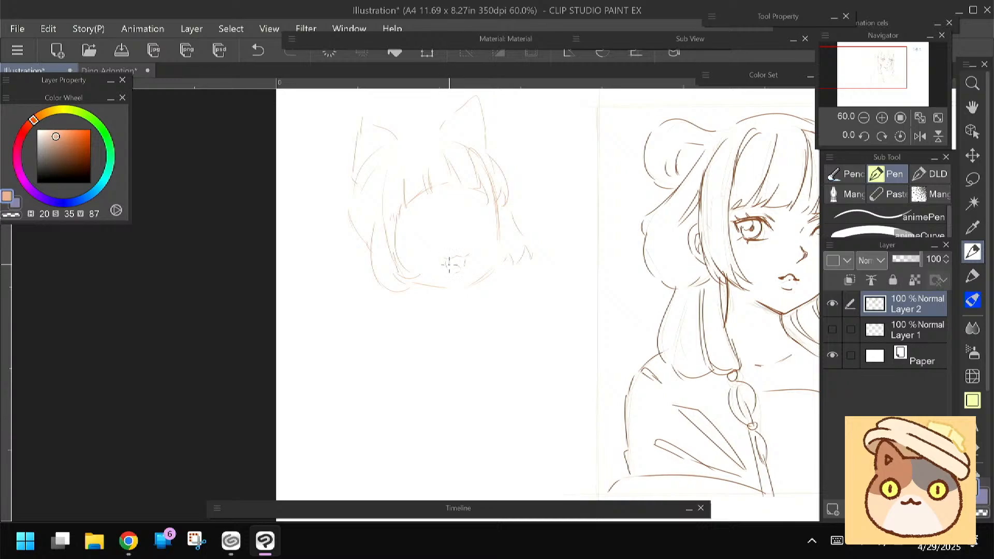
drag(403, 282, 405, 288)
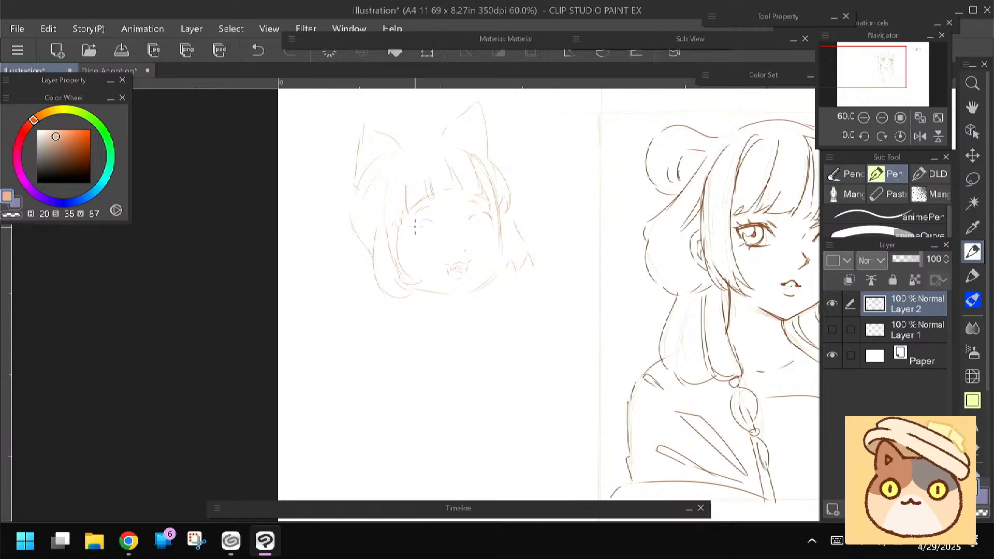
Sketch both wide eyes with upper lids, irises, narrow pupils and small lashes
scroll(389, 202, up, 2)
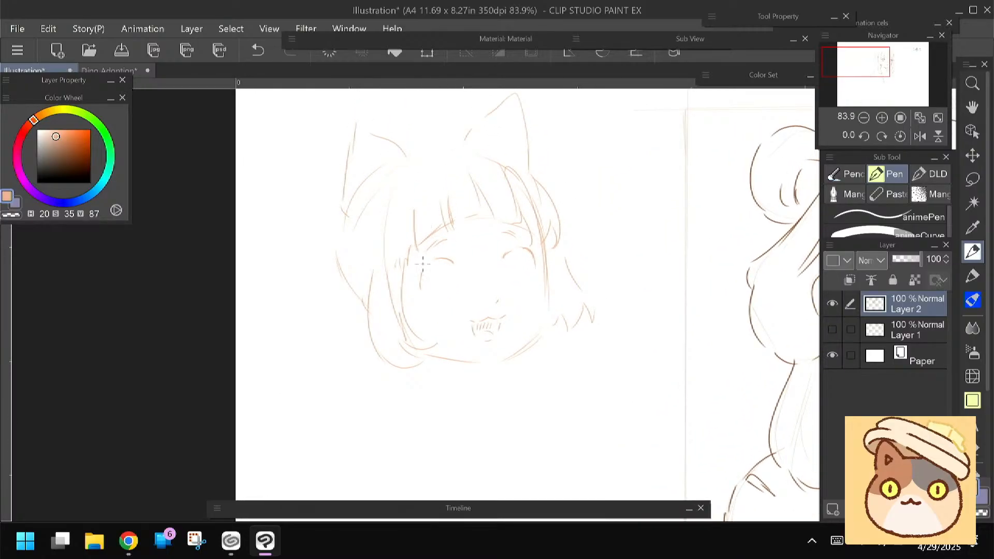
drag(416, 269, 418, 293)
mouse_move(503, 259)
mouse_down()
mouse_move(515, 251)
mouse_move(537, 270)
mouse_up()
drag(414, 275, 415, 291)
drag(516, 289, 523, 286)
drag(518, 254, 522, 273)
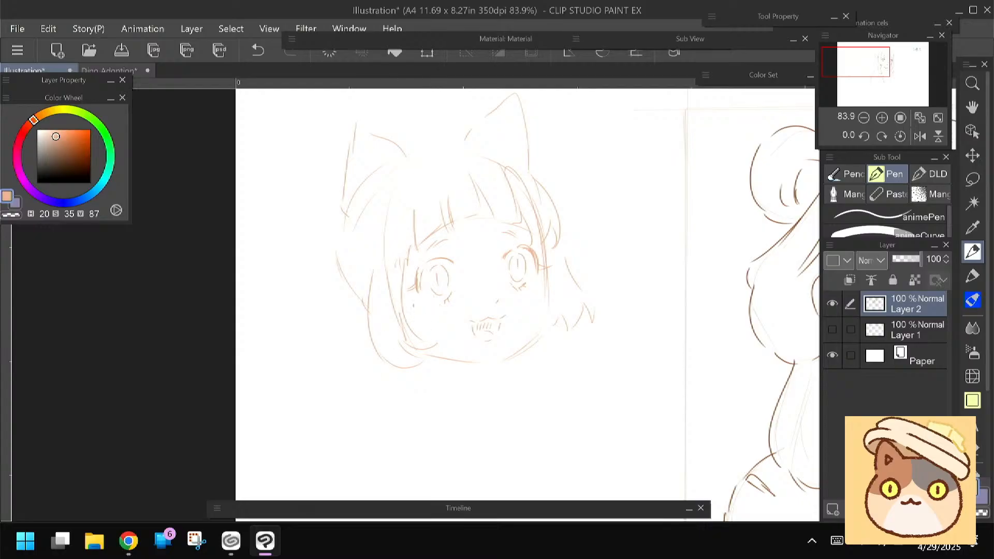
Letter "POISON?!" diagonally beside the eared head, with a row of short emphasis marks beneath it
drag(401, 252, 374, 260)
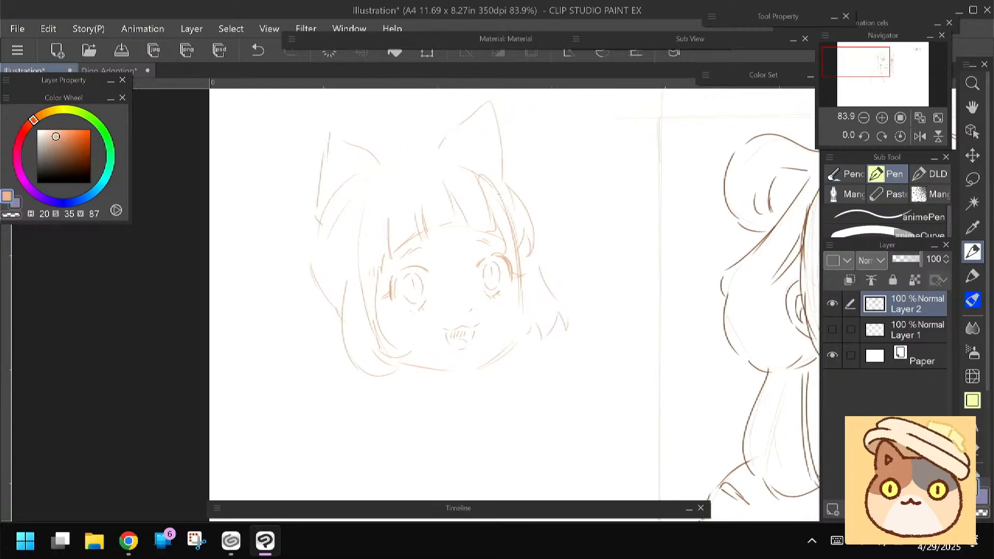
mouse_move(573, 193)
mouse_down()
mouse_move(569, 202)
mouse_move(617, 226)
mouse_up()
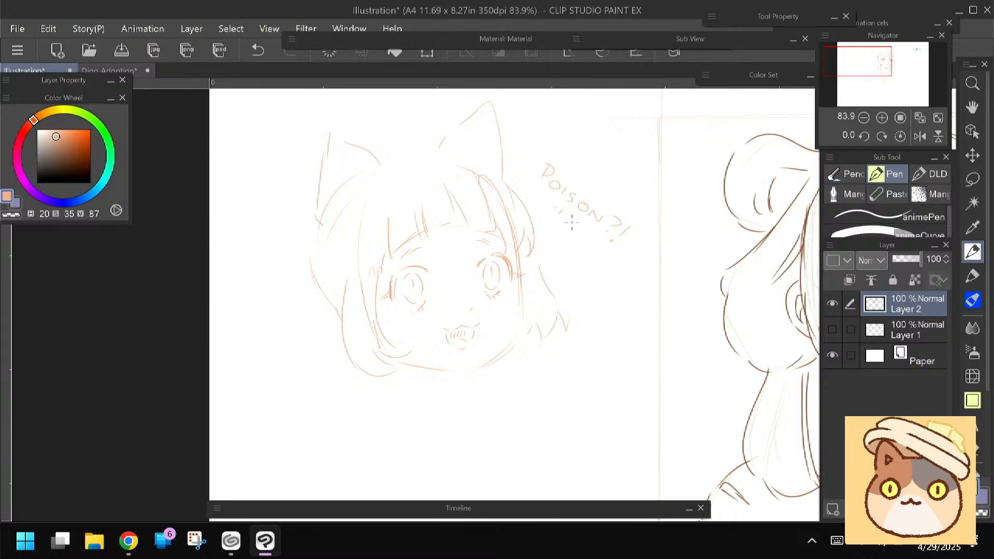
drag(361, 334, 379, 288)
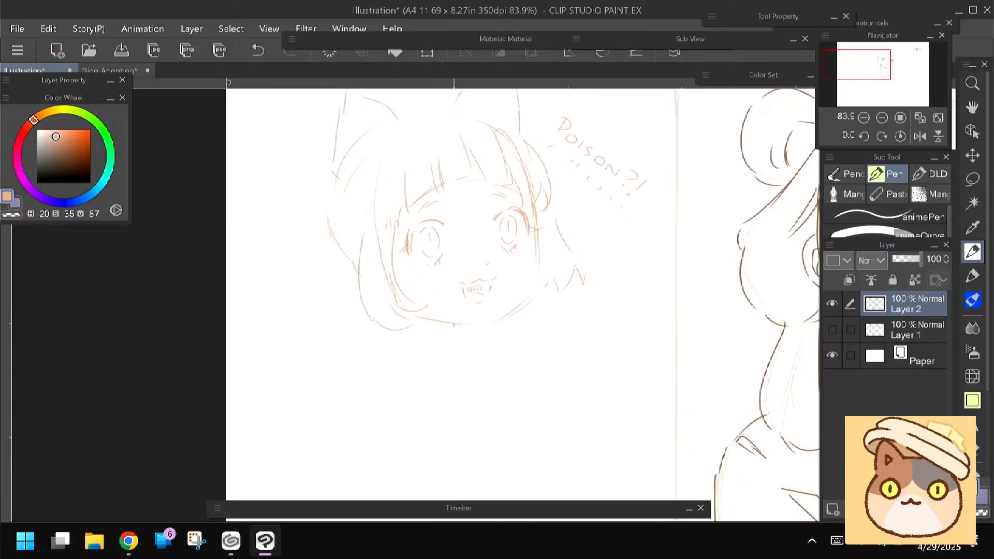
Sketch the shoulders and lower bust edge below the head, and a clenched hand raised in front of the chest
drag(425, 347, 433, 332)
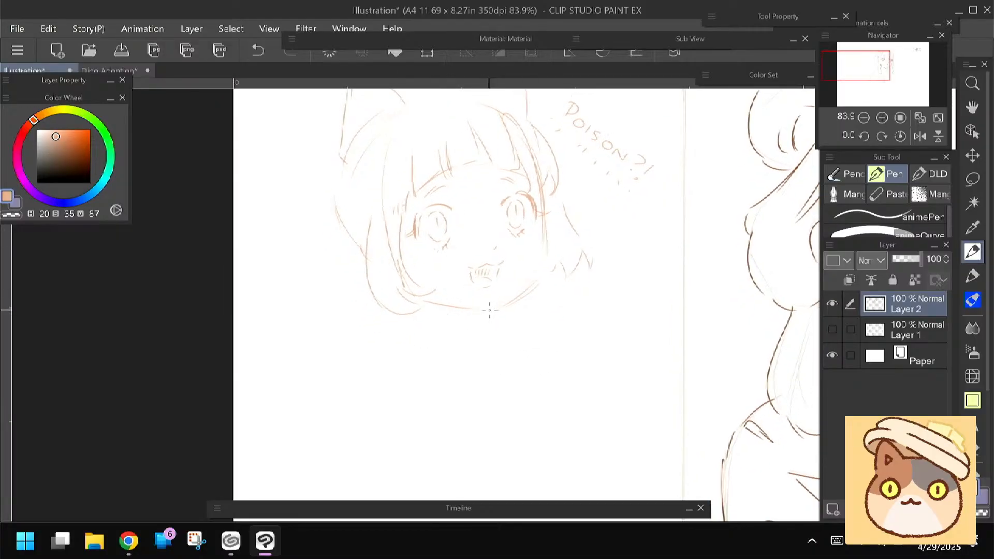
mouse_move(522, 308)
mouse_down()
mouse_move(552, 328)
mouse_move(572, 367)
mouse_up()
drag(428, 340, 387, 321)
drag(328, 375, 327, 393)
drag(332, 403, 435, 439)
mouse_move(571, 394)
mouse_down()
mouse_move(513, 434)
mouse_move(461, 444)
mouse_up()
drag(414, 346, 412, 344)
mouse_move(454, 446)
mouse_down()
mouse_move(418, 385)
mouse_move(452, 353)
mouse_move(499, 405)
mouse_move(494, 423)
mouse_move(483, 423)
mouse_move(489, 415)
mouse_move(501, 453)
mouse_up()
drag(425, 406, 460, 466)
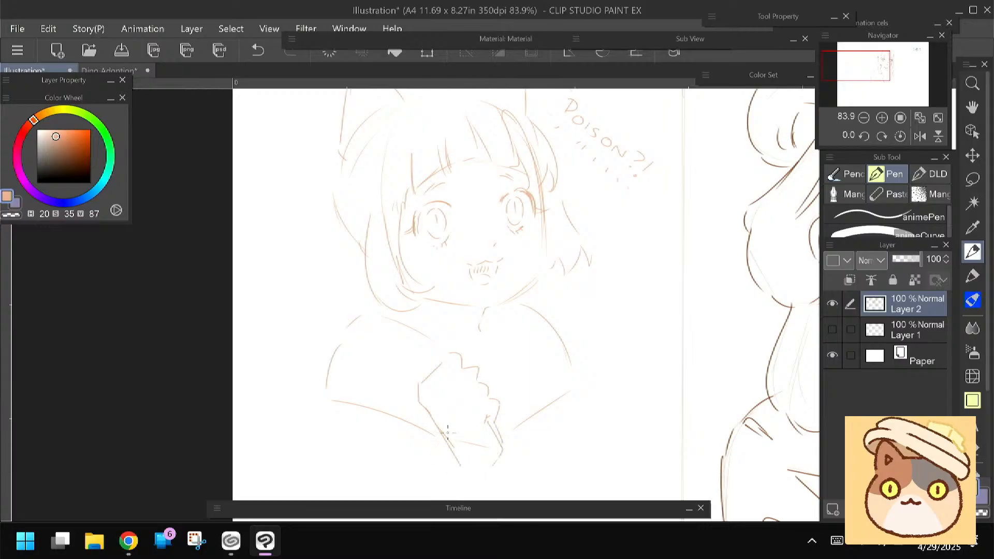
Sketch the second raised hand beside the first one and extend the collar opening below the chin
scroll(420, 363, down, 2)
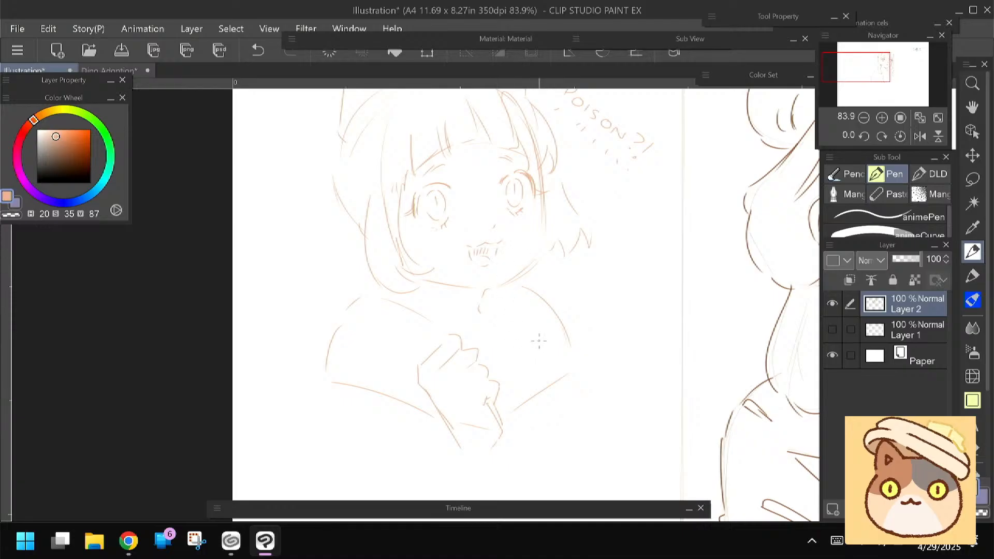
drag(542, 334, 551, 392)
drag(529, 331, 515, 326)
mouse_move(510, 386)
mouse_down()
mouse_move(537, 410)
mouse_move(525, 428)
mouse_move(543, 411)
mouse_move(521, 440)
mouse_move(497, 394)
mouse_up()
mouse_move(335, 412)
mouse_down()
mouse_move(341, 399)
mouse_move(342, 410)
mouse_up()
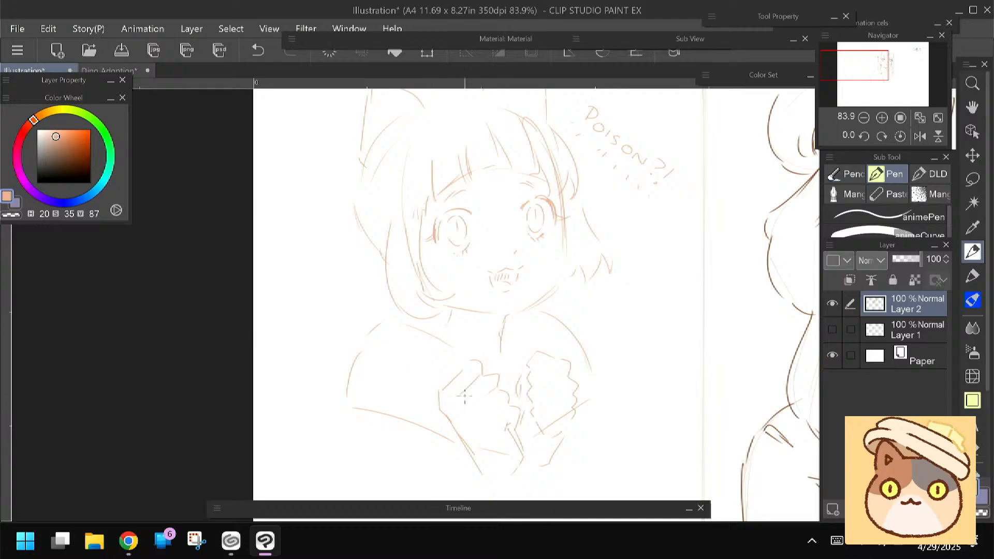
Strengthen the outlines of both pointed ears and draw the curved top of the head between them
drag(323, 349, 344, 401)
drag(384, 172, 380, 219)
drag(401, 123, 434, 163)
drag(413, 131, 436, 170)
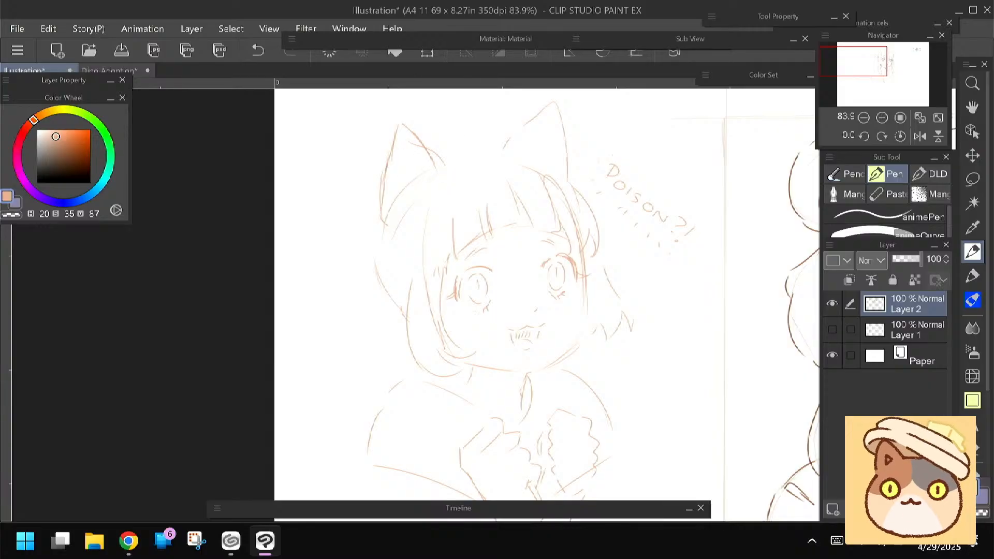
drag(430, 184, 429, 206)
drag(506, 166, 432, 177)
mouse_move(514, 159)
mouse_down()
mouse_move(552, 123)
mouse_move(564, 179)
mouse_up()
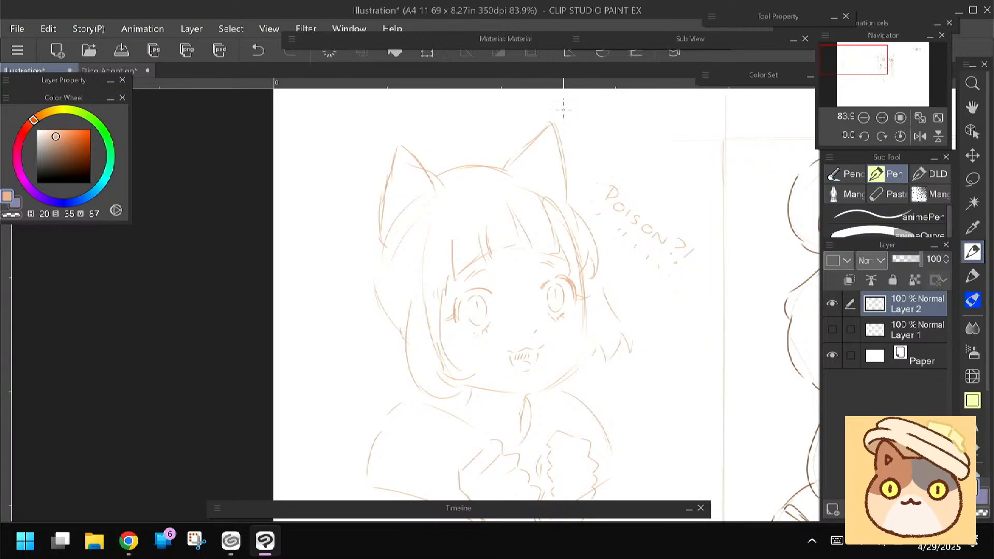
Add a rounded hair bun behind the head and long loose strands hanging down over the shoulder
drag(347, 312, 367, 291)
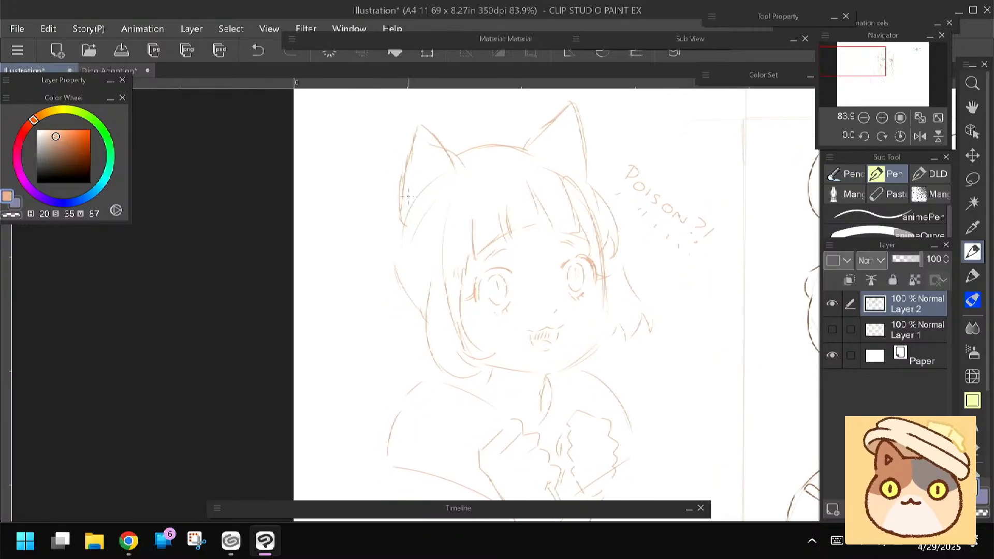
mouse_move(400, 232)
mouse_down()
mouse_move(429, 278)
mouse_move(395, 277)
mouse_up()
mouse_move(411, 276)
mouse_down()
mouse_move(417, 299)
mouse_move(390, 294)
mouse_move(400, 268)
mouse_move(375, 378)
mouse_up()
drag(420, 334, 406, 397)
drag(431, 306, 428, 371)
drag(389, 319, 375, 367)
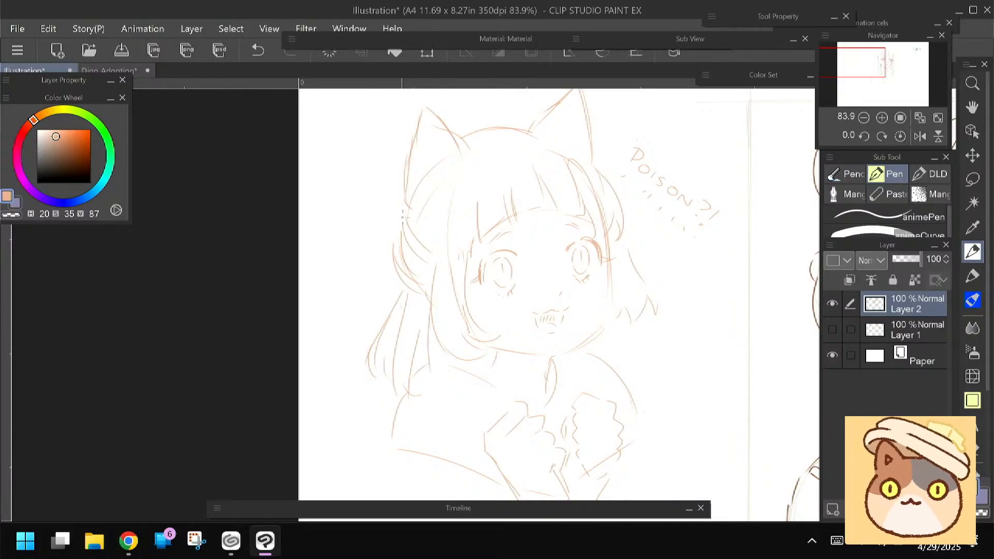
drag(402, 192, 382, 267)
drag(396, 200, 385, 246)
drag(363, 281, 350, 277)
Set the colour to dark brown (H 20, S 48, V 34) and line the central bangs, crown strands and far-side fringe
click(62, 164)
drag(500, 197, 504, 231)
drag(516, 177, 528, 237)
drag(524, 197, 547, 244)
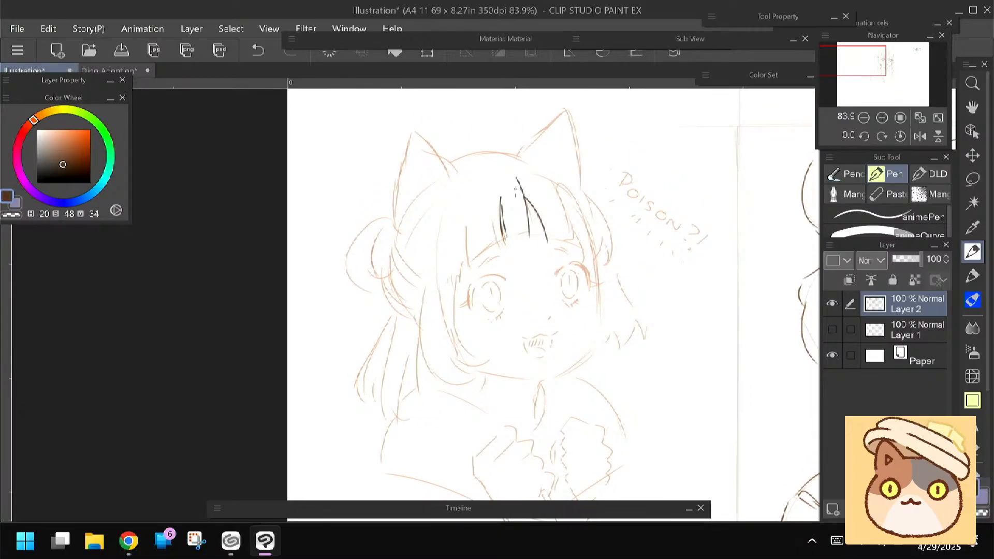
drag(489, 148, 539, 178)
drag(513, 150, 546, 178)
key(ctrl+z)
key(ctrl+z)
mouse_move(492, 152)
mouse_down()
mouse_move(548, 185)
mouse_move(571, 240)
mouse_up()
drag(555, 198, 564, 241)
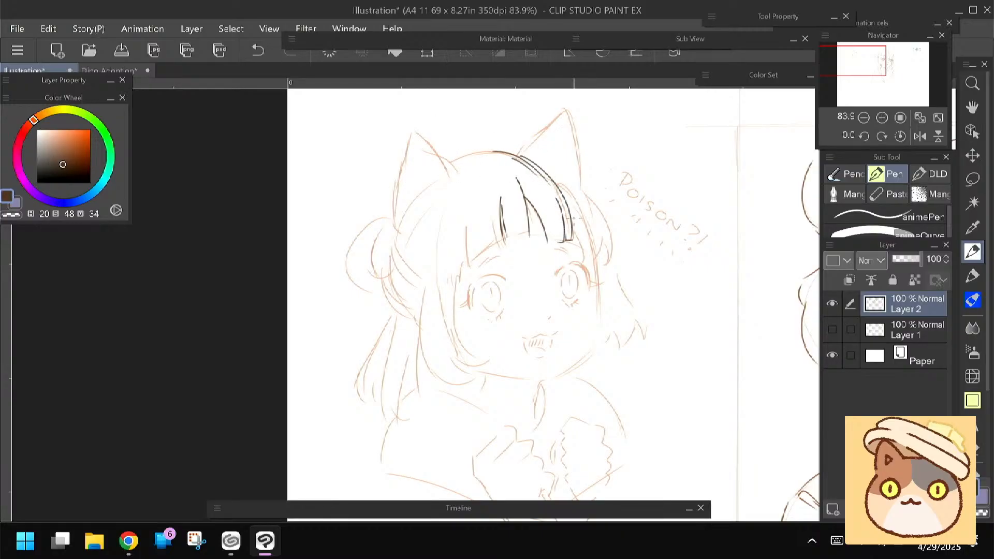
mouse_move(554, 174)
mouse_down()
mouse_move(603, 265)
mouse_move(582, 261)
mouse_up()
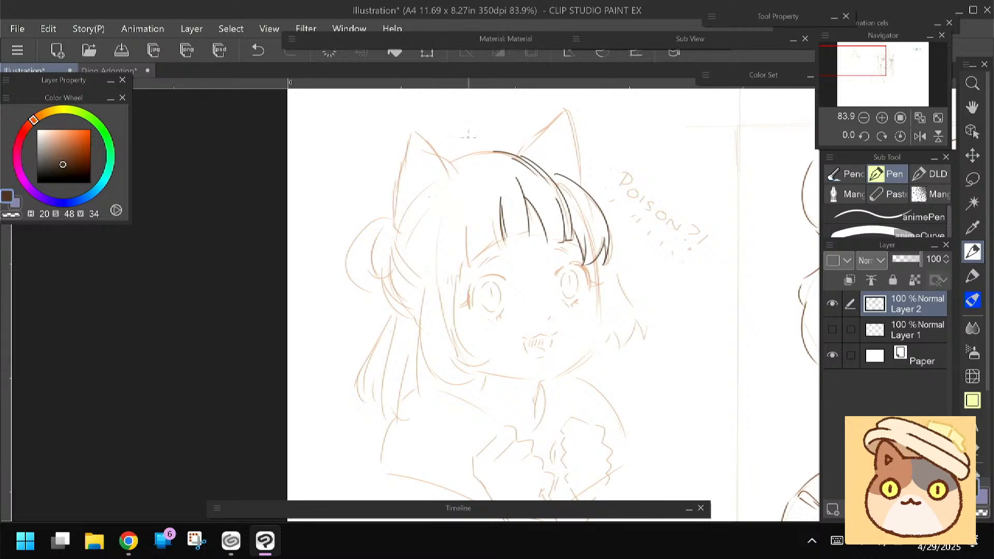
Line the near-side bangs, the long lock curling under the jaw and the flicked hair tips on the far side in dark brown
mouse_move(496, 200)
mouse_down()
mouse_move(506, 252)
mouse_move(469, 268)
mouse_up()
mouse_move(462, 202)
mouse_down()
mouse_move(468, 267)
mouse_move(437, 382)
mouse_move(478, 386)
mouse_up()
mouse_move(447, 341)
mouse_down()
mouse_move(481, 377)
mouse_move(461, 380)
mouse_move(489, 361)
mouse_up()
drag(457, 279, 466, 357)
drag(612, 252, 647, 345)
drag(639, 318, 616, 353)
mouse_move(617, 333)
mouse_down()
mouse_move(619, 351)
mouse_move(596, 354)
mouse_up()
drag(402, 365, 416, 369)
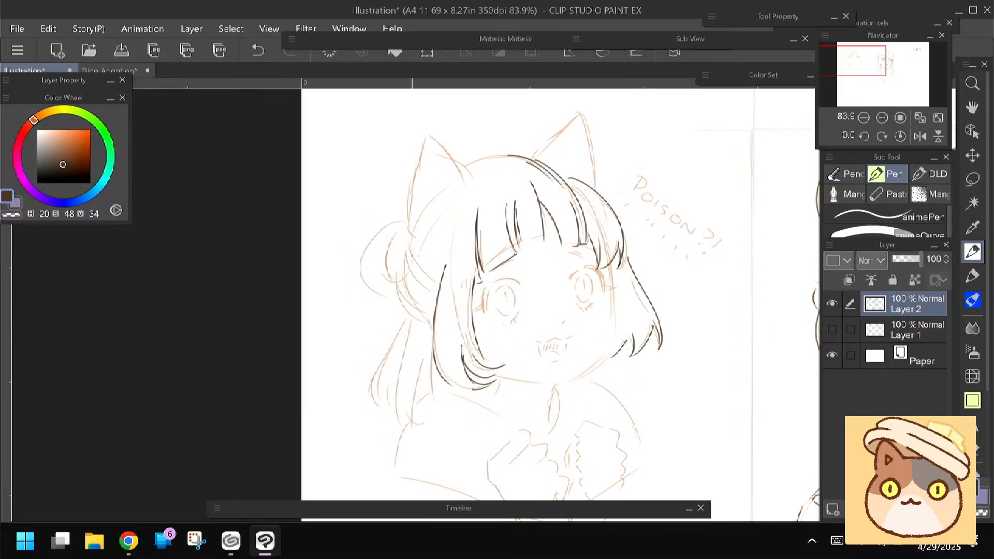
Line the hair edge beside the bun, the near ear with its inner fur, and the inner outline of the far ear
drag(412, 236, 434, 286)
drag(400, 252, 402, 317)
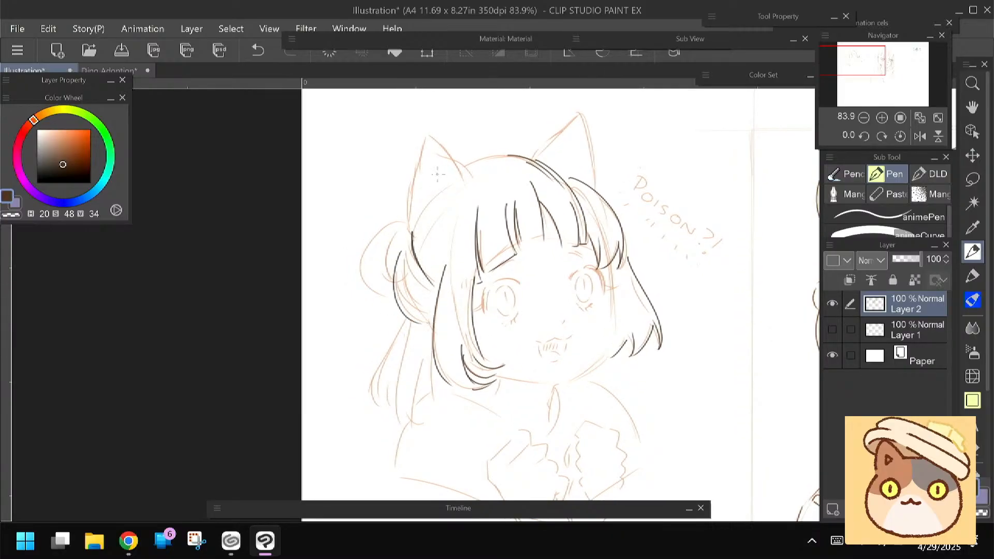
drag(431, 148, 434, 172)
drag(434, 168, 438, 174)
mouse_move(425, 137)
mouse_down()
mouse_move(406, 231)
mouse_move(462, 176)
mouse_up()
mouse_move(533, 157)
mouse_down()
mouse_move(575, 119)
mouse_move(587, 156)
mouse_up()
drag(371, 337, 344, 294)
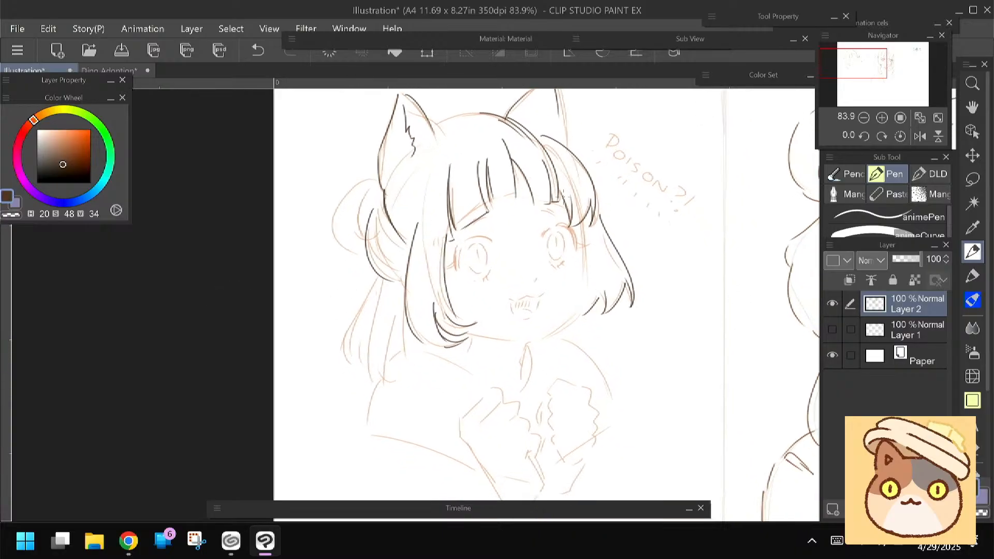
Line the face contour from cheek to chin, the neck lines and both rounded shoulders in dark brown
drag(568, 181, 583, 250)
mouse_move(580, 201)
mouse_down()
mouse_move(577, 310)
mouse_move(532, 345)
mouse_move(489, 336)
mouse_move(462, 366)
mouse_up()
key(ctrl+z)
key(ctrl+z)
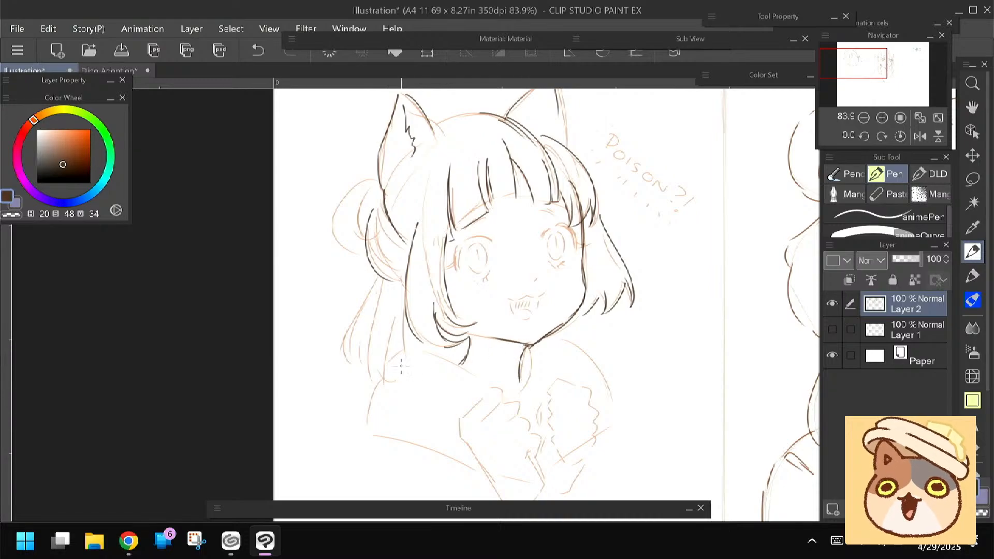
drag(401, 368, 411, 347)
drag(479, 325, 454, 340)
drag(550, 323, 615, 378)
mouse_move(462, 337)
mouse_down()
mouse_move(395, 356)
mouse_move(379, 407)
mouse_up()
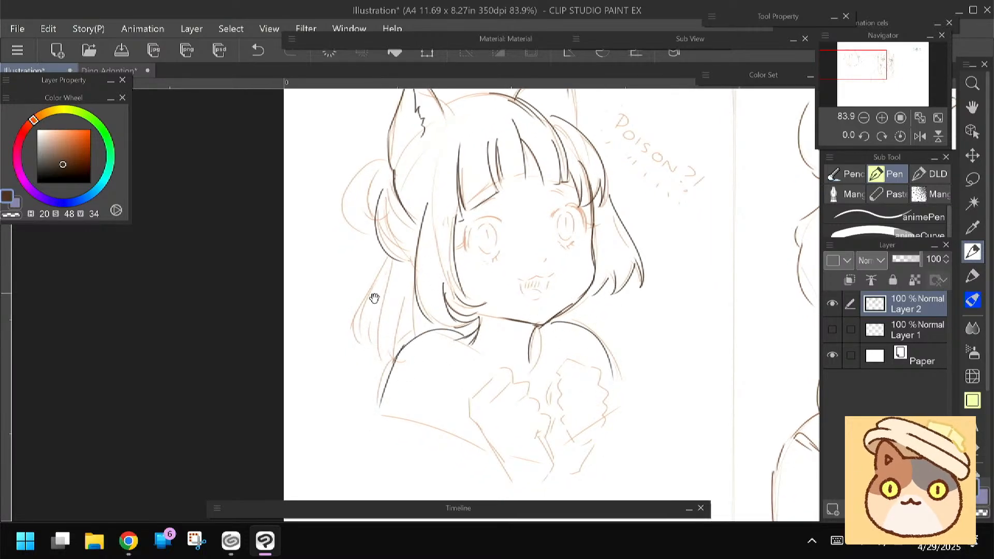
Line both eyes with upper lashes, lower lids and irises, plus the small nose and the open cat-like mouth
drag(375, 293, 360, 326)
mouse_move(461, 256)
mouse_down()
mouse_move(488, 255)
mouse_move(449, 287)
mouse_up()
mouse_move(538, 251)
mouse_down()
mouse_move(552, 237)
mouse_move(568, 260)
mouse_up()
drag(485, 285, 467, 294)
drag(544, 274, 560, 283)
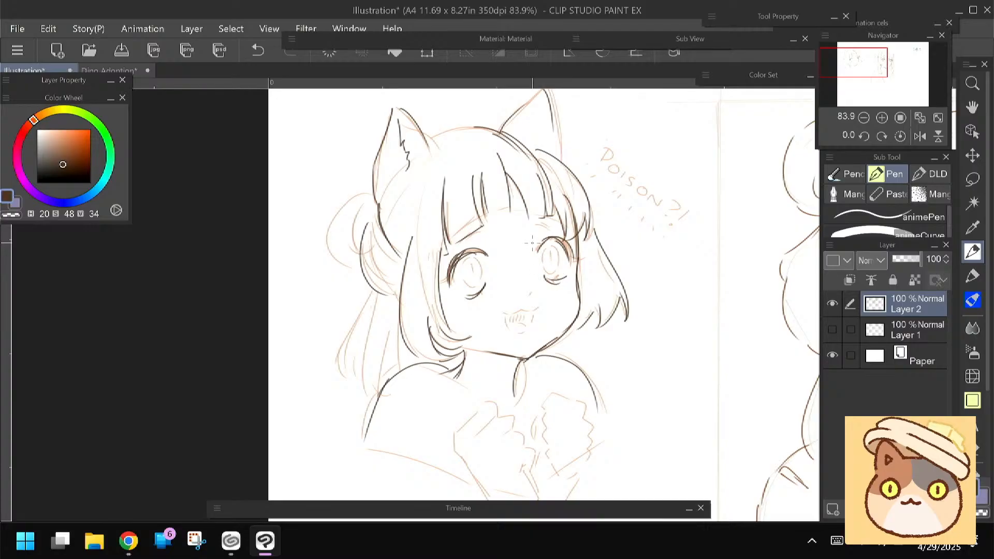
drag(549, 246, 554, 248)
drag(471, 257, 464, 266)
mouse_move(539, 305)
mouse_down()
mouse_move(503, 304)
mouse_move(524, 327)
mouse_move(507, 317)
mouse_move(527, 327)
mouse_move(530, 312)
mouse_up()
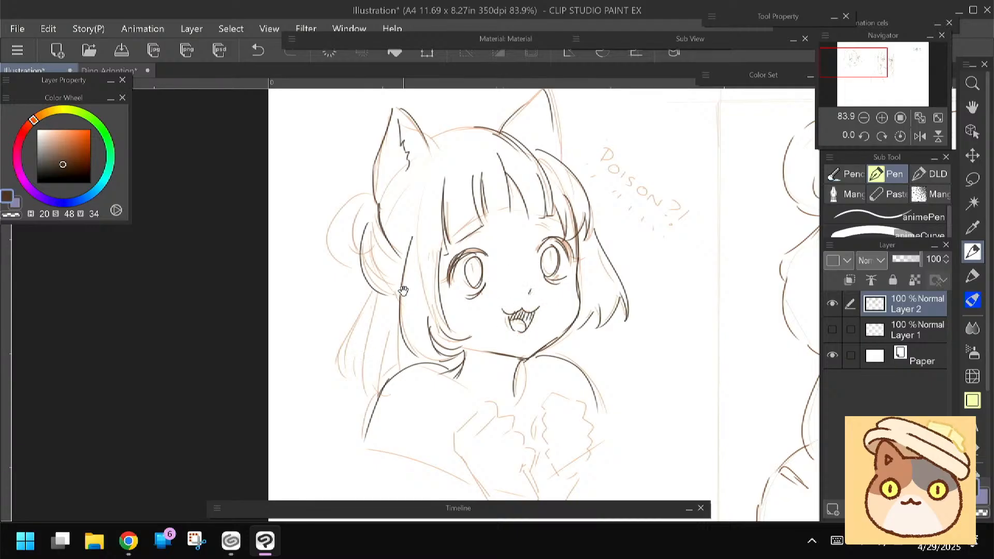
Hatch the upper part of both irises to shade the eyes
drag(403, 291, 404, 306)
mouse_move(479, 278)
mouse_down()
mouse_move(476, 295)
mouse_move(472, 287)
mouse_up()
drag(479, 274, 477, 292)
drag(555, 269, 540, 276)
drag(553, 265, 546, 274)
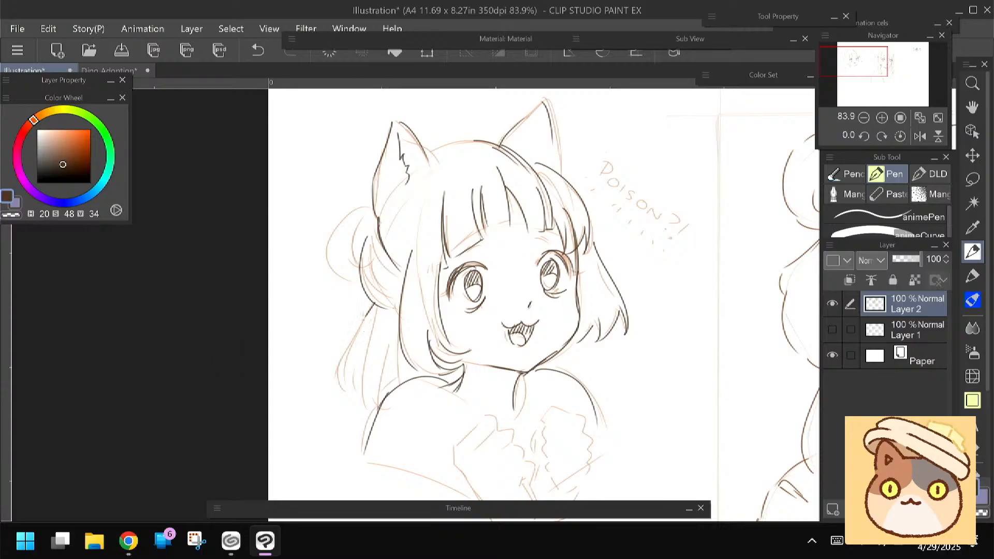
Line the long loose strands of hair hanging behind the near shoulder
drag(365, 313, 332, 388)
drag(347, 360, 339, 387)
drag(368, 320, 352, 350)
mouse_move(355, 347)
mouse_down()
mouse_move(344, 386)
mouse_move(354, 393)
mouse_up()
drag(391, 351, 377, 409)
drag(398, 324, 390, 390)
Line and hatch the hair bun, and finish the curved crown and the far ear with its inner fur
mouse_move(363, 207)
mouse_down()
mouse_move(357, 261)
mouse_move(338, 239)
mouse_up()
drag(340, 274, 355, 284)
drag(365, 204, 367, 234)
mouse_move(429, 146)
mouse_down()
mouse_move(490, 140)
mouse_move(532, 156)
mouse_up()
drag(545, 105, 560, 174)
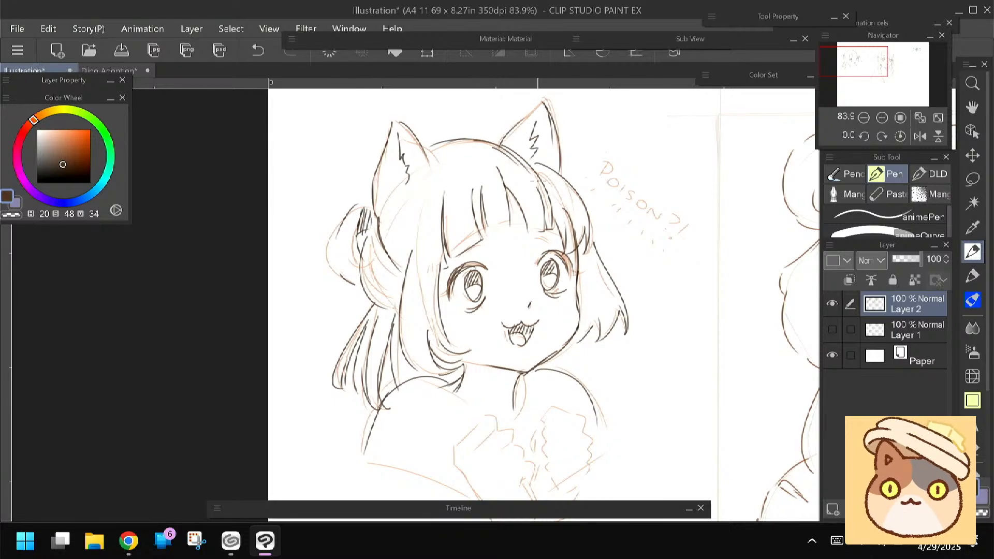
Save the illustration in the 2025 folder in CLIP STUDIO FORMAT under the file name 042925 week
scroll(552, 402, down, 2)
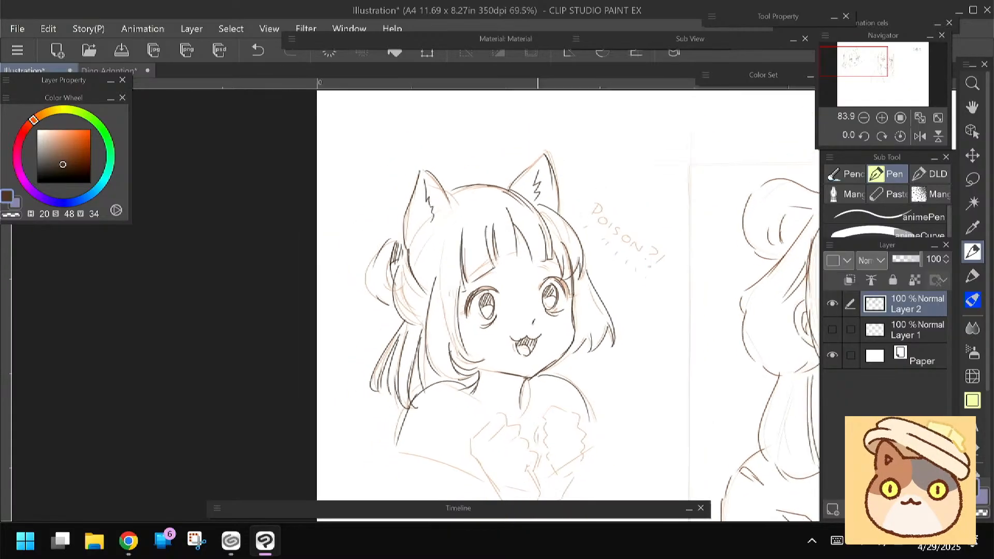
scroll(537, 305, down, 3)
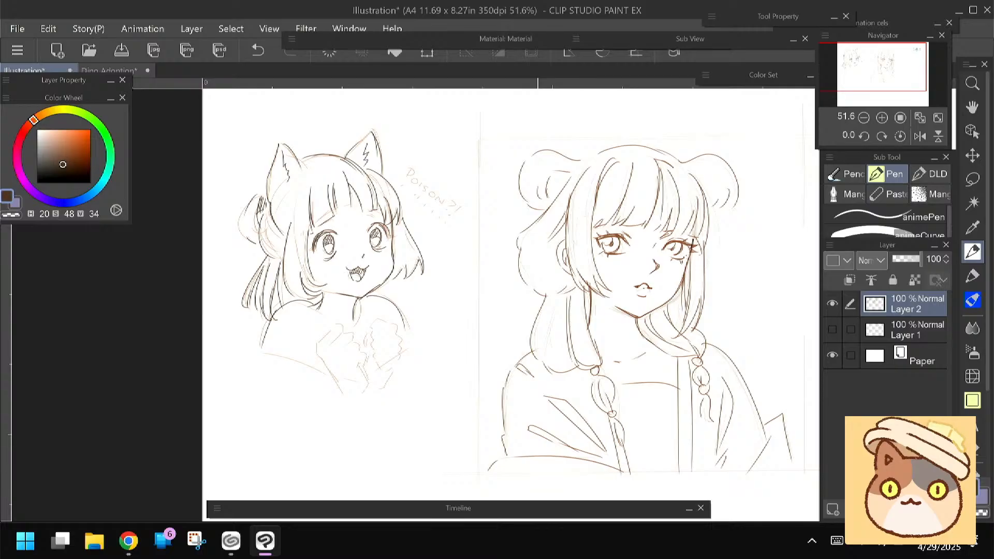
scroll(538, 306, down, 3)
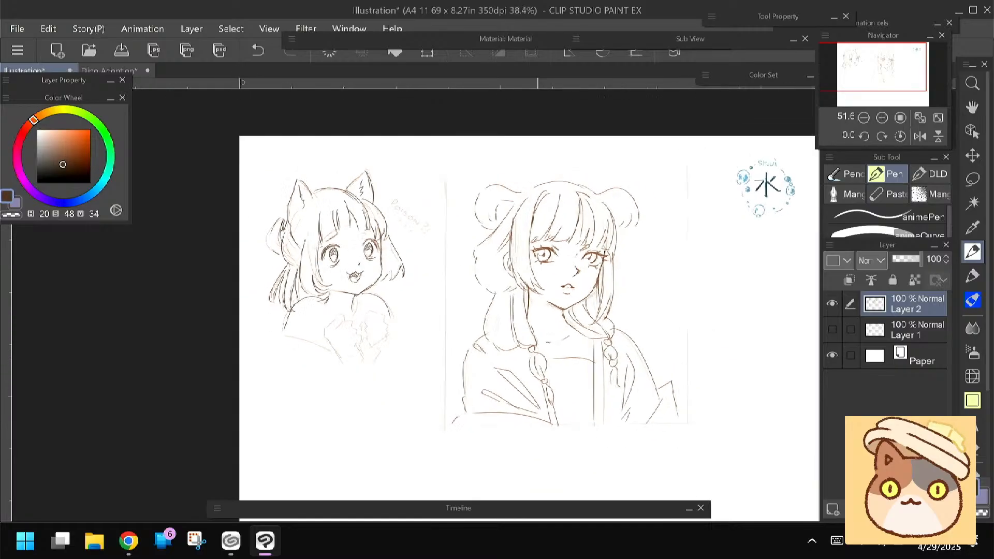
click(122, 50)
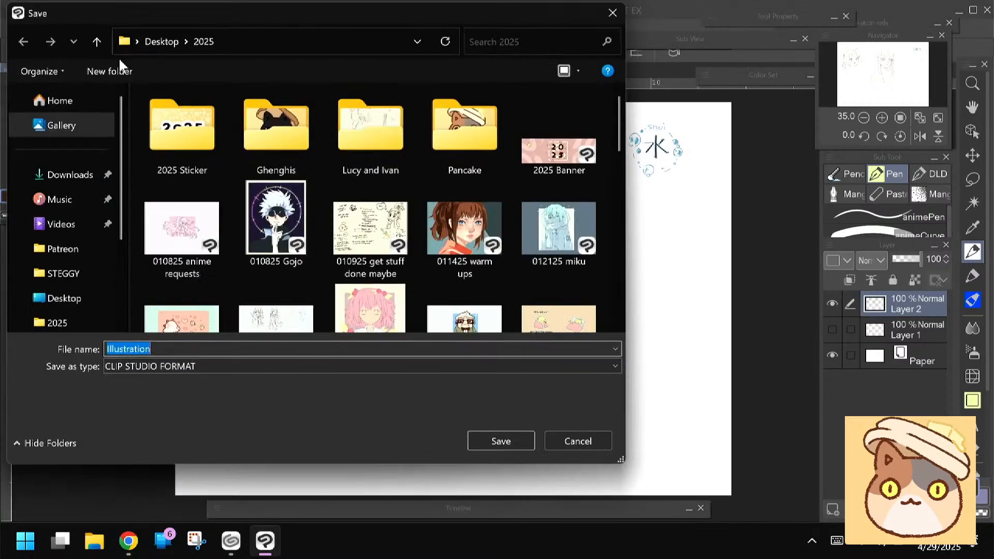
click(837, 540)
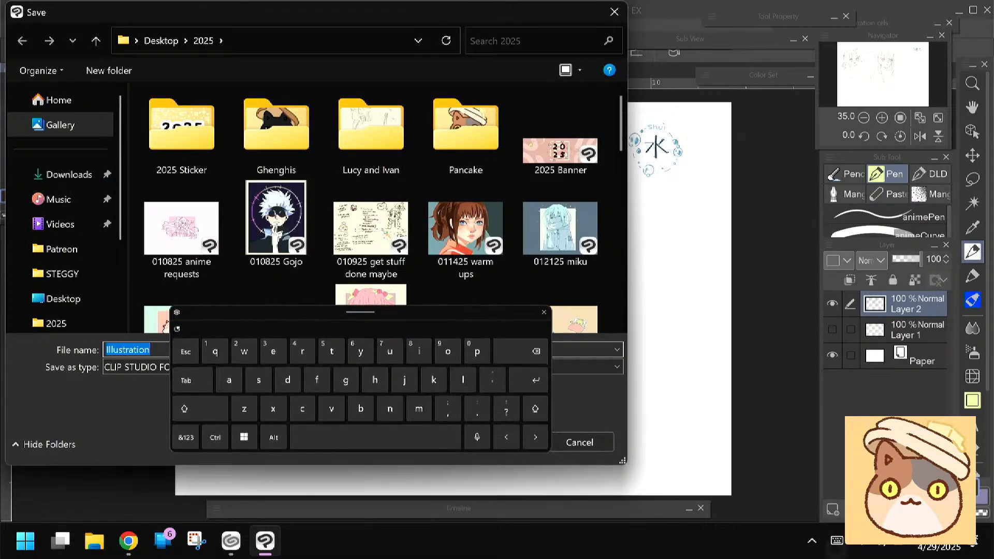
click(186, 436)
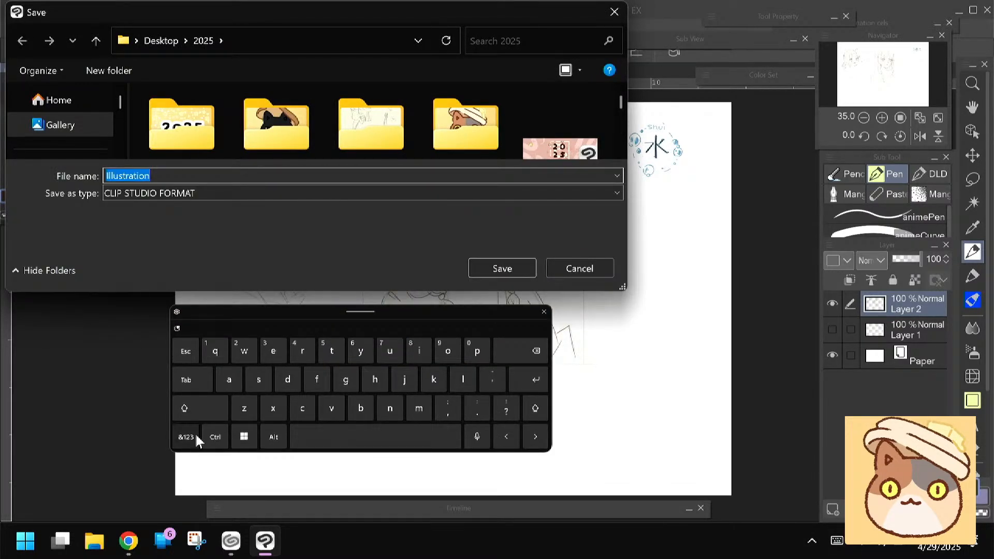
click(477, 350)
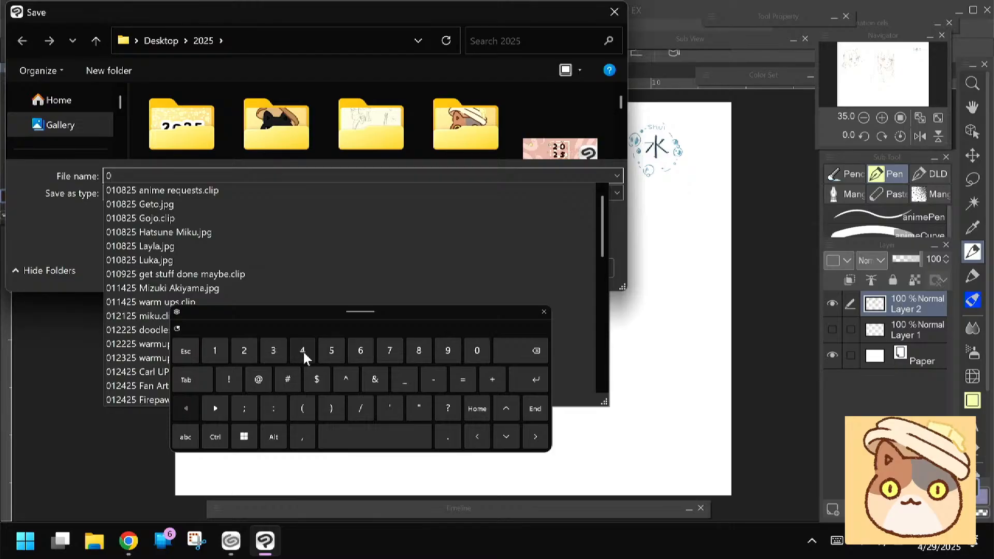
click(302, 351)
click(243, 351)
click(447, 350)
click(244, 351)
click(331, 350)
click(375, 436)
click(185, 437)
click(244, 350)
click(273, 350)
click(273, 350)
click(434, 380)
click(524, 387)
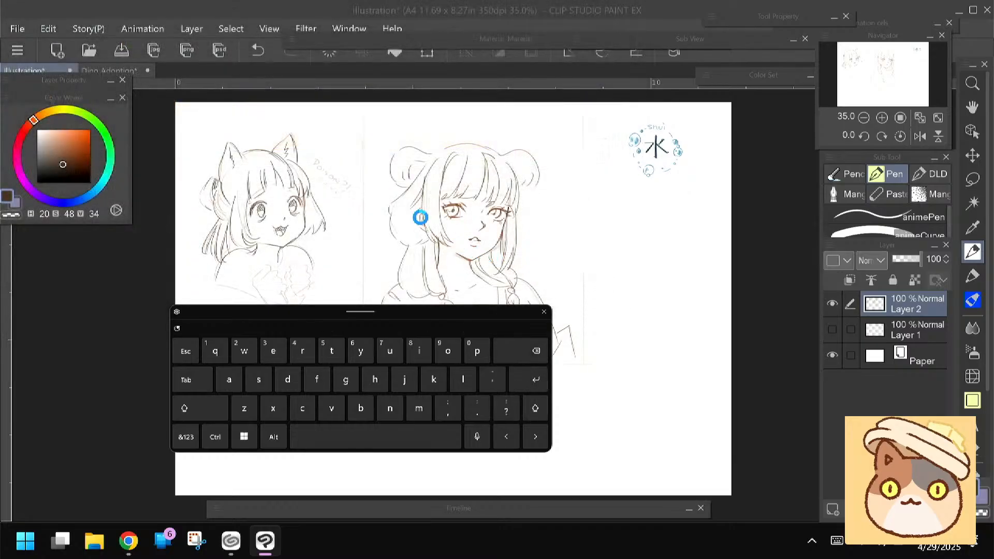
Hide Layer 2 and move Layer 1 and Layer 2 into a new, collapsed layer folder
click(832, 304)
click(876, 509)
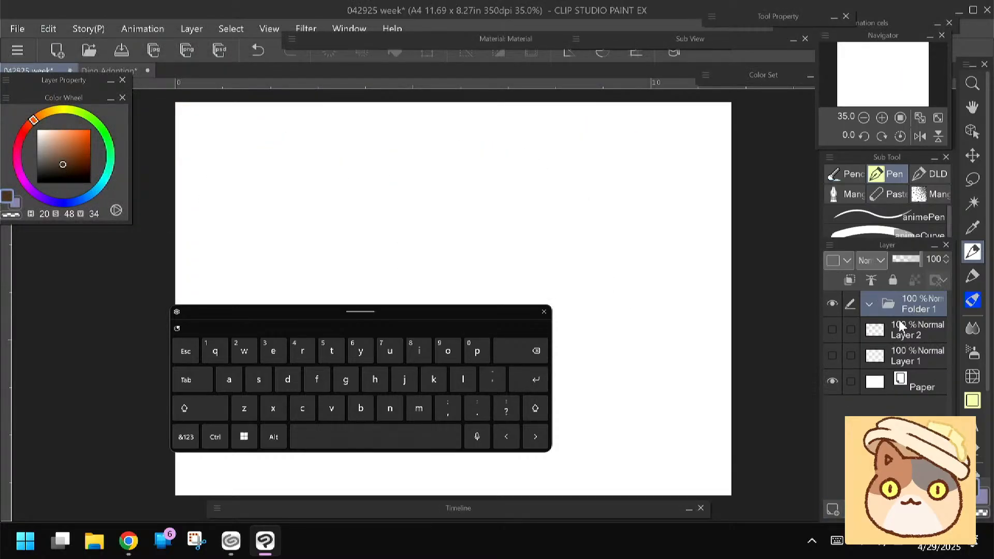
click(901, 330)
shift+click(896, 357)
drag(903, 326, 898, 306)
click(870, 304)
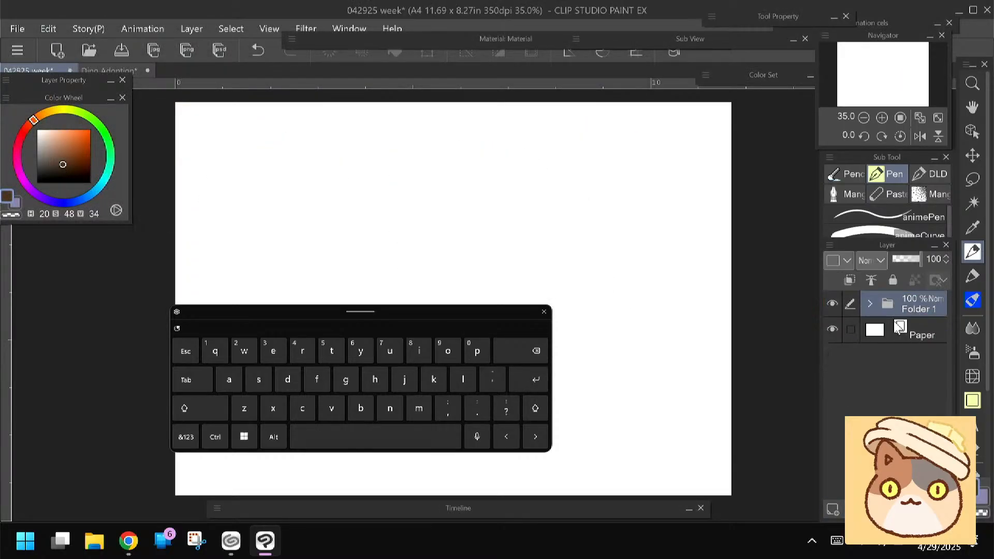
Add a new layer above the folder and set up the Felt pen marker in light blue (H 200, S 37, V 88)
click(832, 509)
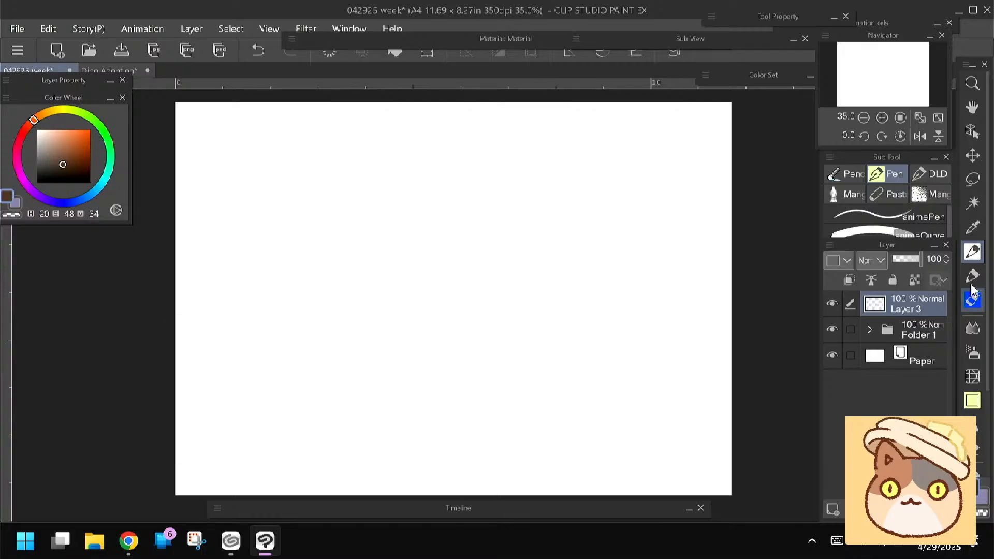
click(971, 279)
scroll(331, 248, up, 3)
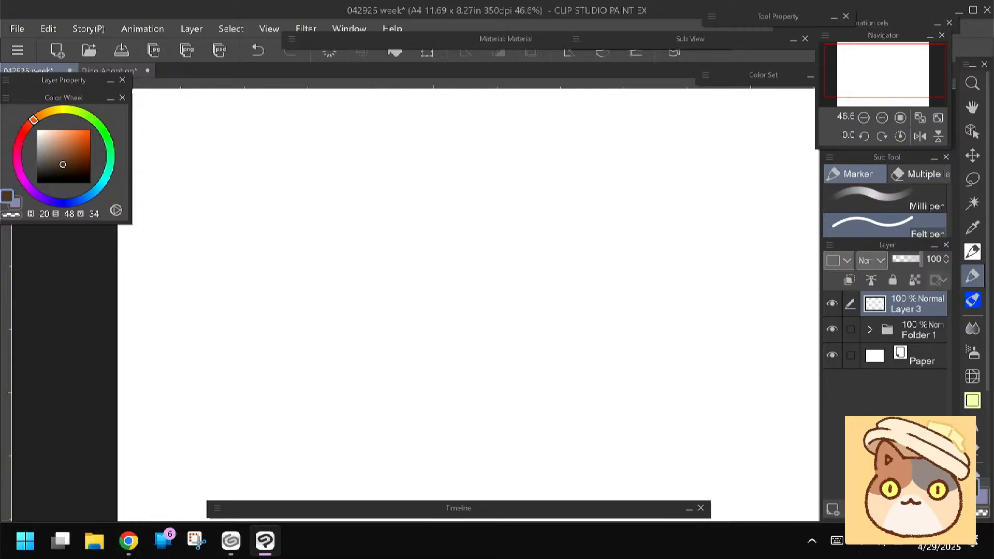
click(94, 192)
click(57, 136)
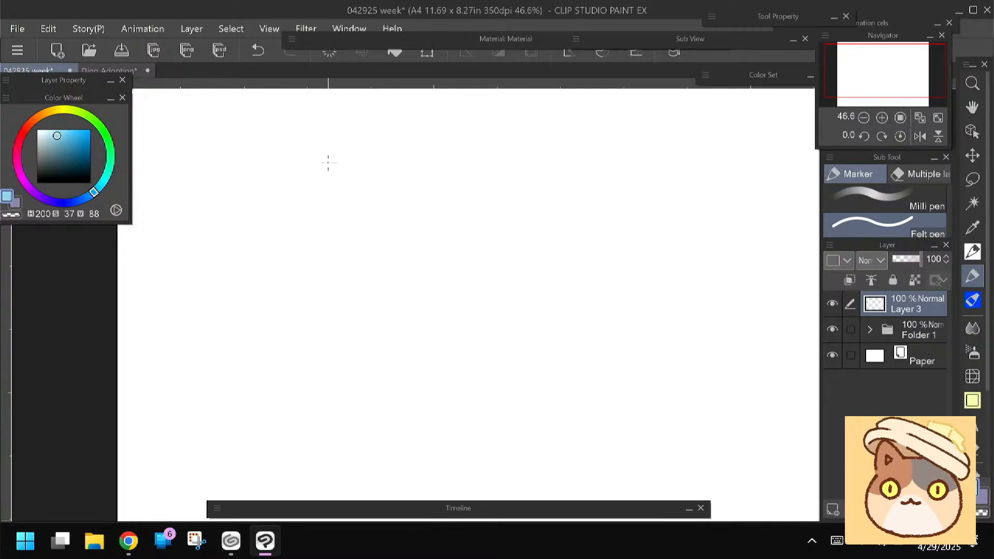
Increase the Felt pen's brush size with short trial strokes near the page's upper corner, and undo the strokes
scroll(234, 113, up, 2)
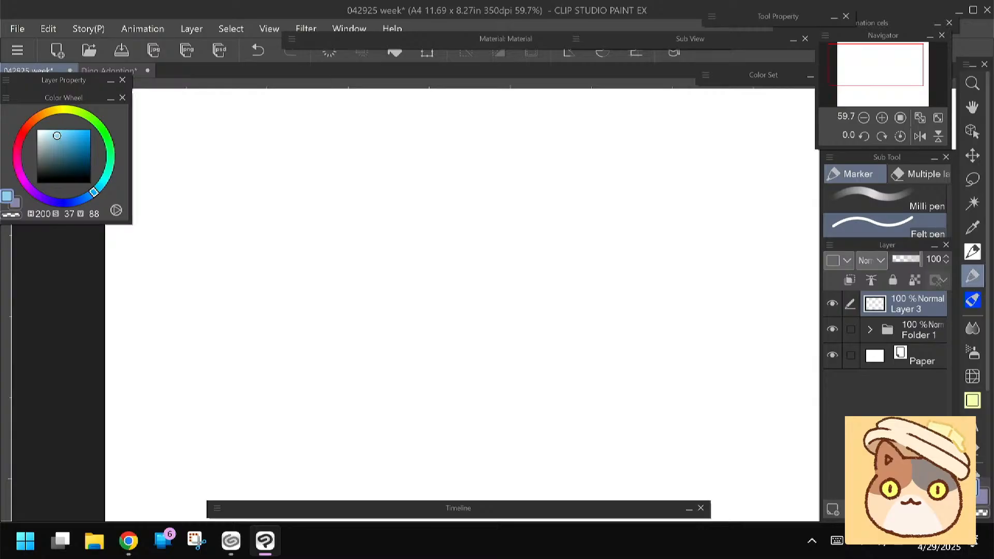
drag(217, 140, 216, 154)
click(332, 51)
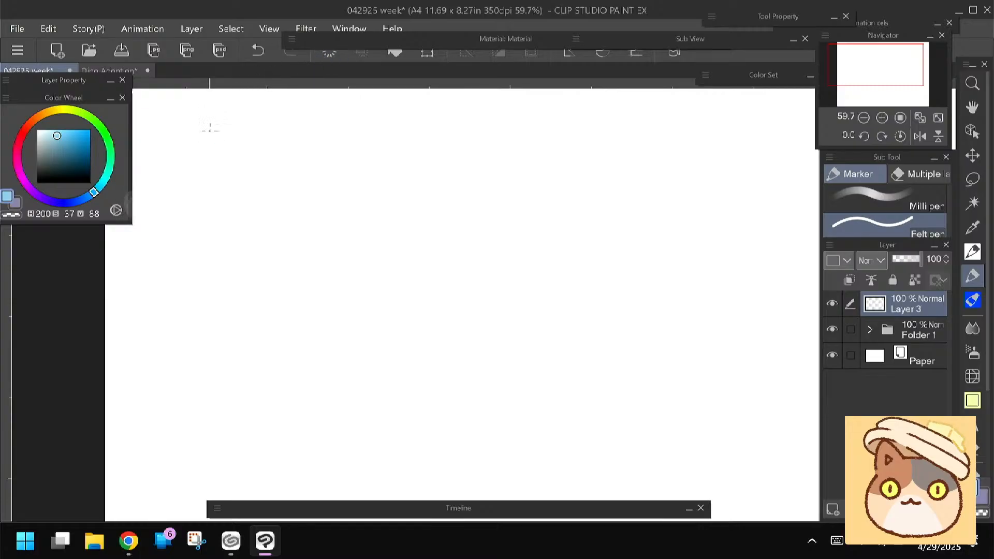
key(])
key(])
mouse_move(204, 139)
mouse_down()
mouse_move(204, 178)
mouse_move(207, 148)
mouse_move(234, 142)
mouse_up()
key(ctrl+z)
key(ctrl+z)
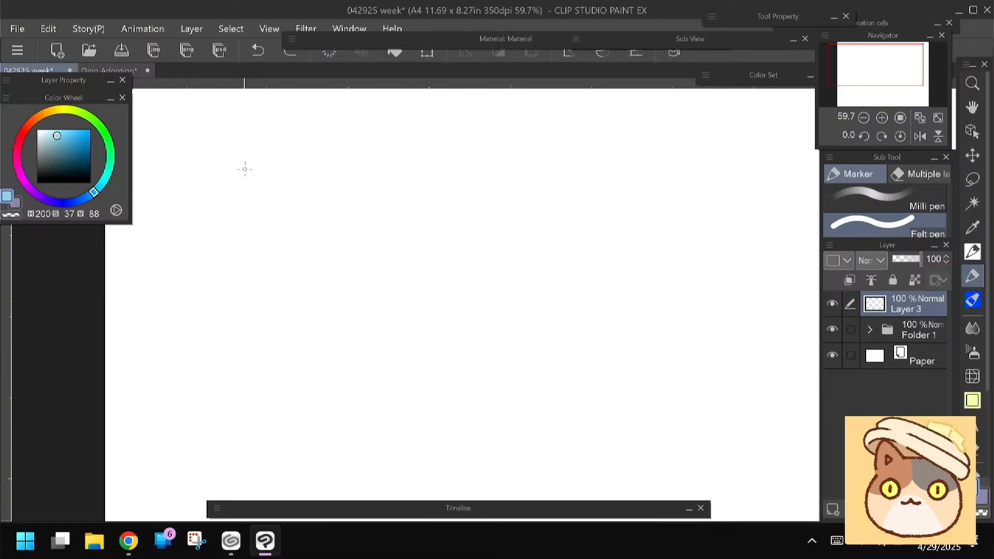
Handwrite the heading 今日 near the page's upper corner and underline it with one long stroke
mouse_move(231, 168)
mouse_down()
mouse_move(277, 162)
mouse_move(240, 199)
mouse_up()
drag(236, 245, 217, 262)
mouse_move(272, 181)
mouse_down()
mouse_move(271, 216)
mouse_move(293, 214)
mouse_move(295, 224)
mouse_up()
mouse_move(262, 200)
mouse_down()
mouse_move(293, 198)
mouse_move(291, 216)
mouse_up()
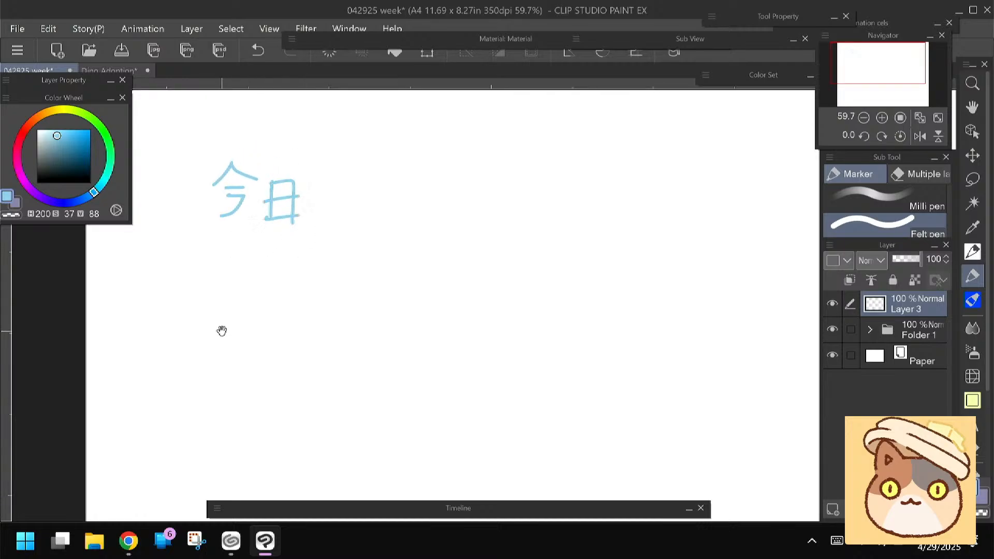
drag(219, 309, 230, 284)
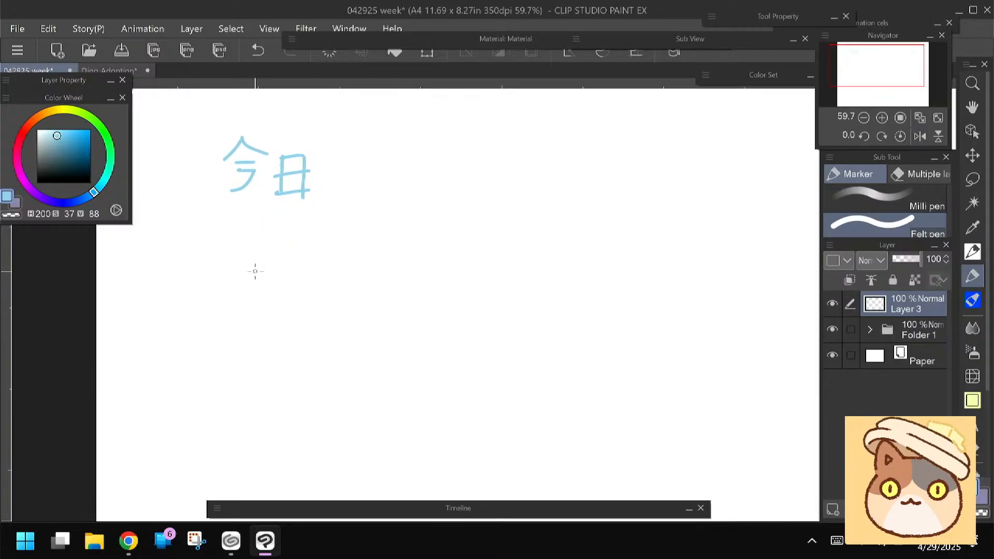
drag(331, 209, 190, 213)
drag(191, 277, 195, 262)
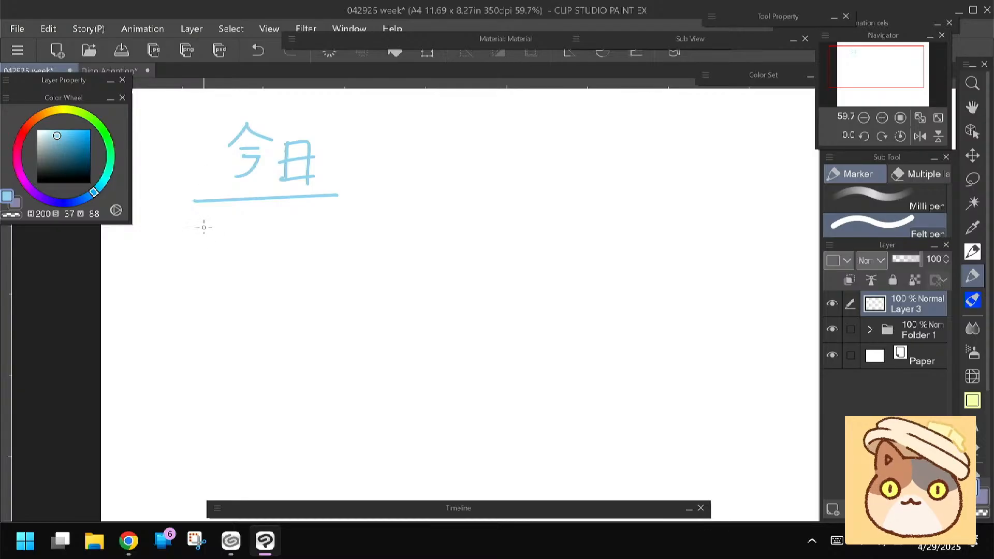
Handwrite "Infographic" as the first list entry below the underlined heading
mouse_move(180, 232)
mouse_down()
mouse_move(204, 232)
mouse_move(203, 245)
mouse_move(225, 241)
mouse_move(224, 251)
mouse_move(258, 249)
mouse_up()
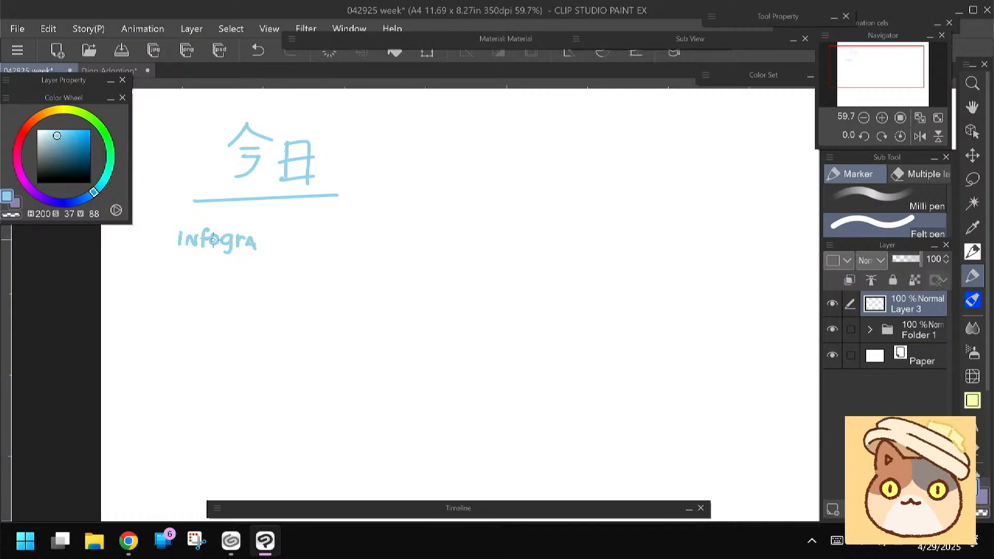
drag(261, 238, 283, 251)
click(289, 234)
mouse_move(289, 240)
mouse_down()
mouse_move(289, 251)
mouse_move(308, 251)
mouse_up()
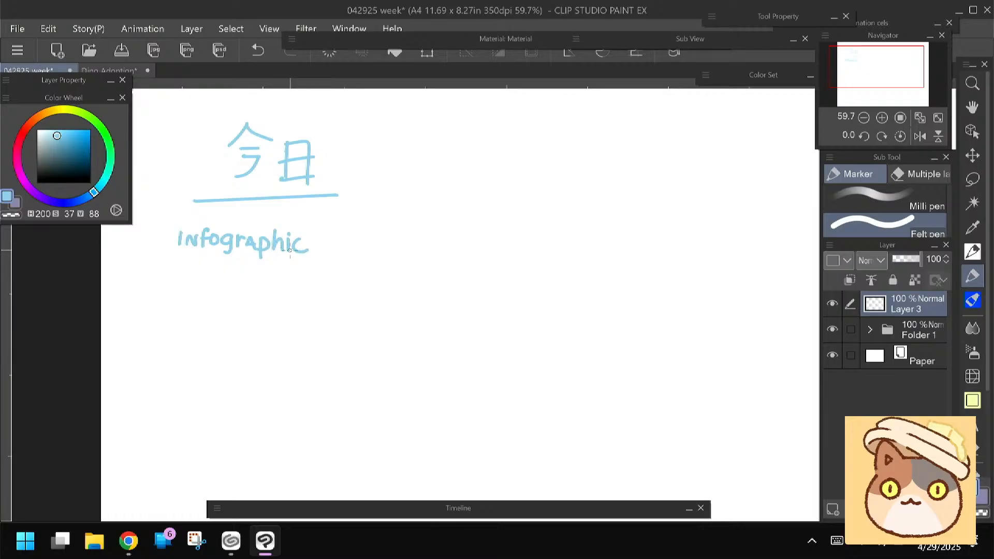
Handwrite "Meet Hop/Thump" as the second list entry below "Infographic"
drag(170, 288, 207, 287)
mouse_move(215, 272)
mouse_down()
mouse_move(214, 284)
mouse_move(220, 276)
mouse_move(236, 288)
mouse_move(253, 280)
mouse_up()
mouse_move(262, 277)
mouse_down()
mouse_move(262, 292)
mouse_move(294, 291)
mouse_move(304, 273)
mouse_move(306, 290)
mouse_up()
drag(306, 285, 342, 291)
drag(340, 284, 343, 294)
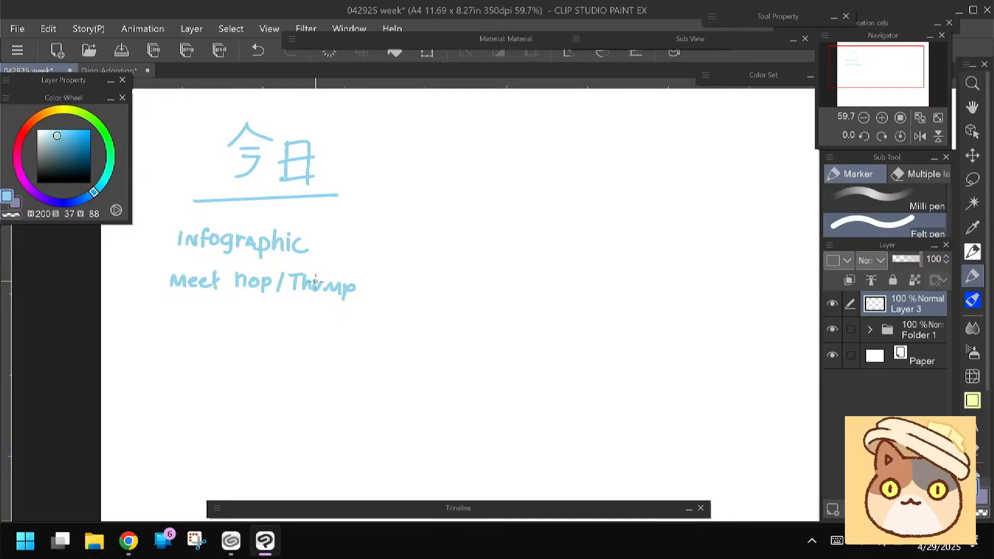
Erase the heading's first character 今 and redraw it slightly farther from 日
key(e)
mouse_move(231, 133)
mouse_down()
mouse_move(268, 135)
mouse_move(245, 175)
mouse_move(235, 166)
mouse_move(244, 179)
mouse_move(226, 151)
mouse_move(242, 138)
mouse_move(264, 147)
mouse_move(234, 182)
mouse_up()
key(p)
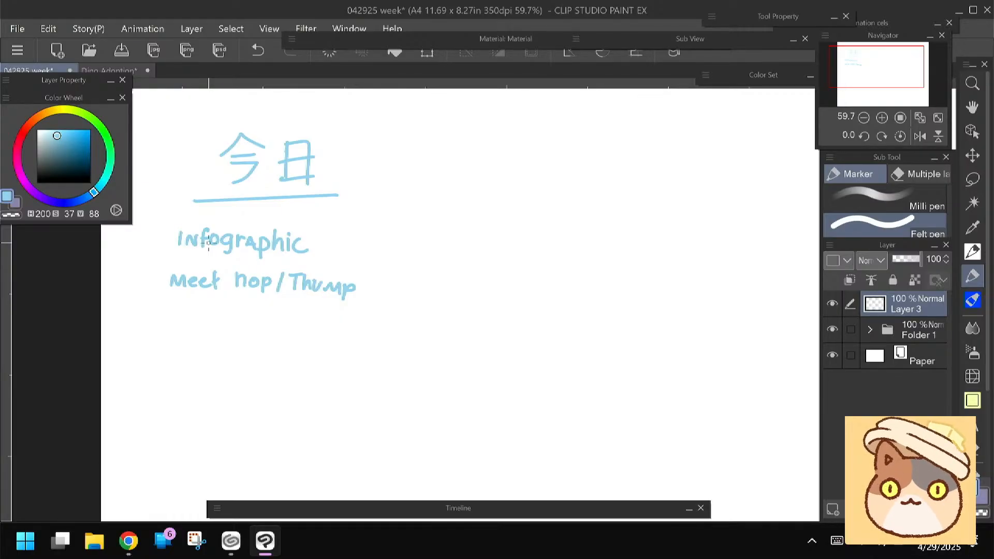
Switch to the Dino Adoption document and review the sketches on Layer 3 and Layer 2, leaving both hidden
click(122, 70)
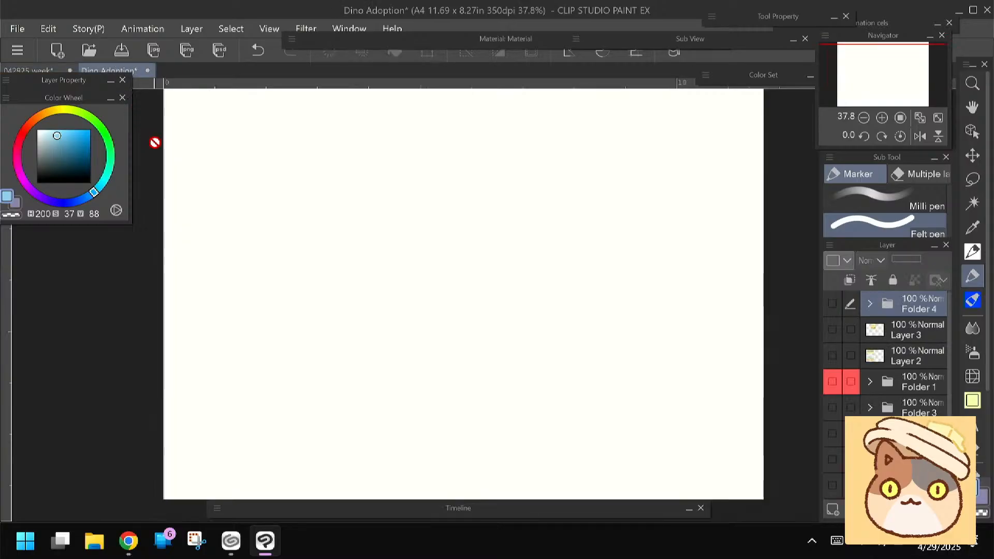
click(832, 330)
drag(460, 321, 456, 259)
click(832, 329)
click(832, 355)
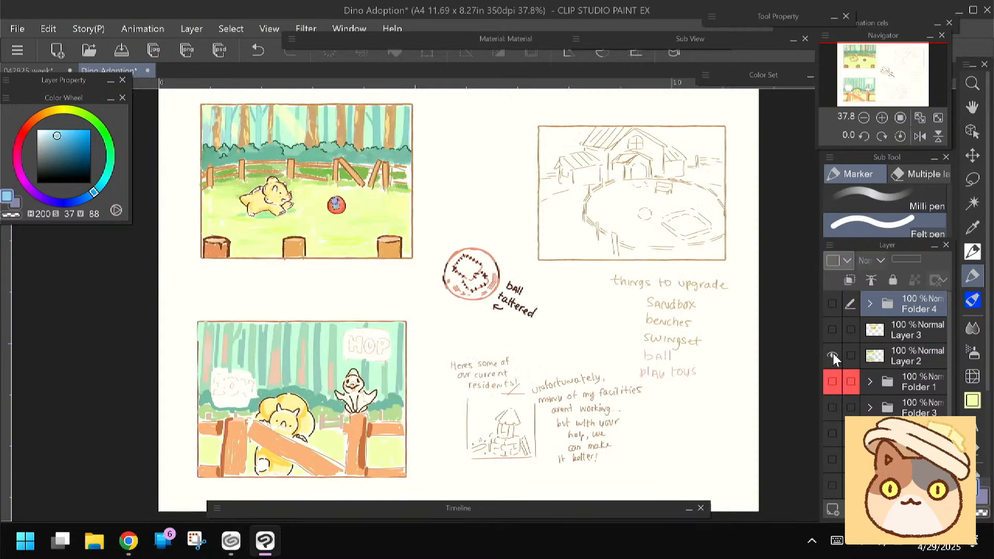
click(831, 356)
Show and expand Folder 4, review the sketches on Layers 17, 11 and 16 one at a time, and leave Layer 12 showing
click(832, 304)
click(870, 304)
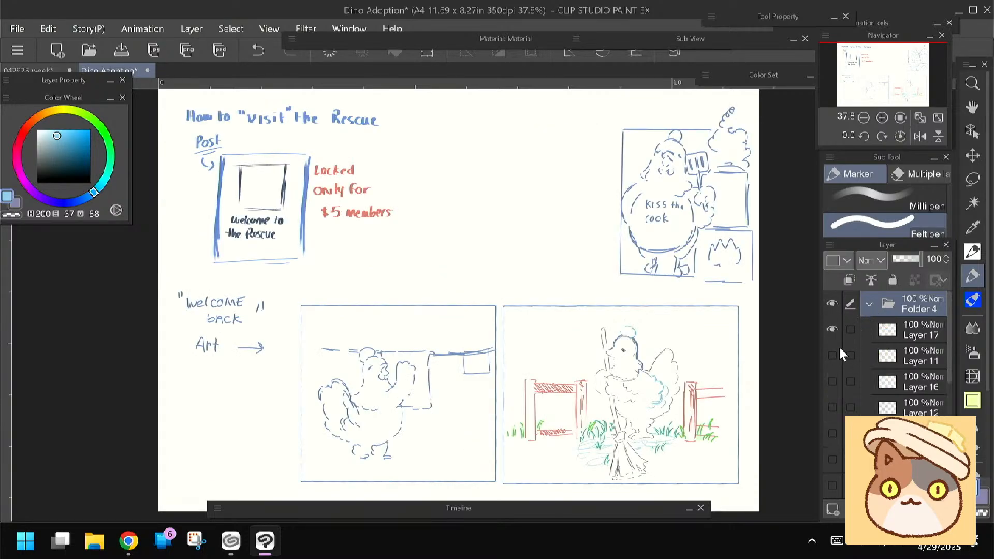
click(831, 330)
click(832, 356)
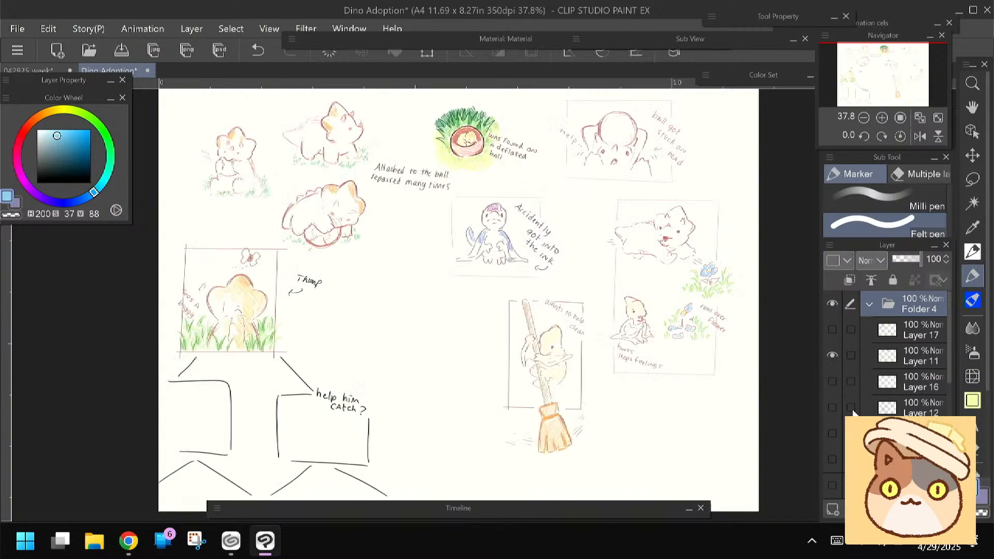
click(828, 357)
click(830, 381)
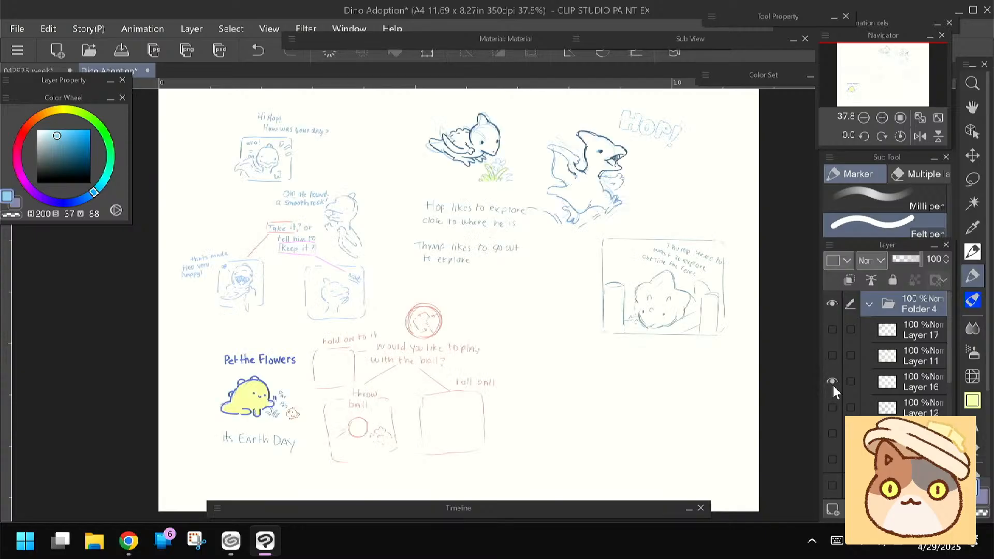
click(832, 382)
click(831, 407)
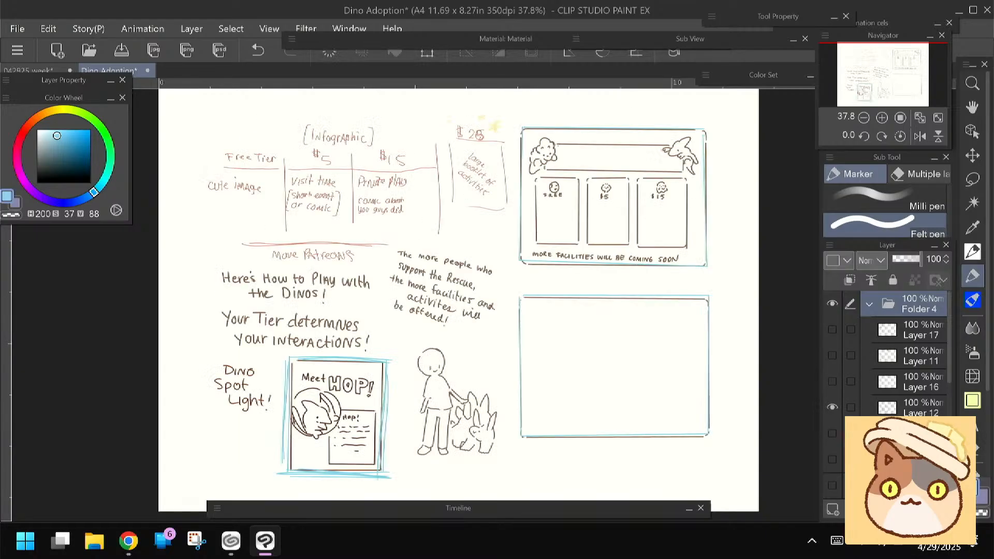
Switch to Clip Studio and open the Dino Rescue Info work from the Dino Rescue label
click(231, 540)
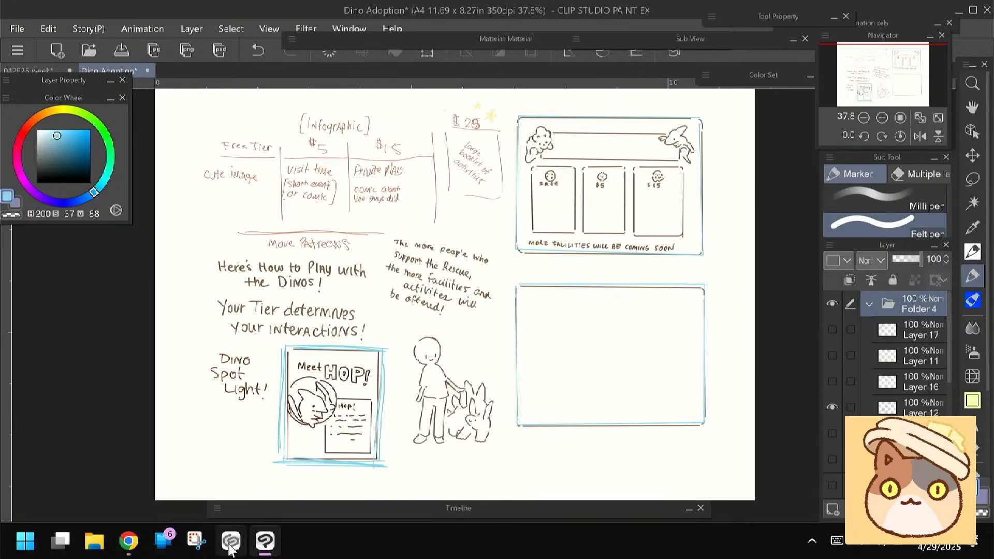
click(282, 130)
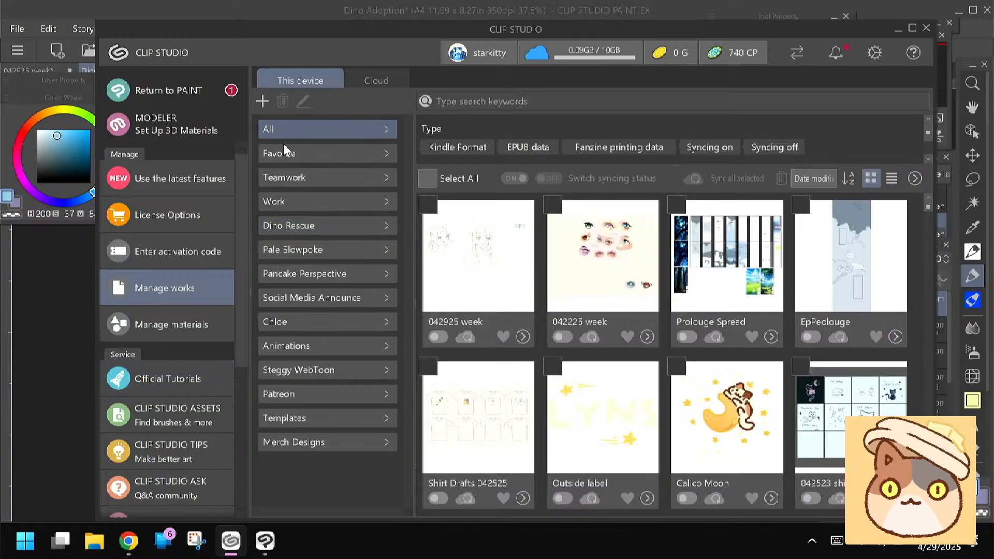
scroll(732, 384, down, 3)
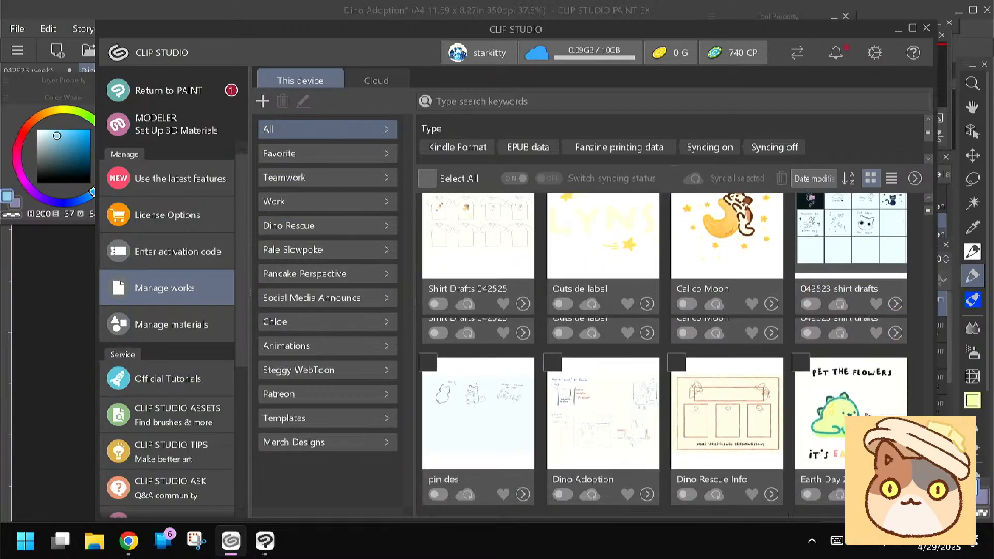
drag(732, 384, 297, 225)
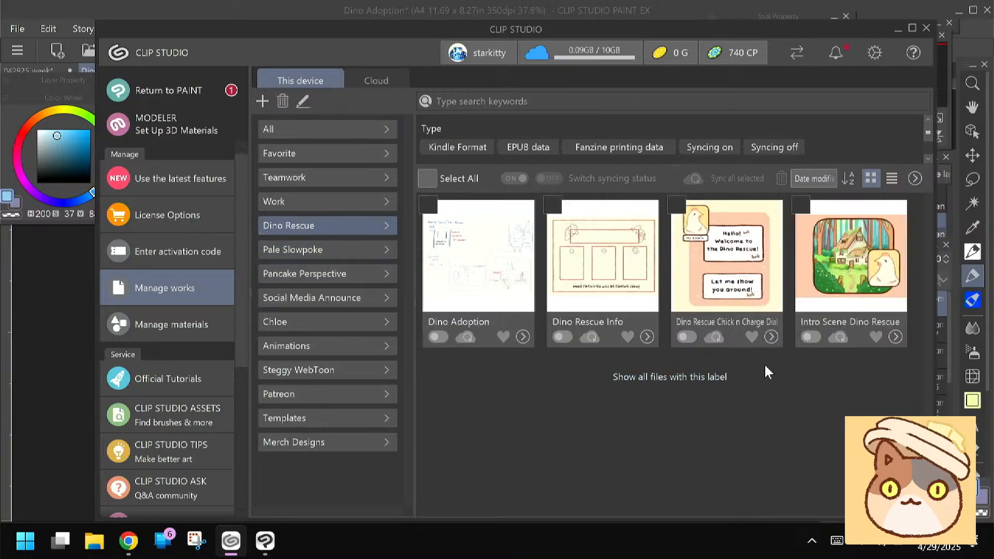
click(646, 337)
click(673, 103)
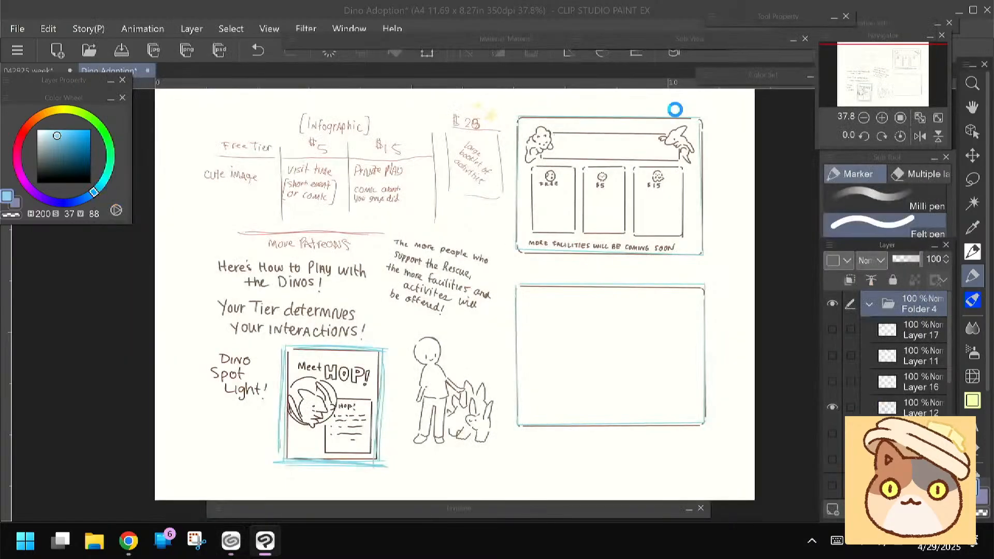
Check what Layer 4 contains by switching its visibility off and on
scroll(503, 305, down, 2)
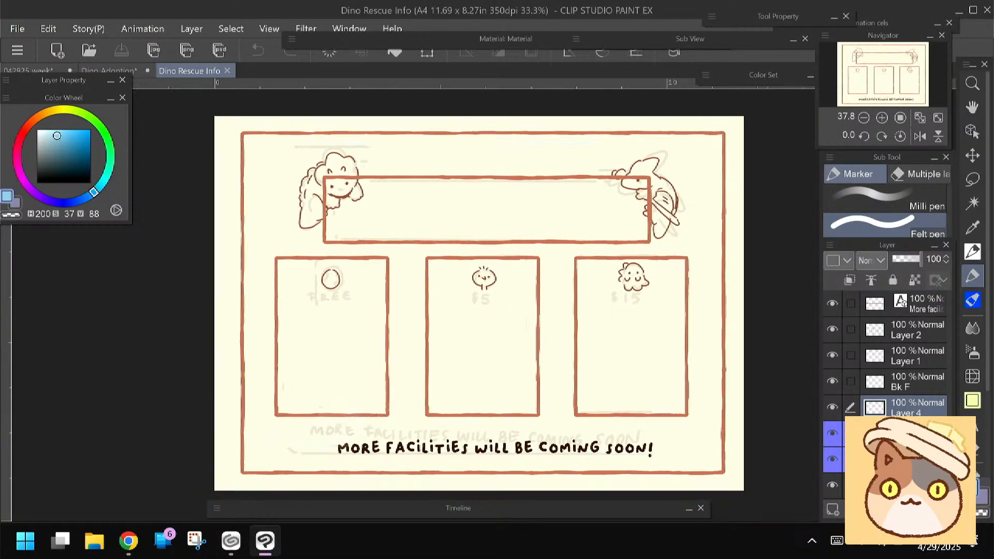
scroll(675, 109, down, 1)
click(834, 408)
click(835, 408)
click(833, 408)
click(833, 409)
click(833, 409)
click(834, 409)
Check the two blue-marked layers and hide the lower one with the faint rough draft
click(833, 434)
click(833, 434)
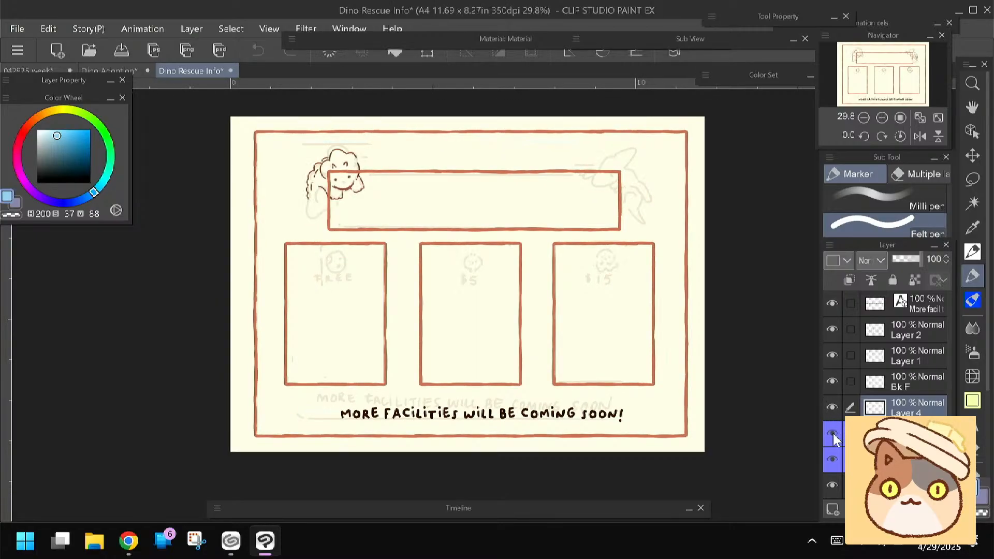
click(833, 460)
click(833, 459)
click(833, 460)
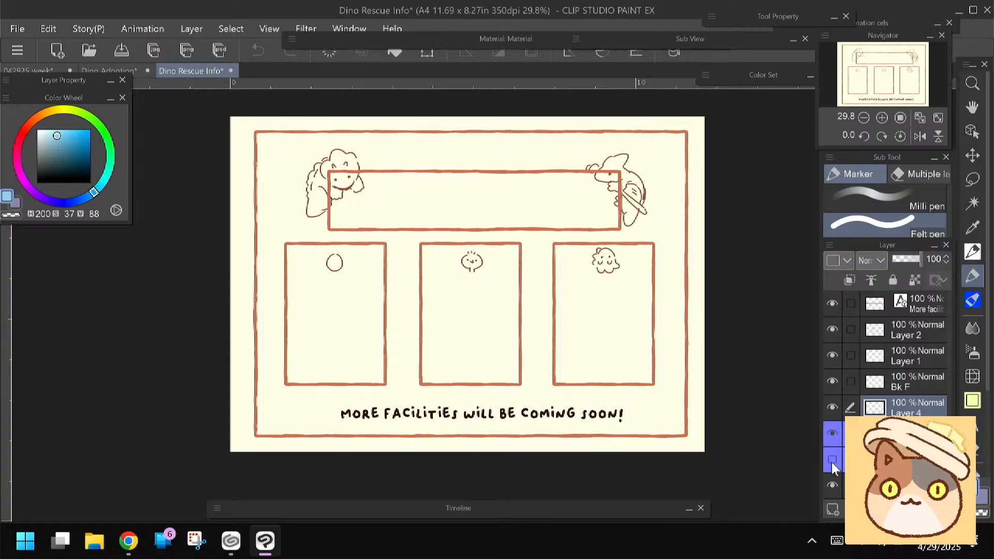
click(833, 433)
click(831, 436)
Add a new layer above the upper blue-marked layer and give it the Green palette color
click(890, 436)
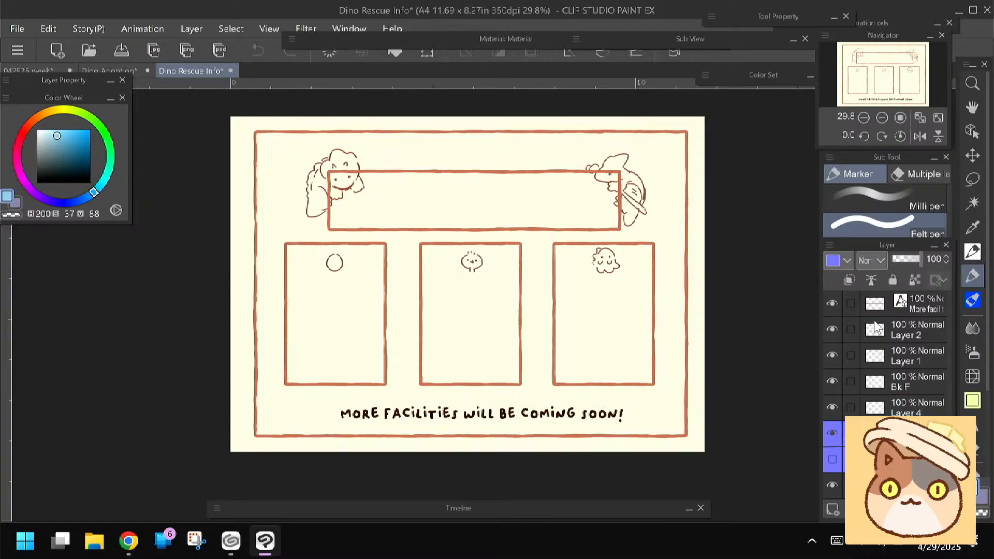
click(832, 510)
click(847, 260)
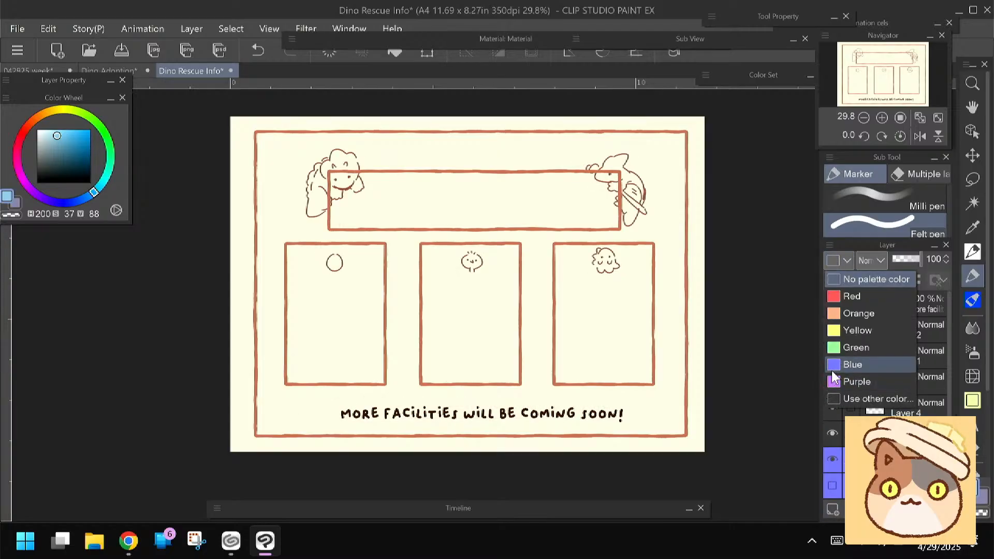
click(843, 346)
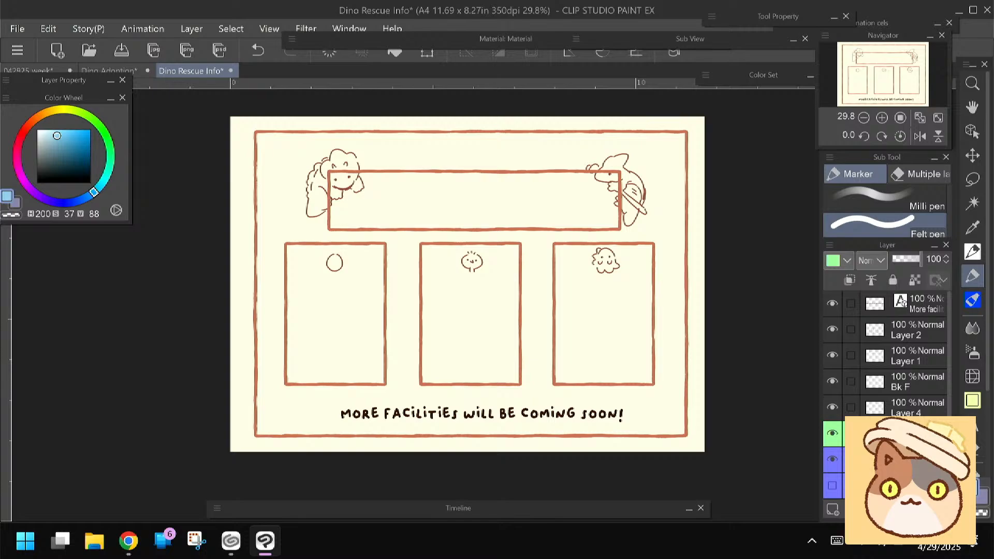
Try to name the green-marked layer "Line"
click(837, 540)
click(207, 406)
click(460, 378)
click(418, 352)
click(390, 406)
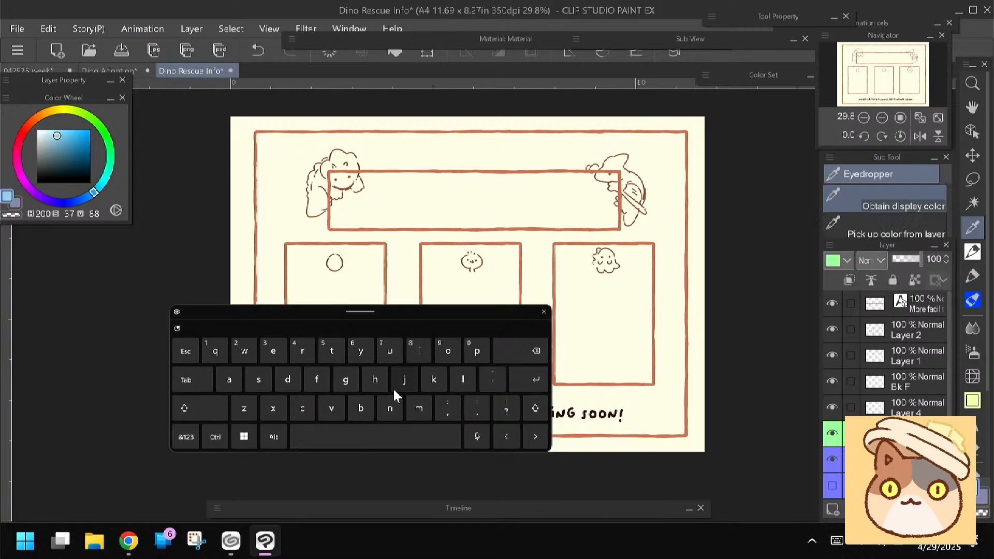
click(272, 350)
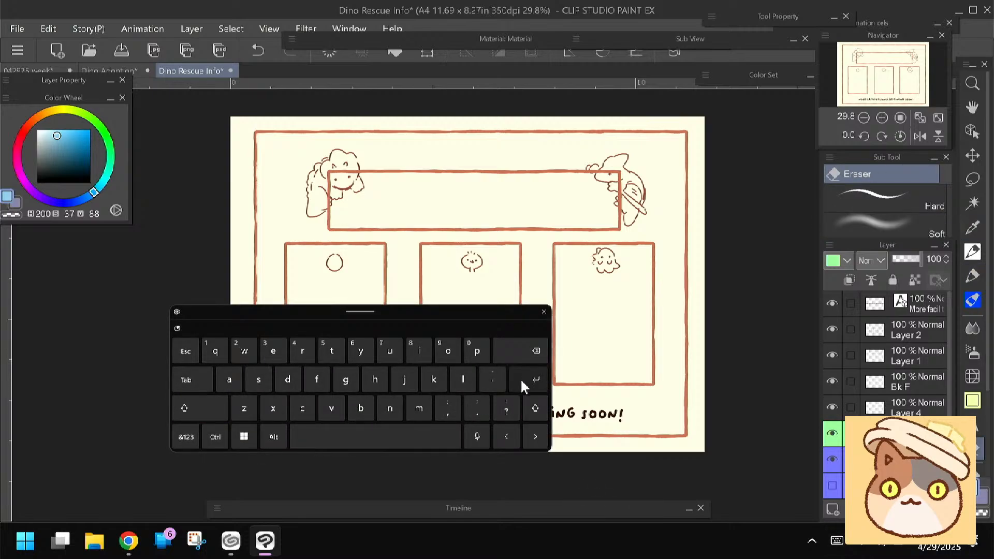
click(203, 408)
click(461, 379)
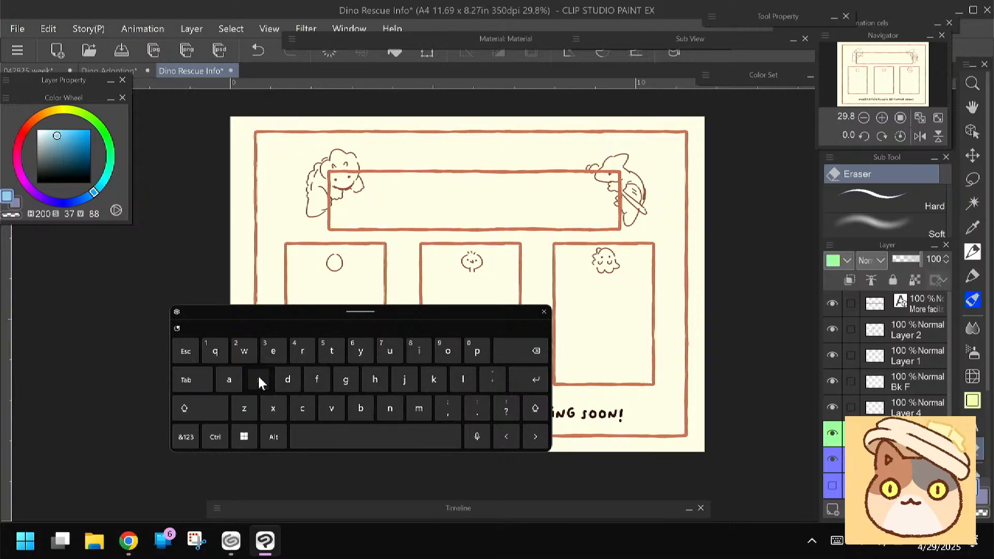
click(543, 311)
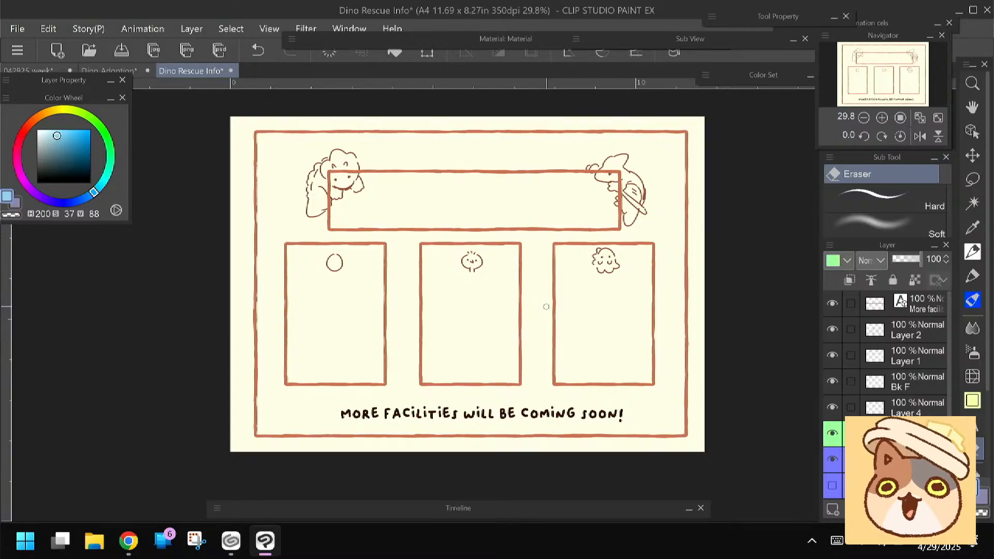
Choose the Crayon brush from the Pastel group and undo the test stroke made inside the title banner
click(965, 252)
scroll(337, 155, up, 5)
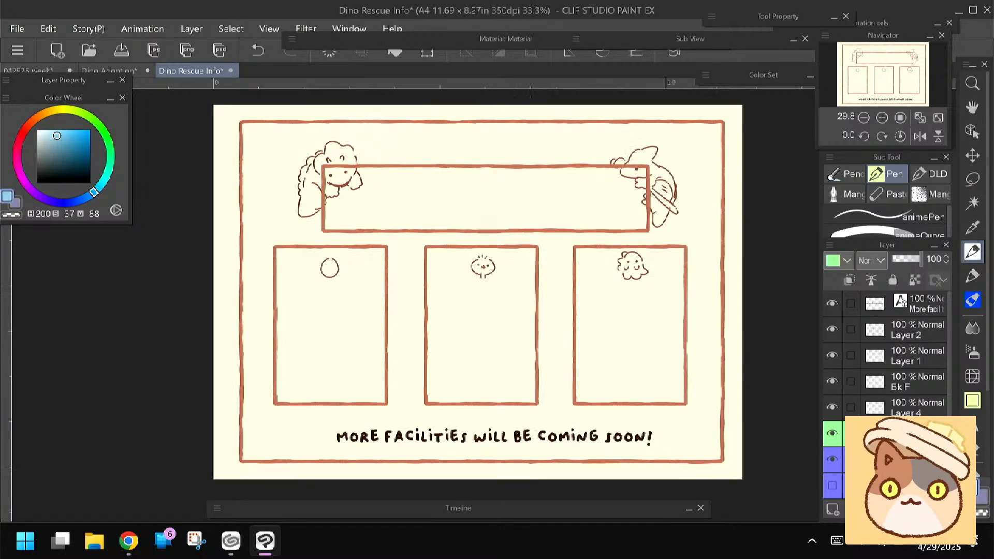
scroll(271, 245, up, 3)
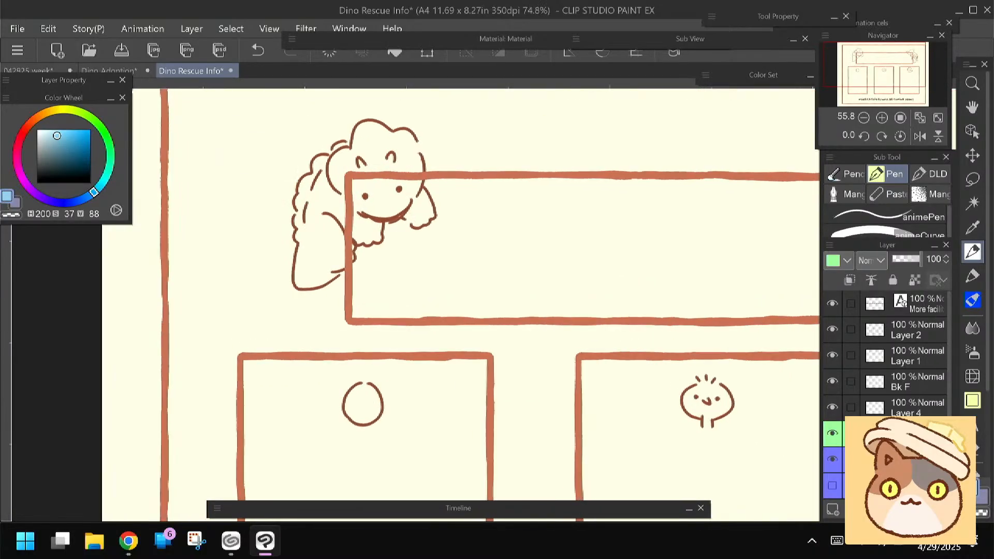
drag(271, 244, 293, 301)
click(877, 181)
click(856, 216)
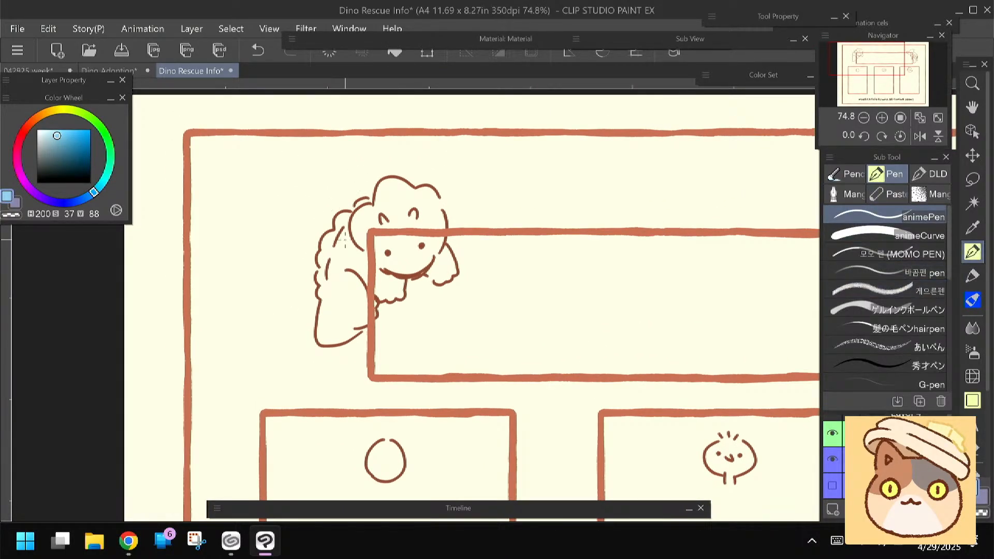
click(888, 194)
drag(628, 249, 555, 306)
key(ctrl+z)
drag(275, 334, 270, 308)
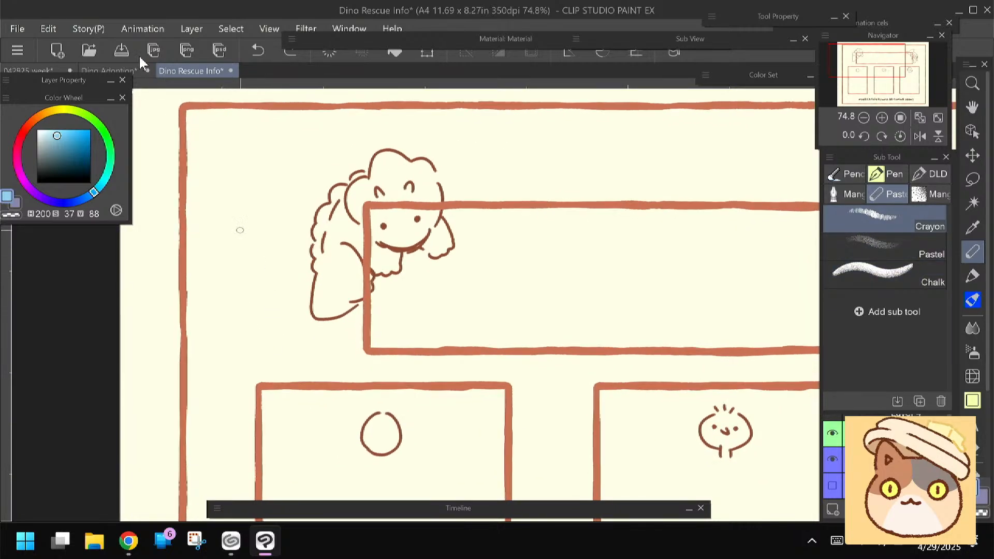
Return to the Dino Adoption document and compare Layer 12 with the sketch layers directly below it
click(114, 67)
click(832, 406)
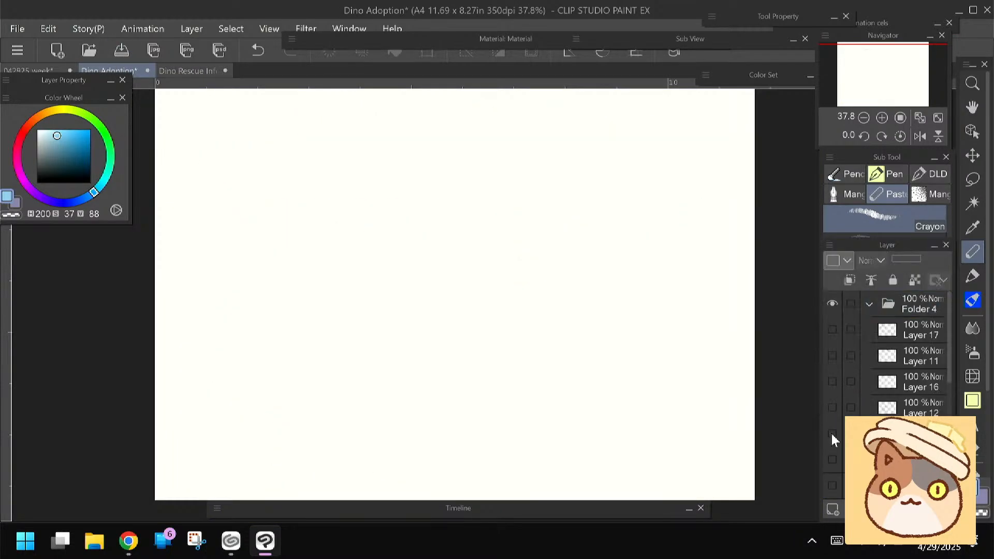
click(832, 433)
click(833, 433)
click(832, 458)
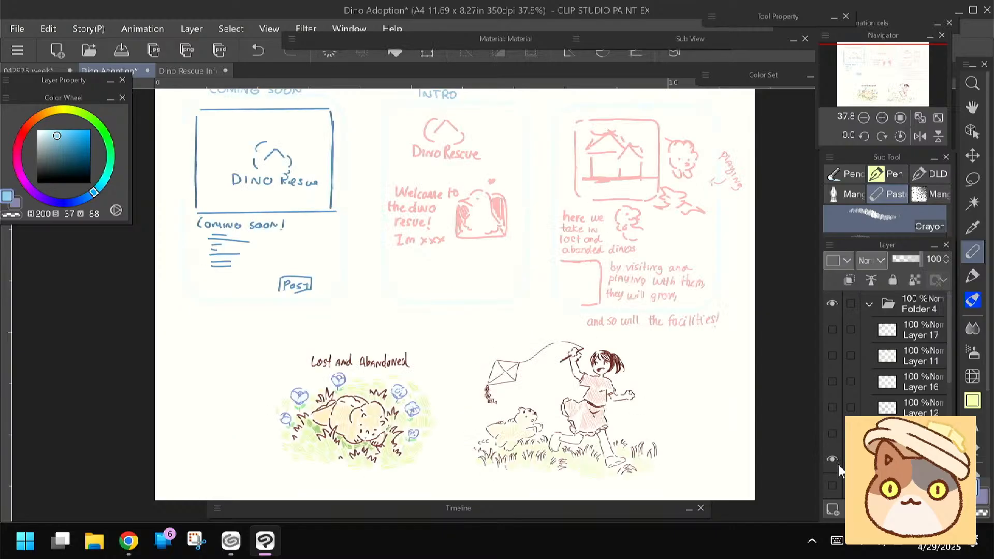
click(833, 459)
click(832, 433)
click(832, 433)
click(831, 406)
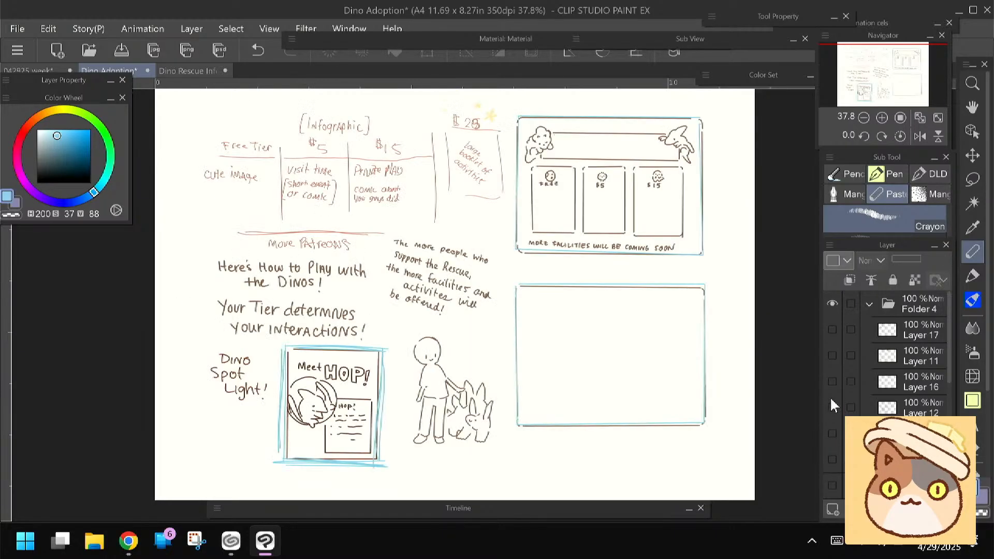
Review Layers 16, 11 and 17 in Folder 4 one at a time, then show the infographic sketch on Layer 12
click(830, 400)
click(833, 383)
click(833, 381)
click(833, 355)
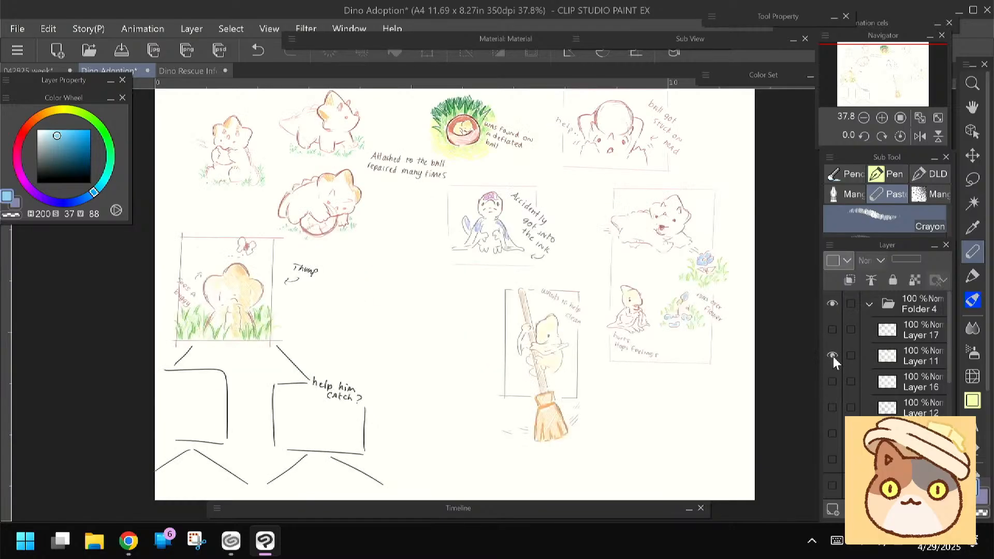
click(833, 355)
click(833, 330)
click(833, 330)
click(833, 408)
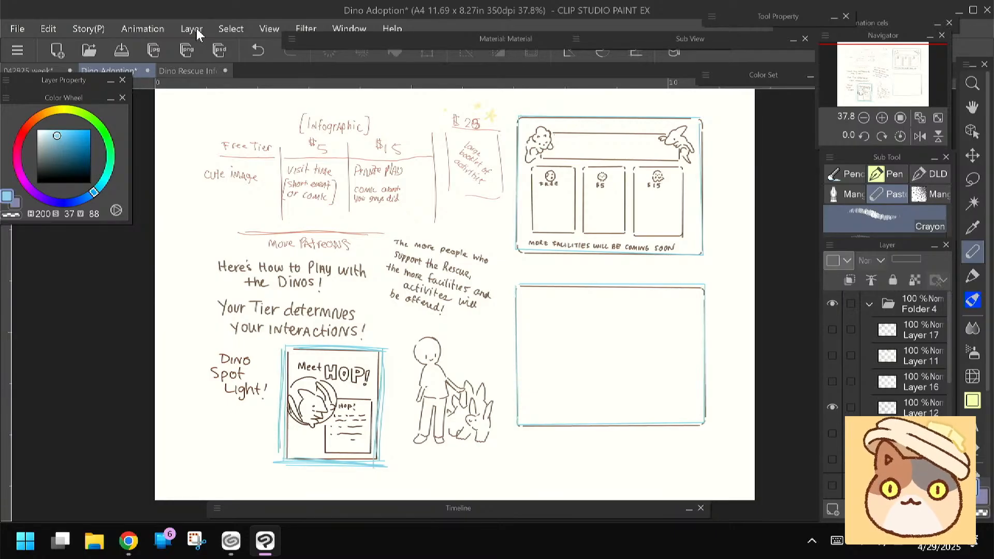
Return to the Dino Rescue Info document and lower the upper blue-marked sketch layer's opacity to 41%
click(189, 72)
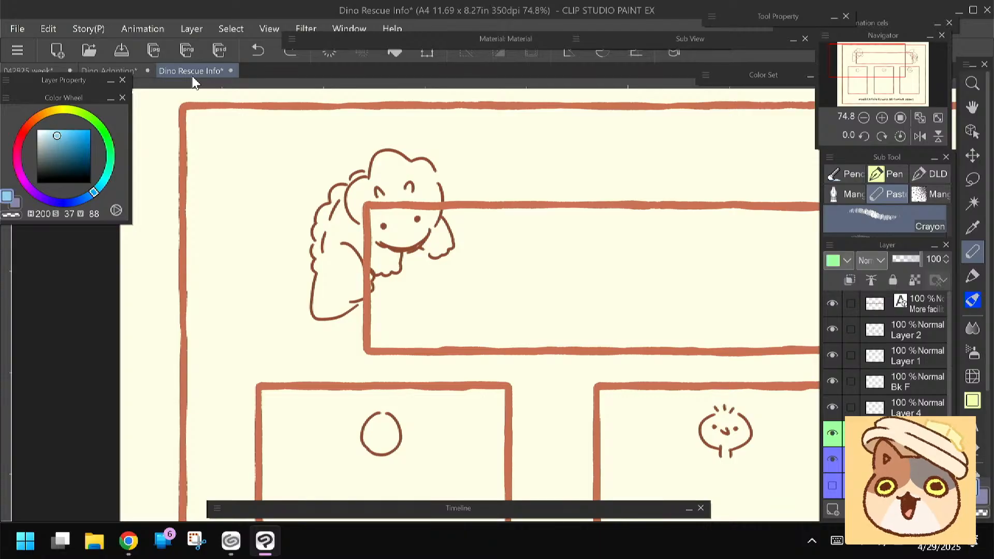
click(880, 195)
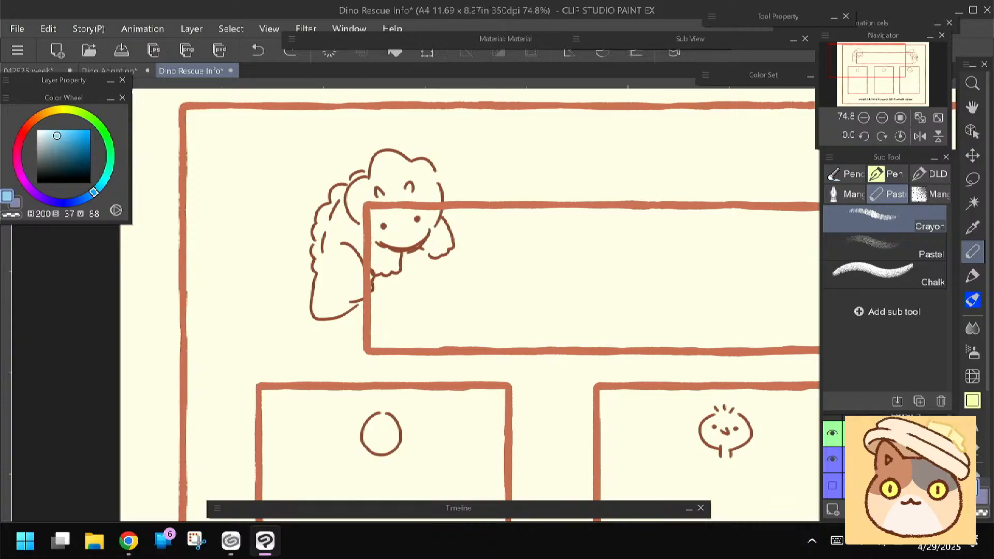
click(860, 441)
click(831, 433)
click(831, 433)
click(833, 460)
click(834, 461)
click(888, 459)
drag(915, 259, 904, 260)
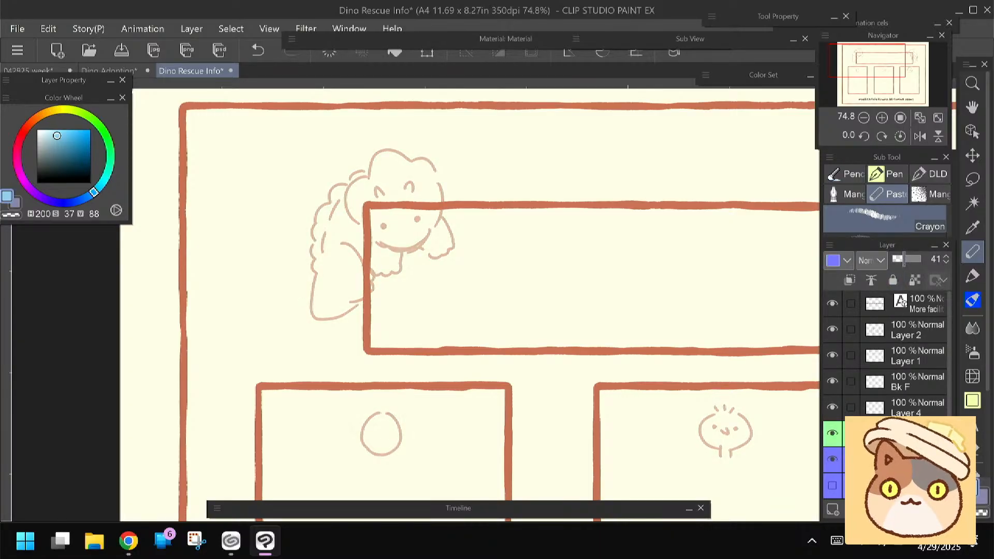
Select the green-marked layer and set the drawing color to reddish brown, H 18, S 69, V 69
click(880, 436)
click(832, 434)
click(832, 435)
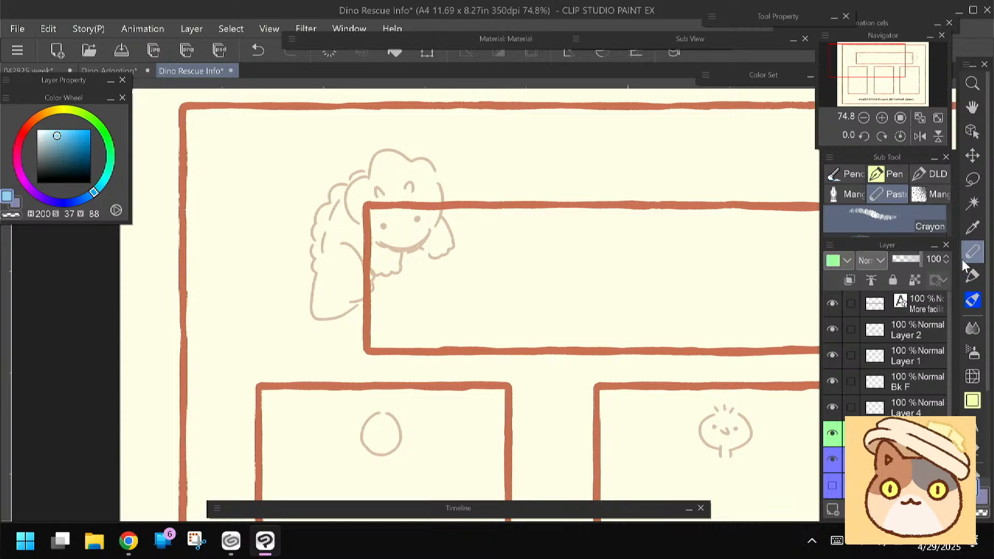
click(29, 125)
click(33, 122)
drag(73, 137, 73, 146)
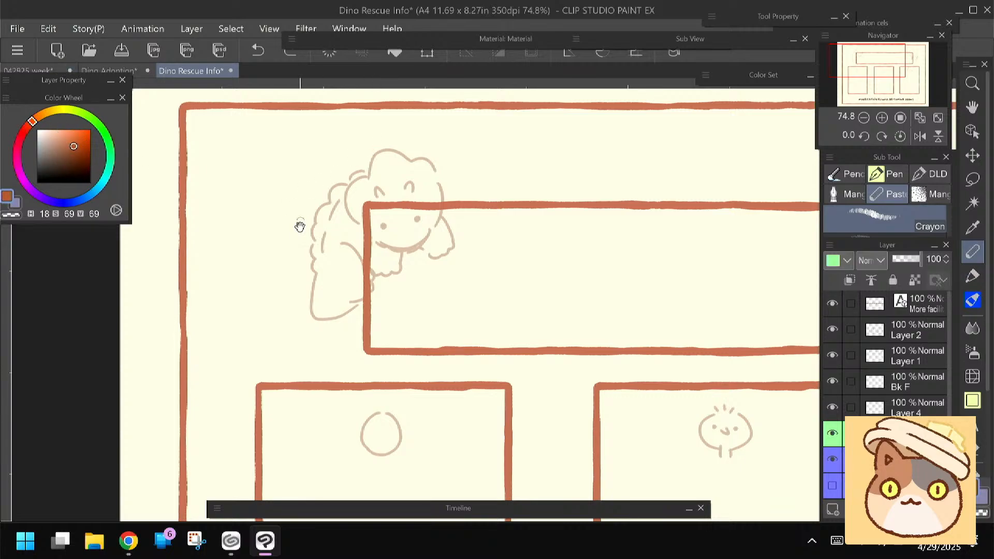
Set the drawing color to dark brown, H 14, S 72, V 37
drag(283, 241, 293, 252)
click(72, 160)
click(30, 124)
click(75, 163)
drag(342, 174, 349, 175)
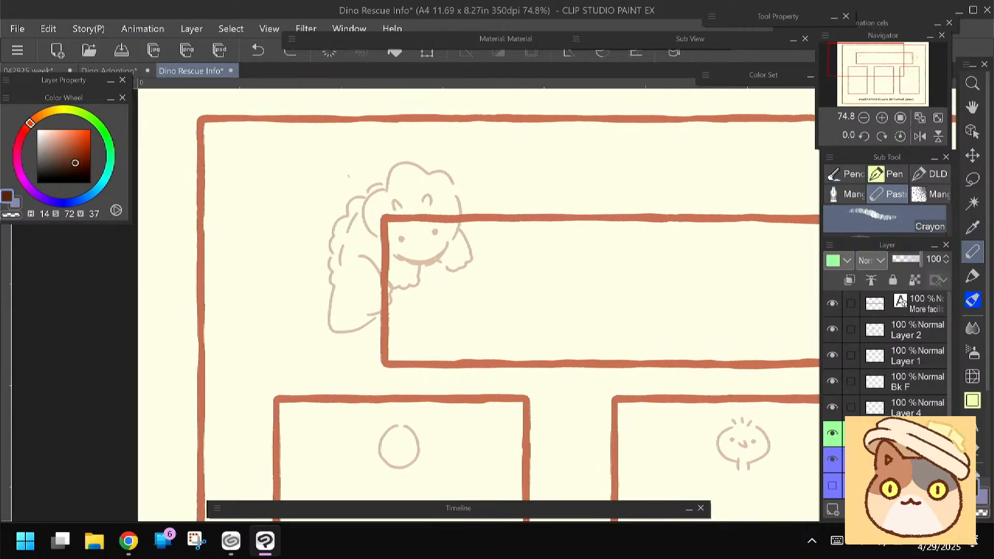
Try tracing the forehead and beak of the crested dinosaur beside the title box with the Crayon brush
drag(569, 337, 352, 308)
drag(549, 313, 204, 319)
scroll(430, 225, up, 2)
scroll(429, 225, up, 1)
drag(496, 280, 424, 321)
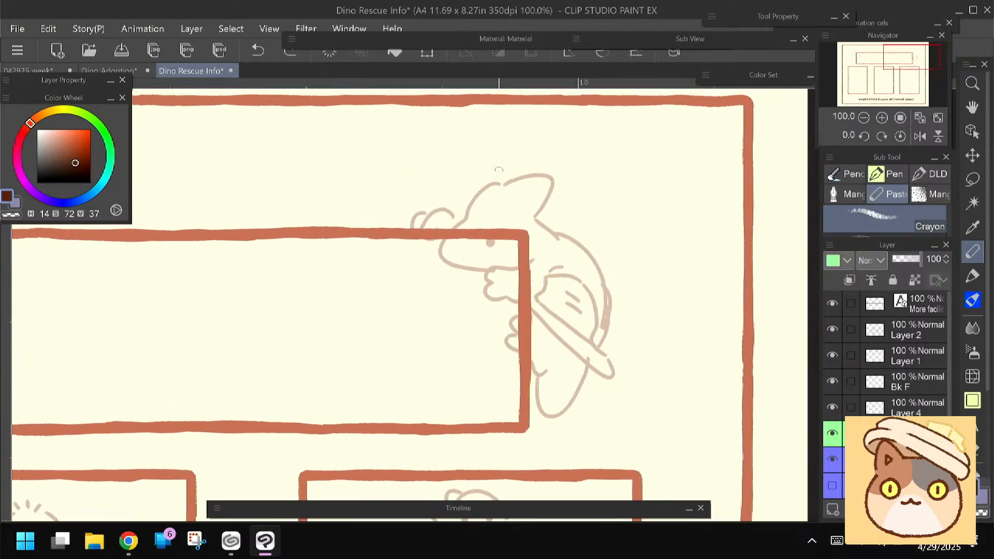
mouse_move(511, 175)
mouse_down()
mouse_move(468, 199)
mouse_move(491, 180)
mouse_move(448, 228)
mouse_move(502, 257)
mouse_up()
key(ctrl+z)
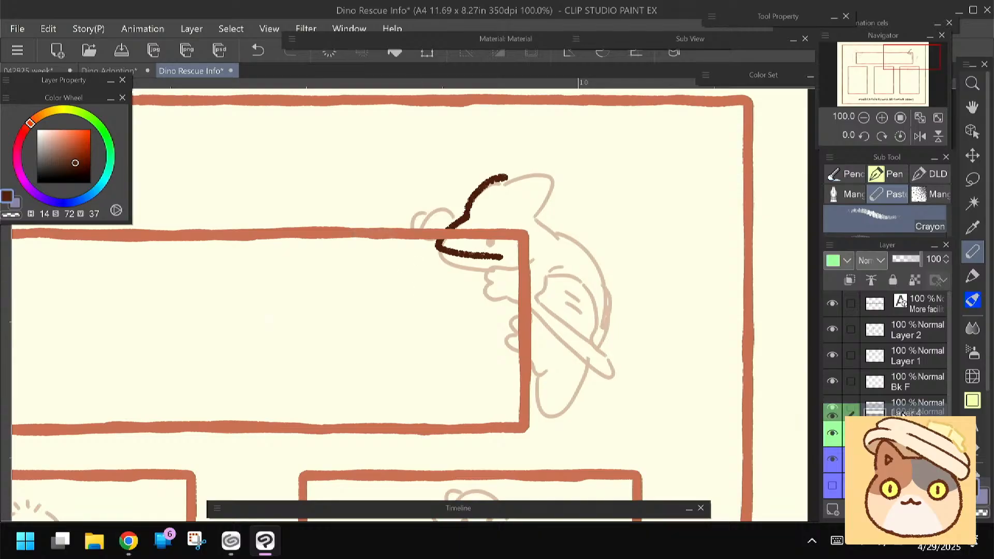
Move the Lines layer to the top of the layer stack, above the text layer
click(900, 304)
drag(899, 305, 903, 294)
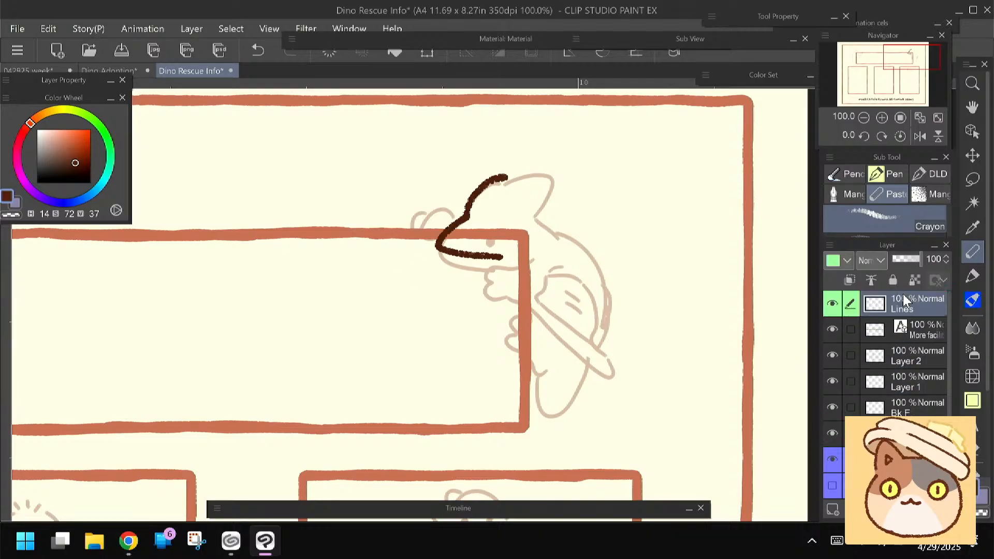
Try outlining the dinosaur's crest in Crayon on the Lines layer, and clear the layer's trial strokes
mouse_move(506, 177)
mouse_down()
mouse_move(558, 164)
mouse_move(562, 181)
mouse_move(533, 213)
mouse_up()
key(ctrl+z)
mouse_move(507, 178)
mouse_down()
mouse_move(553, 178)
mouse_move(535, 213)
mouse_up()
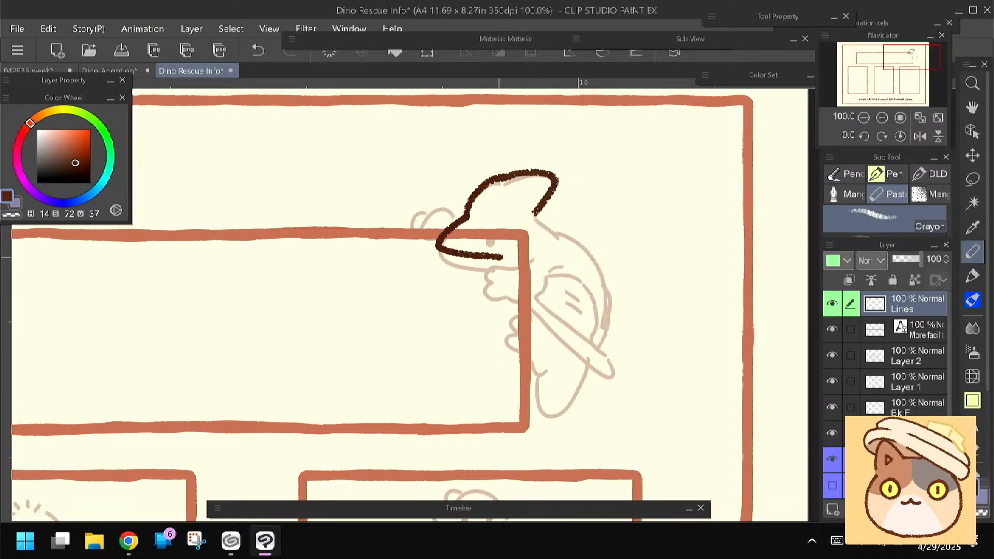
mouse_move(540, 243)
mouse_down()
mouse_move(494, 265)
mouse_move(522, 255)
mouse_move(474, 270)
mouse_up()
key(ctrl+z)
click(328, 54)
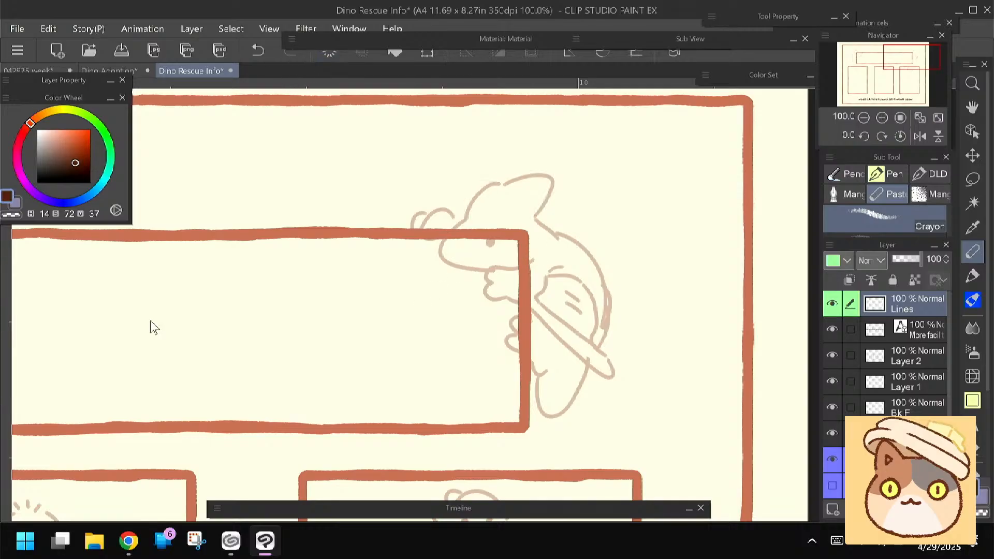
Switch to the animePen brush with a larger tip, keep the Lines layer active and mirror the canvas view horizontally
click(878, 180)
click(855, 290)
mouse_move(486, 196)
mouse_down()
mouse_move(474, 237)
mouse_move(453, 212)
mouse_up()
key(ctrl+z)
key(])
key(])
click(907, 439)
click(914, 305)
drag(362, 284, 366, 279)
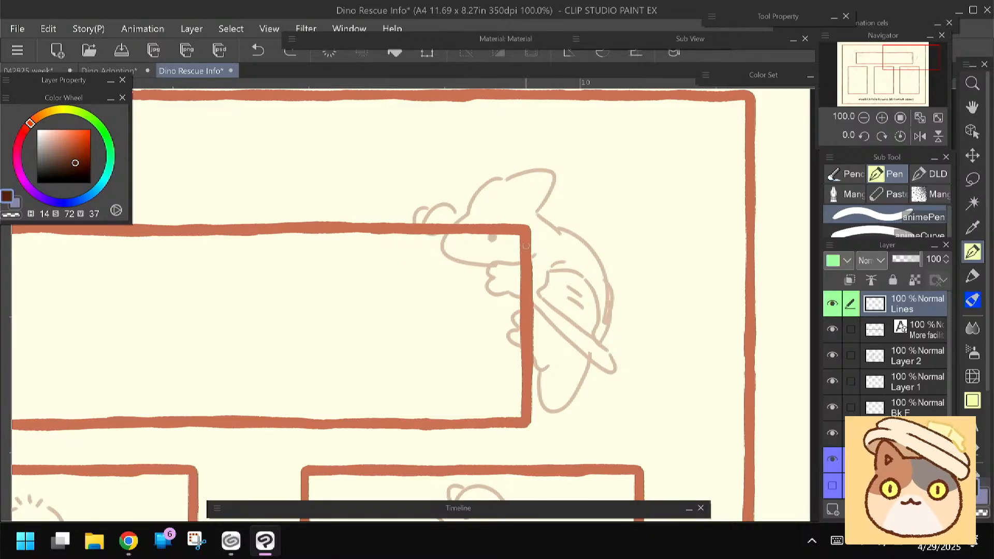
click(918, 141)
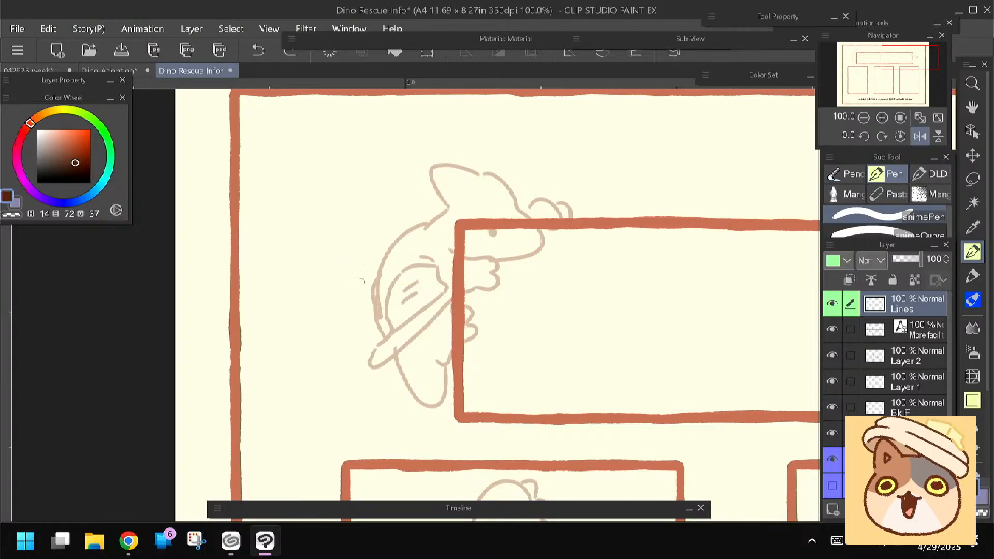
Redraw the crested dinosaur's back curve and tail on the 41% opacity sketch layer
ctrl+shift+click(449, 205)
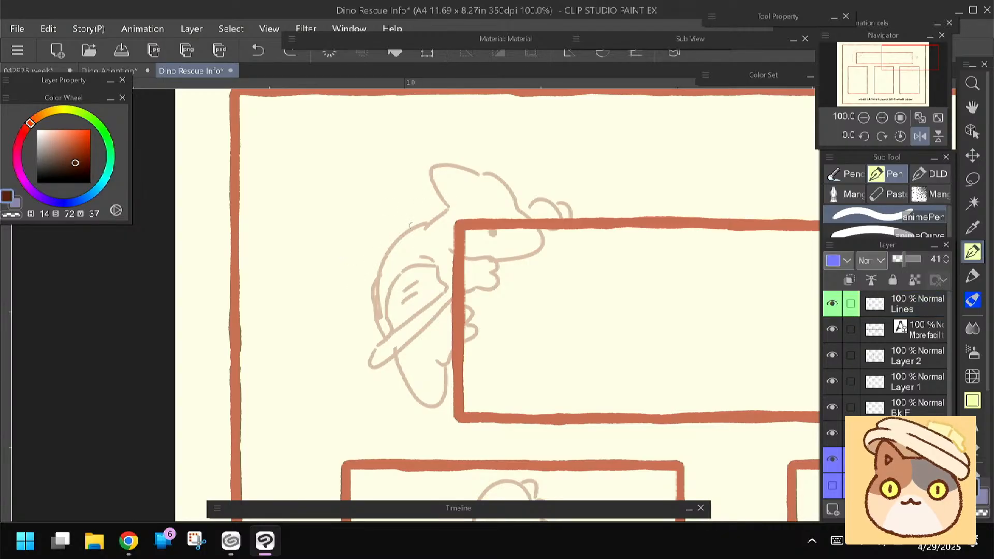
mouse_move(451, 209)
mouse_down()
mouse_move(370, 293)
mouse_move(368, 334)
mouse_up()
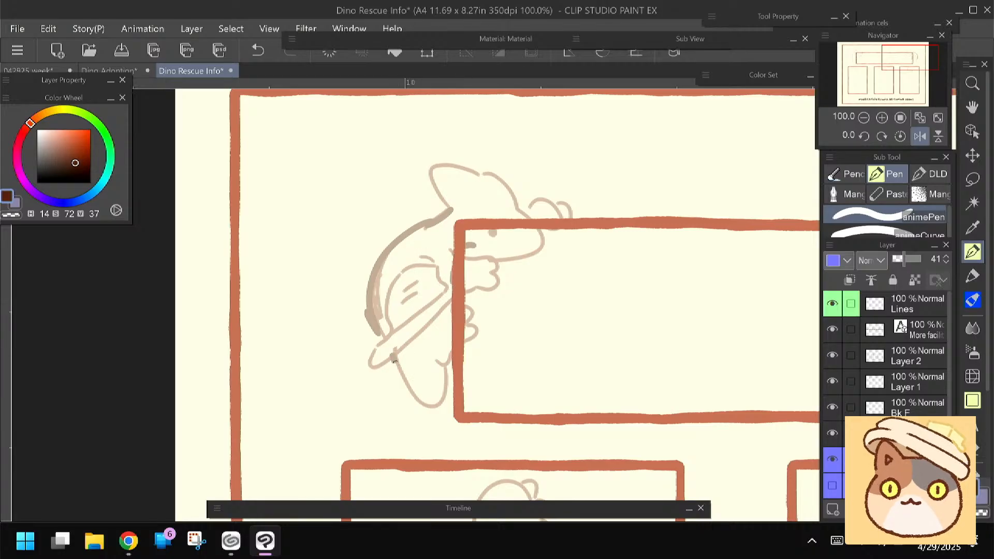
mouse_move(393, 357)
mouse_down()
mouse_move(426, 403)
mouse_move(439, 353)
mouse_up()
Erase the crested dinosaur's sketched head and redraw its crest, forehead and beak on the sketch layer
key(e)
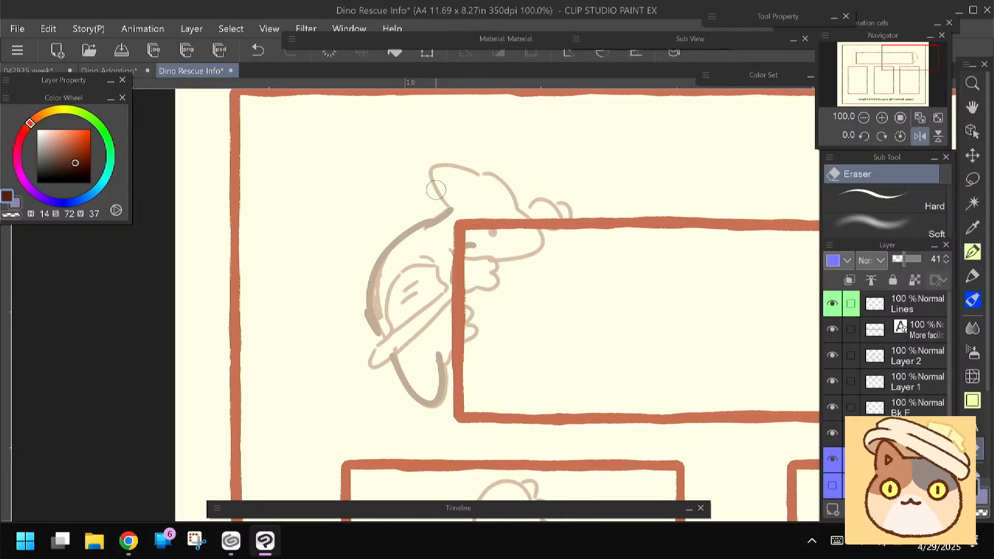
drag(432, 167, 472, 171)
key(p)
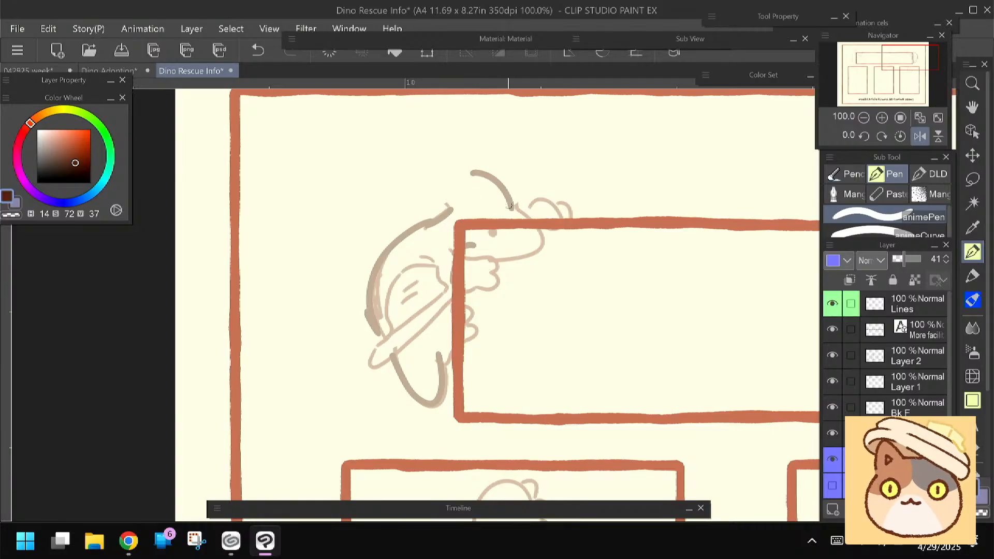
mouse_move(510, 206)
mouse_down()
mouse_move(533, 220)
mouse_move(497, 256)
mouse_up()
key(e)
mouse_move(474, 172)
mouse_down()
mouse_move(511, 202)
mouse_move(456, 182)
mouse_up()
key(p)
key(e)
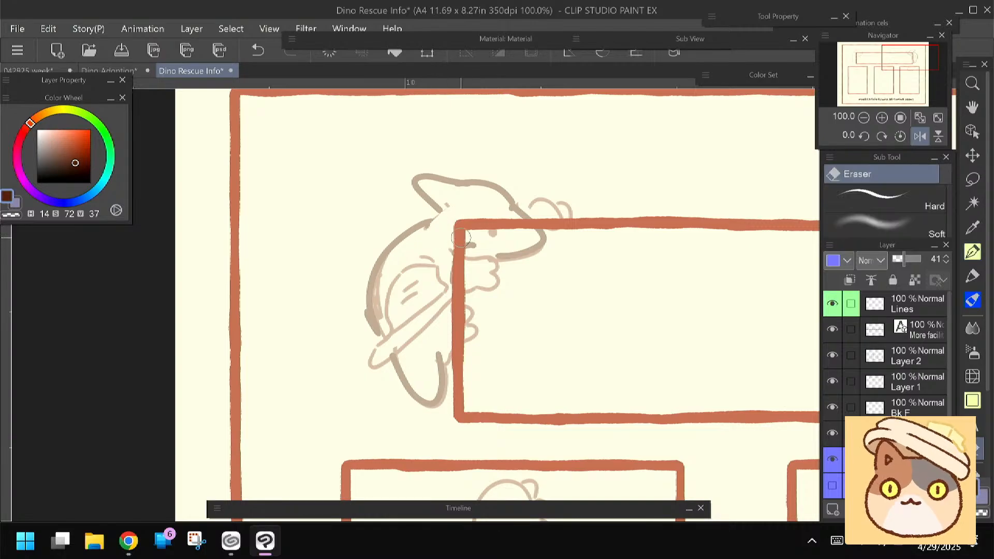
key(p)
Ink the crested dinosaur's near arm, hand and folded wing on the Lines layer with animePen
click(911, 312)
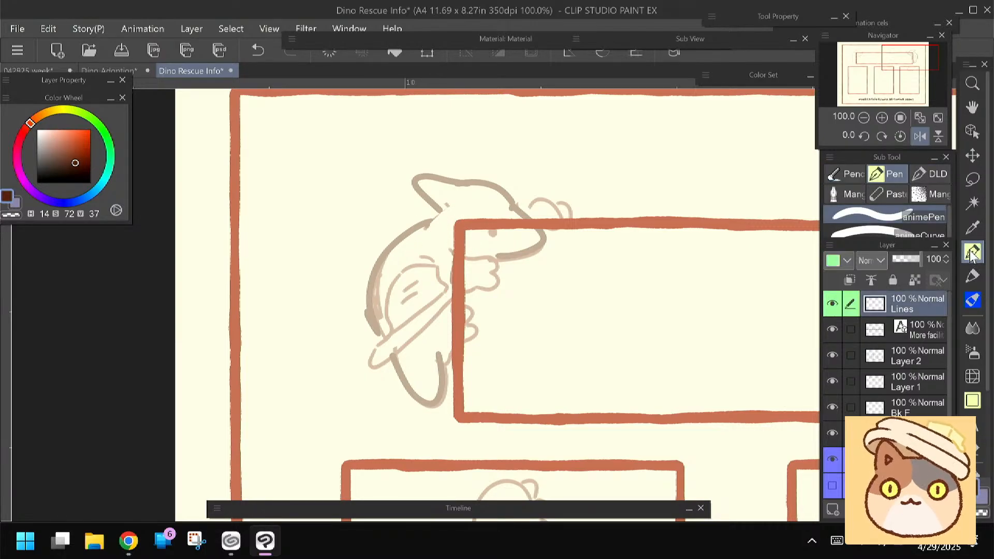
drag(368, 243, 343, 241)
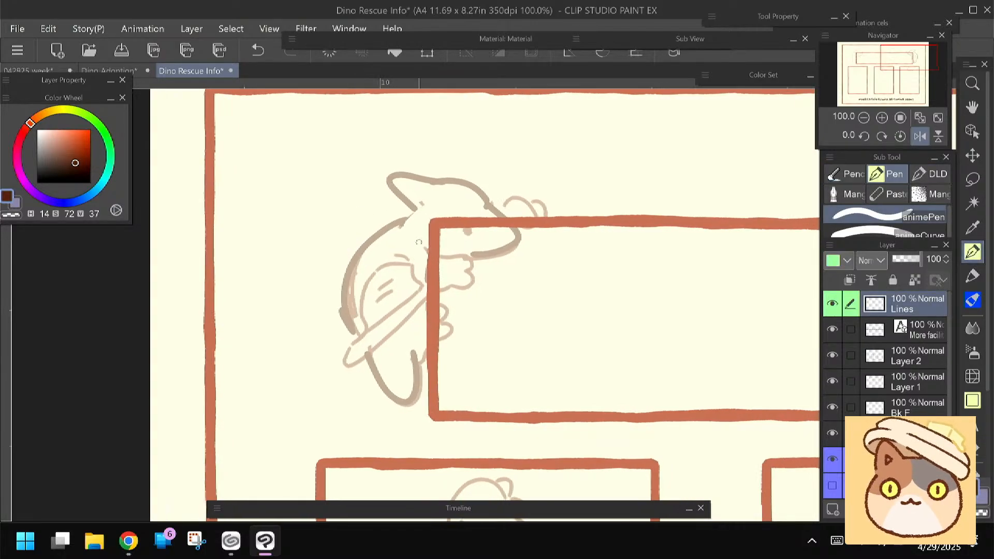
mouse_move(414, 230)
mouse_down()
mouse_move(429, 267)
mouse_move(424, 242)
mouse_move(443, 258)
mouse_move(468, 257)
mouse_move(469, 282)
mouse_up()
key(ctrl+z)
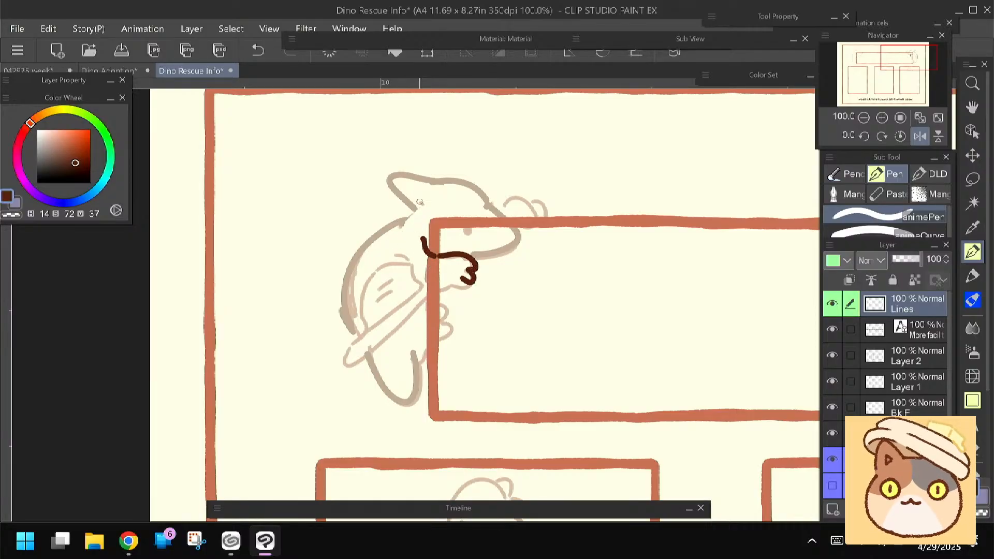
mouse_move(451, 280)
mouse_down()
mouse_move(373, 337)
mouse_move(414, 292)
mouse_move(423, 269)
mouse_move(406, 252)
mouse_up()
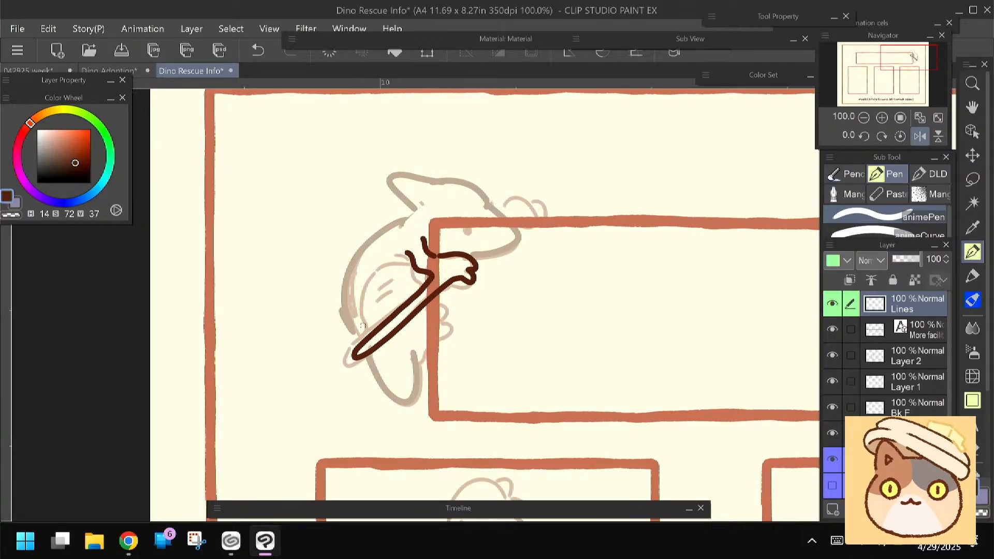
mouse_move(357, 346)
mouse_down()
mouse_move(370, 327)
mouse_move(364, 278)
mouse_move(383, 261)
mouse_up()
drag(400, 214, 413, 242)
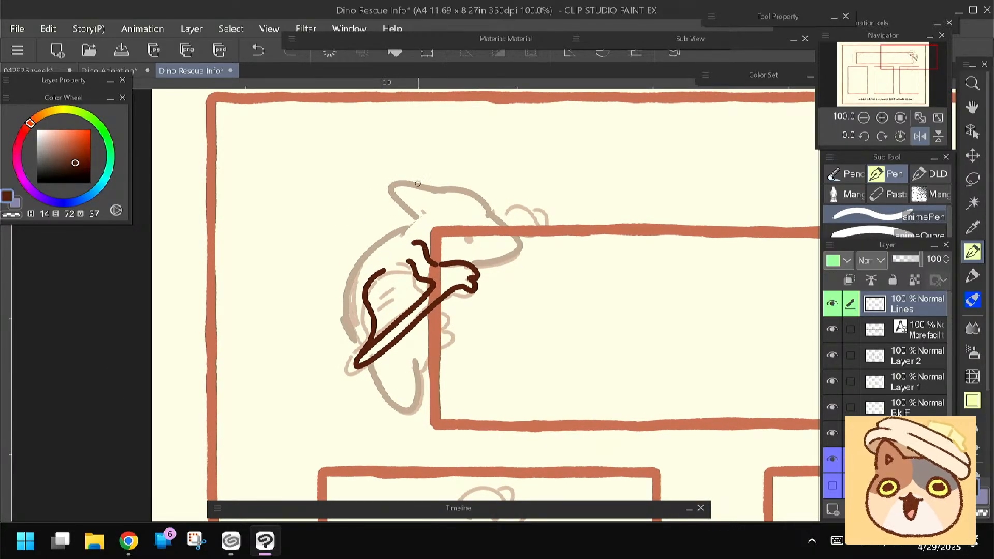
Ink the crested dinosaur's crest, head and beak outline, its eye and the far hand
mouse_move(433, 191)
mouse_down()
mouse_move(387, 179)
mouse_move(414, 220)
mouse_move(429, 187)
mouse_move(386, 184)
mouse_move(456, 186)
mouse_move(510, 234)
mouse_move(515, 252)
mouse_move(461, 261)
mouse_up()
key(ctrl+z)
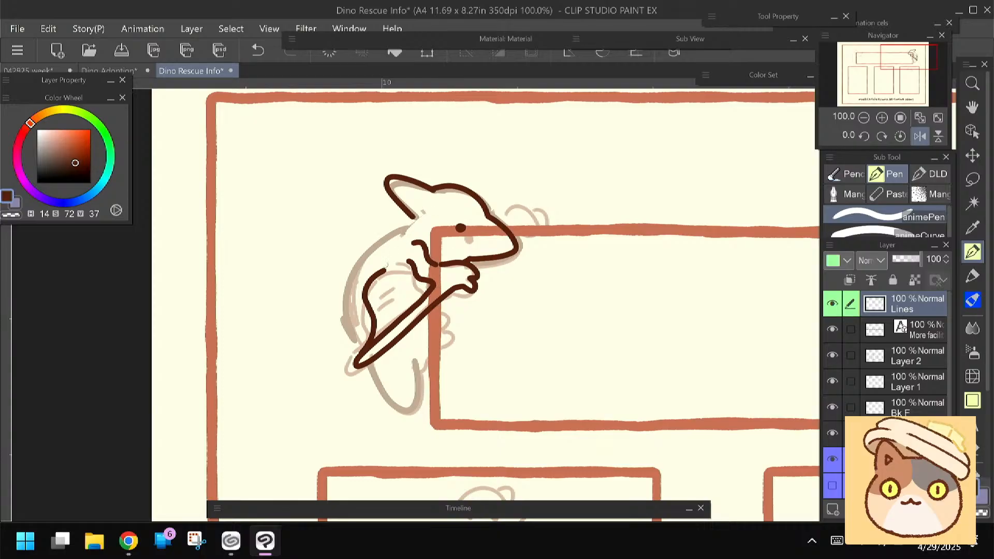
mouse_move(532, 218)
mouse_down()
mouse_move(524, 228)
mouse_move(507, 227)
mouse_move(511, 208)
mouse_move(488, 216)
mouse_up()
mouse_move(309, 369)
mouse_down()
mouse_move(348, 365)
mouse_move(350, 352)
mouse_up()
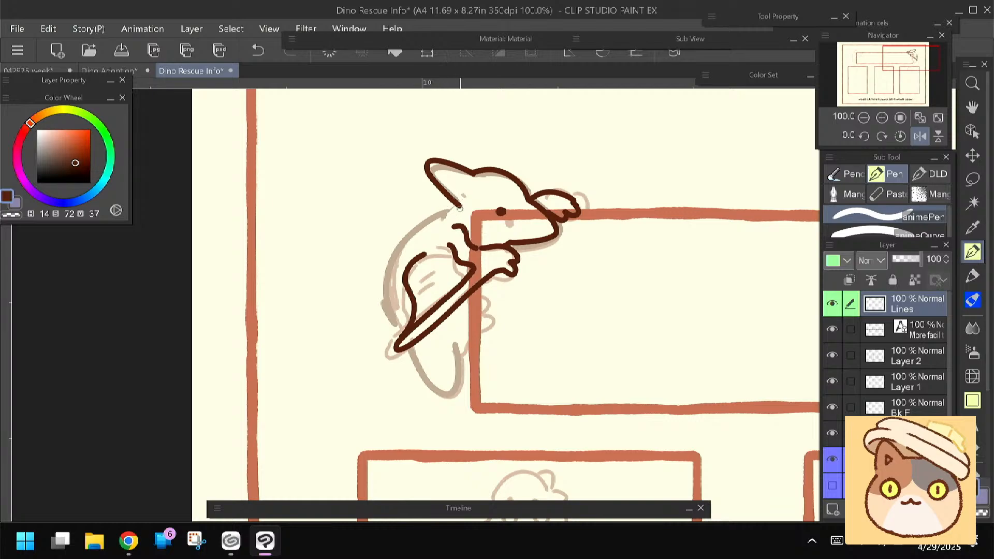
Ink the crested dinosaur's curved back, its foot gripping the title box and the tail
mouse_move(455, 213)
mouse_down()
mouse_move(423, 226)
mouse_move(390, 263)
mouse_move(392, 309)
mouse_up()
drag(374, 355, 371, 333)
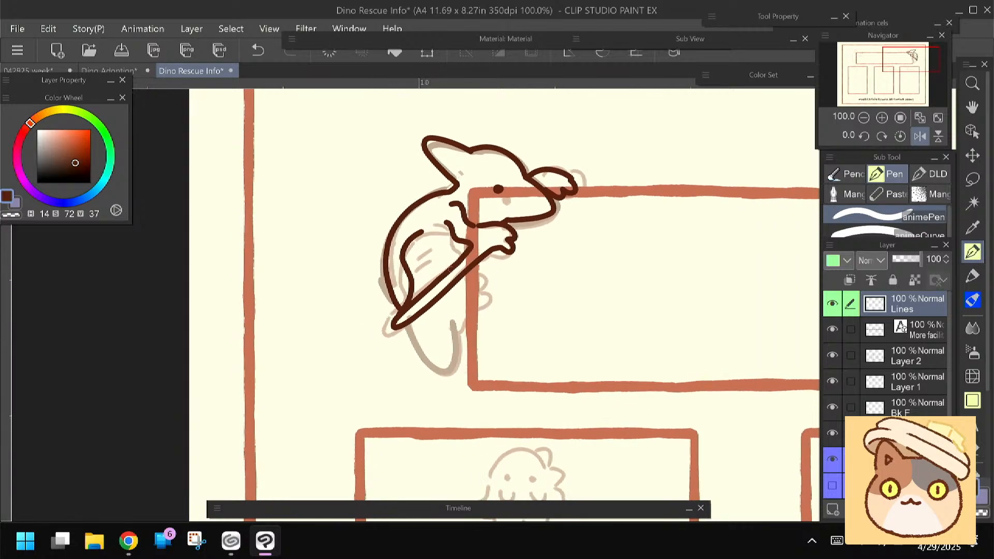
mouse_move(477, 281)
mouse_down()
mouse_move(413, 328)
mouse_move(424, 357)
mouse_move(453, 369)
mouse_move(458, 304)
mouse_up()
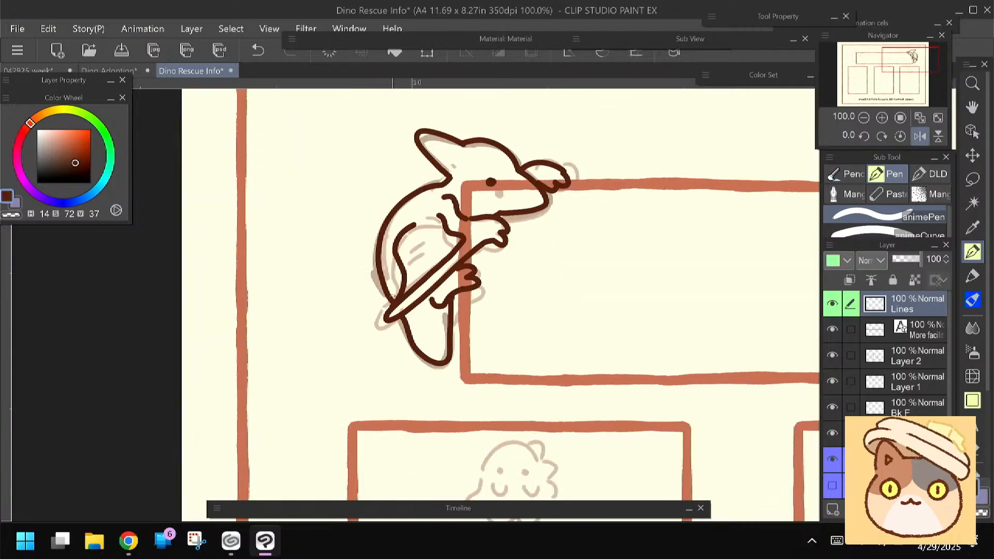
Erase and redraw the crested dinosaur's lower jaw line, and add two small marks inside its wing
key(e)
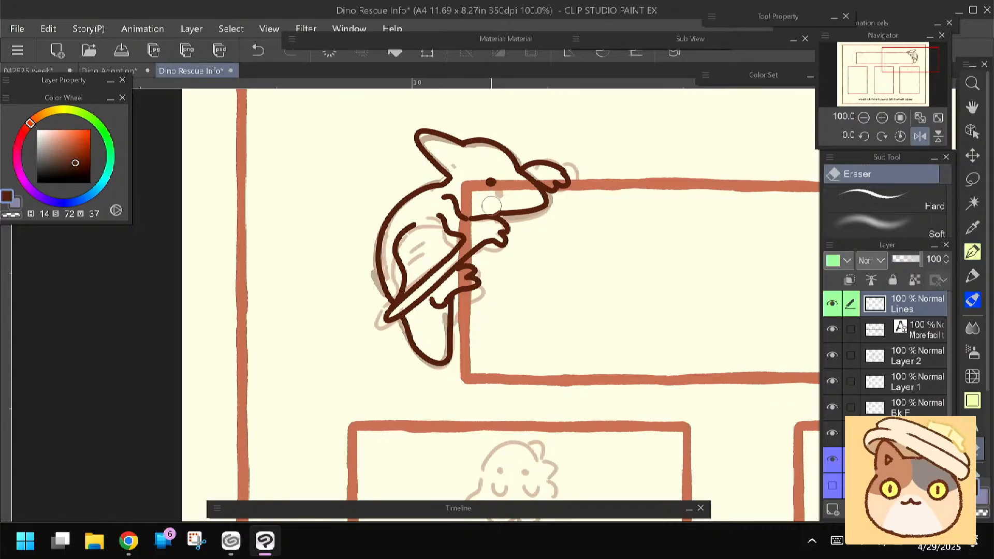
mouse_move(494, 207)
mouse_down()
mouse_move(512, 213)
mouse_move(497, 210)
mouse_up()
key(p)
drag(519, 211, 486, 213)
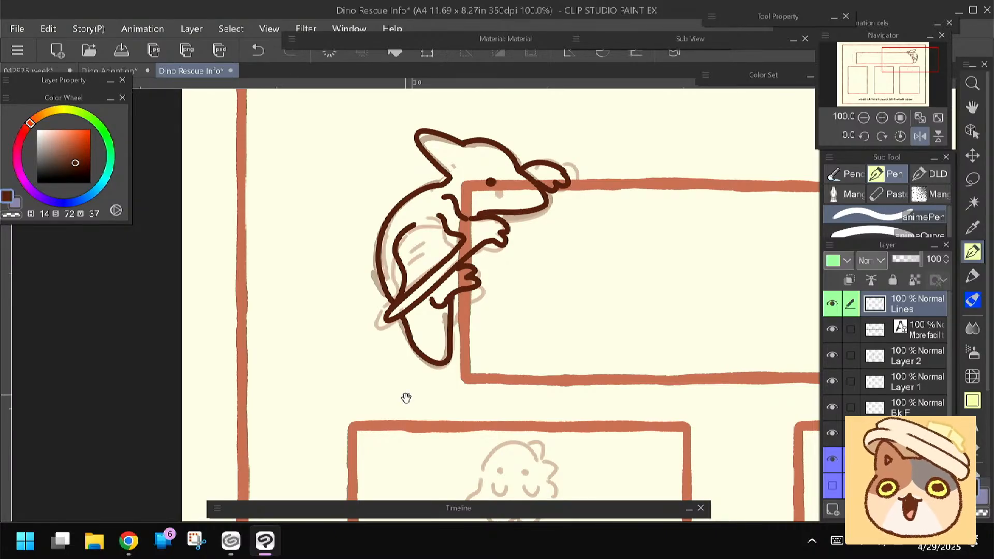
click(421, 251)
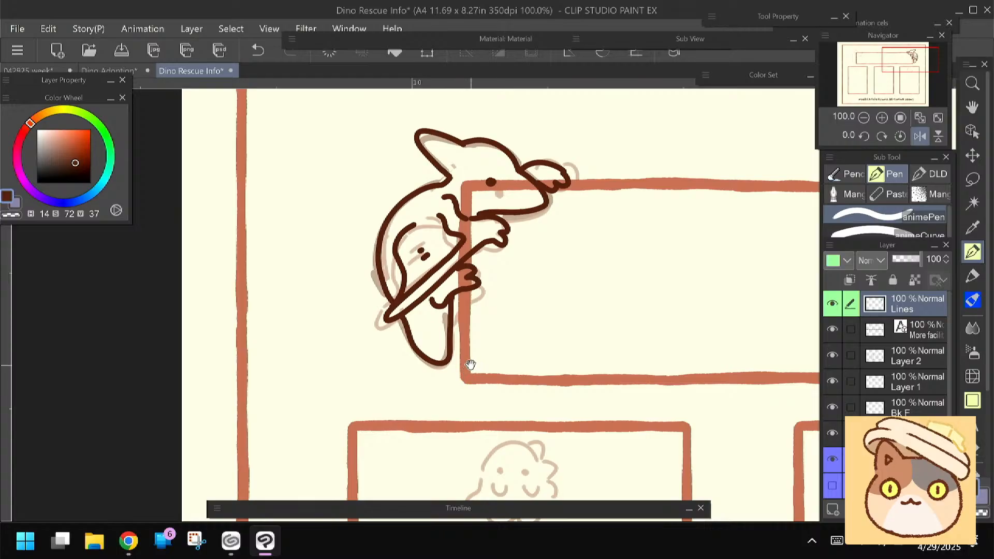
drag(469, 365, 457, 367)
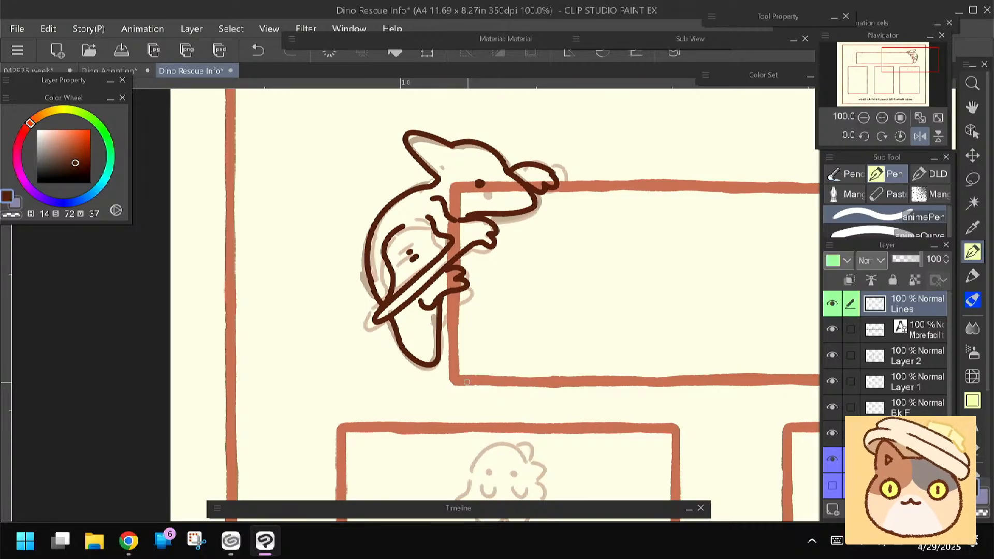
Lasso the horned dinosaur at the title box's other end on the sketch layer, shift it upward and rotate it clockwise
key(space)
drag(660, 369, 500, 361)
drag(639, 348, 409, 366)
drag(501, 371, 319, 371)
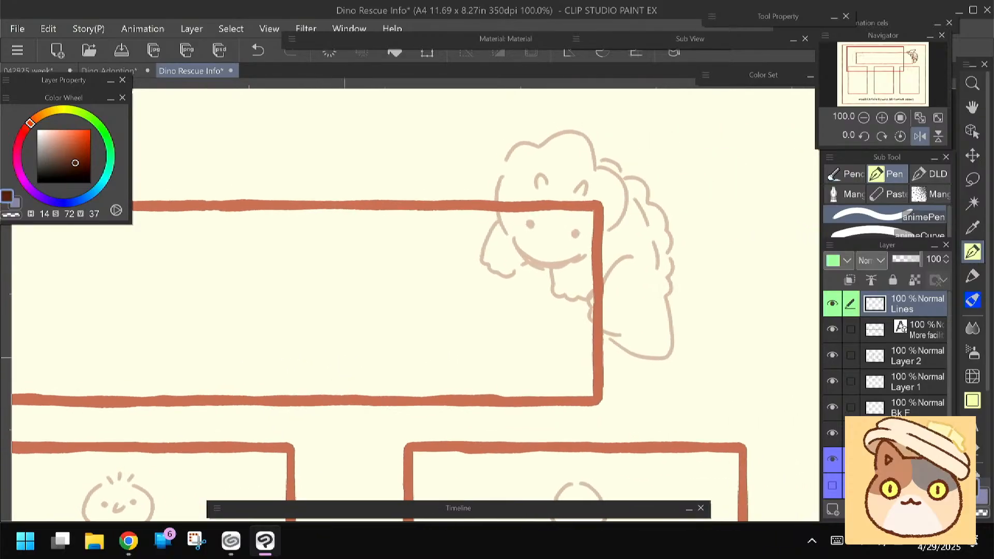
mouse_move(402, 240)
mouse_down()
mouse_move(370, 272)
mouse_move(387, 251)
mouse_up()
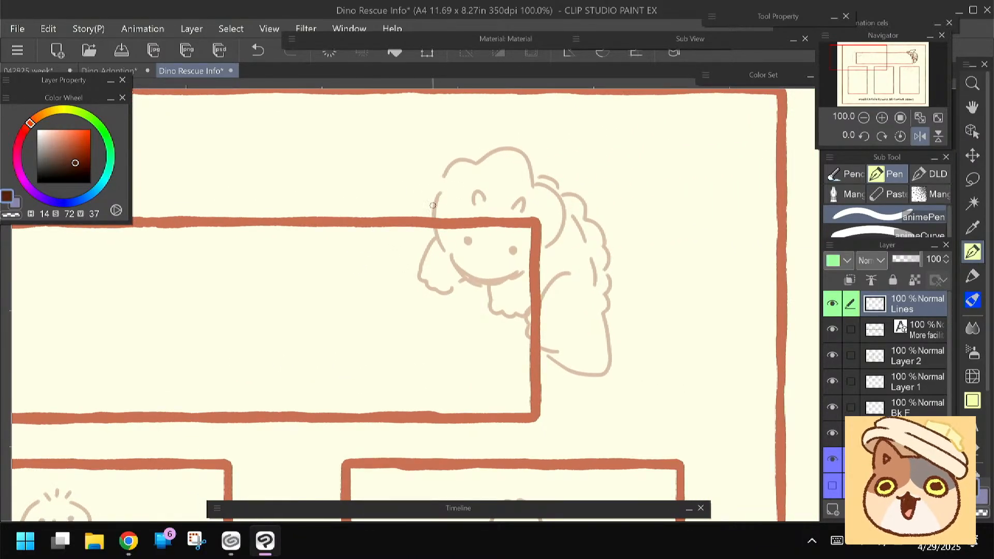
drag(389, 250, 398, 248)
click(905, 459)
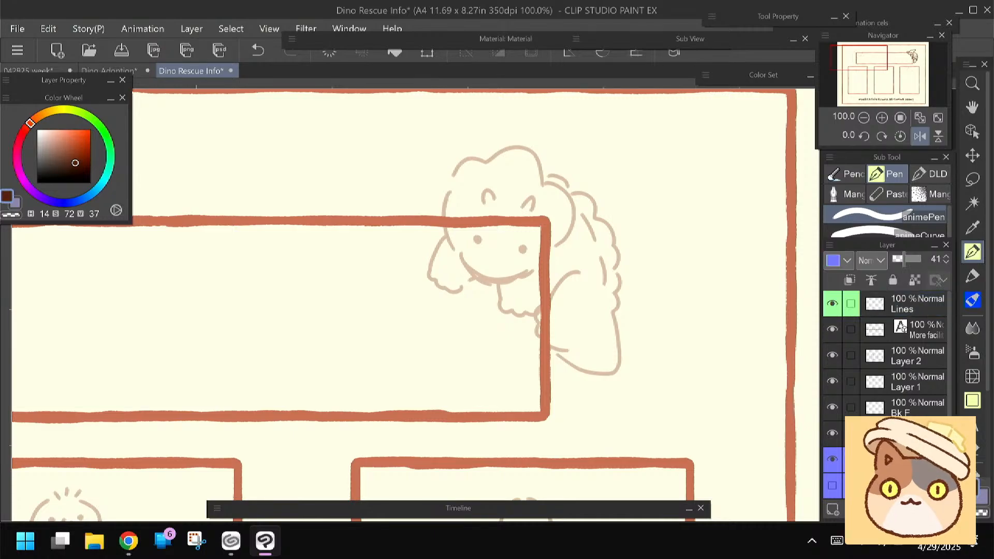
key(m)
mouse_move(445, 157)
mouse_down()
mouse_move(446, 306)
mouse_move(678, 310)
mouse_move(419, 136)
mouse_up()
key(ctrl+t)
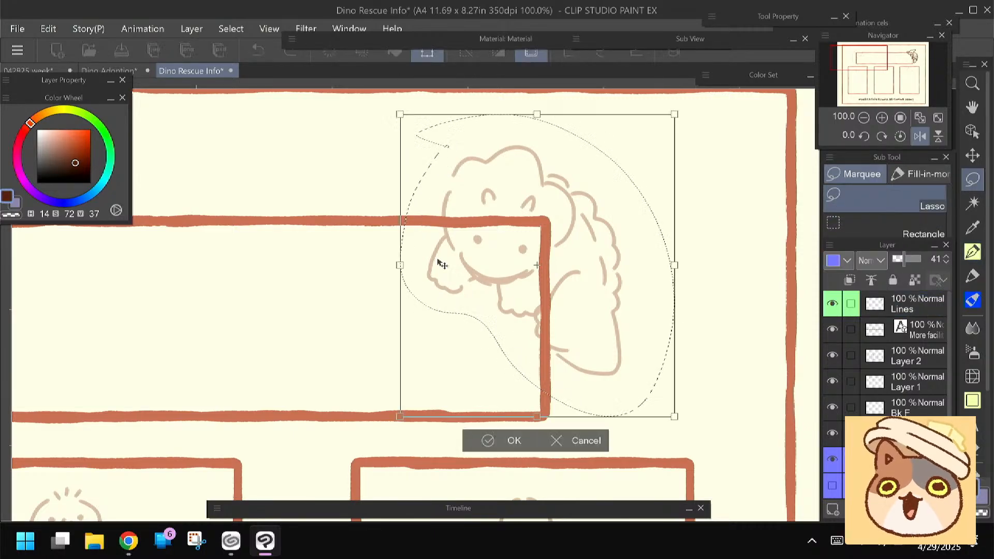
drag(445, 258, 454, 247)
mouse_move(369, 266)
mouse_down()
mouse_move(370, 235)
mouse_move(459, 275)
mouse_up()
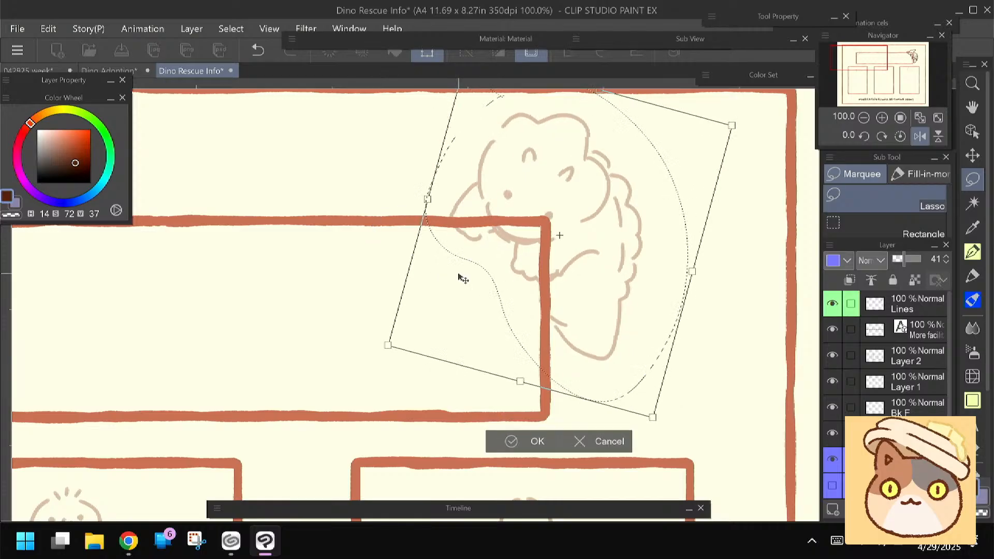
click(509, 441)
Finish the sketch adjustment and switch to the Pen on the Lines layer
click(961, 243)
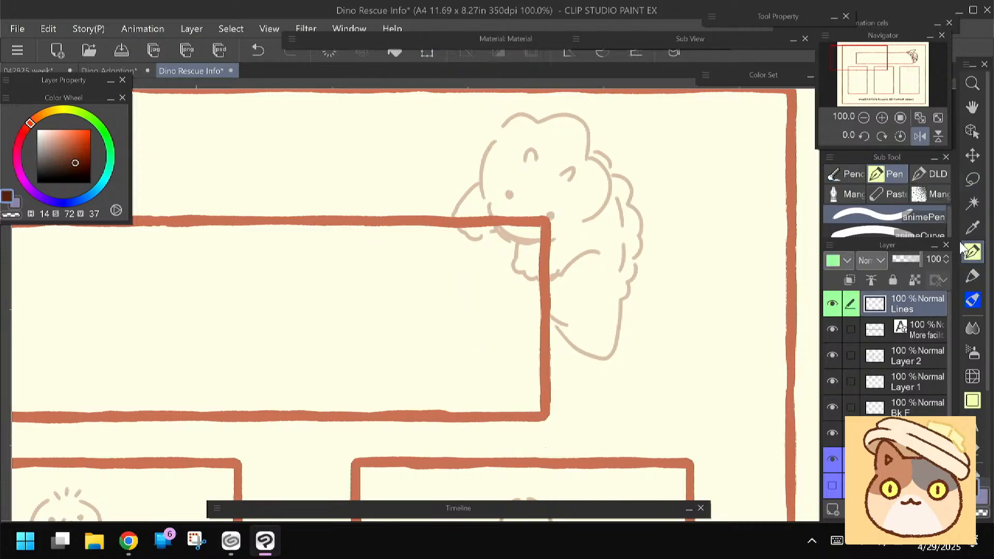
mouse_move(380, 284)
mouse_down()
mouse_move(362, 306)
mouse_move(373, 281)
mouse_up()
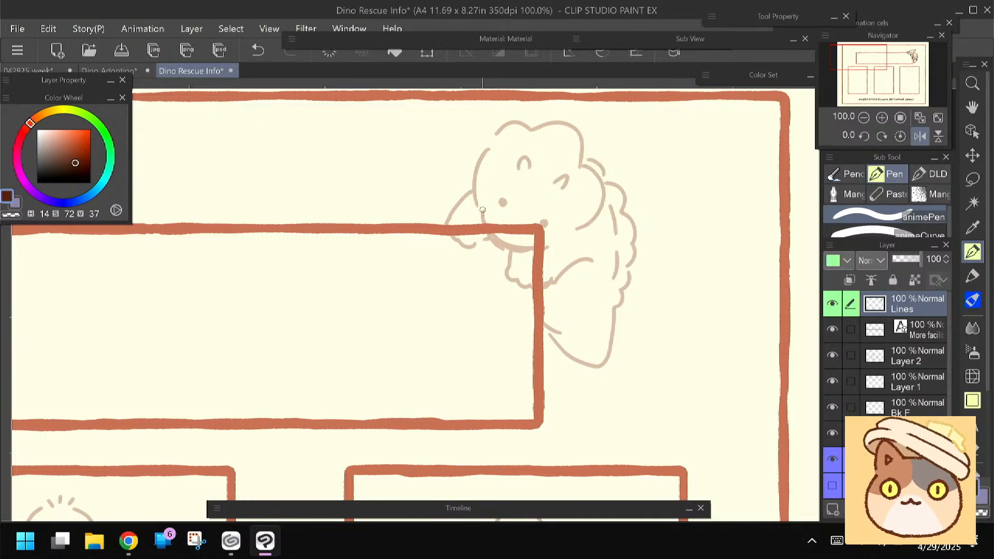
mouse_move(483, 202)
mouse_down()
mouse_move(493, 244)
mouse_move(540, 249)
mouse_up()
key(ctrl+z)
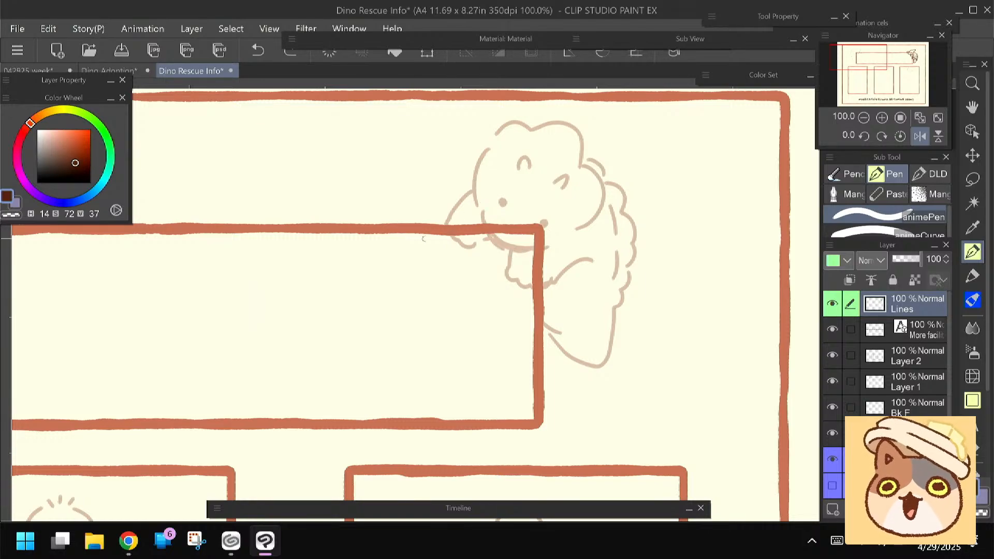
drag(550, 244, 506, 245)
key(ctrl+z)
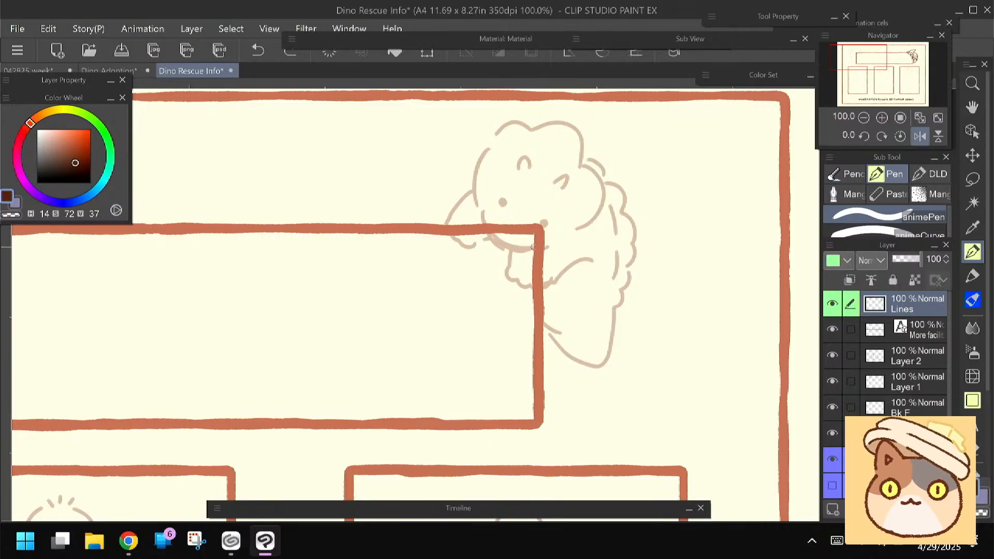
drag(551, 246, 489, 237)
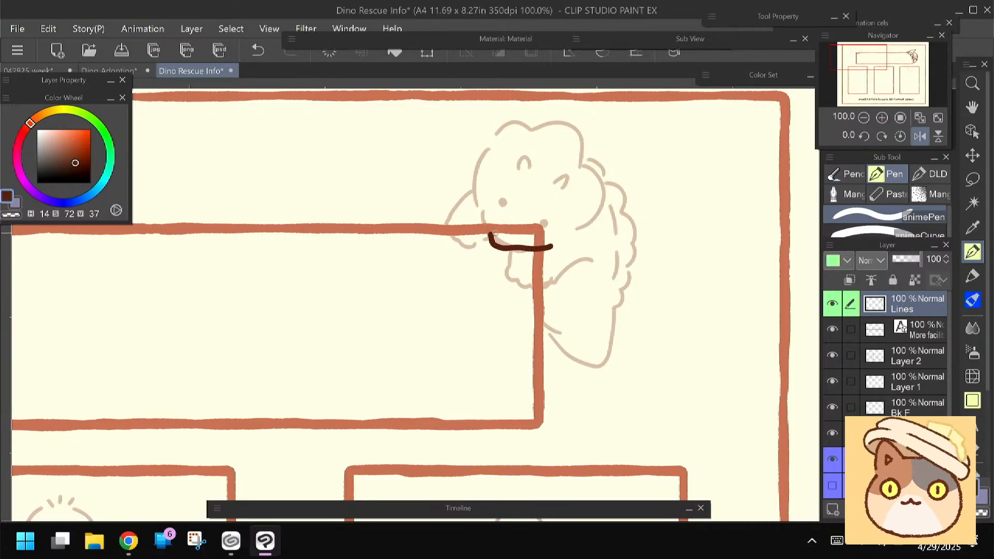
key(ctrl+z)
Ink the horned dinosaur's jaw and cheek line in one stroke and dot in both eyes
mouse_move(550, 248)
mouse_down()
mouse_move(493, 250)
mouse_move(474, 196)
mouse_up()
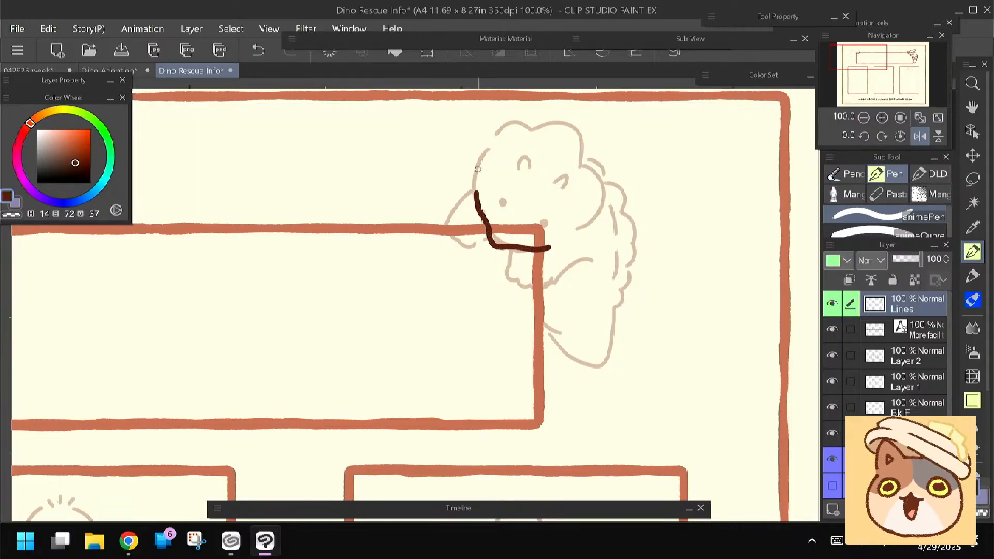
drag(430, 221, 428, 237)
click(490, 217)
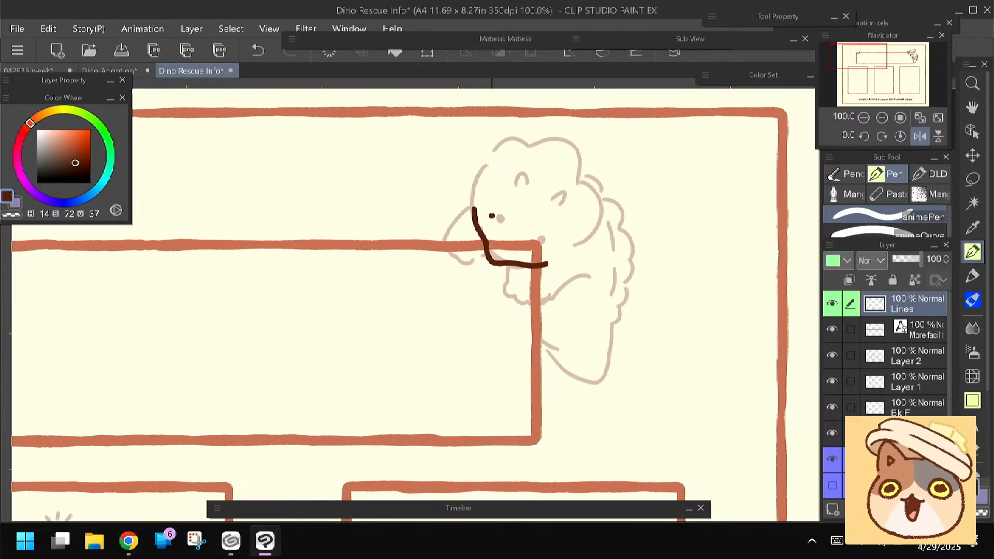
click(535, 243)
drag(433, 224, 433, 240)
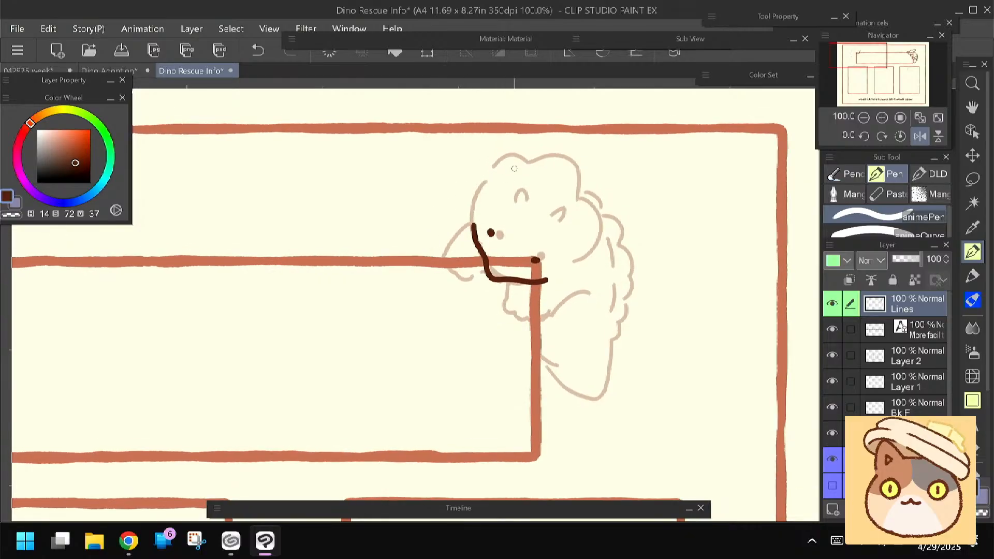
Ink the horned dinosaur's scalloped head outline, its horns and the hands gripping the title box
mouse_move(523, 167)
mouse_down()
mouse_move(482, 174)
mouse_move(470, 206)
mouse_move(478, 194)
mouse_move(472, 214)
mouse_up()
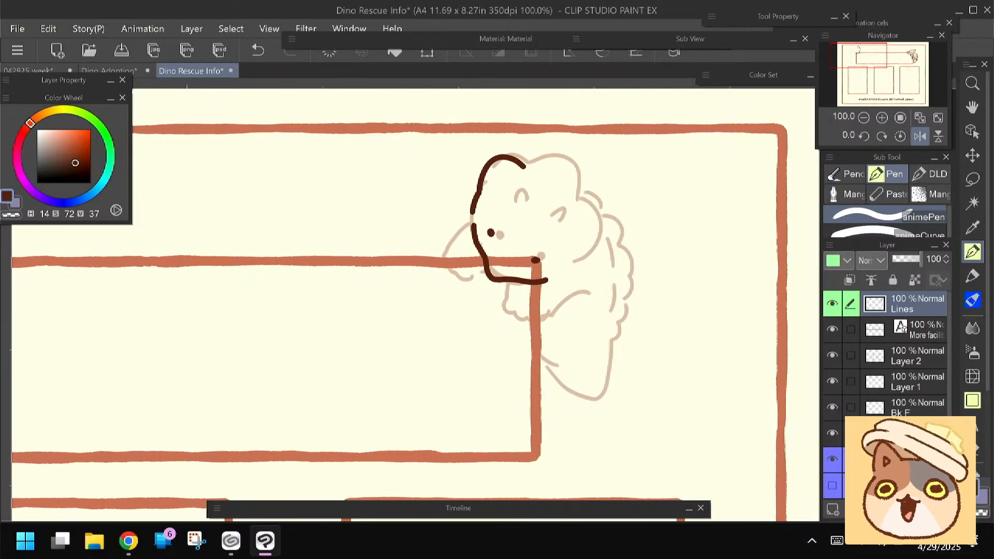
mouse_move(525, 168)
mouse_down()
mouse_move(564, 165)
mouse_move(577, 201)
mouse_up()
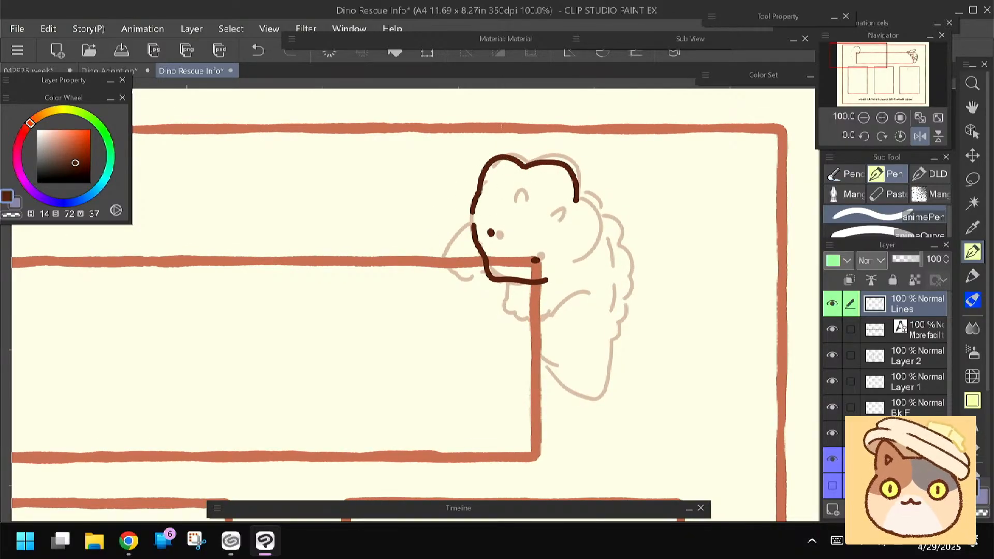
key(ctrl+z)
mouse_move(525, 166)
mouse_down()
mouse_move(553, 158)
mouse_move(580, 181)
mouse_move(576, 215)
mouse_move(584, 206)
mouse_move(598, 234)
mouse_move(568, 265)
mouse_up()
mouse_move(525, 211)
mouse_down()
mouse_move(513, 209)
mouse_move(563, 211)
mouse_move(557, 226)
mouse_up()
mouse_move(473, 272)
mouse_down()
mouse_move(513, 247)
mouse_move(458, 217)
mouse_move(436, 250)
mouse_move(445, 262)
mouse_move(465, 274)
mouse_move(481, 257)
mouse_move(510, 300)
mouse_move(529, 311)
mouse_move(531, 288)
mouse_move(554, 291)
mouse_up()
Ink the horned dinosaur's curved body, foot and tail, and the scalloped ridge along its back
mouse_move(441, 333)
mouse_down()
mouse_move(423, 331)
mouse_move(451, 305)
mouse_up()
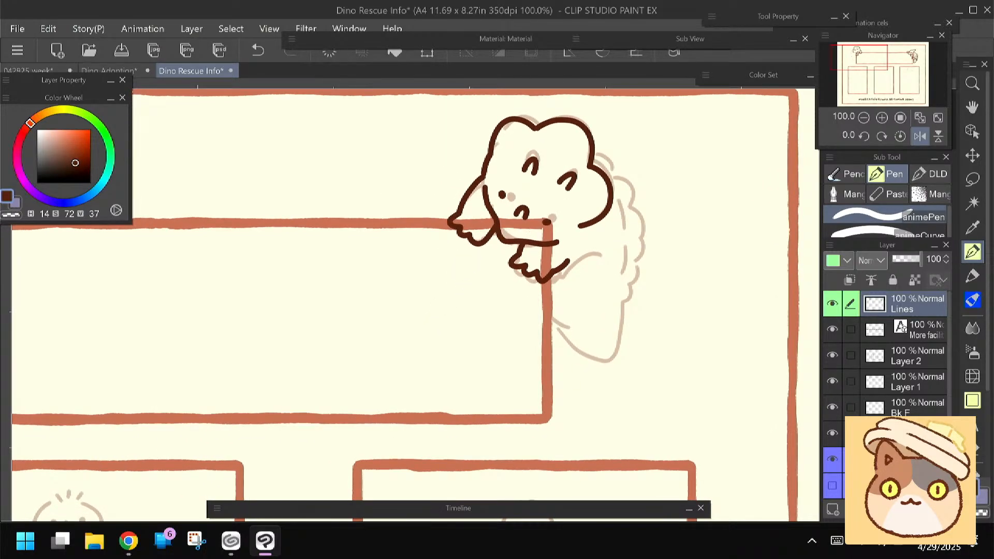
mouse_move(612, 197)
mouse_down()
mouse_move(628, 247)
mouse_move(620, 282)
mouse_move(596, 312)
mouse_move(553, 320)
mouse_up()
mouse_move(614, 291)
mouse_down()
mouse_move(580, 350)
mouse_move(550, 356)
mouse_up()
mouse_move(612, 188)
mouse_down()
mouse_move(637, 235)
mouse_move(628, 270)
mouse_up()
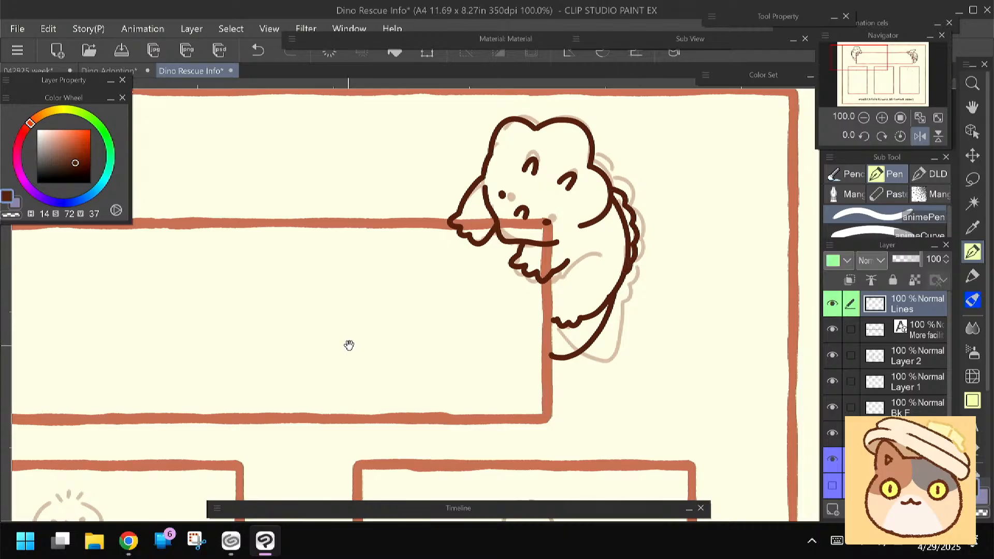
Add a new layer directly below Lines, name it "color" and give it the same green palette colour as Lines
drag(348, 346, 368, 339)
click(923, 334)
click(832, 511)
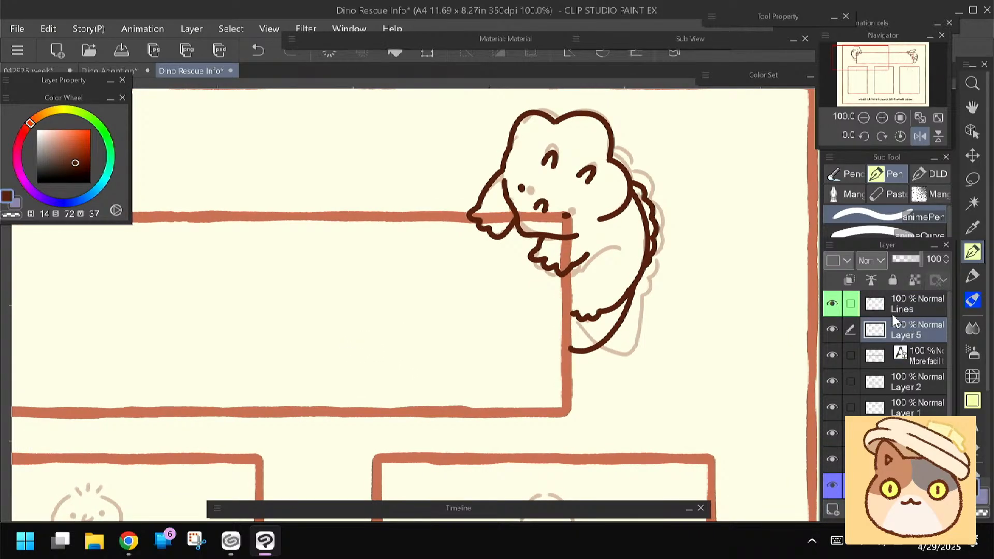
click(836, 540)
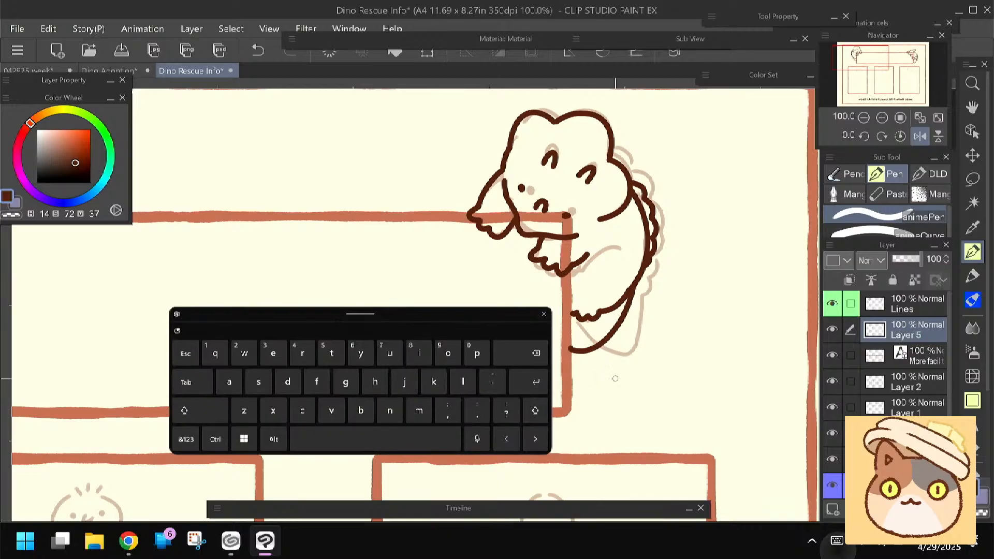
click(448, 351)
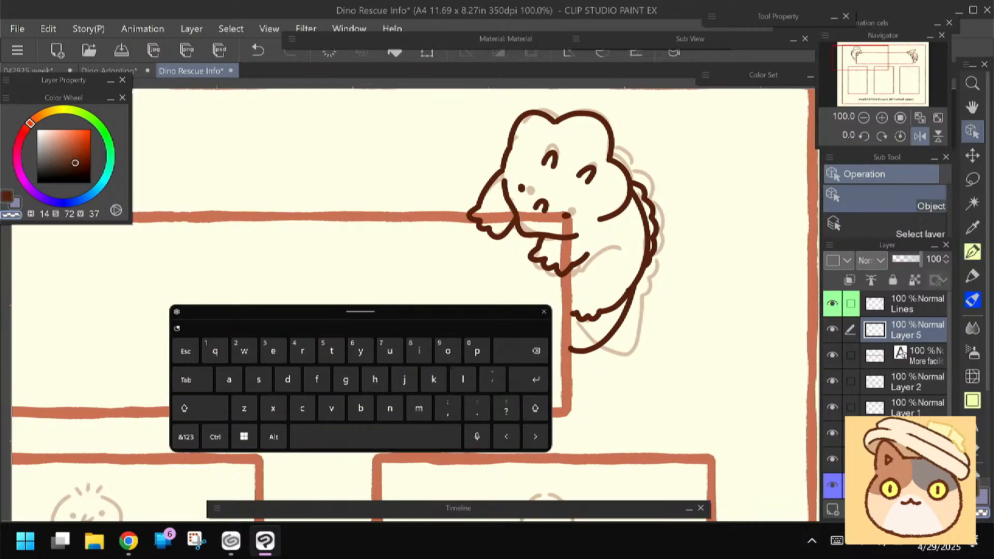
key(r)
double_click(903, 334)
click(303, 409)
click(448, 351)
click(463, 380)
click(448, 351)
click(302, 350)
click(844, 261)
click(856, 345)
Switch to the Felt pen marker and test a pale yellow of H40 S29 V100 on the crested dinosaur's crest
click(977, 282)
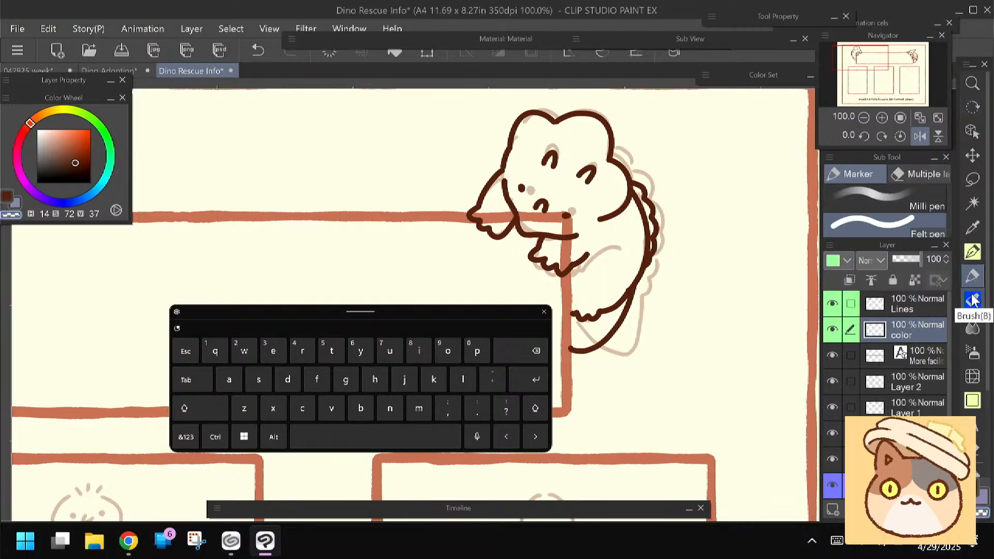
click(543, 311)
drag(54, 299, 412, 366)
mouse_move(174, 383)
mouse_down()
mouse_move(331, 377)
mouse_move(530, 339)
mouse_up()
click(47, 116)
click(52, 129)
click(47, 112)
mouse_move(278, 205)
mouse_down()
mouse_move(265, 196)
mouse_move(283, 202)
mouse_up()
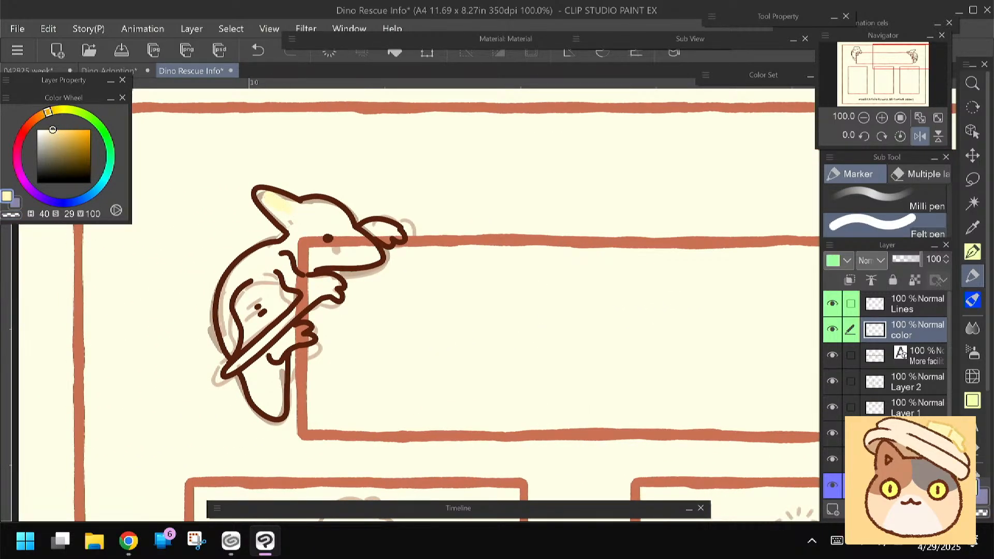
Hide the sketch layer and paint the crested dinosaur's head and far hand yellow with H48 S45 V100
click(833, 485)
click(54, 129)
click(53, 111)
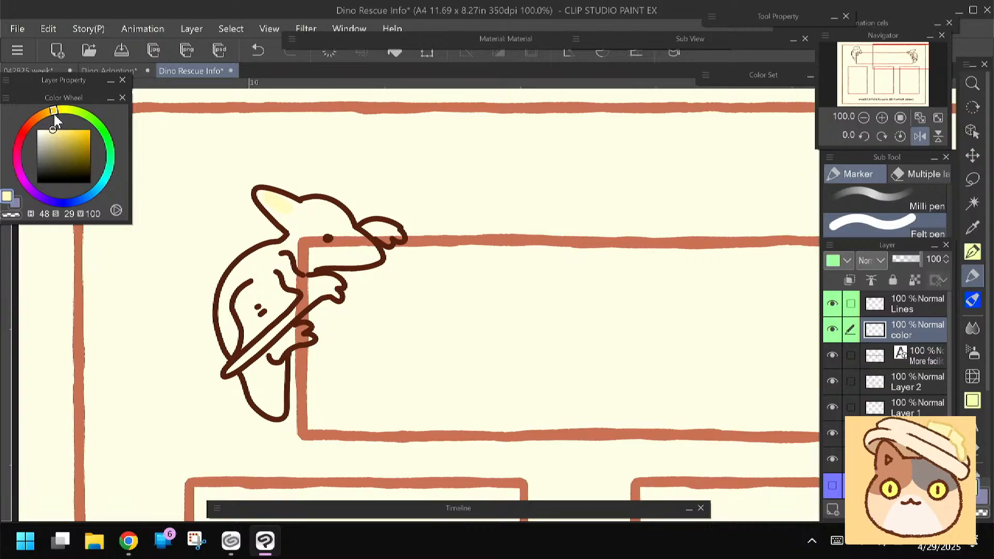
drag(295, 228, 293, 207)
click(60, 129)
drag(261, 194, 283, 216)
mouse_move(316, 223)
mouse_down()
mouse_move(331, 221)
mouse_move(341, 243)
mouse_move(305, 239)
mouse_move(316, 257)
mouse_move(368, 246)
mouse_move(327, 259)
mouse_move(378, 228)
mouse_move(397, 235)
mouse_up()
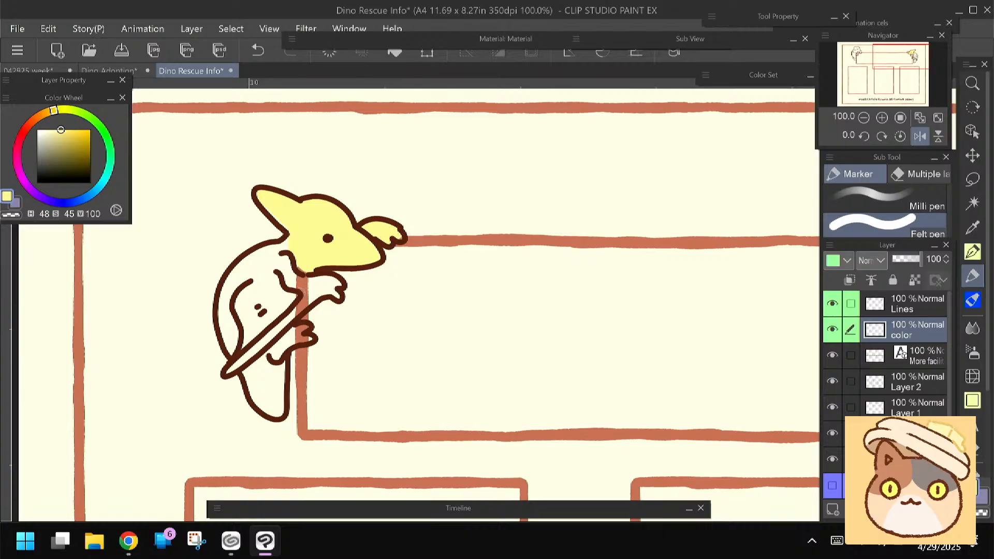
Paint the crested dinosaur's body, limbs and tail in the same yellow, and its inner wing paler with H48 S22 V100
drag(276, 283, 397, 257)
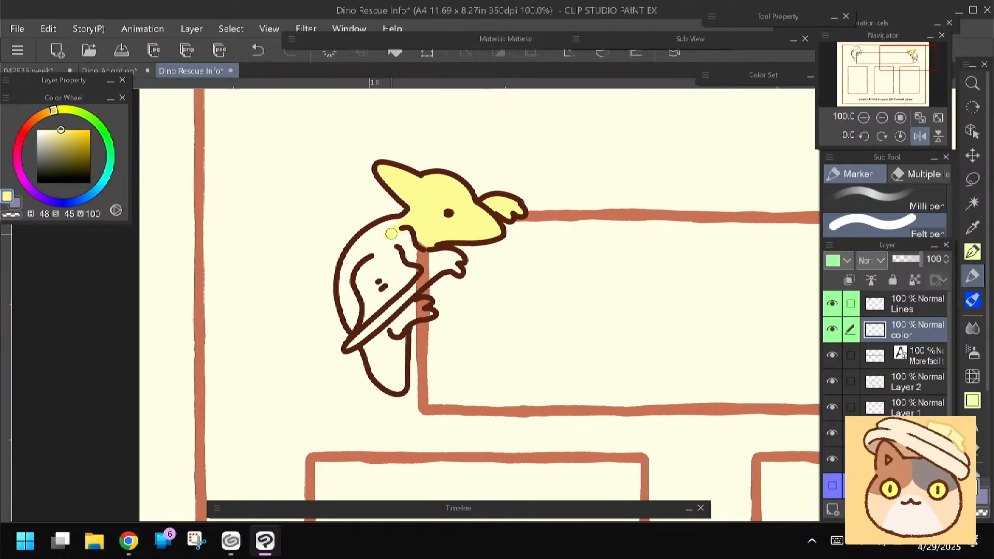
mouse_move(409, 215)
mouse_down()
mouse_move(383, 238)
mouse_move(417, 236)
mouse_move(456, 267)
mouse_move(425, 271)
mouse_move(396, 296)
mouse_move(408, 267)
mouse_move(450, 263)
mouse_move(431, 272)
mouse_move(408, 256)
mouse_move(354, 271)
mouse_up()
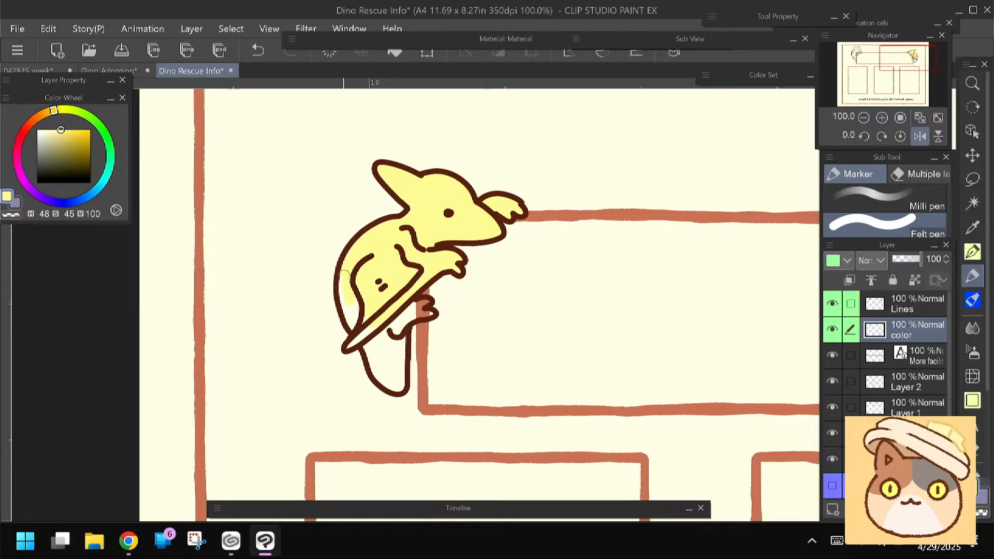
mouse_move(398, 322)
mouse_down()
mouse_move(386, 371)
mouse_move(377, 348)
mouse_move(359, 333)
mouse_move(350, 343)
mouse_move(359, 339)
mouse_move(374, 363)
mouse_move(384, 312)
mouse_move(424, 303)
mouse_up()
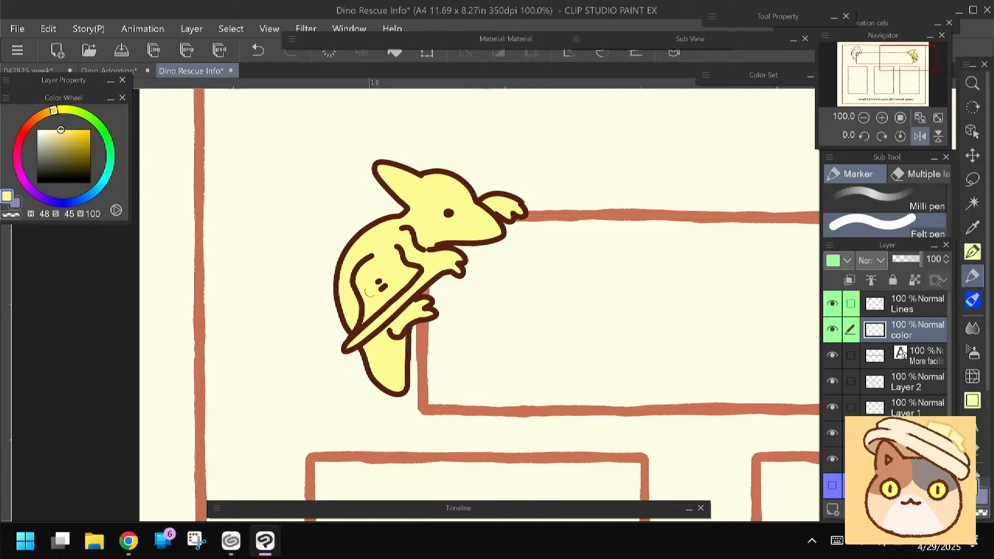
click(48, 129)
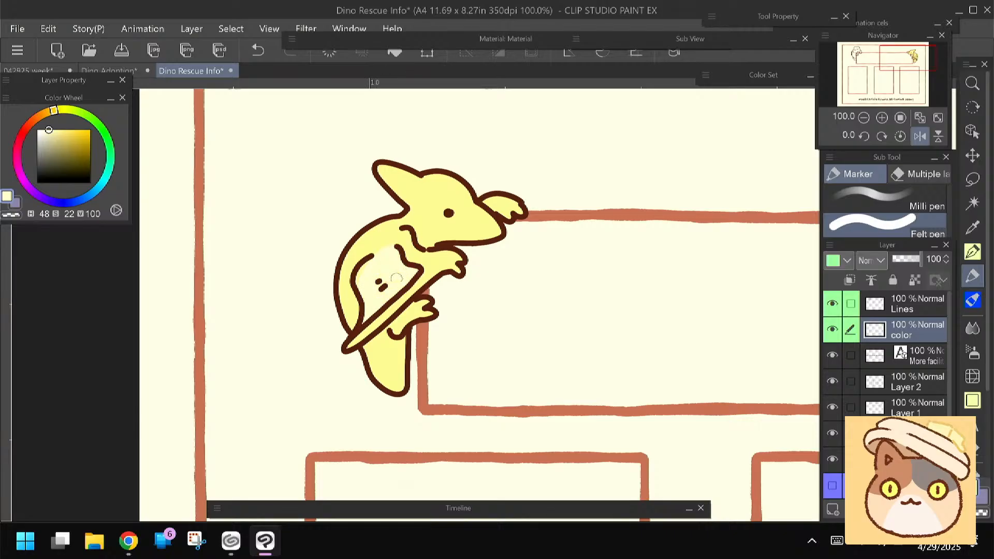
Add a peach blush mark of H23 S42 V97 beside the crested dinosaur's eye
drag(493, 283, 424, 299)
alt+click(340, 192)
click(37, 119)
click(59, 131)
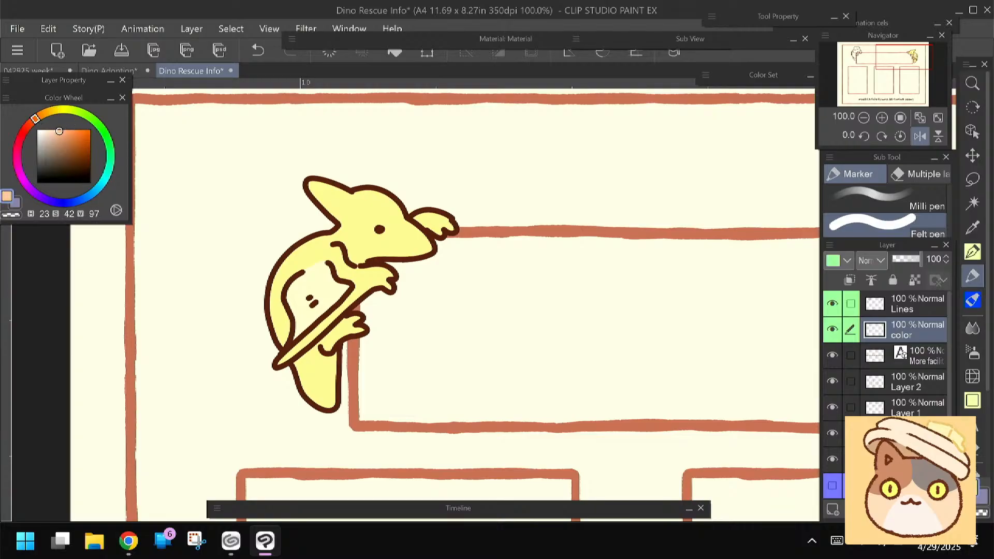
drag(365, 232, 373, 236)
Try an orange-yellow of H37 S50 V96 on the horned dinosaur's face
drag(645, 378, 421, 347)
drag(712, 341, 423, 359)
drag(687, 357, 462, 397)
click(45, 113)
click(64, 132)
mouse_move(571, 219)
mouse_down()
mouse_move(567, 240)
mouse_move(553, 243)
mouse_up()
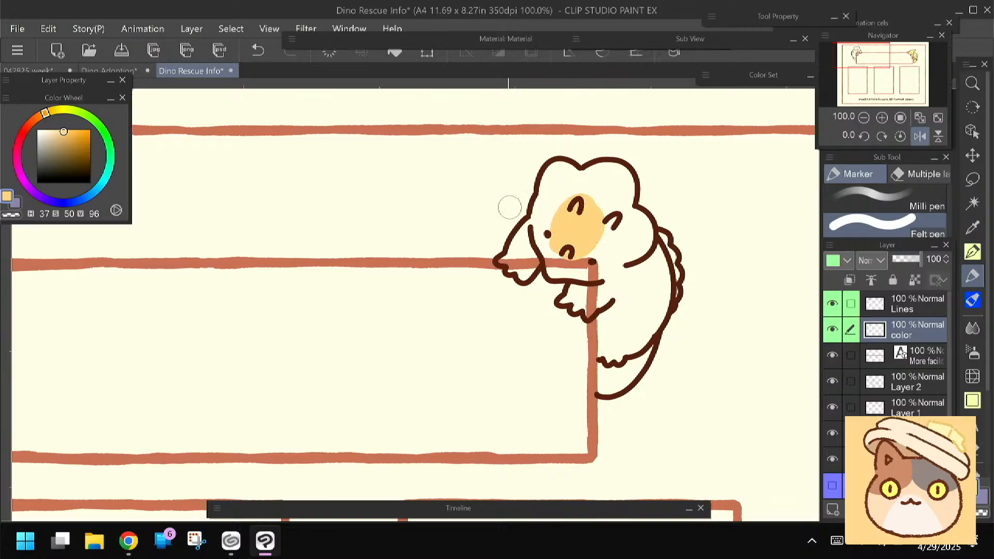
Paint the horned dinosaur's whole head and both hands with a softer yellow of H42 S45 V98
click(48, 114)
click(49, 111)
click(61, 131)
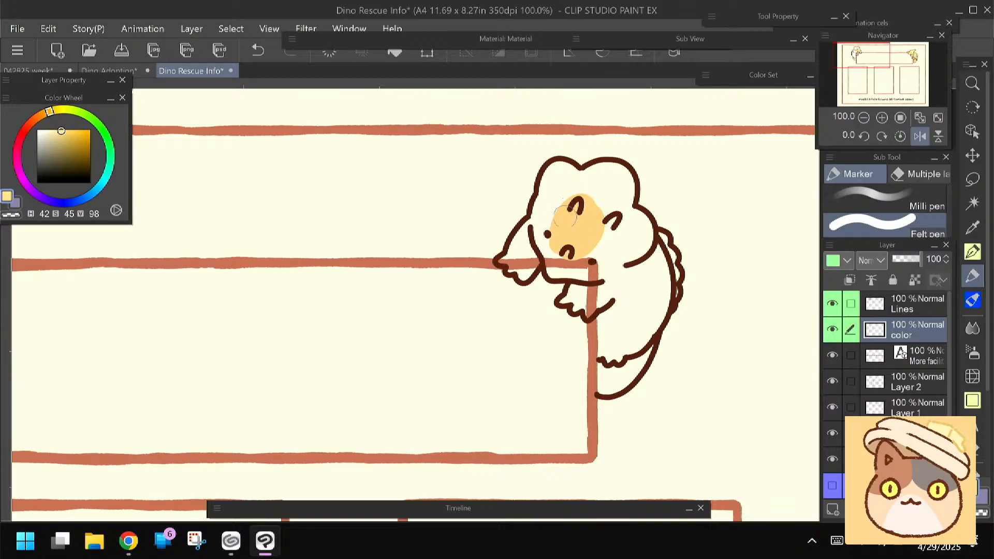
mouse_move(581, 202)
mouse_down()
mouse_move(577, 231)
mouse_move(574, 197)
mouse_move(563, 211)
mouse_move(560, 196)
mouse_move(572, 183)
mouse_move(555, 181)
mouse_move(558, 172)
mouse_move(527, 234)
mouse_move(540, 226)
mouse_move(536, 217)
mouse_move(506, 260)
mouse_move(524, 277)
mouse_move(544, 250)
mouse_move(519, 259)
mouse_move(520, 269)
mouse_move(549, 253)
mouse_move(541, 235)
mouse_move(547, 263)
mouse_move(563, 272)
mouse_move(552, 251)
mouse_move(574, 267)
mouse_move(608, 268)
mouse_up()
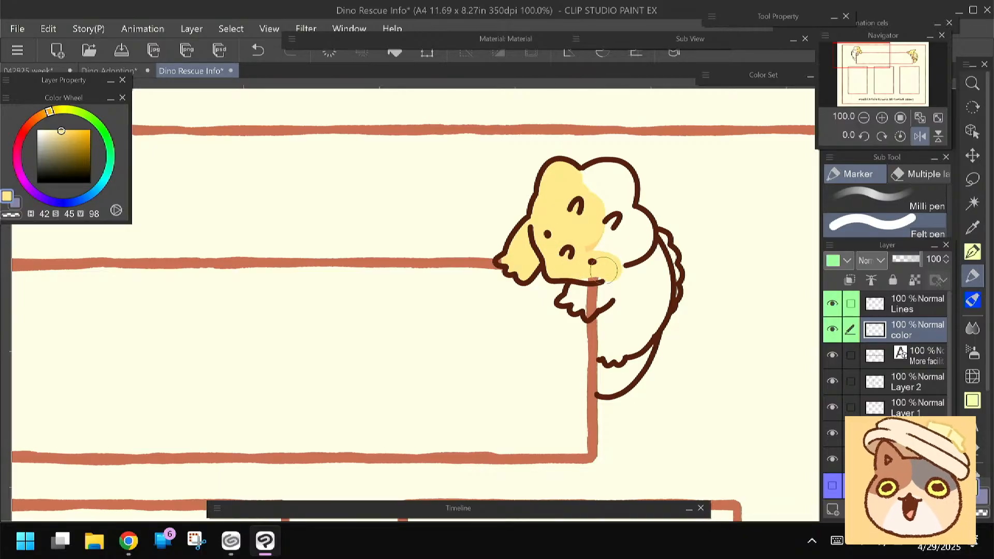
mouse_move(565, 298)
mouse_down()
mouse_move(588, 310)
mouse_move(603, 297)
mouse_move(590, 305)
mouse_move(582, 284)
mouse_up()
mouse_move(582, 194)
mouse_down()
mouse_move(622, 251)
mouse_move(626, 215)
mouse_move(639, 222)
mouse_move(614, 259)
mouse_up()
mouse_move(577, 189)
mouse_down()
mouse_move(598, 209)
mouse_move(605, 184)
mouse_up()
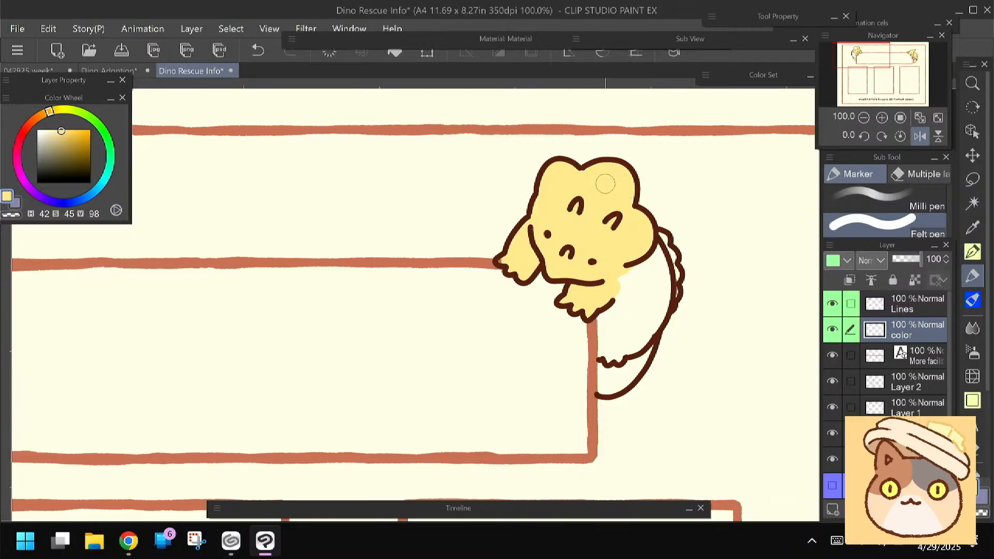
Paint the horned dinosaur's body, foot and tail in the same yellow as its head
drag(530, 258, 509, 210)
mouse_move(594, 232)
mouse_down()
mouse_move(597, 254)
mouse_move(622, 239)
mouse_move(628, 202)
mouse_move(637, 218)
mouse_move(620, 290)
mouse_move(625, 259)
mouse_move(587, 297)
mouse_move(588, 329)
mouse_up()
key(ctrl+z)
mouse_move(636, 207)
mouse_down()
mouse_move(633, 251)
mouse_move(632, 192)
mouse_move(650, 222)
mouse_move(629, 259)
mouse_move(608, 233)
mouse_move(598, 298)
mouse_move(582, 306)
mouse_move(577, 275)
mouse_move(587, 342)
mouse_move(618, 308)
mouse_move(595, 341)
mouse_move(636, 255)
mouse_up()
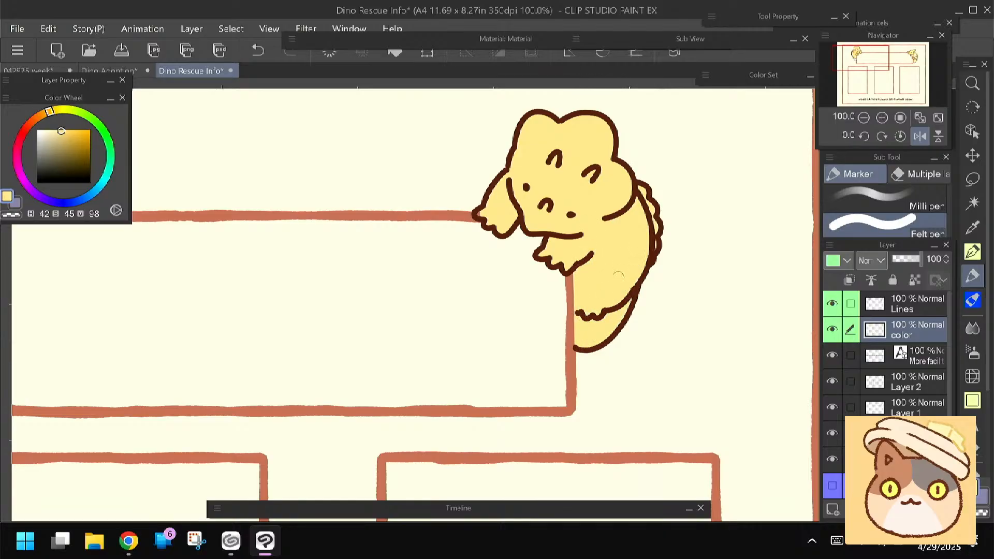
Paint the horned dinosaur's horns cream with H42 S14 V100 and its back ridge orange
click(44, 129)
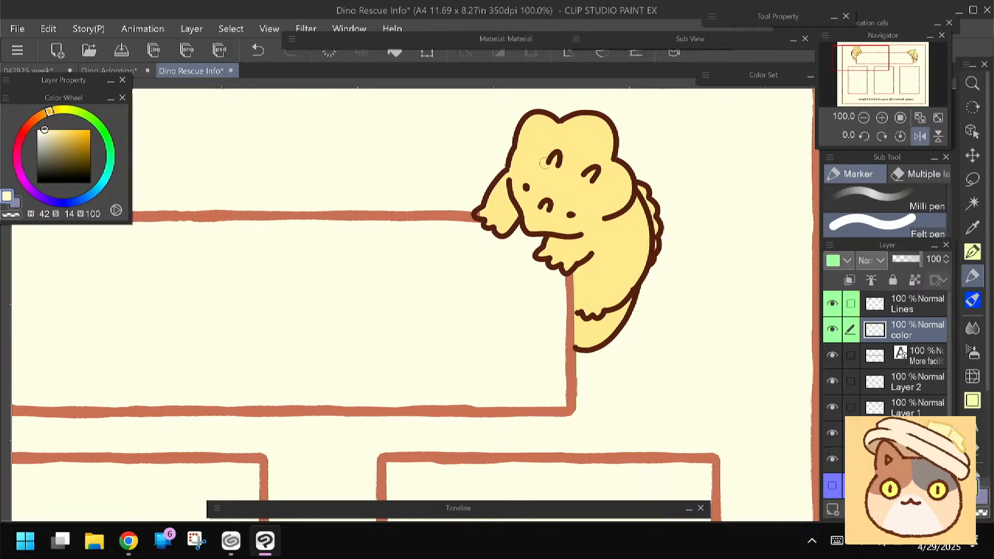
drag(555, 157, 554, 161)
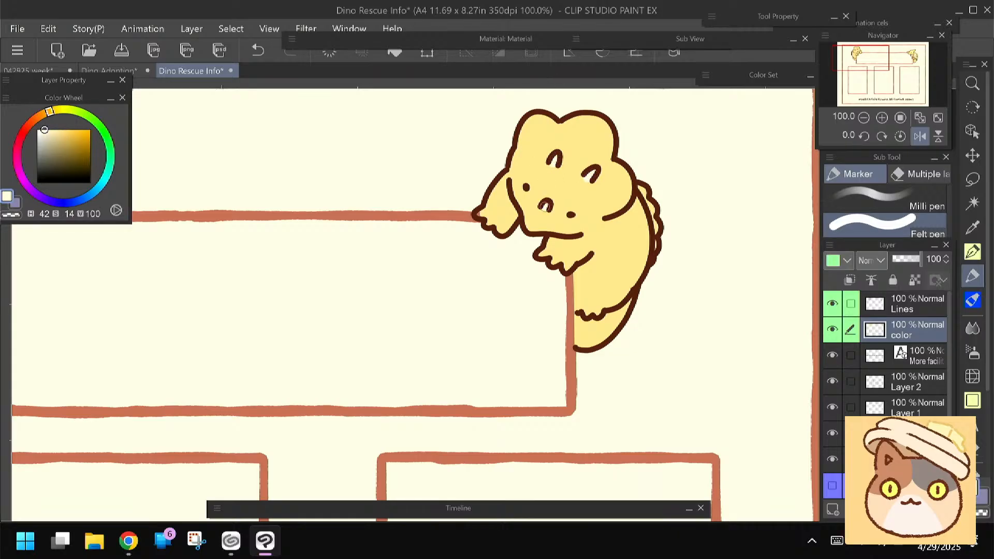
alt+click(622, 249)
click(65, 133)
drag(50, 112, 44, 114)
drag(637, 188, 655, 242)
Dab blush beside the horned dinosaur's eyes with H19 S36 V96, and deepen it with H19 S53 V96
click(57, 132)
drag(44, 114, 32, 121)
click(574, 218)
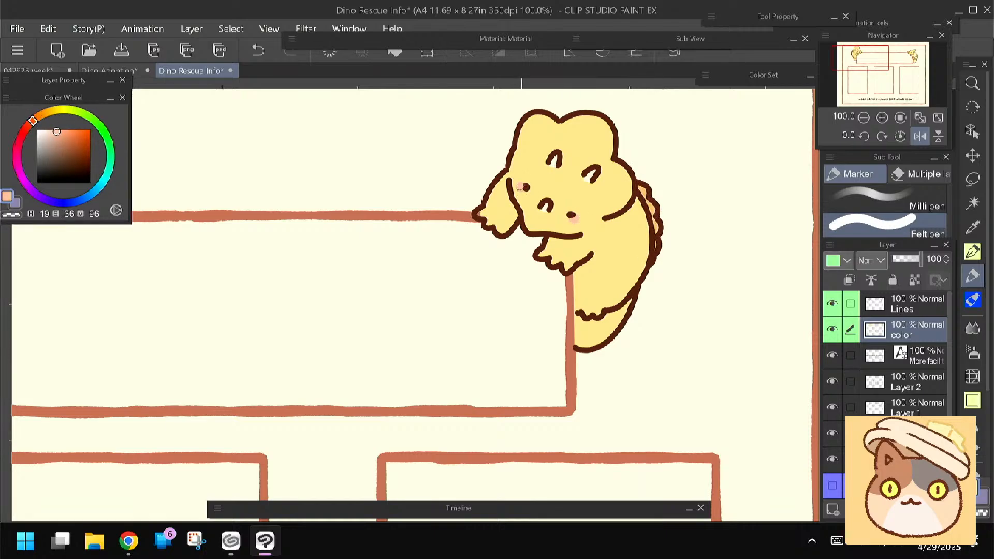
click(65, 132)
Unflip the canvas view, show the sketch layer again and make the Lines layer active for the three lower boxes
scroll(255, 382, down, 2)
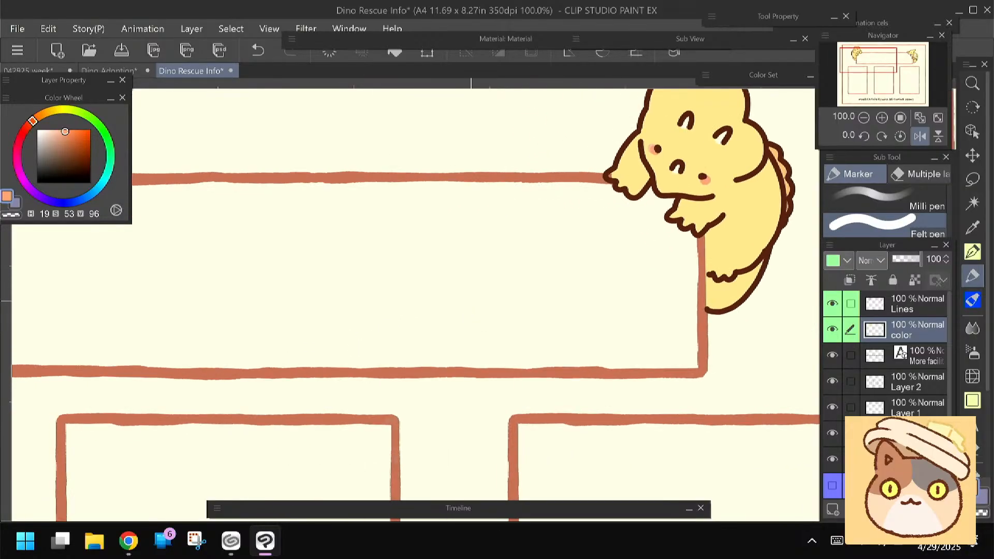
drag(255, 382, 673, 345)
drag(414, 414, 415, 154)
drag(470, 301, 463, 342)
click(920, 136)
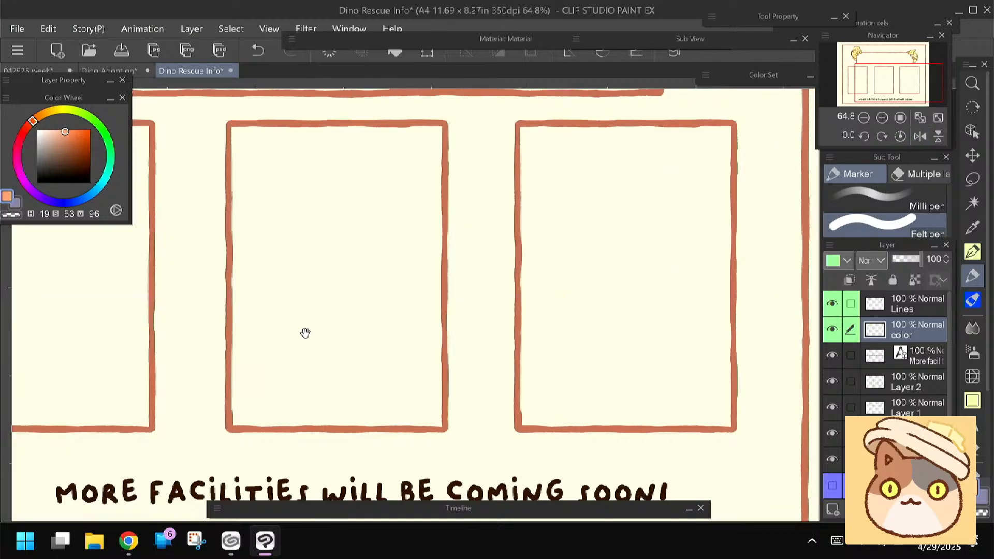
drag(305, 334, 524, 370)
click(832, 485)
click(917, 305)
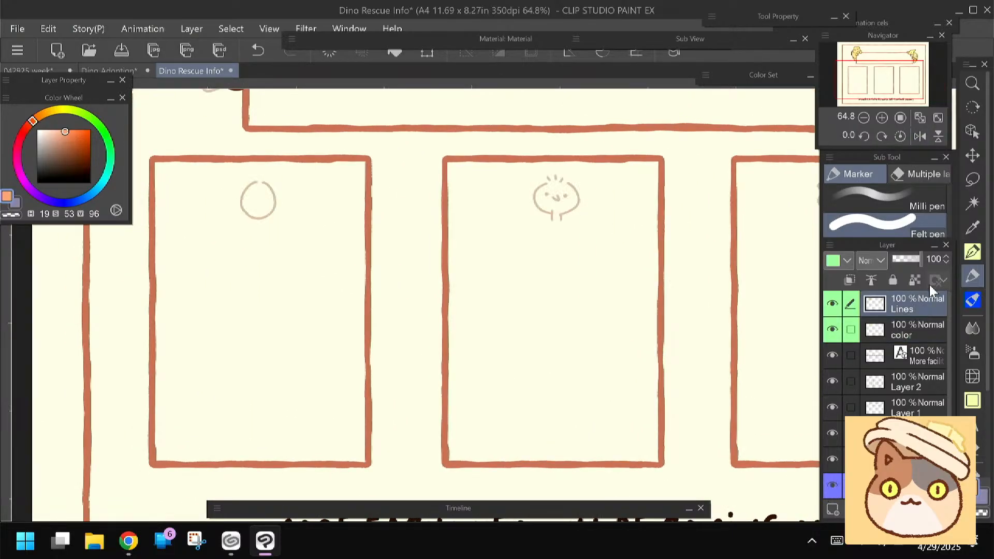
Ink the egg's outline in the first lower box on the Lines layer using the animePen in dark brown H19 S64 V27
click(972, 252)
drag(473, 356, 546, 389)
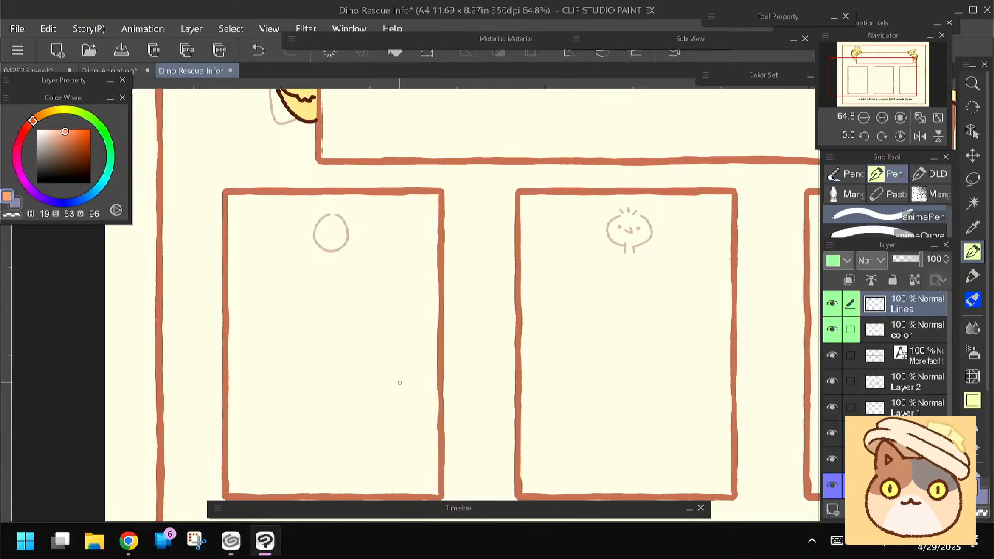
scroll(282, 275, up, 4)
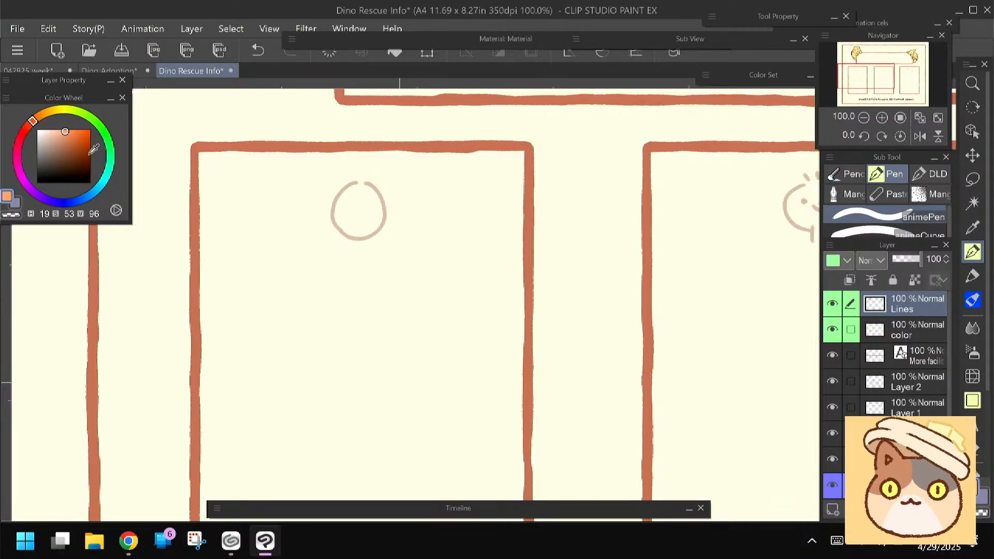
click(71, 168)
drag(306, 234, 352, 237)
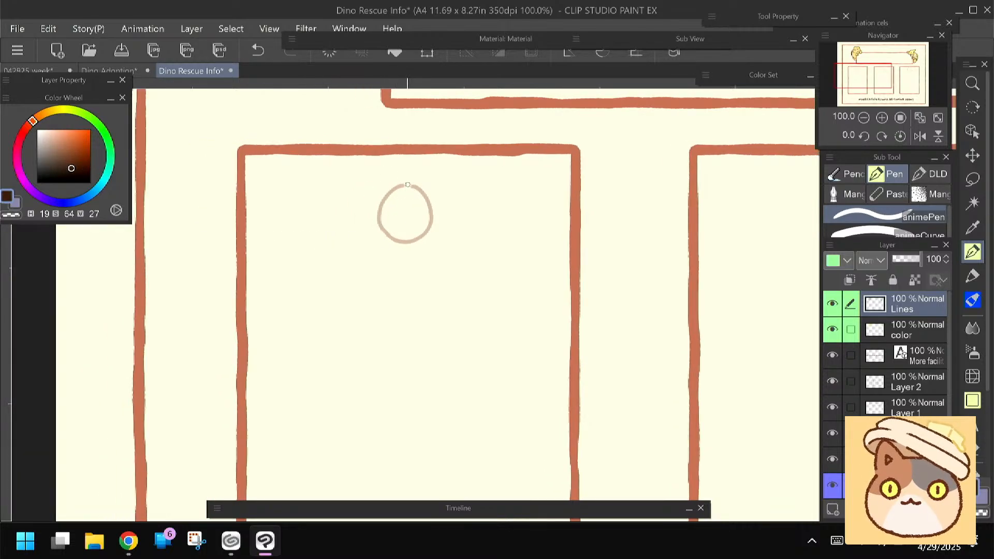
key(ctrl+z)
mouse_move(406, 183)
mouse_down()
mouse_move(429, 205)
mouse_move(411, 243)
mouse_up()
key(ctrl+z)
drag(403, 183, 428, 201)
drag(377, 201, 384, 236)
key(ctrl+z)
drag(377, 202, 388, 236)
Ink the round chick in the middle box with its eyes, beak, wings, head tuft and legs in the same dark brown
drag(510, 315, 308, 301)
drag(448, 327, 263, 335)
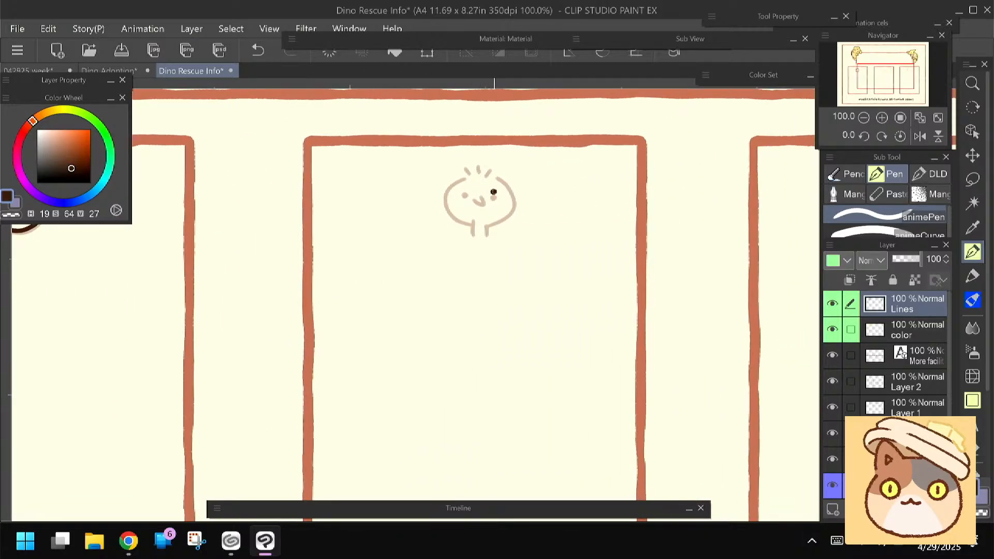
drag(481, 193, 474, 201)
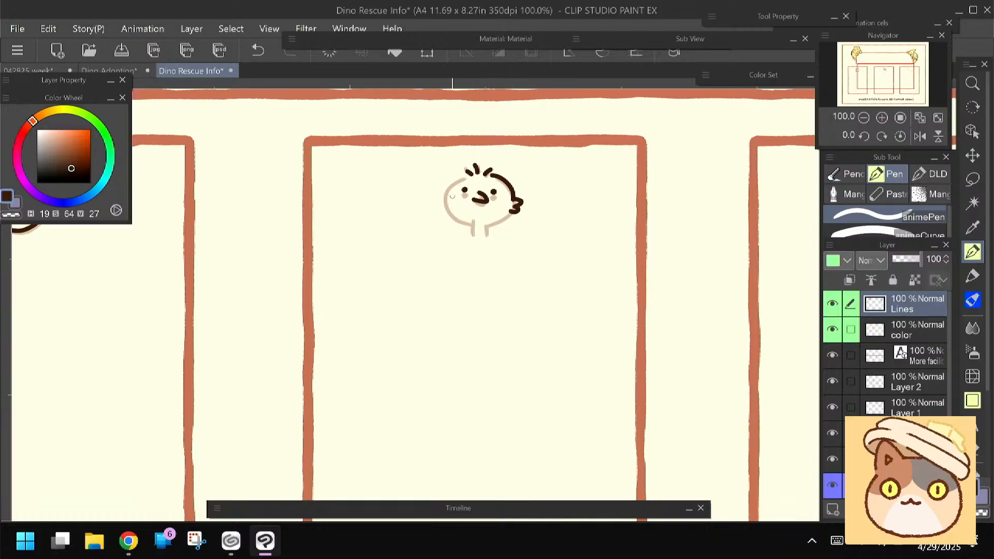
mouse_move(465, 174)
mouse_down()
mouse_move(441, 196)
mouse_move(445, 208)
mouse_up()
drag(509, 209, 473, 234)
Ink the small dinosaur in the third box, with face, arms, feet, tail and back plates, in teal H168 S65 V51
mouse_move(659, 354)
mouse_down()
mouse_move(395, 342)
mouse_move(227, 398)
mouse_up()
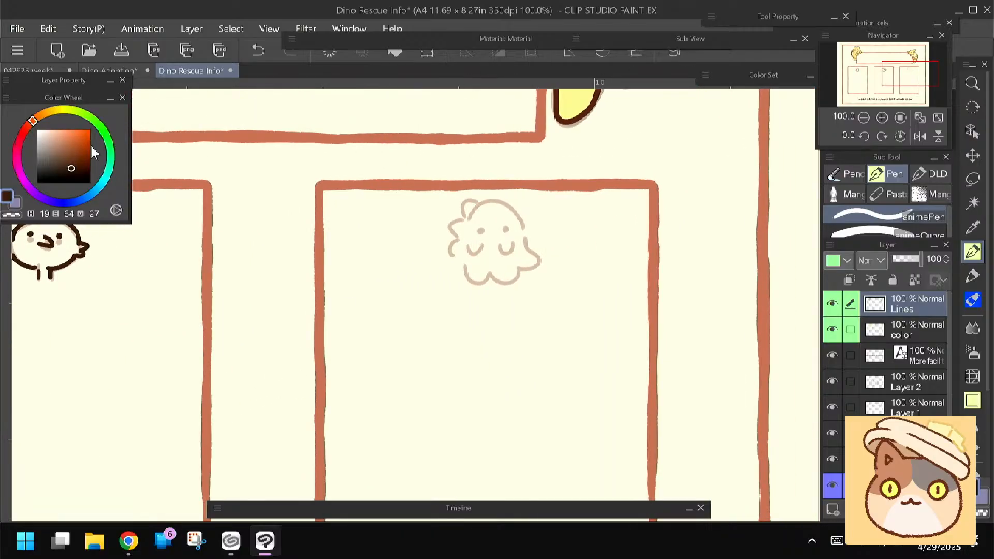
drag(110, 157, 108, 170)
click(71, 156)
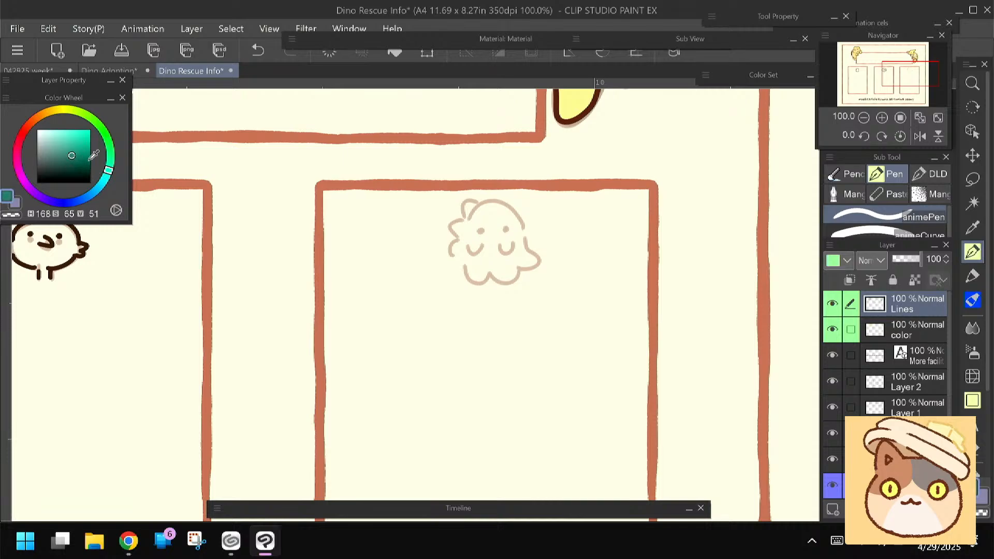
drag(363, 265, 368, 253)
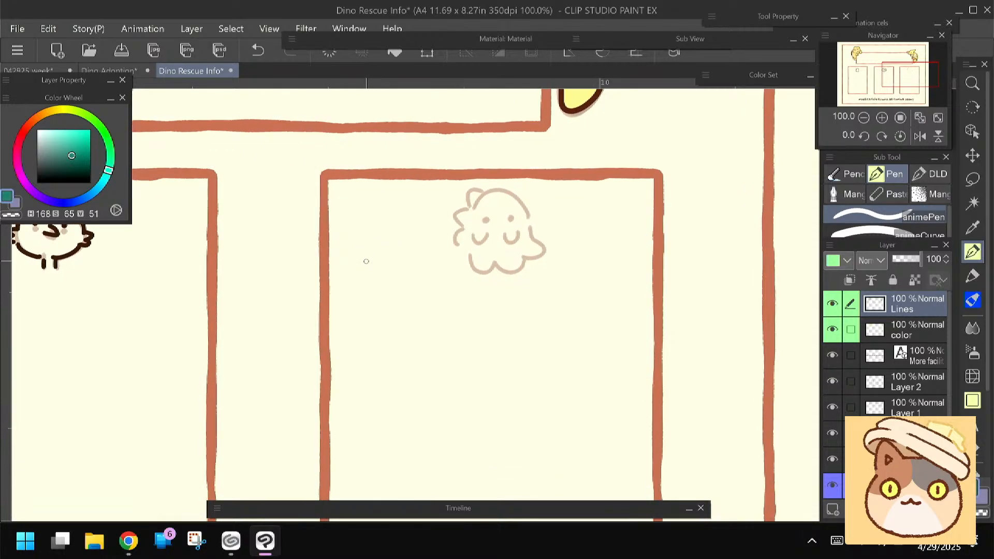
mouse_move(492, 191)
mouse_down()
mouse_move(473, 207)
mouse_move(520, 199)
mouse_move(532, 230)
mouse_up()
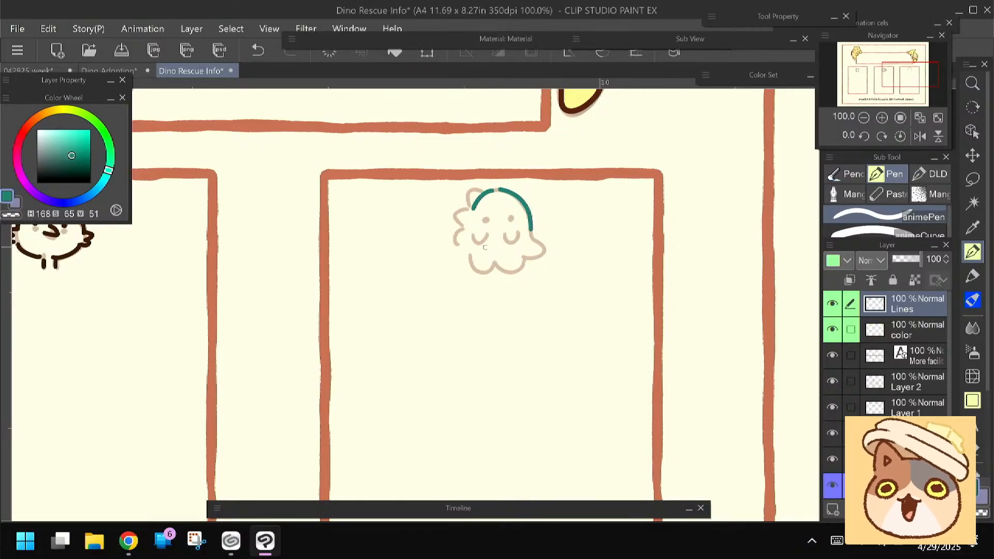
click(511, 211)
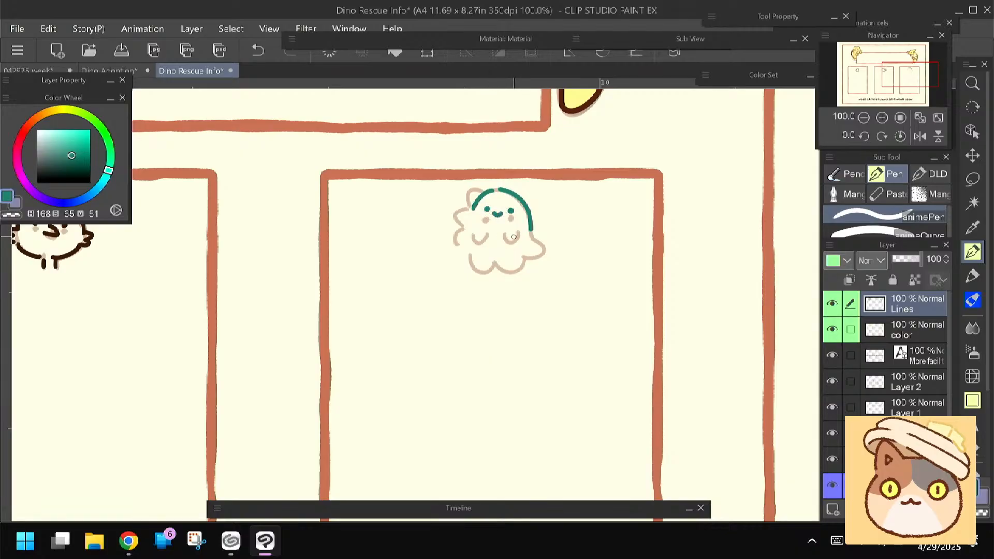
key(ctrl+z)
drag(522, 260, 505, 259)
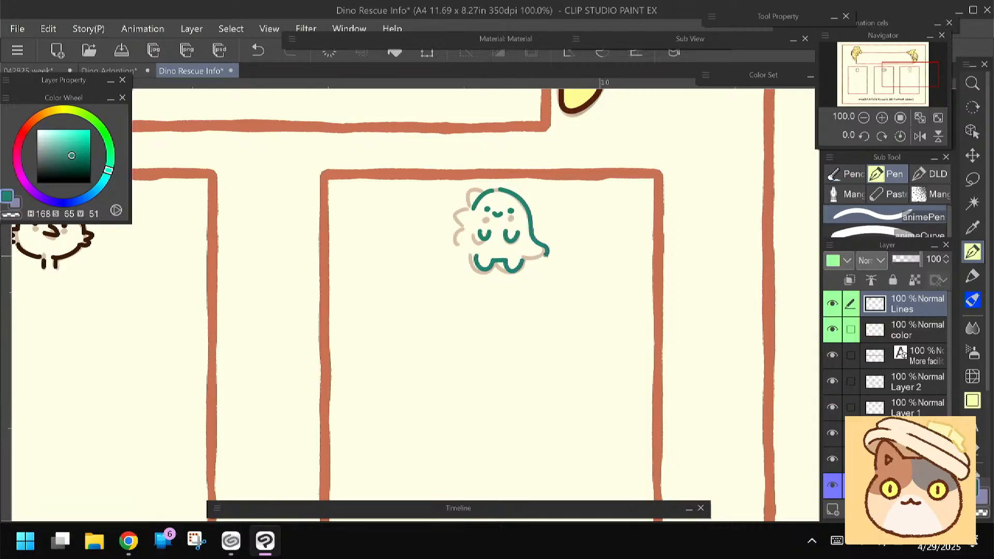
drag(472, 215, 470, 234)
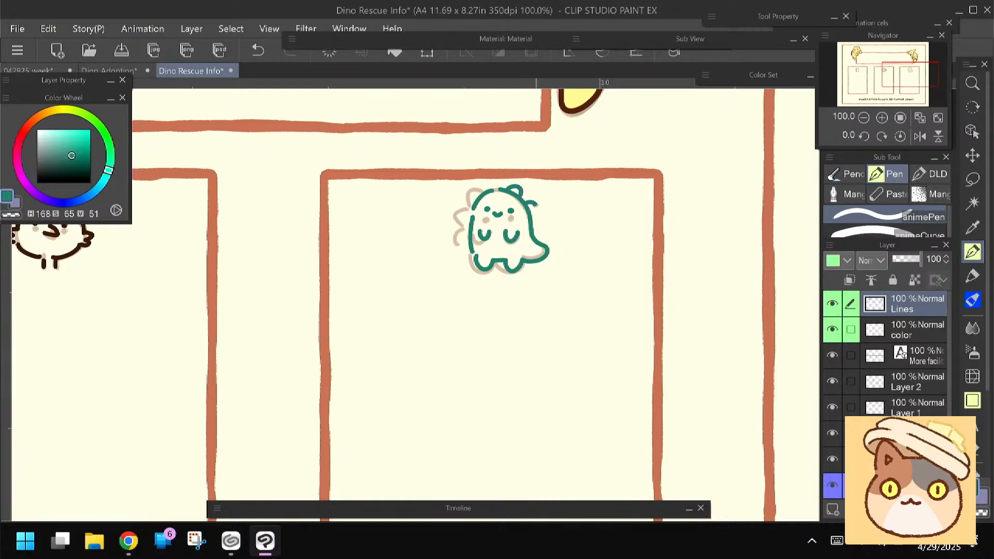
Make the color layer active for painting the egg in the first box
drag(272, 410, 688, 406)
click(884, 334)
drag(227, 355, 307, 356)
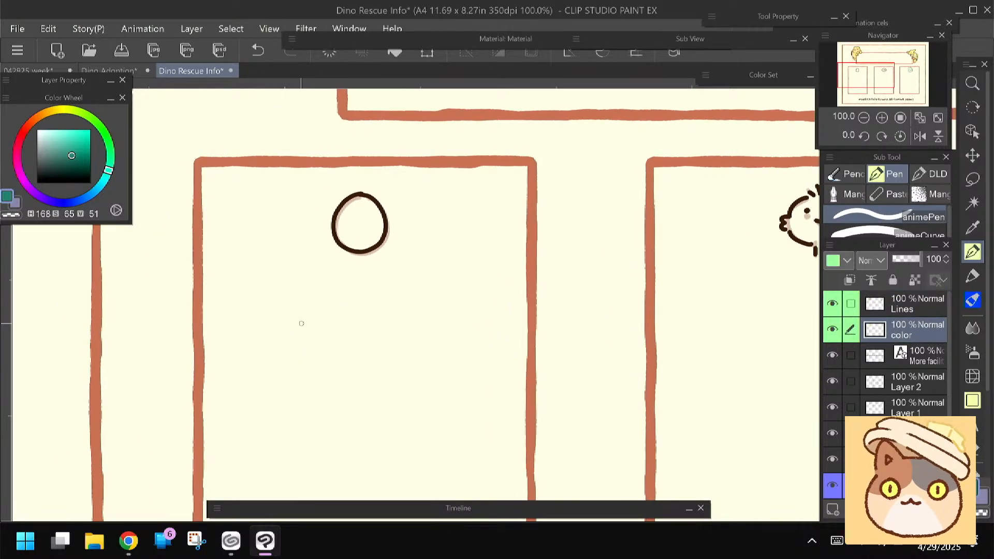
Open the Teir Images file from the Patreon folder and examine its egg and chick illustrations for colour reference
click(94, 544)
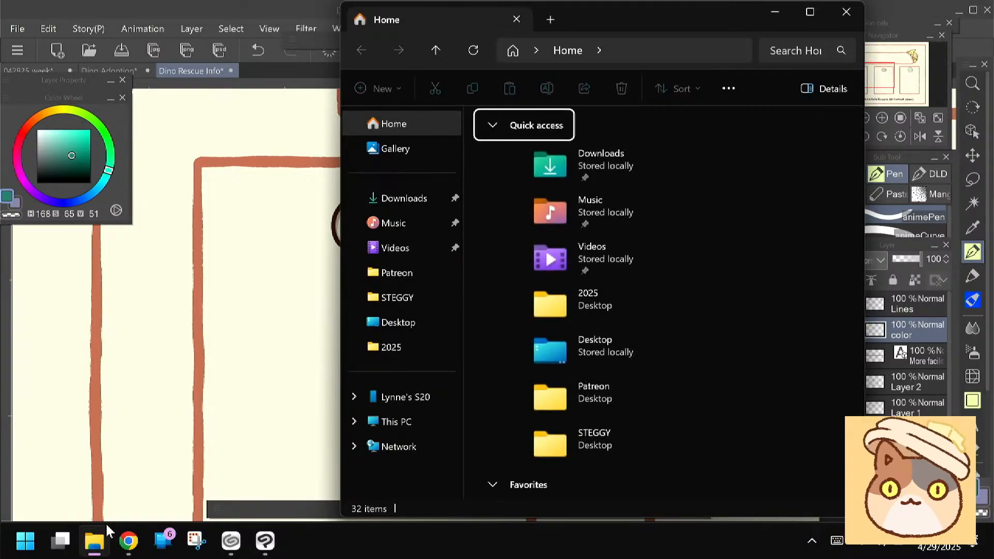
click(397, 272)
scroll(658, 303, down, 4)
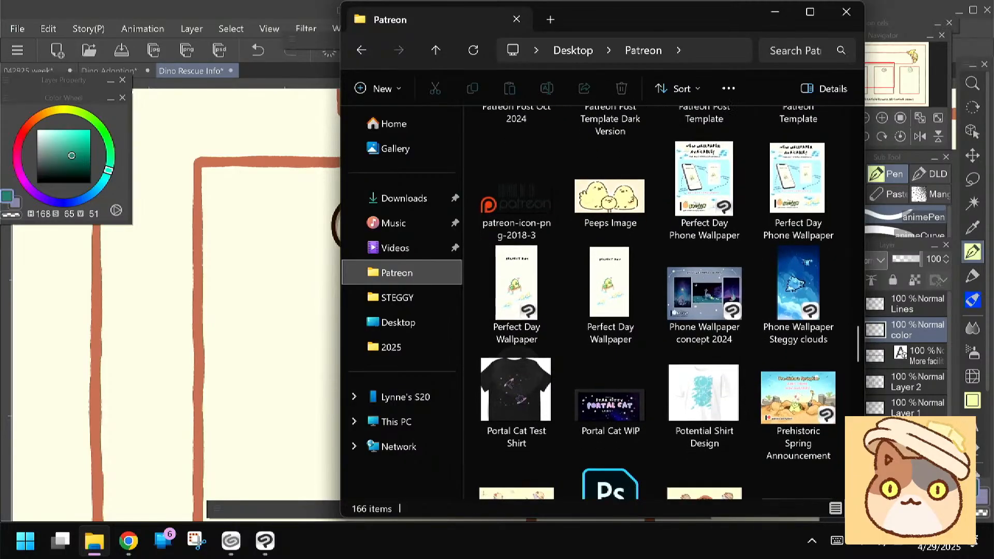
scroll(658, 303, down, 4)
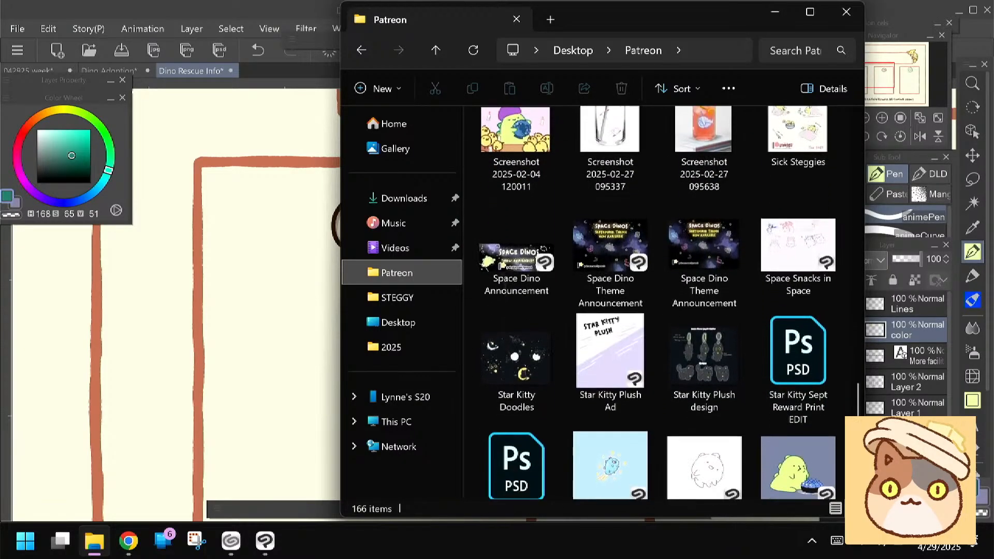
scroll(657, 303, down, 1)
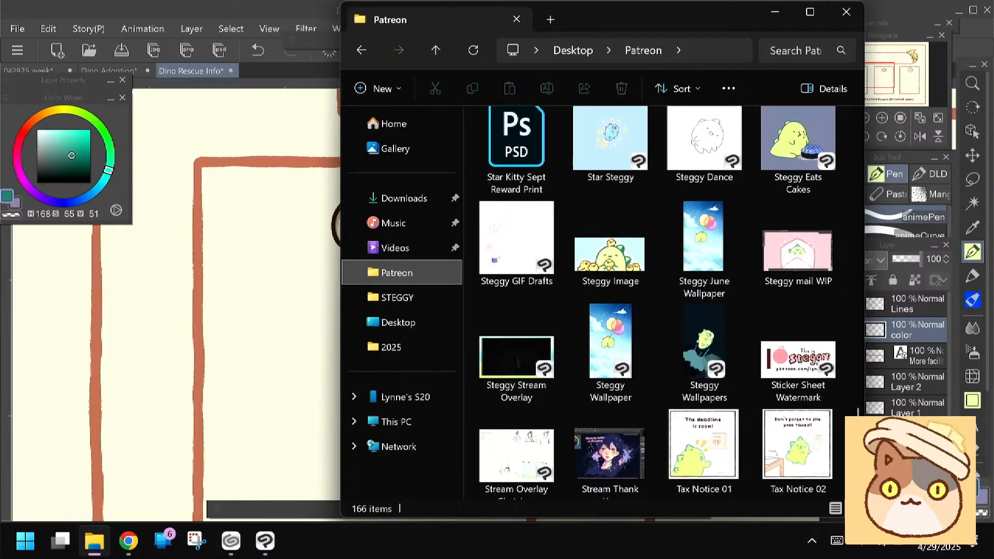
scroll(657, 302, down, 4)
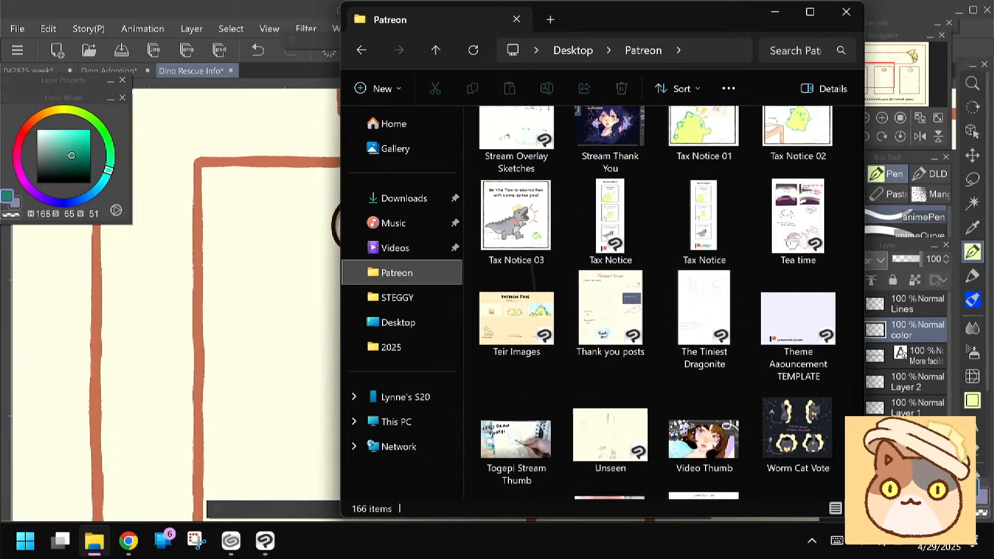
scroll(658, 303, down, 1)
double_click(516, 208)
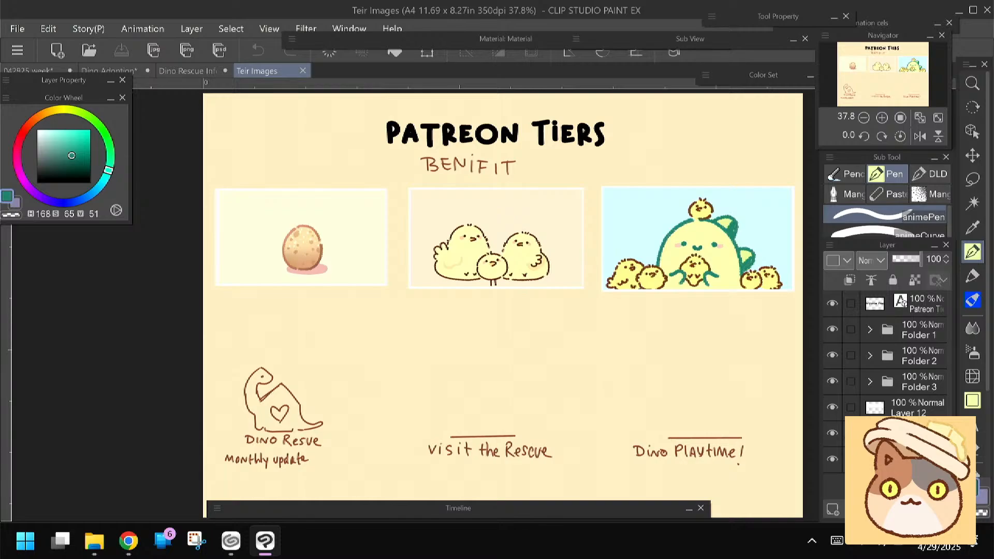
scroll(254, 206, up, 2)
drag(254, 206, 244, 143)
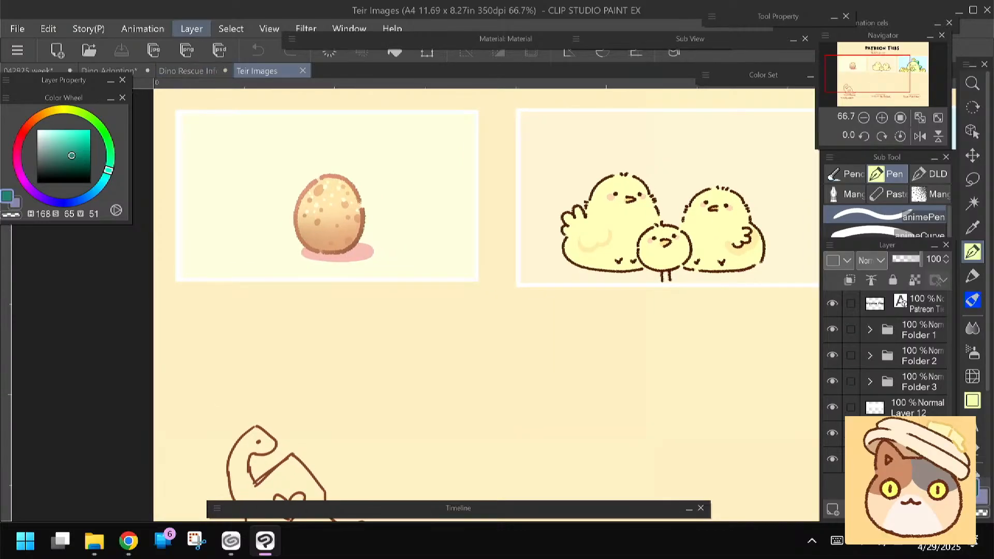
Return to the Dino Rescue Info canvas and test peach tones H26 S25 V95 and H27 S37 V96 inside the egg with the Felt pen marker
click(190, 71)
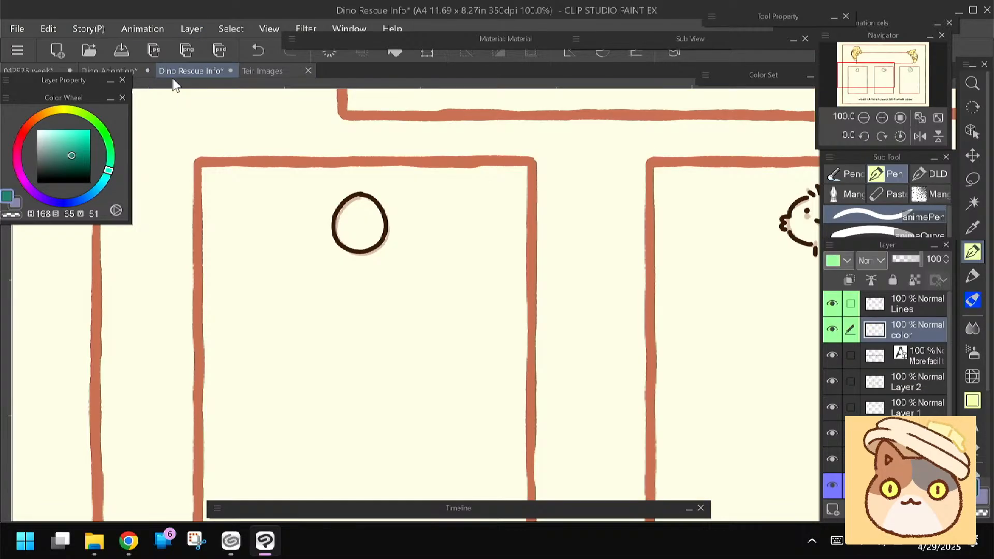
click(35, 123)
click(50, 132)
click(38, 119)
drag(38, 120, 40, 120)
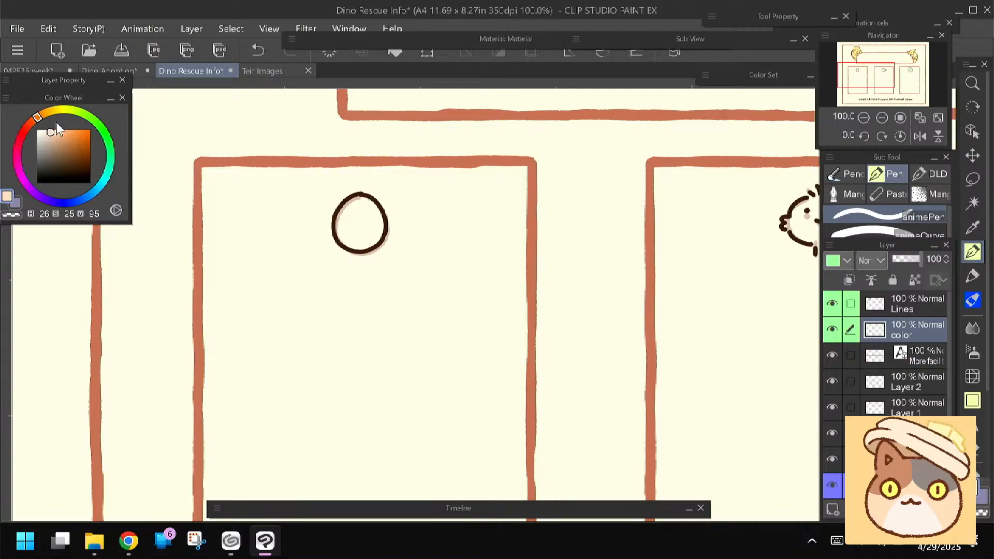
click(972, 276)
drag(357, 216, 359, 223)
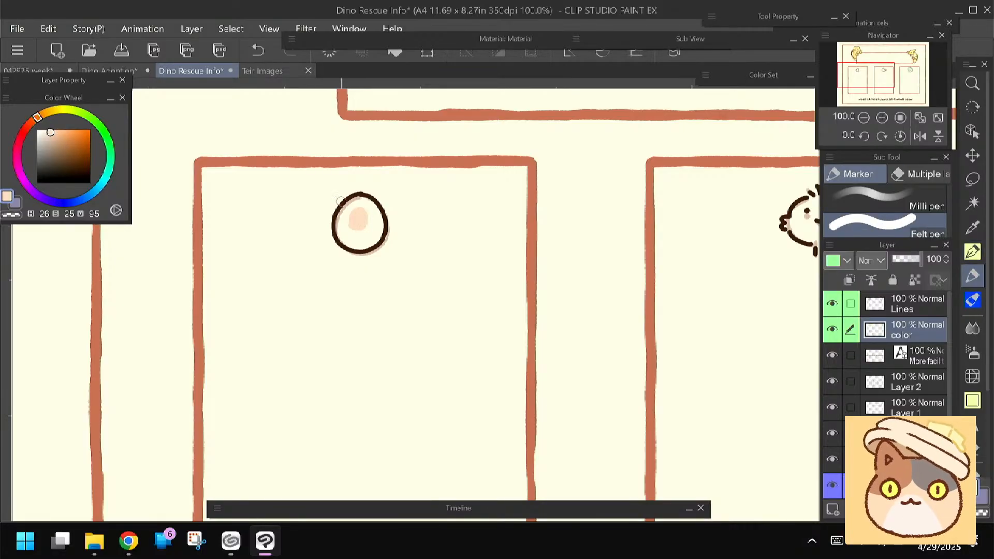
click(52, 131)
drag(42, 120, 38, 119)
click(57, 131)
drag(363, 217, 367, 206)
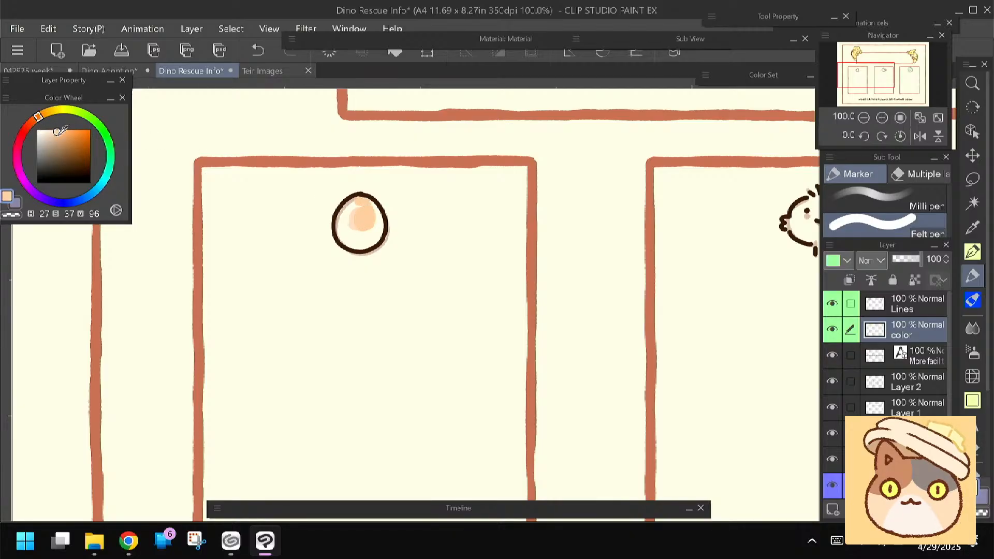
Fill the whole egg with pale orange H33 S37 V99
click(43, 114)
click(58, 134)
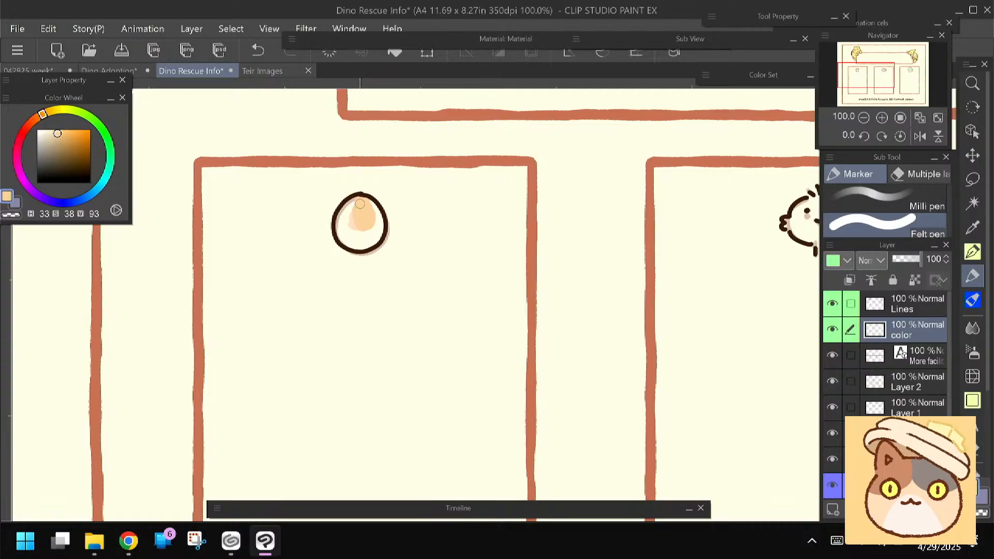
click(57, 130)
mouse_move(362, 199)
mouse_down()
mouse_move(378, 219)
mouse_move(368, 212)
mouse_move(363, 225)
mouse_move(351, 205)
mouse_move(344, 238)
mouse_move(366, 244)
mouse_move(382, 223)
mouse_move(358, 241)
mouse_up()
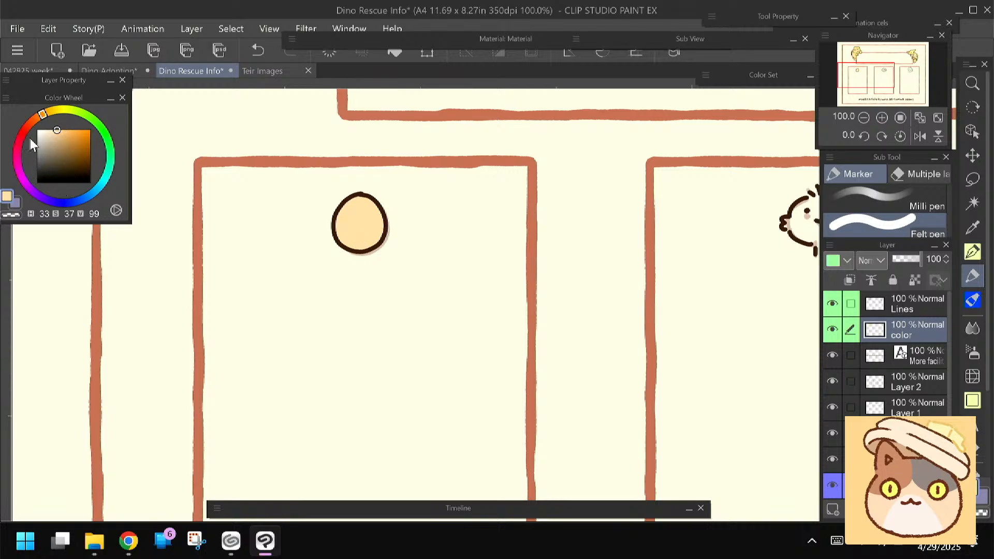
Try a pink H11 S43 V93 spot on the egg, then larger cream spots with H33 S14 V100
click(28, 125)
click(60, 134)
drag(344, 212, 345, 218)
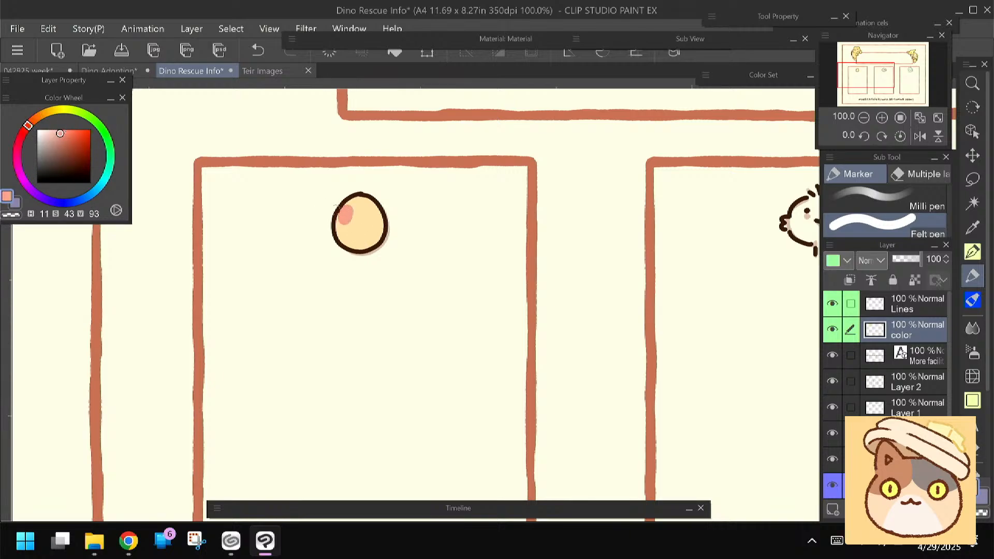
alt+click(368, 224)
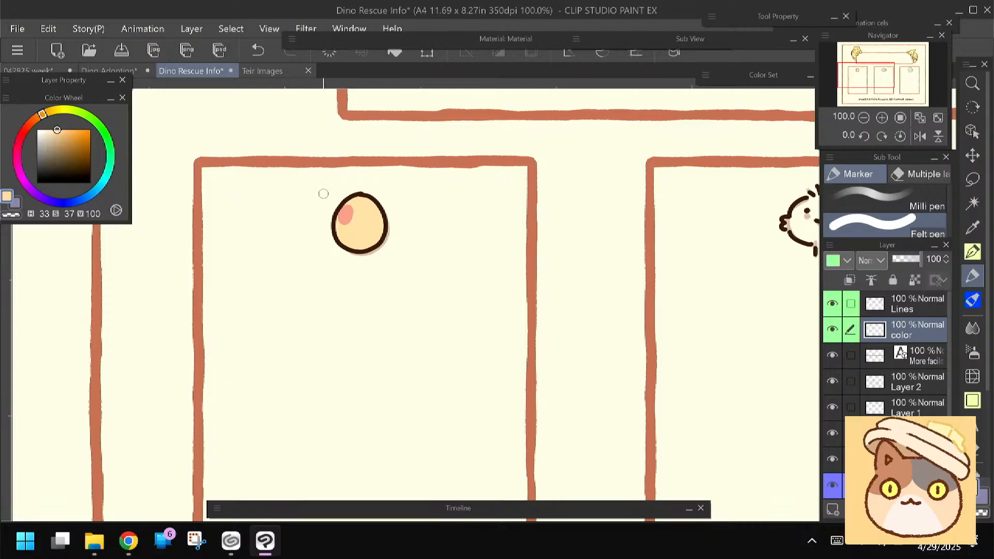
drag(61, 126, 45, 129)
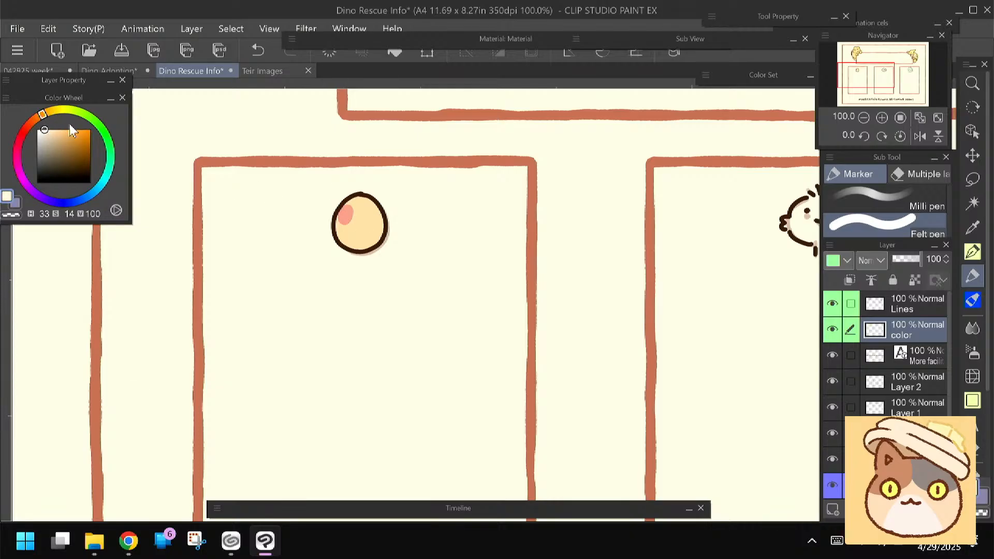
mouse_move(348, 209)
mouse_down()
mouse_move(341, 219)
mouse_move(373, 232)
mouse_up()
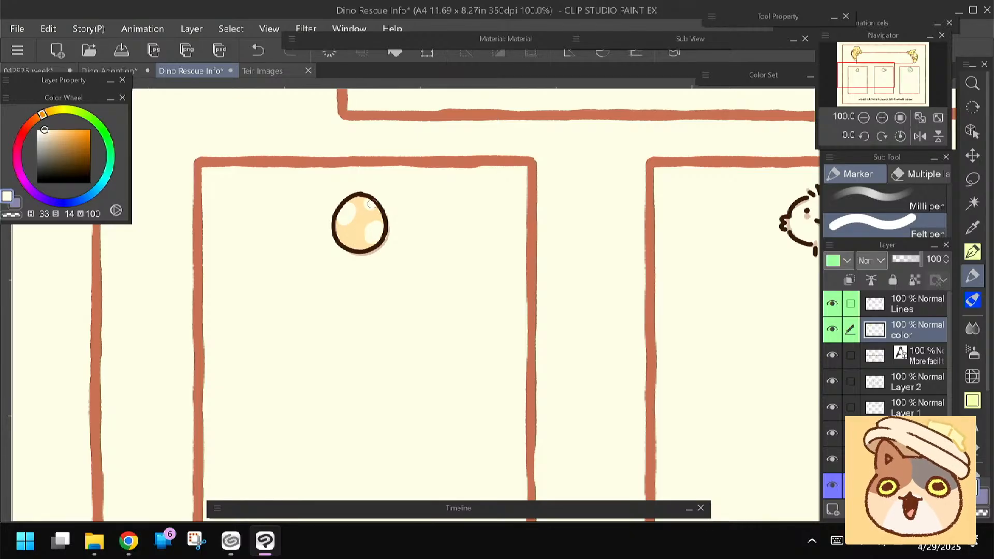
Try pink H13 S42 V100 centres in the cream spots, then paint over all the spots with the egg's base colour
click(29, 125)
drag(51, 130, 59, 123)
drag(347, 211, 376, 229)
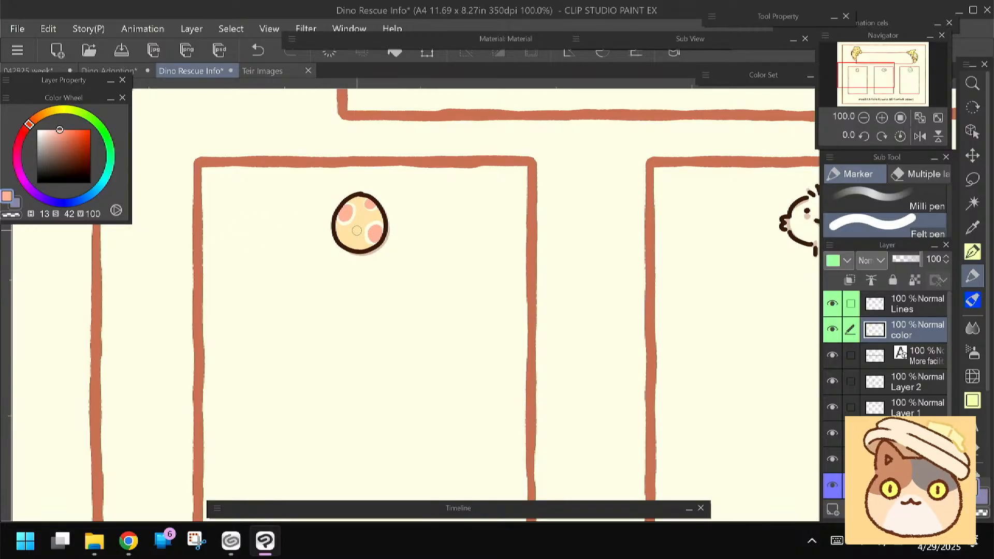
alt+click(353, 230)
mouse_move(347, 213)
mouse_down()
mouse_move(371, 203)
mouse_move(372, 238)
mouse_up()
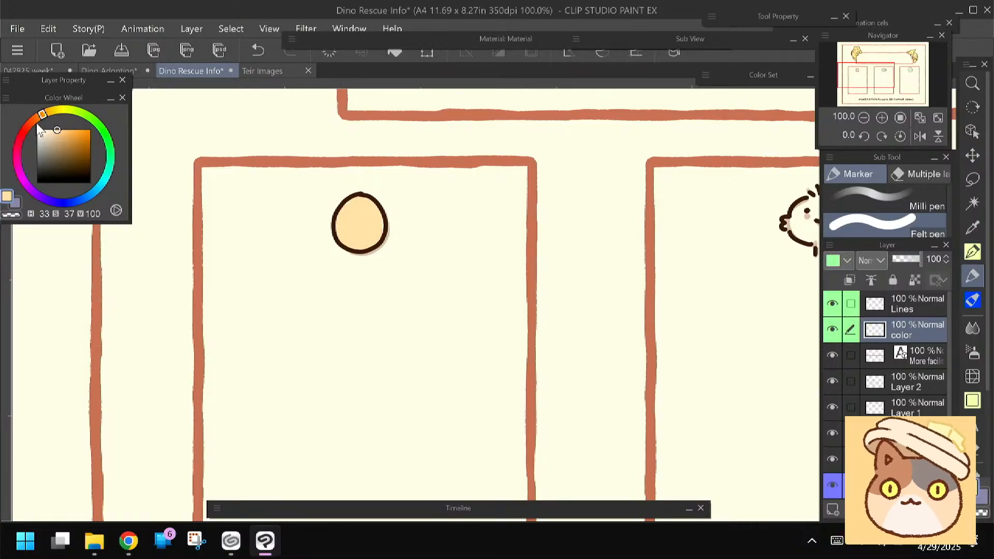
Paint orange spots across the egg and add smaller, deeper orange dots with H20 S66 V87
drag(40, 116, 66, 132)
drag(343, 223, 344, 228)
mouse_move(369, 237)
mouse_down()
mouse_move(371, 213)
mouse_move(346, 234)
mouse_up()
click(72, 136)
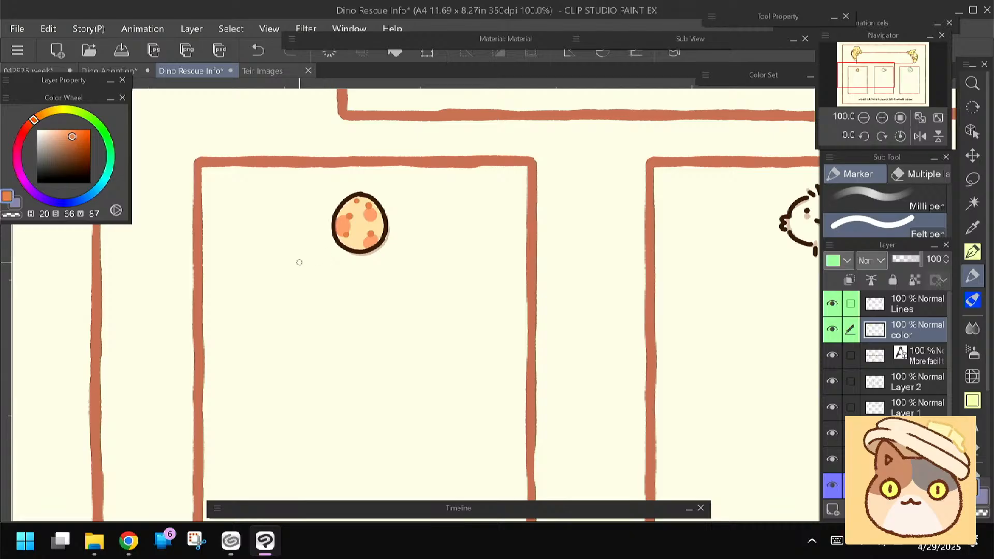
Fill the chick's body in the middle box with yellow H46 S42 V100
drag(716, 359, 401, 355)
click(53, 110)
click(59, 130)
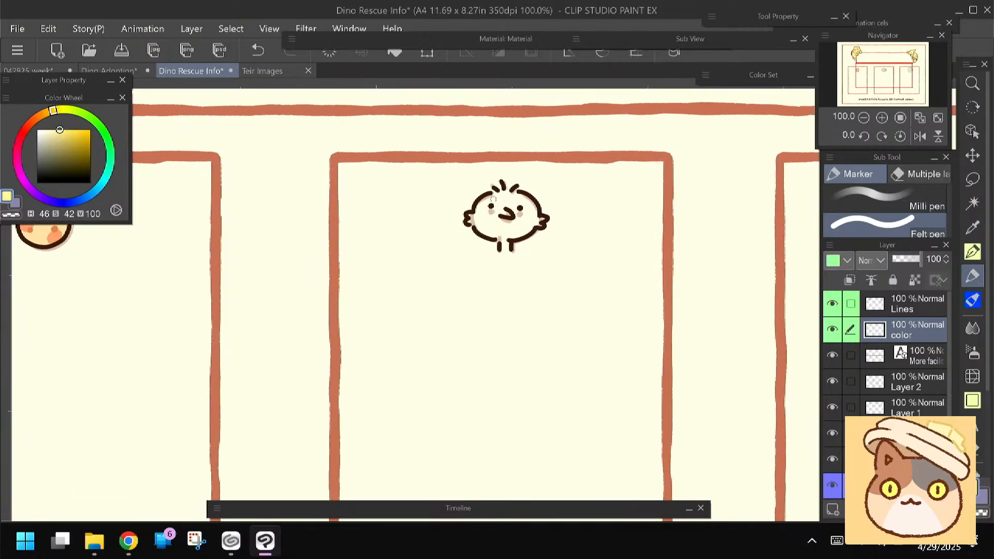
drag(451, 237, 426, 252)
mouse_move(469, 218)
mouse_down()
mouse_move(458, 224)
mouse_move(470, 246)
mouse_move(501, 219)
mouse_move(475, 227)
mouse_move(473, 212)
mouse_up()
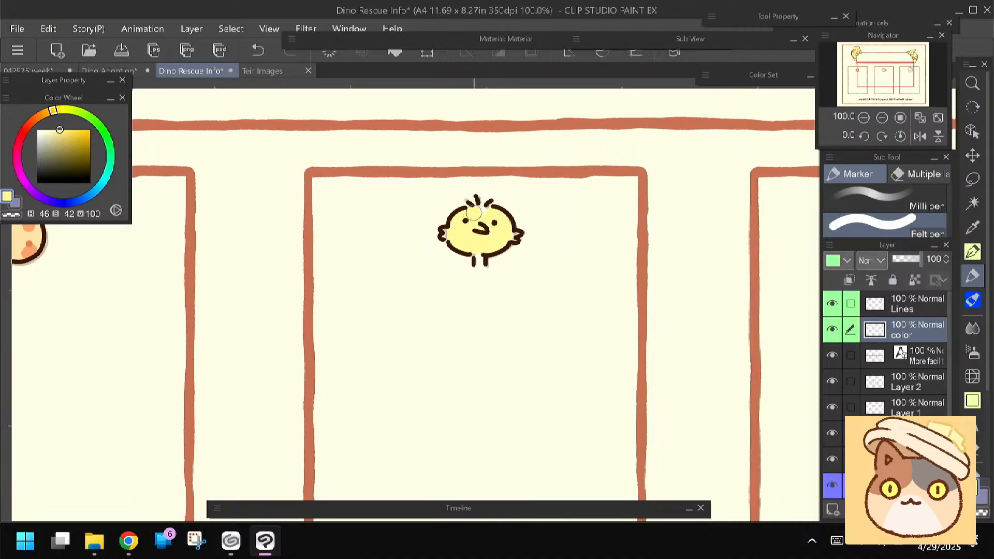
Colour the chick's beak orange with H35 S51 V100, using a smaller brush
key(bracketleft)
key(bracketleft)
key(bracketleft)
key(bracketleft)
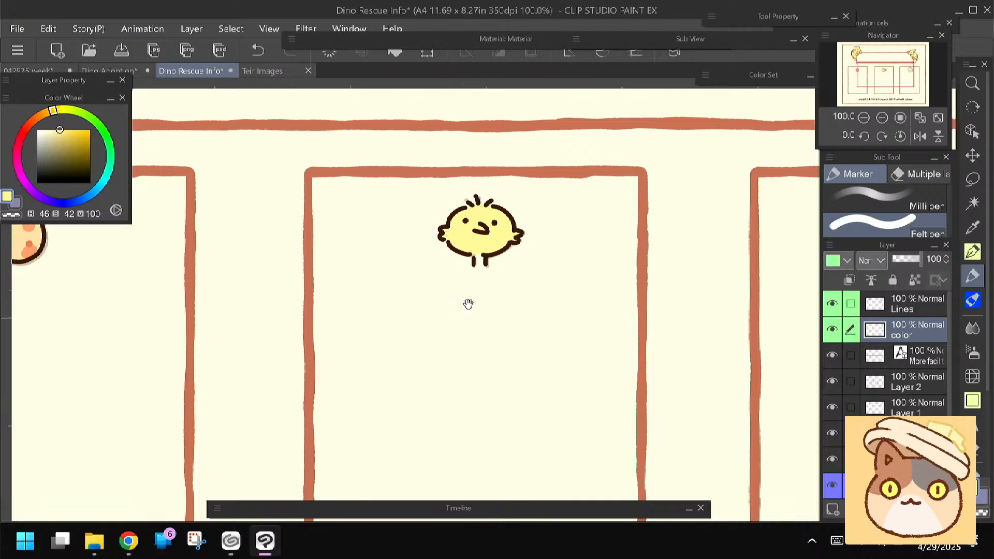
drag(468, 304, 412, 314)
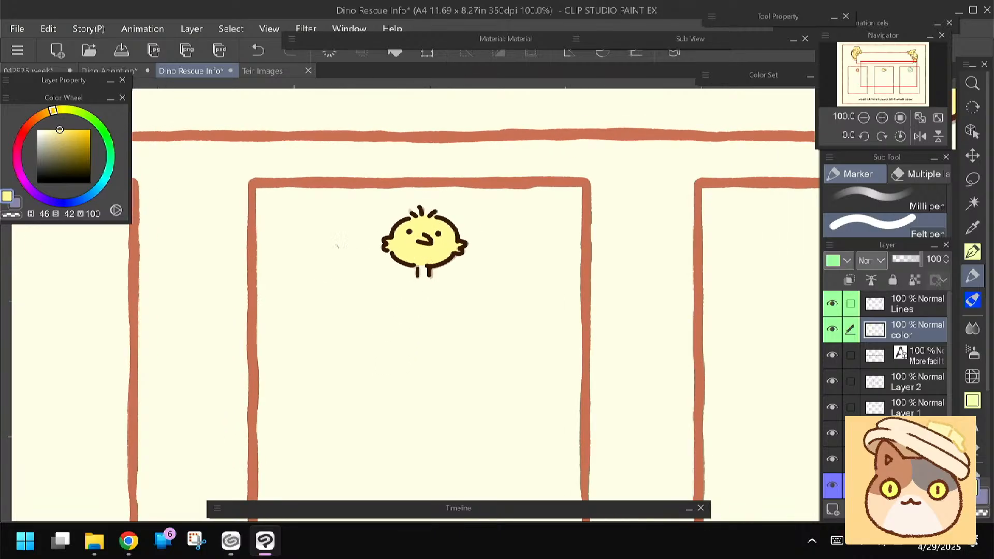
click(44, 113)
click(64, 129)
drag(419, 238, 423, 239)
Try light green shades on the dinosaur's body in the third box, including H75 S31, H82 S42 V95 and H70 S38 V93
drag(554, 373, 238, 334)
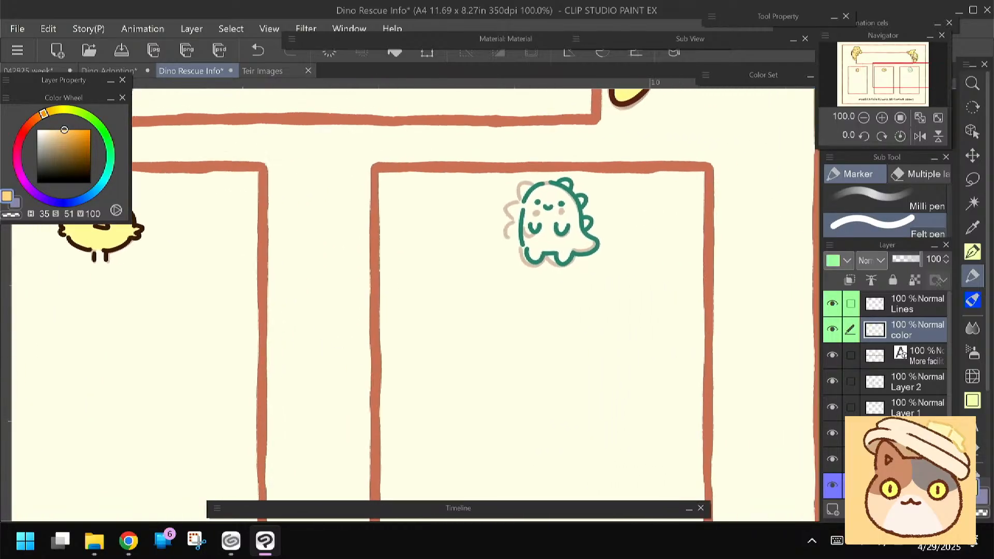
click(110, 161)
click(76, 110)
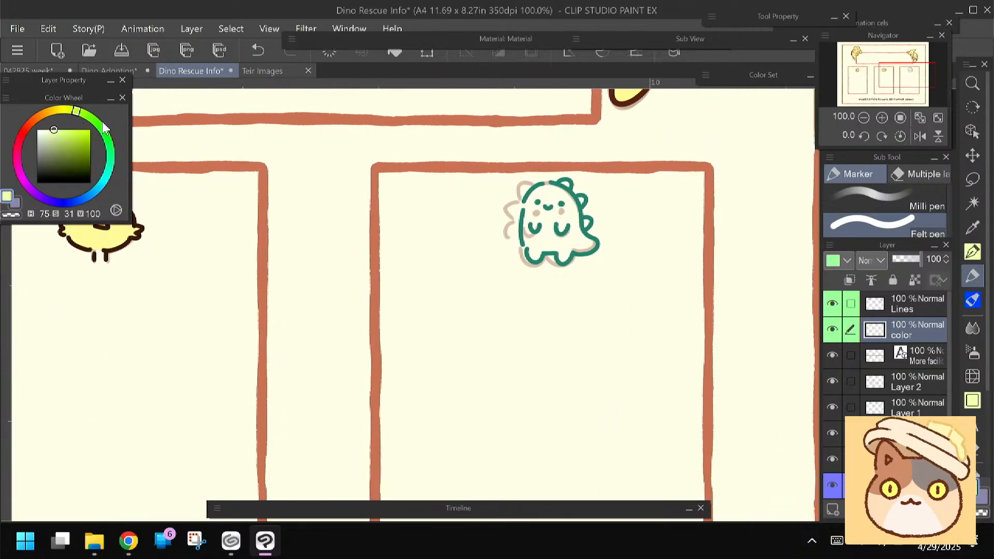
drag(440, 266, 434, 271)
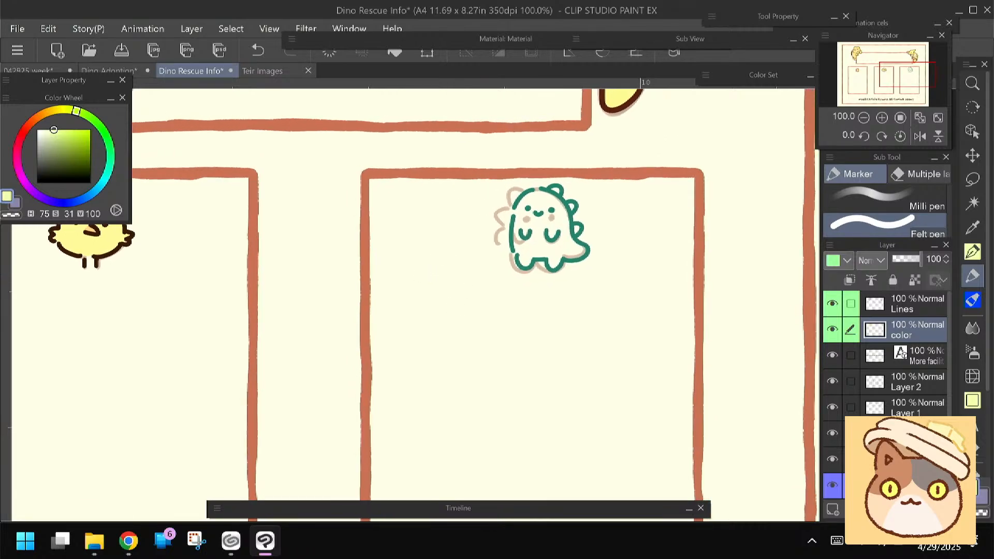
mouse_move(542, 214)
mouse_down()
mouse_move(547, 228)
mouse_move(544, 215)
mouse_up()
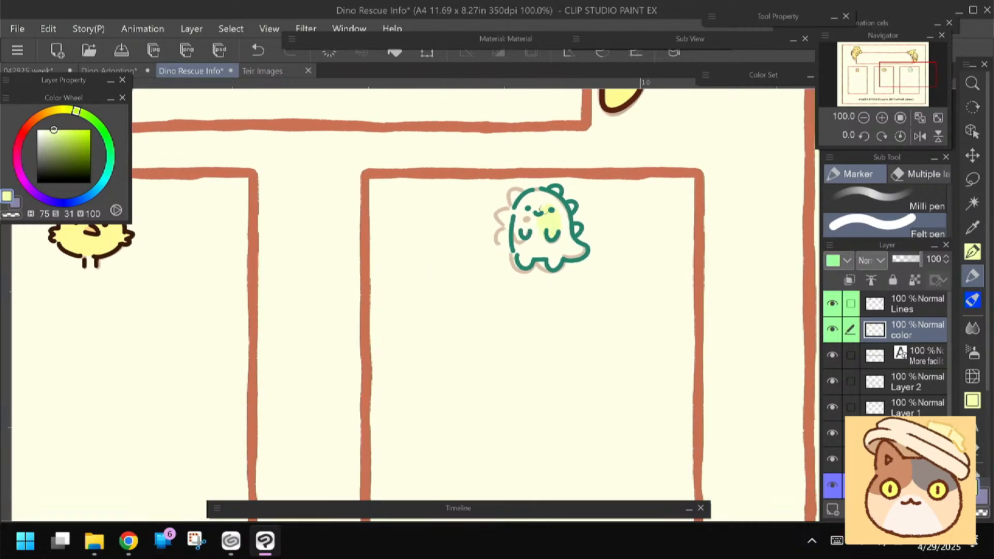
click(61, 133)
click(82, 114)
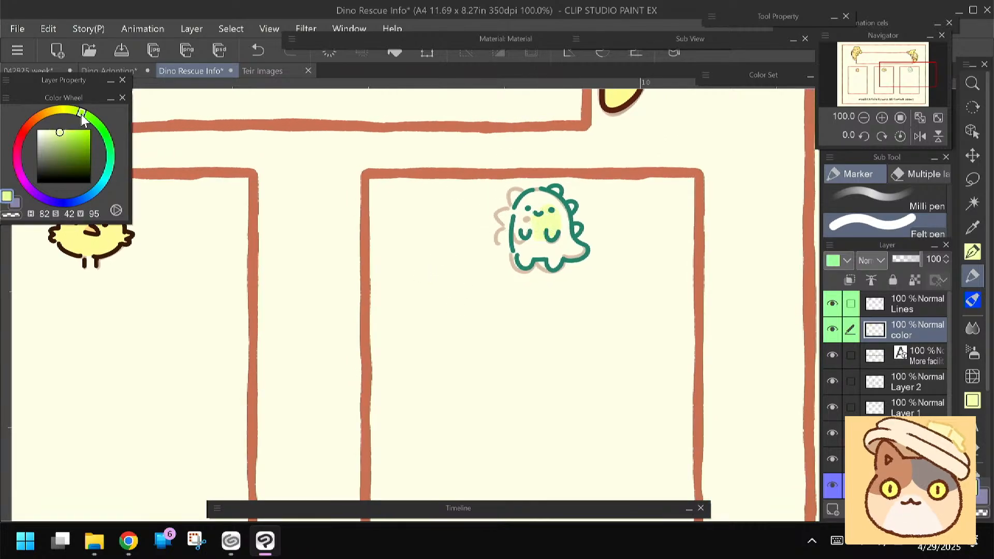
click(59, 134)
mouse_move(544, 205)
mouse_down()
mouse_move(538, 235)
mouse_move(527, 223)
mouse_up()
click(73, 112)
click(57, 133)
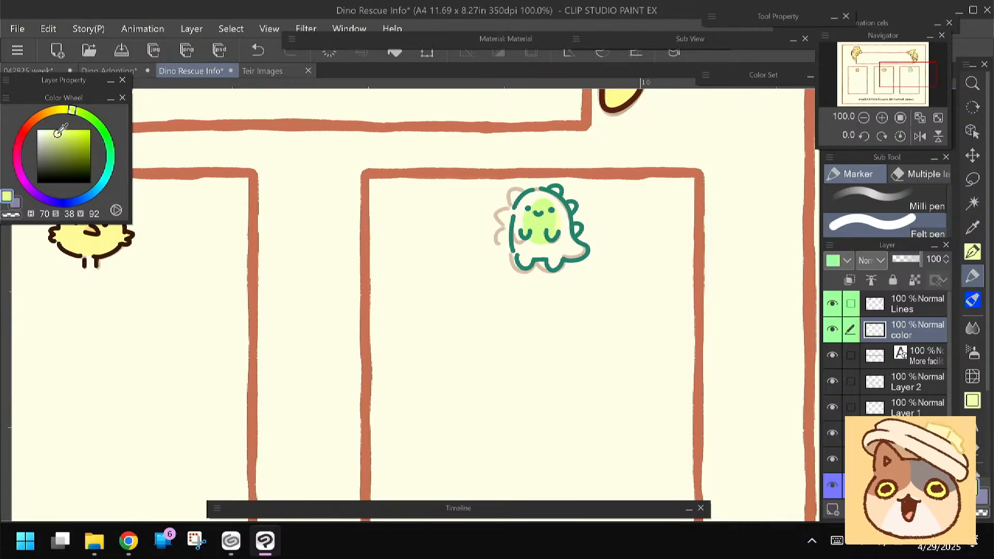
drag(548, 204, 526, 209)
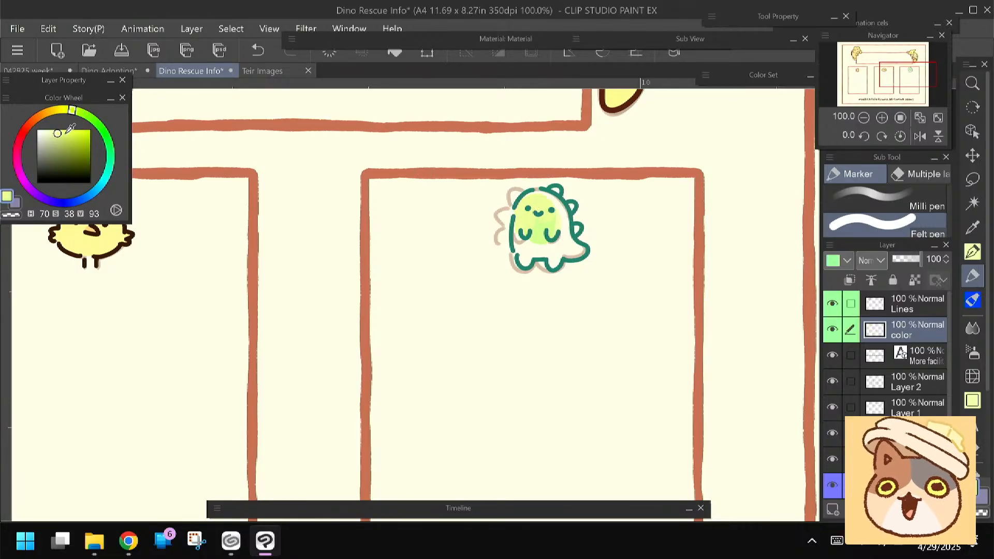
click(61, 133)
click(75, 111)
mouse_move(539, 207)
mouse_down()
mouse_move(551, 209)
mouse_move(546, 230)
mouse_move(522, 225)
mouse_up()
Fill the dinosaur's body with yellow H58 S40 V96 and colour its back spikes green with H81 S45 V87
click(71, 110)
click(59, 132)
mouse_move(528, 218)
mouse_down()
mouse_move(560, 232)
mouse_move(554, 211)
mouse_move(558, 219)
mouse_move(521, 239)
mouse_move(525, 255)
mouse_move(547, 248)
mouse_move(553, 259)
mouse_move(570, 246)
mouse_up()
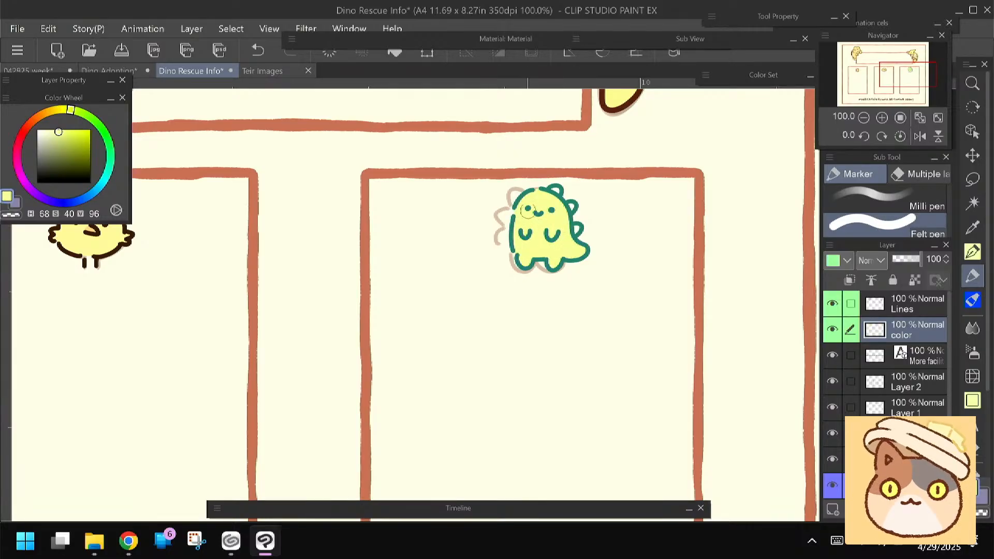
click(81, 114)
click(61, 136)
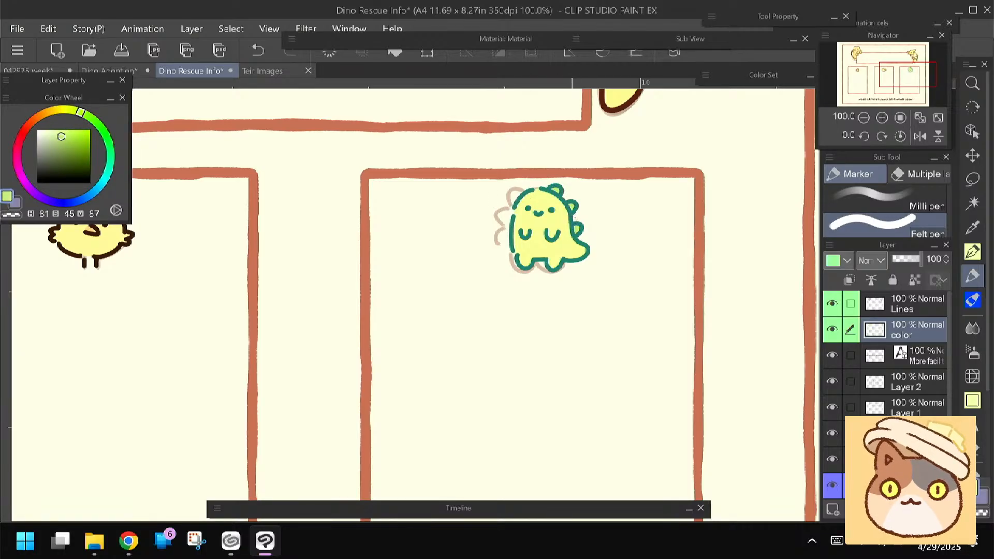
Hide the rough sketch layer beneath the finished infographic artwork
scroll(422, 420, down, 2)
drag(422, 421, 647, 370)
scroll(479, 417, down, 2)
drag(479, 418, 485, 365)
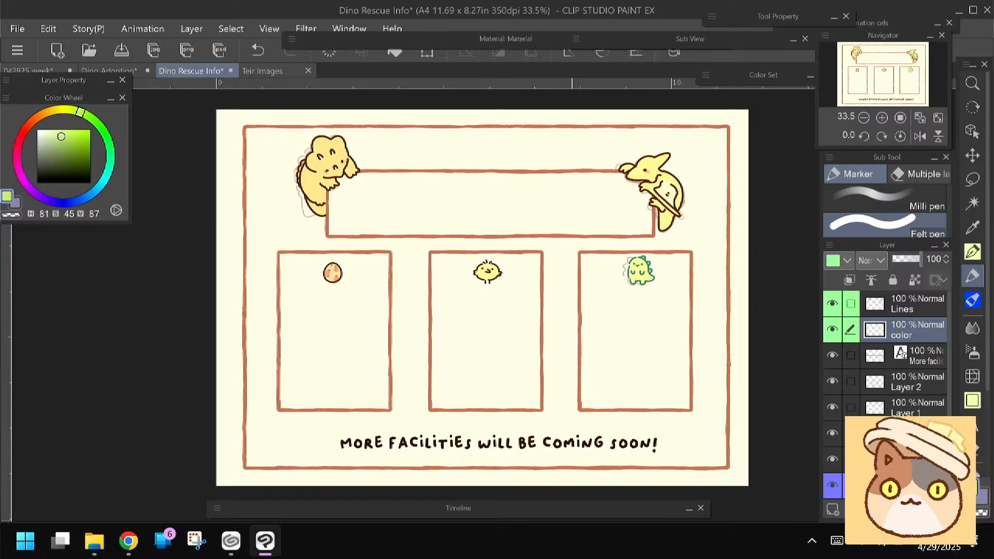
click(832, 486)
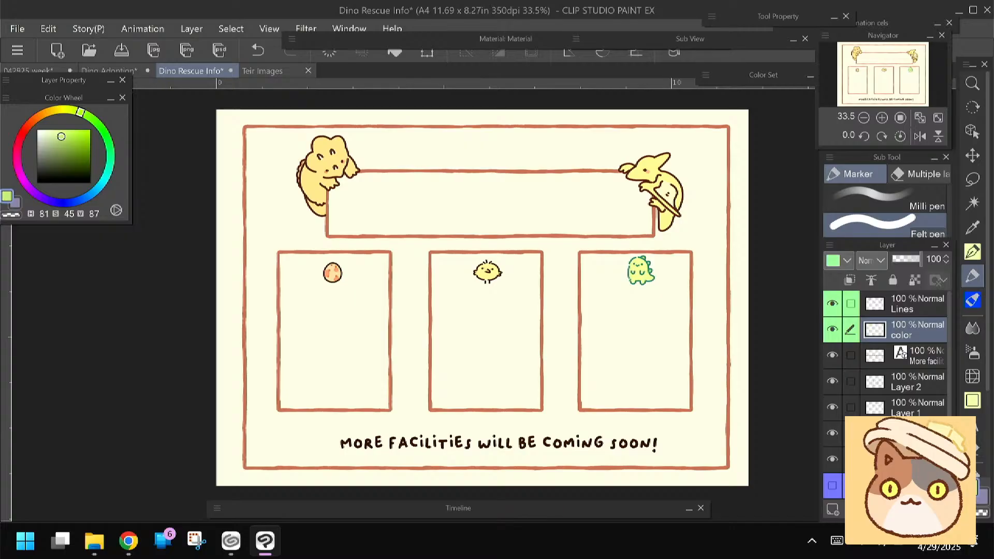
Lasso the dinosaur on the Lines and color layers together and nudge it slightly within its box
ctrl+click(901, 308)
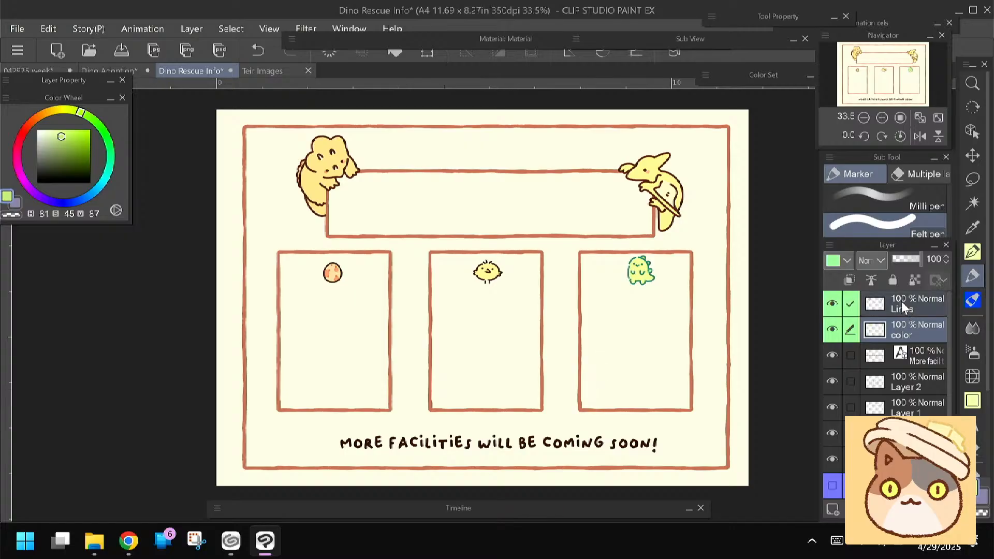
key(m)
mouse_move(628, 245)
mouse_down()
mouse_move(620, 289)
mouse_move(664, 247)
mouse_move(625, 293)
mouse_up()
key(ctrl+t)
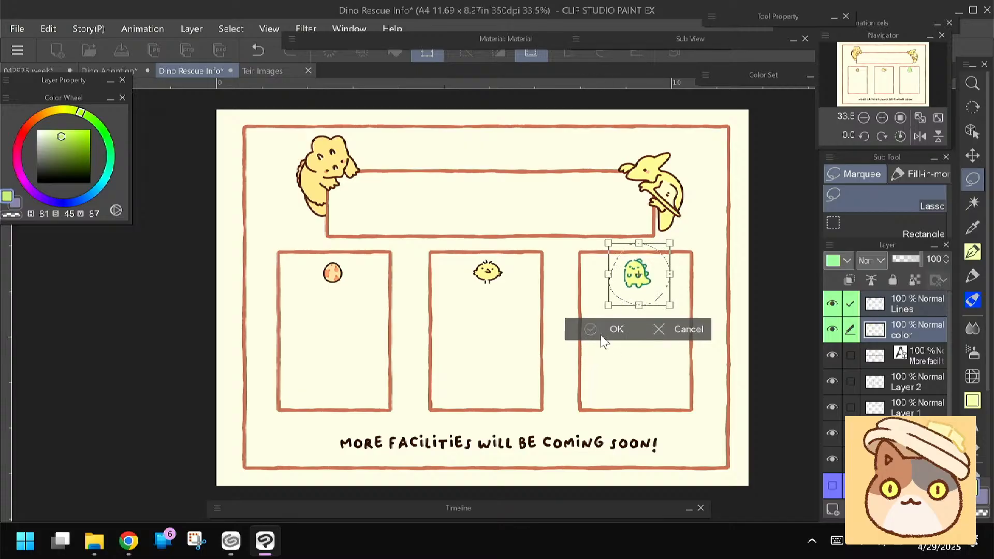
click(601, 333)
key(ctrl+d)
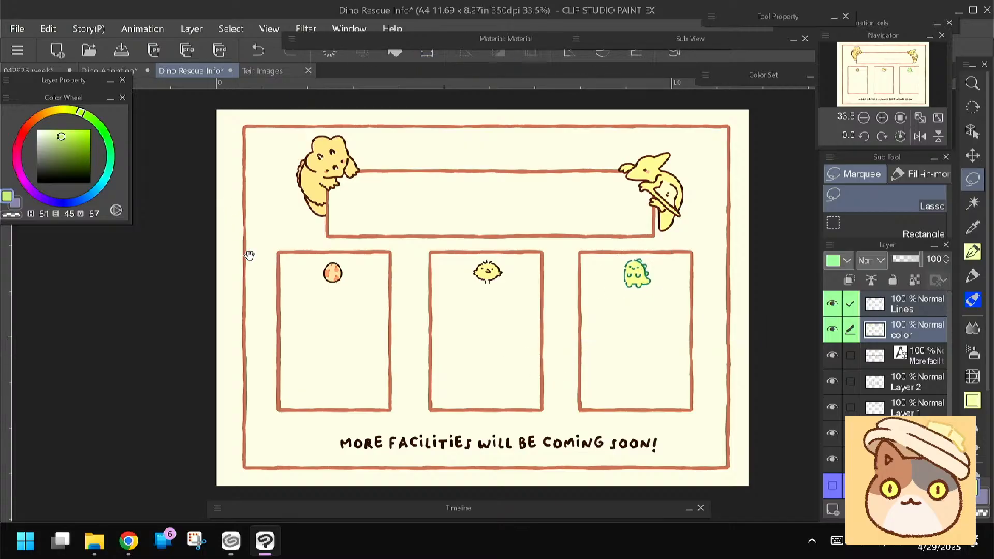
drag(209, 353, 211, 350)
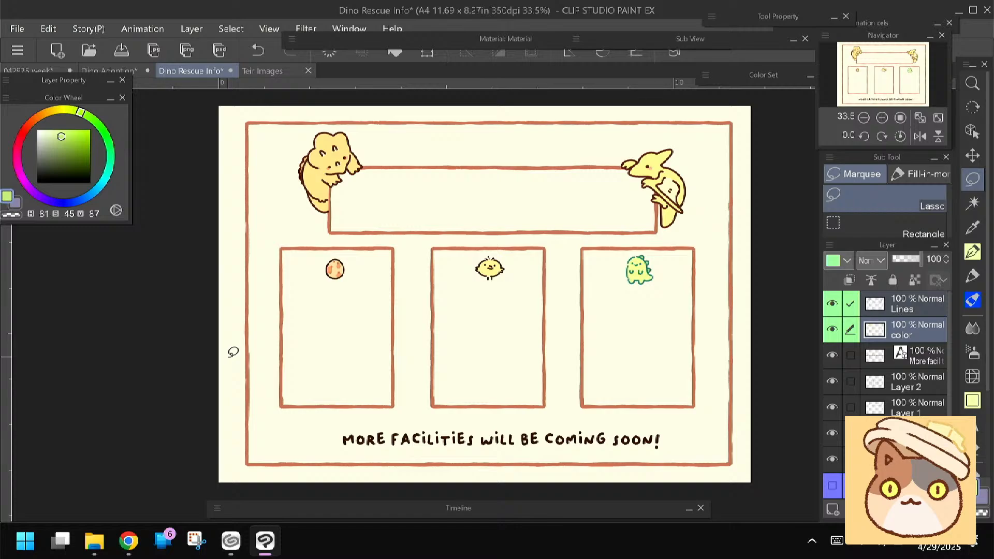
Check the infographic plan in the Dino Adoption sketch, then view the whole Teir Images page
click(110, 71)
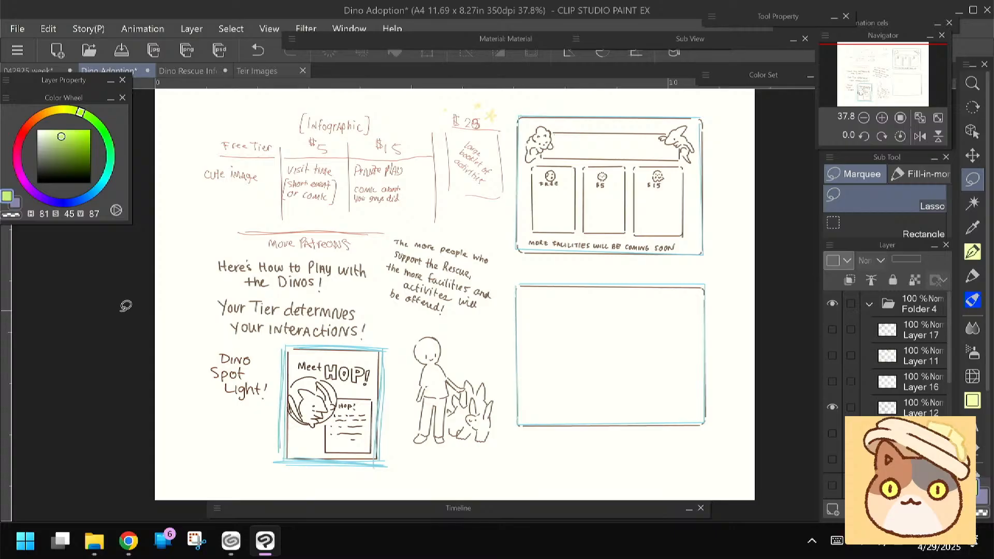
click(188, 72)
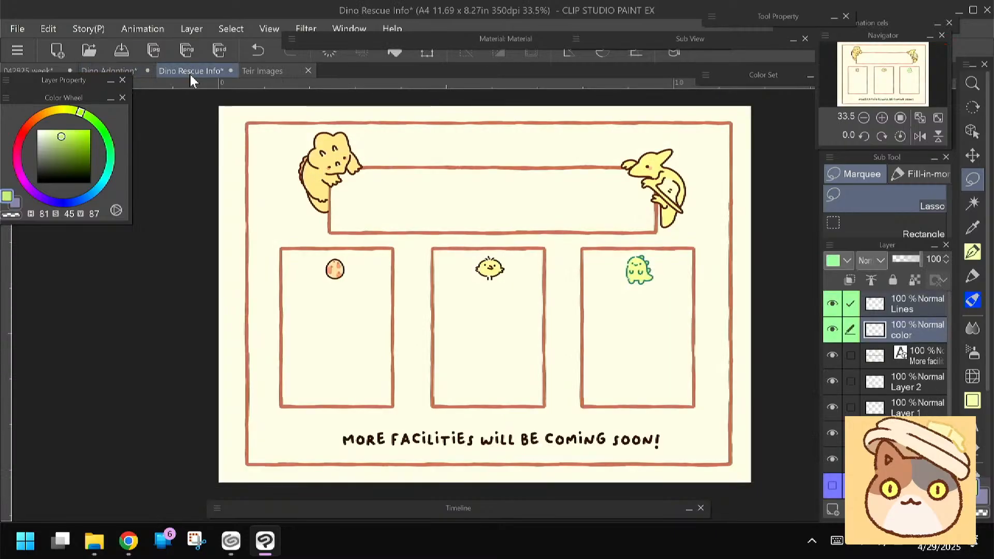
click(271, 70)
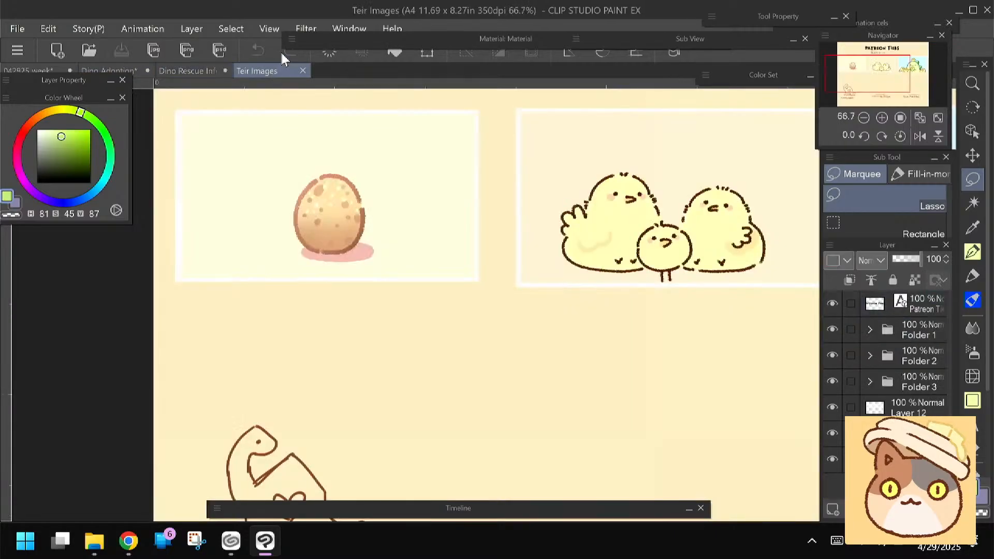
scroll(392, 306, down, 2)
scroll(518, 305, down, 1)
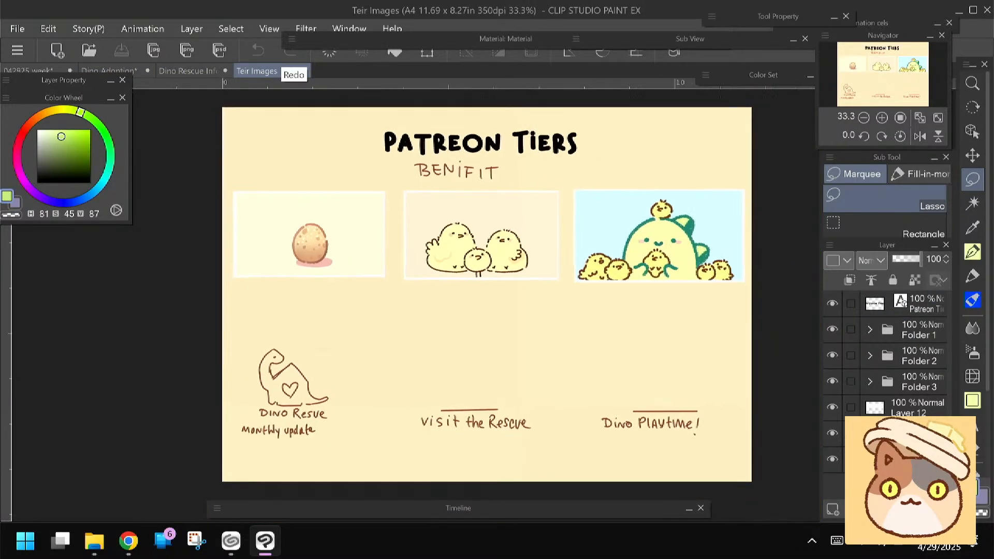
Toggle the visibility of the Teir Images background layer and Folders 1 to 3 to inspect them, then return to Dino Rescue Info
click(832, 434)
click(831, 433)
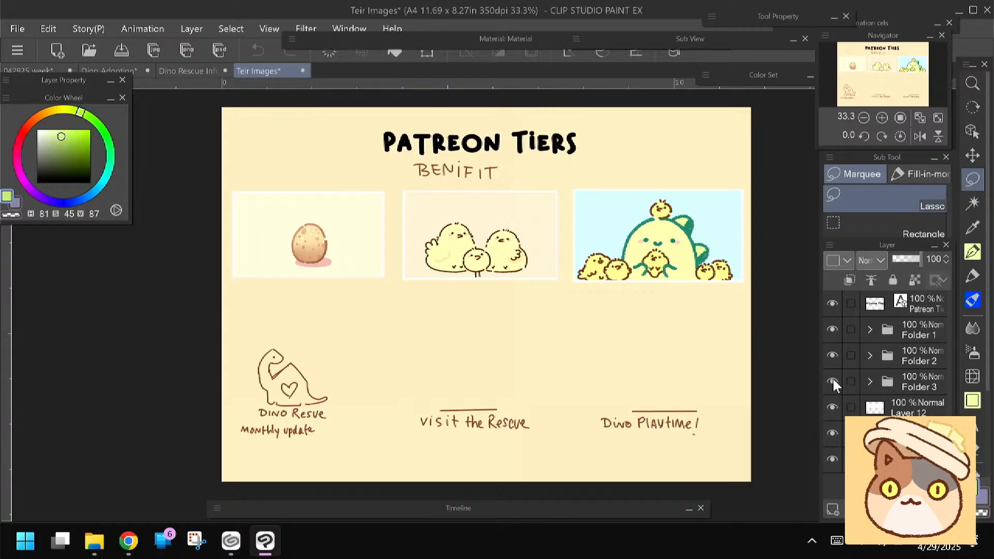
click(833, 380)
click(833, 380)
click(832, 355)
click(832, 355)
click(832, 329)
click(832, 330)
click(190, 71)
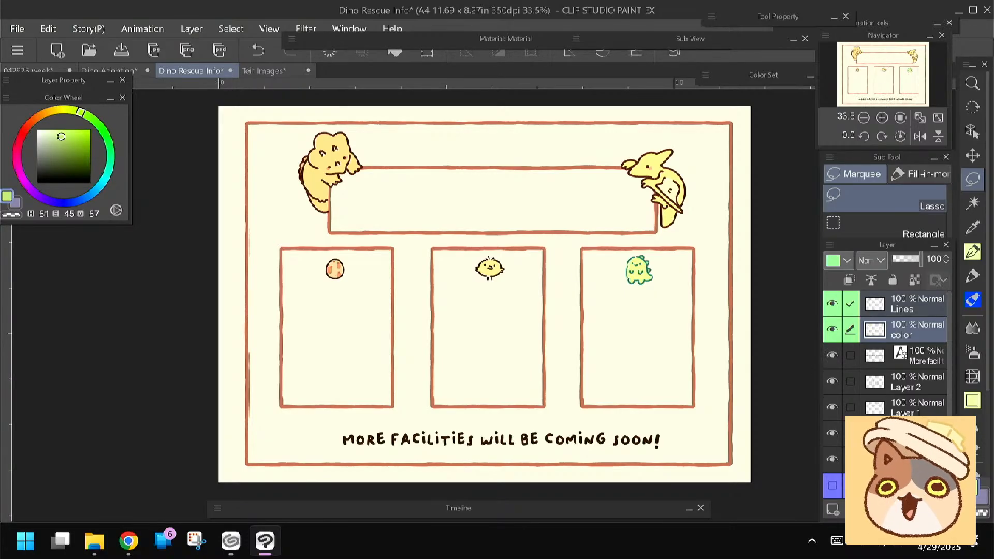
key(ctrl+t)
click(519, 313)
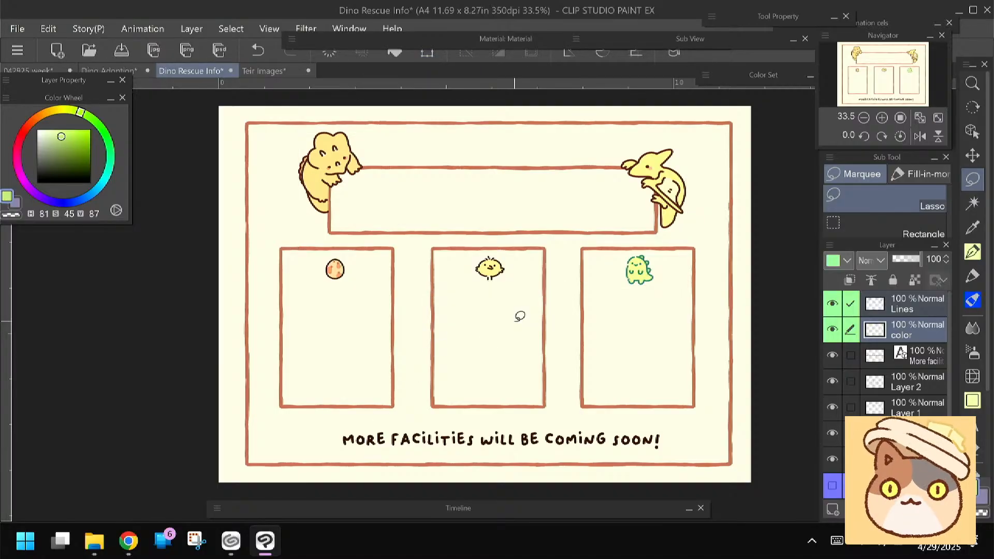
Switch to Chrome and run a Google image search for "cottagecore twitch layout"
key(alt+Tab)
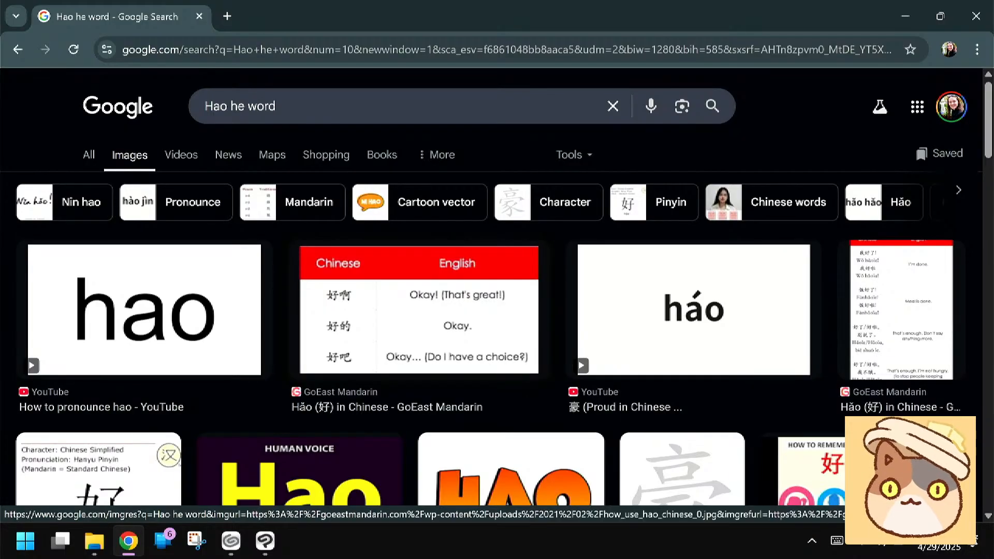
click(110, 66)
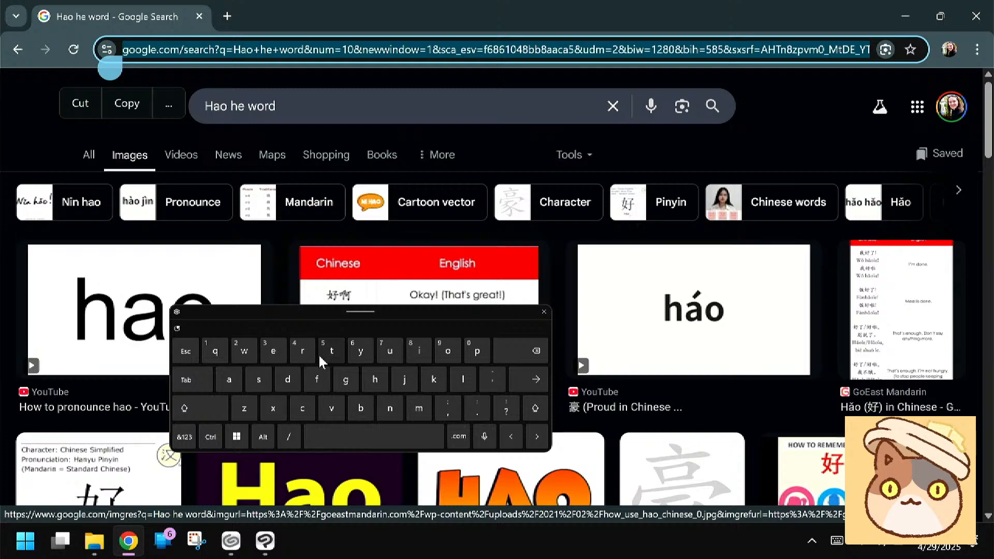
click(302, 408)
click(447, 351)
click(332, 350)
click(332, 350)
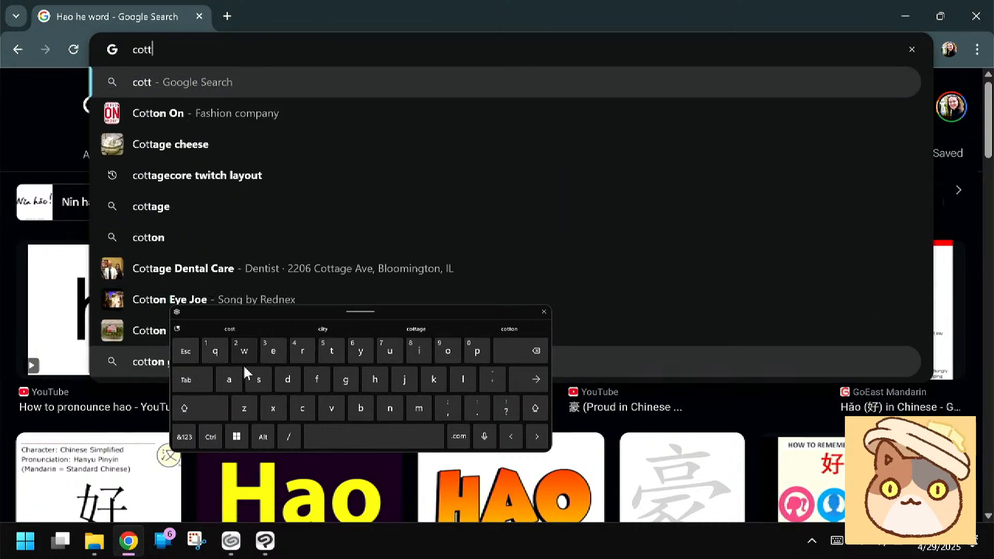
click(184, 175)
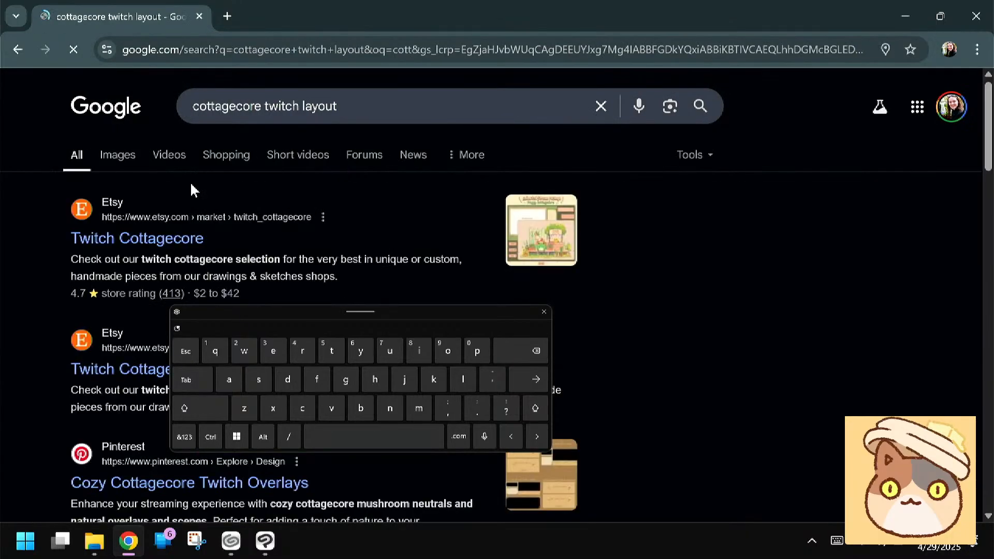
click(112, 155)
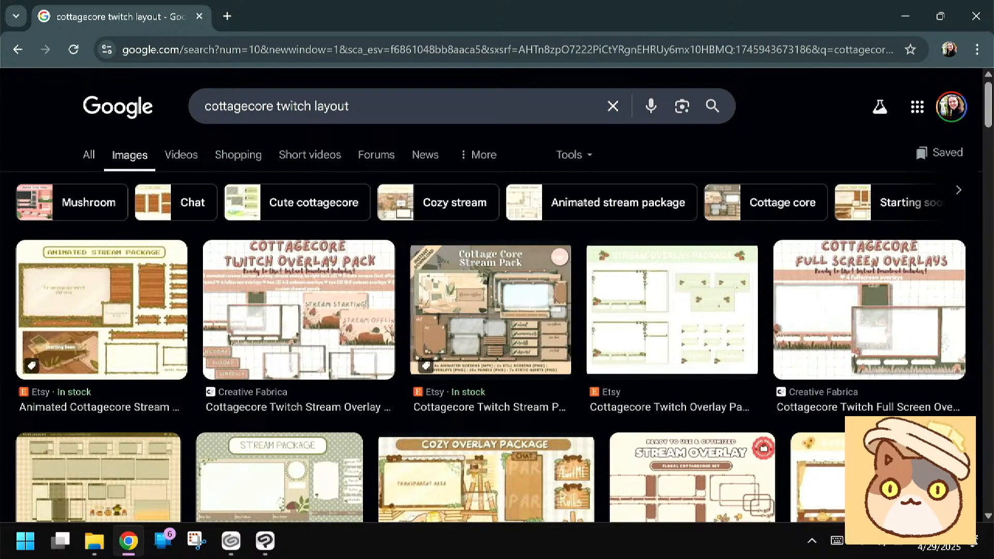
Browse the cottagecore Twitch layout image results for frame and decoration ideas
scroll(497, 303, down, 3)
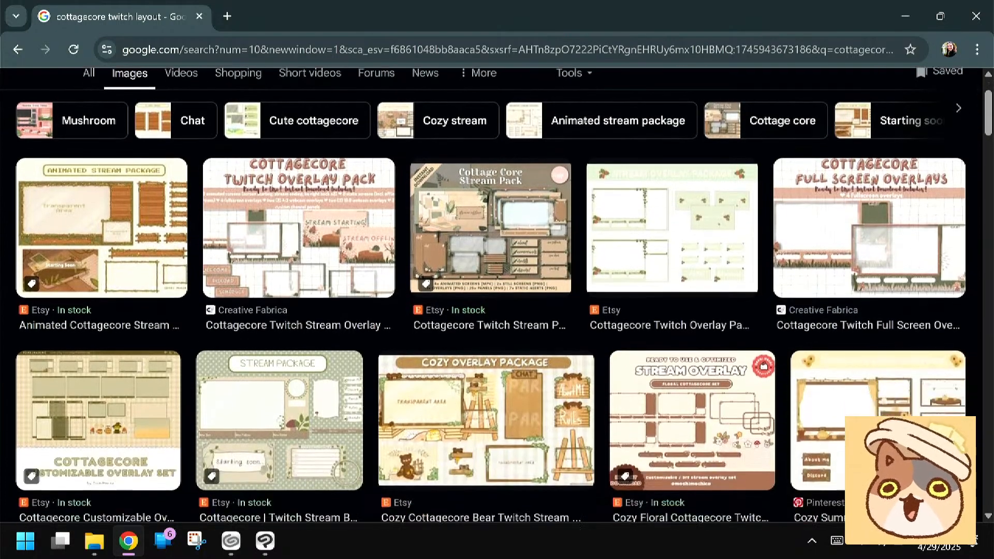
scroll(497, 316, down, 5)
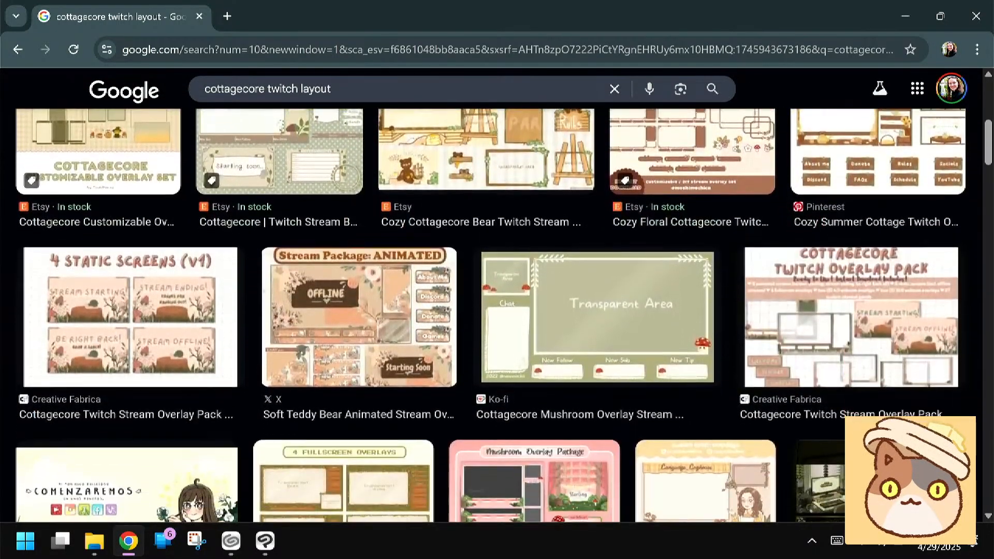
scroll(496, 315, down, 2)
scroll(497, 316, down, 2)
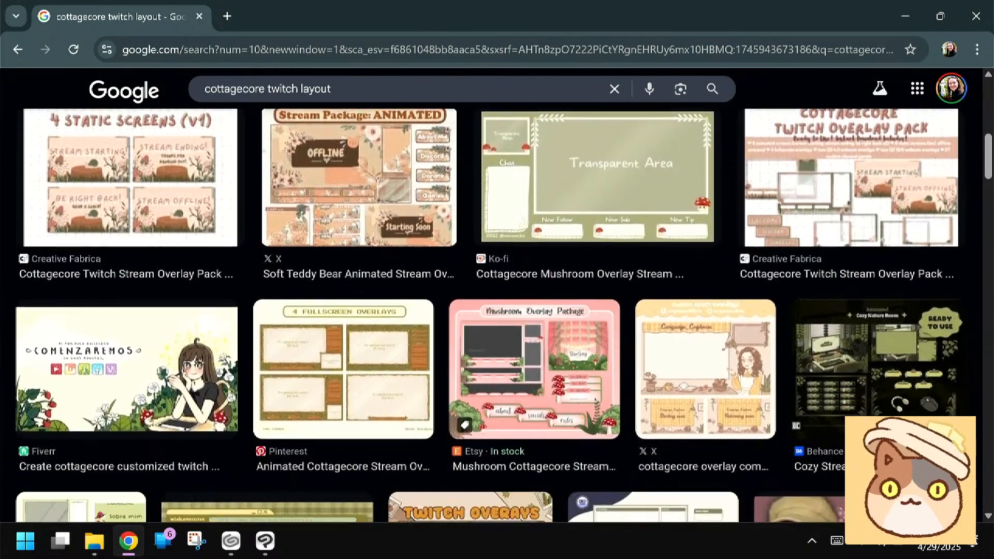
scroll(497, 315, down, 2)
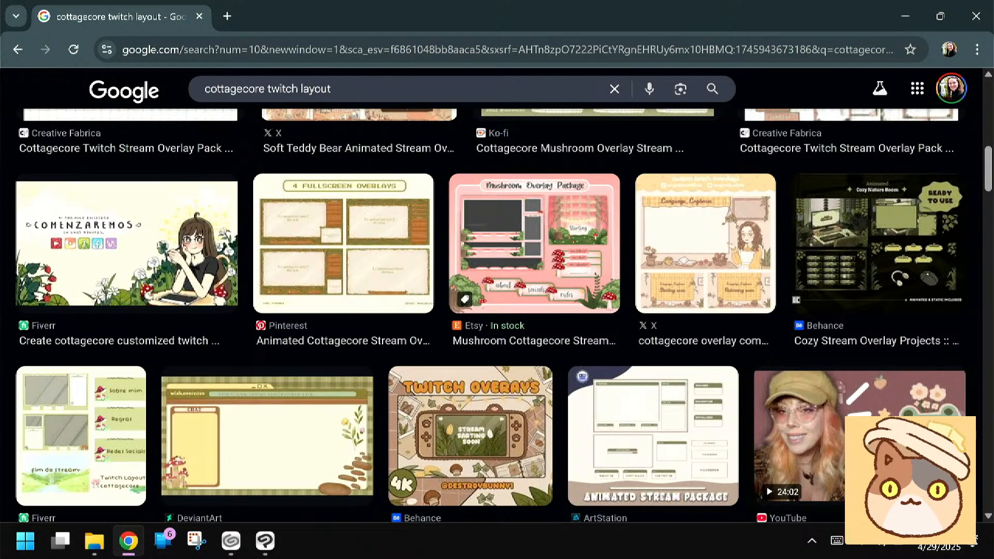
scroll(497, 315, down, 2)
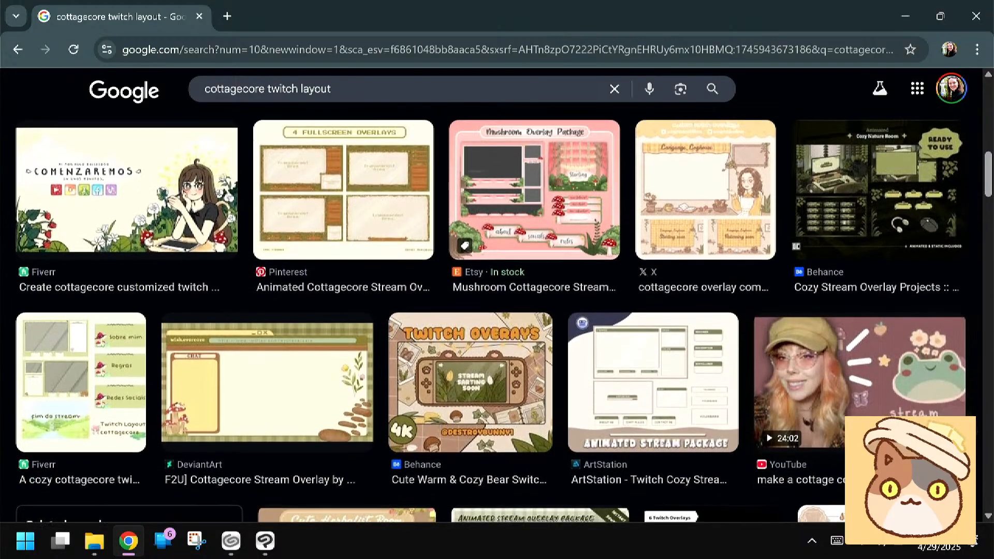
scroll(497, 315, down, 2)
scroll(496, 315, down, 2)
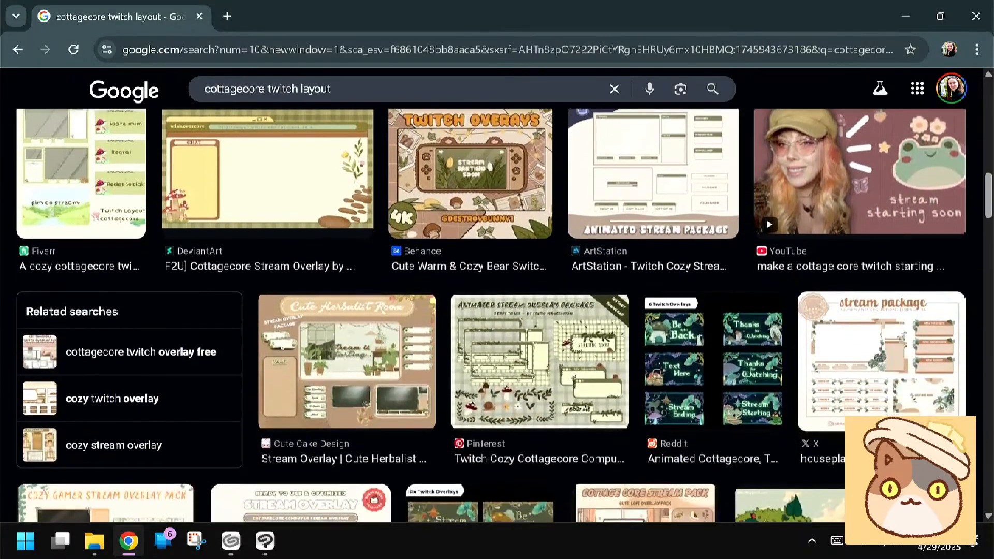
Look through more cottagecore Twitch layout images and open the preview of the Cottage Core Stream Pack from greatvtubers
scroll(497, 315, down, 2)
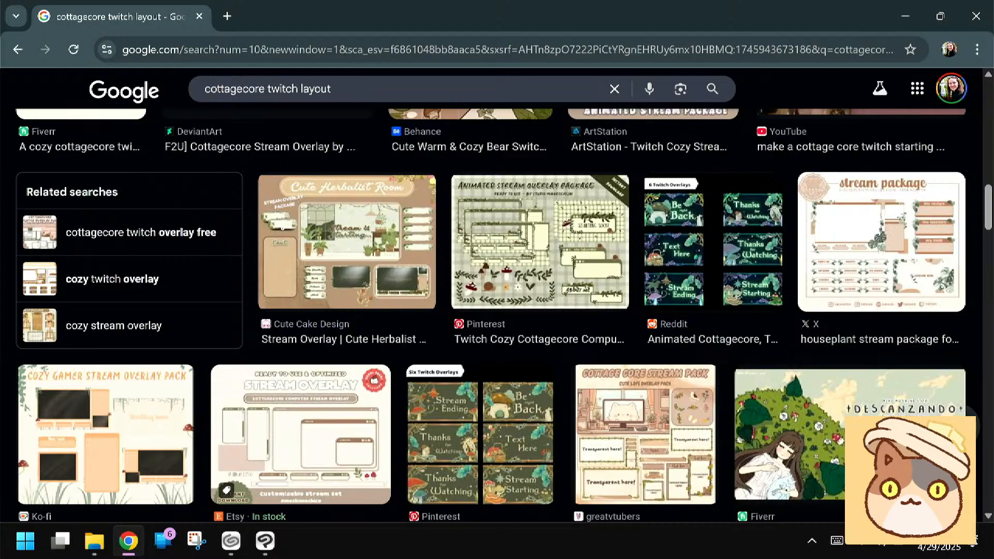
scroll(497, 315, down, 2)
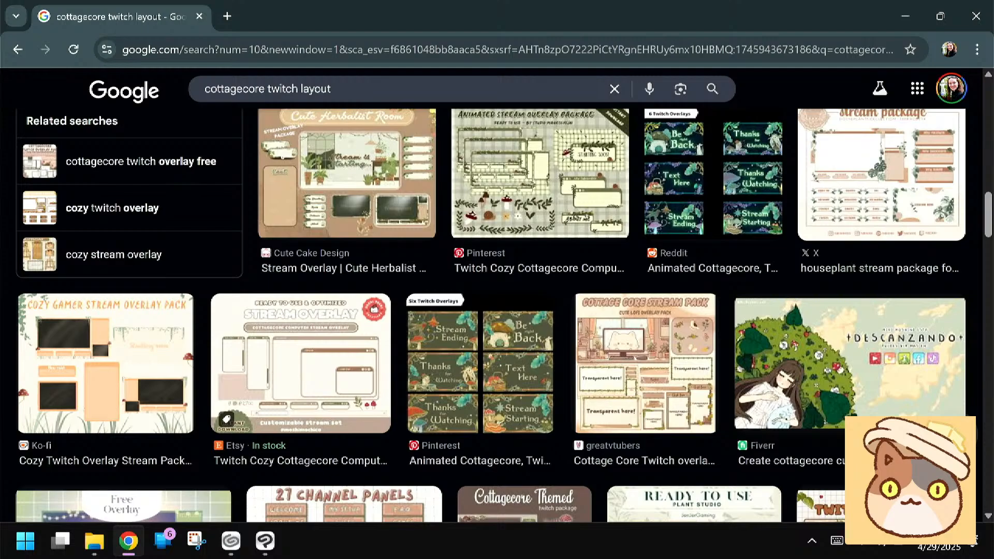
scroll(497, 316, down, 5)
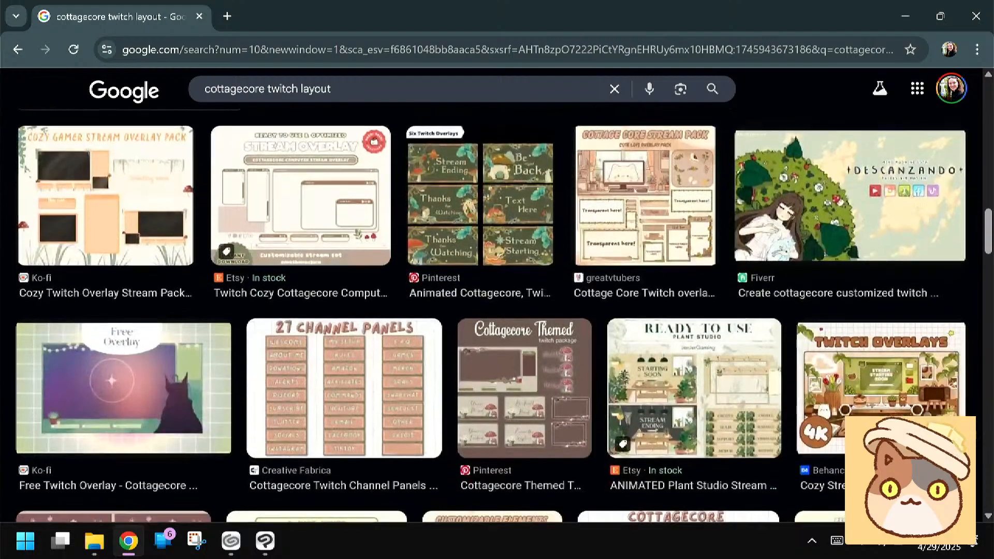
scroll(497, 316, up, 3)
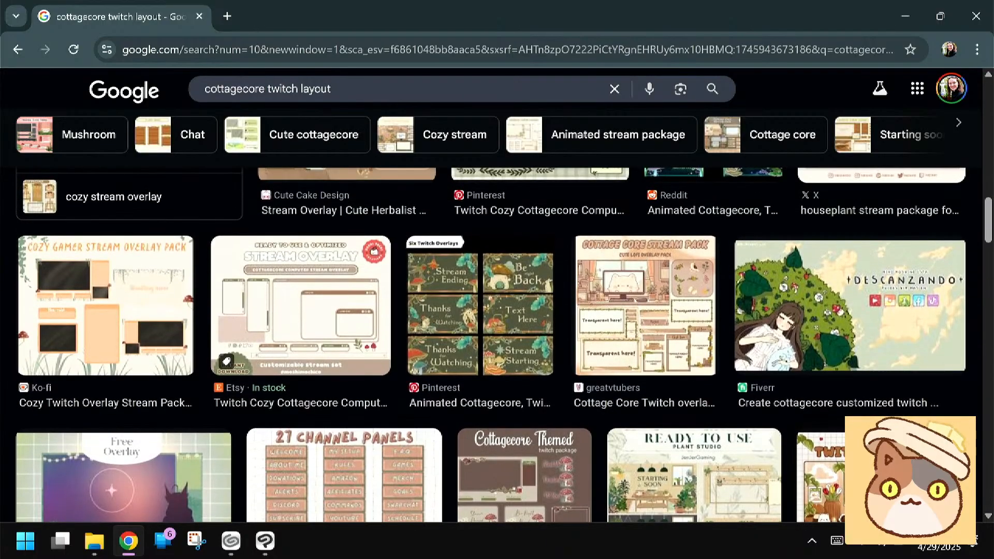
click(645, 306)
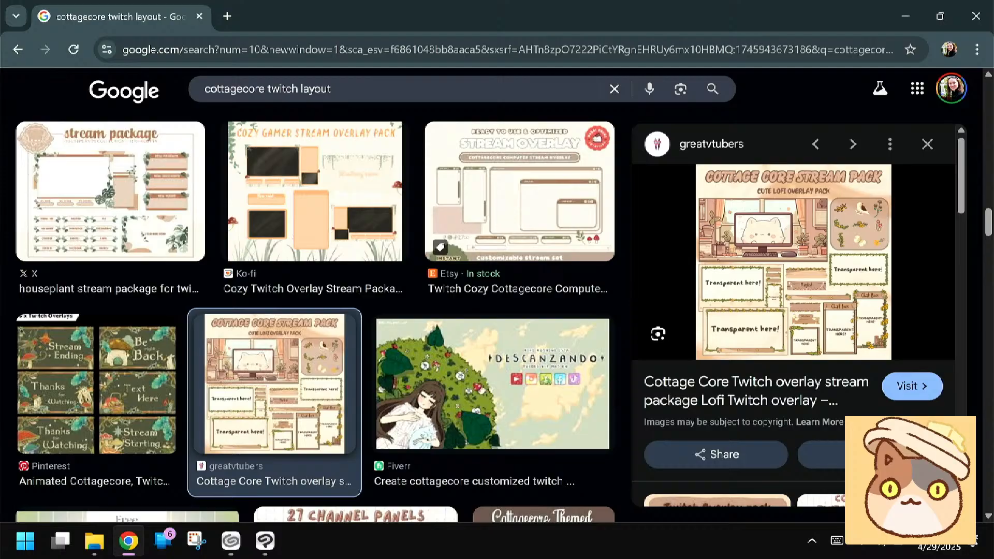
Switch to Clip Studio Paint and toggle the visibility of Dino Rescue Info's frame layers to find the one with the three boxes
click(265, 540)
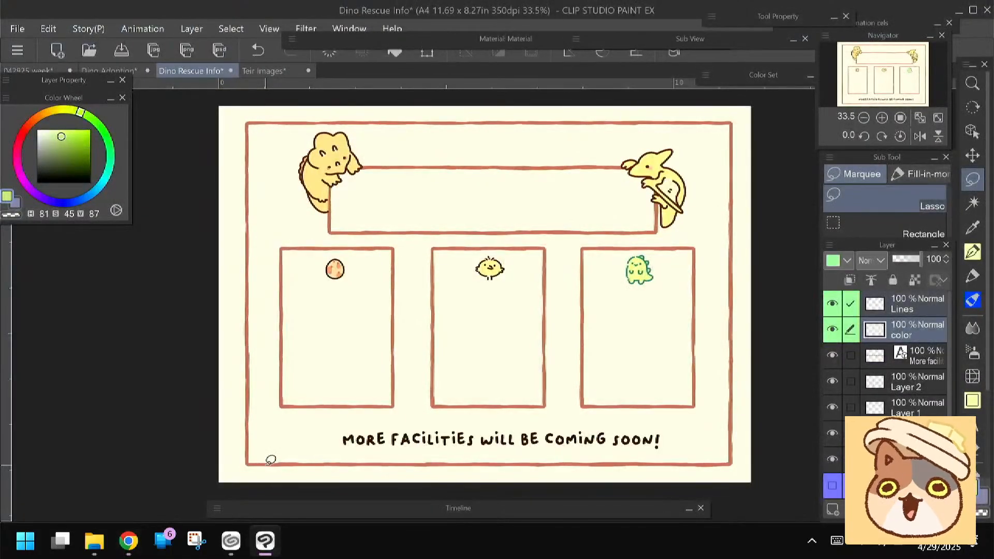
scroll(827, 491, down, 2)
click(834, 488)
click(834, 488)
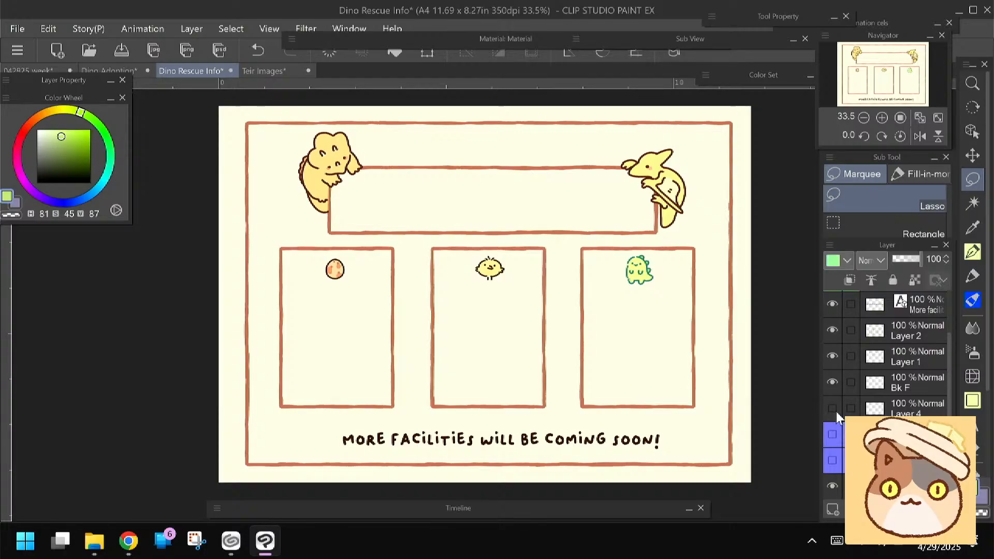
click(831, 383)
click(831, 380)
click(831, 357)
click(831, 355)
click(831, 331)
click(832, 330)
click(843, 339)
click(832, 331)
click(831, 330)
Lock transparent pixels on Layer 2 and recolor the chick box's frame orange (H 32, S 59, V 92) with the felt pen
click(912, 288)
key(p)
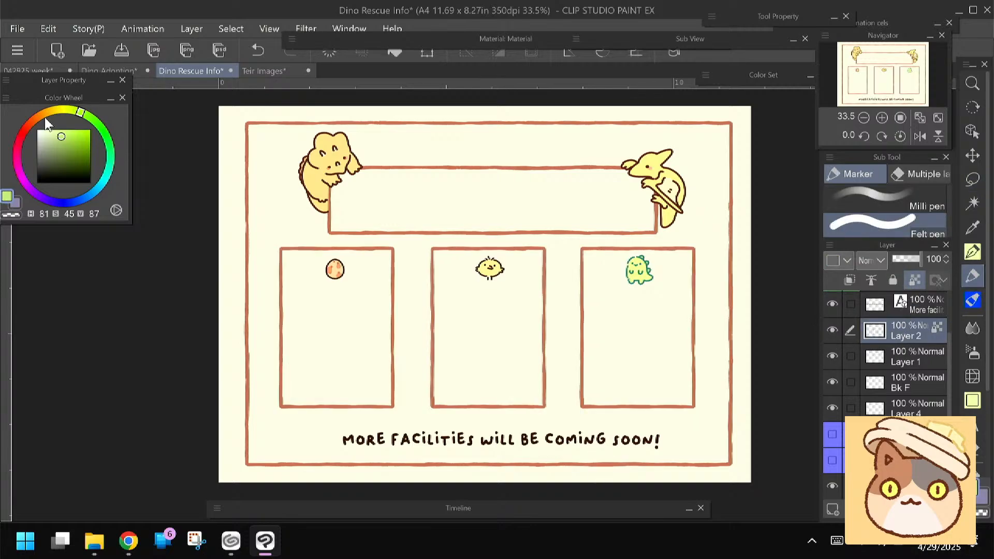
click(58, 110)
click(64, 131)
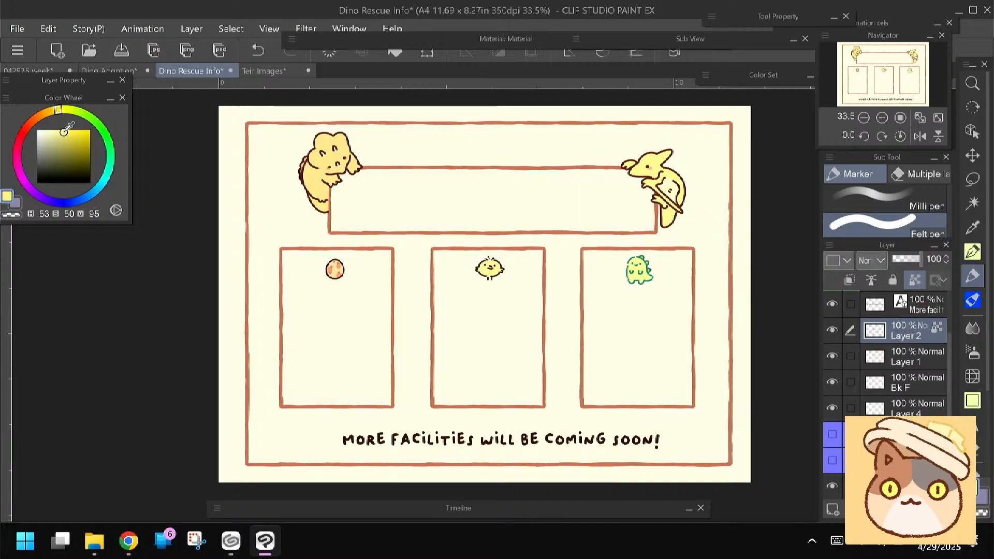
drag(55, 112, 42, 114)
click(65, 132)
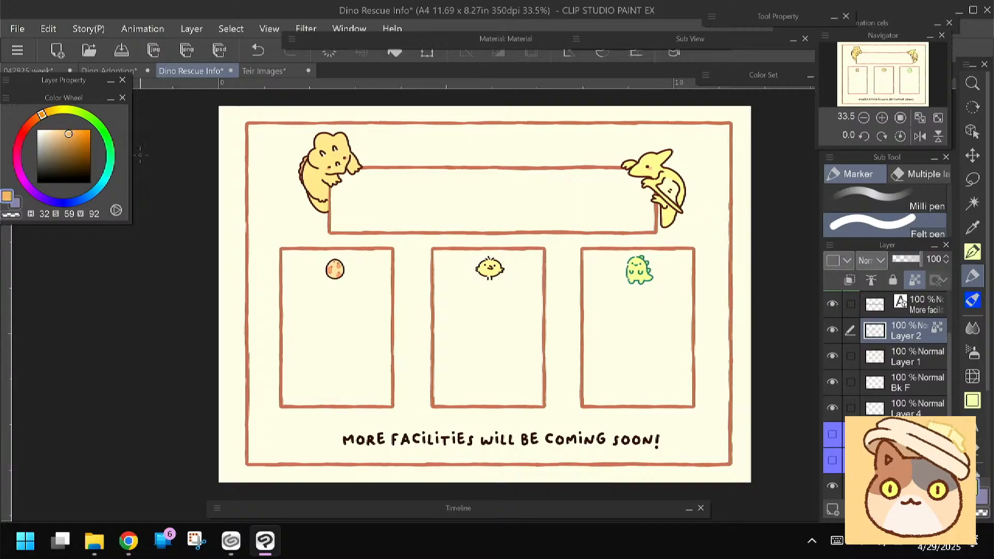
mouse_move(432, 259)
mouse_down()
mouse_move(438, 249)
mouse_move(543, 251)
mouse_move(543, 330)
mouse_move(489, 406)
mouse_move(431, 350)
mouse_move(432, 251)
mouse_up()
Paint the upper part of the green dinosaur box's frame green (H 150, S 63, V 75)
click(109, 151)
drag(68, 140, 72, 146)
click(110, 156)
click(70, 146)
click(71, 143)
mouse_move(582, 249)
mouse_down()
mouse_move(686, 250)
mouse_move(684, 351)
mouse_up()
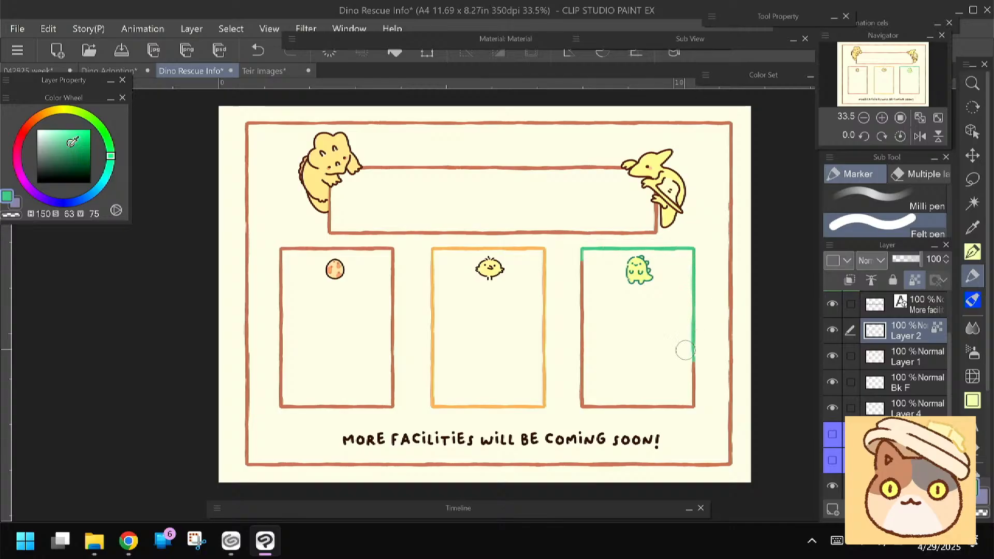
Paint the rest of the green dinosaur box's frame turquoise (H 177, S 48, V 86) and soften the color transition with the soft airbrush
click(62, 137)
click(109, 179)
mouse_move(582, 279)
mouse_down()
mouse_move(577, 310)
mouse_move(612, 406)
mouse_move(693, 356)
mouse_up()
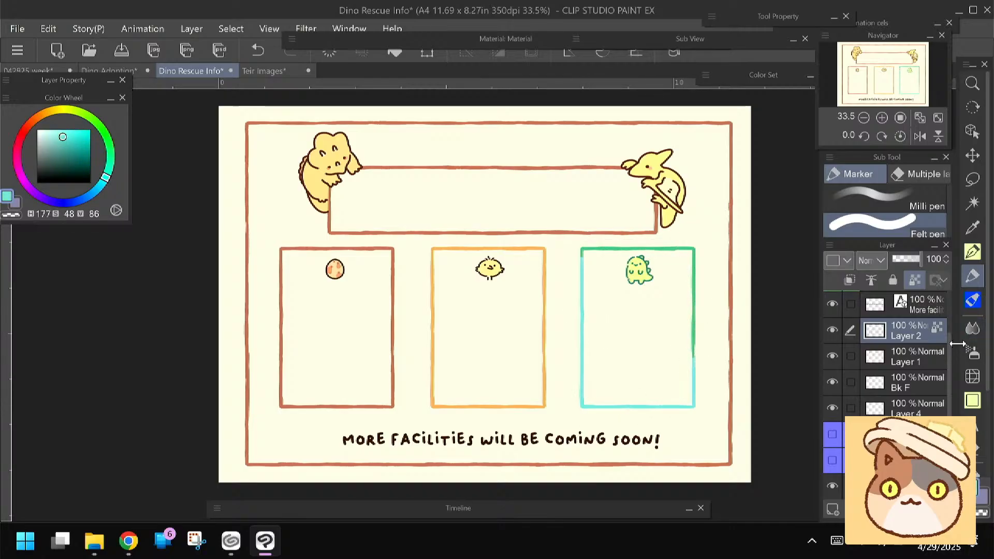
key(b)
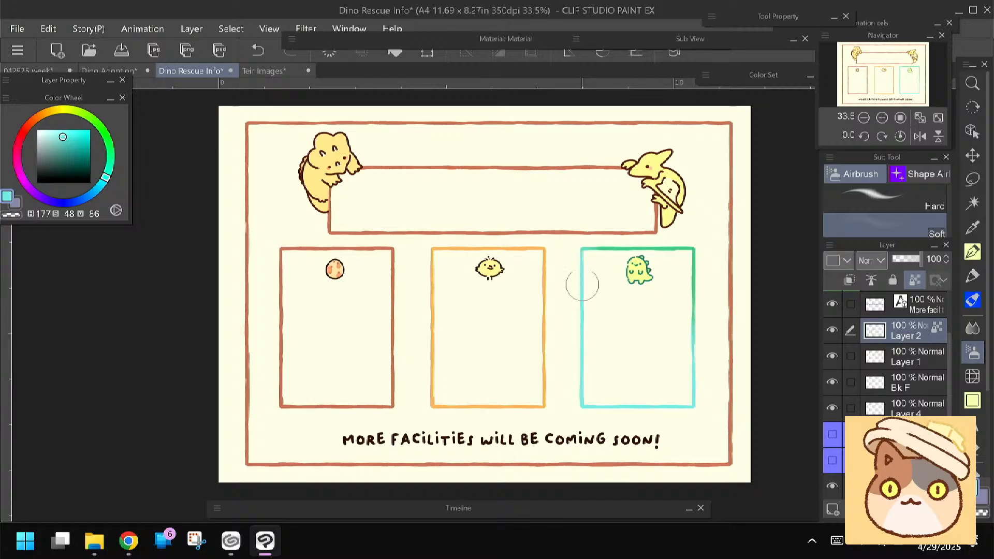
Recolor the egg box's frame with the dark brown sampled from the footer text, using the felt pen
alt+click(409, 435)
click(972, 276)
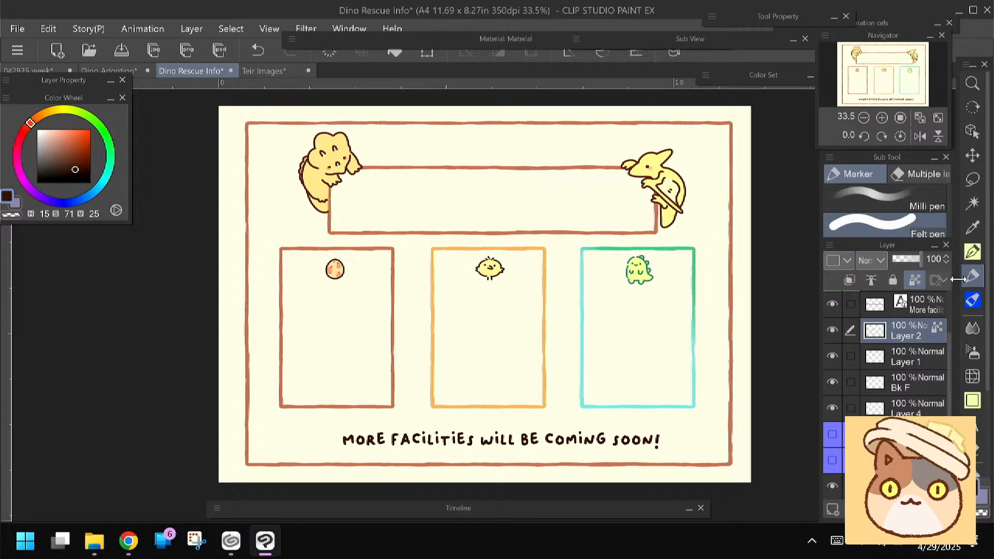
mouse_move(368, 249)
mouse_down()
mouse_move(389, 256)
mouse_move(388, 400)
mouse_move(275, 395)
mouse_move(273, 294)
mouse_move(287, 246)
mouse_move(380, 250)
mouse_up()
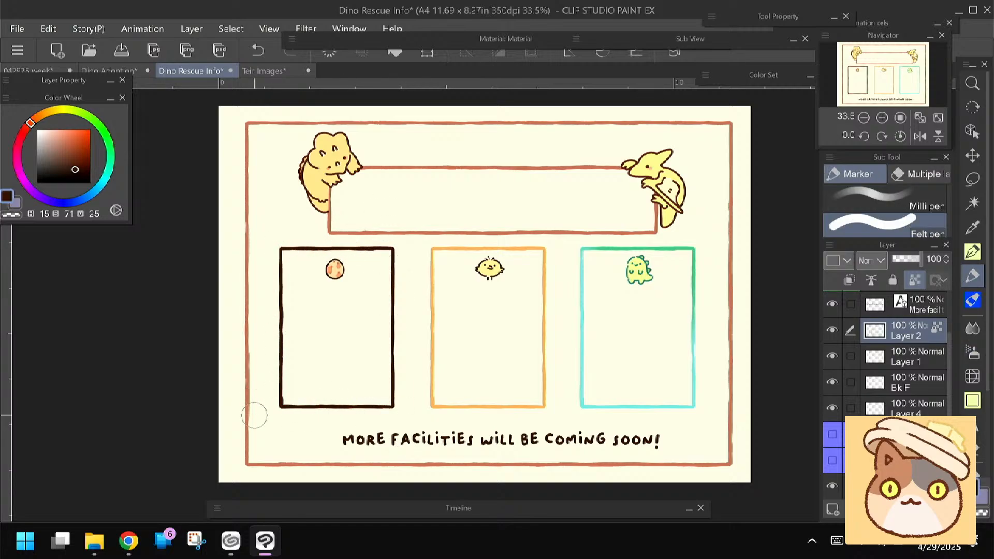
Lock transparent pixels on Layer 1 and recolor the title banner's frame with the dark brown of the dinosaur's outline (H 14, S 72, V 37)
click(832, 355)
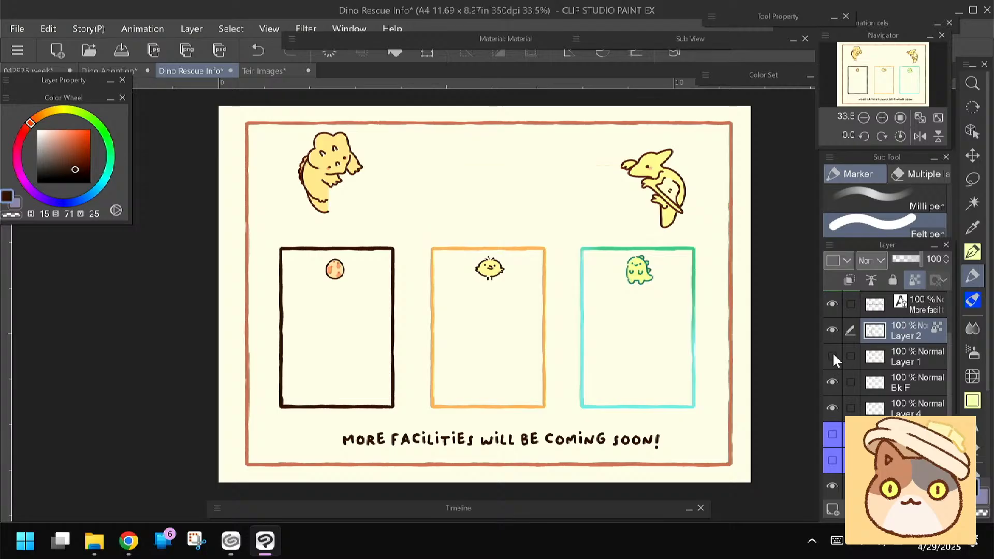
click(832, 355)
click(901, 362)
drag(337, 193, 334, 205)
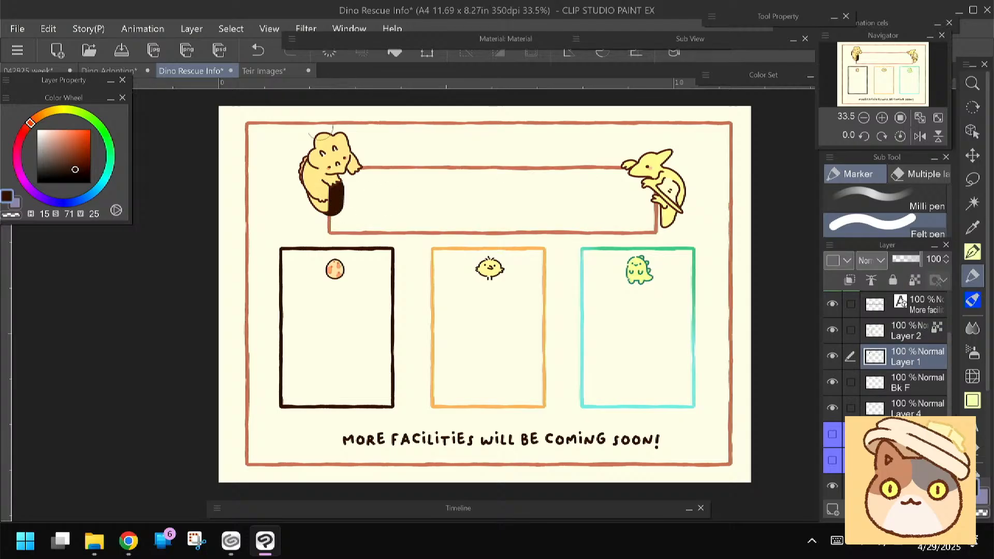
key(ctrl+z)
click(914, 279)
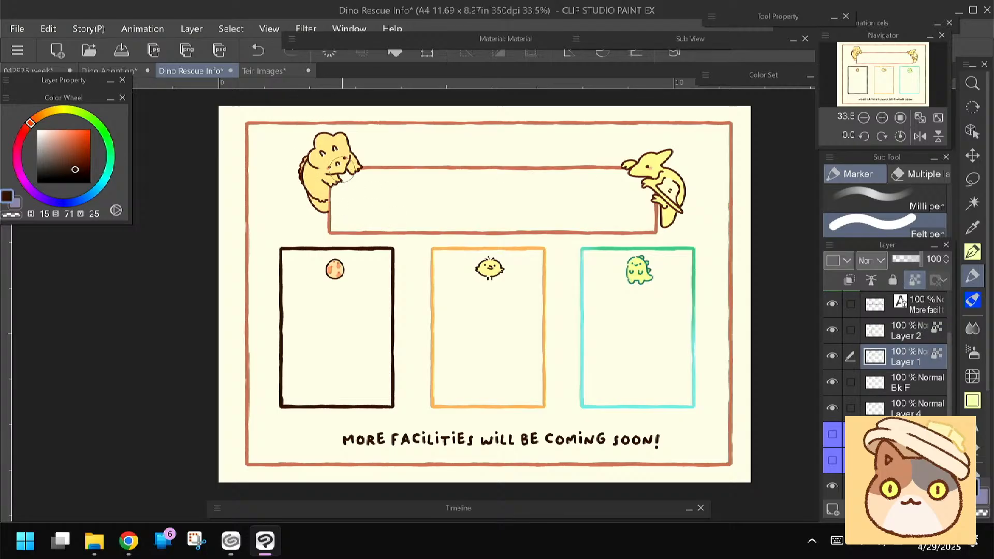
alt+click(348, 164)
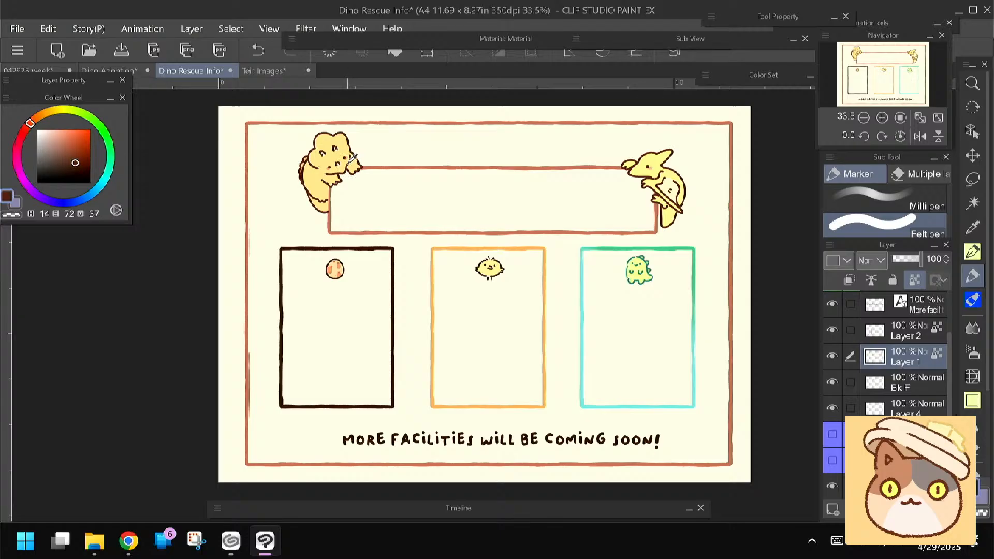
mouse_move(352, 159)
mouse_down()
mouse_move(328, 206)
mouse_move(330, 228)
mouse_move(636, 232)
mouse_move(640, 166)
mouse_move(357, 167)
mouse_up()
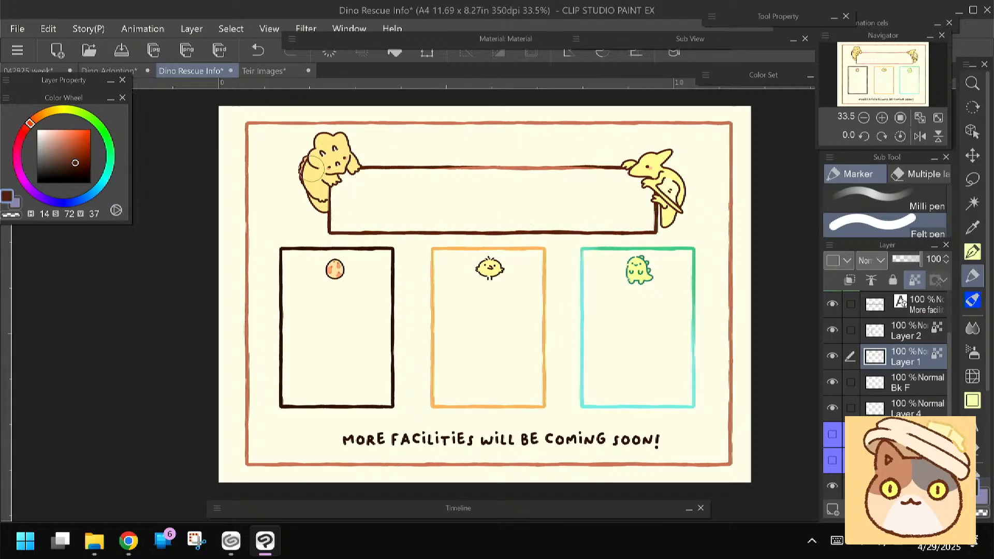
On Layer 2, recolor the egg box's frame with the peach orange sampled from the egg's spots (H 20, S 55, V 95)
click(895, 382)
click(833, 382)
click(833, 382)
click(832, 330)
click(832, 330)
click(905, 333)
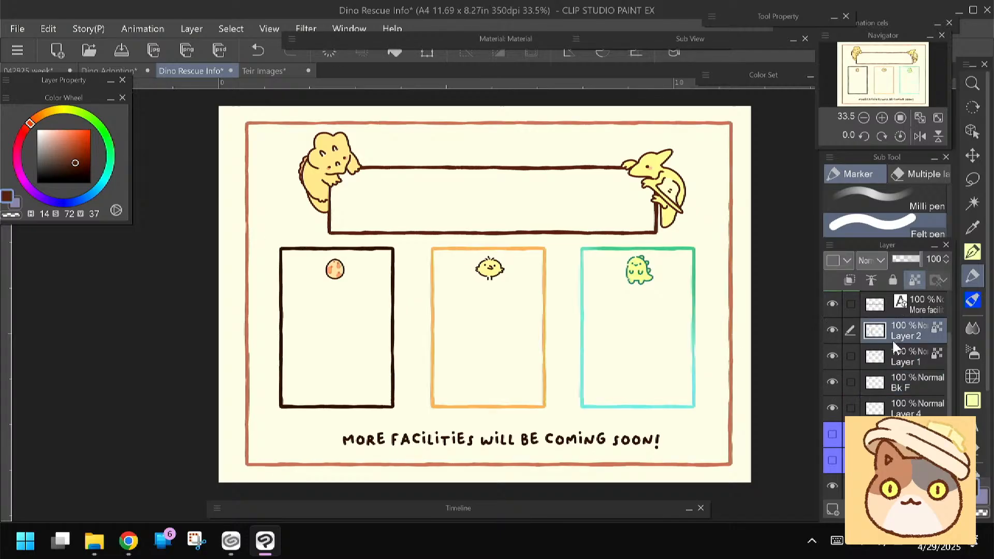
scroll(368, 344, up, 5)
alt+click(261, 137)
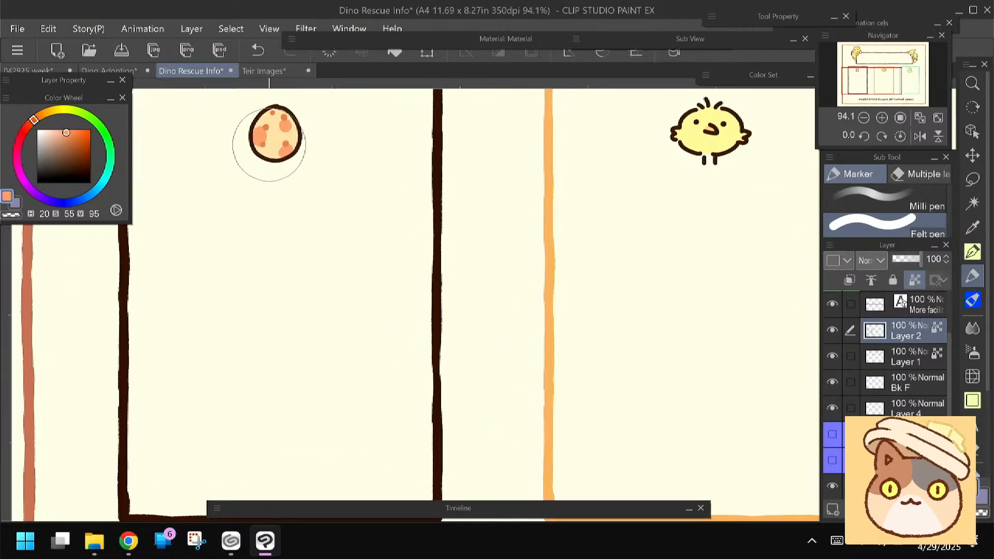
scroll(269, 145, down, 3)
mouse_move(267, 221)
mouse_down()
mouse_move(422, 224)
mouse_move(432, 434)
mouse_move(378, 455)
mouse_move(277, 442)
mouse_move(265, 355)
mouse_move(274, 212)
mouse_up()
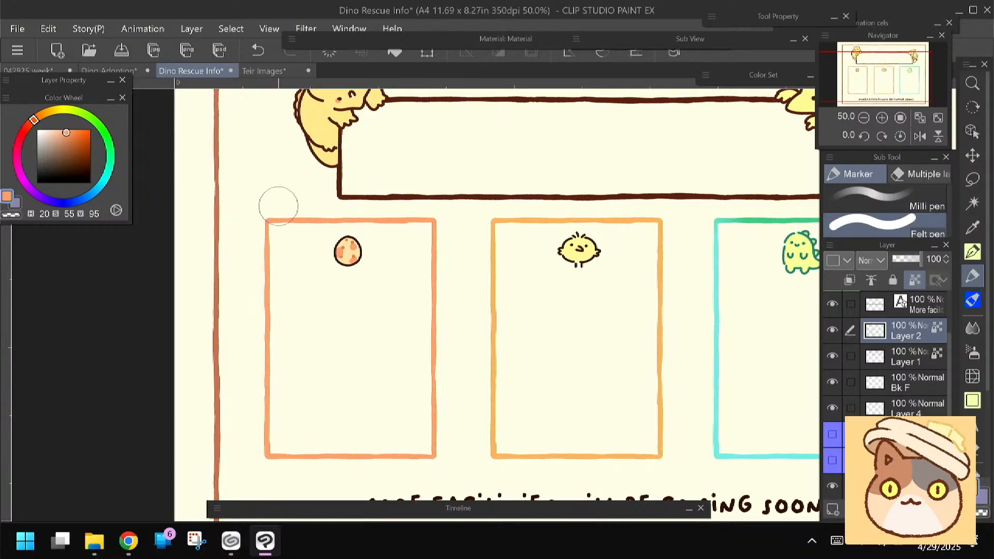
Lock transparent pixels on the Bk F layer and recolor the outer border with the footer text's dark brown (H 15, S 71, V 25)
scroll(460, 409, down, 2)
scroll(350, 306, down, 2)
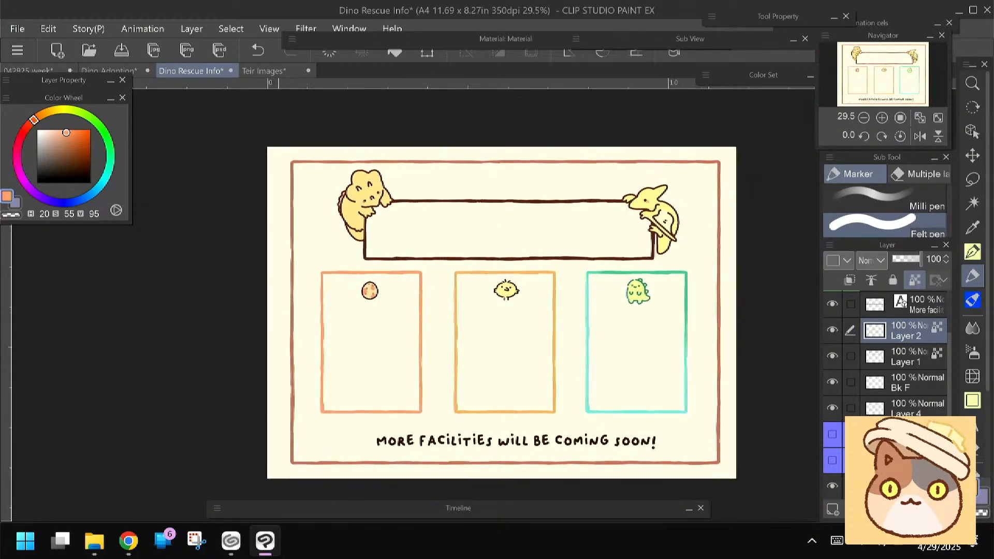
click(833, 382)
click(906, 383)
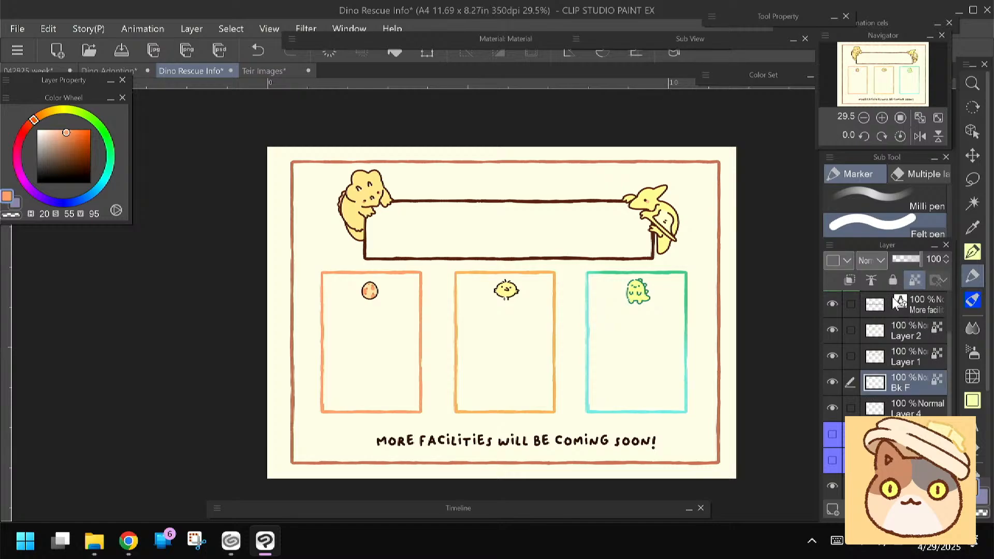
alt+click(404, 258)
alt+click(405, 272)
alt+click(433, 438)
click(396, 54)
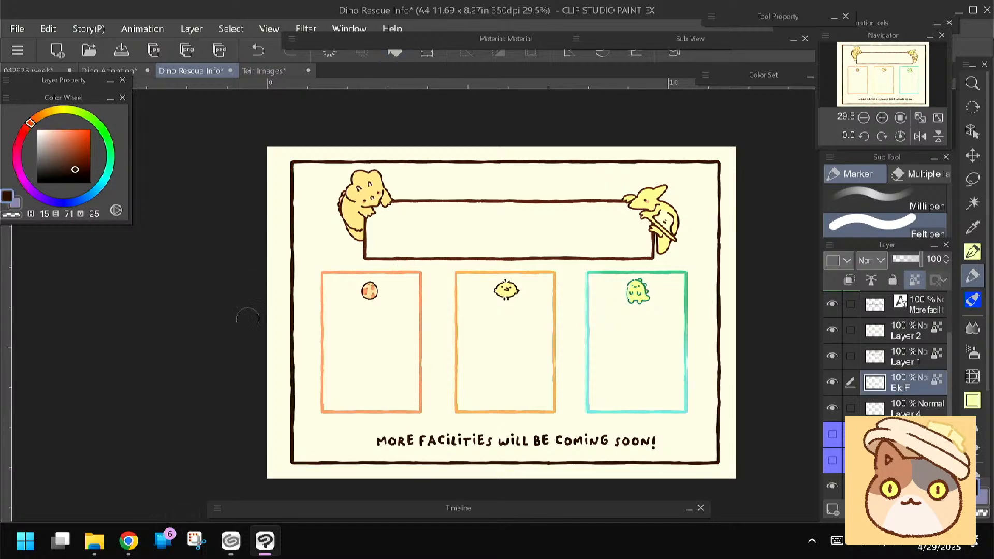
Check the visibility of Layer 4, keep it active, and make a rectangular selection around the whole canvas
click(906, 409)
click(832, 408)
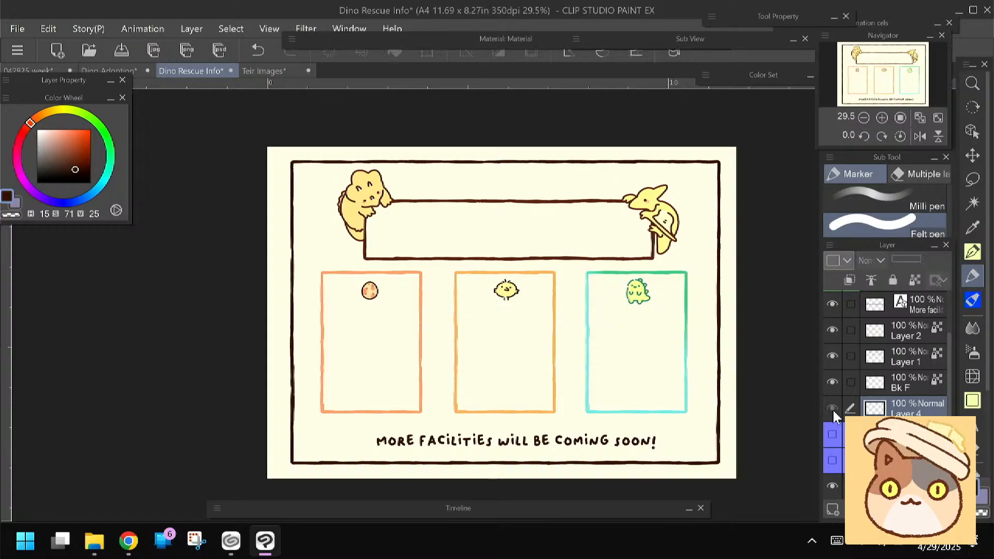
click(832, 408)
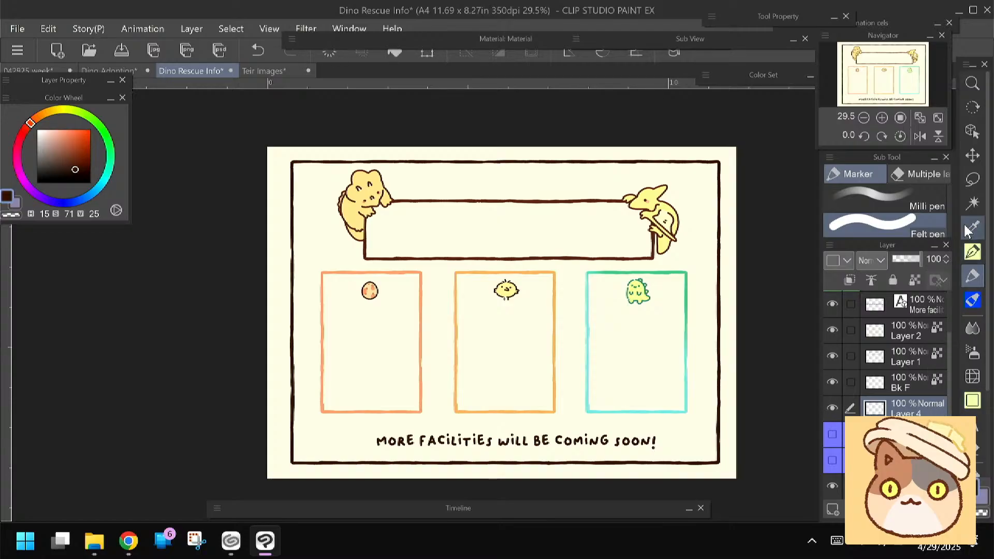
click(972, 179)
drag(261, 142, 739, 479)
drag(743, 484, 746, 485)
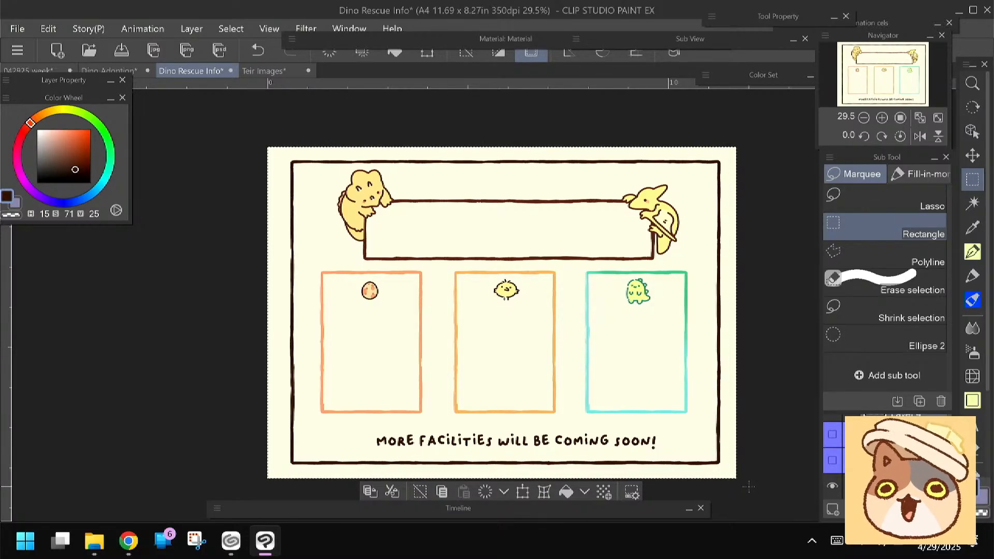
Switch to Chrome, browse the overlay packs related to the Cottage Core Stream Pack for background ideas, and return to Dino Rescue Info
click(128, 541)
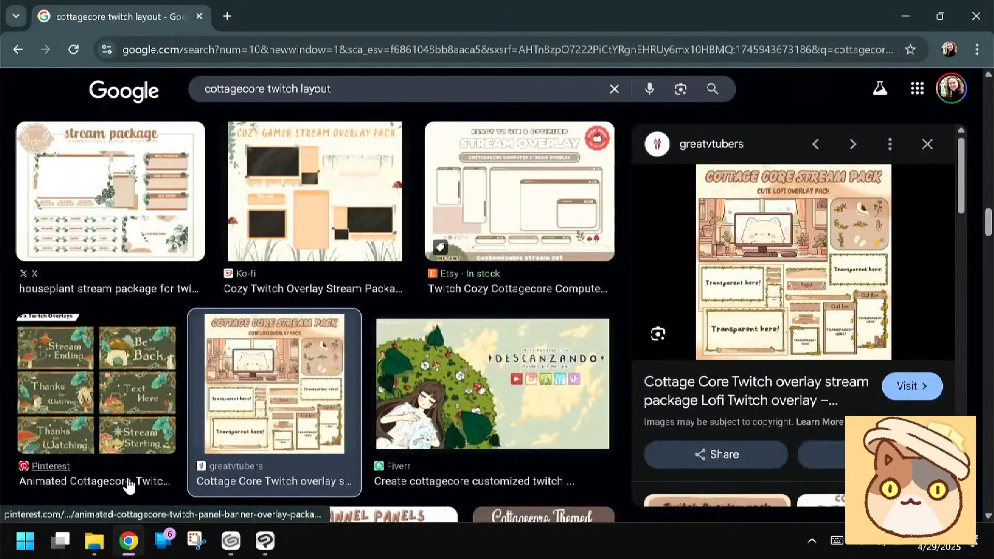
scroll(128, 482, down, 4)
scroll(793, 316, down, 5)
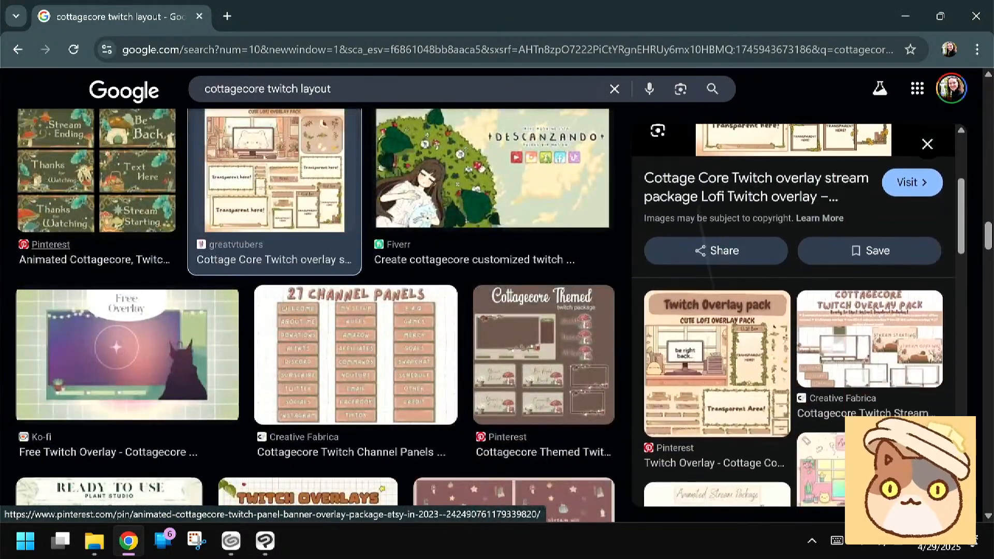
scroll(793, 316, down, 4)
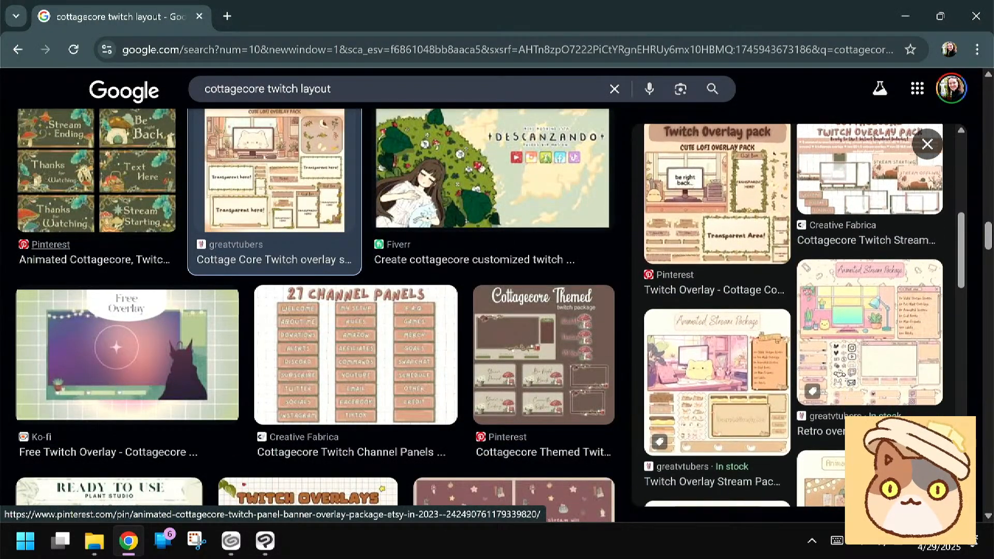
scroll(793, 316, down, 6)
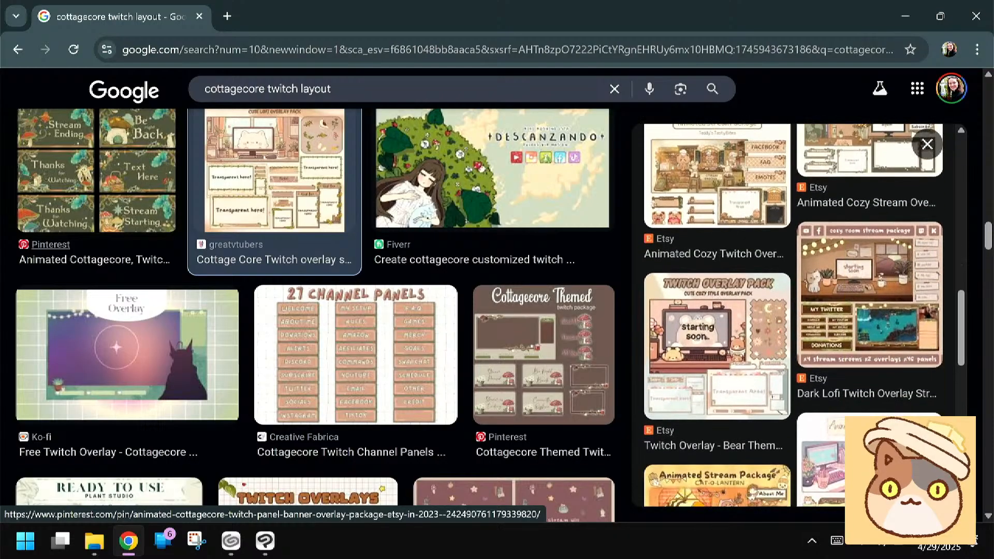
scroll(792, 316, down, 5)
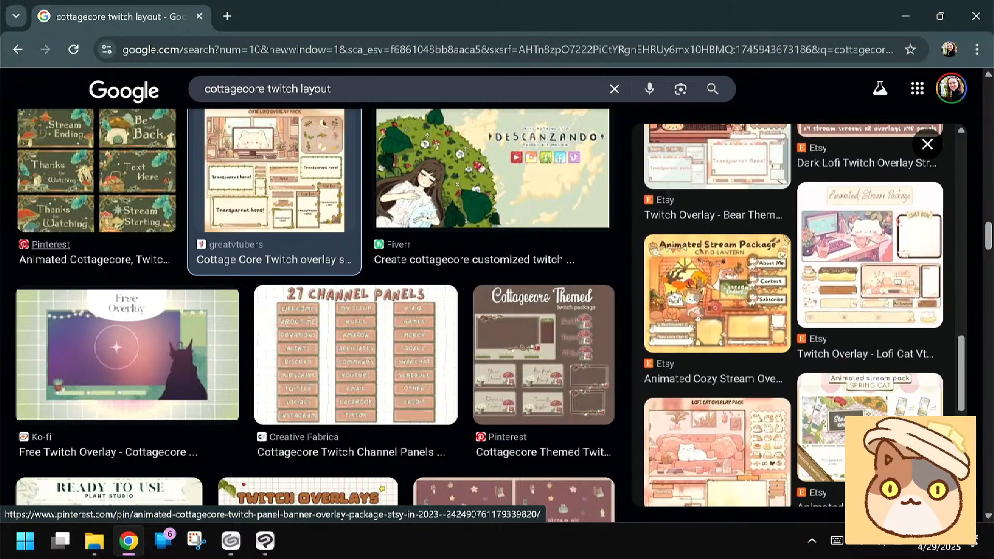
key(alt+Tab)
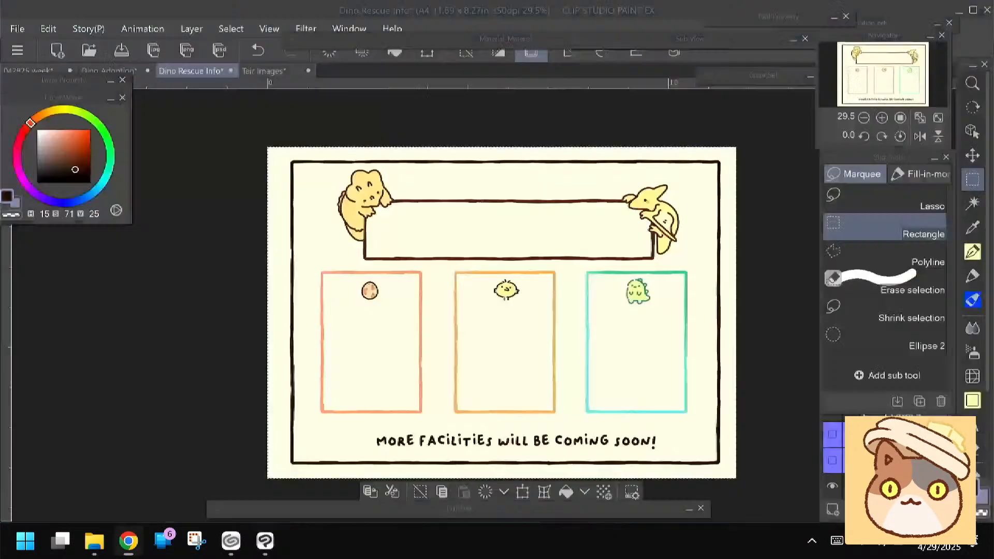
Try a pale blue fill (H 195, S 18, V 98) for the infographic's background on Layer 4
click(97, 189)
click(46, 131)
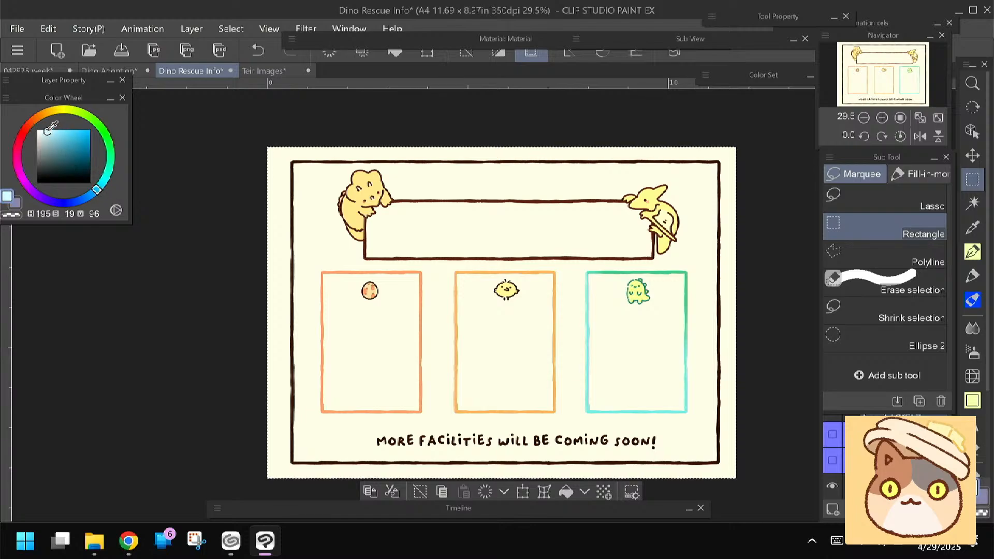
click(395, 53)
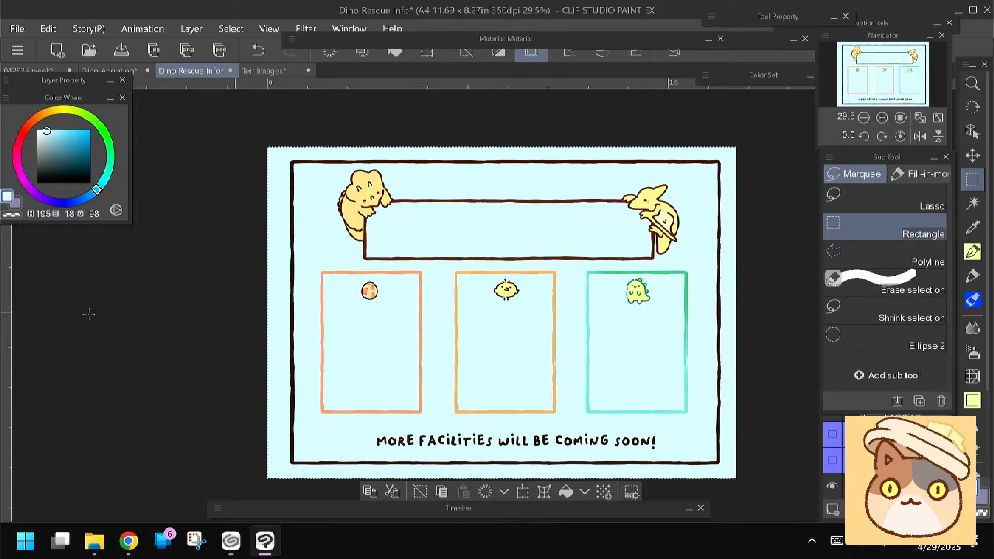
Try cream and pale yellow background fills at hue 39, from S 12 to S 23 with V 100
click(44, 129)
click(40, 114)
click(395, 53)
click(46, 111)
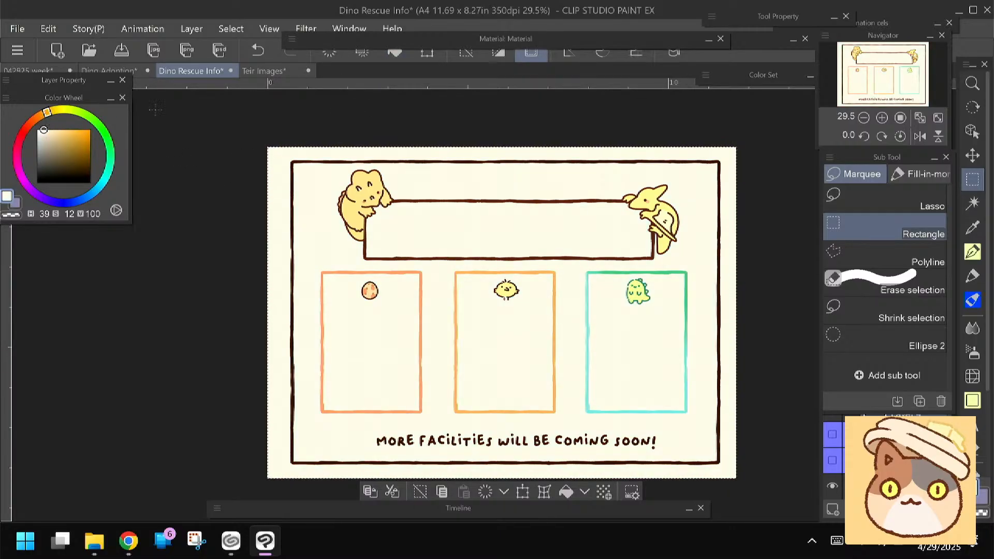
click(49, 130)
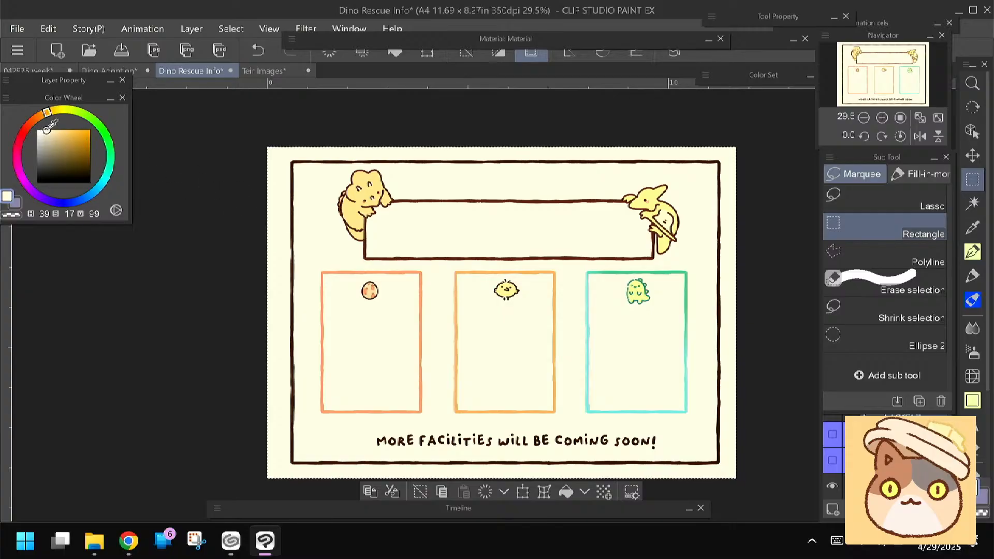
click(395, 53)
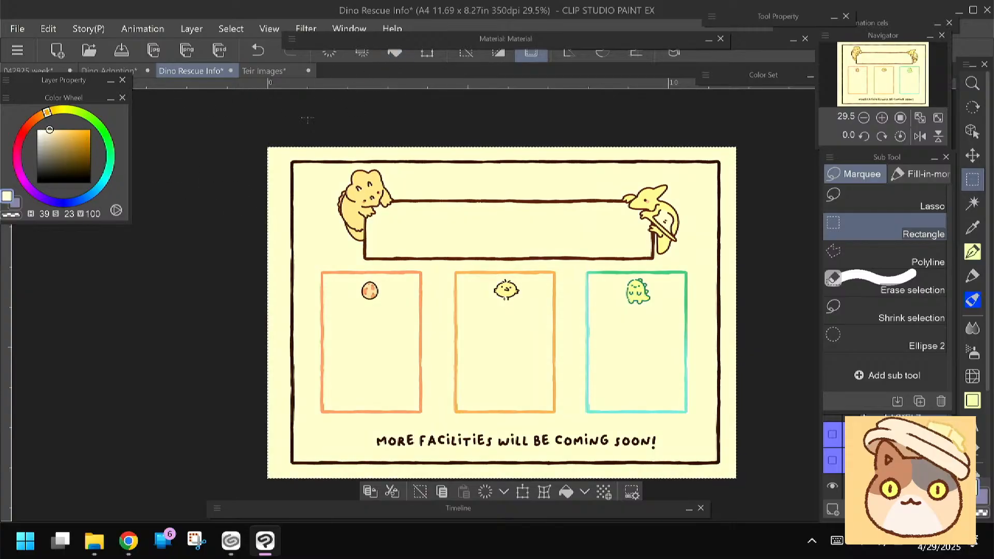
click(53, 112)
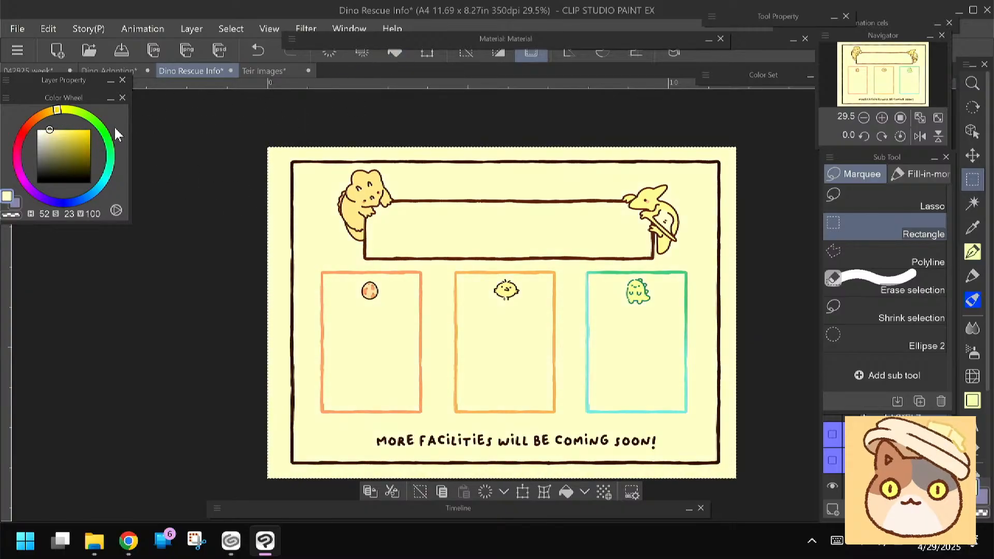
click(48, 113)
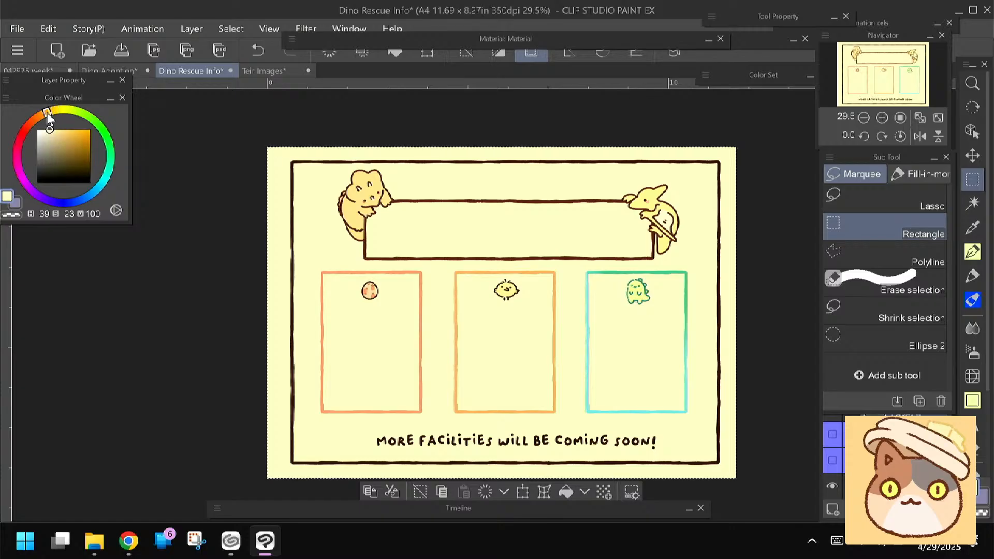
click(393, 53)
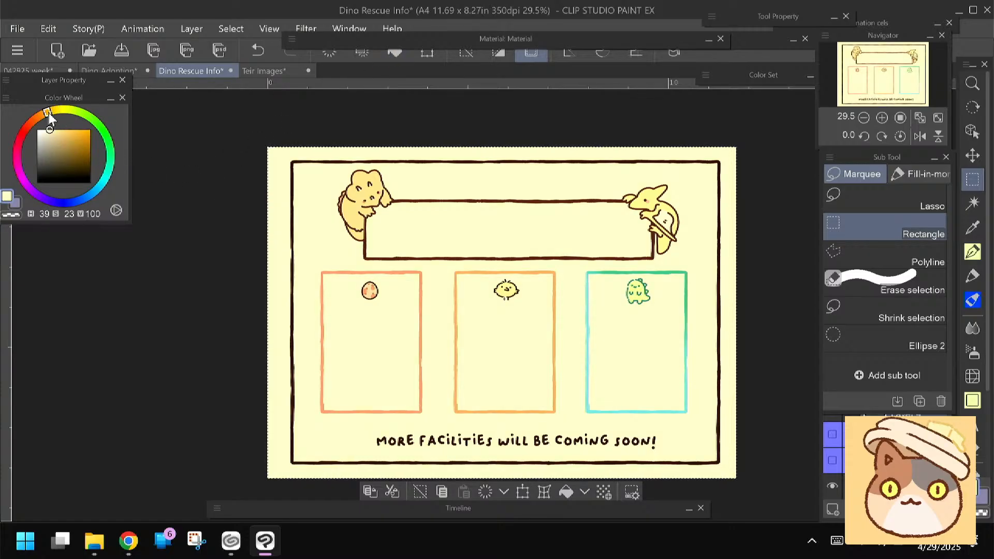
Fill the background with warm cream (H 40, S 21, V 100) and clear the selection
click(51, 129)
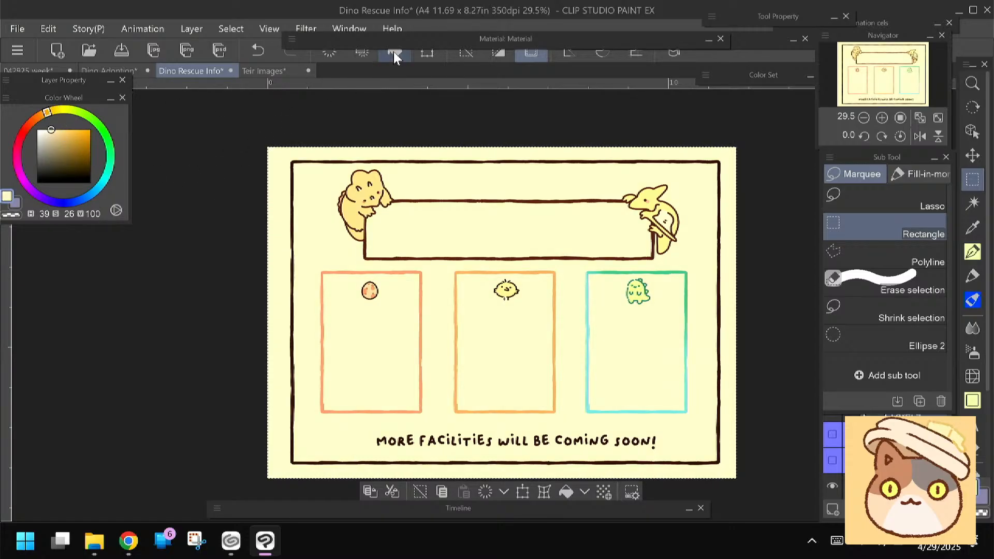
click(46, 129)
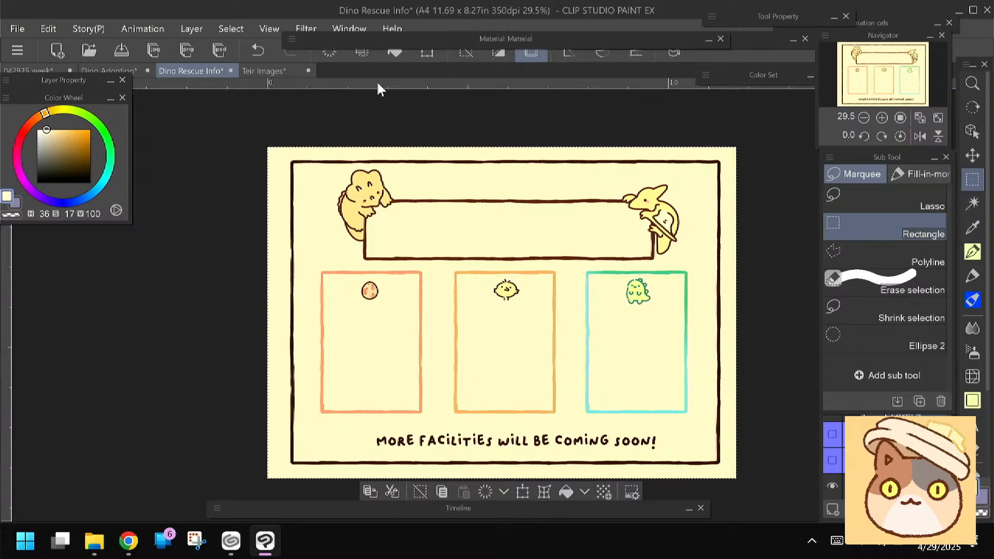
click(45, 112)
click(47, 111)
click(48, 130)
key(ctrl+d)
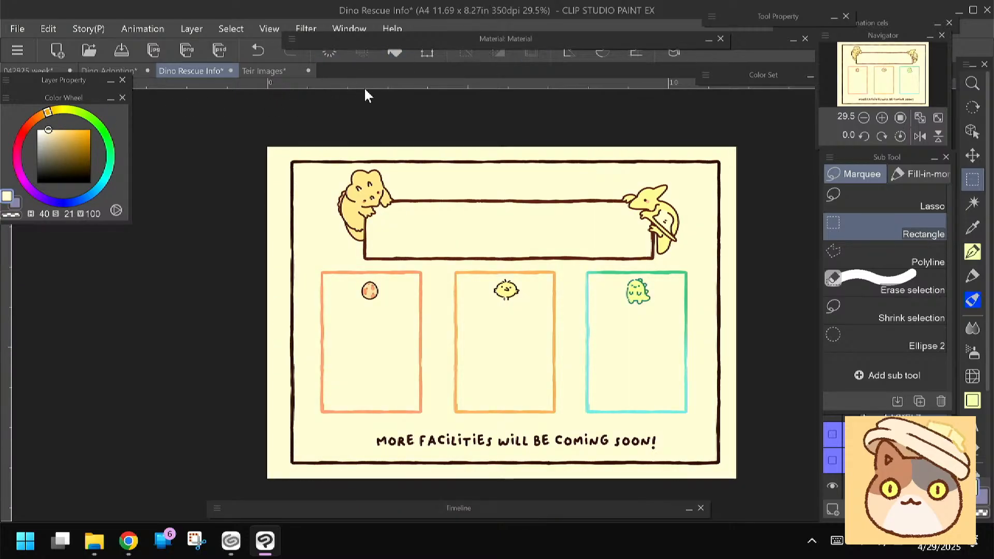
Add a new layer above Layer 4 and fill the green dinosaur's box with pale yellow-green (H 65, S 17, V 100)
click(900, 485)
click(905, 408)
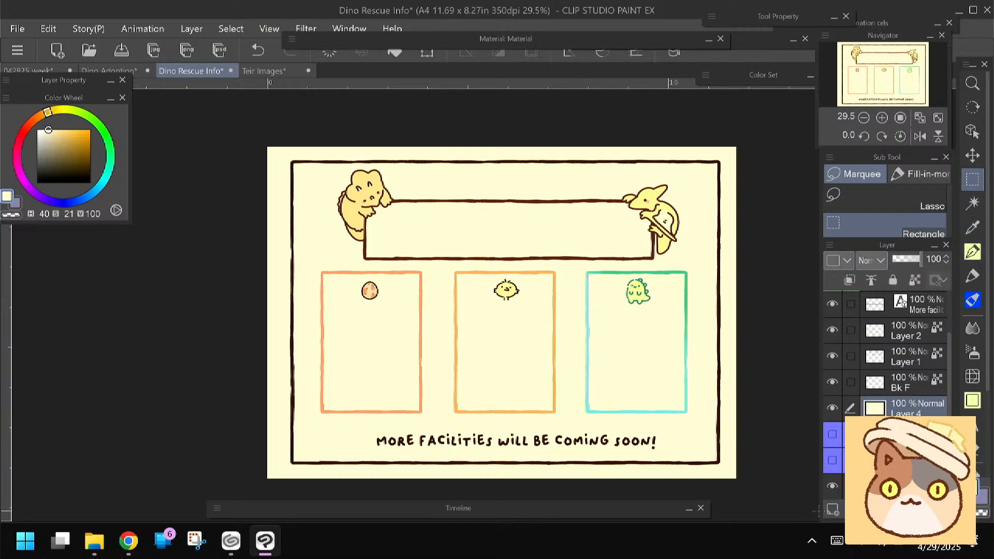
click(831, 510)
drag(330, 329, 300, 305)
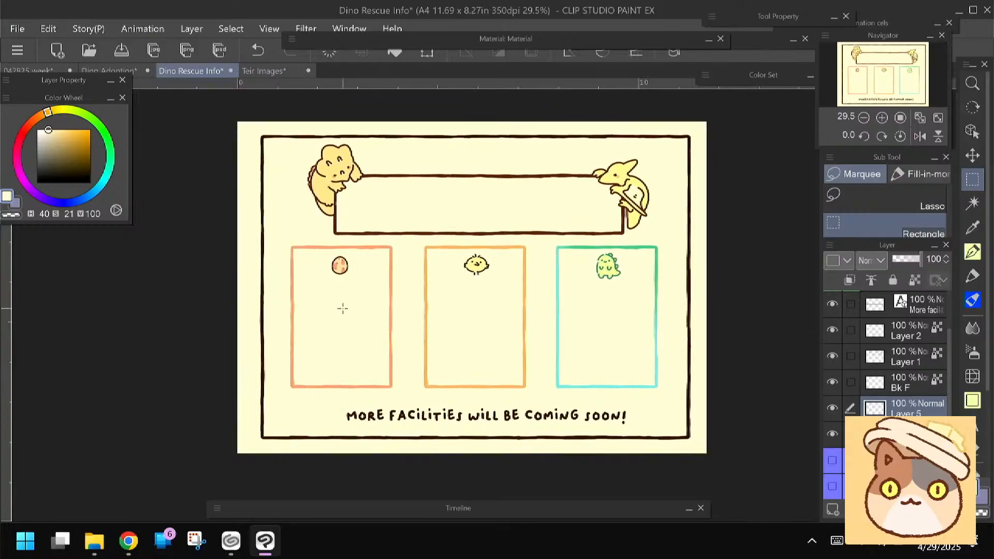
scroll(342, 309, up, 2)
drag(343, 308, 340, 311)
drag(562, 252, 673, 407)
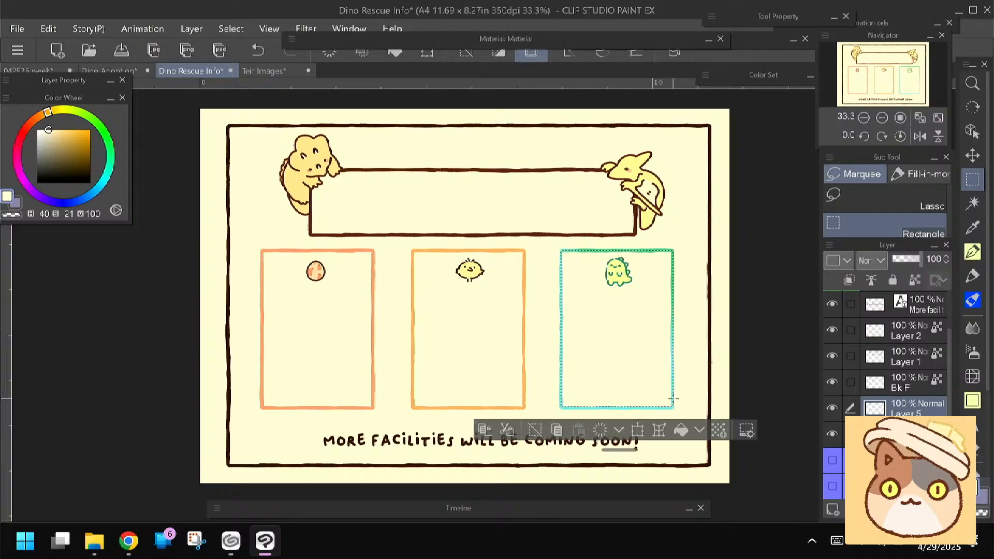
click(67, 110)
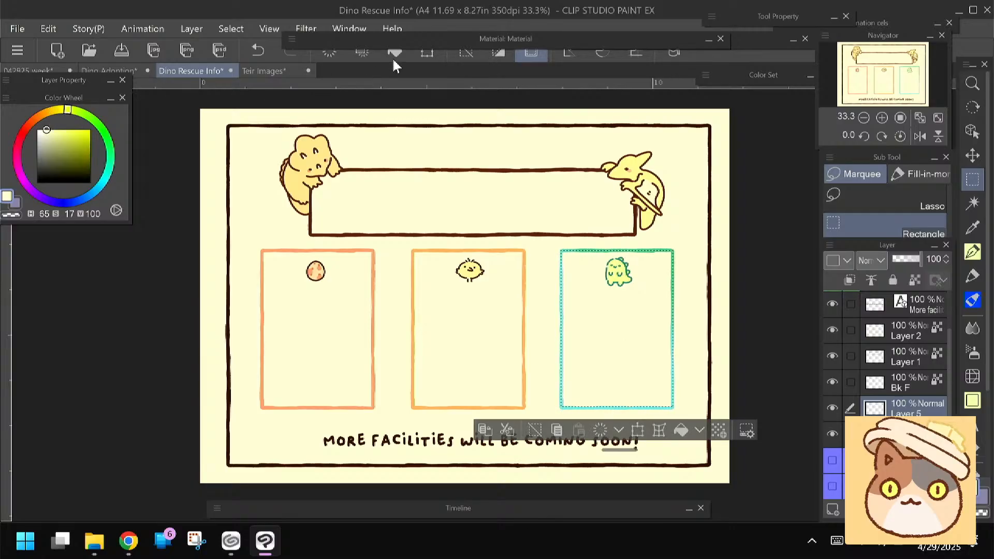
key(ctrl+d)
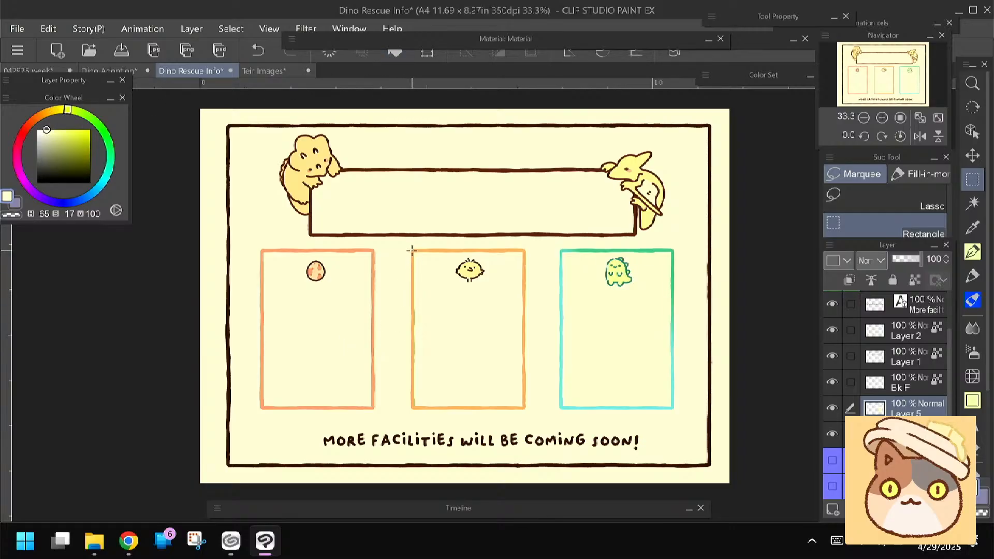
Fill the chick's box with pale yellow (H 51, S 17, V 100) and clear the selection
drag(412, 251, 525, 408)
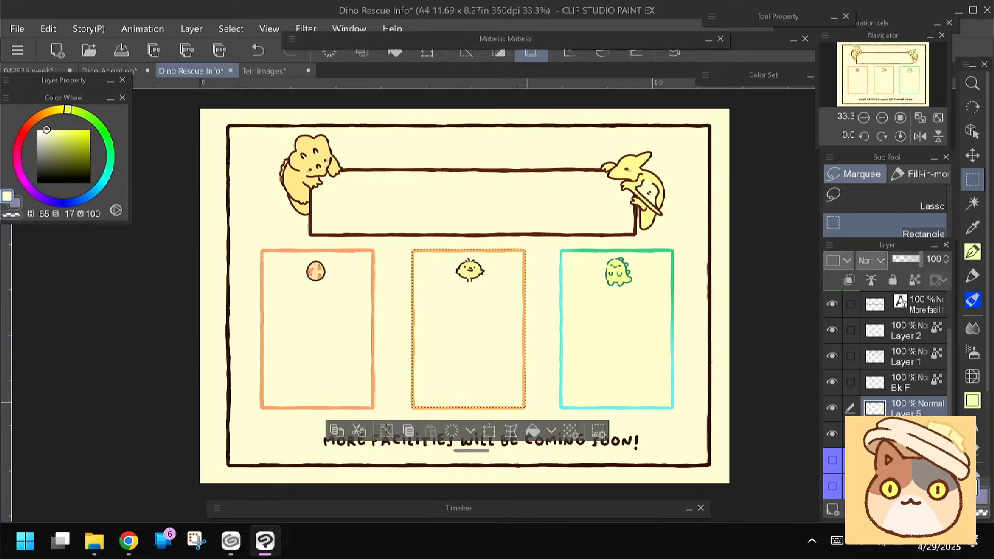
click(55, 108)
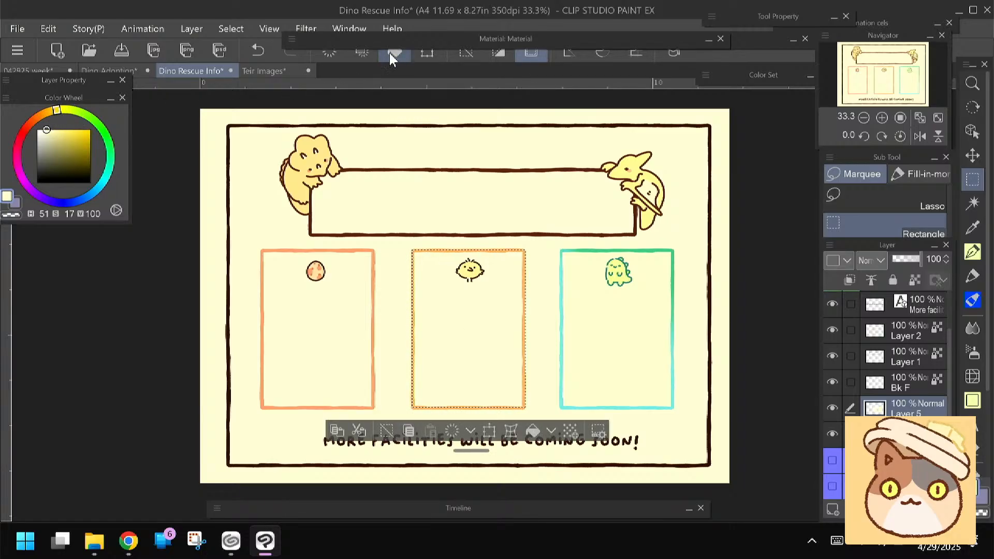
key(ctrl+d)
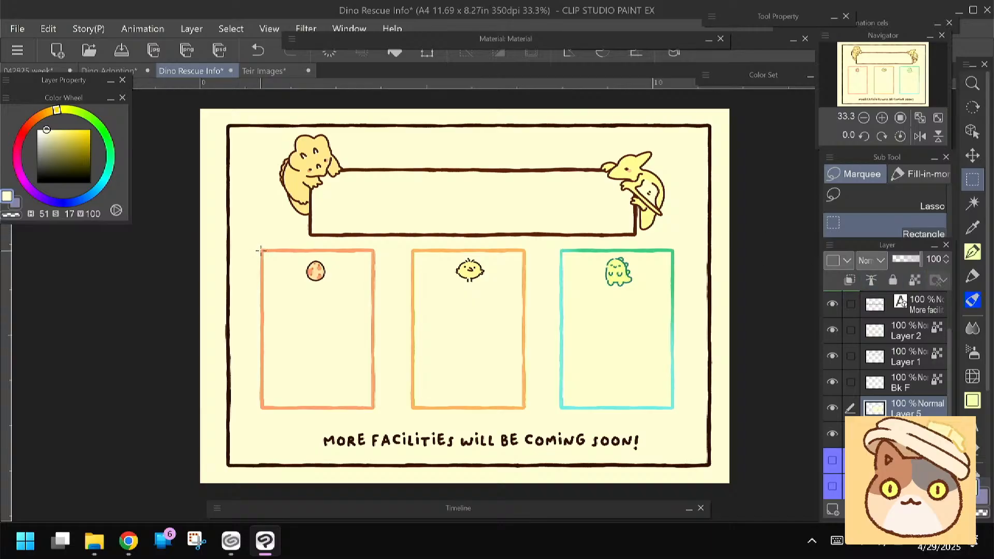
Fill the egg's box with pale orange (H 28, S 22, V 100) and clear the selection
drag(261, 252, 374, 409)
click(40, 115)
click(48, 129)
click(394, 51)
key(ctrl+d)
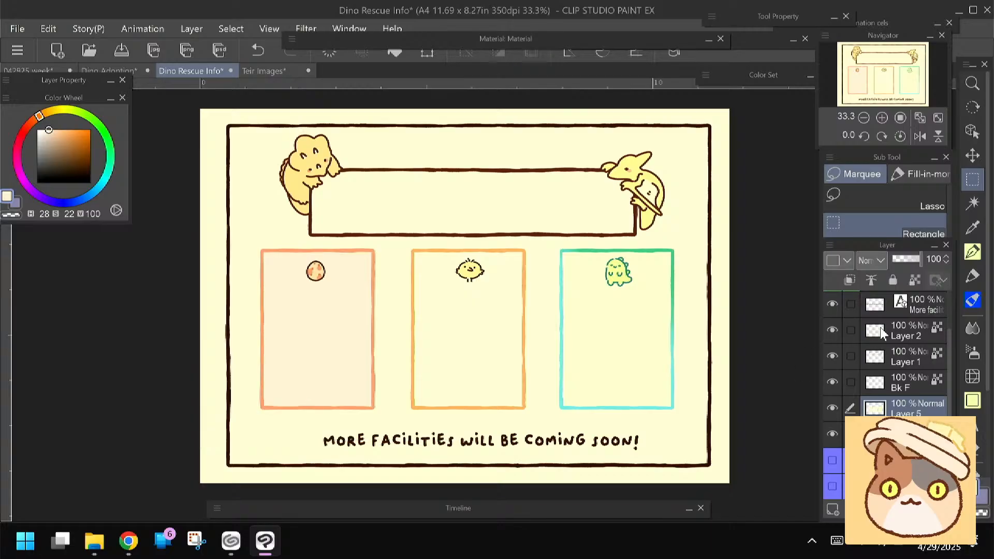
Lock transparent pixels on Layer 5 and use the Felt pen to repaint the egg box yellower orange and the chick box H 51, S 20, V 100
click(915, 280)
click(972, 276)
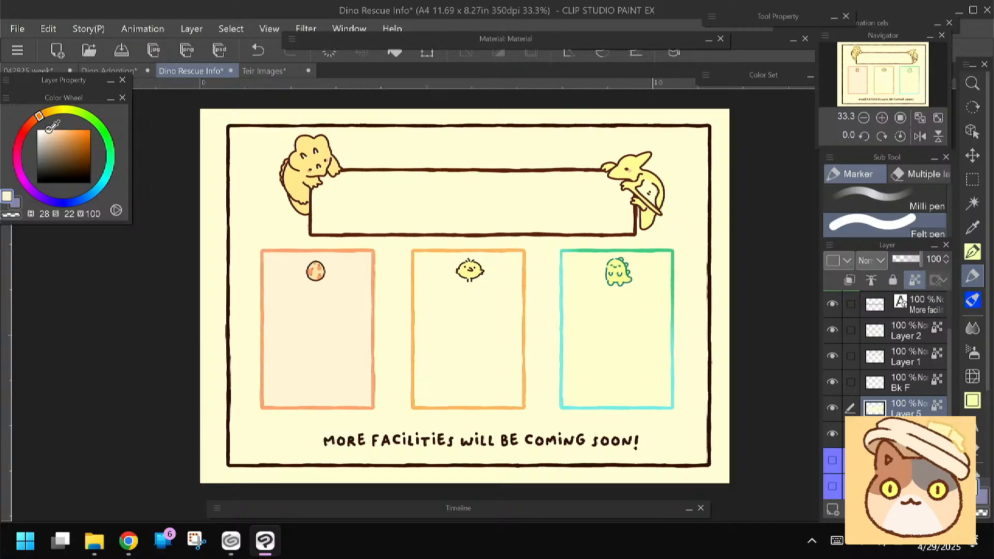
drag(40, 118, 45, 112)
click(269, 272)
mouse_move(163, 195)
mouse_down()
mouse_move(281, 266)
mouse_move(317, 271)
mouse_move(344, 355)
mouse_move(286, 379)
mouse_move(308, 387)
mouse_up()
drag(54, 111, 57, 110)
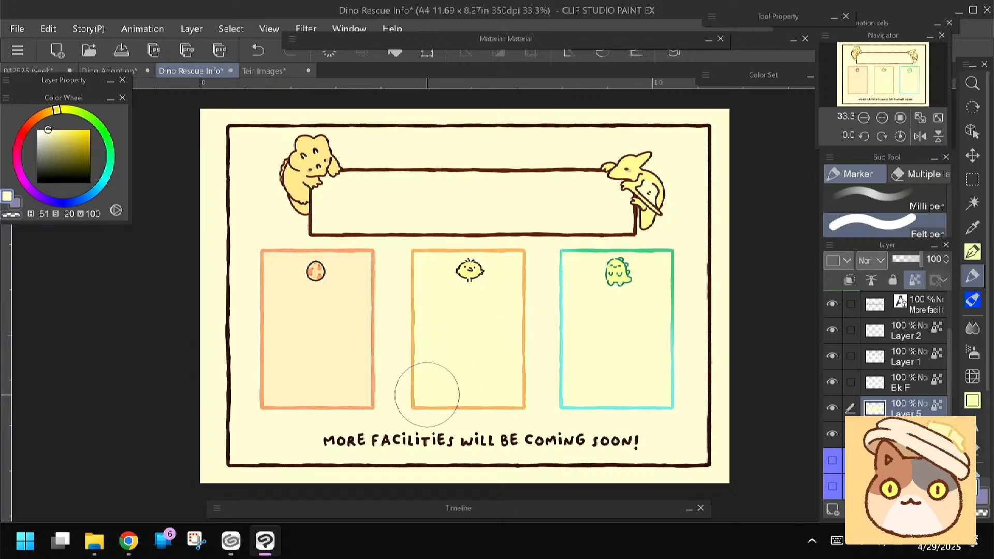
Auto-select the title banner's interior on Layer 1 and fill it with pale blue (H 181, S 20, V 100) on a new layer directly beneath
click(832, 356)
click(832, 356)
click(899, 362)
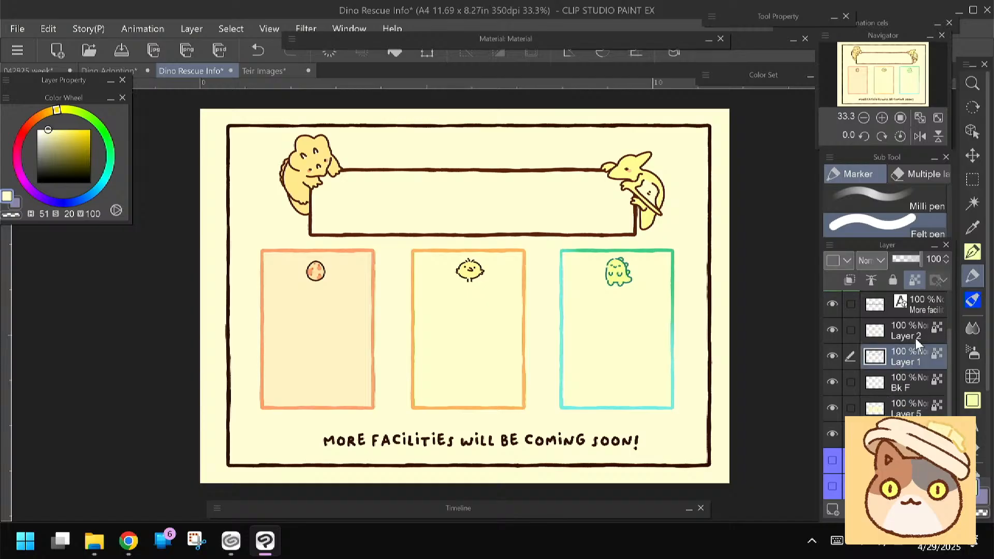
click(973, 202)
click(547, 192)
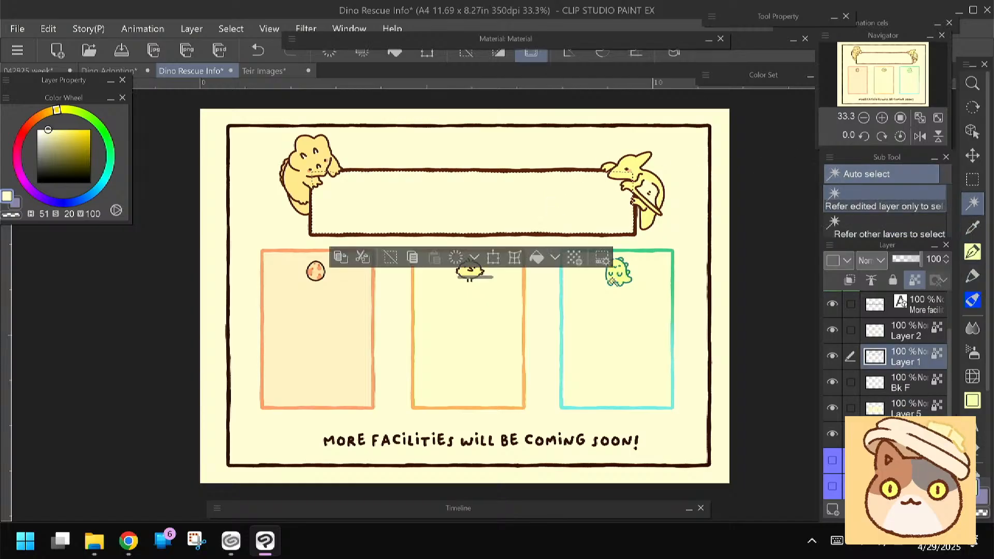
click(832, 509)
drag(901, 384, 901, 396)
click(973, 276)
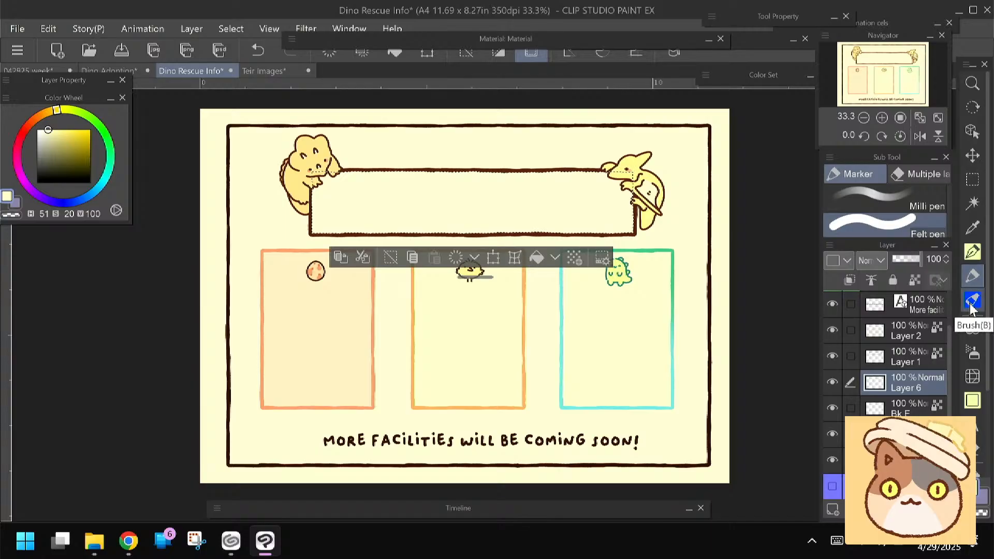
click(104, 181)
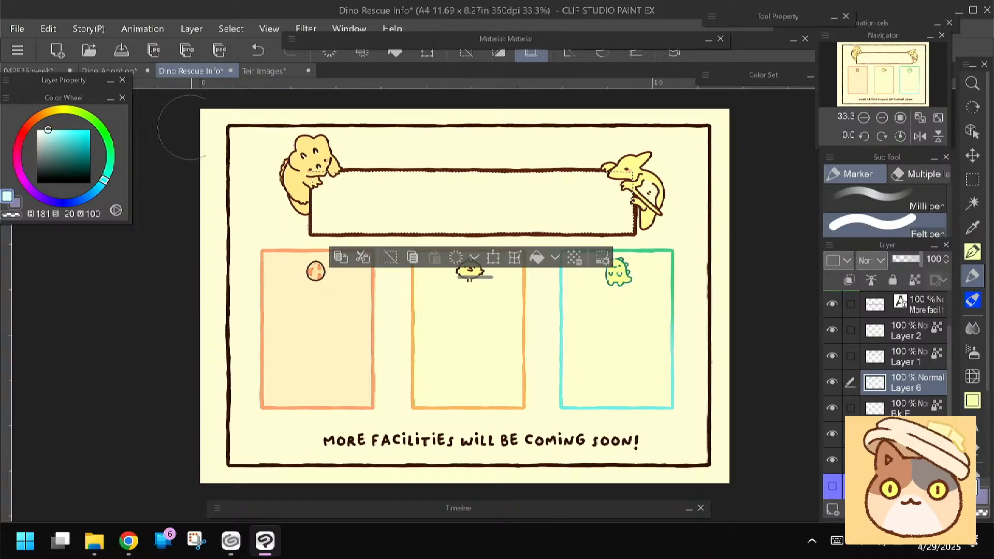
click(395, 54)
key(ctrl+d)
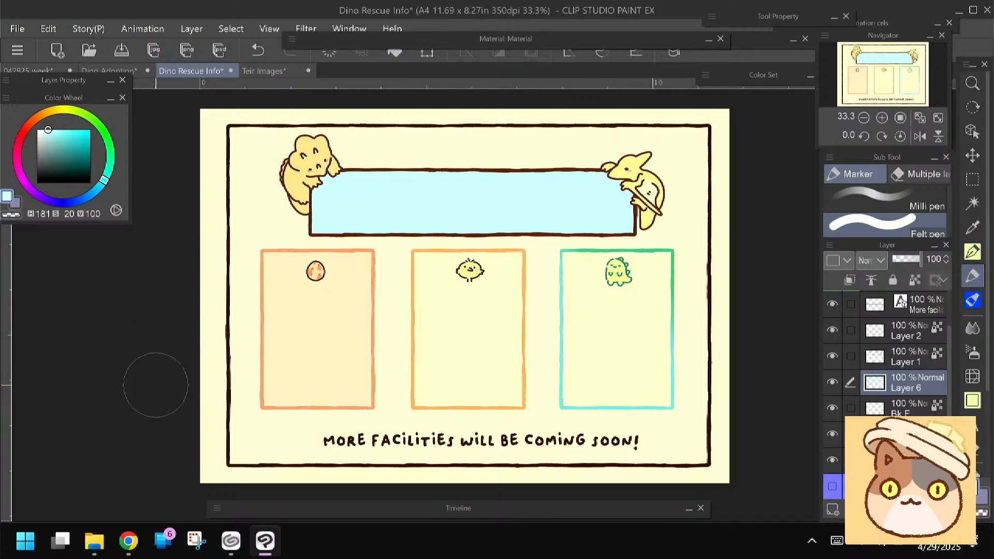
Switch to Chrome and browse further through the cottagecore twitch layout image results for design ideas
click(129, 543)
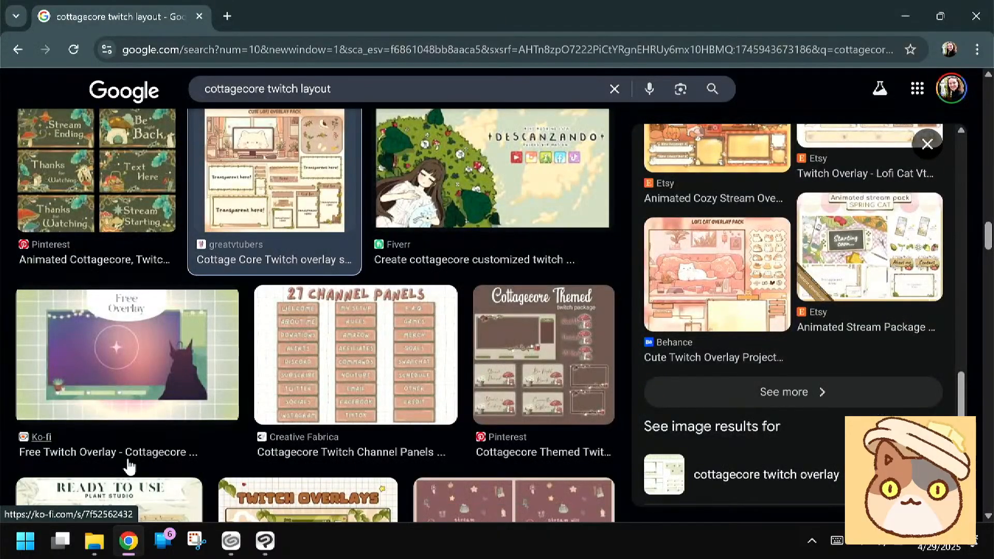
scroll(129, 467, down, 5)
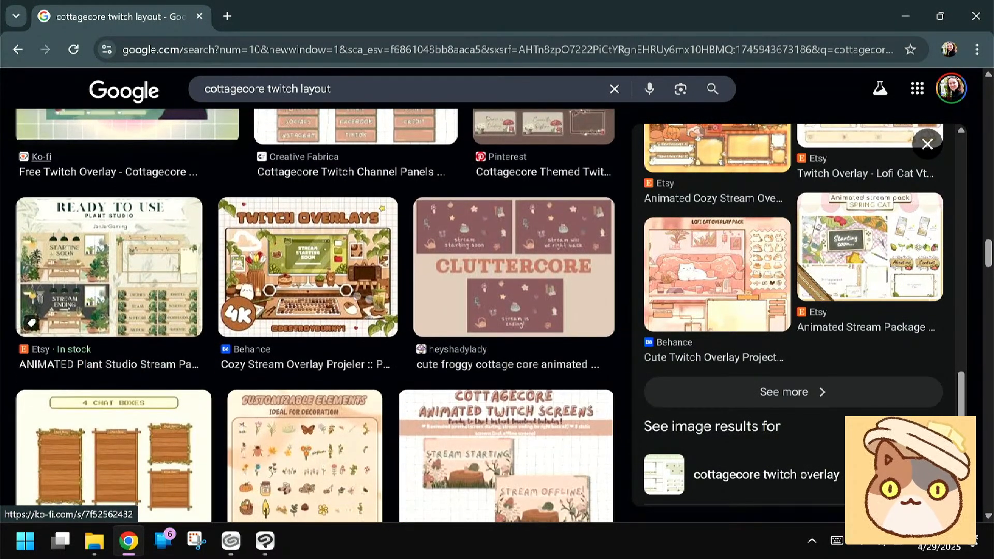
scroll(129, 467, down, 5)
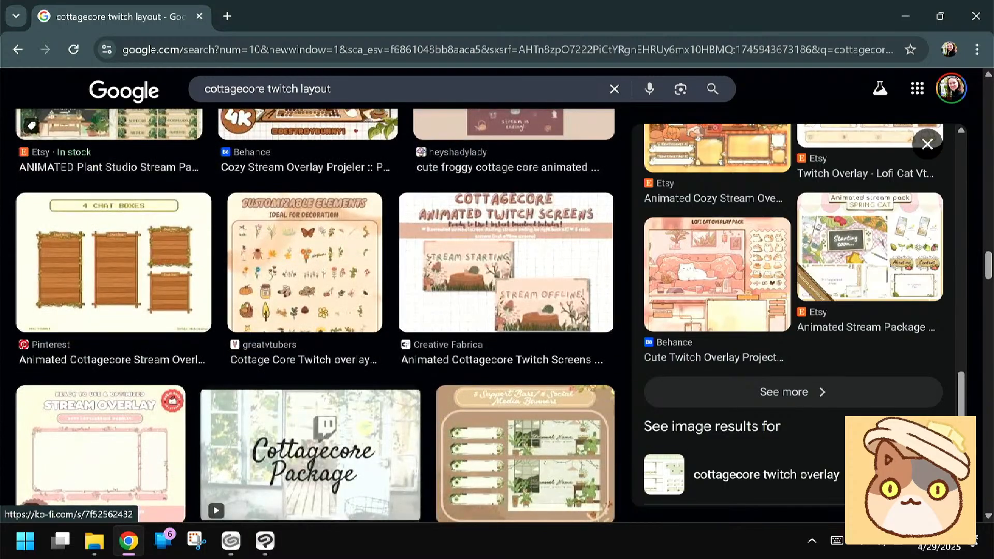
scroll(128, 467, down, 8)
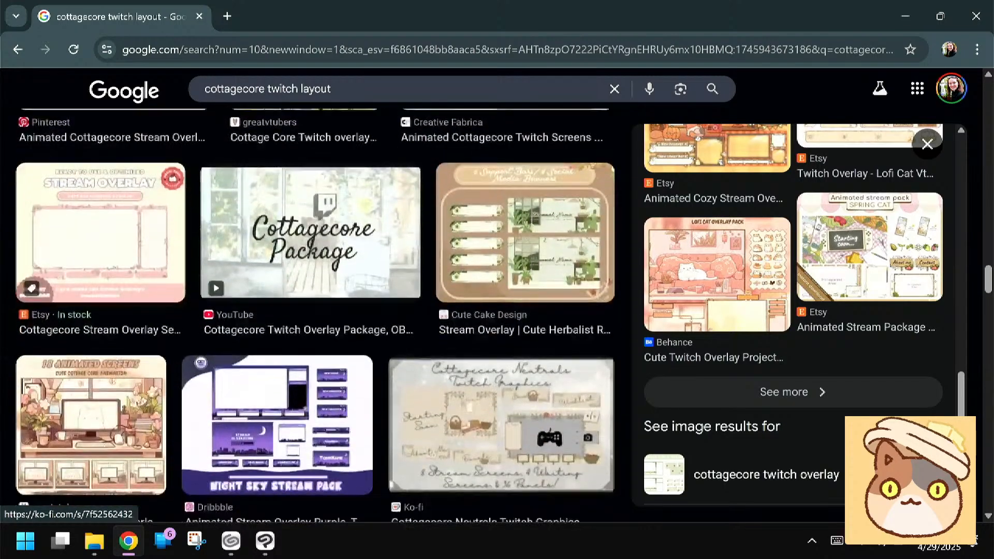
scroll(129, 466, down, 10)
scroll(129, 466, down, 6)
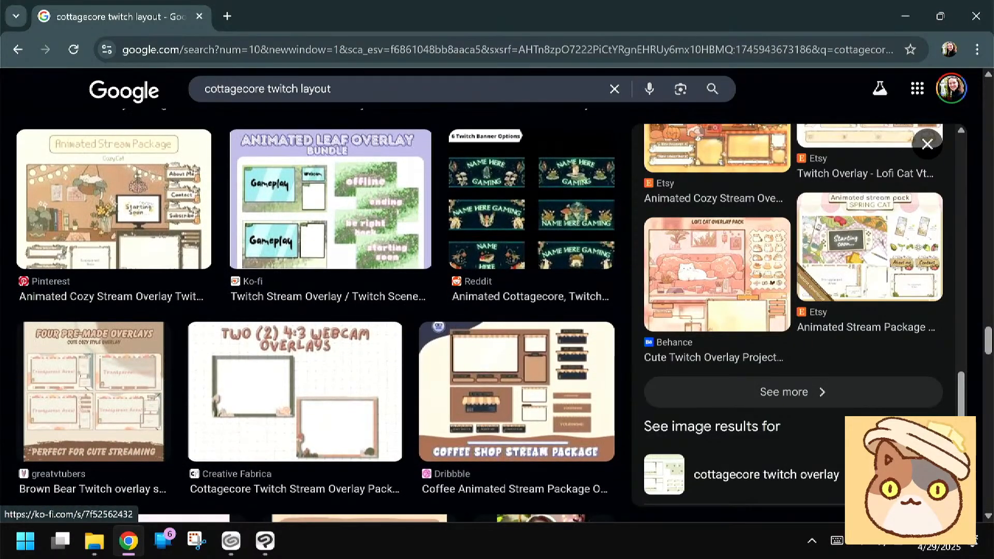
scroll(315, 316, down, 5)
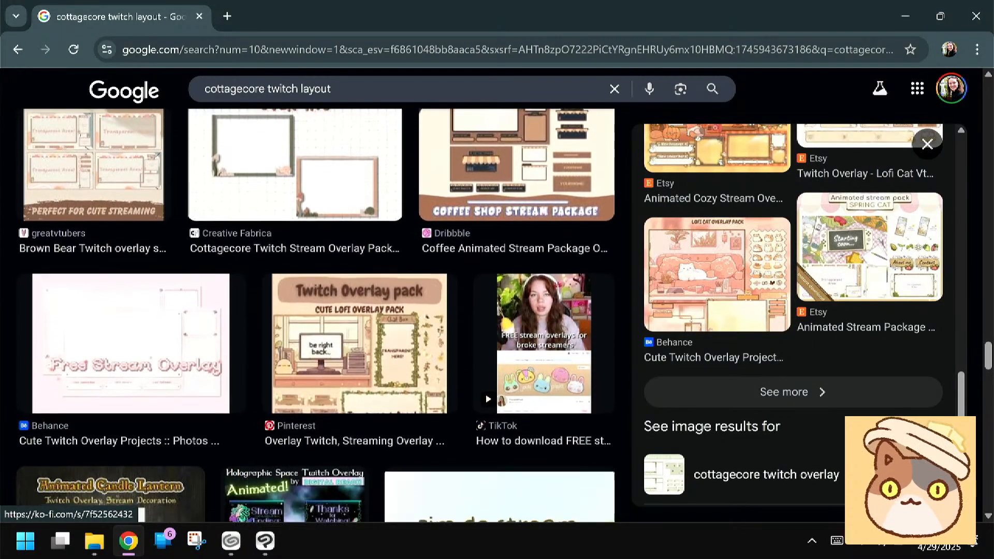
scroll(315, 315, down, 5)
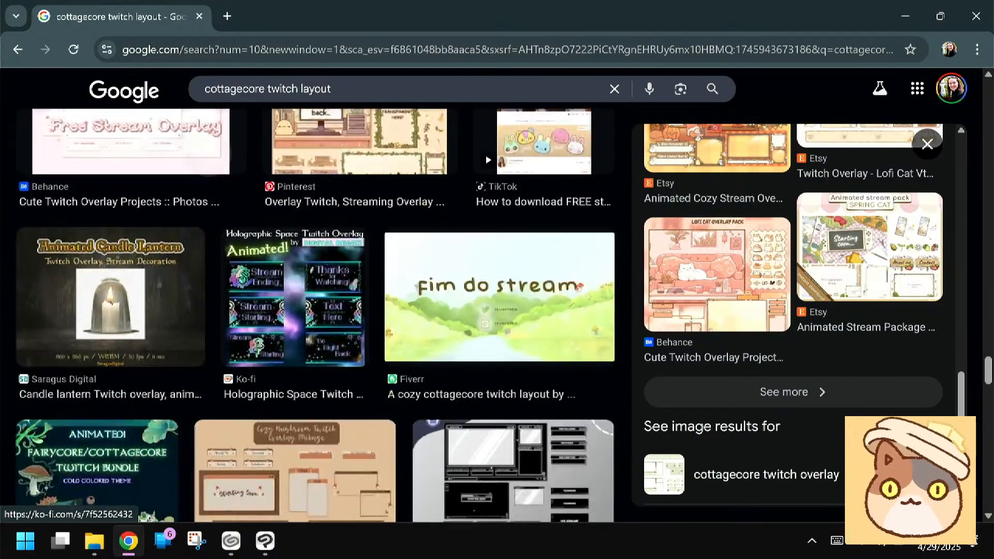
scroll(315, 316, up, 3)
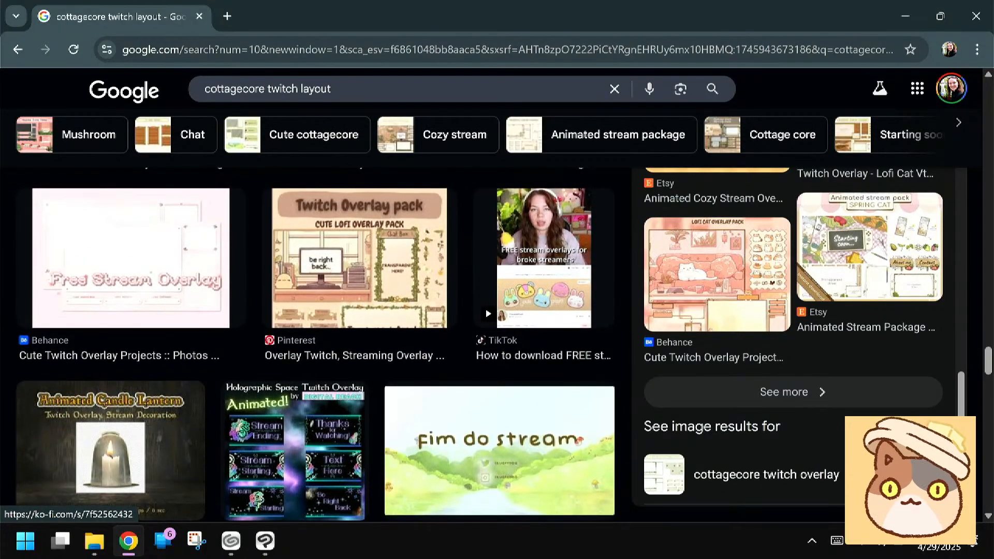
Expand the related images for cottagecore twitch layouts, browse them for design ideas, and return to Clip Studio Paint
scroll(792, 337, down, 3)
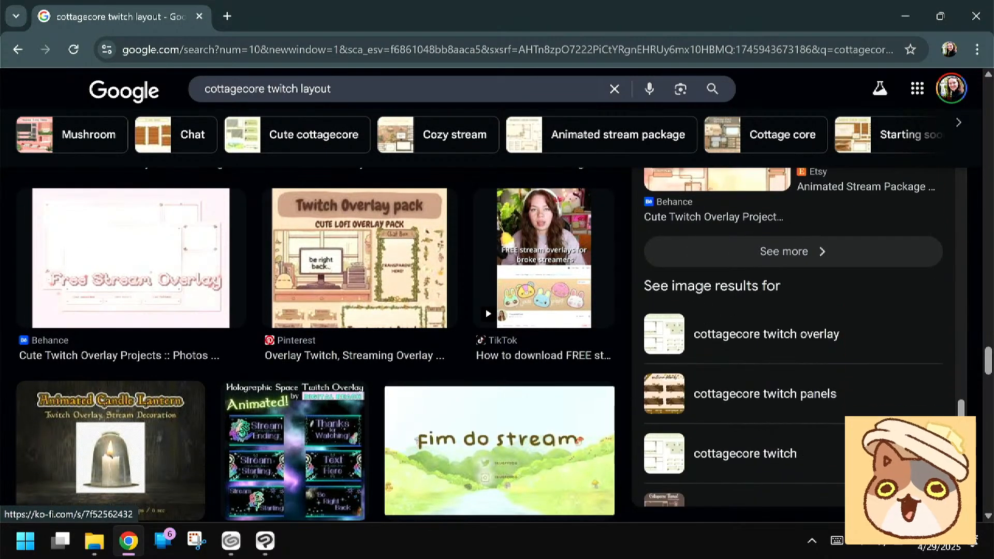
click(734, 247)
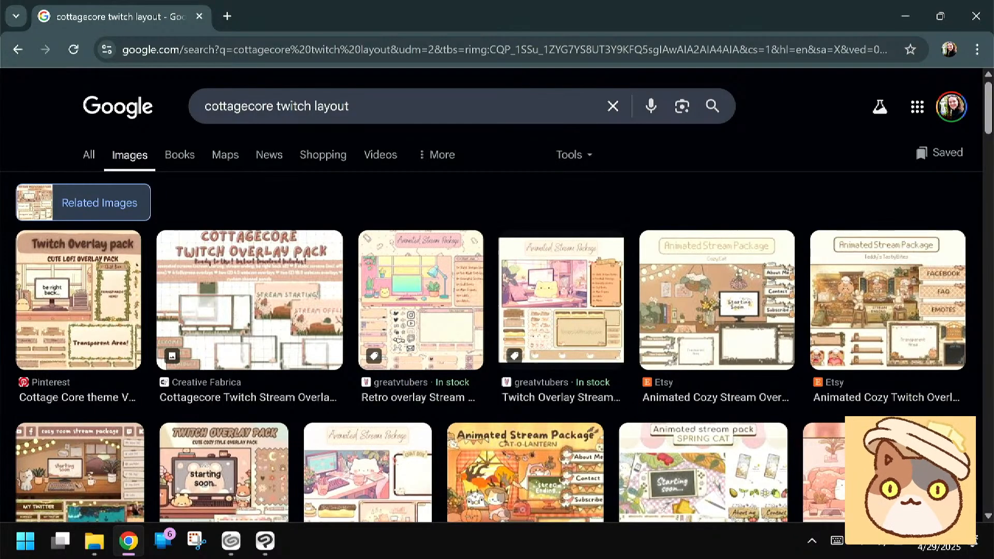
scroll(497, 310, down, 5)
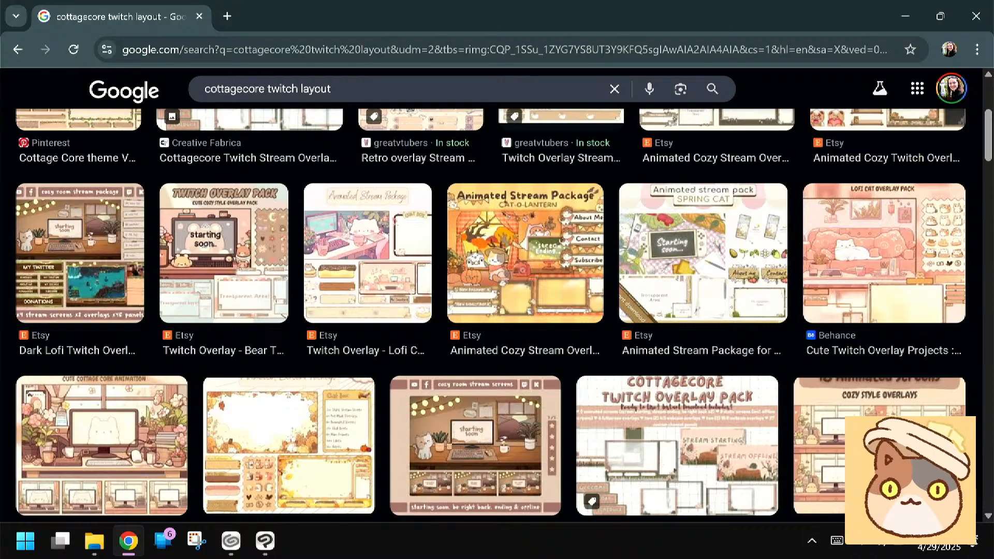
scroll(497, 310, down, 5)
scroll(497, 310, down, 5)
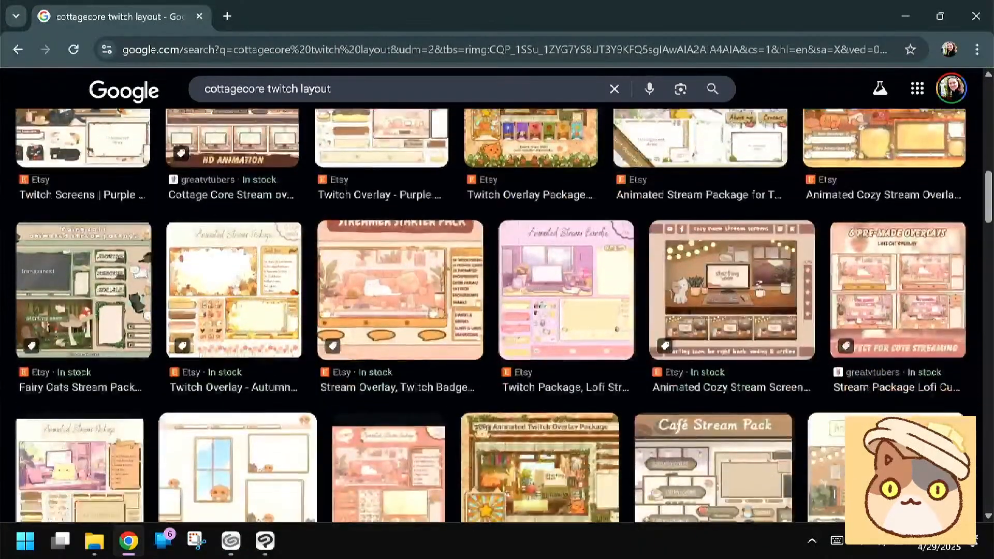
scroll(491, 316, down, 5)
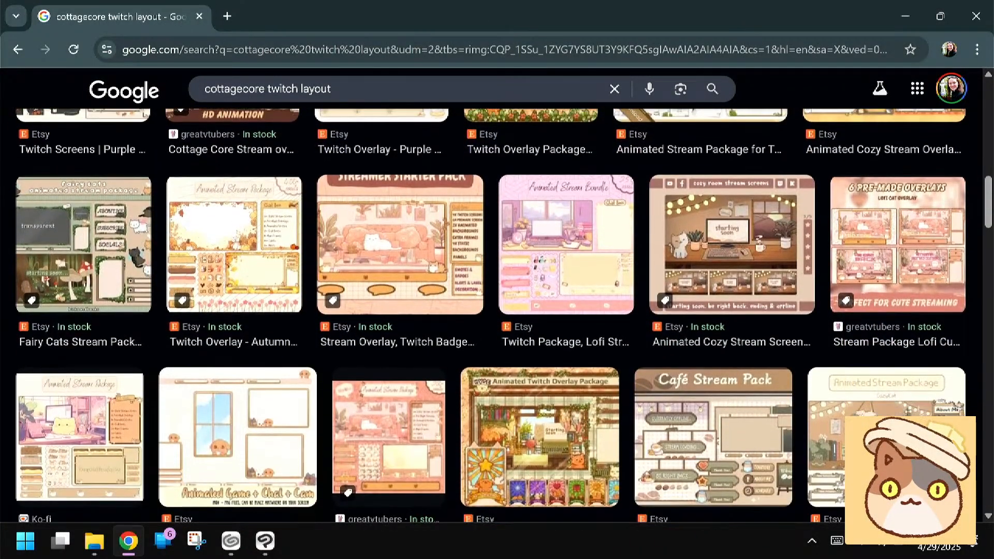
scroll(490, 316, down, 4)
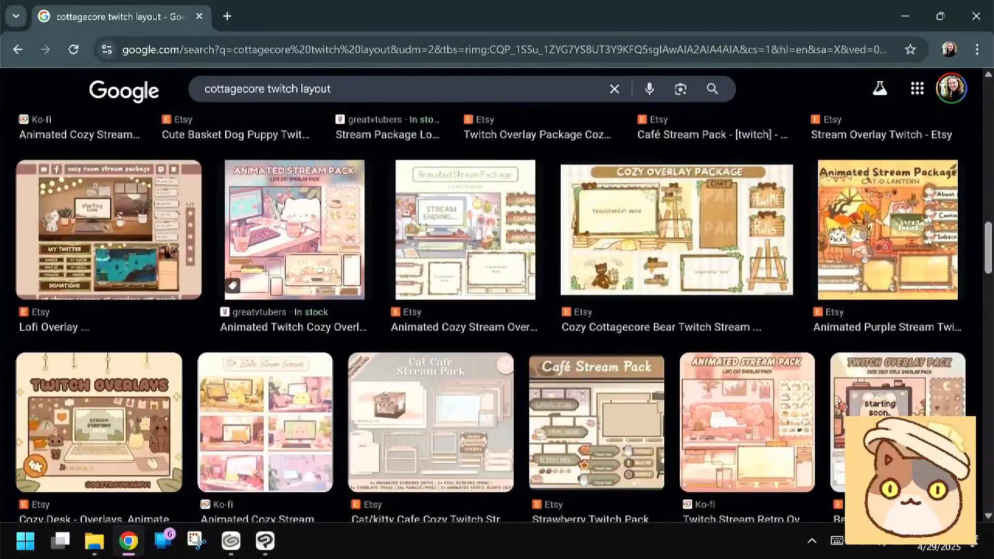
click(128, 541)
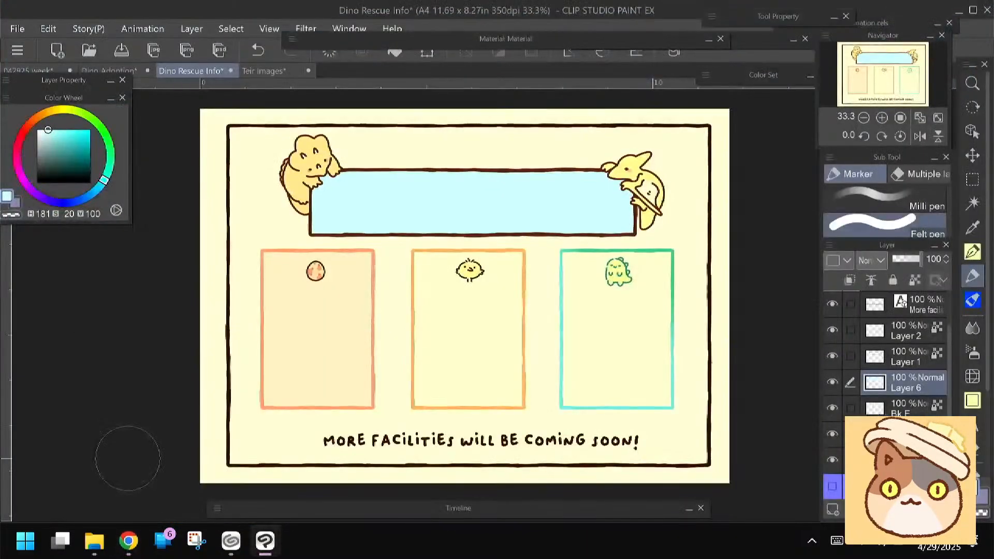
Check the Patreon folder, the Dino Rescue works list and the Dino Adoption sketch, ending on the Dino Rescue Info document
click(97, 550)
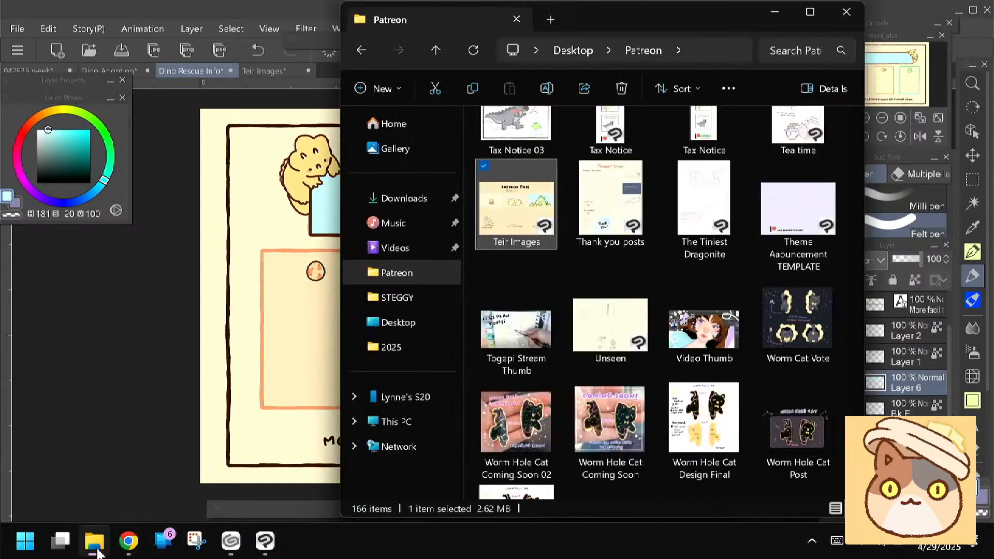
click(231, 541)
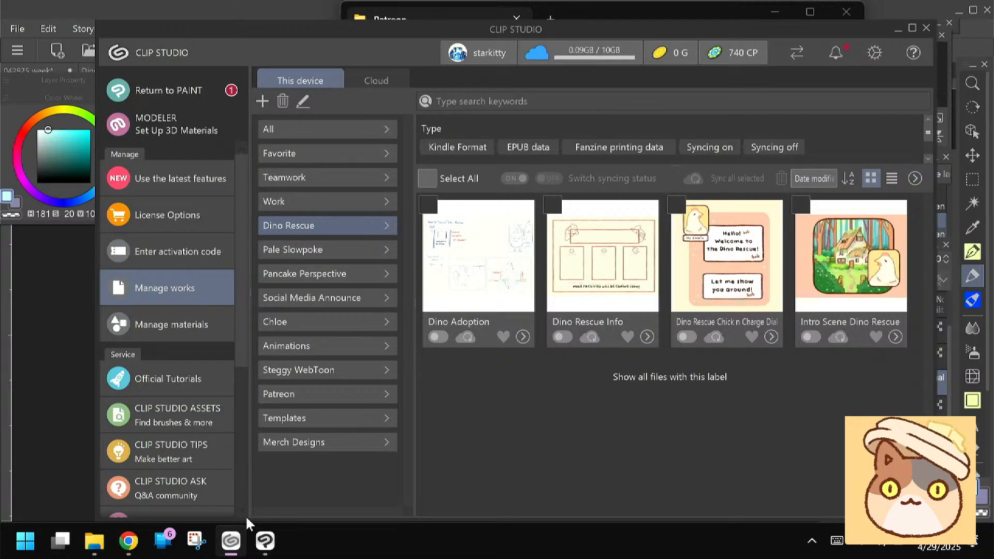
click(265, 541)
click(118, 71)
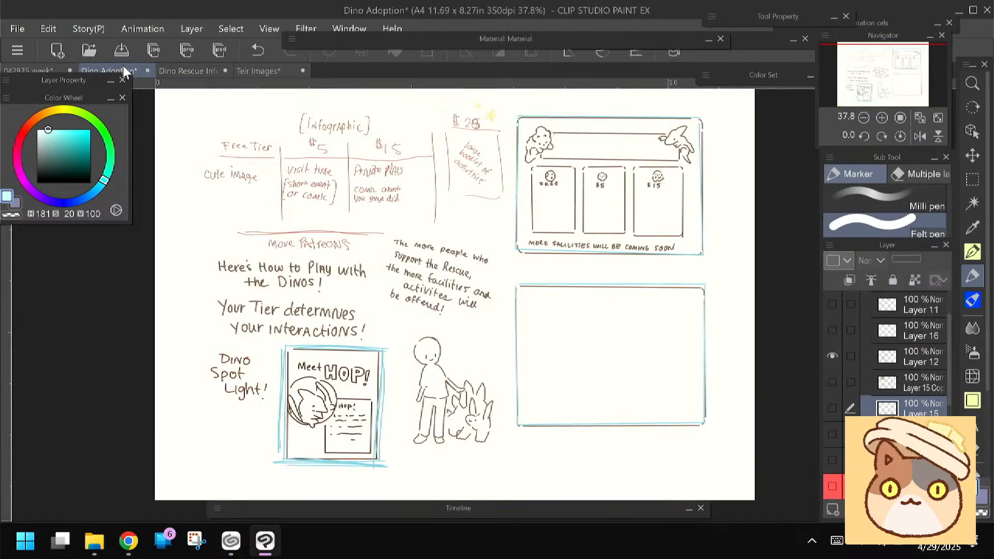
click(258, 71)
click(23, 72)
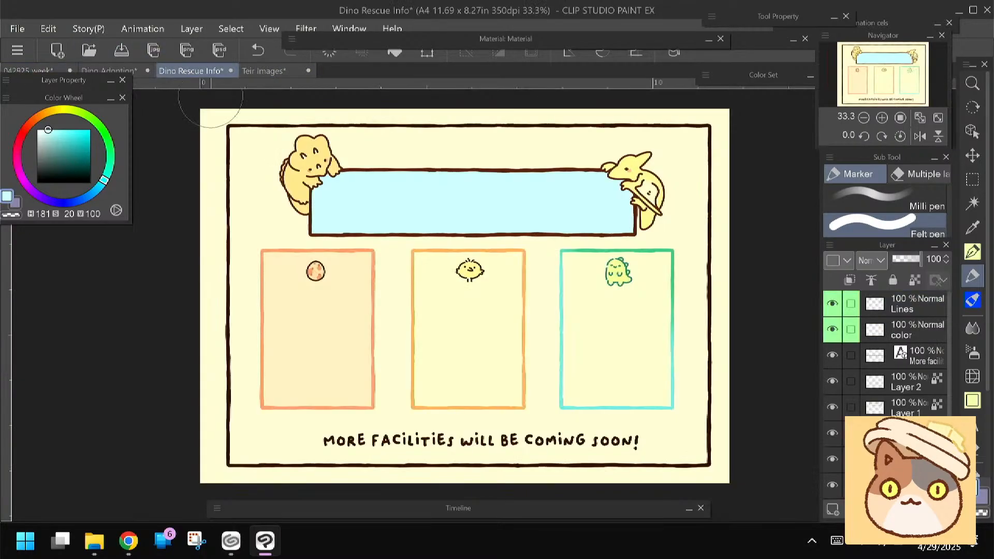
Try to fill the title banner with orange (H 27, S 42, V 94) and undo the fill
click(832, 432)
click(832, 432)
click(39, 116)
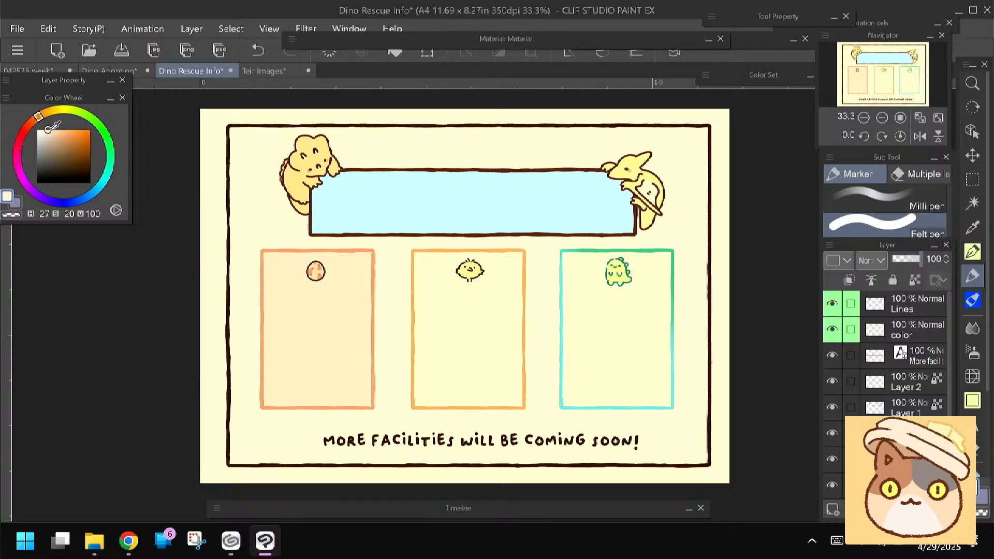
click(59, 133)
click(390, 51)
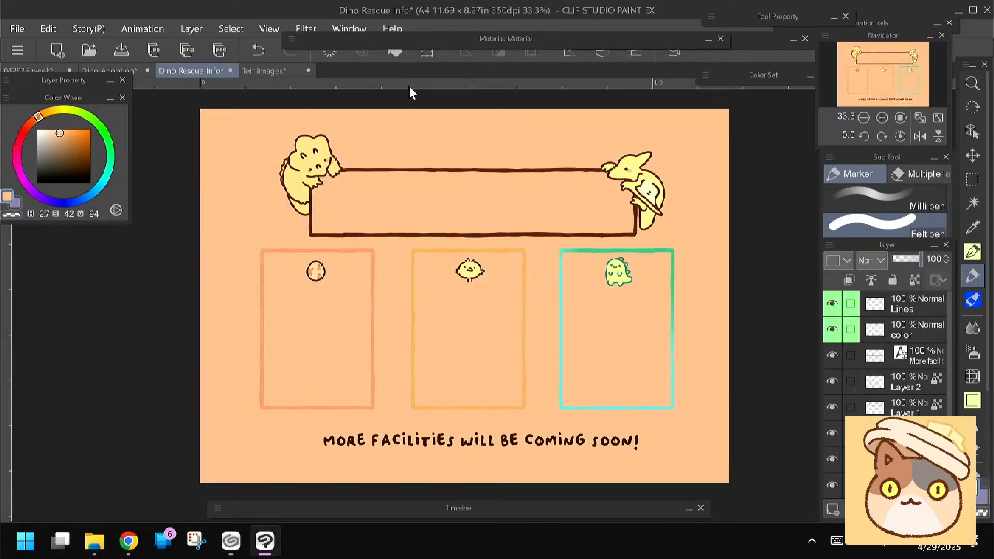
key(ctrl+z)
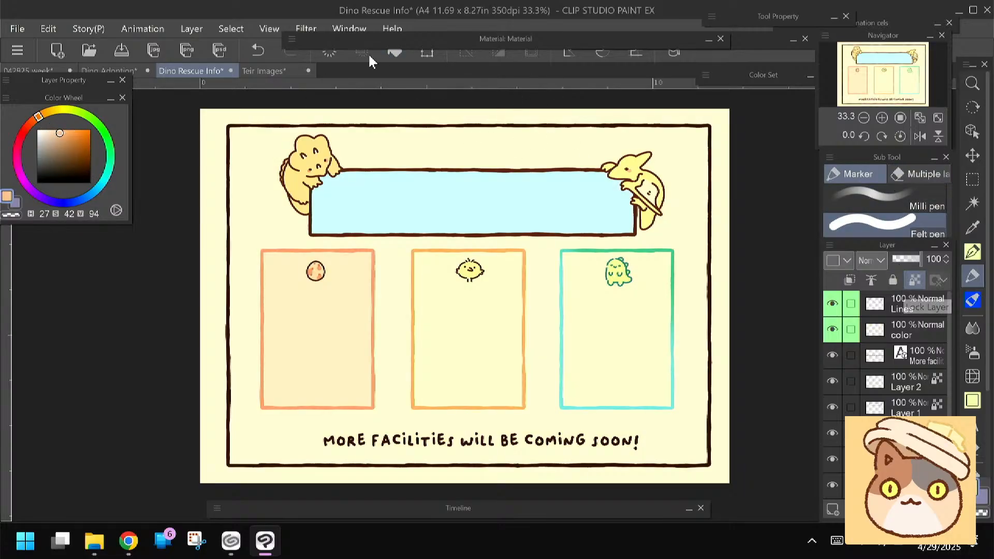
With the banner layer's transparent pixels locked, try several orange fills on the title banner and finish with tan (H 27, S 45, V 85)
click(393, 54)
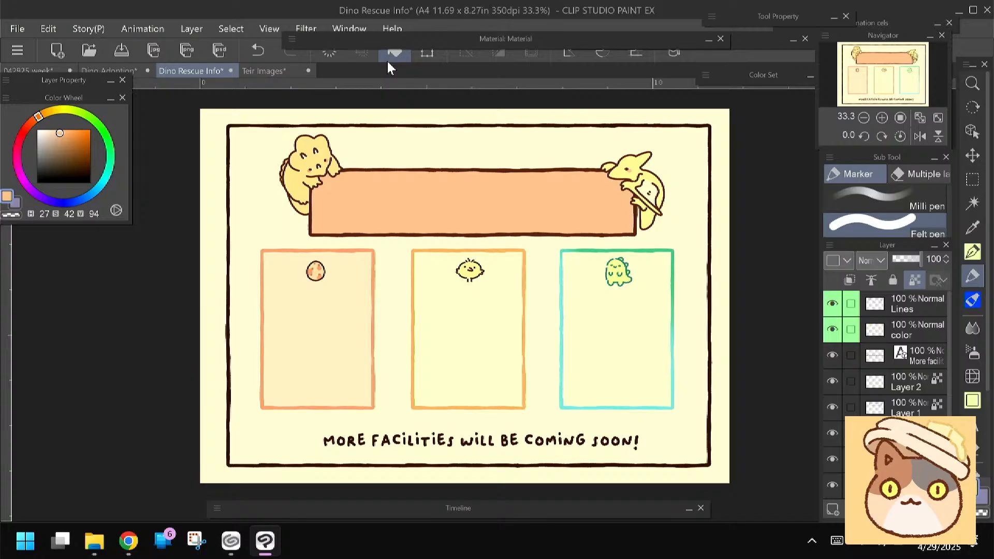
click(56, 132)
click(395, 55)
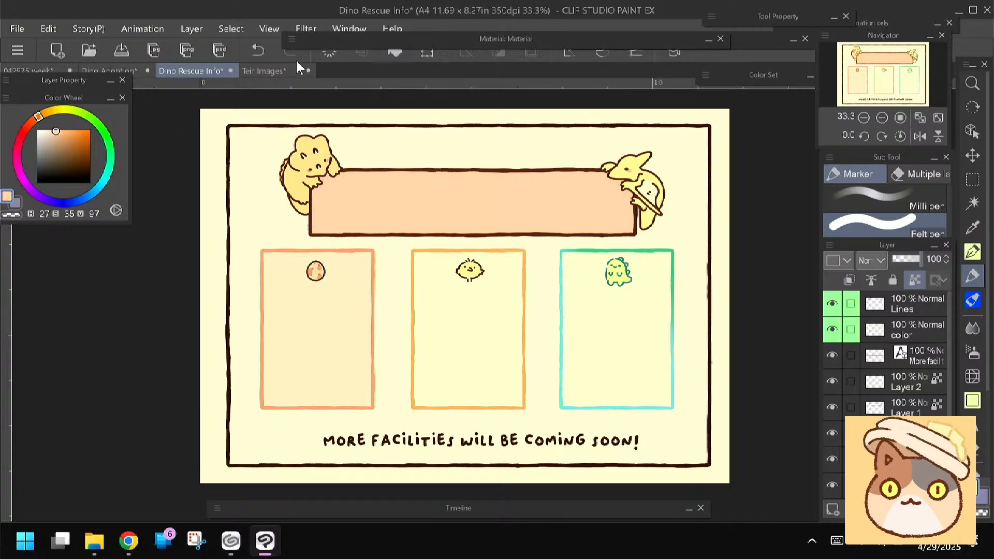
click(58, 131)
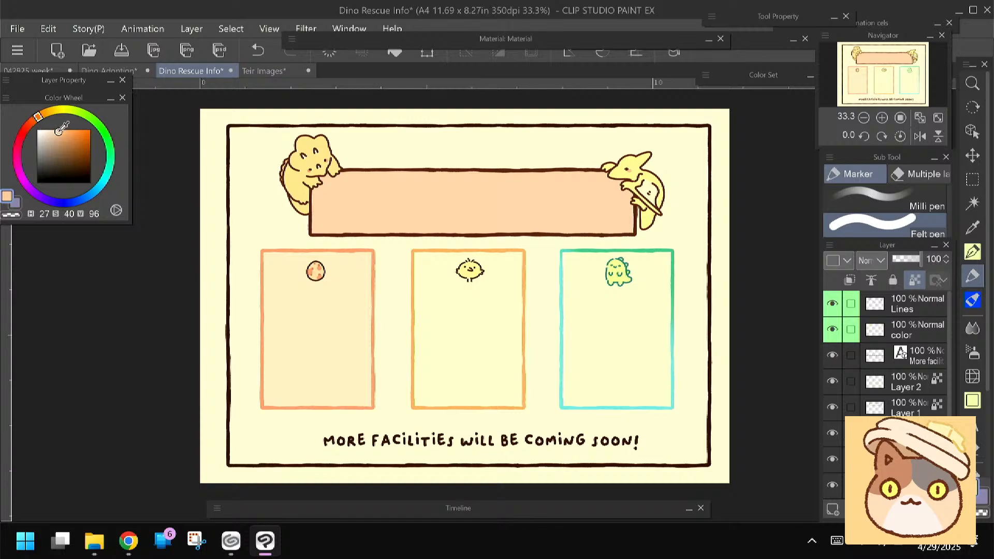
click(393, 54)
click(55, 137)
click(396, 56)
click(61, 137)
click(389, 53)
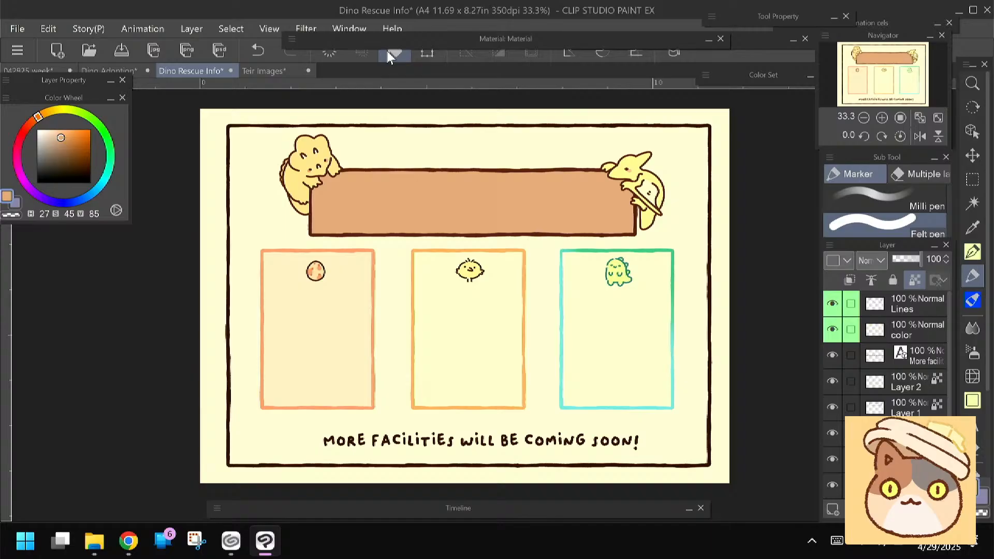
Add the title text "Dino Rescue" in near-black (H 27, S 22, V 10) and enlarge it across the banner's upper half
key(t)
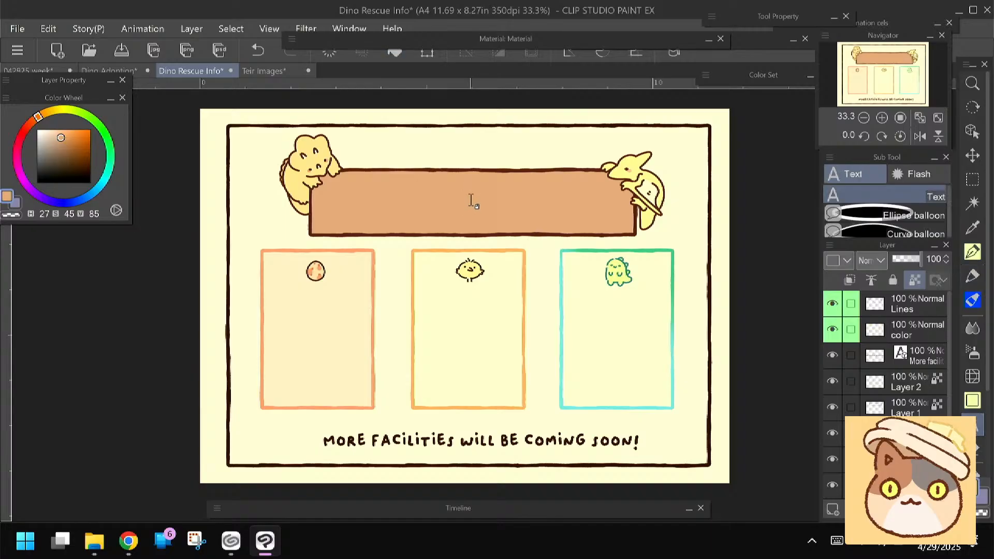
drag(55, 166, 49, 177)
click(456, 205)
click(187, 408)
click(288, 379)
click(419, 350)
click(389, 409)
click(447, 352)
click(375, 437)
click(187, 408)
click(302, 351)
click(273, 351)
click(259, 380)
click(302, 408)
click(389, 351)
click(273, 350)
drag(454, 199, 379, 194)
click(385, 251)
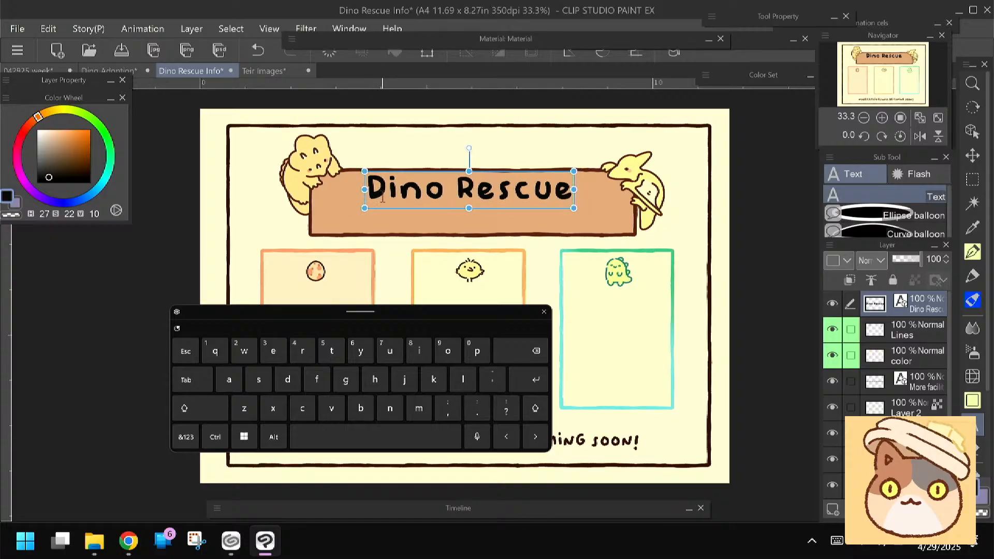
Enter "Tier Benefits" as a separate text object just below the title banner
click(469, 238)
click(194, 397)
click(327, 341)
click(284, 351)
click(409, 350)
click(273, 351)
click(302, 351)
click(324, 427)
click(222, 406)
click(240, 401)
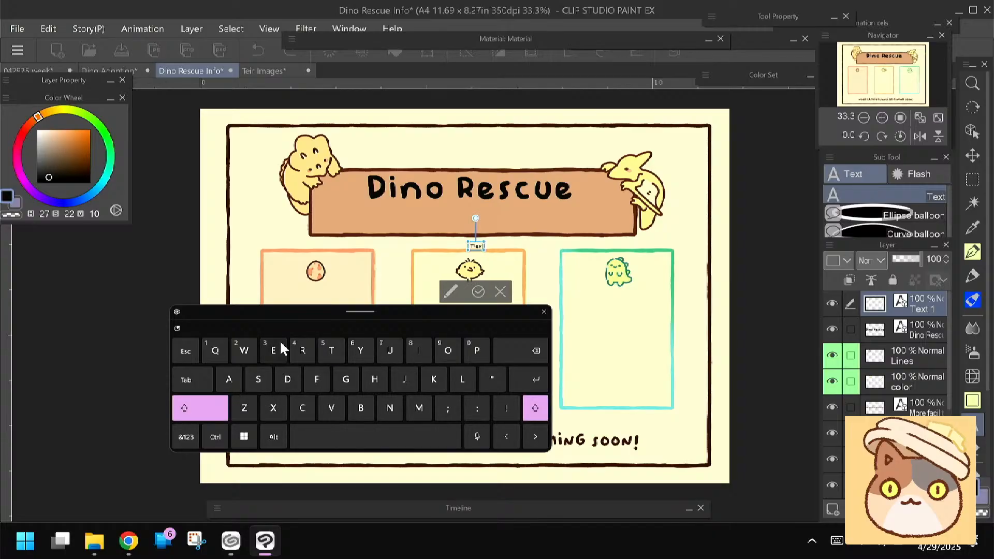
click(361, 404)
click(279, 352)
click(389, 406)
click(281, 353)
click(316, 375)
click(413, 349)
click(331, 353)
click(259, 380)
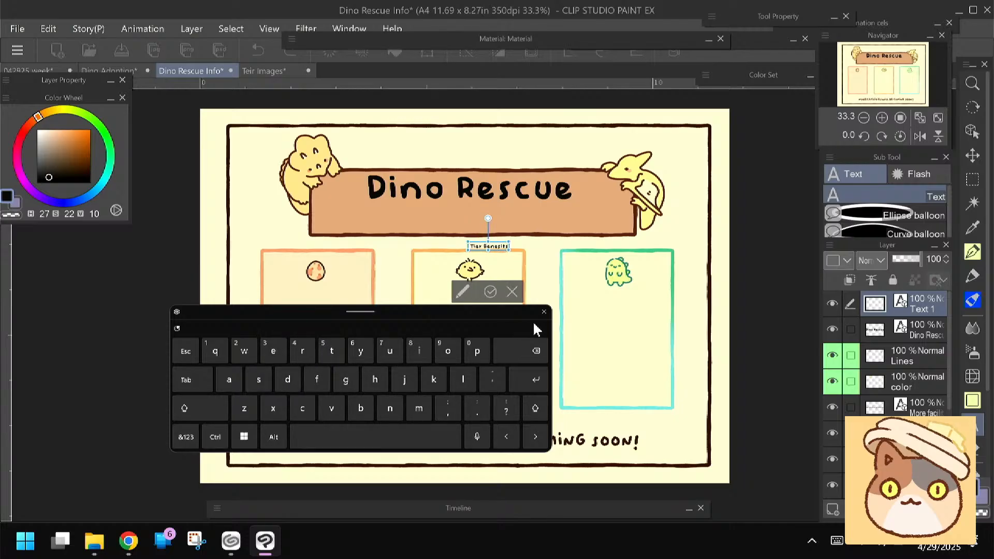
Enlarge "Tier Benefits" and center it beneath "Dino Rescue" inside the banner, and save the infographic
click(543, 311)
drag(458, 253, 422, 223)
click(450, 291)
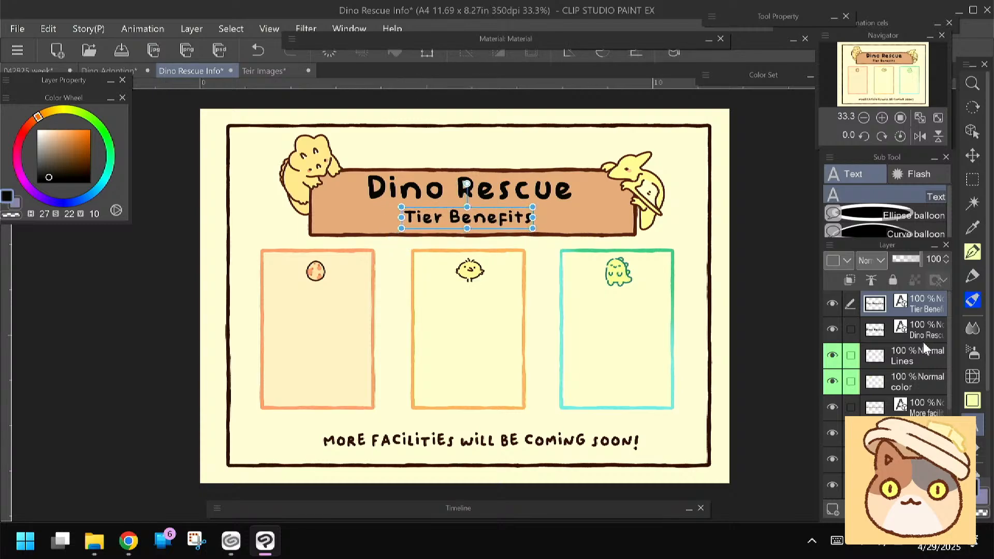
click(922, 355)
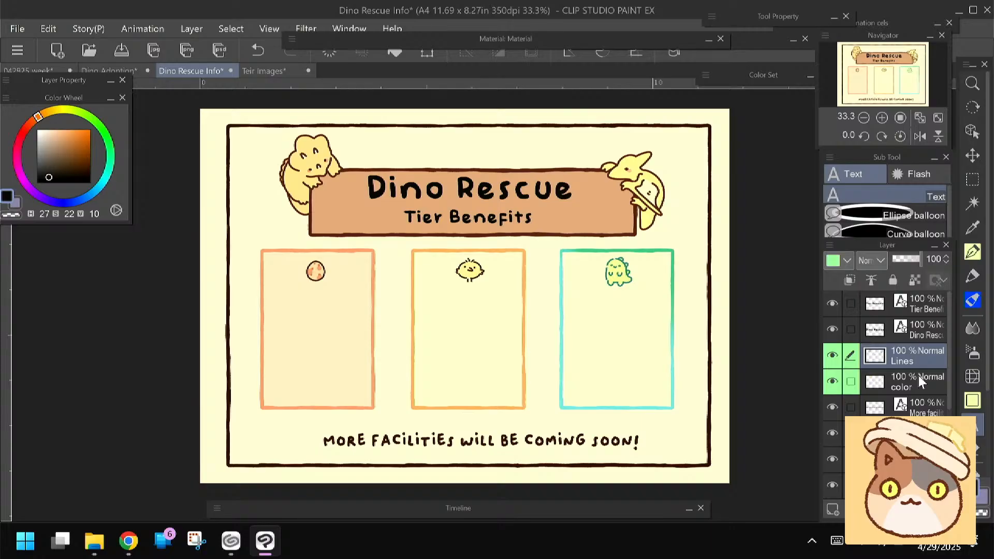
click(121, 49)
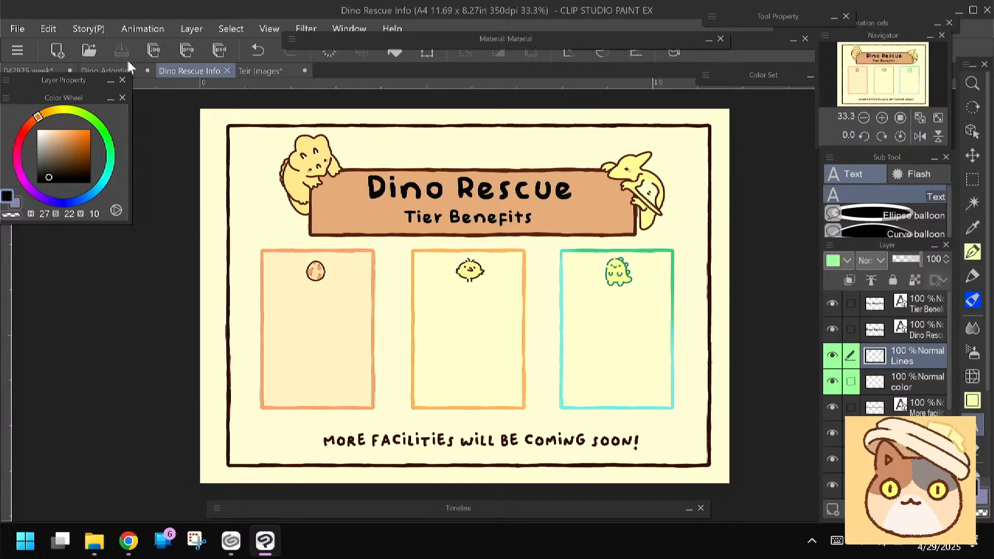
In the 042925 week document, hide Layer 3 and the Layer 2 sketches and add a new blank layer inside Folder 1
click(28, 70)
click(832, 303)
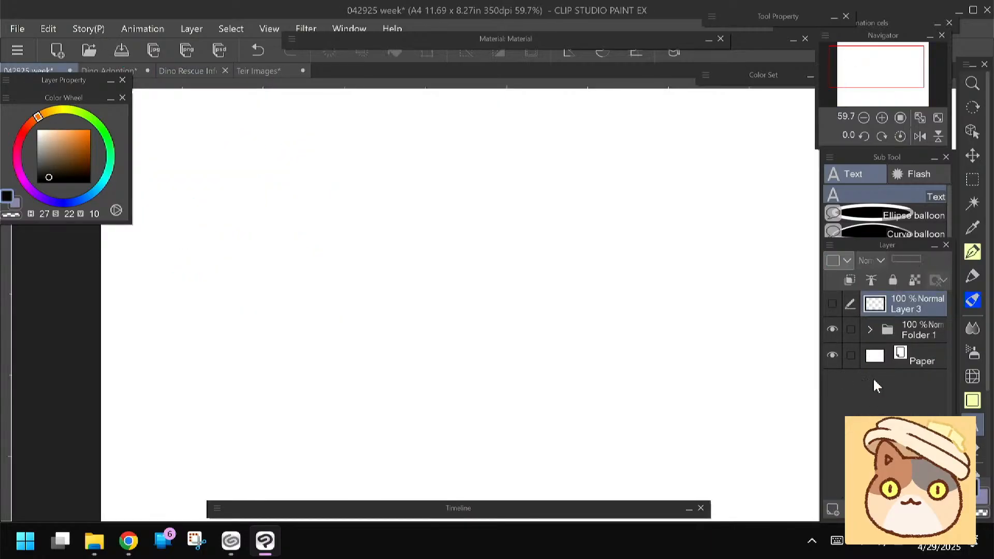
click(870, 330)
click(886, 356)
click(833, 356)
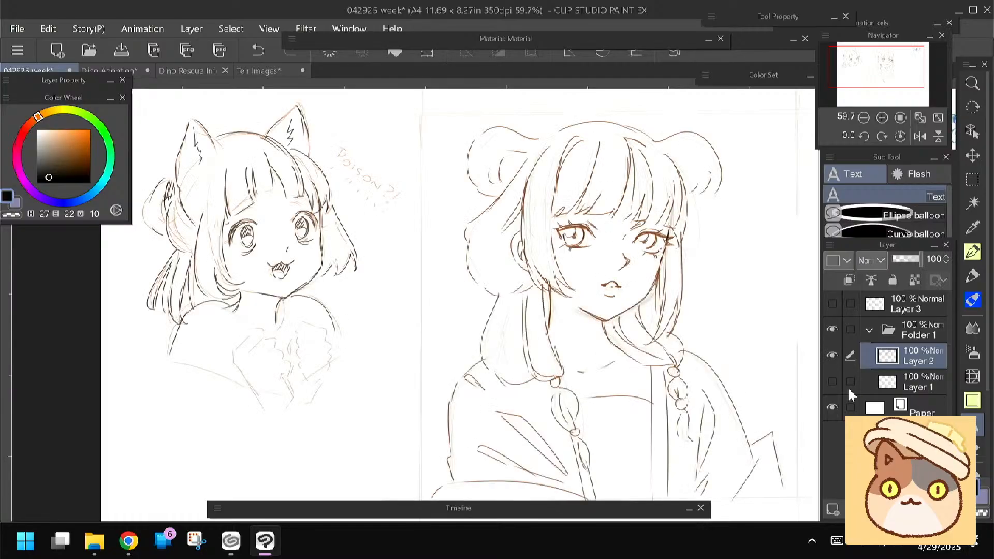
click(831, 356)
click(833, 508)
Choose the MOMO PEN, undo a test stroke, and set the drawing color to brown (H 27, S 53, V 65)
click(972, 252)
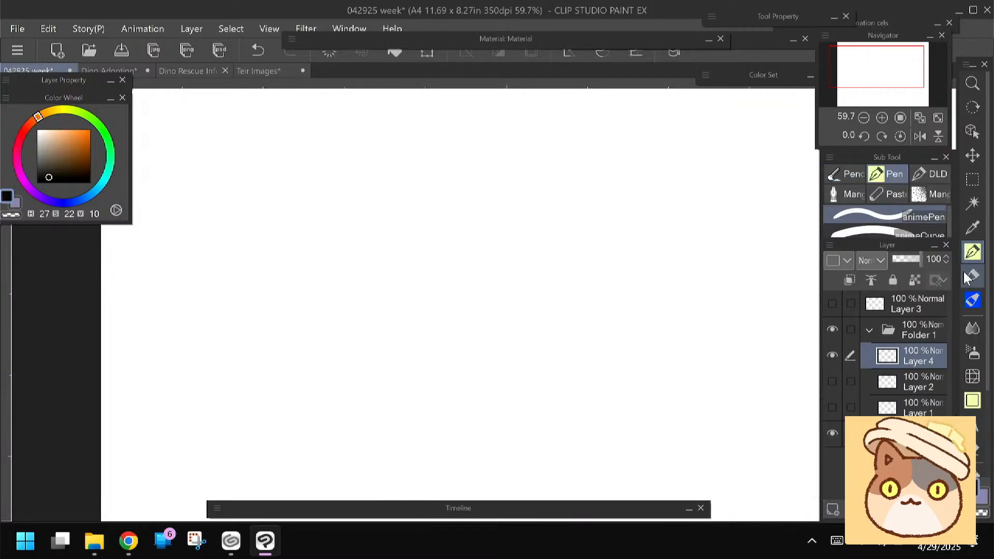
click(934, 244)
click(846, 253)
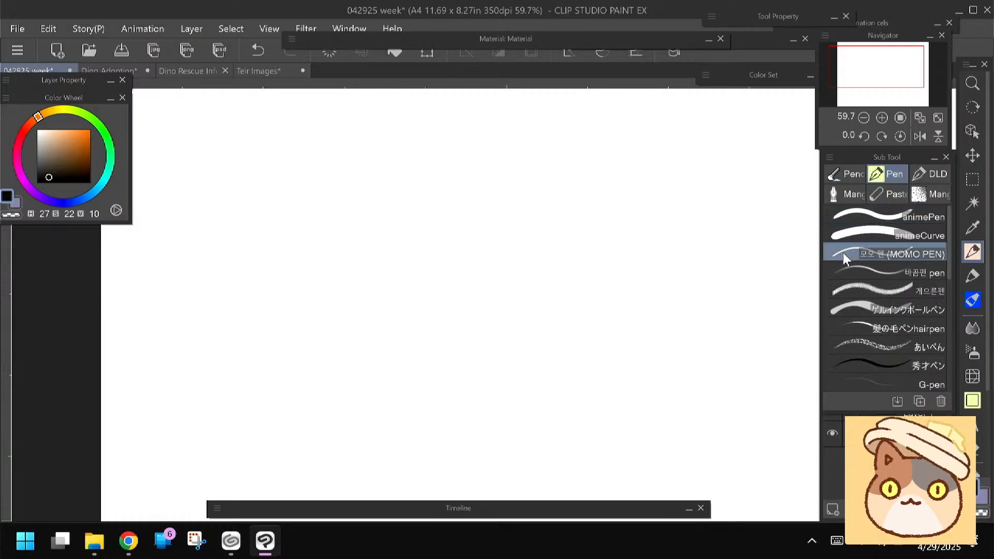
mouse_move(489, 223)
mouse_down()
mouse_move(465, 282)
mouse_move(437, 280)
mouse_up()
key(ctrl+z)
click(64, 149)
click(65, 148)
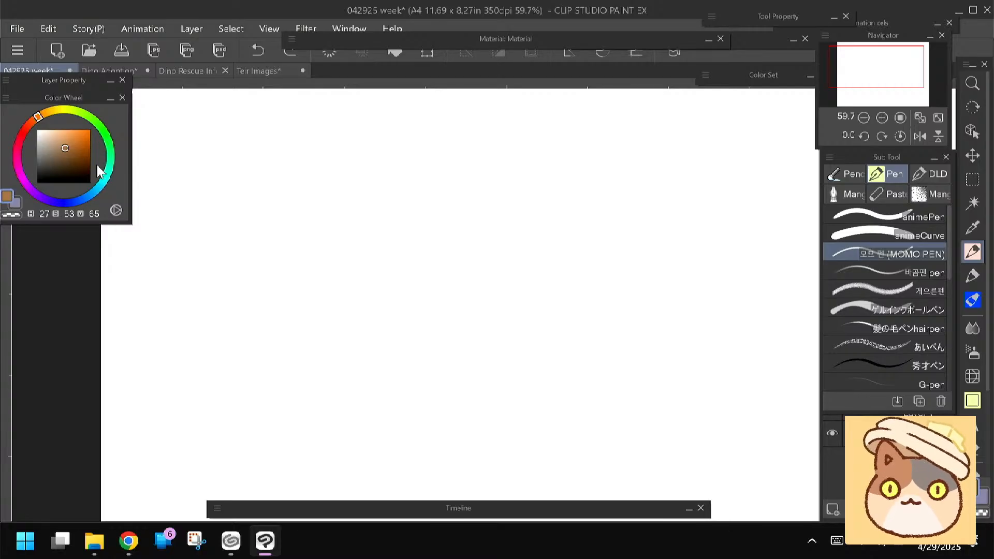
Set the drawing color to light blue (H 197, S 46, V 81), testing and undoing pen strokes on the blank layer
click(96, 190)
click(62, 139)
mouse_move(541, 220)
mouse_down()
mouse_move(572, 194)
mouse_move(558, 170)
mouse_up()
key(ctrl+z)
drag(449, 197, 421, 185)
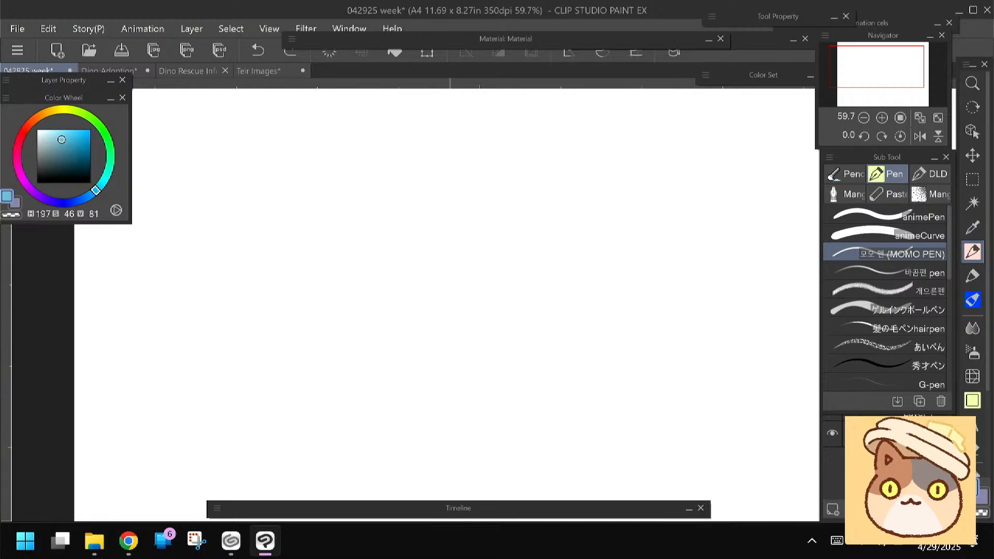
click(849, 468)
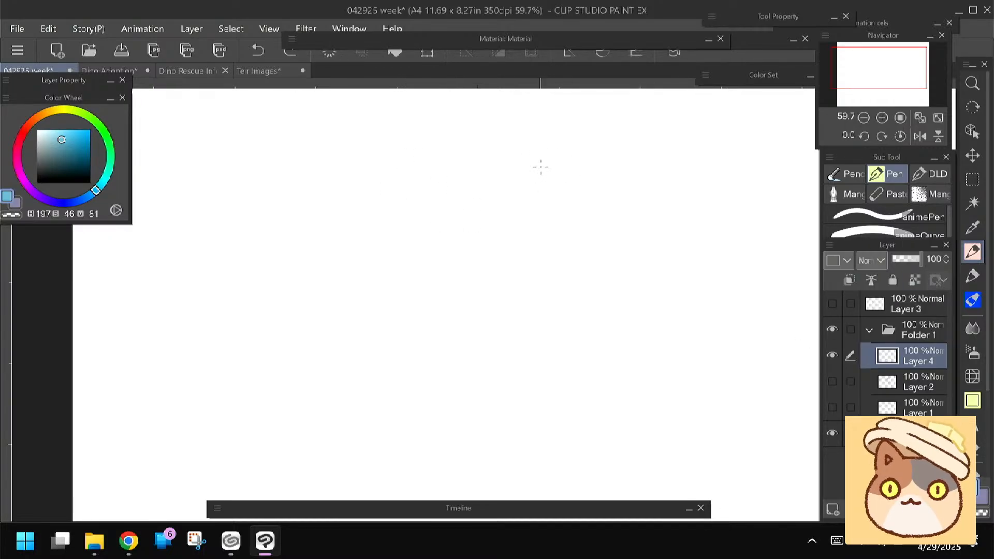
drag(517, 186, 519, 195)
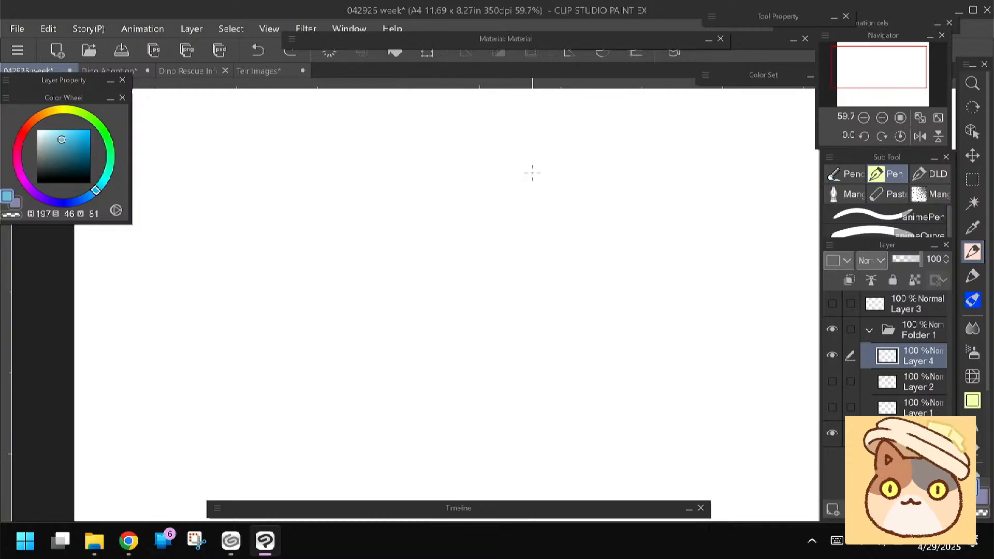
scroll(532, 174, down, 1)
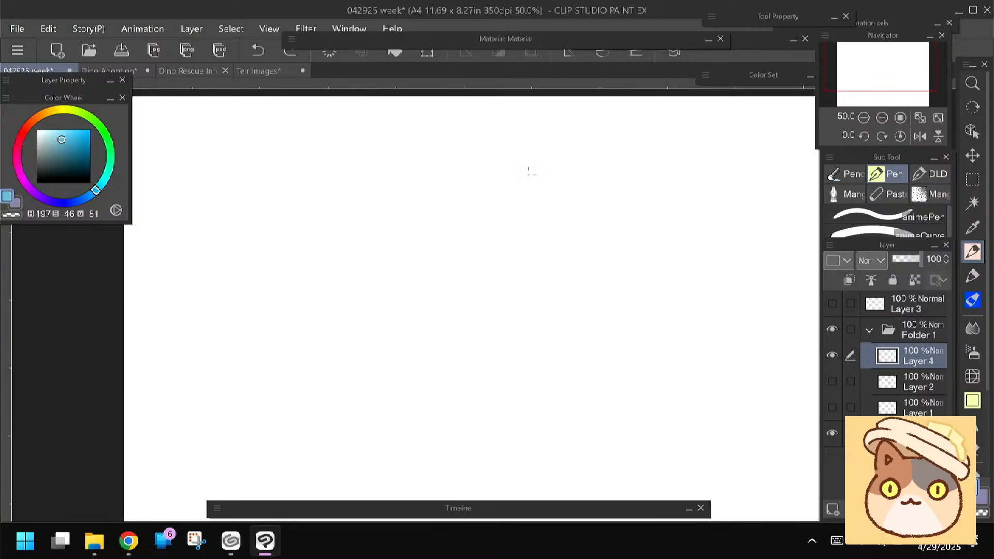
drag(535, 175, 550, 231)
key(ctrl+z)
Switch to the 범펜 brush in the oil paint group and undo the test strokes
click(967, 304)
click(862, 234)
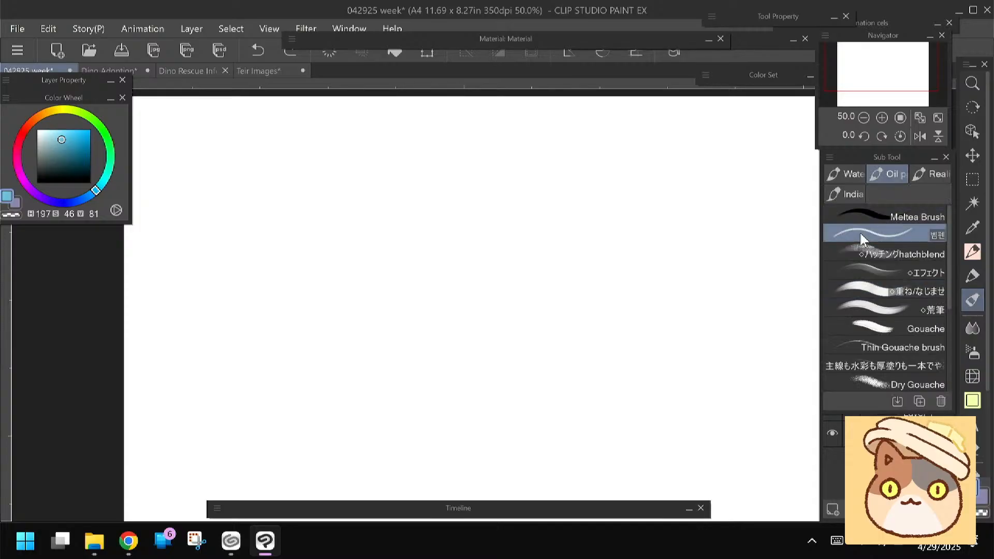
drag(517, 180, 528, 179)
key(ctrl+z)
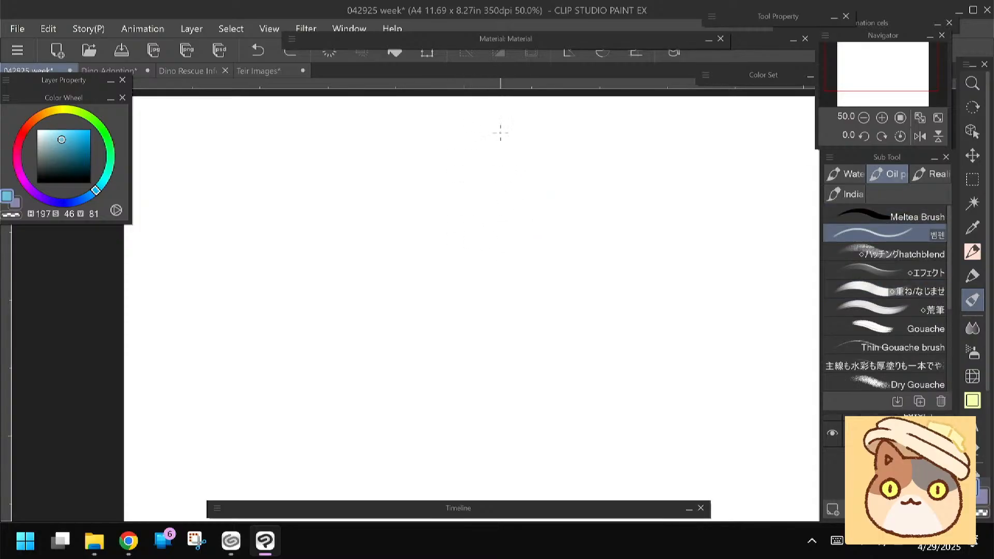
mouse_move(497, 170)
mouse_down()
mouse_move(522, 255)
mouse_move(537, 256)
mouse_move(490, 237)
mouse_move(522, 229)
mouse_up()
key(ctrl+z)
Rough in the figure's neck, rounded shoulder and long front and back body lines below the head circle
drag(503, 240, 500, 251)
mouse_move(521, 246)
mouse_down()
mouse_move(510, 263)
mouse_move(544, 306)
mouse_up()
mouse_move(476, 272)
mouse_down()
mouse_move(478, 293)
mouse_move(555, 343)
mouse_up()
drag(468, 282, 477, 325)
drag(576, 427, 596, 460)
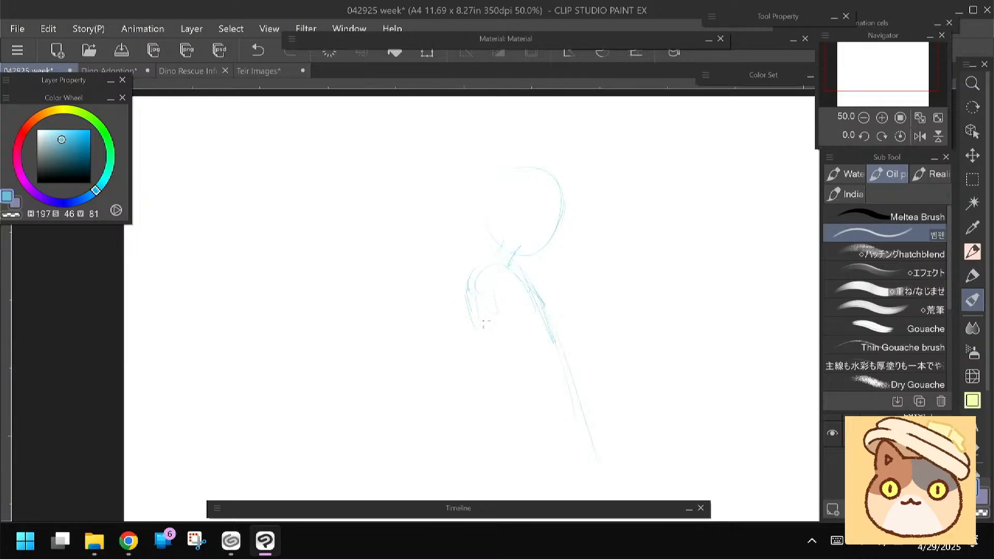
drag(473, 319, 459, 476)
drag(579, 385, 610, 478)
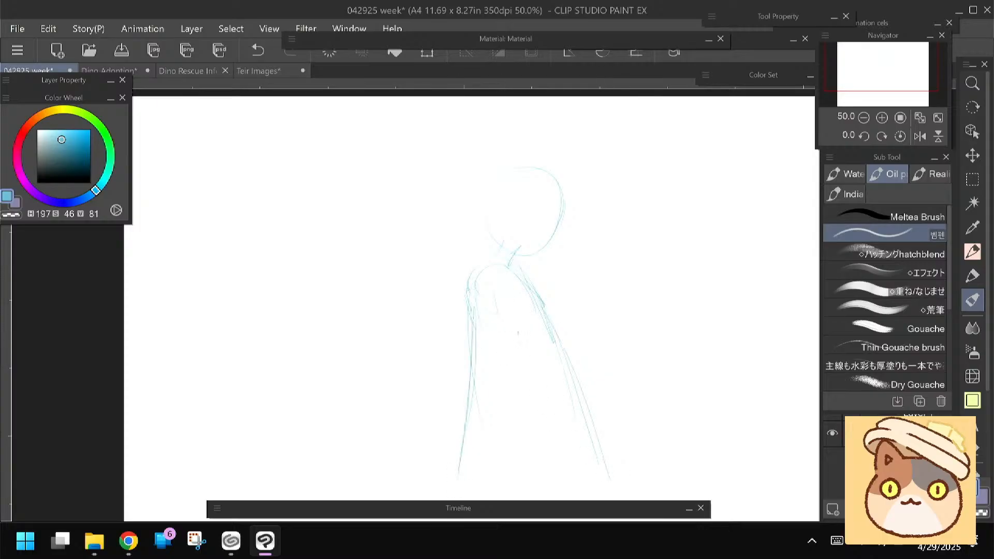
Scribble the small hand marks in front of the chest and redraw the head as a fuller circle with bangs
mouse_move(557, 367)
mouse_down()
mouse_move(568, 360)
mouse_move(574, 368)
mouse_up()
drag(574, 329, 567, 333)
key(e)
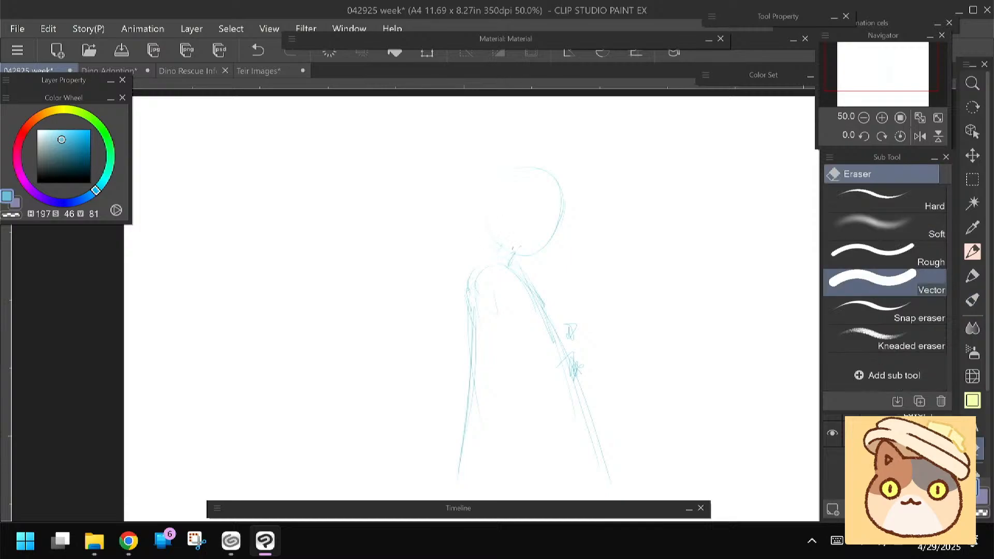
key(b)
drag(492, 238, 559, 220)
drag(560, 182, 541, 253)
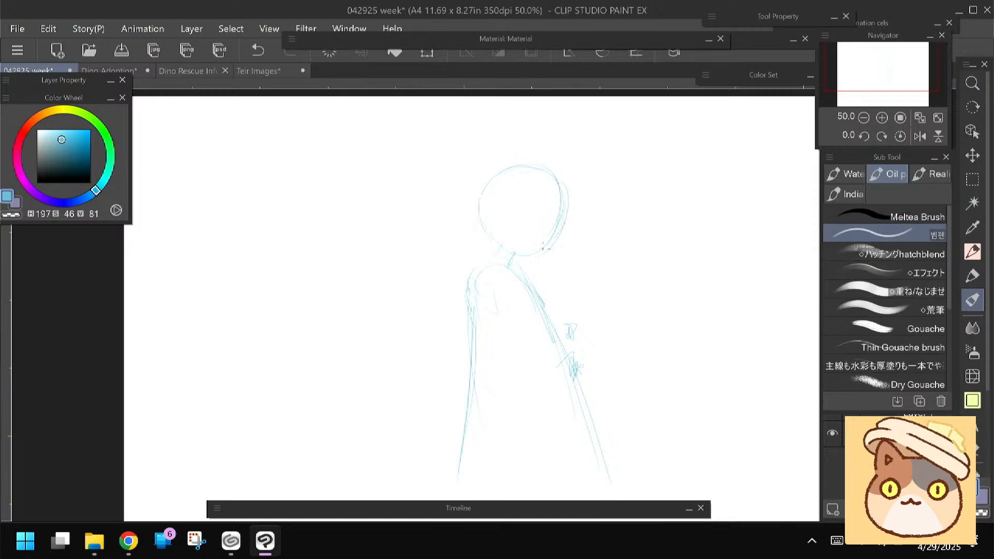
drag(537, 176, 523, 223)
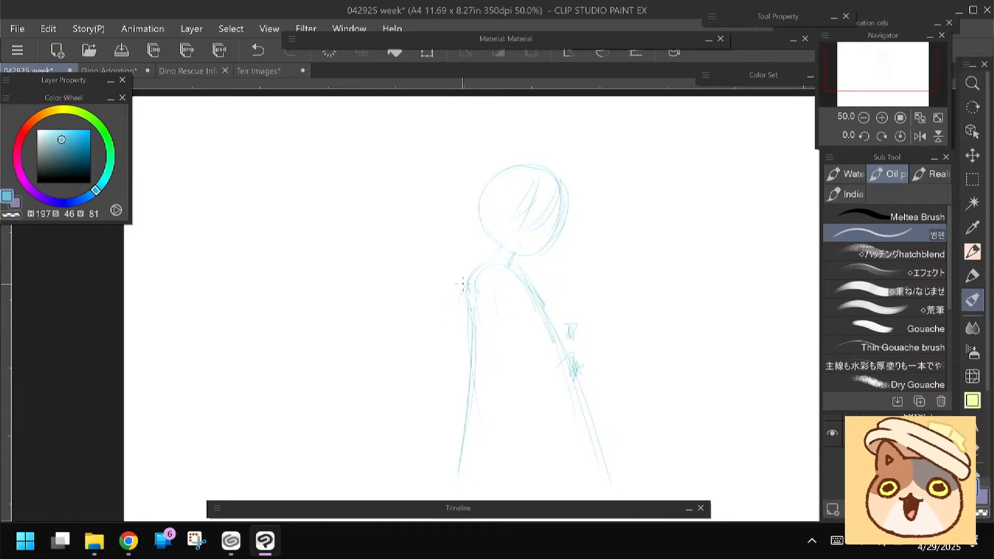
Rework the back arm and sleeve outline, erasing the old body line, and add the flared clothing lines below it
drag(468, 282, 519, 320)
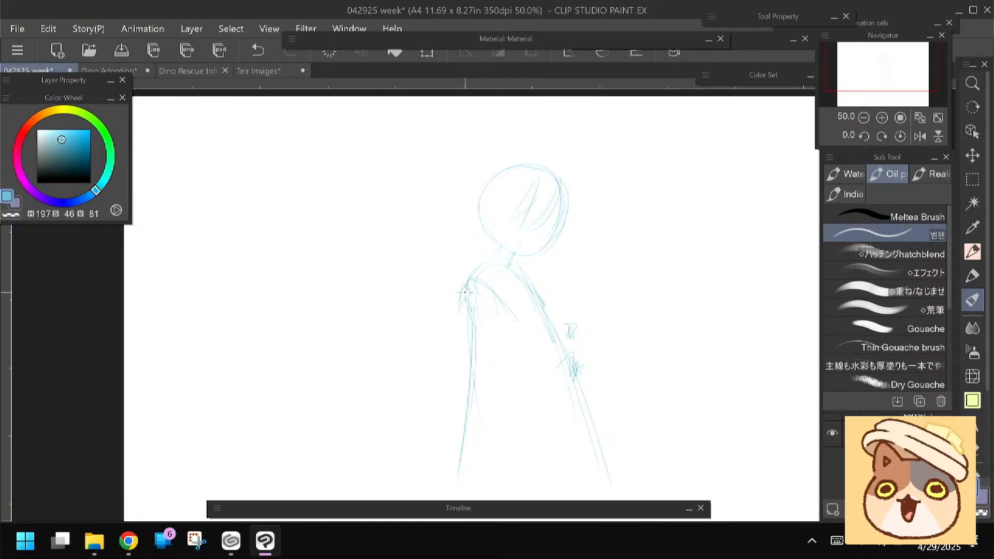
mouse_move(466, 284)
mouse_down()
mouse_move(464, 396)
mouse_move(433, 487)
mouse_up()
mouse_move(465, 400)
mouse_down()
mouse_move(441, 457)
mouse_move(456, 472)
mouse_up()
key(e)
mouse_move(466, 430)
mouse_down()
mouse_move(469, 292)
mouse_move(454, 356)
mouse_up()
key(b)
drag(454, 373, 520, 457)
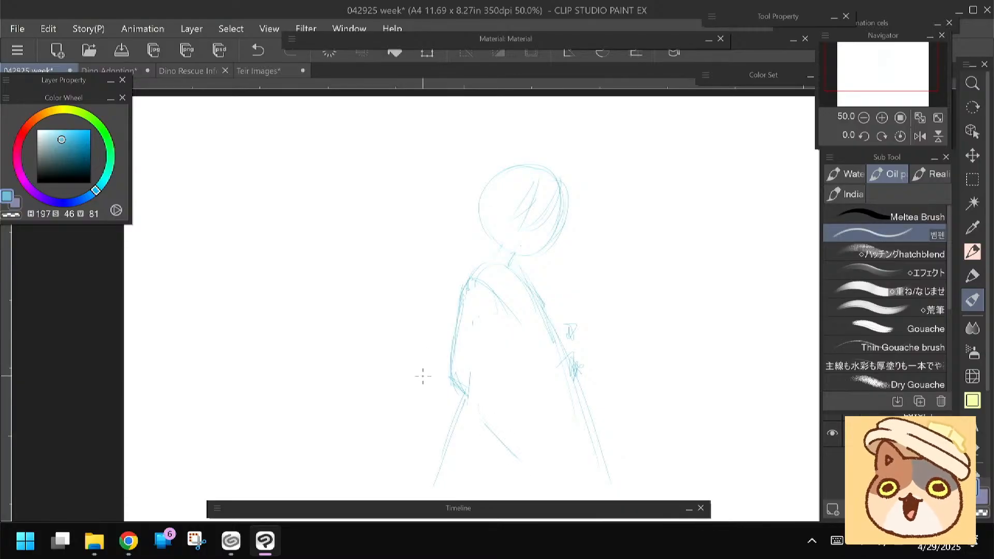
drag(576, 385, 561, 476)
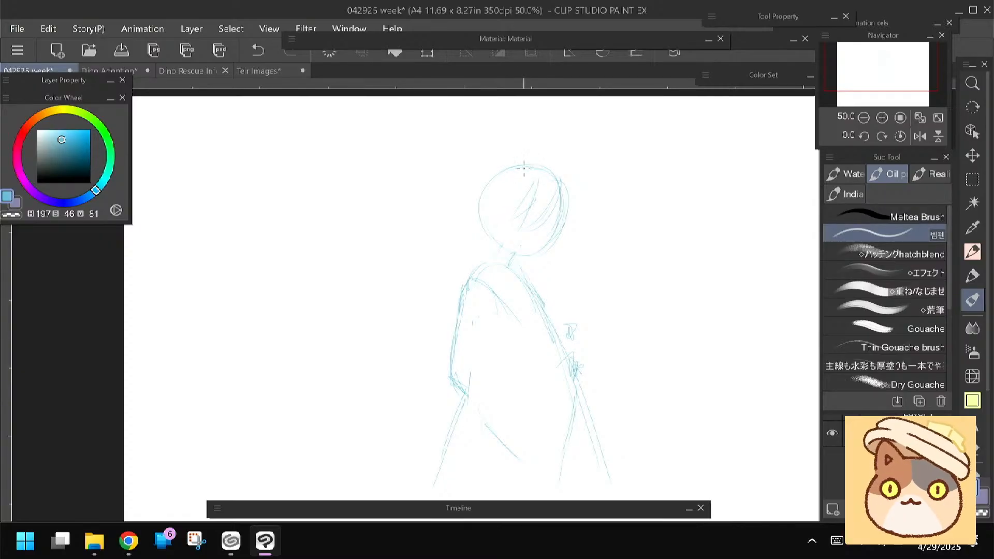
Sketch the hair around the head, with a crown outline, side locks and loose bangs beyond the face
mouse_move(489, 179)
mouse_down()
mouse_move(482, 200)
mouse_move(507, 181)
mouse_move(512, 244)
mouse_up()
mouse_move(511, 209)
mouse_down()
mouse_move(506, 238)
mouse_move(497, 228)
mouse_move(506, 246)
mouse_up()
drag(505, 201, 504, 242)
mouse_move(496, 164)
mouse_down()
mouse_move(485, 206)
mouse_move(474, 201)
mouse_move(488, 208)
mouse_move(489, 242)
mouse_up()
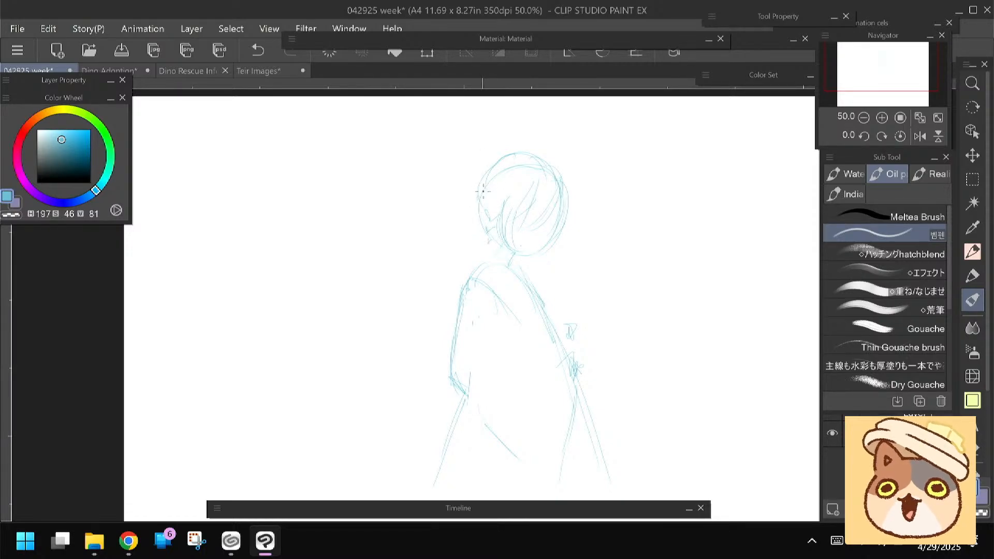
mouse_move(566, 179)
mouse_down()
mouse_move(575, 215)
mouse_move(551, 233)
mouse_up()
drag(566, 181, 586, 229)
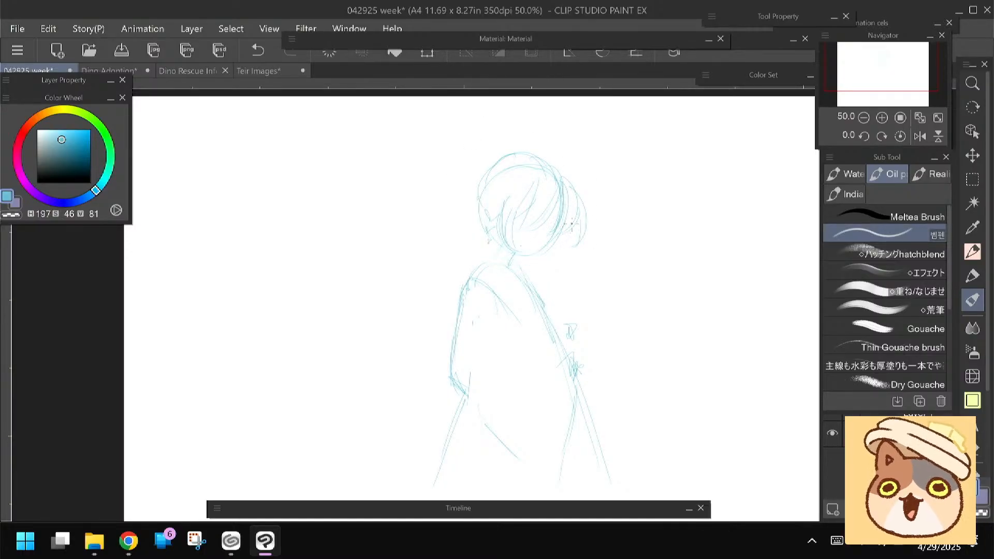
mouse_move(561, 246)
mouse_down()
mouse_move(544, 277)
mouse_move(542, 266)
mouse_up()
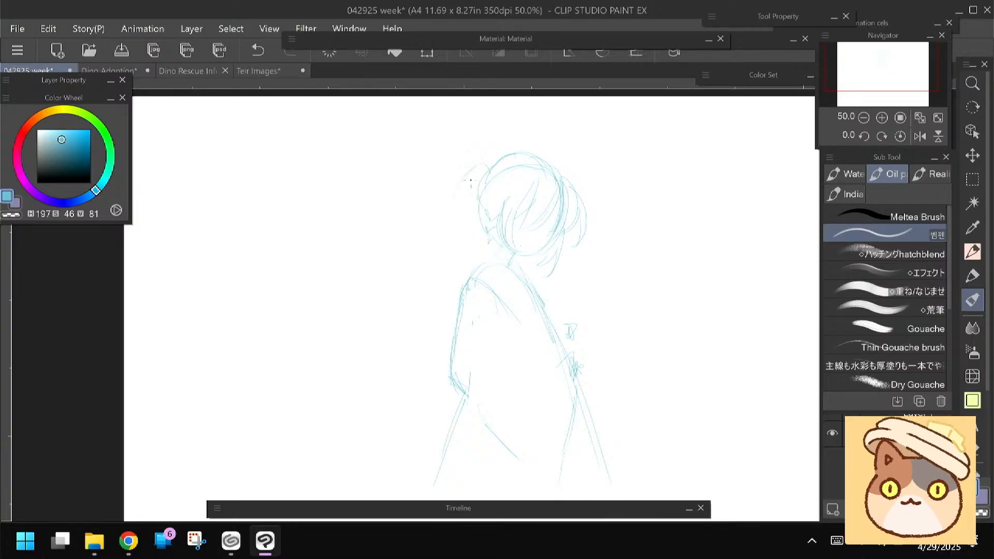
Sketch a long ponytail sweeping from the back of the head down past the figure's back
drag(486, 169, 448, 233)
drag(456, 194, 443, 264)
mouse_move(449, 215)
mouse_down()
mouse_move(441, 310)
mouse_move(376, 456)
mouse_up()
drag(478, 179, 446, 269)
drag(456, 228, 449, 267)
drag(432, 306, 326, 445)
drag(429, 335, 333, 441)
drag(461, 243, 448, 308)
drag(464, 208, 448, 285)
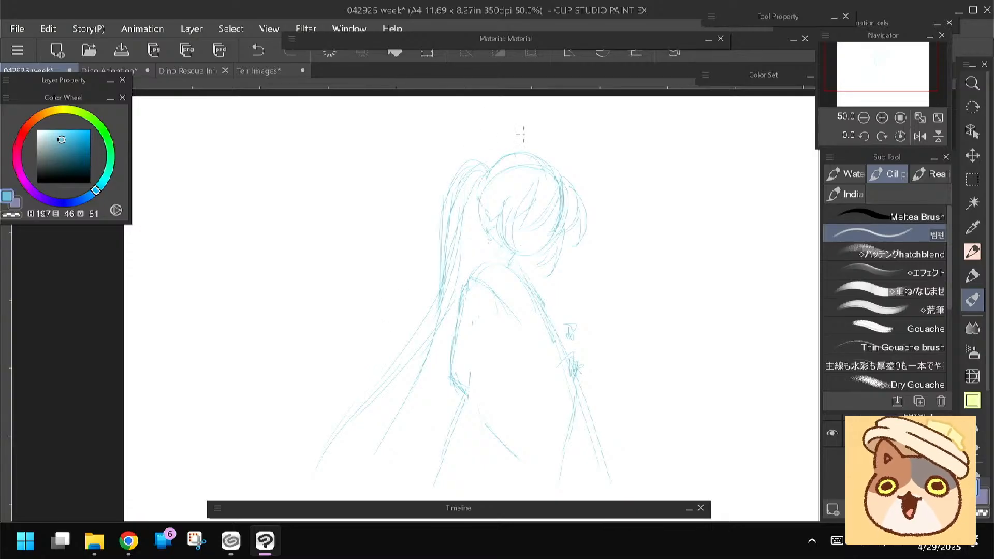
Sketch a long diagonal line from the neck down past the front of the body, undoing and redrawing it
drag(413, 202, 407, 172)
drag(483, 203, 636, 406)
mouse_move(412, 213)
mouse_down()
mouse_move(430, 273)
mouse_move(446, 239)
mouse_up()
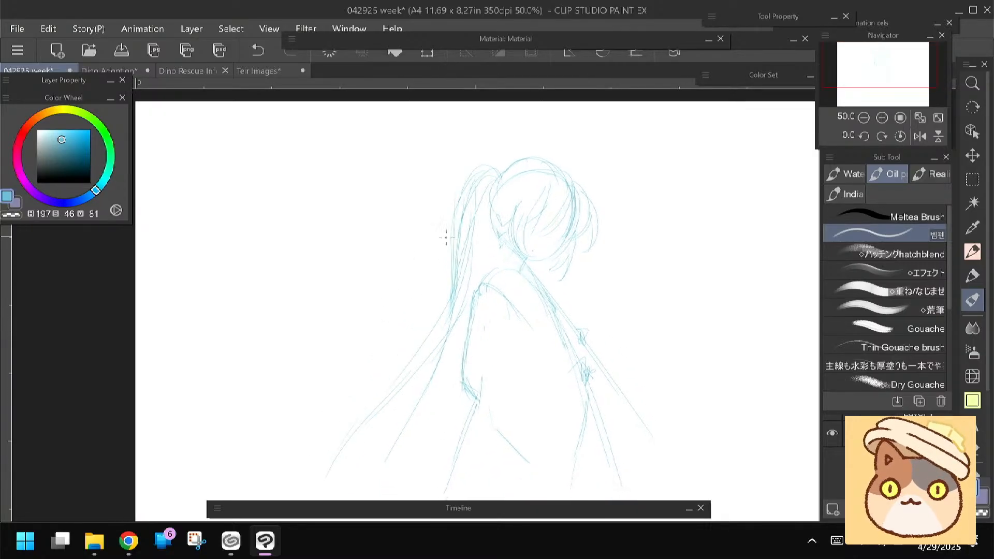
key(ctrl+z)
drag(451, 329, 453, 311)
drag(536, 251, 625, 411)
drag(440, 208, 439, 219)
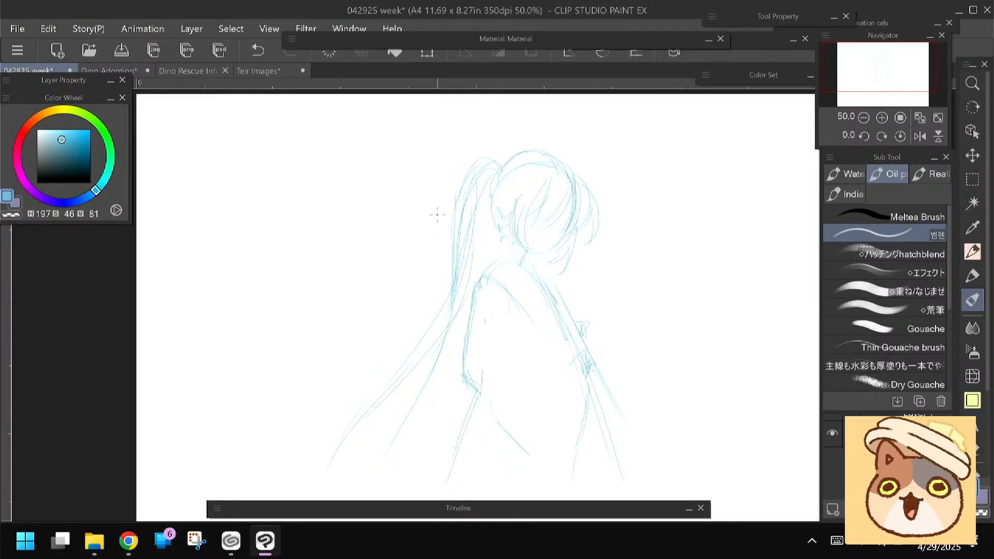
Transform the figure sketch to shift it slightly down and right on the page
scroll(437, 214, down, 2)
drag(440, 289, 473, 245)
key(ctrl+t)
drag(487, 335, 501, 360)
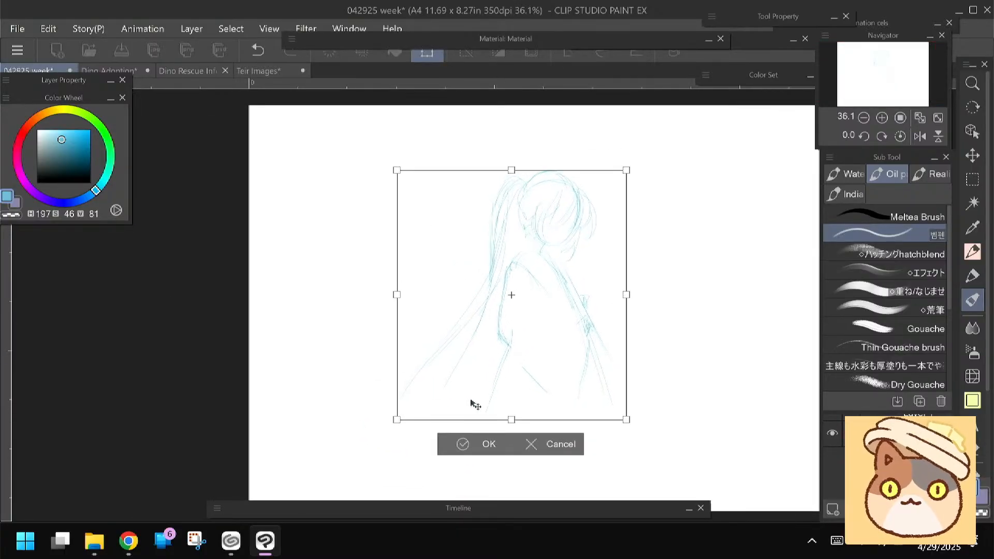
key(Return)
Sketch a large sweeping arc above and behind the head, with lighter guide strokes beside the ponytail
mouse_move(594, 189)
mouse_down()
mouse_move(618, 150)
mouse_move(472, 200)
mouse_up()
mouse_move(596, 131)
mouse_down()
mouse_move(440, 231)
mouse_move(423, 259)
mouse_up()
drag(462, 285, 414, 303)
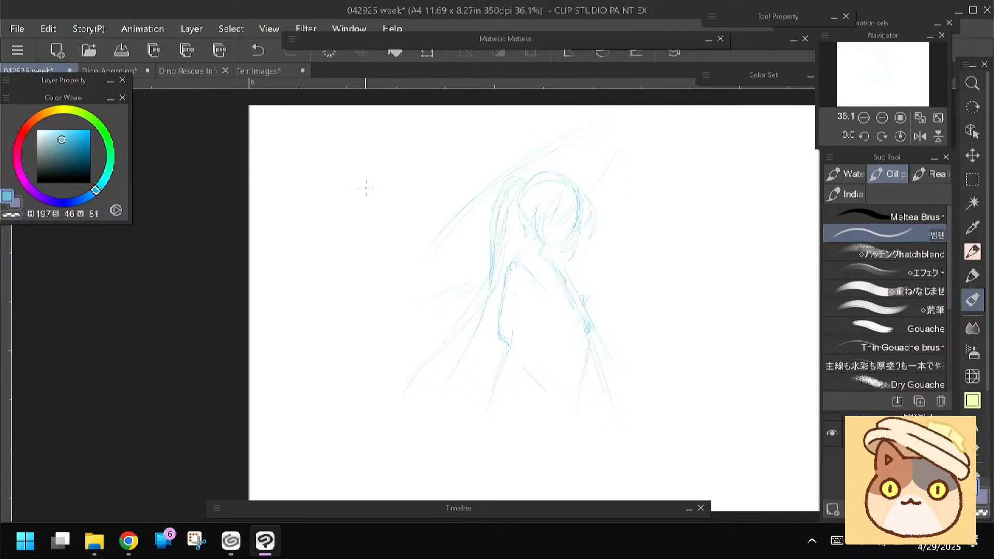
Sketch the near sleeve edge and the forearm bent across the chest toward the hand marks
scroll(366, 187, up, 3)
drag(609, 294, 579, 299)
drag(491, 325, 437, 288)
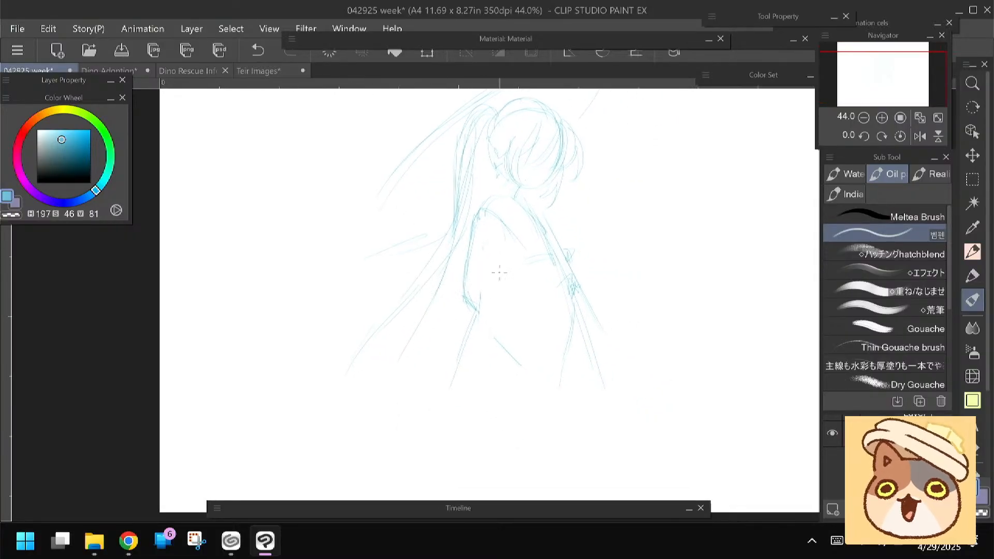
mouse_move(502, 236)
mouse_down()
mouse_move(522, 265)
mouse_move(510, 245)
mouse_up()
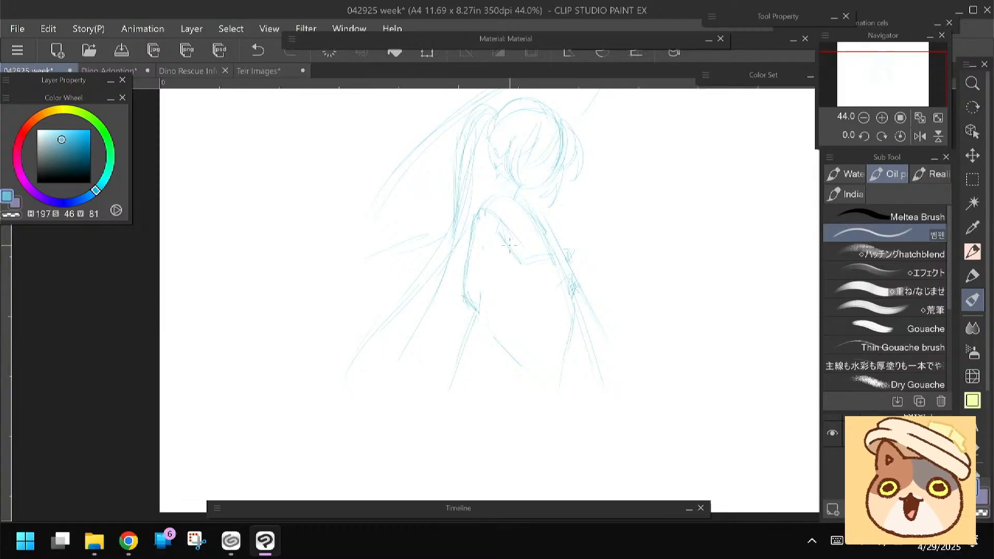
drag(382, 262, 358, 333)
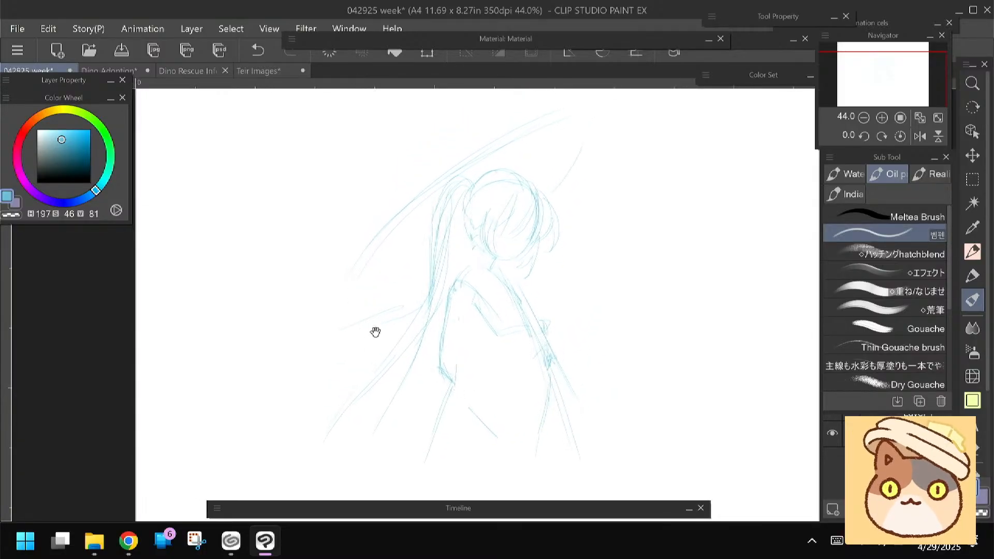
drag(416, 280, 412, 239)
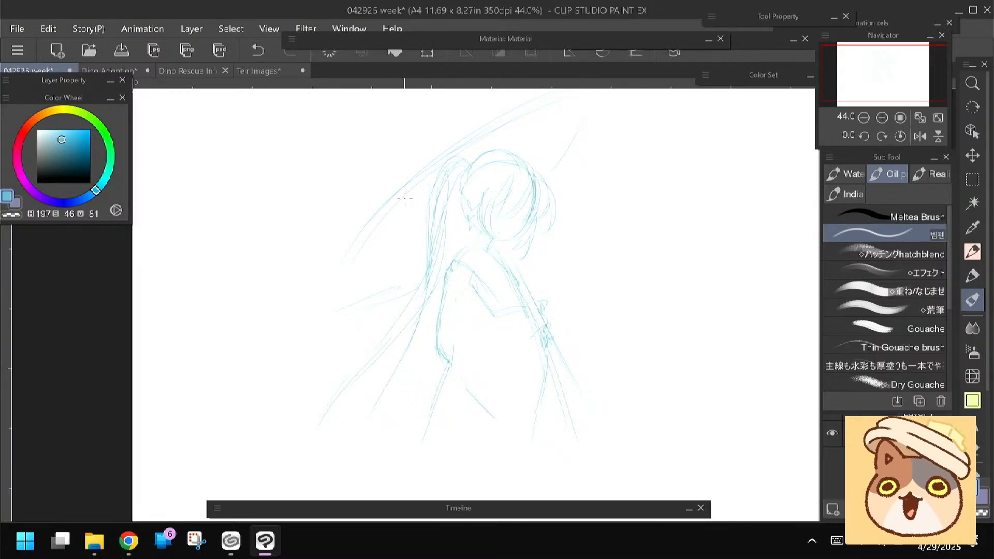
Darken the drawing color to deep blue (H 197, S 71, V 32) and trace the top curve of the head
scroll(380, 227, up, 2)
drag(380, 228, 356, 262)
click(67, 152)
drag(67, 153, 71, 154)
mouse_move(413, 265)
mouse_down()
mouse_move(399, 272)
mouse_move(408, 258)
mouse_up()
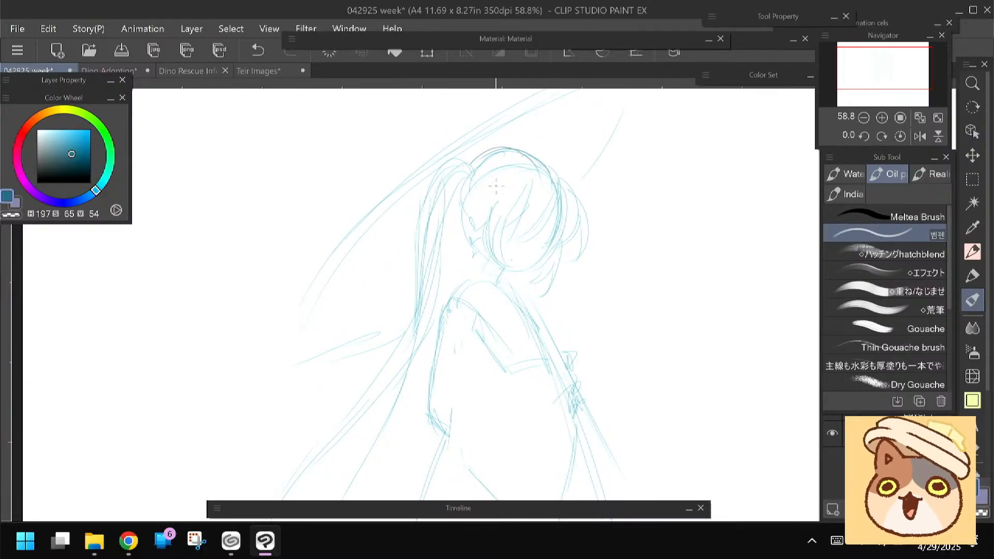
drag(73, 161, 74, 166)
drag(549, 173, 469, 164)
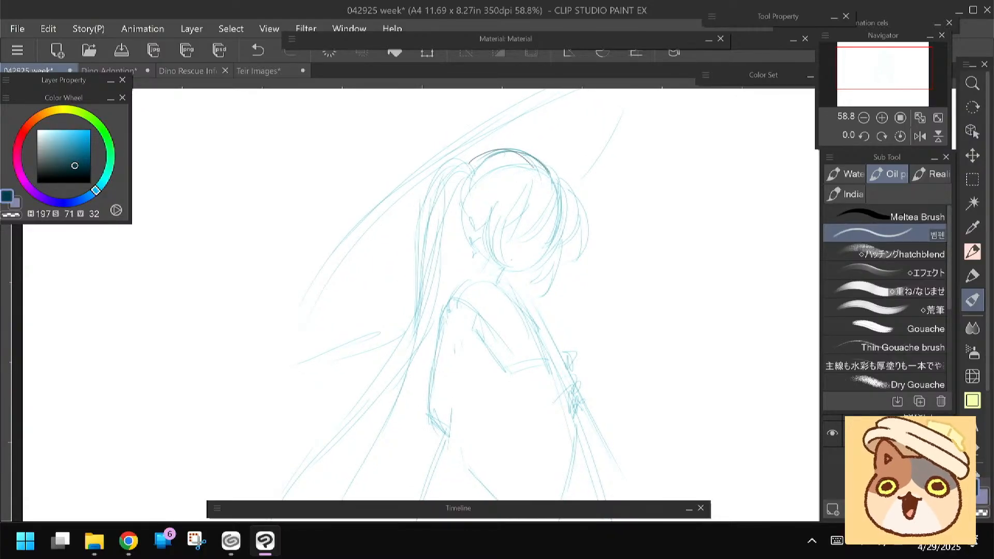
Switch to the MOMO PEN and undo a trial stroke along the top of the head
key(p)
key(p)
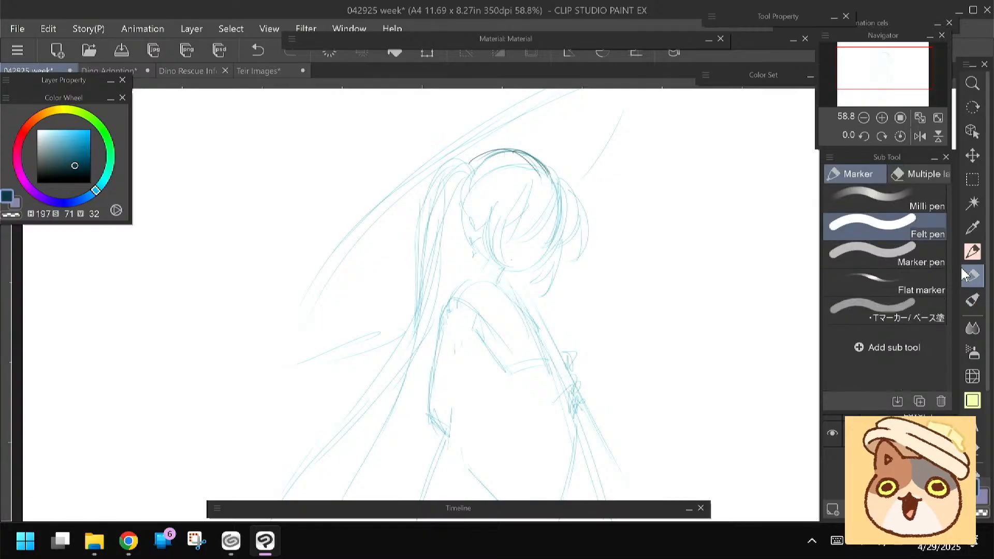
drag(499, 150, 546, 175)
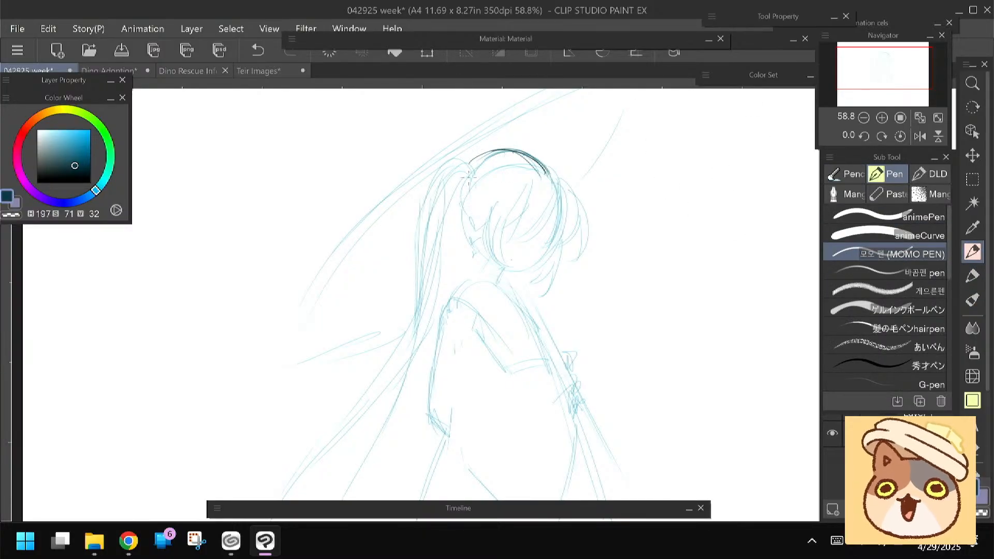
key(ctrl+z)
drag(469, 219, 460, 200)
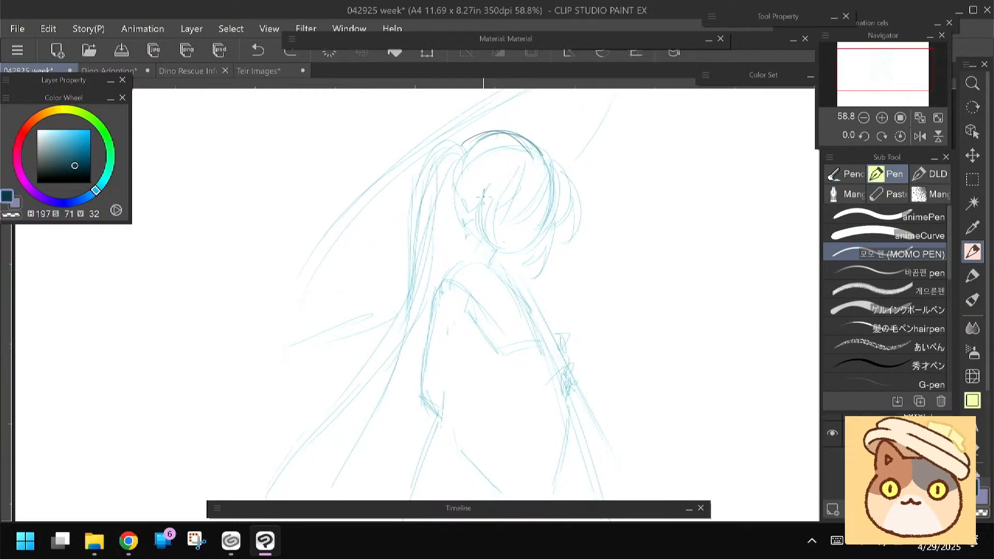
Line the bangs with curved dark strokes sweeping across the front of the head
drag(547, 170, 522, 215)
drag(542, 187, 501, 221)
drag(535, 165, 501, 219)
mouse_move(529, 167)
mouse_down()
mouse_move(506, 218)
mouse_move(461, 202)
mouse_move(430, 224)
mouse_up()
drag(496, 139, 478, 182)
drag(488, 140, 479, 158)
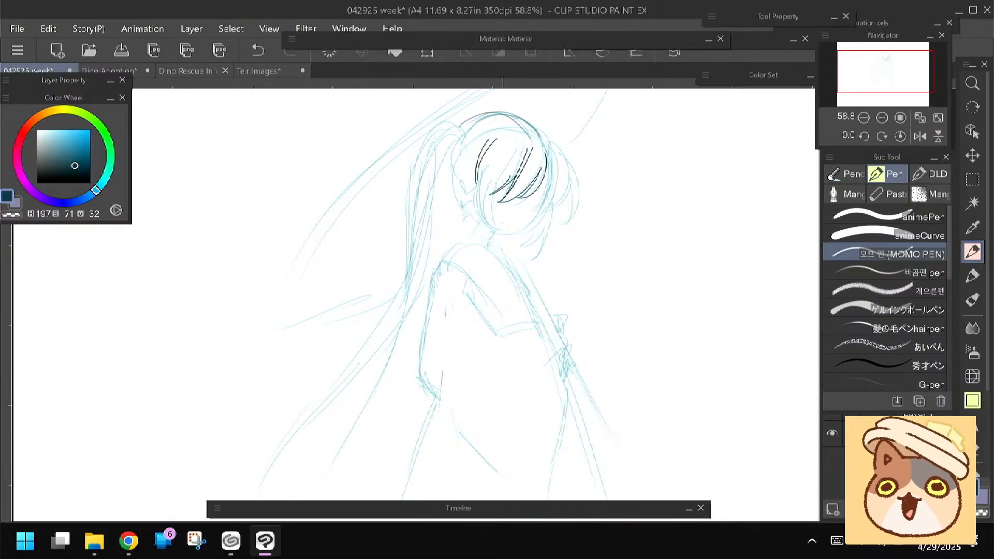
Line the pointed side lock that curves down from the bangs beside the face
drag(495, 193, 504, 234)
drag(489, 198, 509, 236)
drag(476, 174, 493, 234)
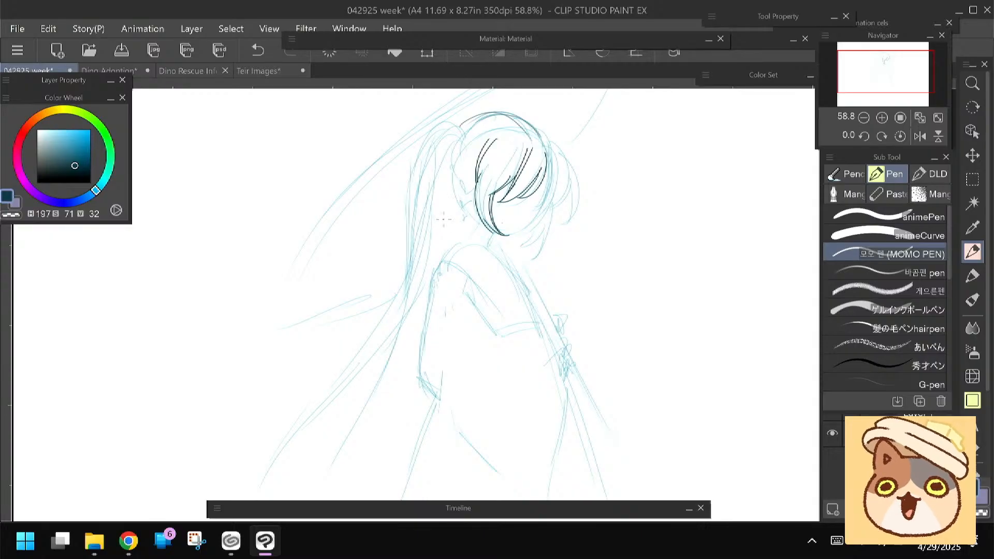
drag(411, 260, 410, 248)
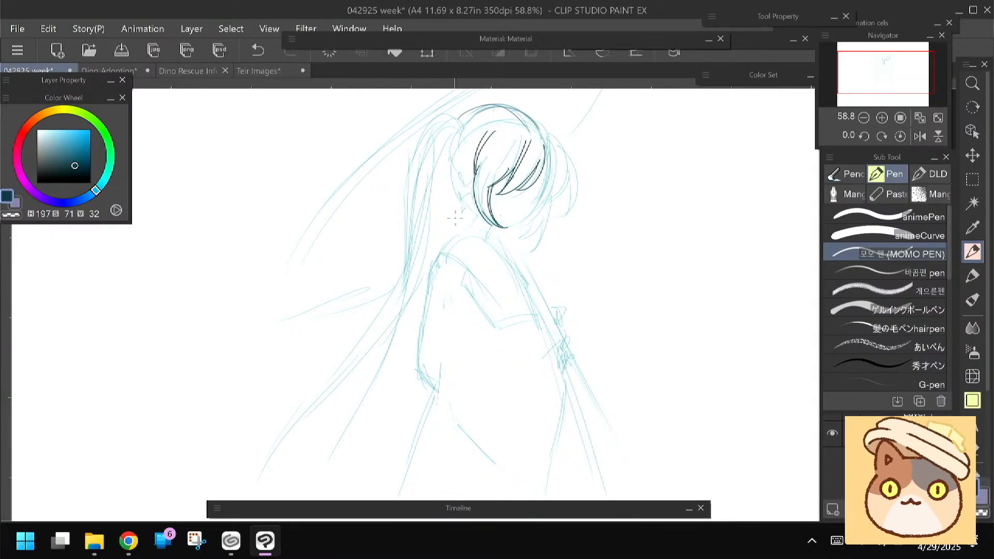
Line the front hair locks curving outward beyond the far side of the face
drag(552, 180, 534, 203)
drag(553, 137, 564, 215)
mouse_move(576, 176)
mouse_down()
mouse_move(561, 216)
mouse_move(542, 206)
mouse_up()
drag(547, 130, 568, 170)
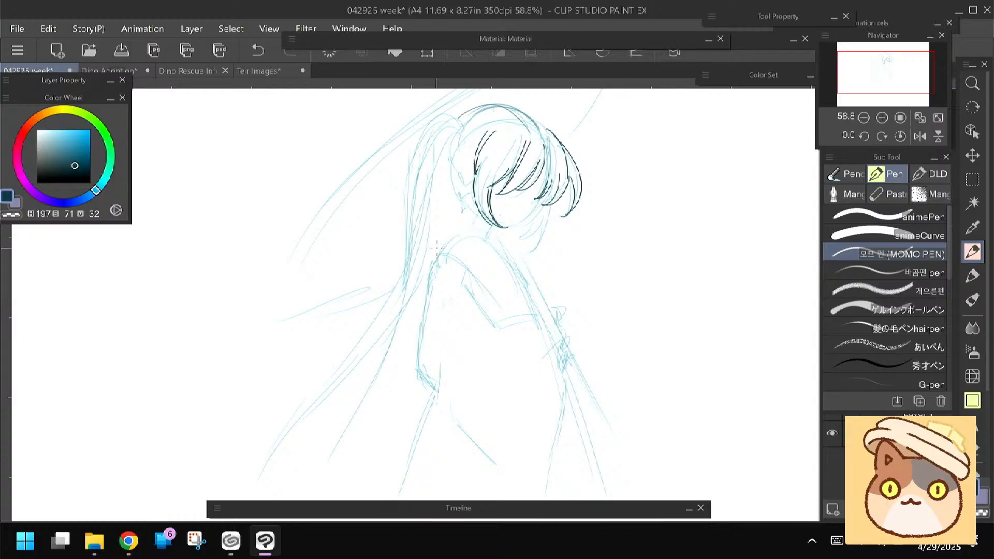
Line the cheek, jaw and pointed chin, plus the short neck lines beneath the head
drag(439, 244, 440, 235)
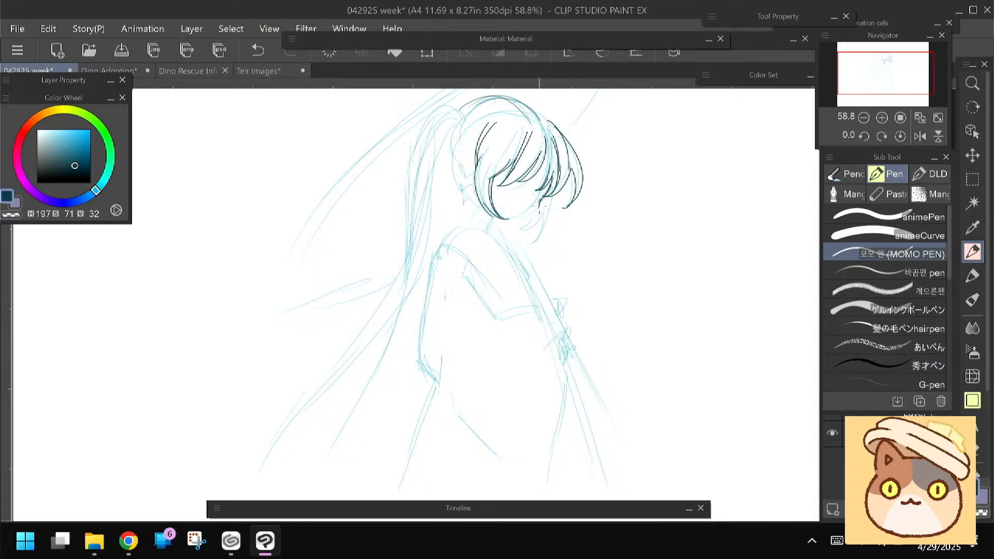
drag(405, 254, 443, 270)
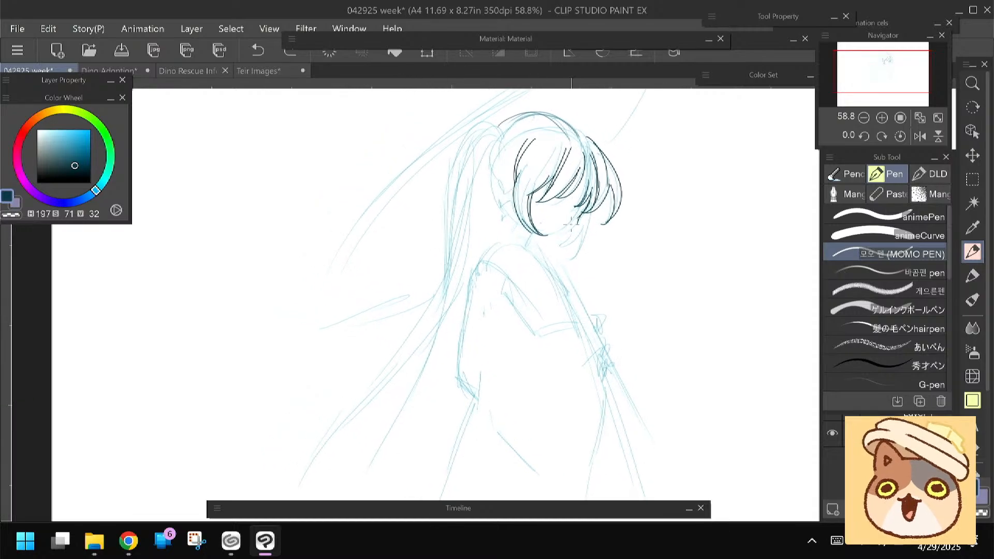
drag(576, 233, 553, 239)
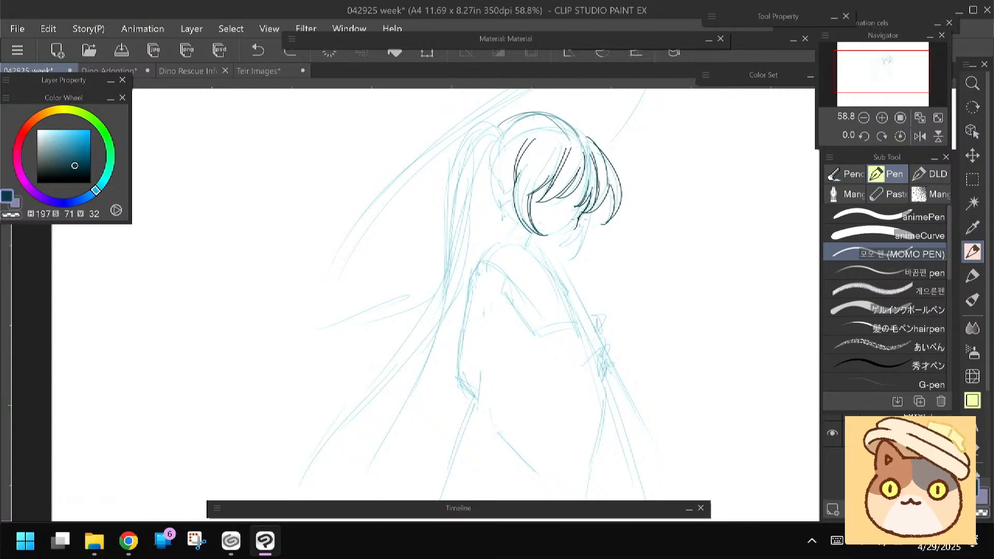
mouse_move(571, 232)
mouse_down()
mouse_move(547, 242)
mouse_move(529, 228)
mouse_up()
drag(455, 251, 443, 235)
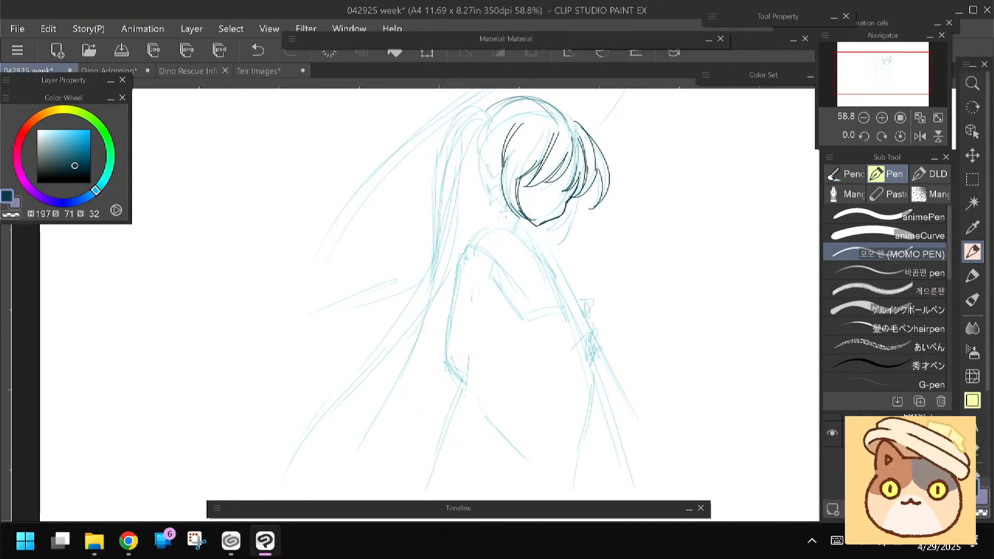
mouse_move(505, 204)
mouse_down()
mouse_move(496, 223)
mouse_move(521, 229)
mouse_up()
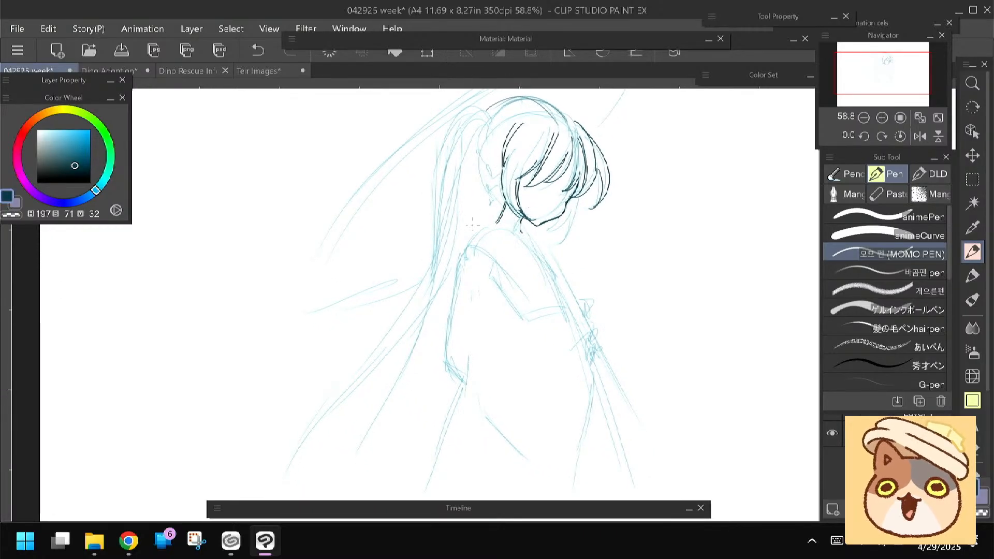
Line the layered hair lock hanging beside the chin on the far side of the face
mouse_move(578, 195)
mouse_down()
mouse_move(552, 249)
mouse_move(548, 237)
mouse_up()
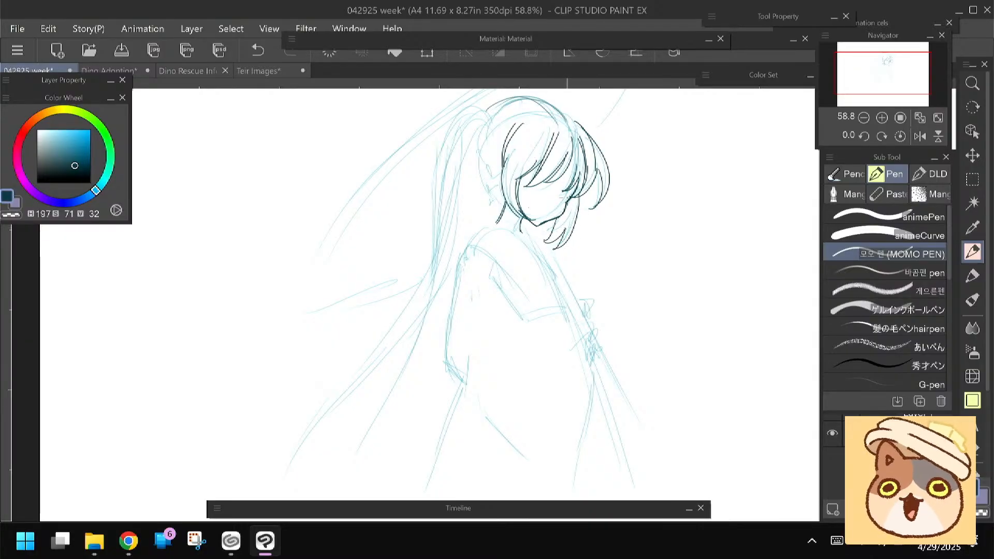
drag(572, 200, 546, 242)
drag(569, 211, 548, 238)
Line the kimono collar wrapping around the neck, with its inner fold and overlapping front edges
drag(429, 258, 422, 249)
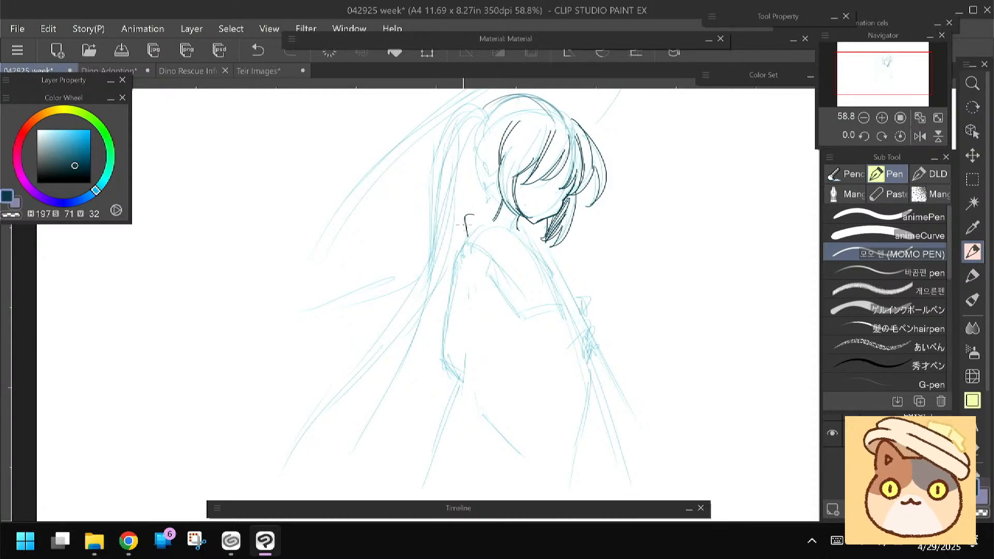
mouse_move(467, 236)
mouse_down()
mouse_move(492, 234)
mouse_move(515, 252)
mouse_up()
drag(466, 214, 536, 264)
drag(504, 228, 553, 298)
drag(538, 274, 559, 311)
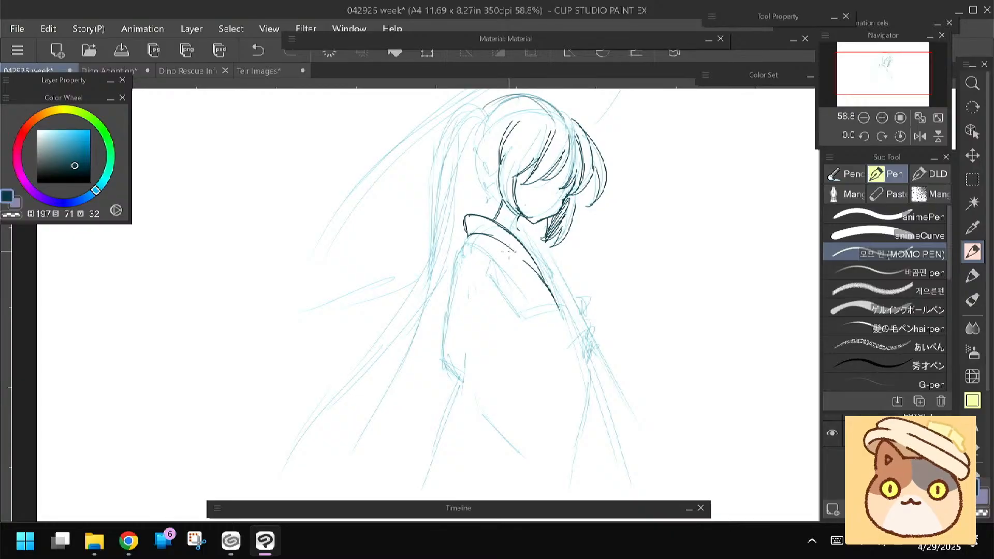
drag(474, 213, 543, 265)
drag(528, 244, 553, 285)
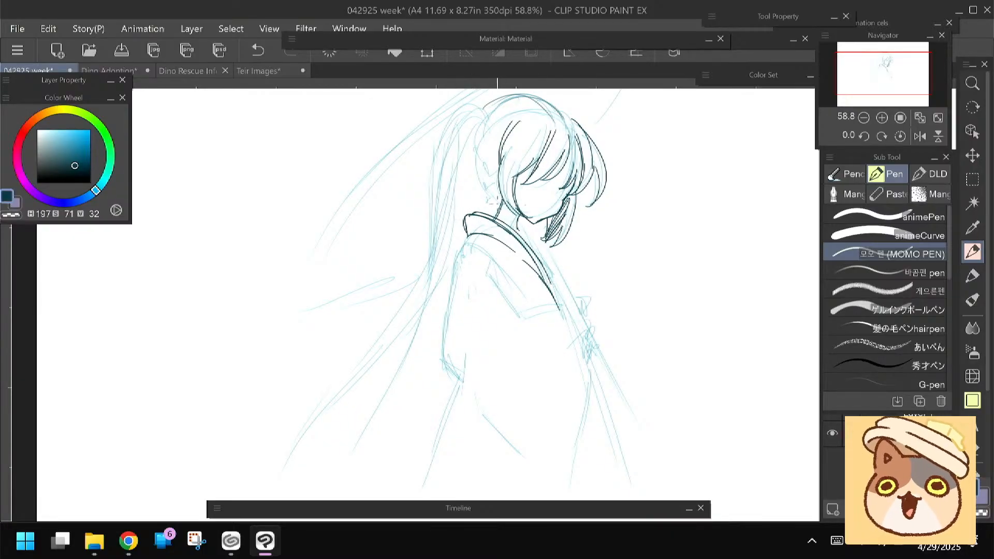
drag(520, 221, 538, 257)
mouse_move(519, 222)
mouse_down()
mouse_move(539, 235)
mouse_move(552, 269)
mouse_up()
Line the shoulder, the sleeve's inner fold and the back edge of the sleeve, redoing its lower corner
drag(439, 308, 442, 284)
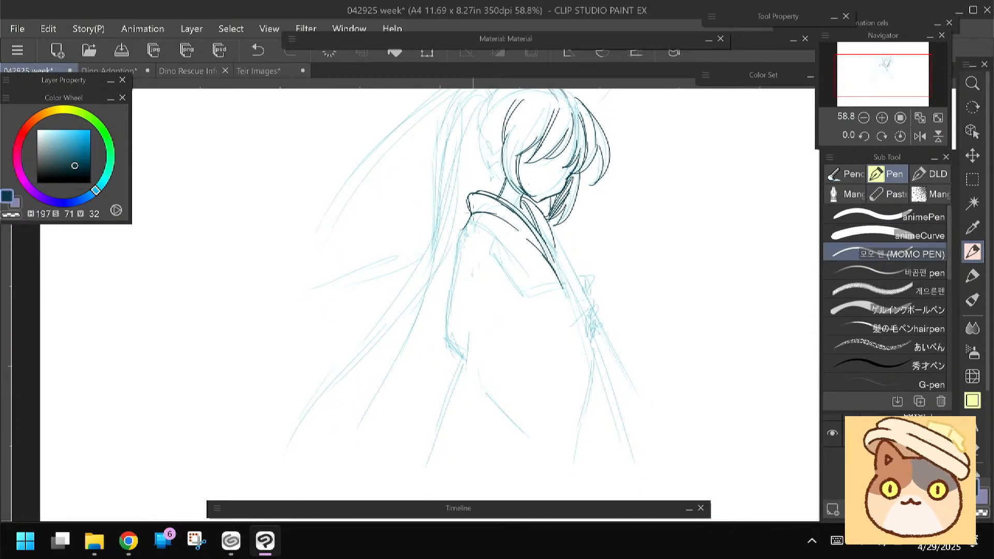
drag(459, 230, 444, 223)
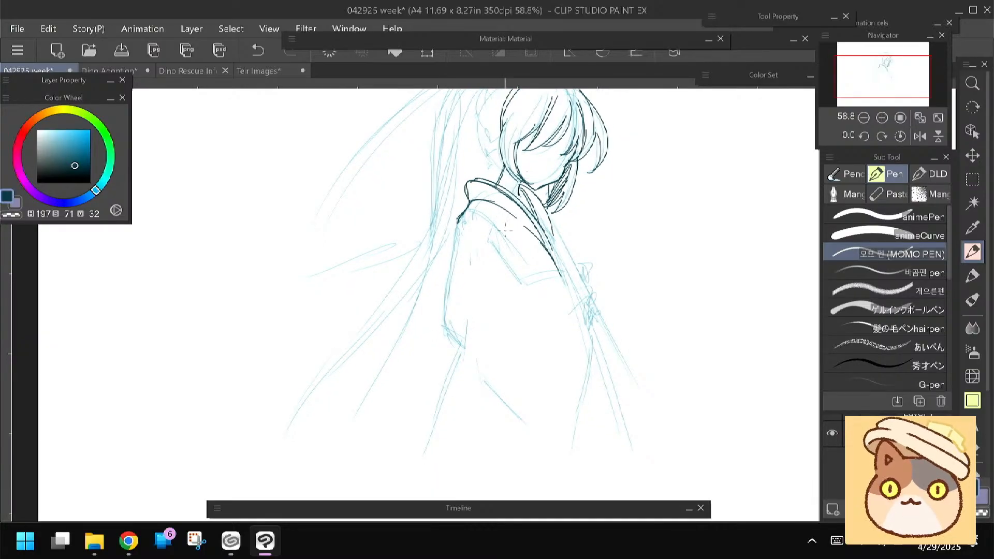
drag(492, 228, 520, 278)
mouse_move(458, 222)
mouse_down()
mouse_move(440, 332)
mouse_move(464, 350)
mouse_up()
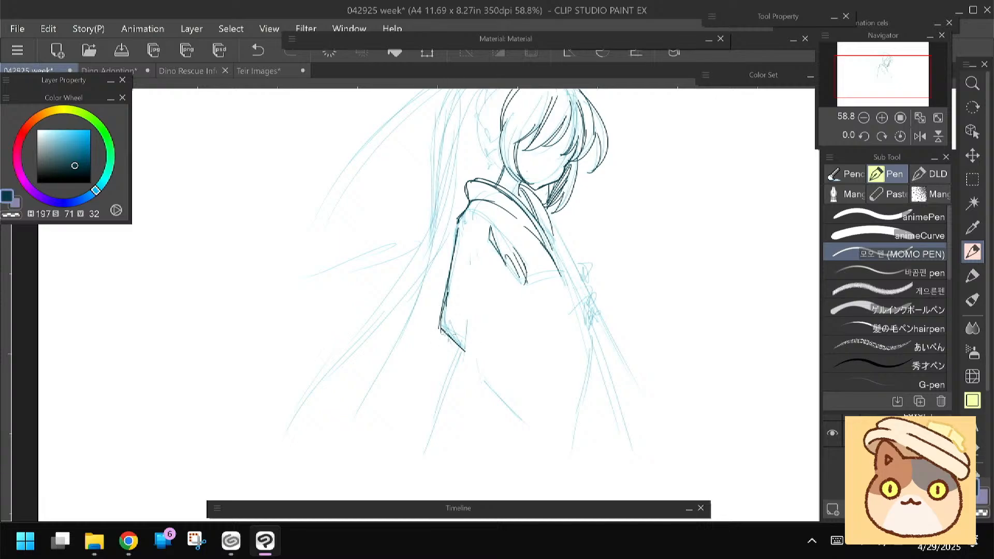
key(ctrl+z)
mouse_move(439, 326)
mouse_down()
mouse_move(450, 339)
mouse_move(434, 313)
mouse_move(462, 365)
mouse_up()
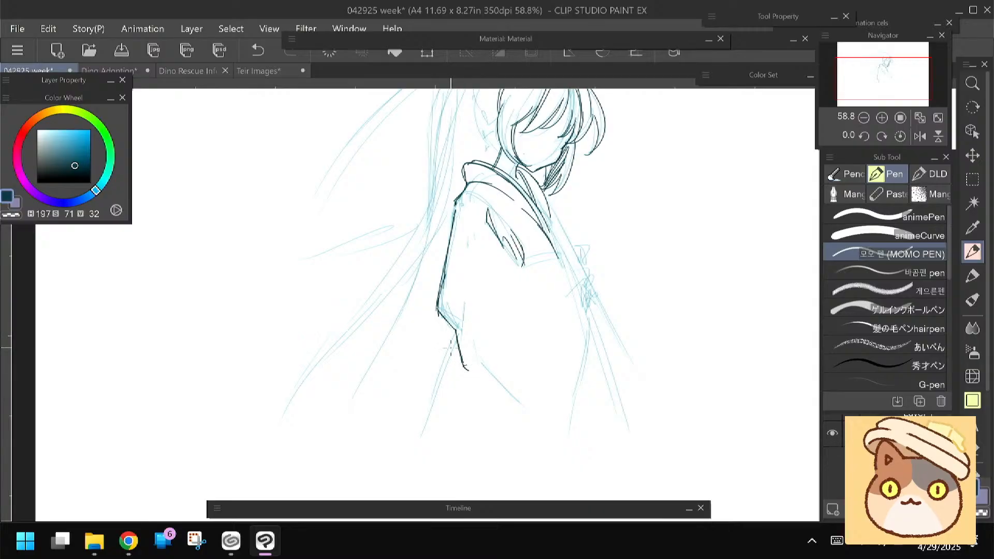
Line the sleeve's upper edge, its long curved front edge and the robe's straight lower back edge
drag(364, 294, 355, 340)
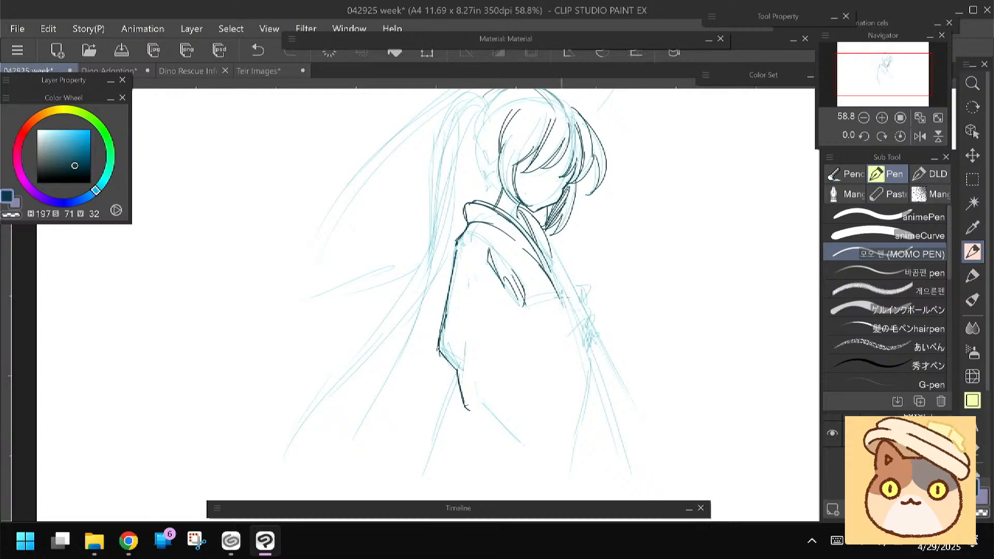
mouse_move(574, 312)
mouse_down()
mouse_move(571, 298)
mouse_move(520, 305)
mouse_up()
drag(444, 324, 436, 286)
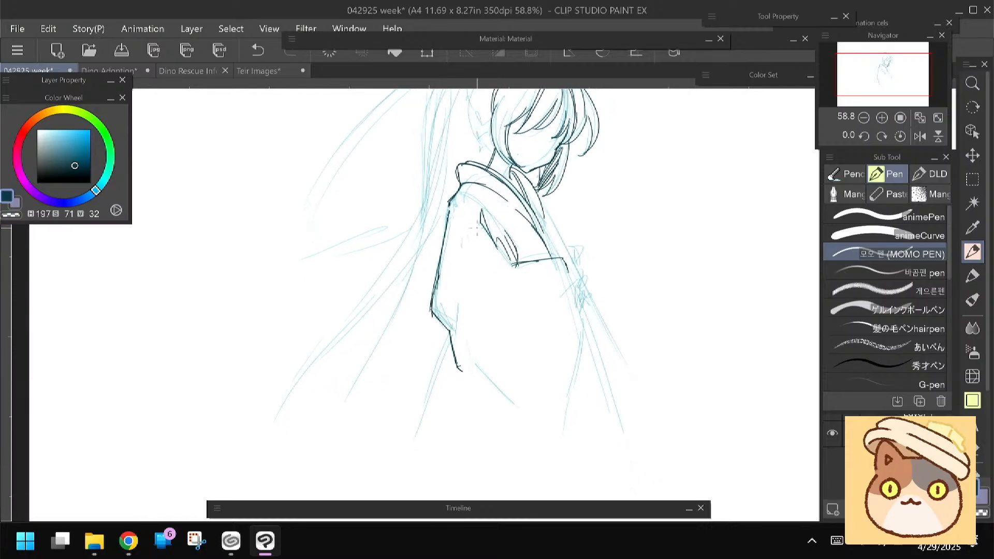
mouse_move(571, 275)
mouse_down()
mouse_move(577, 327)
mouse_move(577, 315)
mouse_move(550, 391)
mouse_move(538, 483)
mouse_up()
drag(459, 373, 458, 403)
Line the swept-back hair strands behind the side lock and reinforce the crown outline
mouse_move(397, 312)
mouse_down()
mouse_move(380, 355)
mouse_move(383, 399)
mouse_up()
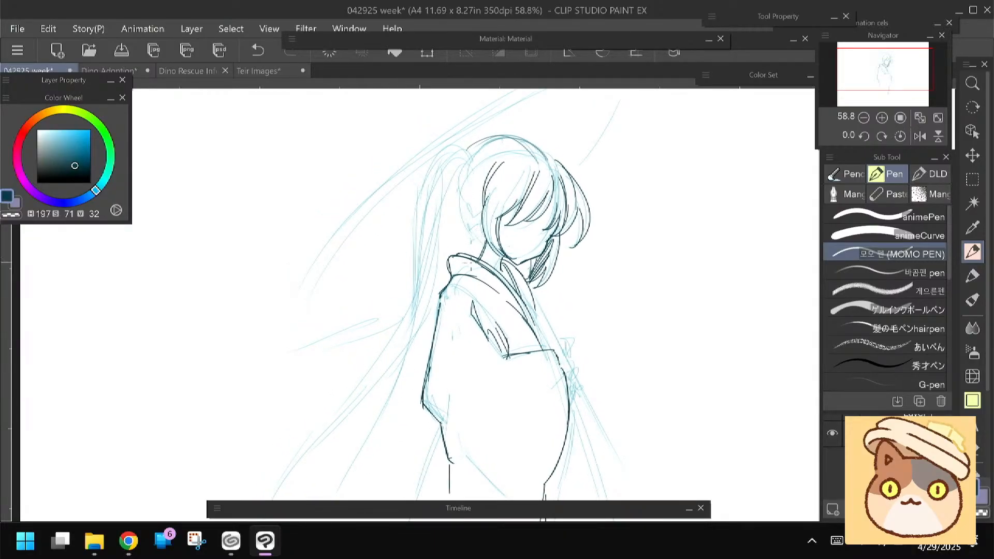
drag(466, 182, 471, 207)
mouse_move(463, 217)
mouse_down()
mouse_move(474, 238)
mouse_move(479, 231)
mouse_up()
drag(464, 199, 486, 241)
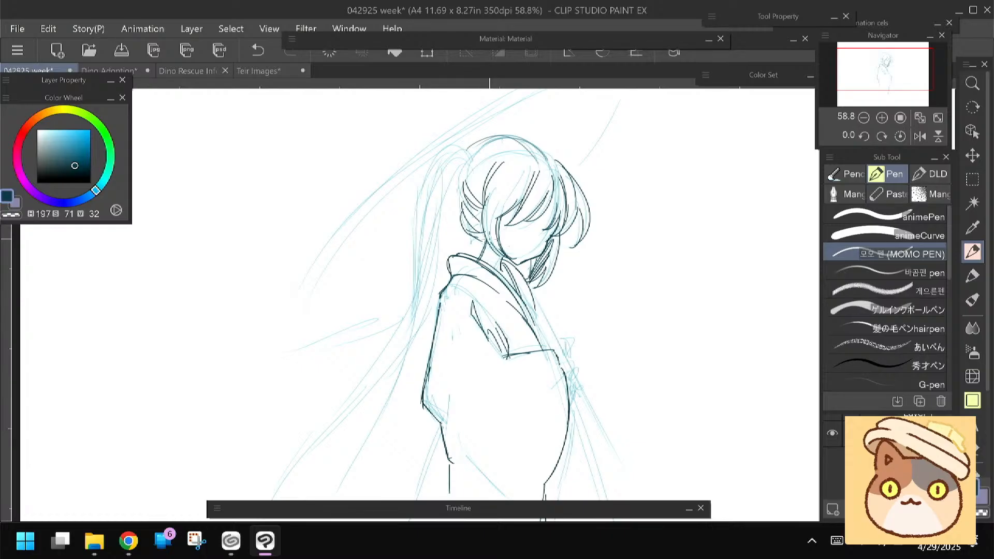
drag(477, 145, 523, 138)
Draw both eyes and a smiling mouth on the face
mouse_move(421, 238)
mouse_down()
mouse_move(433, 220)
mouse_move(433, 237)
mouse_up()
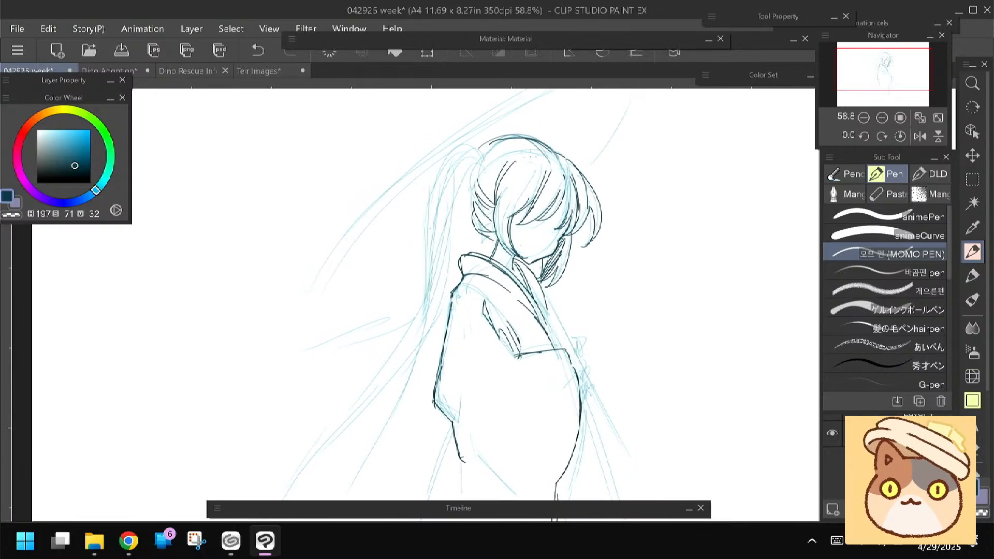
drag(524, 223, 534, 226)
mouse_move(508, 222)
mouse_down()
mouse_move(530, 224)
mouse_move(530, 238)
mouse_up()
drag(536, 225, 526, 238)
drag(517, 227, 517, 232)
drag(552, 240, 566, 233)
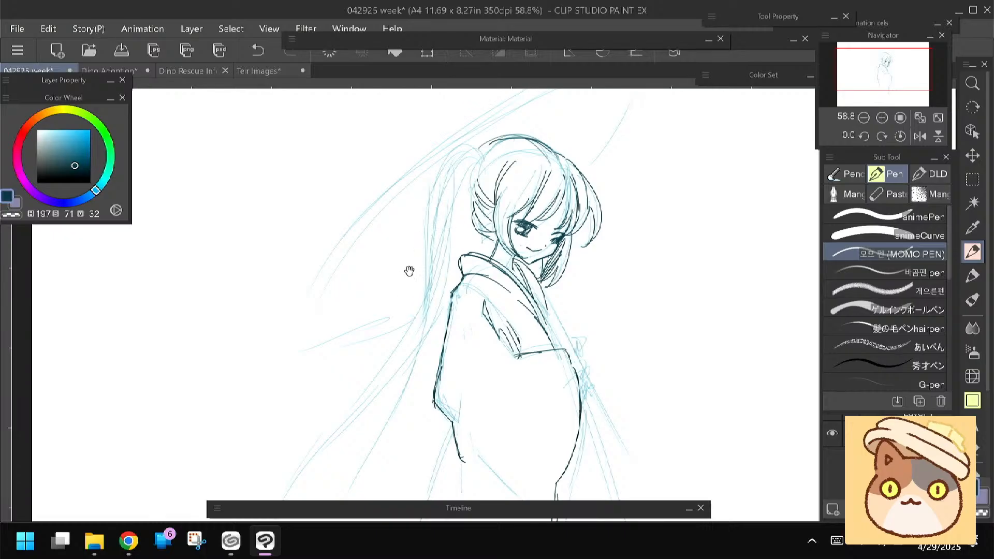
Select the eyes and mouth with the Lasso and adjust them with a transform
drag(408, 271, 411, 263)
key(m)
click(880, 199)
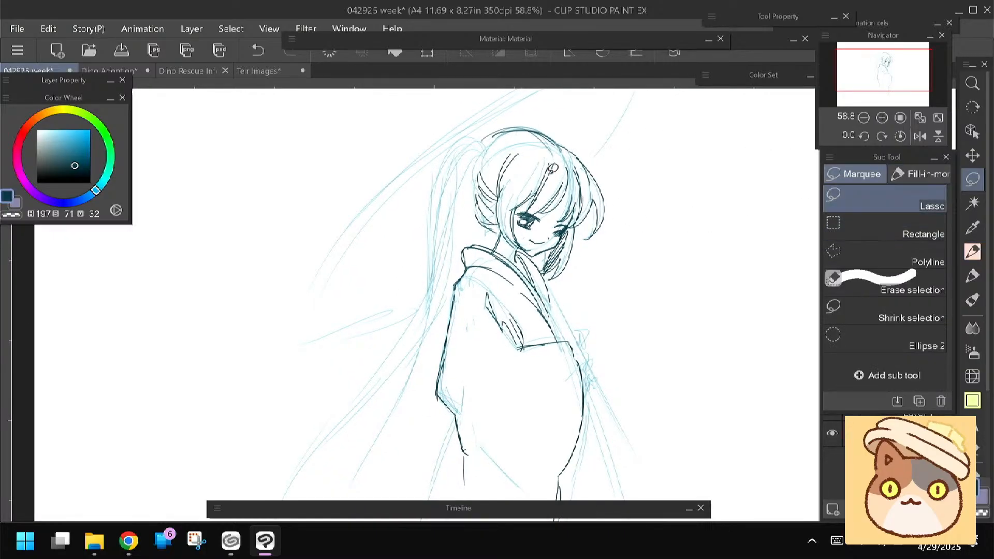
mouse_move(529, 236)
mouse_down()
mouse_move(555, 240)
mouse_move(567, 225)
mouse_move(536, 208)
mouse_move(515, 222)
mouse_up()
click(504, 272)
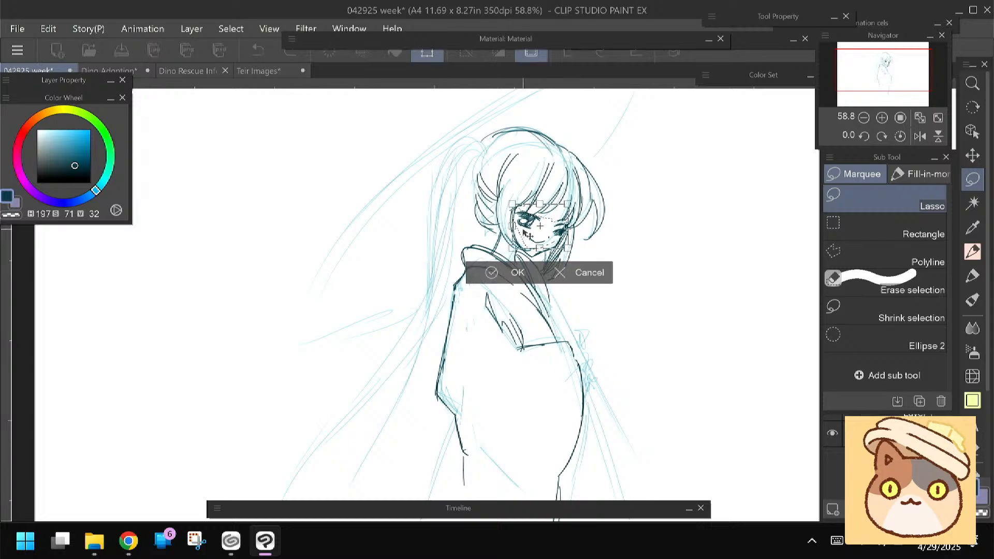
click(505, 271)
Erase the mouth with the Vector eraser and redraw it as a smaller smile with the MOMO PEN
key(e)
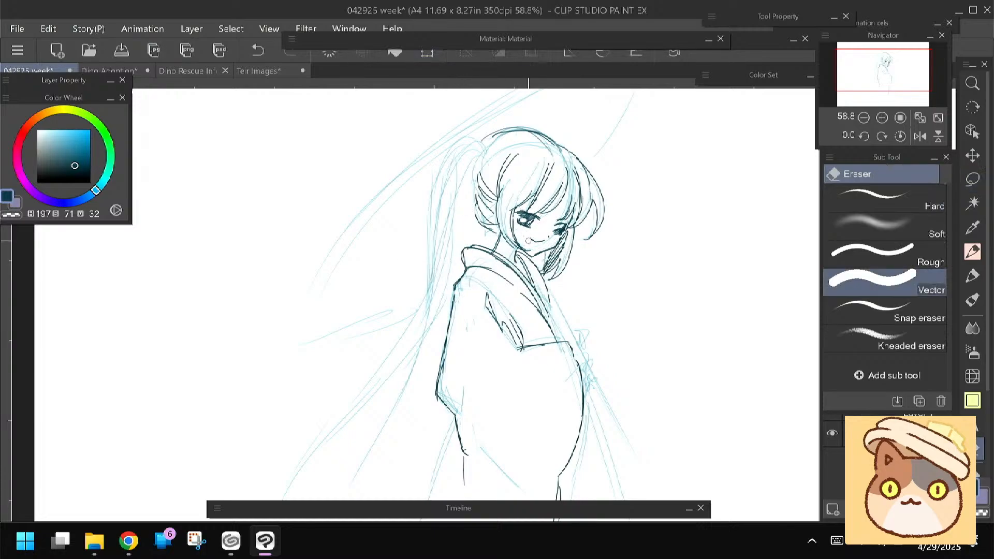
click(973, 252)
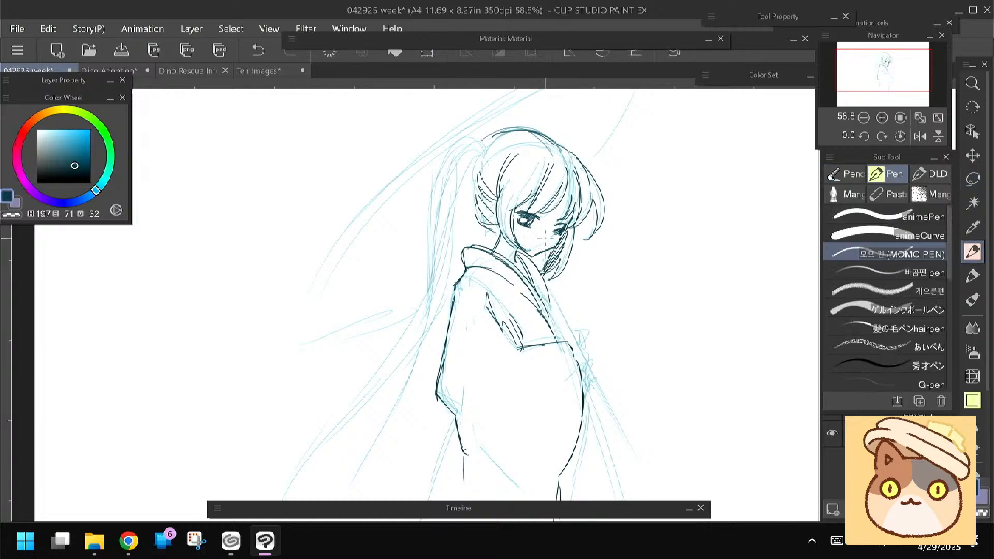
drag(532, 239, 544, 240)
Line a petaled flower ornament at the base of the ponytail
drag(418, 246, 422, 251)
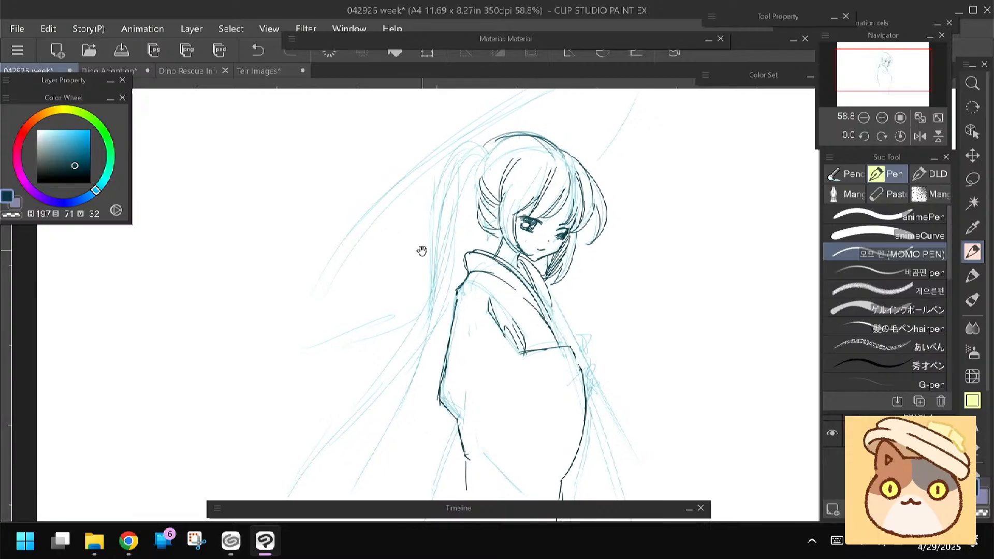
mouse_move(490, 154)
mouse_down()
mouse_move(495, 134)
mouse_move(483, 129)
mouse_move(498, 153)
mouse_move(515, 155)
mouse_move(496, 167)
mouse_up()
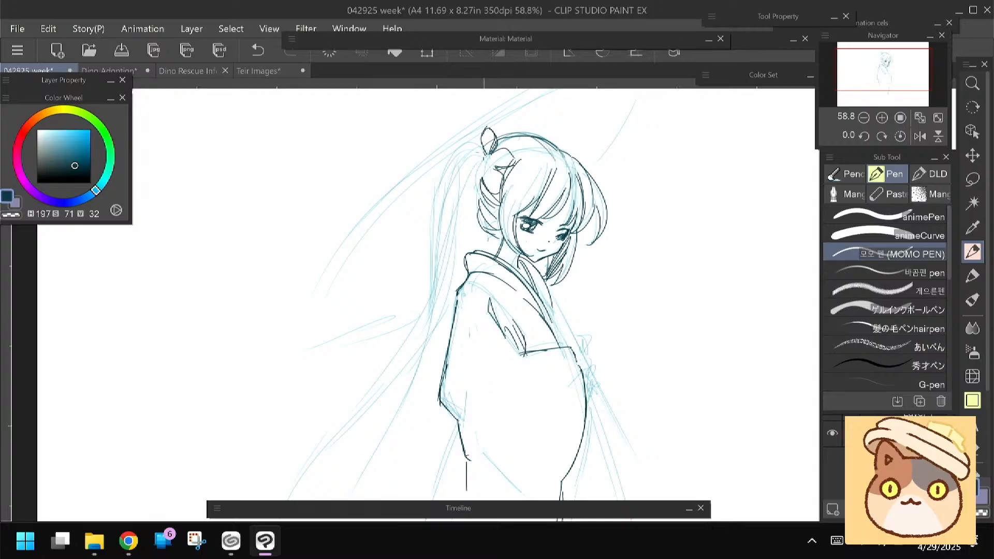
mouse_move(469, 166)
mouse_down()
mouse_move(477, 192)
mouse_move(458, 180)
mouse_up()
Line the ponytail's upper strands falling from the flower ornament and trailing behind the back
drag(390, 215, 416, 174)
mouse_move(484, 121)
mouse_down()
mouse_move(462, 125)
mouse_move(446, 245)
mouse_up()
drag(478, 160, 458, 266)
drag(474, 182, 447, 299)
drag(449, 163, 444, 293)
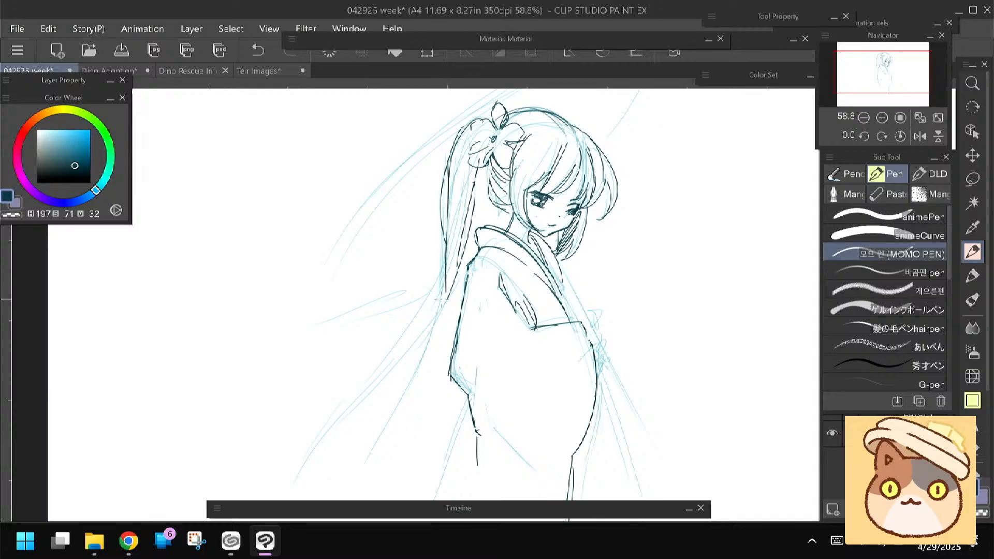
mouse_move(475, 167)
mouse_down()
mouse_move(445, 298)
mouse_move(422, 258)
mouse_up()
drag(471, 228, 403, 365)
drag(433, 284, 373, 317)
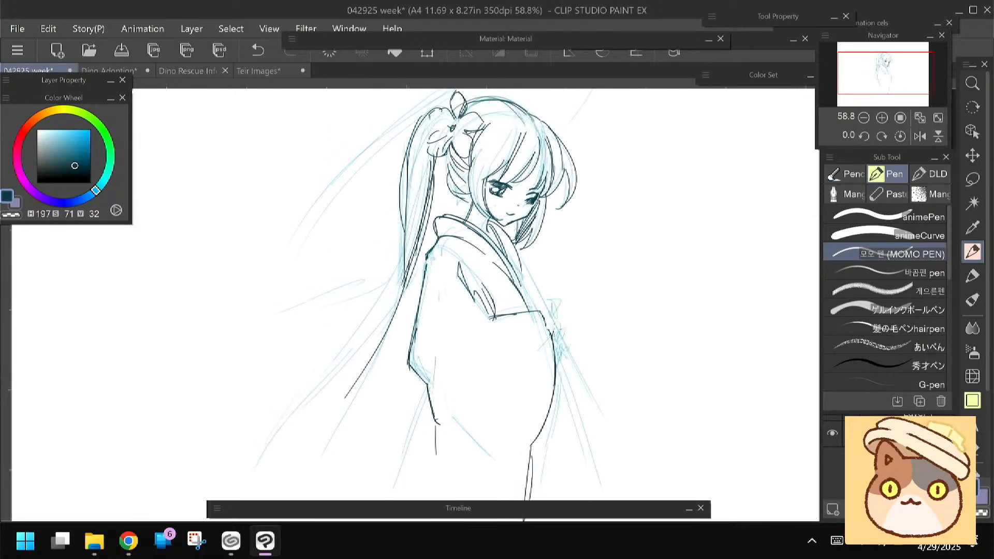
Line the small detail protruding from the front edge of the sleeve
mouse_move(554, 337)
mouse_down()
mouse_move(578, 348)
mouse_move(564, 364)
mouse_up()
drag(317, 290, 327, 297)
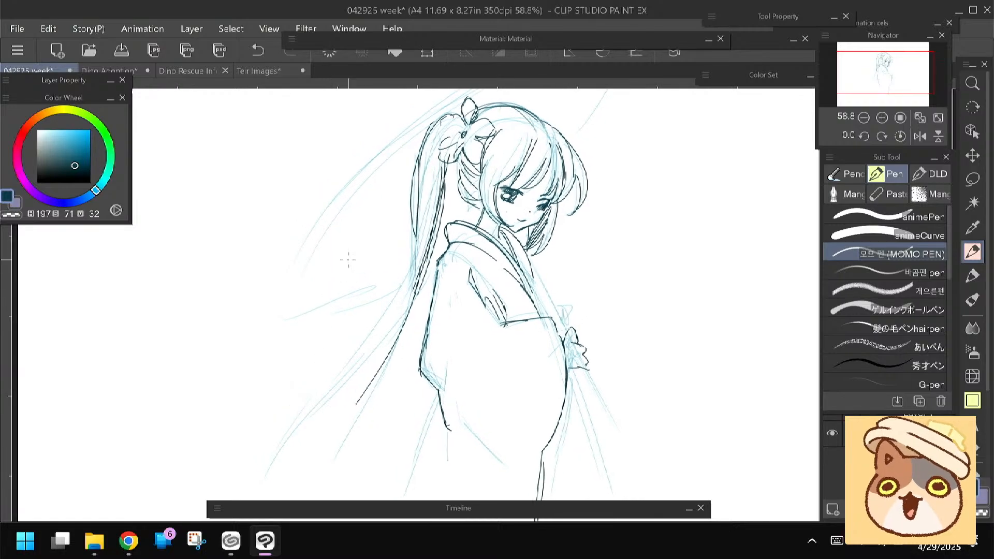
scroll(347, 260, down, 4)
drag(347, 260, 351, 254)
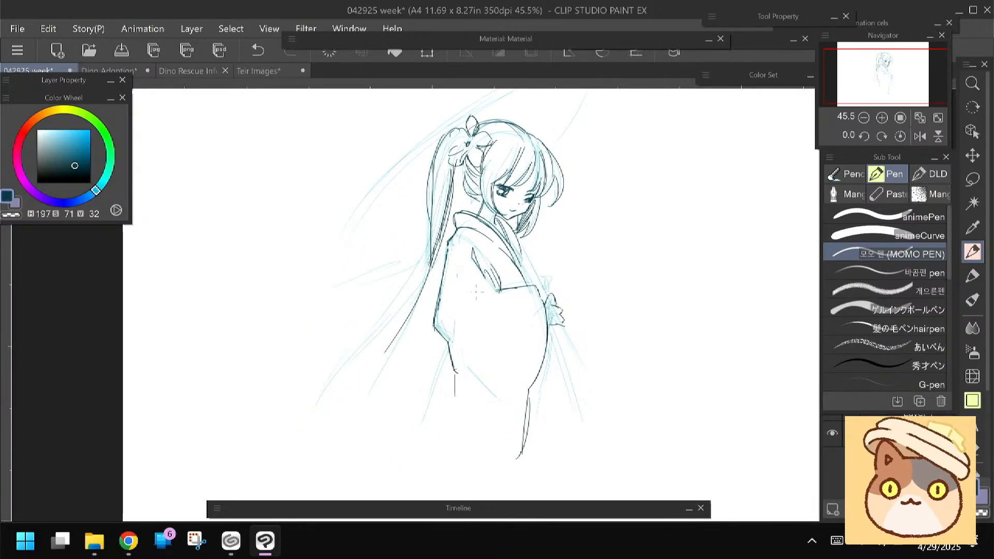
Line the flowing ponytail ends and extend the robe's lower back and front lines
drag(389, 289, 401, 278)
mouse_move(445, 235)
mouse_down()
mouse_move(400, 332)
mouse_move(339, 403)
mouse_up()
mouse_move(437, 271)
mouse_down()
mouse_move(362, 412)
mouse_move(357, 368)
mouse_move(349, 370)
mouse_up()
drag(457, 337, 427, 429)
drag(545, 375, 528, 467)
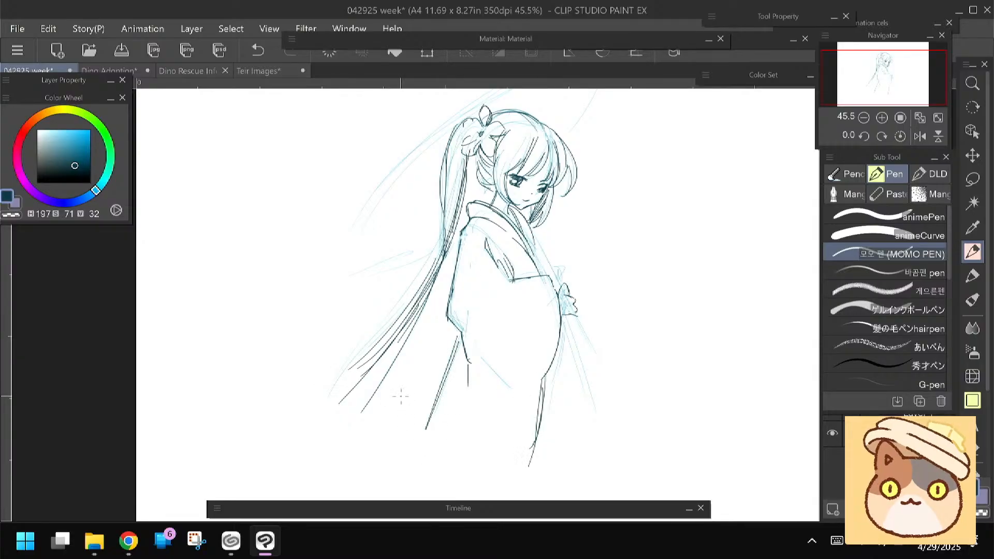
Flip the canvas view horizontally and line the umbrella canopy's curved outer rim and lower edges behind the head
drag(380, 288, 355, 332)
click(916, 140)
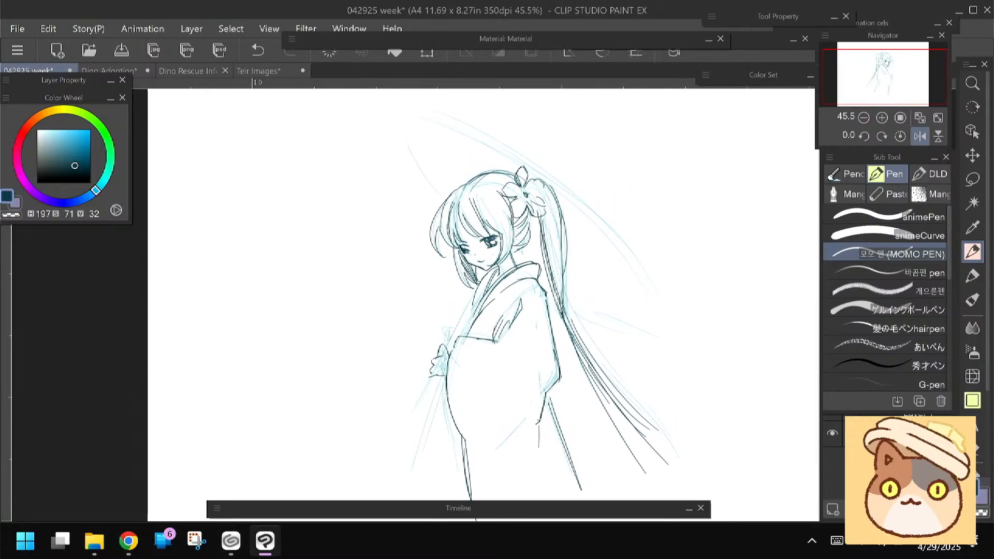
mouse_move(419, 113)
mouse_down()
mouse_move(473, 130)
mouse_move(541, 173)
mouse_move(612, 245)
mouse_move(626, 325)
mouse_up()
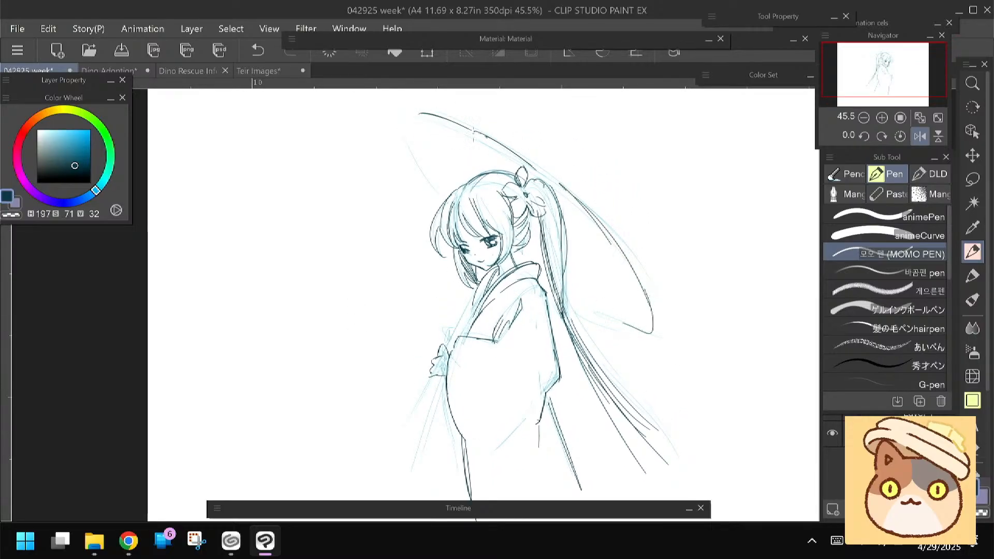
mouse_move(437, 114)
mouse_down()
mouse_move(521, 152)
mouse_move(651, 323)
mouse_up()
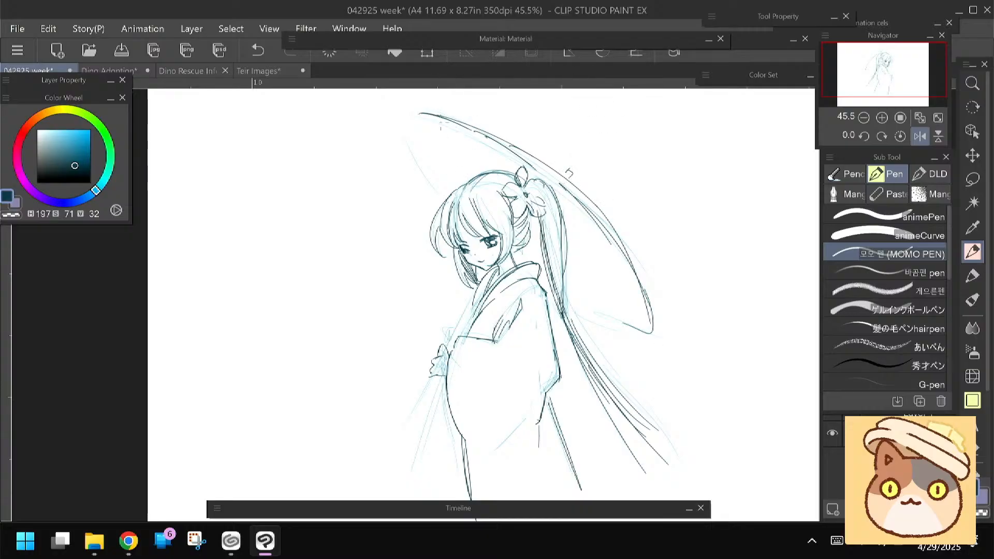
drag(408, 120, 420, 157)
drag(422, 159, 436, 193)
drag(642, 328, 569, 302)
Draw the umbrella's rib lines on the canopy on both sides of the head
drag(588, 269, 599, 317)
drag(573, 210, 602, 312)
drag(570, 213, 572, 300)
drag(423, 156, 510, 166)
drag(433, 191, 474, 187)
Line the lower robe's flared front and back edges and its curved hem
mouse_move(367, 325)
mouse_down()
mouse_move(388, 226)
mouse_move(421, 207)
mouse_up()
drag(471, 312, 433, 407)
mouse_move(586, 300)
mouse_down()
mouse_move(642, 416)
mouse_move(608, 457)
mouse_up()
drag(610, 444, 591, 453)
Scale the whole figure down with Transform and move it toward the page edge behind her back
mouse_move(417, 263)
mouse_down()
mouse_move(383, 295)
mouse_move(386, 318)
mouse_move(403, 333)
mouse_up()
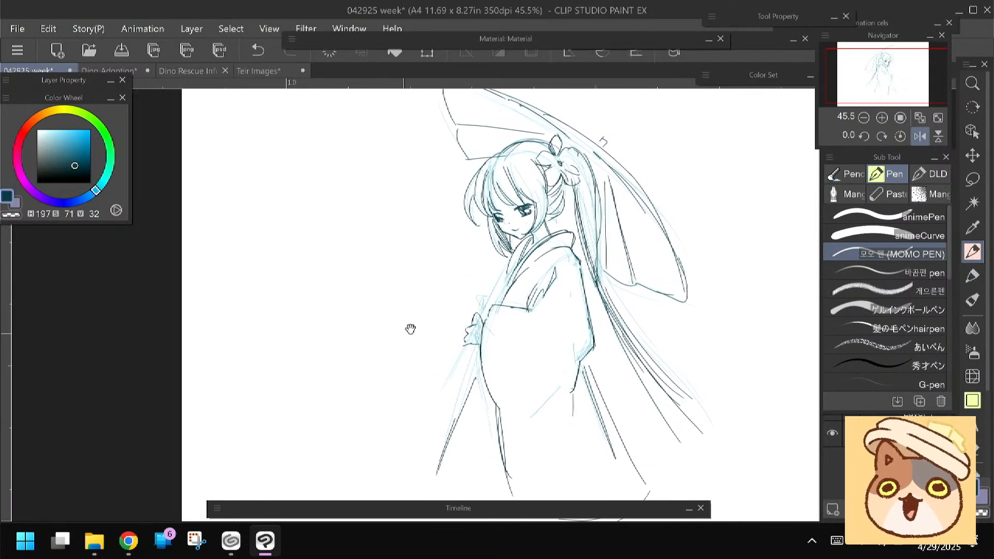
key(ctrl+t)
drag(428, 301, 492, 320)
drag(541, 385, 546, 383)
key(Return)
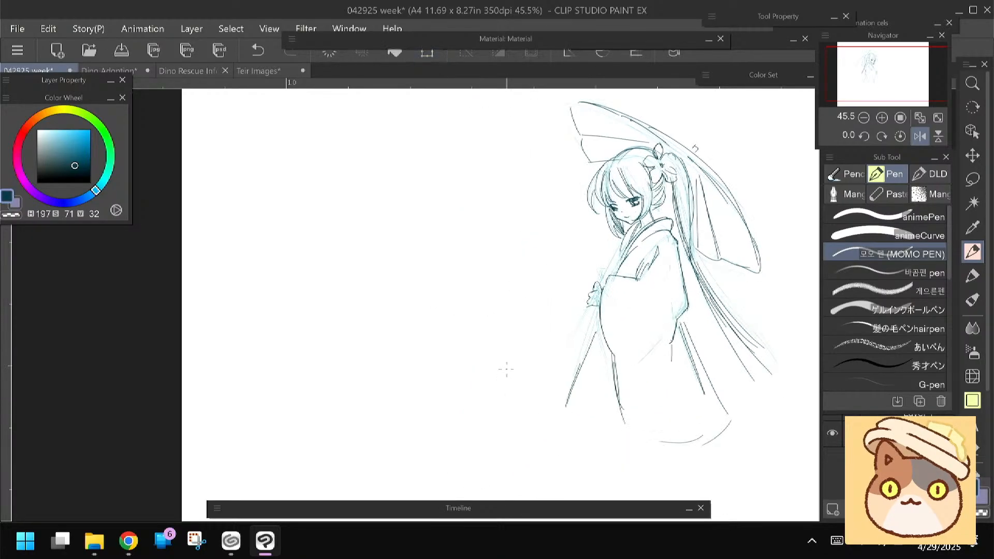
Flip the canvas view back horizontally to work on the blank area in front of the kimono figure
click(920, 137)
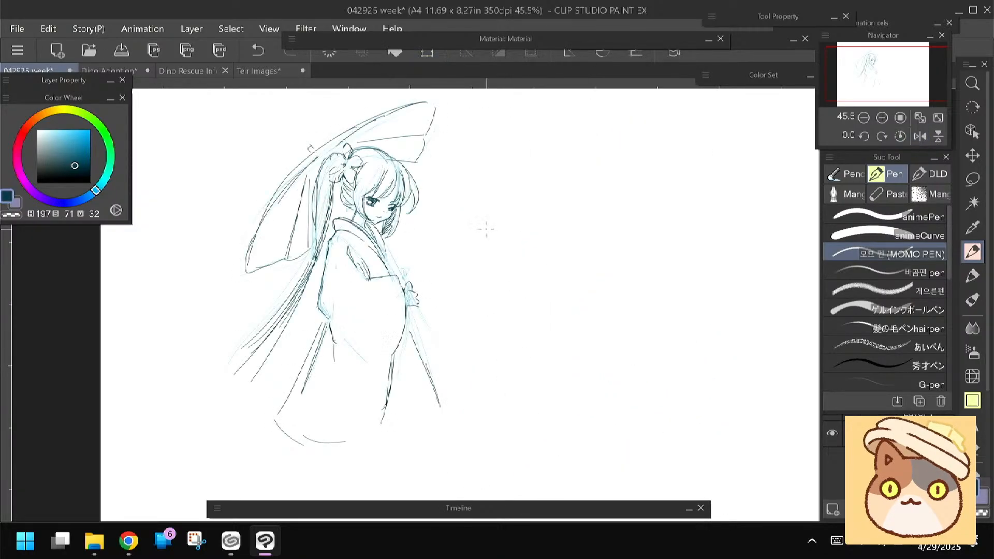
scroll(485, 229, up, 3)
drag(485, 228, 463, 255)
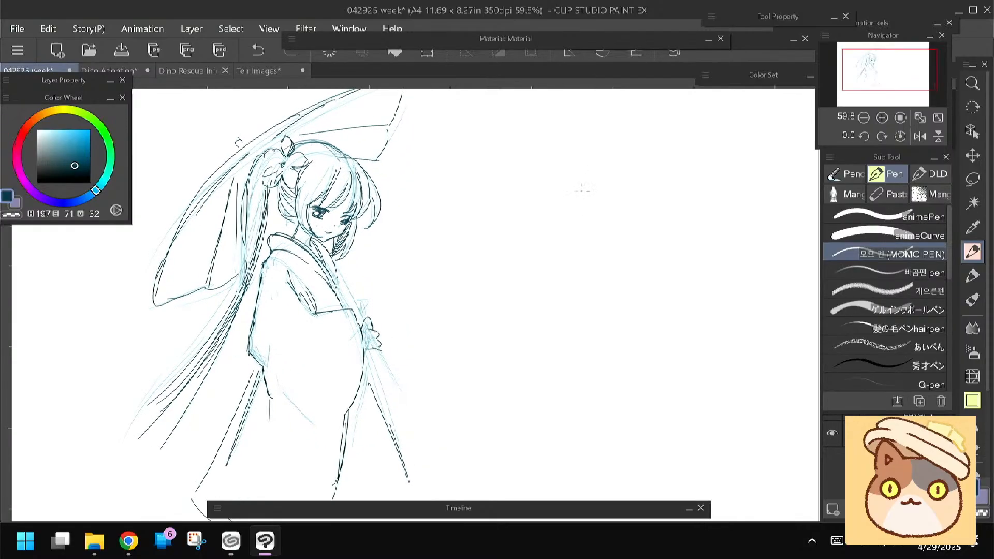
Sketch a light blue head outline with a pointed chin in the blank area in front of the kimono figure
click(52, 141)
mouse_move(523, 225)
mouse_down()
mouse_move(583, 174)
mouse_move(645, 243)
mouse_up()
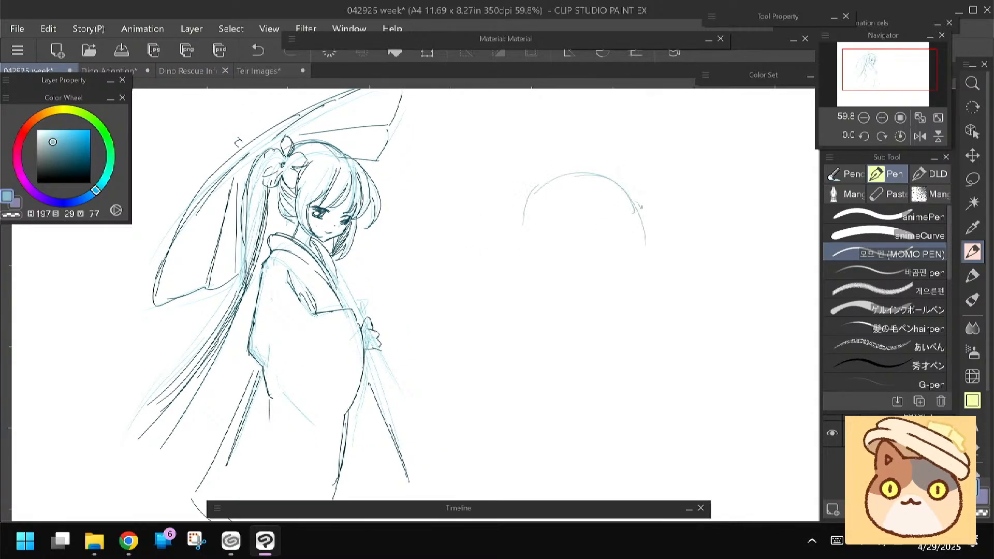
drag(523, 214, 529, 293)
drag(634, 201, 621, 305)
drag(448, 213, 396, 181)
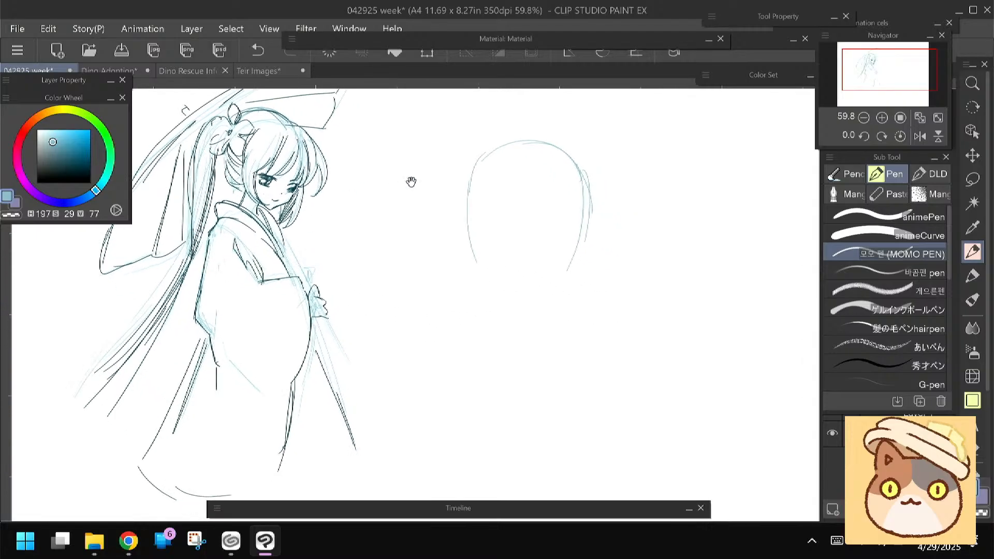
drag(583, 167, 569, 272)
drag(584, 227, 565, 274)
drag(472, 177, 475, 239)
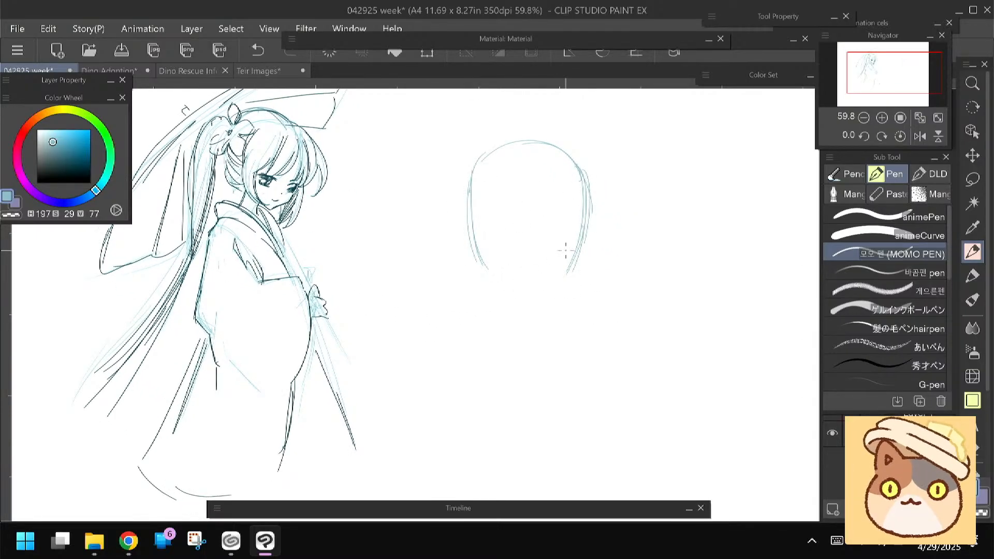
mouse_move(571, 270)
mouse_down()
mouse_move(528, 294)
mouse_move(482, 264)
mouse_up()
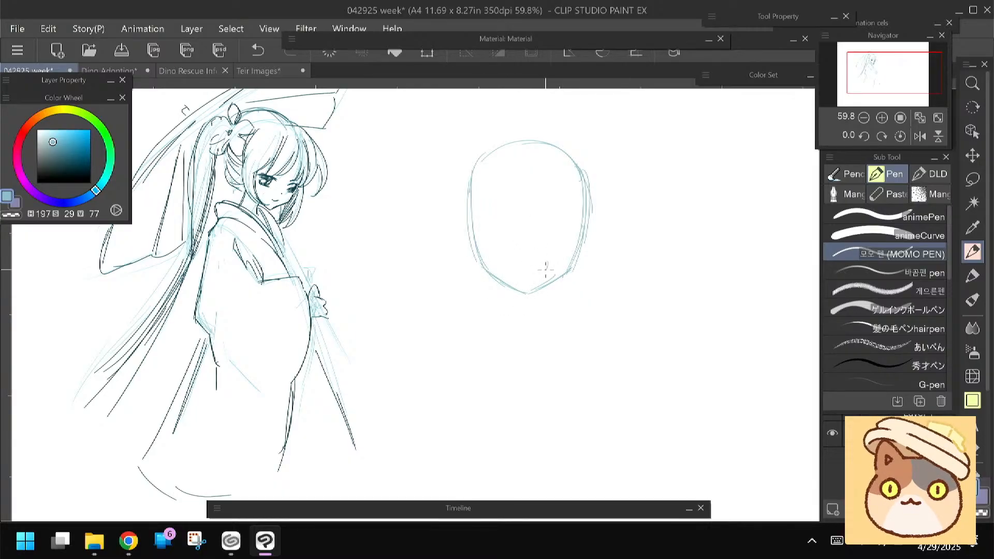
Sketch a rough mouth on the blue head and two neck lines below the chin
mouse_move(547, 266)
mouse_down()
mouse_move(511, 254)
mouse_move(525, 257)
mouse_move(504, 265)
mouse_move(532, 268)
mouse_up()
scroll(459, 225, up, 1)
mouse_move(536, 304)
mouse_down()
mouse_move(536, 341)
mouse_move(528, 362)
mouse_up()
mouse_move(575, 313)
mouse_down()
mouse_move(593, 364)
mouse_move(567, 323)
mouse_up()
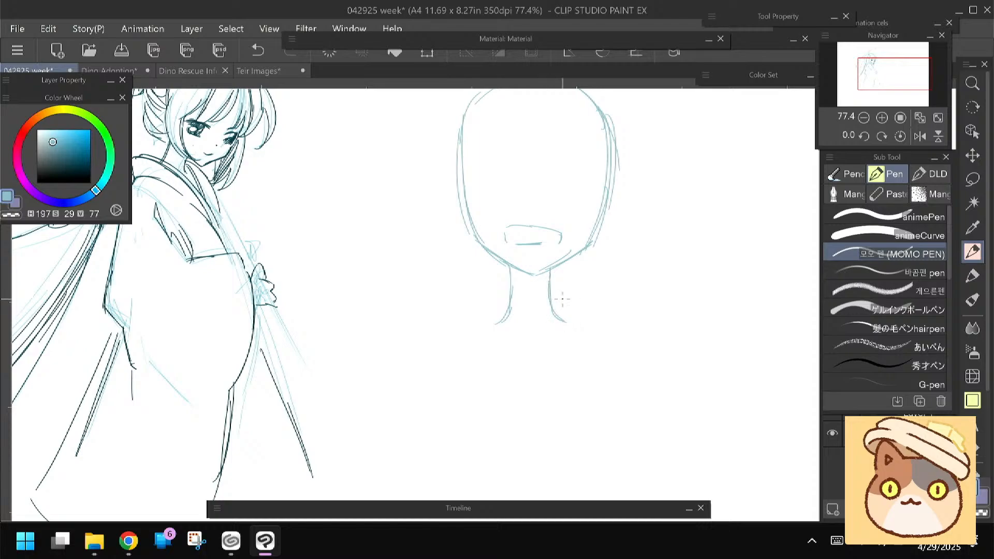
Sketch a high band collar around the blue neck, clean up overlapping lines and begin both shoulder slopes
mouse_move(497, 295)
mouse_down()
mouse_move(561, 298)
mouse_move(564, 316)
mouse_move(495, 312)
mouse_move(510, 299)
mouse_move(550, 306)
mouse_move(519, 288)
mouse_move(562, 297)
mouse_move(500, 292)
mouse_move(497, 314)
mouse_up()
key(e)
key(p)
drag(562, 312, 505, 315)
mouse_move(503, 224)
mouse_down()
mouse_move(510, 277)
mouse_move(529, 294)
mouse_move(555, 284)
mouse_move(561, 296)
mouse_move(528, 286)
mouse_move(511, 294)
mouse_move(564, 296)
mouse_up()
key(e)
key(p)
scroll(451, 309, down, 2)
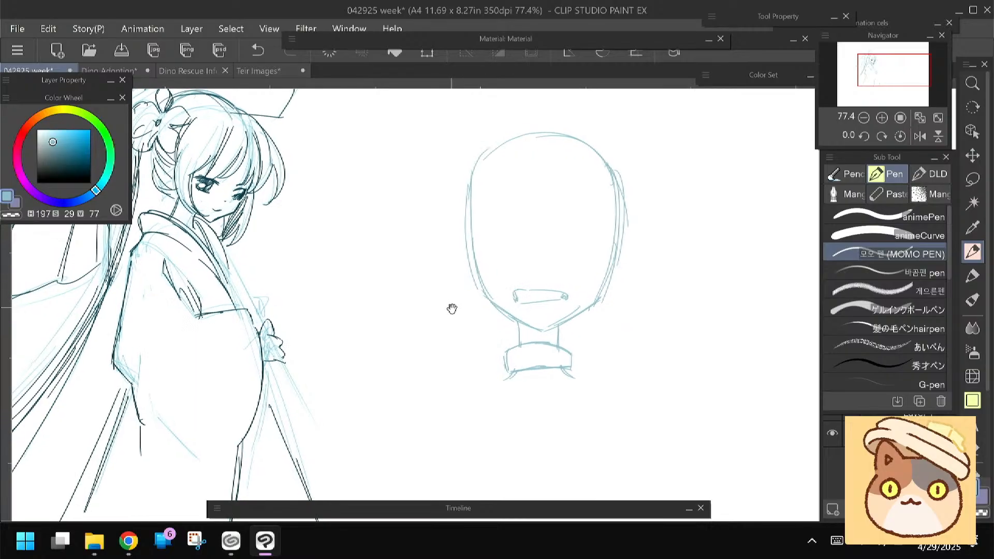
mouse_move(544, 329)
mouse_down()
mouse_move(504, 339)
mouse_move(544, 330)
mouse_move(569, 336)
mouse_up()
drag(508, 351, 499, 360)
drag(567, 344, 593, 362)
drag(503, 359, 489, 367)
Sketch a small nose above the mouth and erase the light blue head sketch
scroll(432, 326, up, 4)
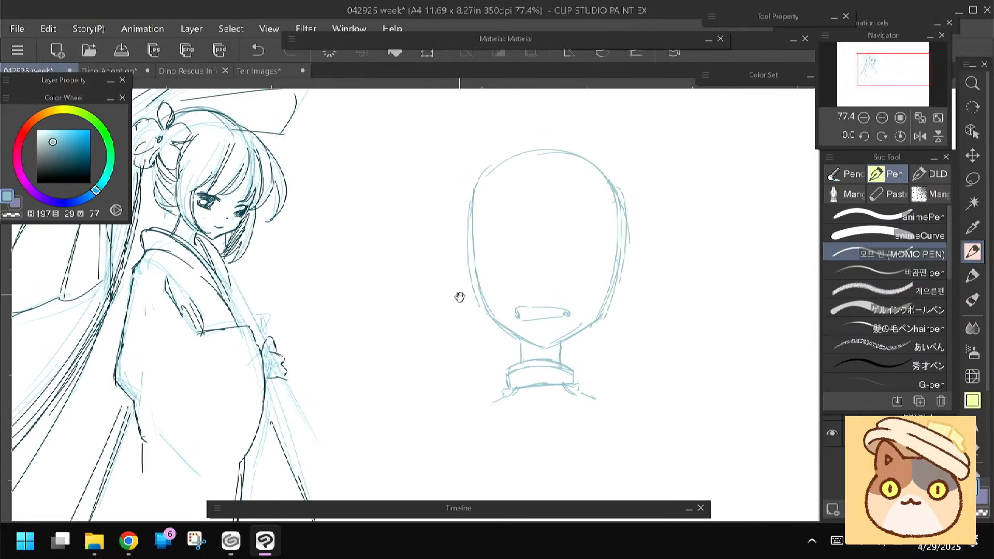
drag(547, 280, 549, 287)
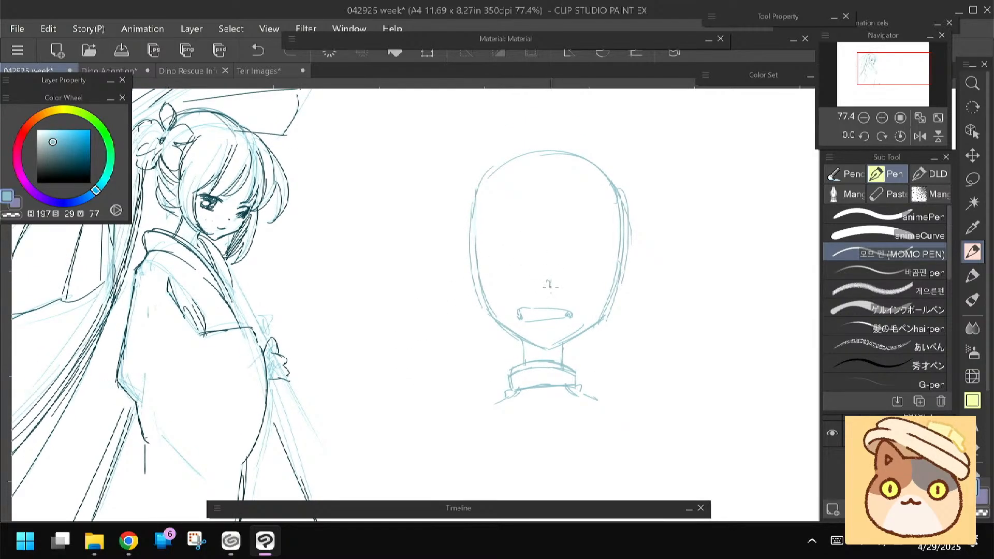
drag(548, 274, 548, 285)
key(e)
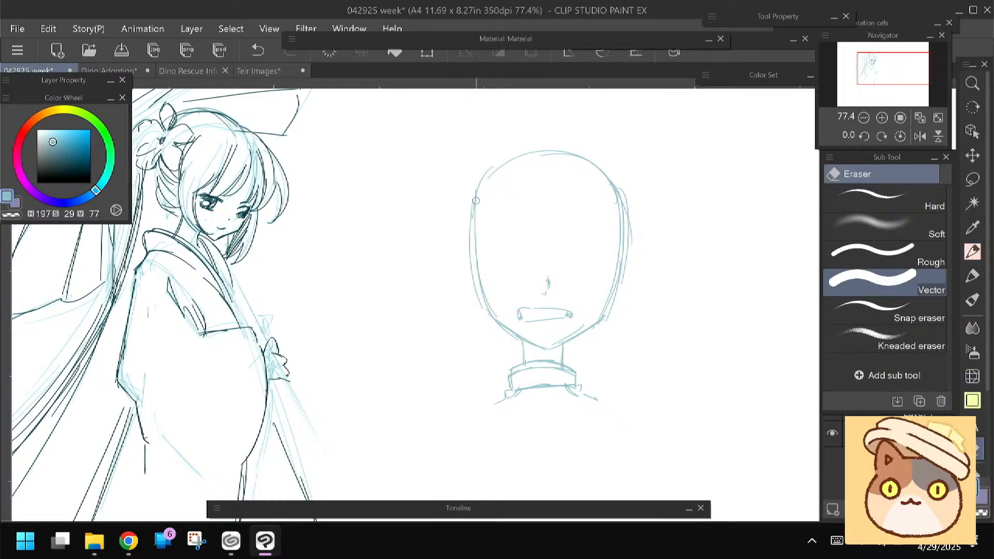
mouse_move(476, 217)
mouse_down()
mouse_move(491, 150)
mouse_move(525, 402)
mouse_move(614, 186)
mouse_move(551, 342)
mouse_up()
key(p)
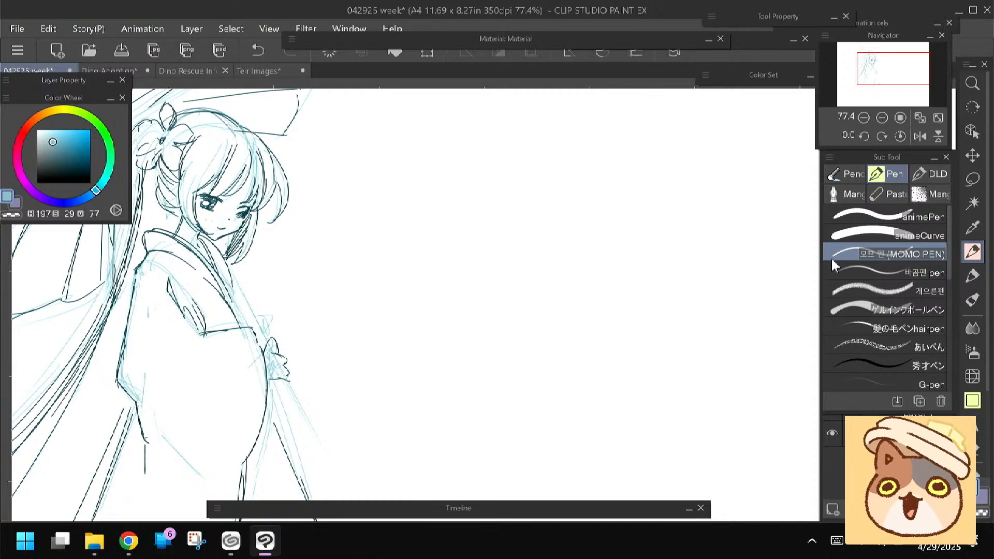
Set the drawing colour to a light orange with hue 28, saturation 39 and value 87
scroll(438, 288, down, 3)
drag(438, 288, 410, 263)
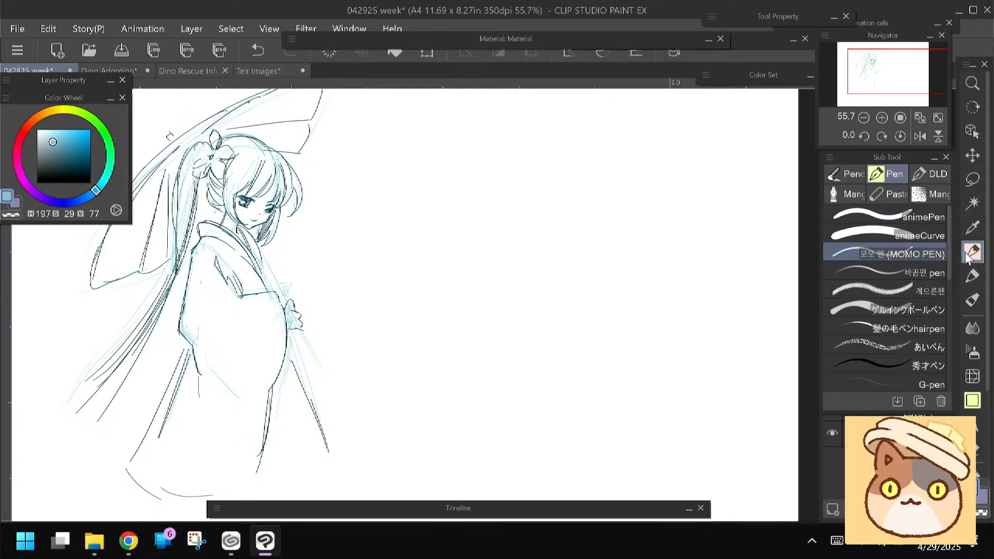
click(39, 117)
click(58, 137)
drag(594, 187, 589, 229)
key(ctrl+z)
scroll(441, 218, up, 1)
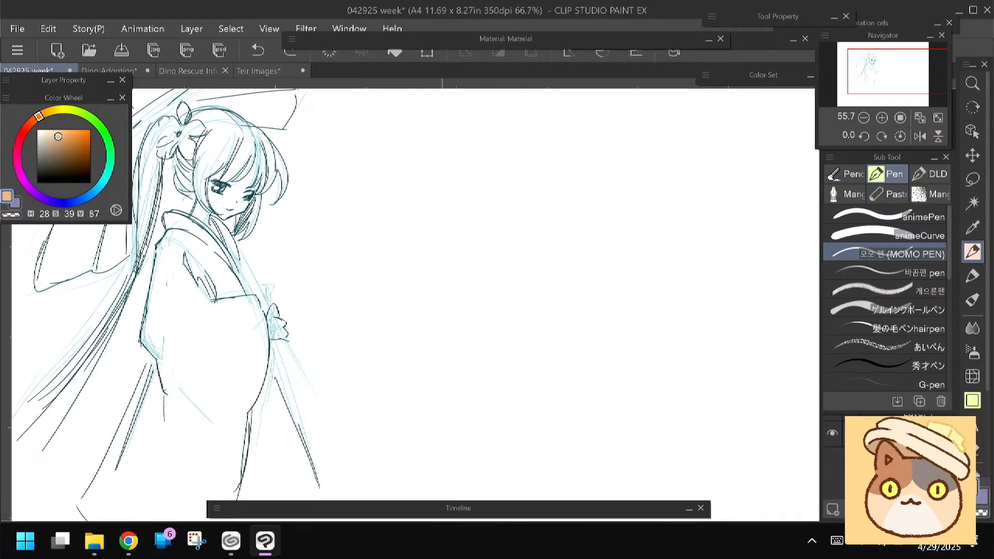
mouse_move(355, 328)
mouse_down()
mouse_move(371, 324)
mouse_move(371, 350)
mouse_move(368, 336)
mouse_up()
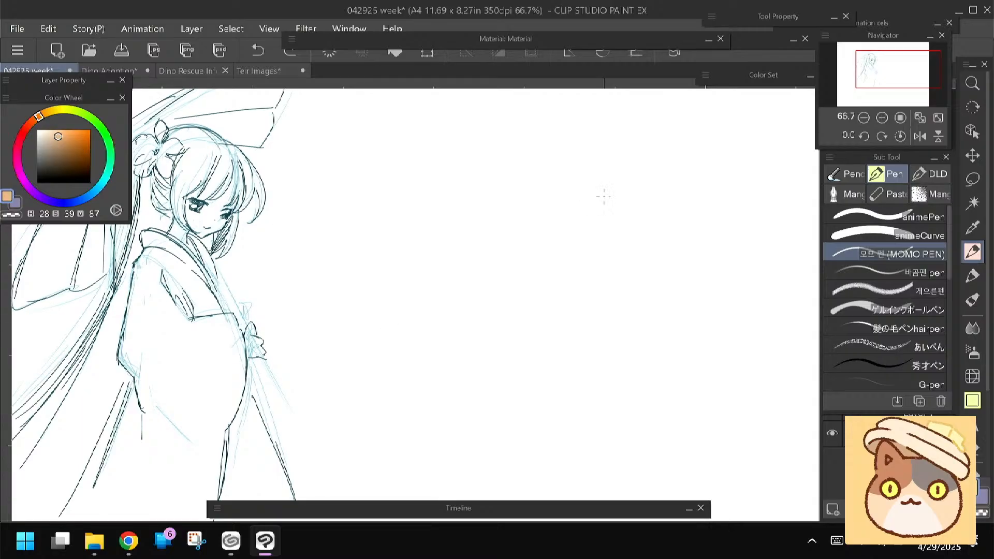
drag(585, 149, 597, 166)
drag(529, 155, 524, 175)
drag(569, 139, 599, 185)
key(ctrl+z)
key(ctrl+z)
Sketch a light orange head with a pointed chin and eye guideline using an oil paint brush, and redraw its side edge
key(b)
drag(566, 136, 583, 146)
drag(512, 165, 524, 229)
drag(598, 181, 566, 250)
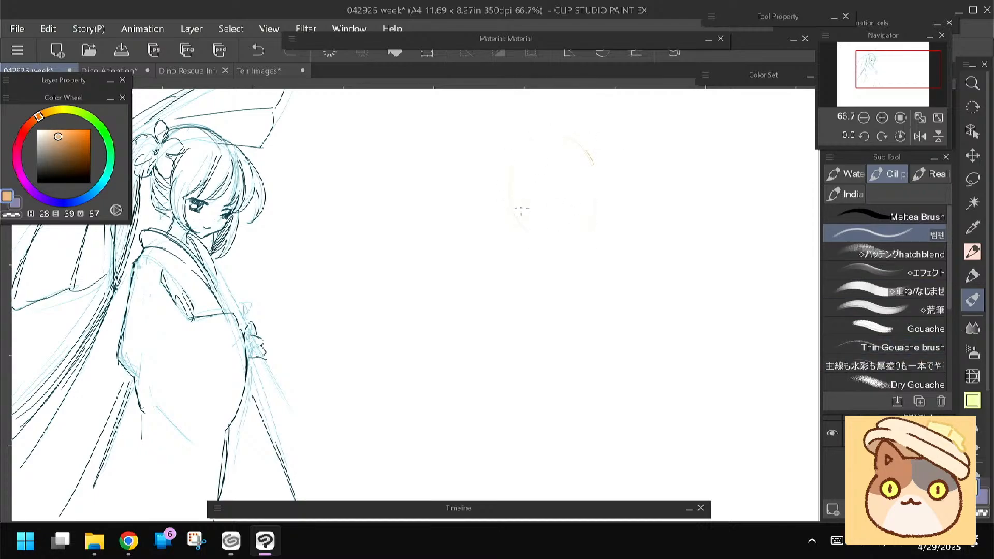
mouse_move(542, 138)
mouse_down()
mouse_move(591, 151)
mouse_move(597, 213)
mouse_up()
mouse_move(594, 224)
mouse_down()
mouse_move(598, 203)
mouse_move(584, 255)
mouse_move(590, 246)
mouse_move(568, 264)
mouse_up()
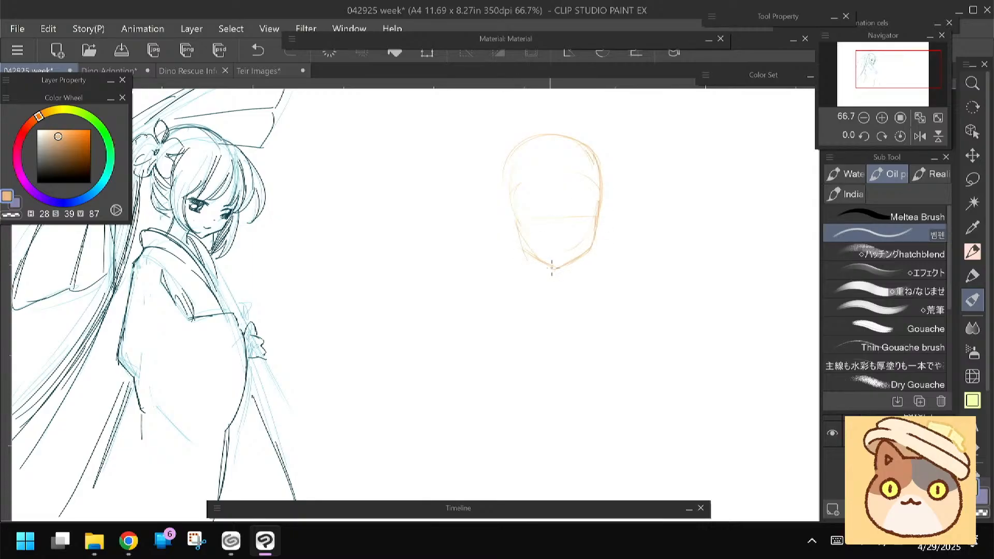
key(e)
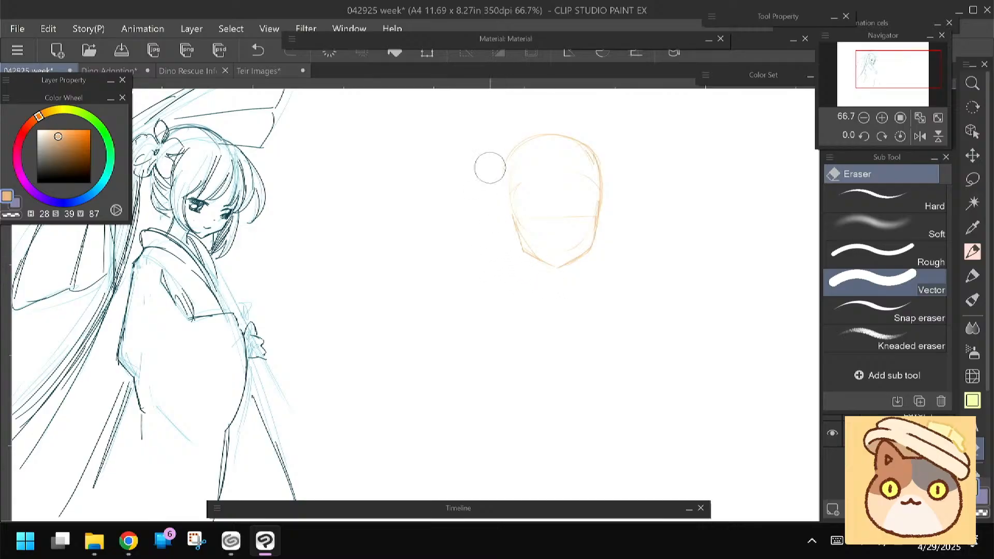
key(b)
drag(503, 155, 510, 217)
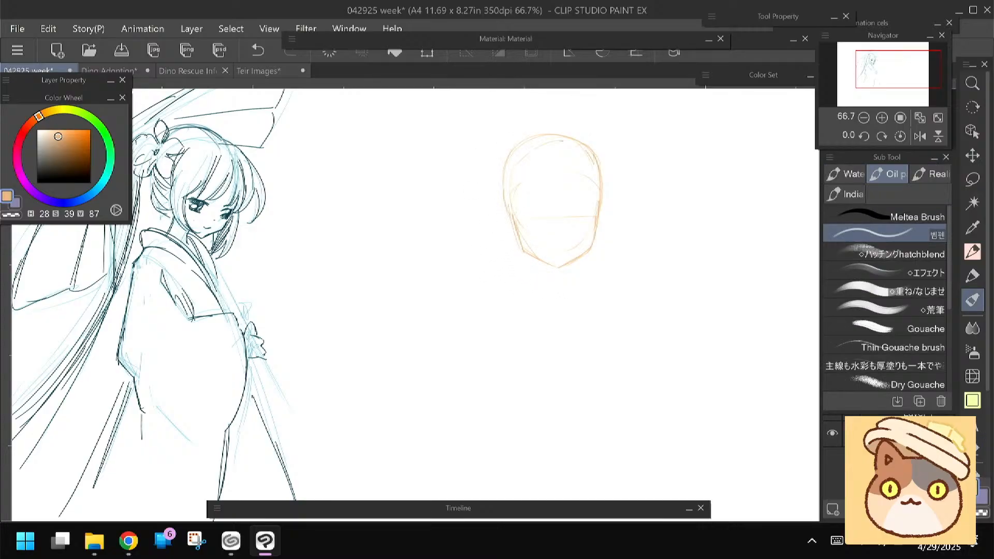
Sketch the neck below the orange head and extend shoulder lines out to both sides
drag(467, 253, 472, 228)
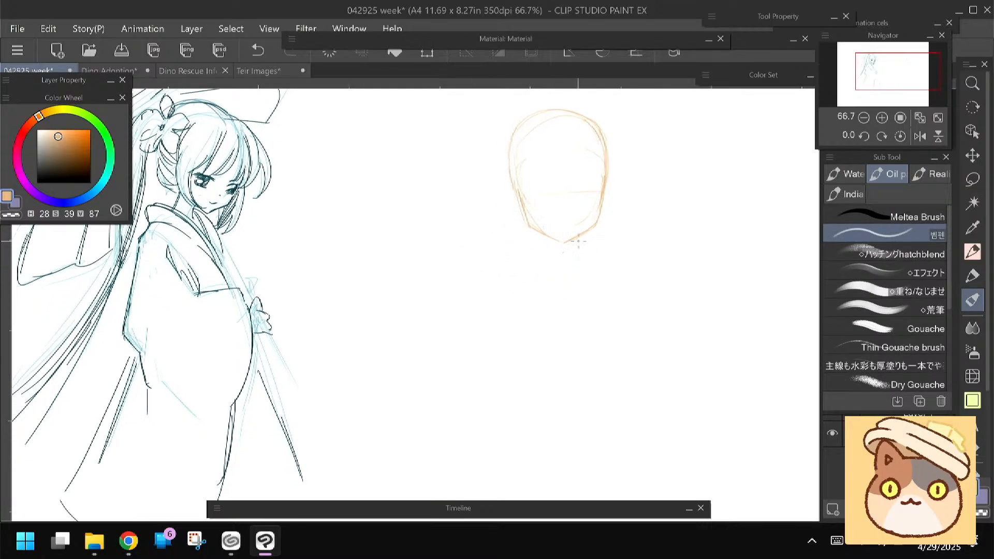
mouse_move(580, 237)
mouse_down()
mouse_move(578, 260)
mouse_move(549, 255)
mouse_up()
mouse_move(477, 270)
mouse_down()
mouse_move(475, 231)
mouse_move(506, 193)
mouse_up()
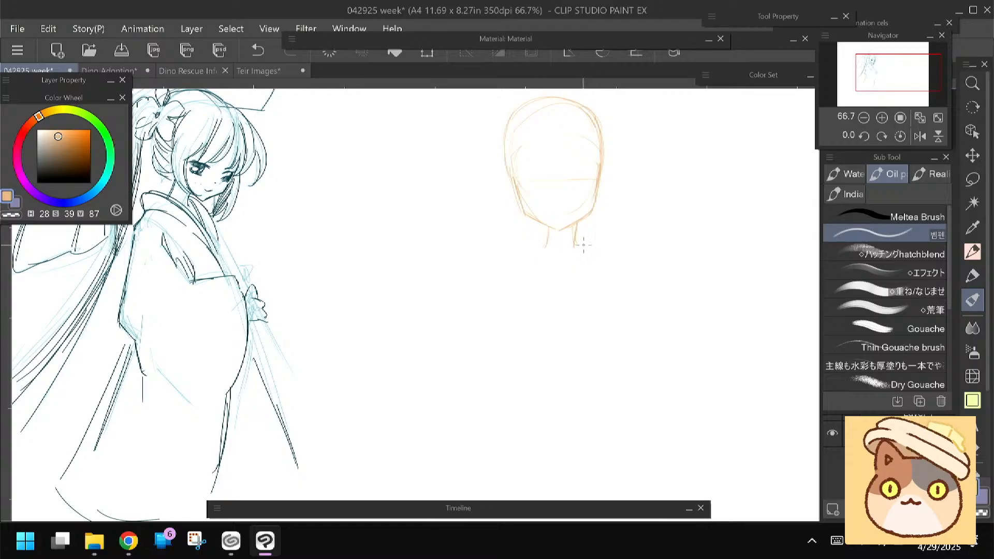
drag(576, 246, 643, 261)
mouse_move(541, 248)
mouse_down()
mouse_move(472, 268)
mouse_move(466, 257)
mouse_up()
drag(632, 240, 647, 255)
Sketch the outer arm lines down from both shoulders and rough in the sleeves of the orange figure
mouse_move(515, 278)
mouse_down()
mouse_move(527, 266)
mouse_move(488, 297)
mouse_move(453, 403)
mouse_up()
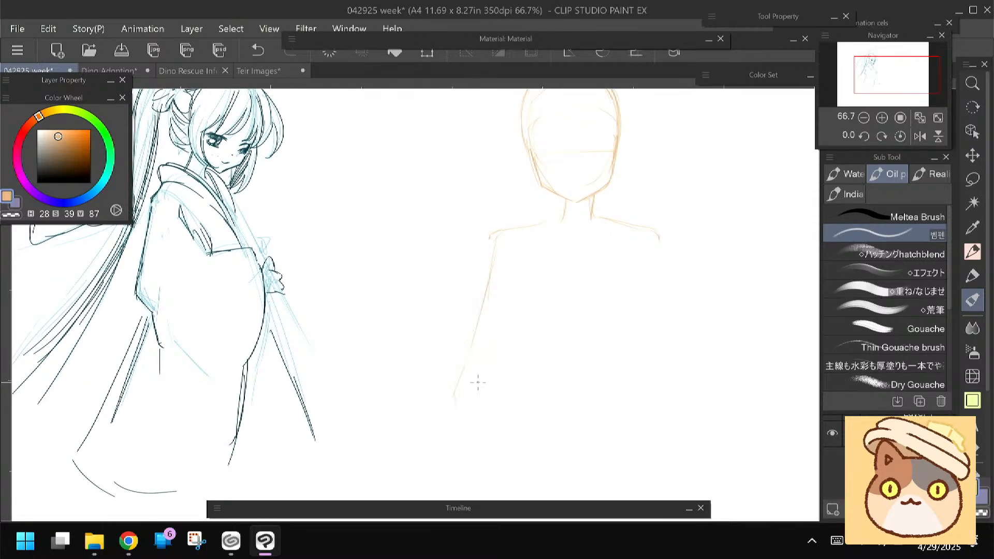
drag(478, 323, 499, 270)
drag(653, 217, 682, 330)
drag(452, 249, 454, 271)
key(ctrl+minus)
key(ctrl+minus)
key(ctrl+minus)
drag(440, 347, 485, 253)
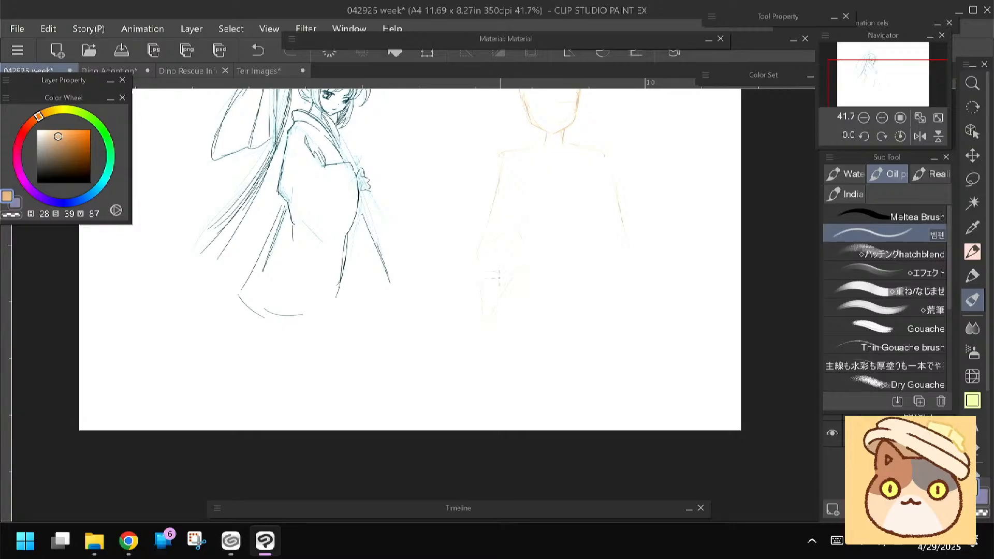
drag(445, 265, 457, 298)
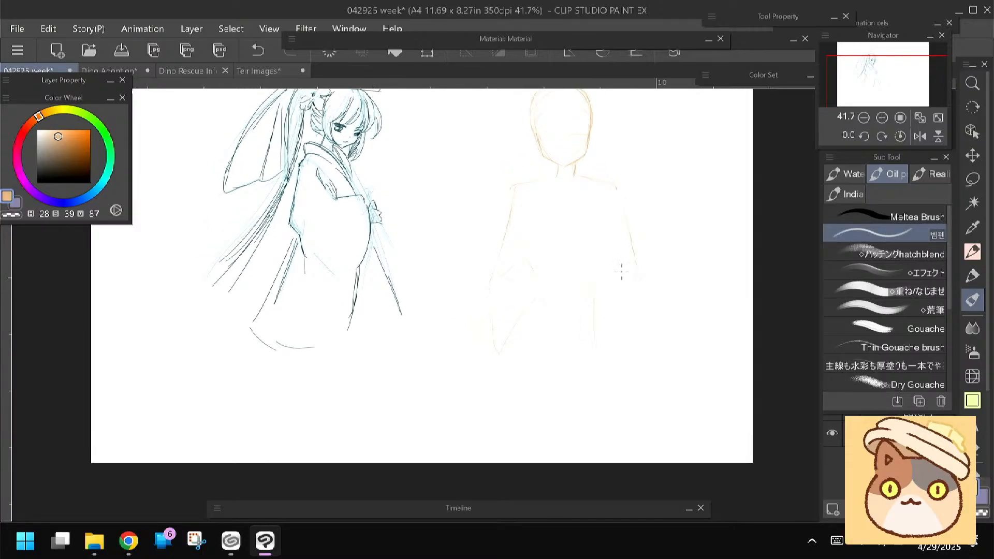
Erase parts of the shoulder and arm lines and sketch the collar and wide hanging sleeve
key(e)
drag(617, 201, 617, 241)
key(b)
key(e)
drag(505, 178, 520, 187)
key(b)
Sketch the long leg lines down from the orange figure's waist
scroll(461, 280, down, 2)
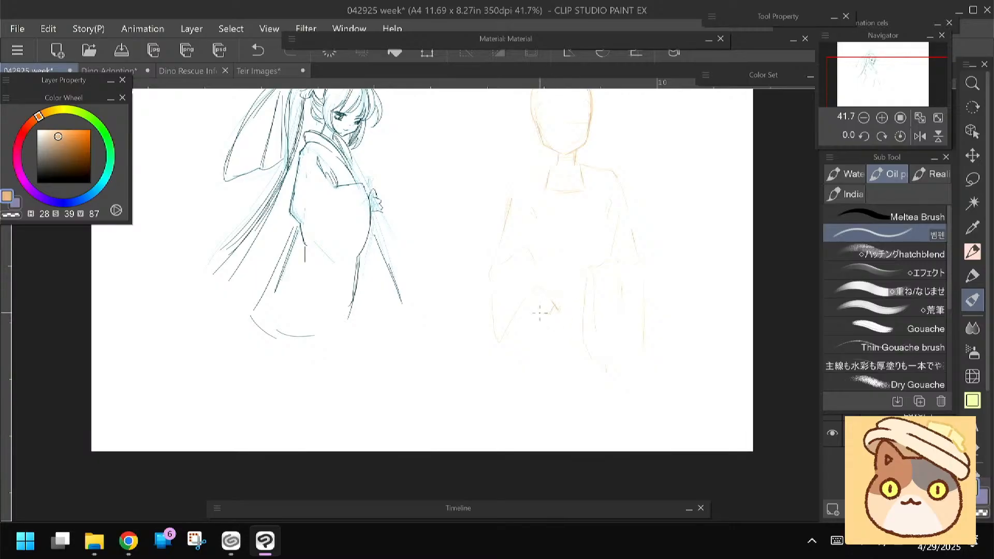
mouse_move(561, 339)
mouse_down()
mouse_move(581, 412)
mouse_move(545, 431)
mouse_up()
drag(554, 361, 559, 398)
drag(489, 336, 483, 314)
drag(447, 346, 484, 322)
Lasso-select the whole orange figure sketch
scroll(485, 321, down, 2)
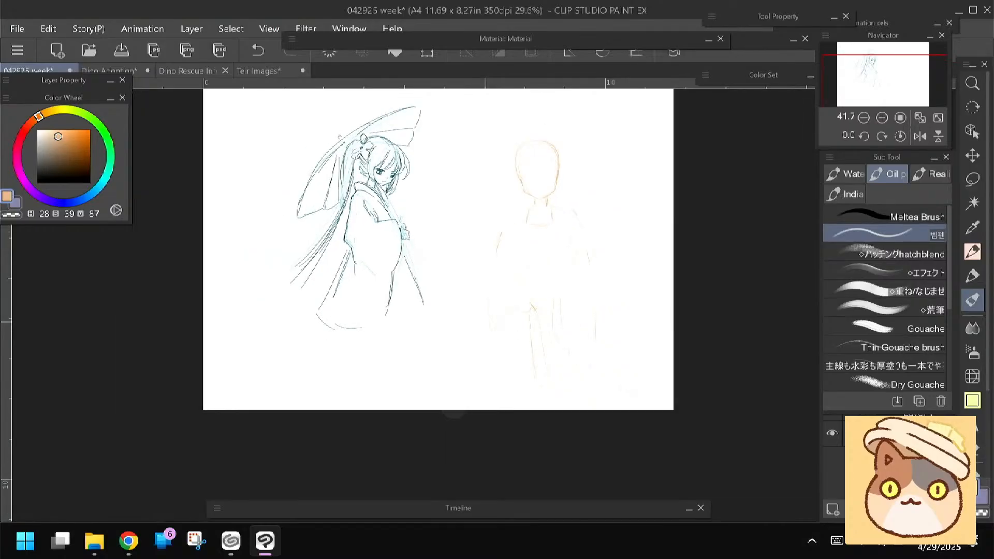
key(m)
mouse_move(514, 133)
mouse_down()
mouse_move(630, 402)
mouse_move(501, 135)
mouse_up()
key(ctrl+t)
drag(492, 300, 497, 260)
key(Return)
drag(388, 251, 408, 292)
key(ctrl+t)
drag(480, 122, 522, 185)
drag(536, 260, 517, 207)
key(Escape)
key(ctrl+z)
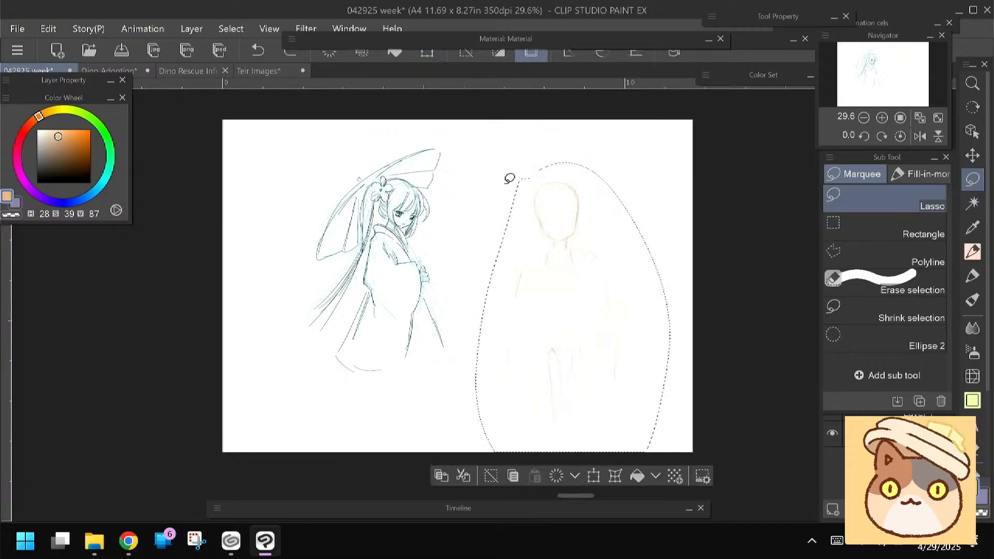
Scale the selected orange figure down with Transform, move it higher on the page and deselect it
key(ctrl+t)
drag(521, 280, 524, 231)
drag(479, 113, 510, 160)
drag(533, 265, 515, 238)
key(Return)
key(ctrl+d)
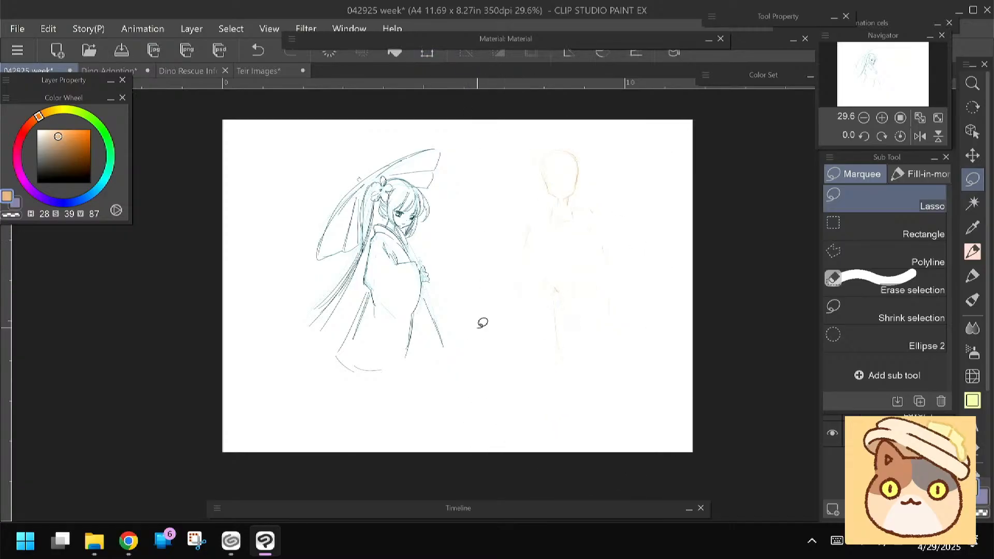
Erase the top of the orange head and redraw its crown with the MOMO PEN
key(p)
key(e)
drag(548, 159, 569, 156)
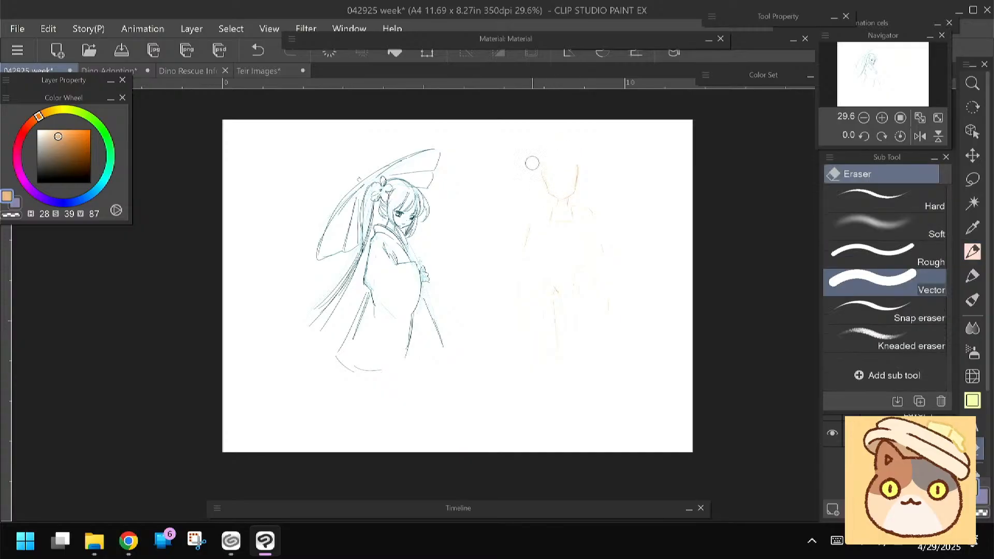
key(p)
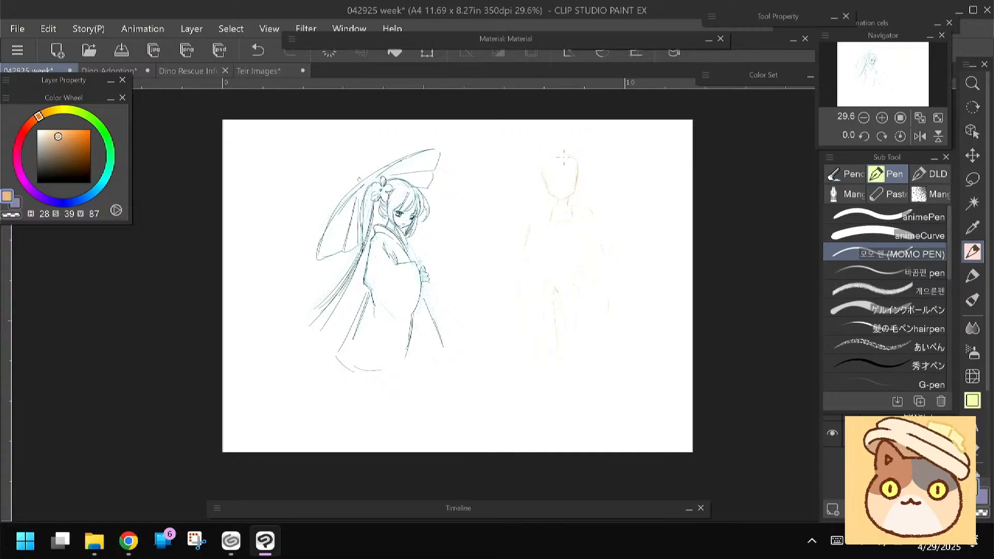
mouse_move(555, 151)
mouse_down()
mouse_move(575, 177)
mouse_move(564, 159)
mouse_up()
Sketch the long garment's lower side edges and trailing hem folds near the figure's feet
scroll(469, 279, down, 2)
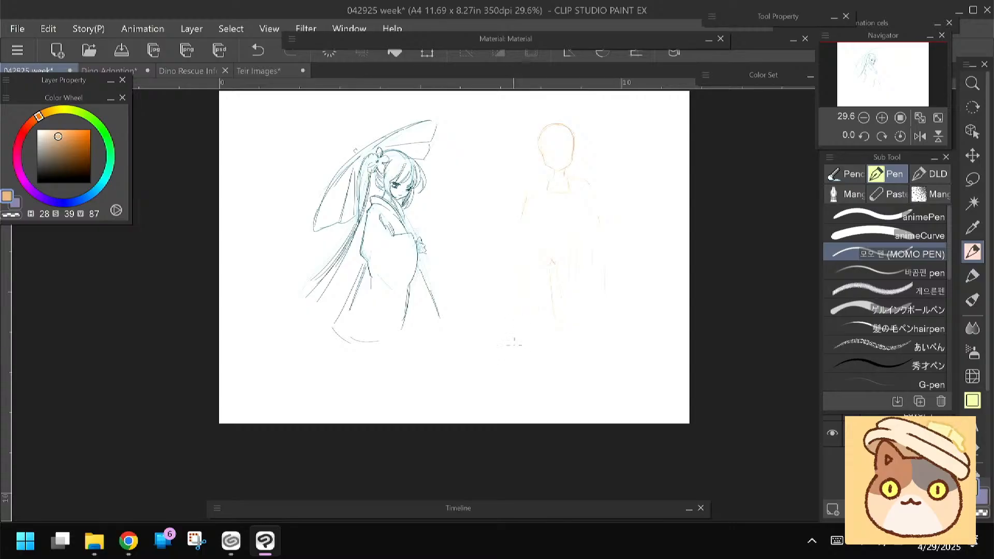
mouse_move(523, 348)
mouse_down()
mouse_move(537, 370)
mouse_move(509, 359)
mouse_move(519, 376)
mouse_move(509, 383)
mouse_move(522, 378)
mouse_move(509, 385)
mouse_move(530, 384)
mouse_up()
mouse_move(603, 349)
mouse_down()
mouse_move(611, 374)
mouse_move(598, 388)
mouse_up()
Draw the garment's vertical centre line down from the collar and sketch a small mouth above the chin
scroll(453, 269, up, 3)
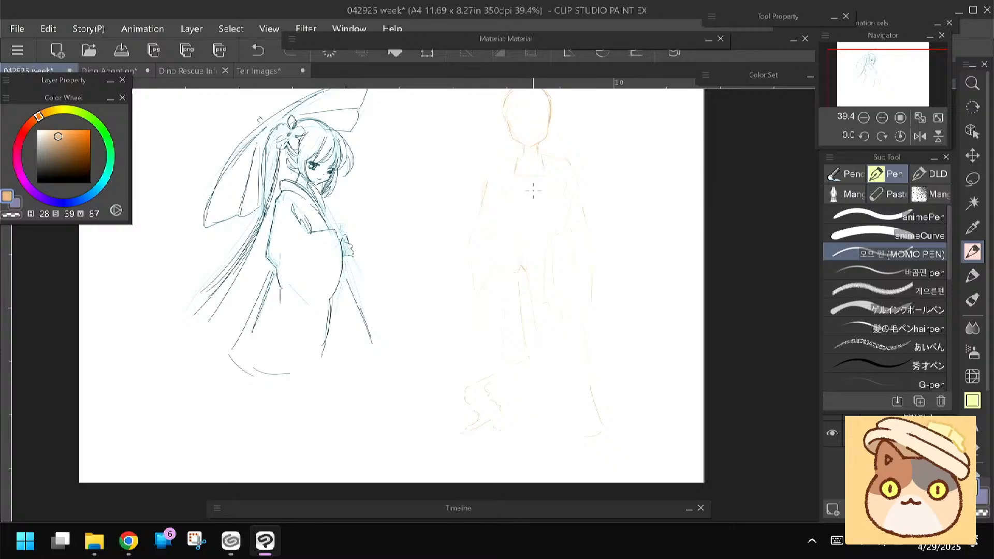
drag(532, 180, 535, 303)
drag(412, 286, 410, 310)
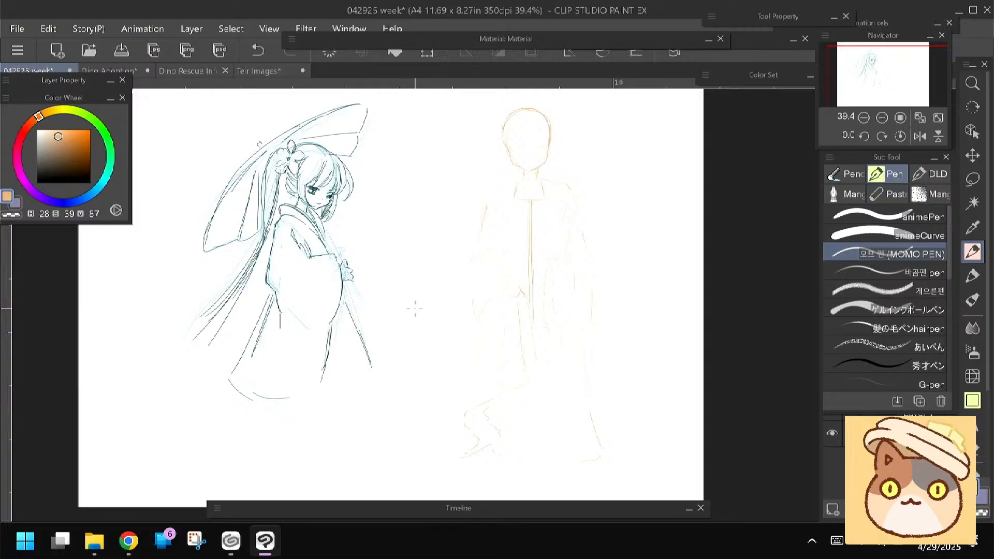
scroll(415, 309, up, 4)
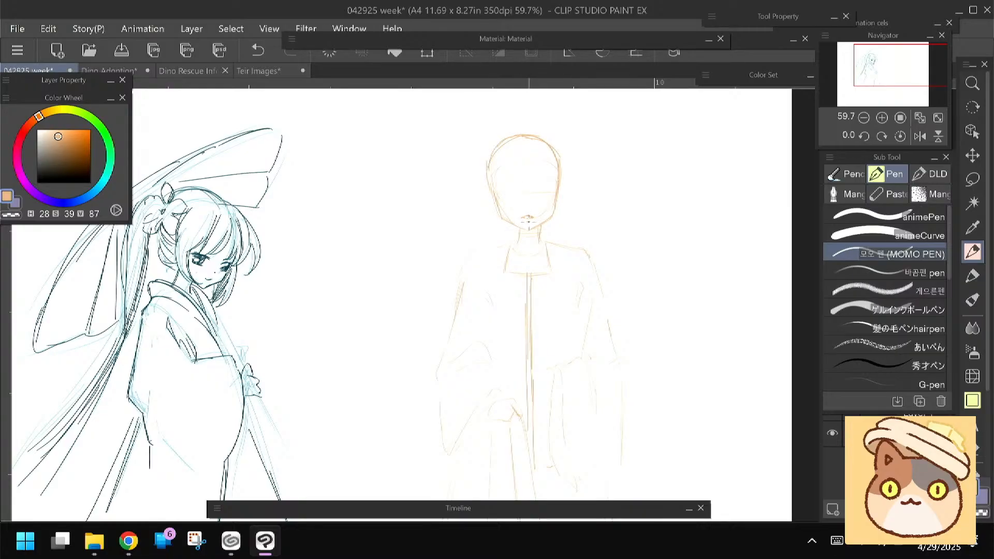
drag(392, 322, 389, 327)
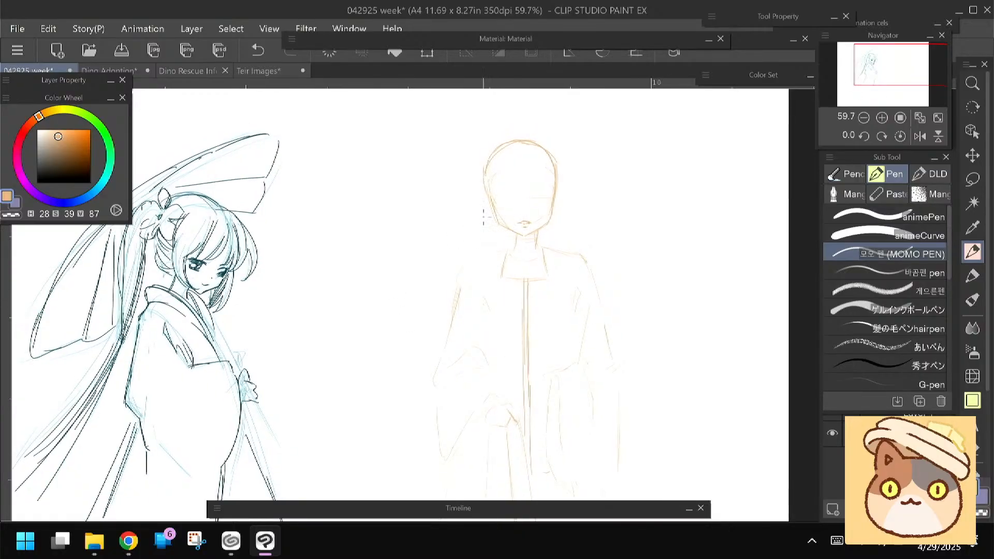
Draw the front-facing figure's jawline and pointed chin in dark brown (H 28, S 69, V 47)
click(73, 158)
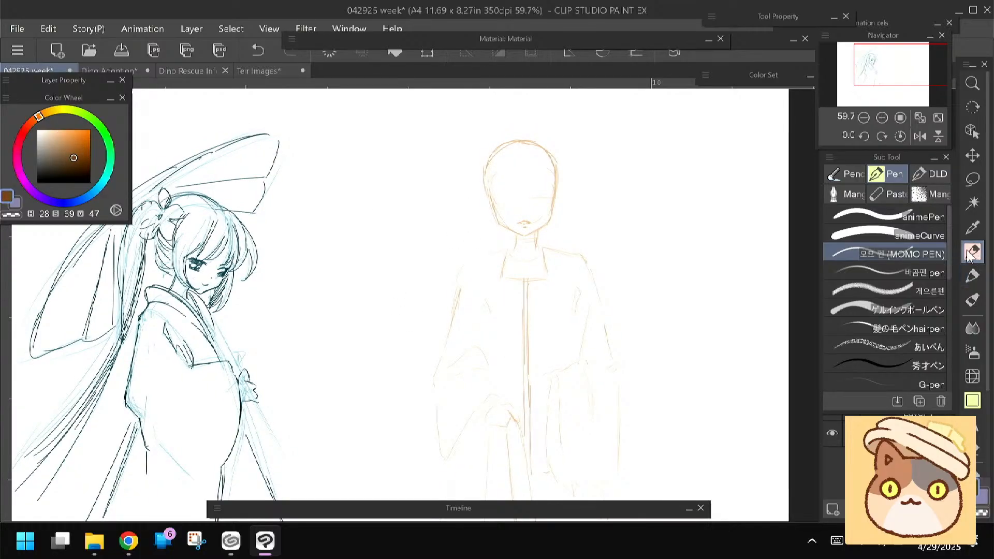
scroll(645, 165, up, 3)
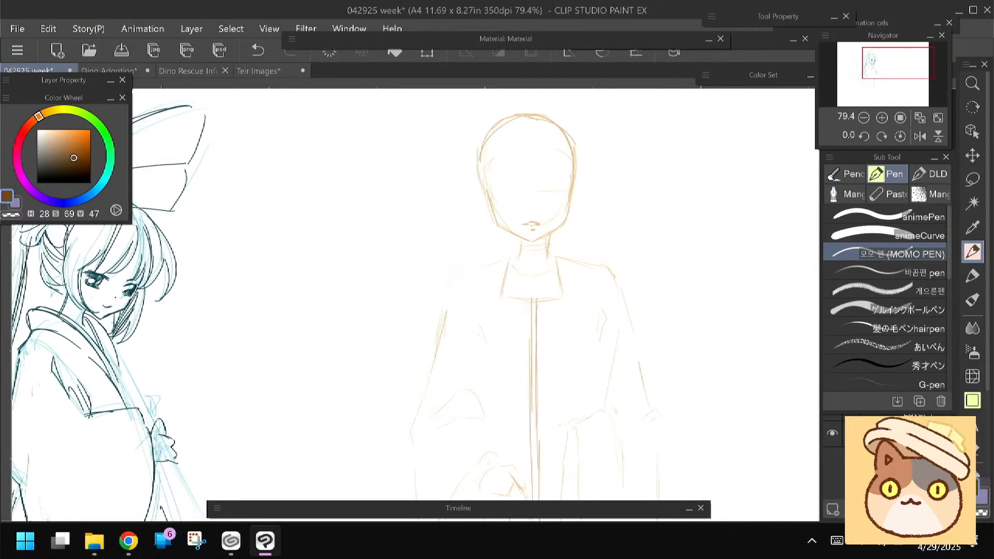
drag(516, 195, 503, 203)
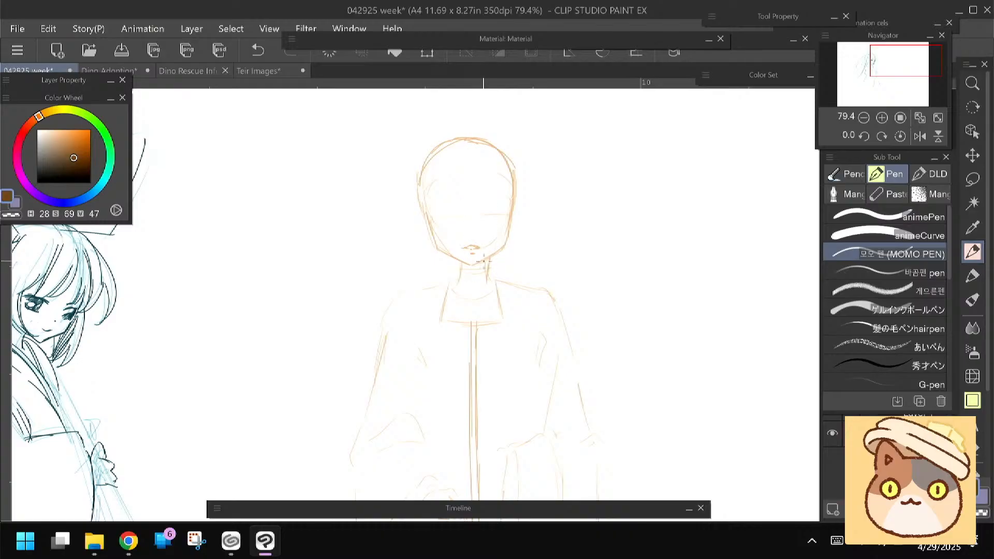
mouse_move(491, 257)
mouse_down()
mouse_move(465, 267)
mouse_move(449, 256)
mouse_up()
mouse_move(467, 263)
mouse_down()
mouse_move(439, 249)
mouse_move(504, 242)
mouse_up()
In light orange (H 28, S 47, V 83), sketch side-swept bangs on one half of the head and erase the old crown outline
click(62, 138)
drag(327, 255, 347, 263)
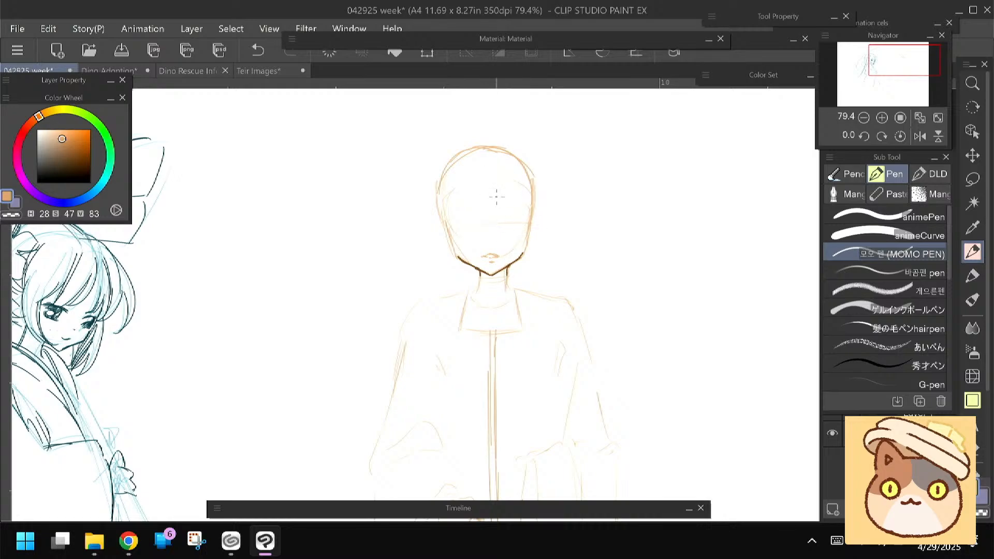
mouse_move(490, 183)
mouse_down()
mouse_move(497, 202)
mouse_move(516, 209)
mouse_move(507, 197)
mouse_up()
mouse_move(492, 162)
mouse_down()
mouse_move(533, 203)
mouse_move(530, 216)
mouse_up()
drag(496, 154, 541, 205)
key(e)
mouse_move(439, 178)
mouse_down()
mouse_move(463, 146)
mouse_move(527, 203)
mouse_move(502, 150)
mouse_move(543, 208)
mouse_up()
key(p)
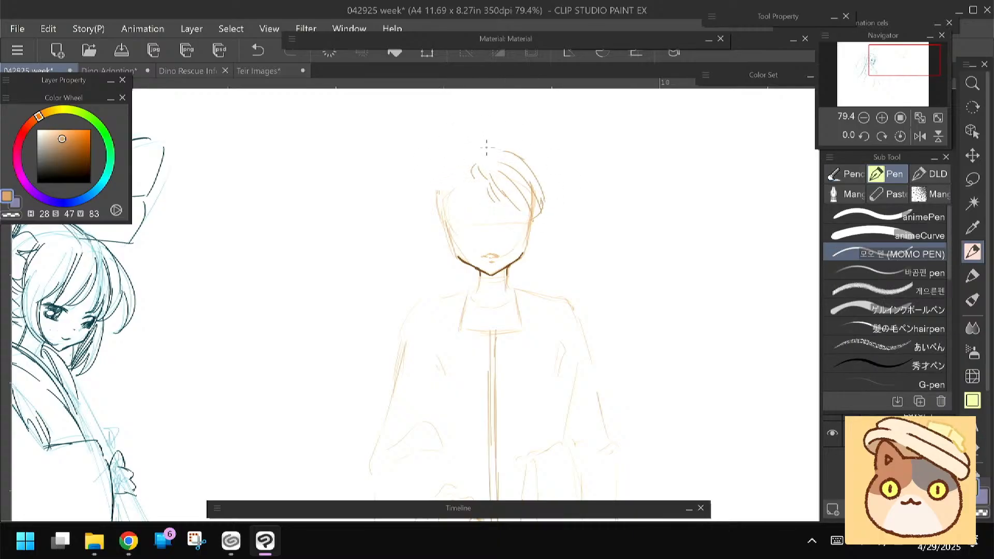
Sketch the matching hair outline and inner strands on the other half of the head, ending in tips beside the face
mouse_move(470, 149)
mouse_down()
mouse_move(434, 179)
mouse_move(444, 219)
mouse_up()
drag(417, 253, 423, 232)
drag(468, 158, 451, 207)
drag(432, 242, 431, 253)
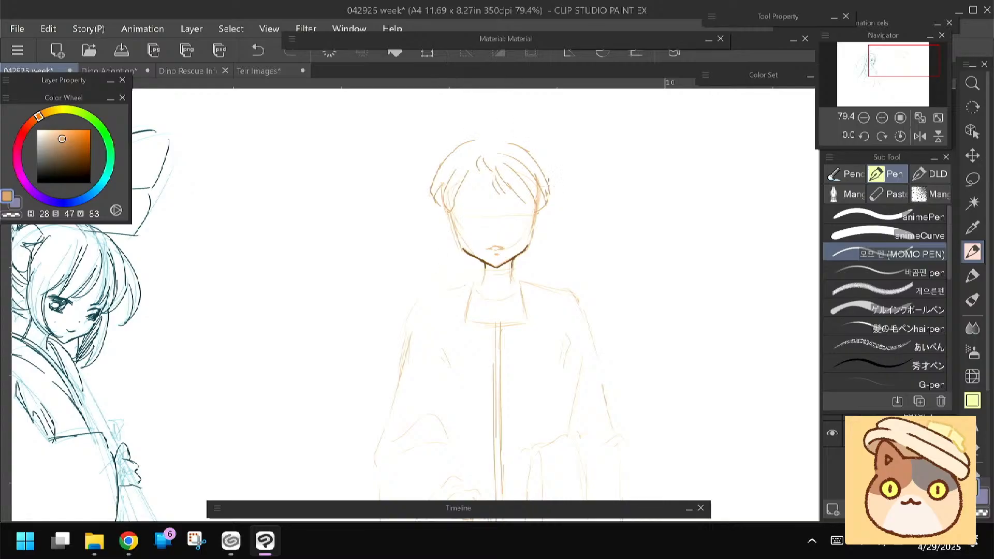
mouse_move(434, 236)
mouse_down()
mouse_move(443, 218)
mouse_move(452, 244)
mouse_up()
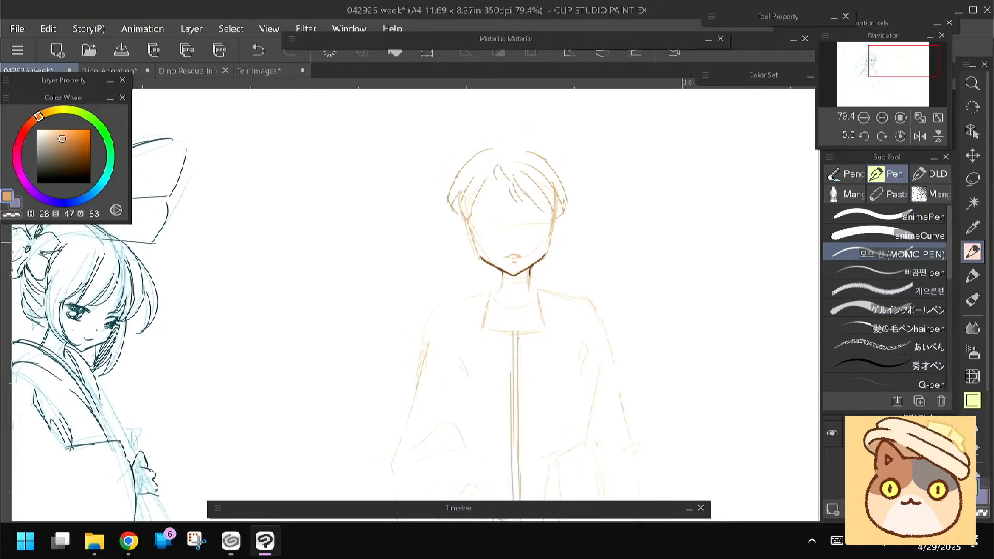
Sketch long straight locks down both sides of the face to the collar and close the hair outline across the crown
mouse_move(481, 192)
mouse_down()
mouse_move(470, 238)
mouse_move(471, 218)
mouse_move(469, 293)
mouse_up()
drag(558, 223, 549, 323)
drag(474, 225, 475, 336)
drag(421, 269, 423, 287)
drag(500, 165, 557, 194)
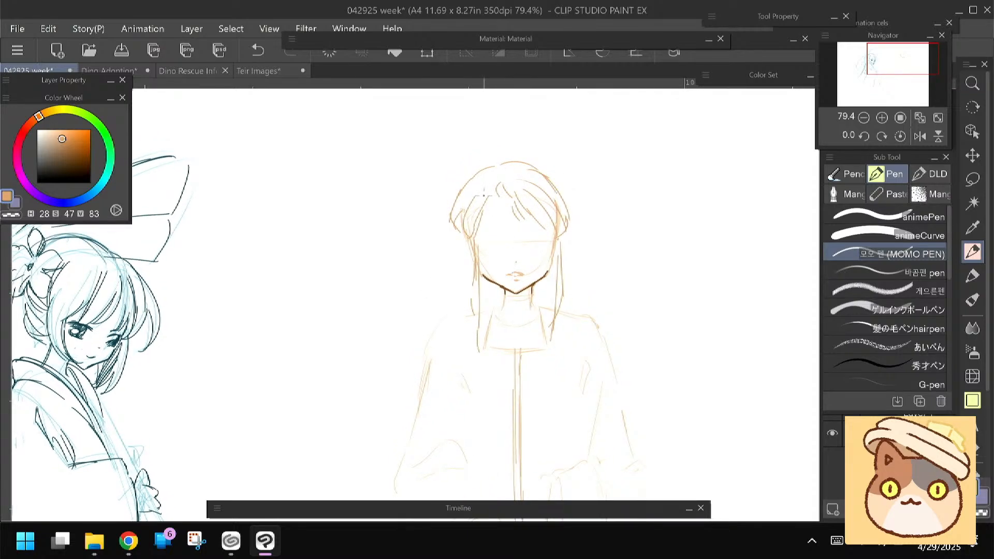
Sketch both eyes with upper lashes and thin eyebrows beneath the bangs
drag(501, 240, 475, 244)
drag(536, 246, 549, 246)
drag(439, 286, 434, 279)
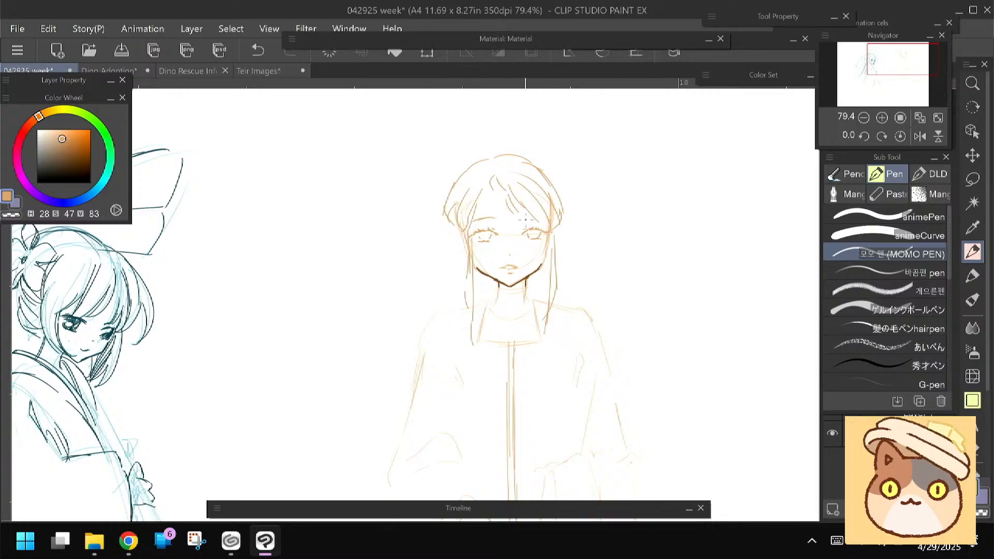
scroll(402, 254, down, 1)
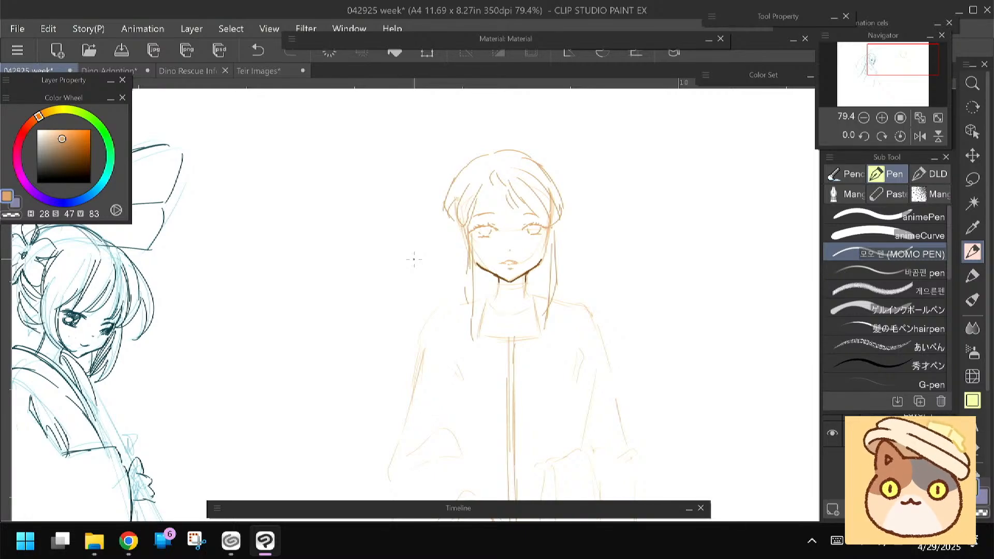
Sketch a rounded hair bun above each side of the head with looped strands hanging beside the ears
mouse_move(548, 164)
mouse_down()
mouse_move(559, 147)
mouse_move(584, 183)
mouse_up()
mouse_move(576, 145)
mouse_down()
mouse_move(561, 189)
mouse_move(564, 155)
mouse_move(569, 201)
mouse_move(574, 189)
mouse_move(594, 246)
mouse_move(561, 257)
mouse_up()
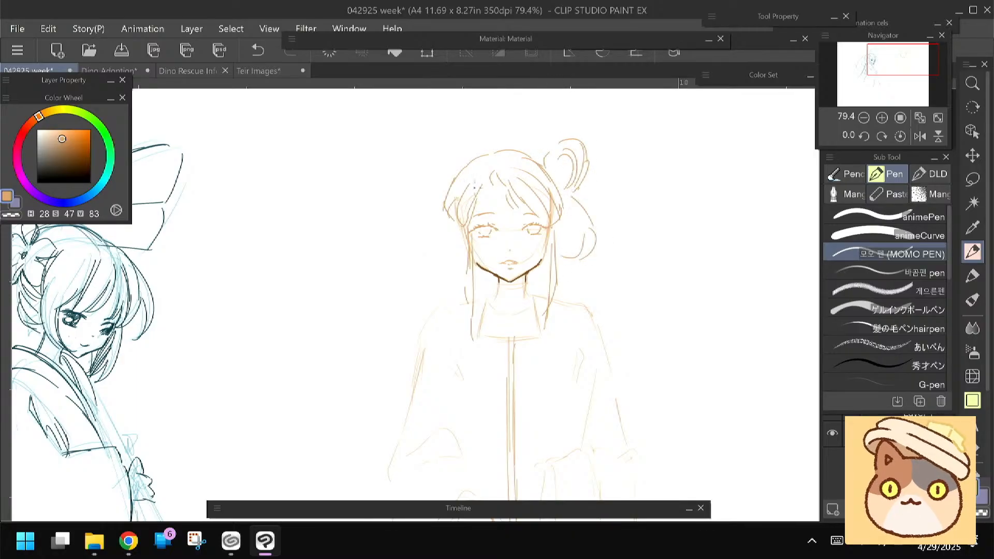
mouse_move(465, 155)
mouse_down()
mouse_move(421, 138)
mouse_move(443, 198)
mouse_up()
mouse_move(444, 206)
mouse_down()
mouse_move(417, 238)
mouse_move(440, 259)
mouse_up()
drag(452, 233, 456, 253)
mouse_move(403, 278)
mouse_down()
mouse_move(400, 251)
mouse_move(401, 265)
mouse_up()
drag(448, 222, 450, 237)
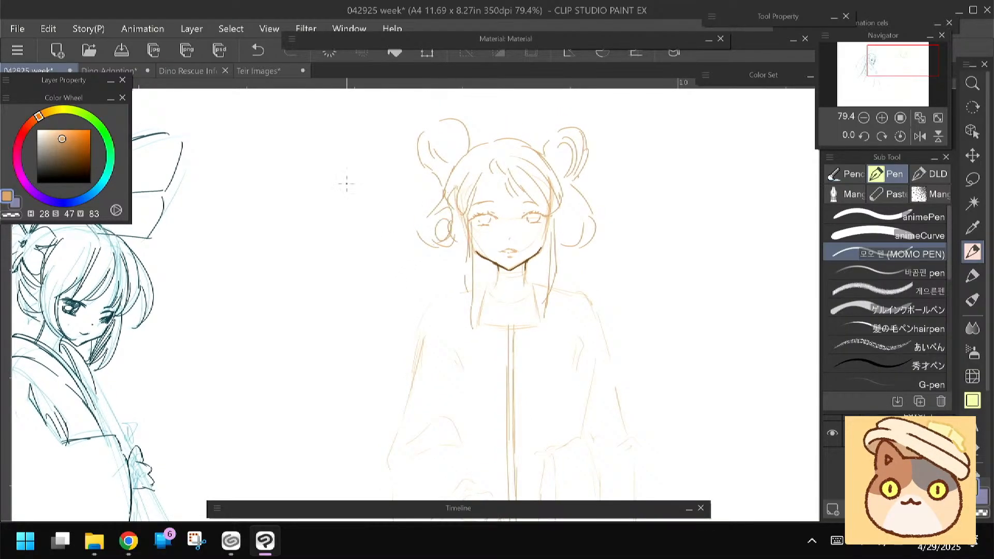
mouse_move(388, 268)
mouse_down()
mouse_move(379, 257)
mouse_move(379, 297)
mouse_up()
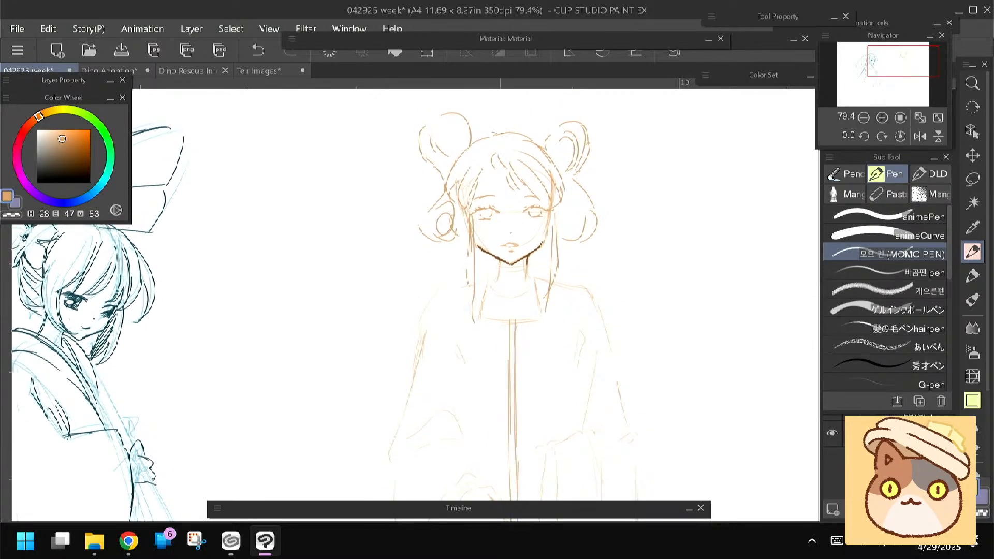
drag(385, 305, 421, 200)
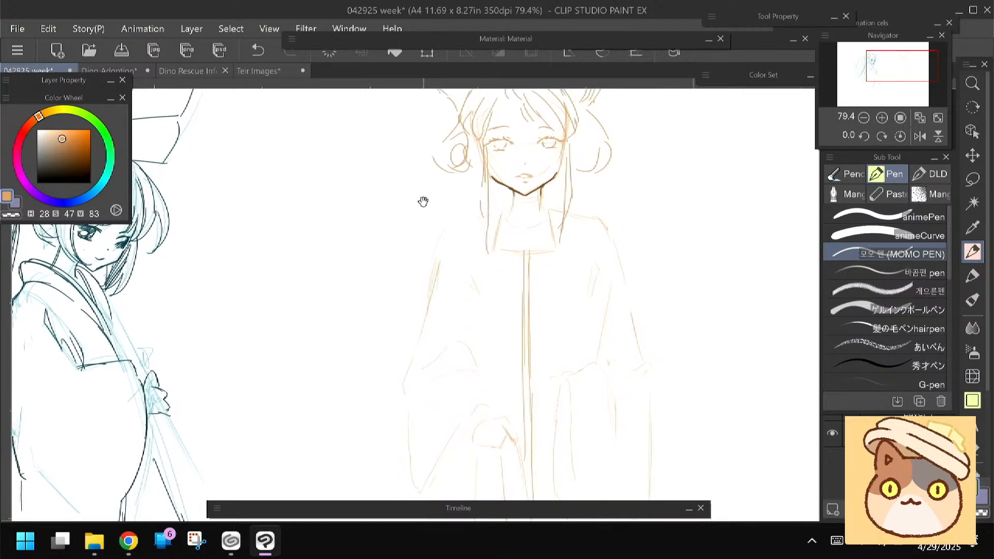
drag(411, 261, 413, 150)
drag(386, 216, 357, 412)
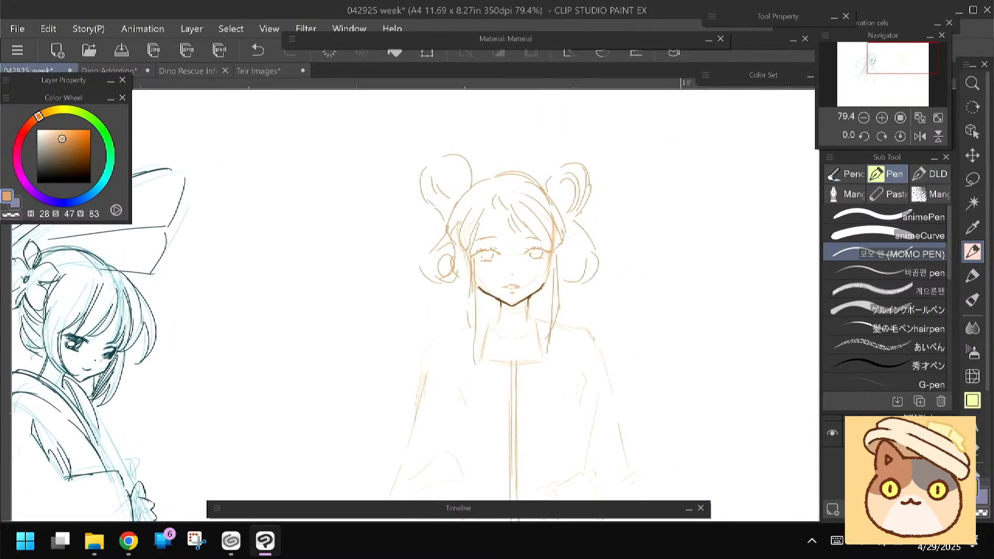
Pick dark brown (H 28, S 64, V 36) and draw a bold arc along one side of the hair's crown, redoing the first stroke
drag(394, 342, 401, 319)
click(70, 163)
drag(412, 249, 413, 257)
mouse_move(501, 162)
mouse_down()
mouse_move(550, 166)
mouse_move(568, 192)
mouse_up()
key(ctrl+z)
drag(537, 157, 563, 182)
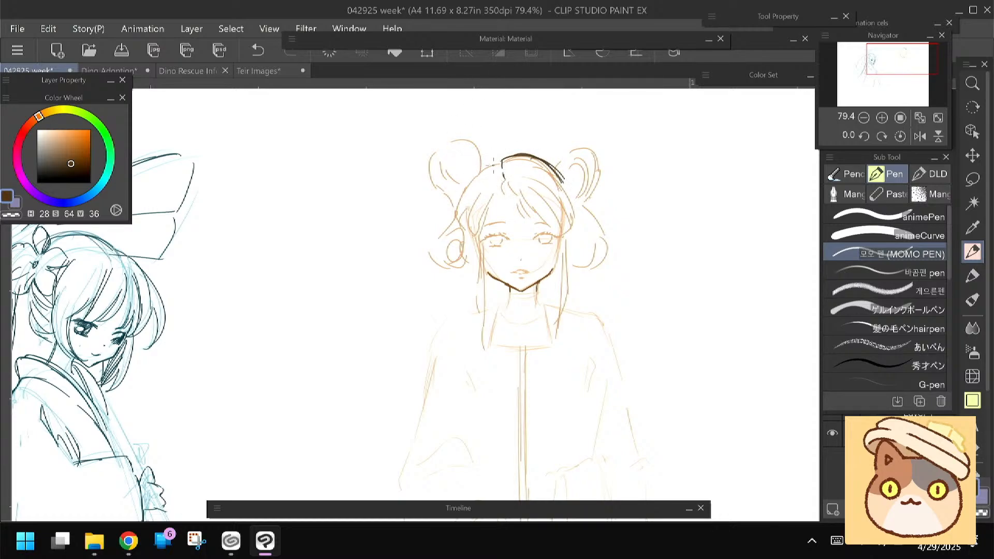
Line the other side of the crown and the centre-parted bangs over the forehead in dark brown
mouse_move(498, 163)
mouse_down()
mouse_move(469, 178)
mouse_move(458, 214)
mouse_move(474, 181)
mouse_move(484, 193)
mouse_move(469, 209)
mouse_move(484, 178)
mouse_move(464, 208)
mouse_up()
drag(471, 191, 461, 207)
mouse_move(486, 170)
mouse_down()
mouse_move(464, 200)
mouse_move(476, 192)
mouse_up()
key(e)
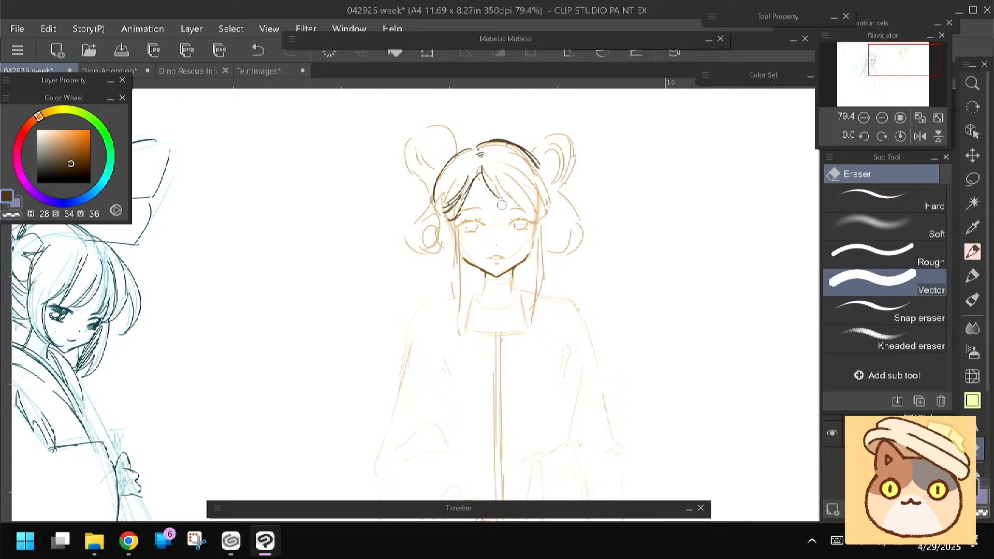
key(p)
drag(496, 174, 539, 217)
key(space)
drag(410, 258, 406, 253)
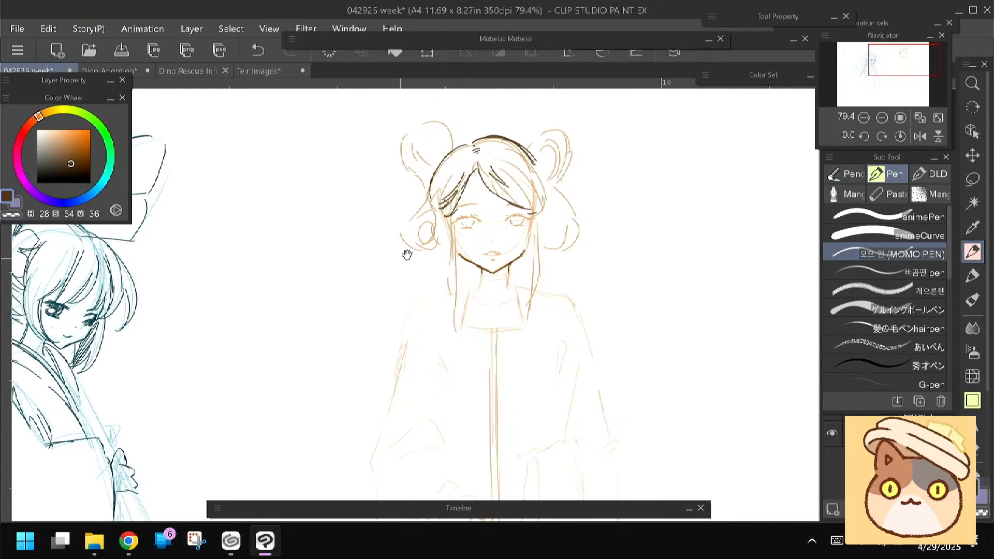
Flip the canvas view horizontally and line the unfinished side of the hair down to its tip beside the face
click(919, 137)
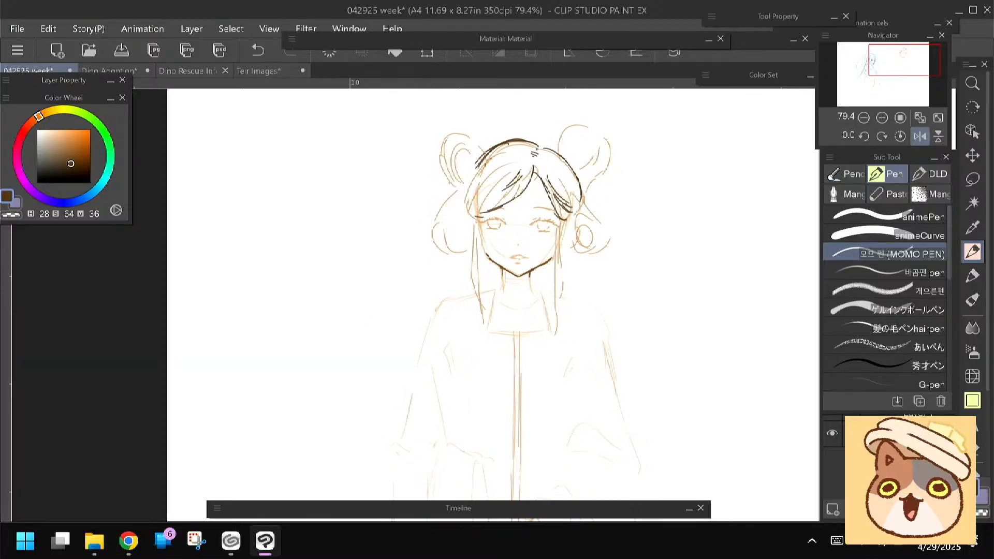
drag(473, 172, 463, 207)
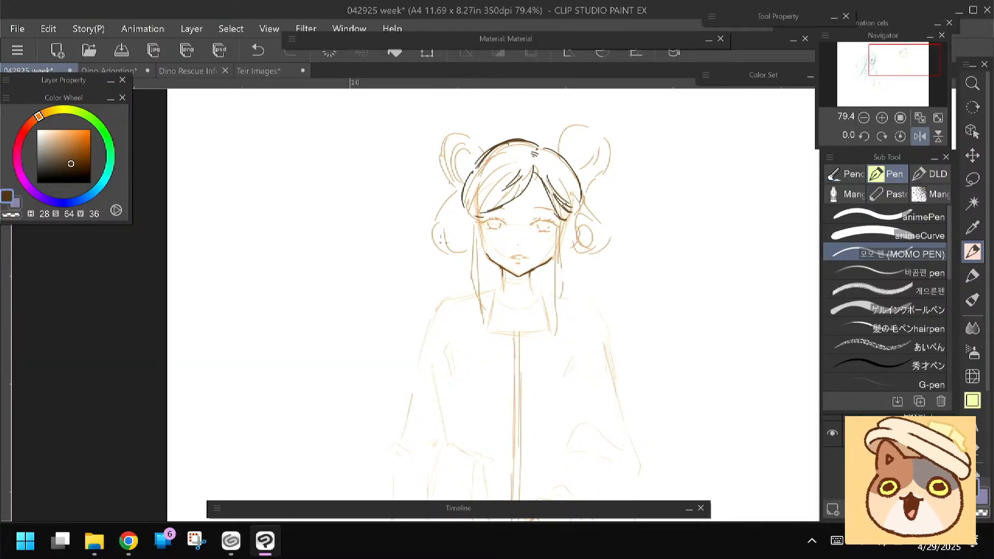
key(space)
drag(424, 246, 417, 249)
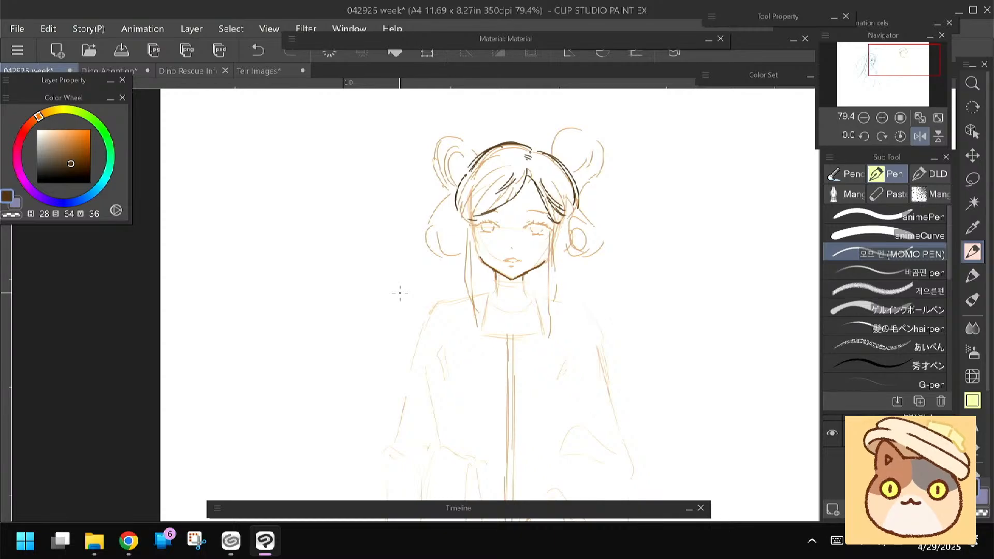
mouse_move(415, 281)
mouse_down()
mouse_move(434, 175)
mouse_move(419, 229)
mouse_up()
drag(452, 181, 452, 225)
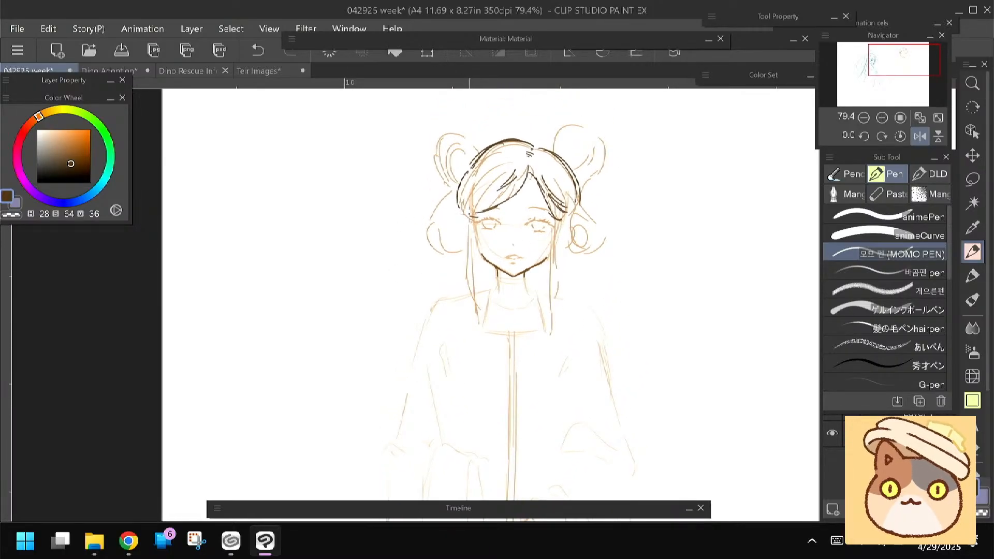
drag(458, 191, 476, 220)
Erase the centre-parted bangs and replace them with a straight blunt fringe made of short vertical strands
key(e)
mouse_move(528, 170)
mouse_down()
mouse_move(509, 194)
mouse_move(499, 181)
mouse_move(479, 207)
mouse_move(476, 179)
mouse_move(559, 195)
mouse_up()
key(p)
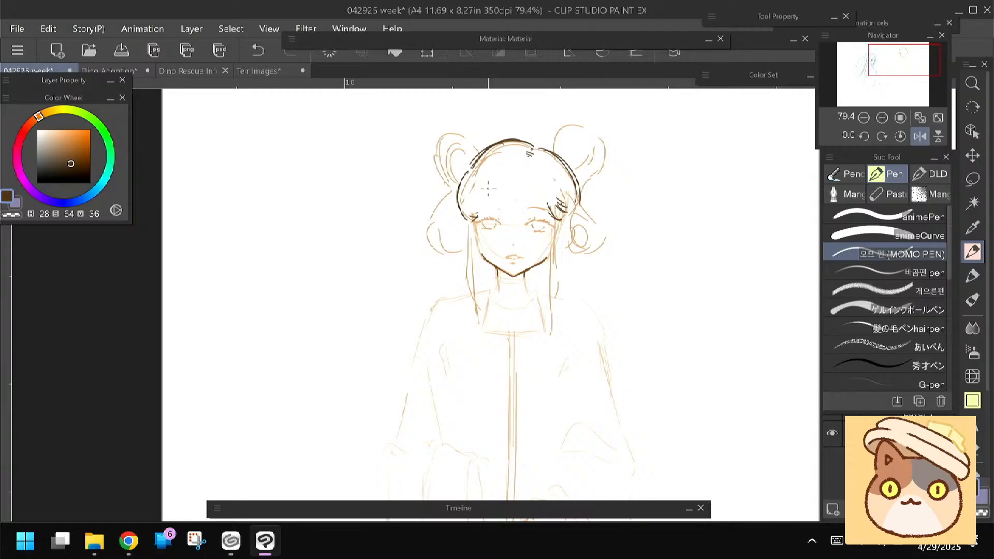
mouse_move(528, 170)
mouse_down()
mouse_move(524, 191)
mouse_move(541, 208)
mouse_up()
mouse_move(542, 201)
mouse_down()
mouse_move(552, 219)
mouse_move(507, 196)
mouse_move(504, 211)
mouse_up()
drag(503, 209, 487, 210)
drag(500, 179, 490, 207)
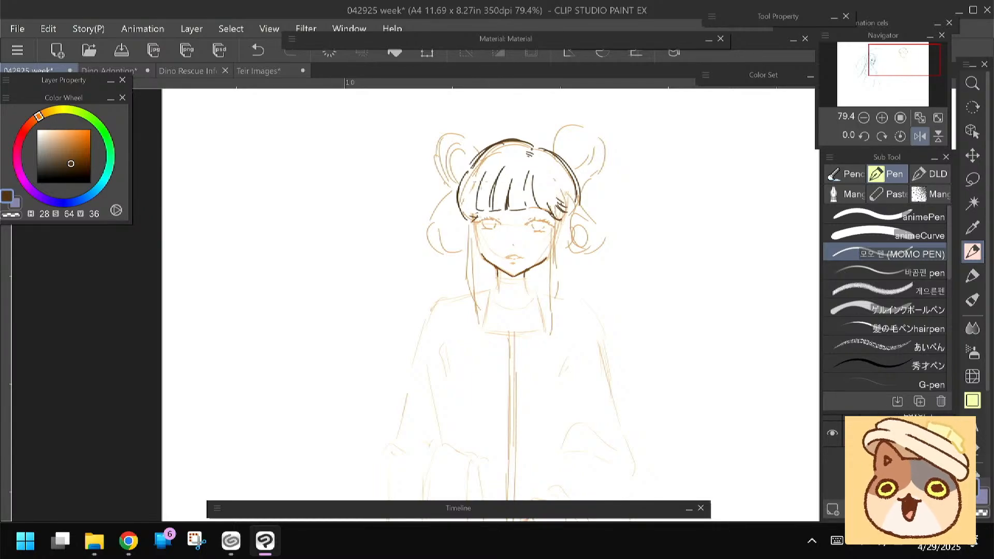
drag(487, 166, 466, 219)
drag(531, 169, 536, 208)
Line the hair curving past the ear and the long side locks framing the face down to the collar
drag(456, 202, 447, 191)
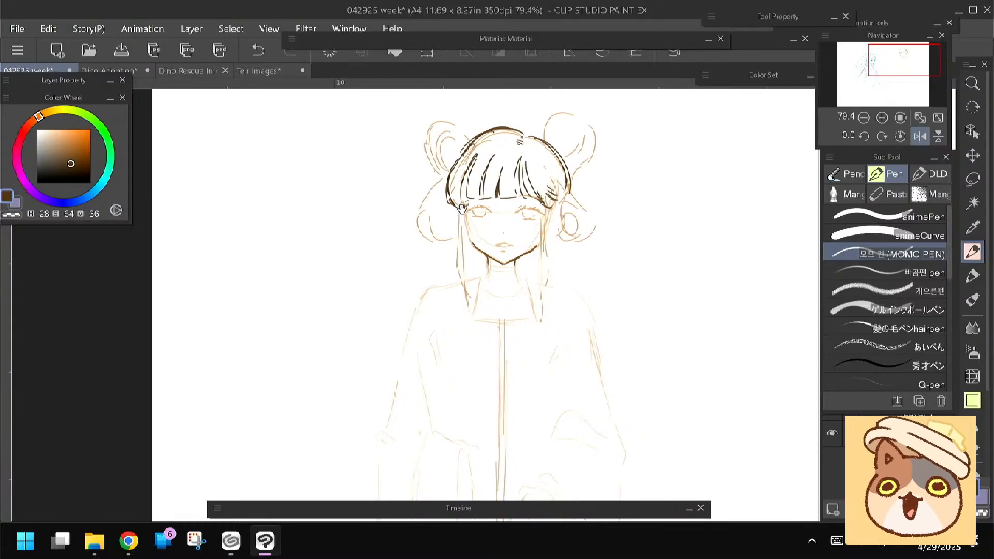
drag(560, 153, 548, 223)
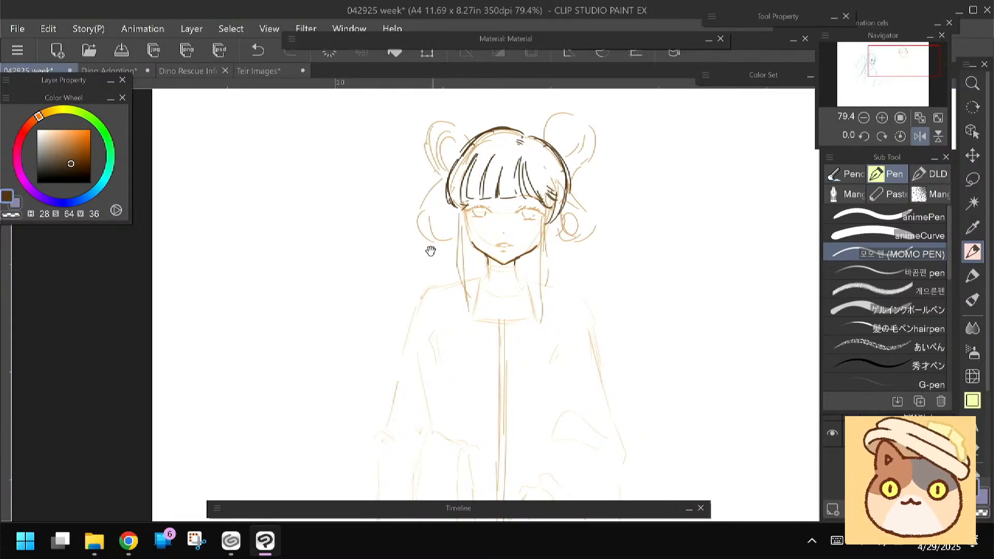
drag(430, 250, 443, 258)
mouse_move(460, 179)
mouse_down()
mouse_move(474, 230)
mouse_move(477, 327)
mouse_up()
mouse_move(560, 231)
mouse_down()
mouse_move(548, 339)
mouse_move(523, 298)
mouse_up()
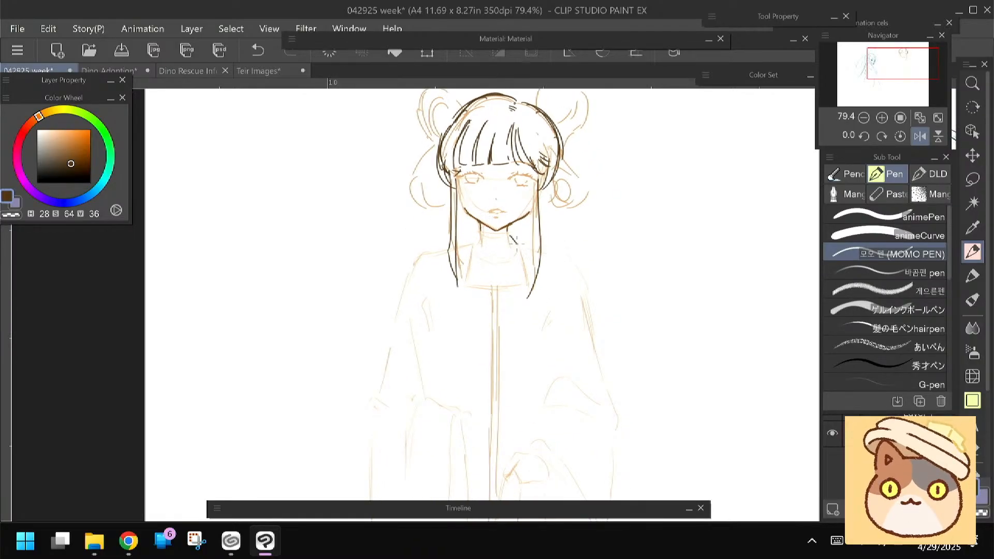
Line the halter straps from the neck and continue them down as the side edges of the garment's front panel
drag(511, 236, 523, 280)
drag(399, 263, 410, 221)
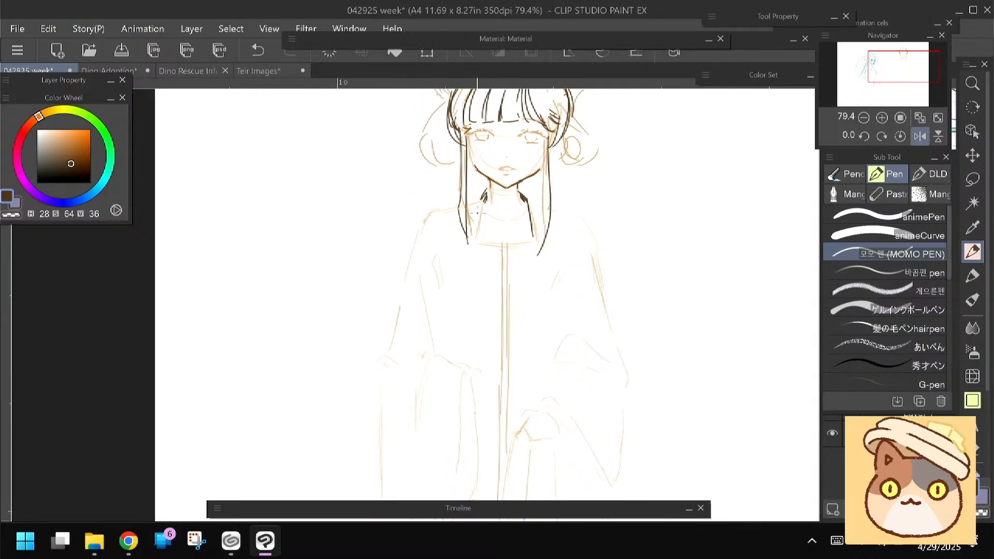
drag(485, 190, 468, 340)
drag(526, 210, 535, 299)
drag(529, 222, 539, 367)
Draw a double neckline band across the front panel and erase the orange centre line beneath it
mouse_move(535, 287)
mouse_down()
mouse_move(540, 391)
mouse_move(493, 383)
mouse_move(509, 353)
mouse_move(507, 271)
mouse_up()
key(e)
mouse_move(502, 363)
mouse_down()
mouse_move(503, 247)
mouse_move(479, 241)
mouse_up()
key(p)
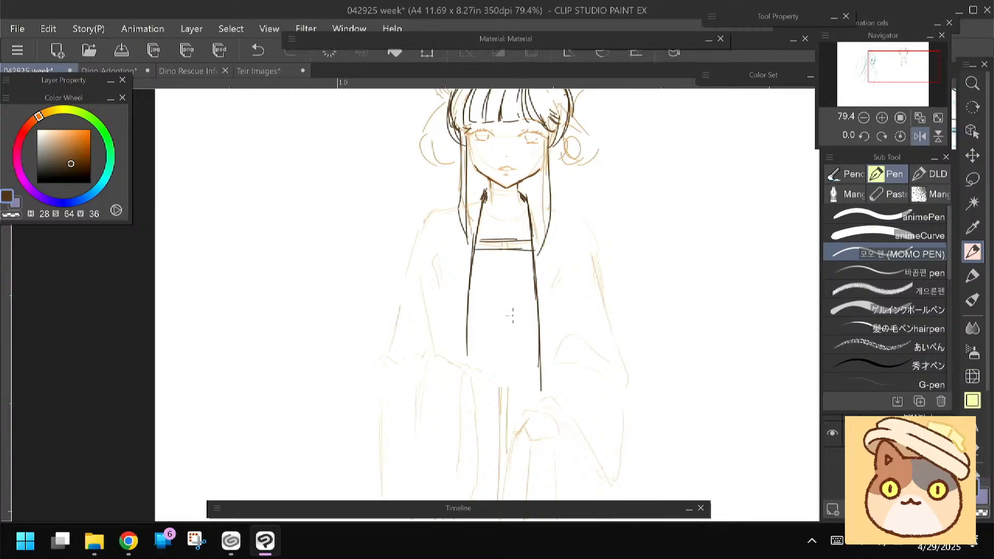
Draw a pair of short lines in the middle of the front panel and a double band across its lower edge
drag(451, 332, 458, 265)
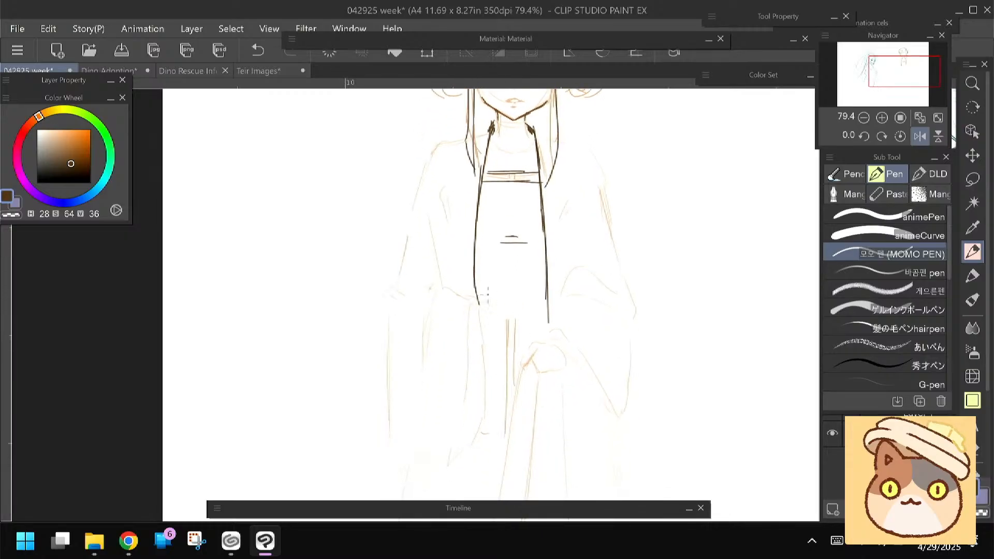
drag(523, 302, 474, 301)
drag(543, 313, 478, 315)
Line the start of the shoulder beside the halter strap
drag(429, 330, 450, 226)
drag(403, 283, 426, 391)
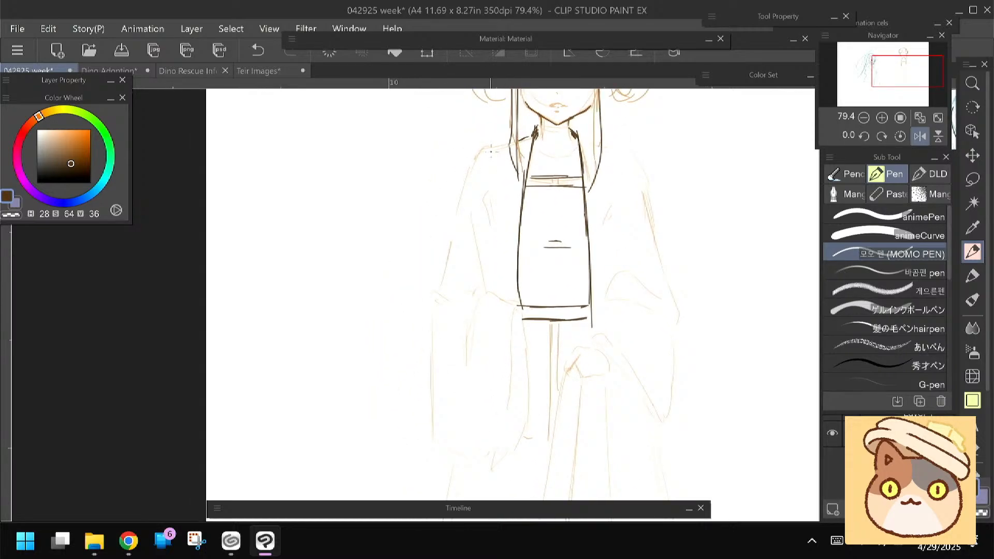
drag(491, 152, 450, 223)
key(e)
key(p)
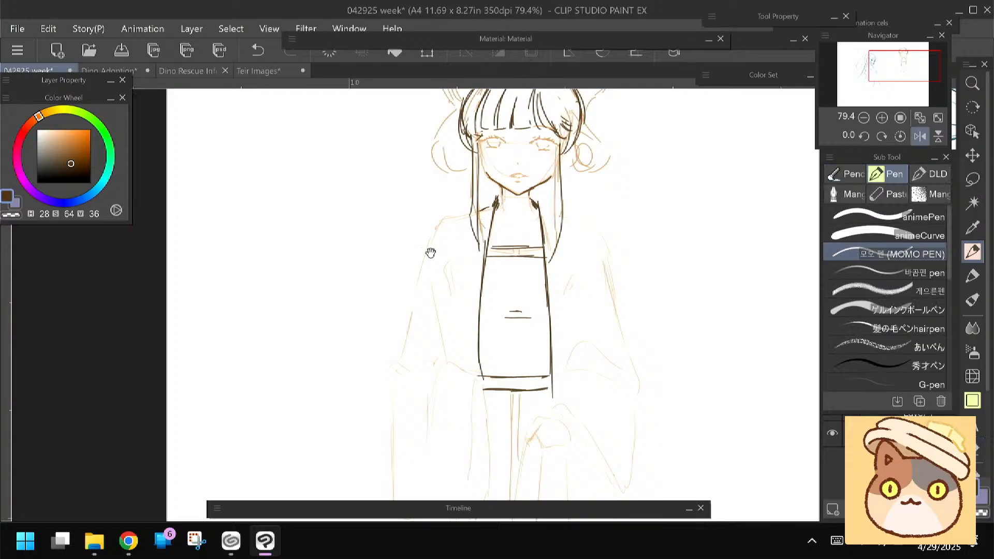
Switch to pink (H 345, S 53, V 93) and draw a small ornament on the upper chest between the halter straps
scroll(427, 243, up, 4)
drag(409, 207, 379, 277)
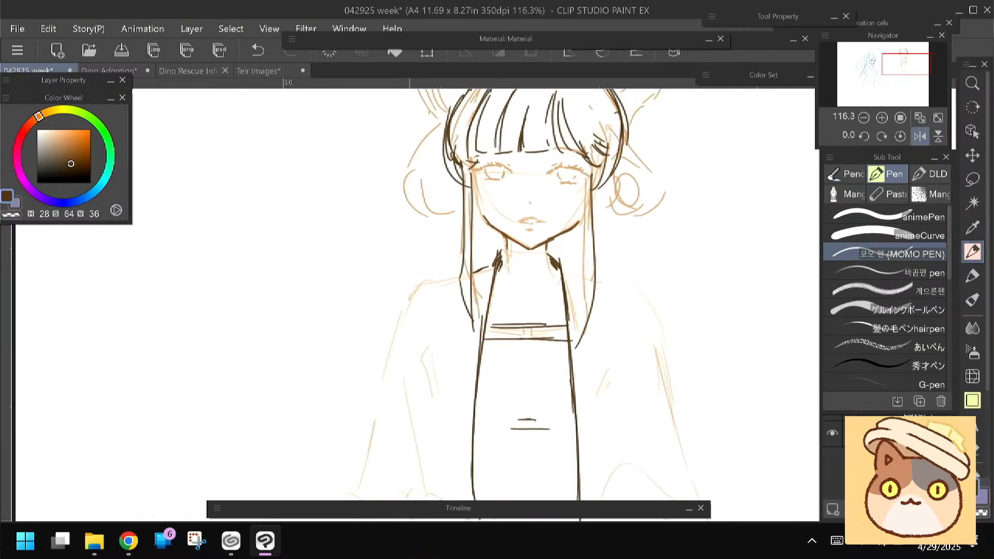
click(19, 143)
click(64, 133)
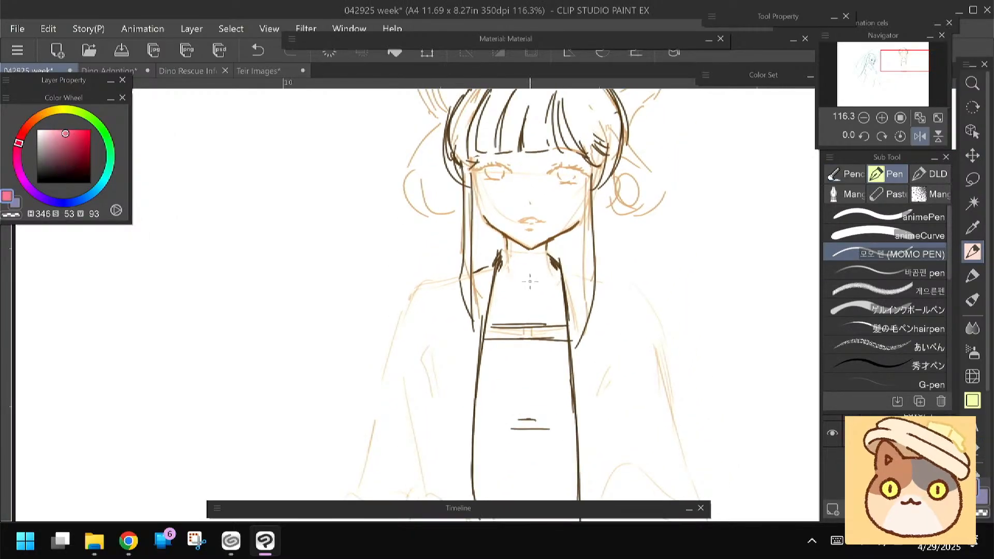
drag(530, 281, 519, 288)
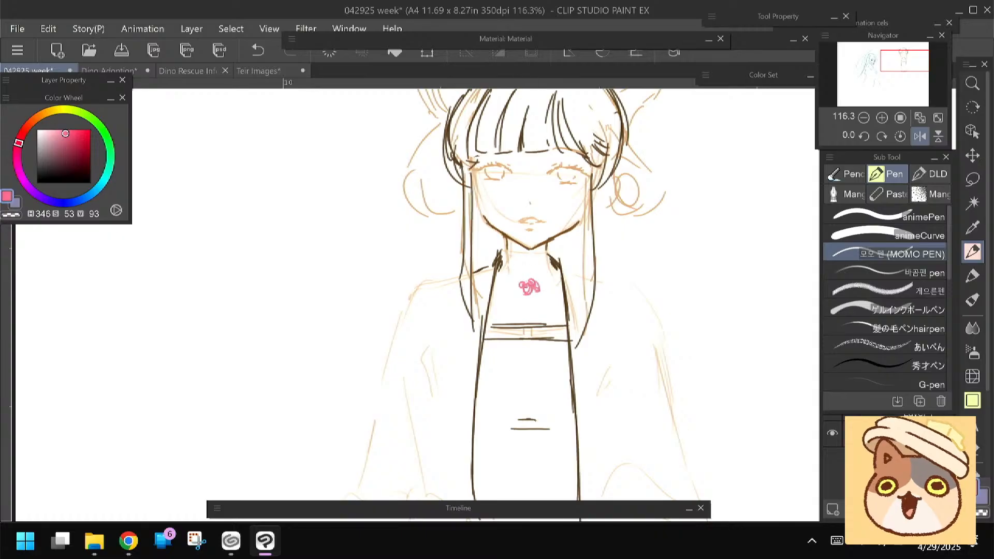
Add blue accents to the chest ornament and draw its necklace cord in dark blue (H 207, S 76, V 21)
click(90, 195)
click(67, 139)
drag(522, 289, 521, 292)
click(77, 171)
mouse_move(498, 259)
mouse_down()
mouse_move(517, 284)
mouse_move(553, 263)
mouse_move(517, 282)
mouse_move(540, 288)
mouse_up()
key(ctrl+z)
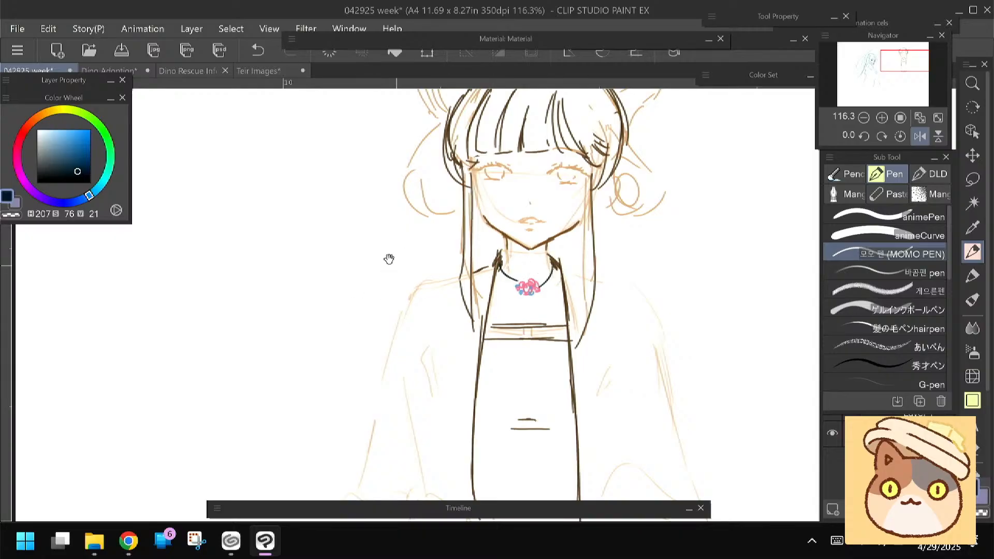
Switch to pink (H 352, S 44, V 90) and draw a scribbled flower below each hair bun
drag(389, 227, 372, 328)
click(28, 129)
click(60, 135)
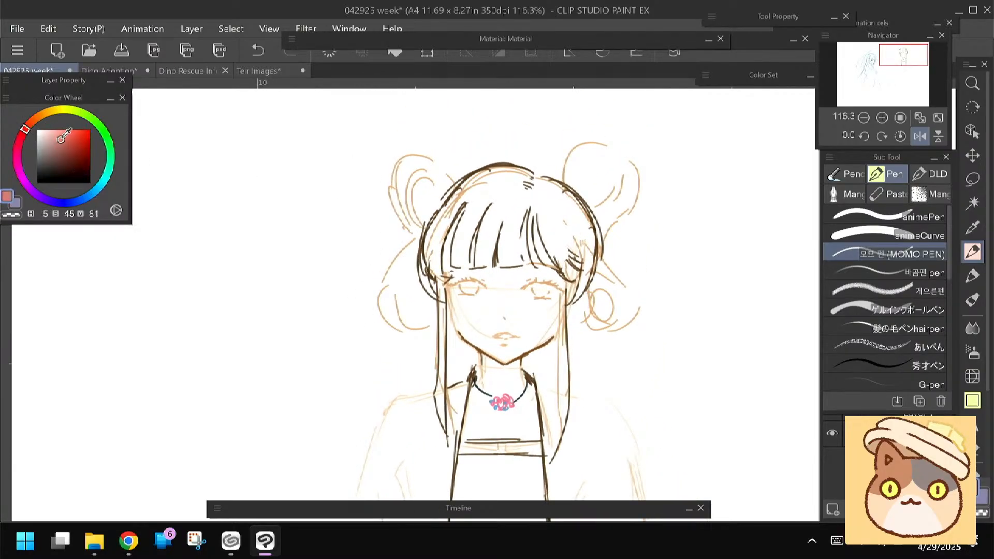
click(20, 138)
drag(404, 226, 400, 242)
mouse_move(611, 229)
mouse_down()
mouse_move(632, 256)
mouse_move(604, 258)
mouse_up()
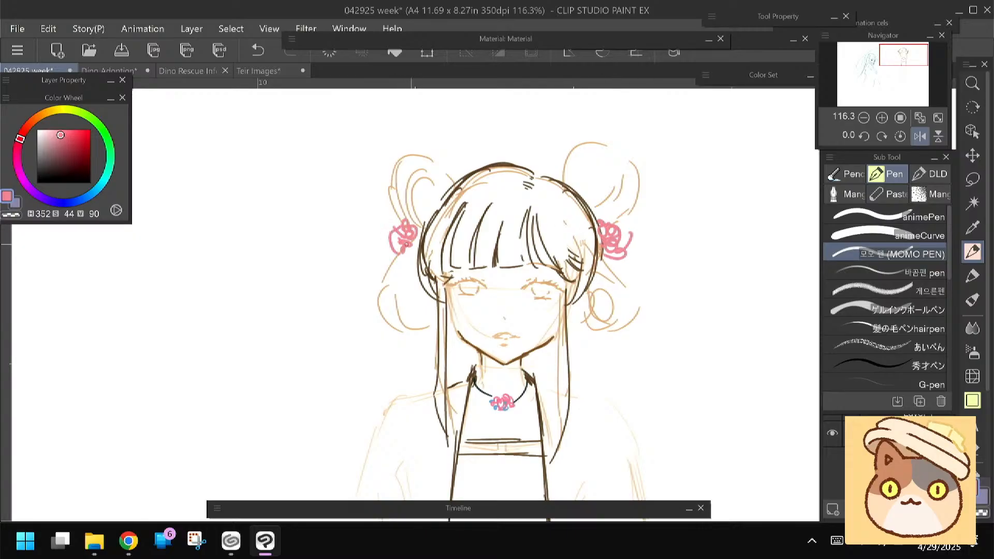
Add blue (H 207, S 51, V 75) dabs to the side flowers and erase part of the outline on top of the head
click(90, 195)
click(64, 143)
drag(412, 230, 415, 239)
key(e)
mouse_move(459, 191)
mouse_down()
mouse_move(484, 180)
mouse_move(556, 195)
mouse_move(457, 181)
mouse_move(482, 165)
mouse_up()
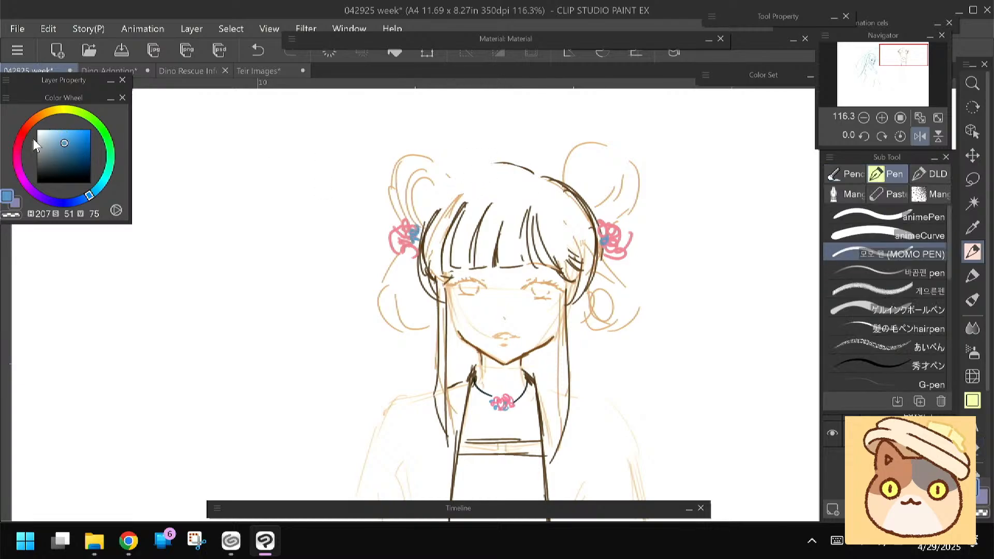
Draw a flower ornament on the crown of the head in reddish pink (H 358, S 44, V 83) with blue accents
click(22, 134)
click(60, 138)
drag(525, 188, 509, 183)
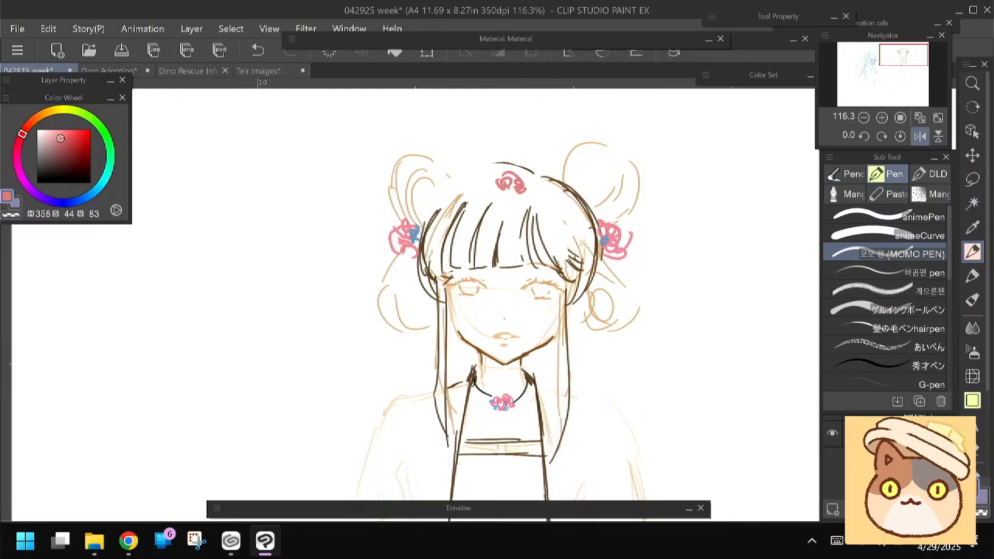
mouse_move(509, 173)
mouse_down()
mouse_move(491, 187)
mouse_move(507, 187)
mouse_up()
drag(514, 174, 520, 190)
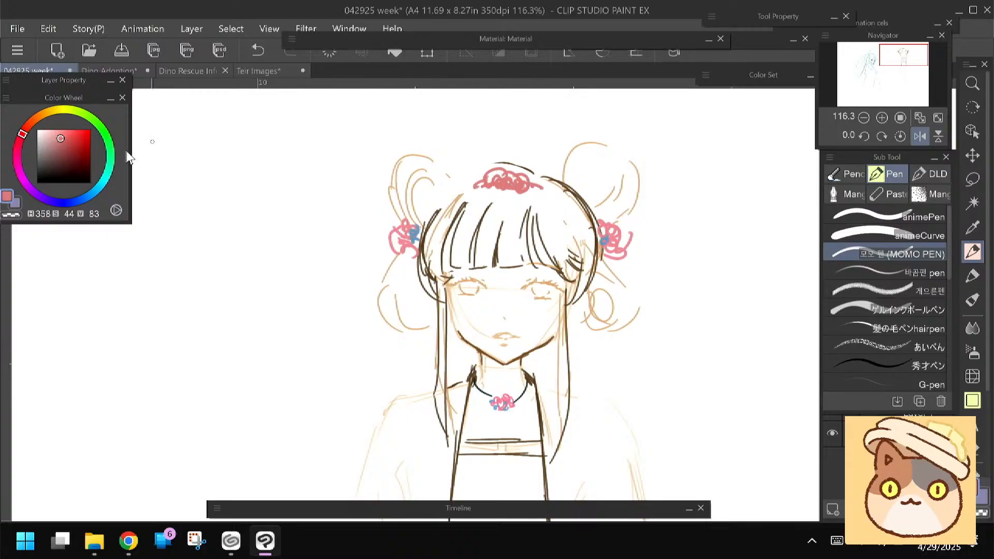
click(86, 197)
click(64, 141)
drag(479, 182, 490, 183)
drag(522, 184, 523, 185)
Switch to dark blue (H 212, S 57, V 38) and line the robe over both shoulders
drag(353, 334, 373, 244)
mouse_move(357, 282)
mouse_down()
mouse_move(360, 202)
mouse_move(373, 213)
mouse_up()
click(69, 160)
click(67, 163)
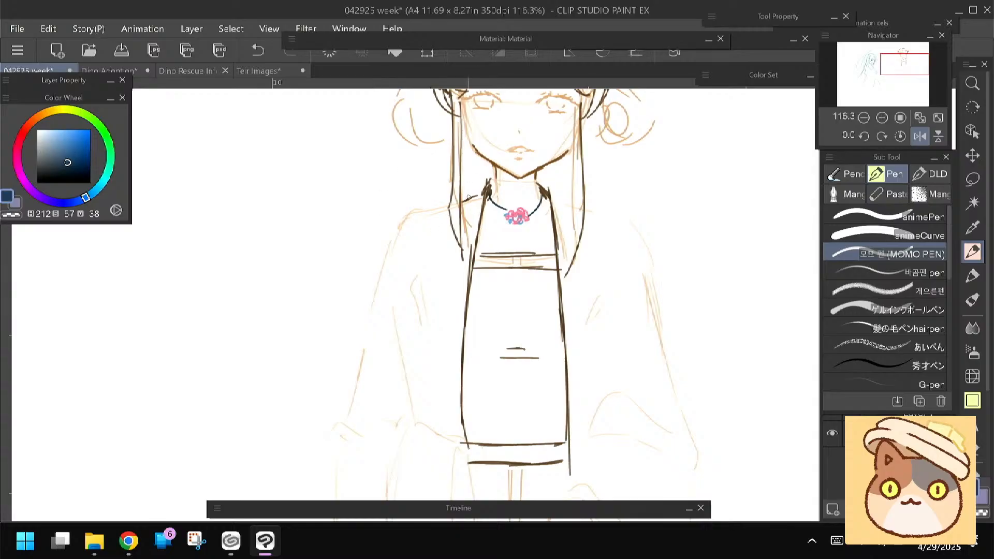
drag(484, 190, 374, 235)
drag(527, 173, 553, 184)
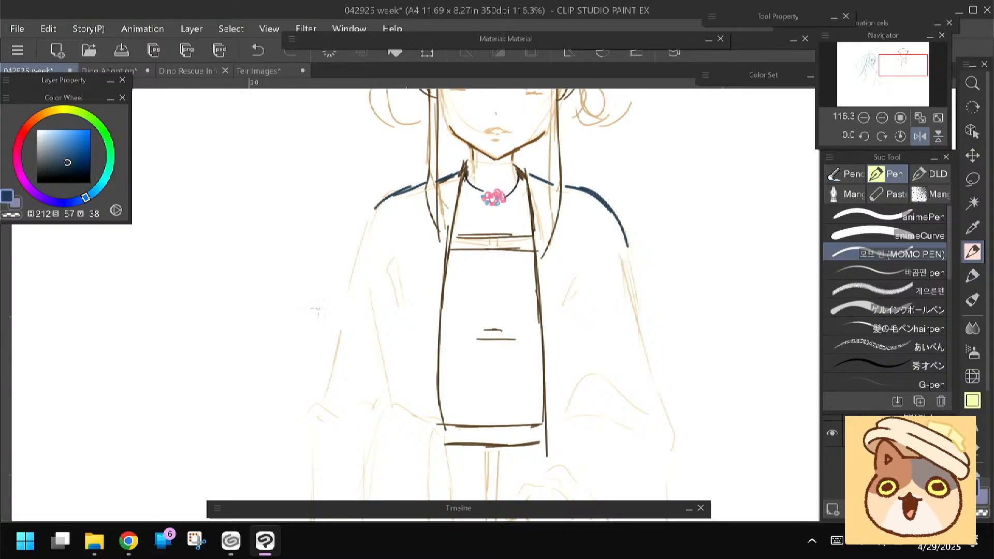
Line the outer edges of both wide sleeves from the shoulders down over the orange sketch
scroll(474, 336, down, 4)
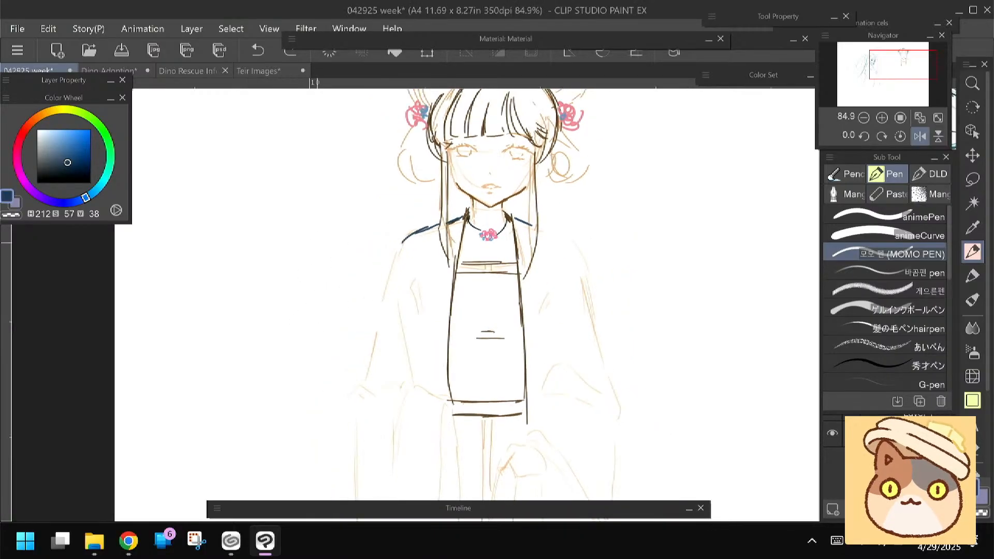
drag(473, 336, 487, 285)
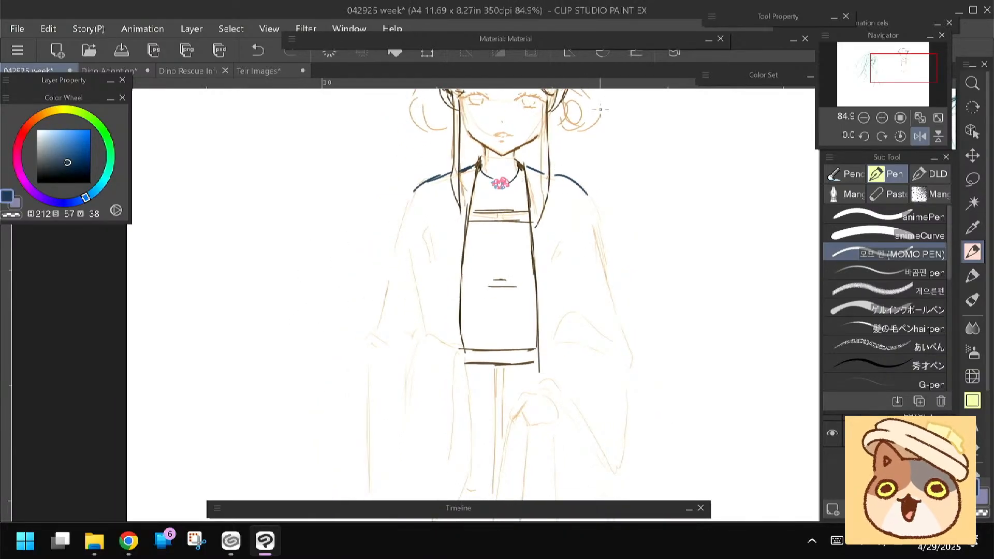
drag(561, 177, 603, 237)
drag(596, 199, 622, 323)
drag(608, 288, 632, 378)
drag(396, 279, 417, 239)
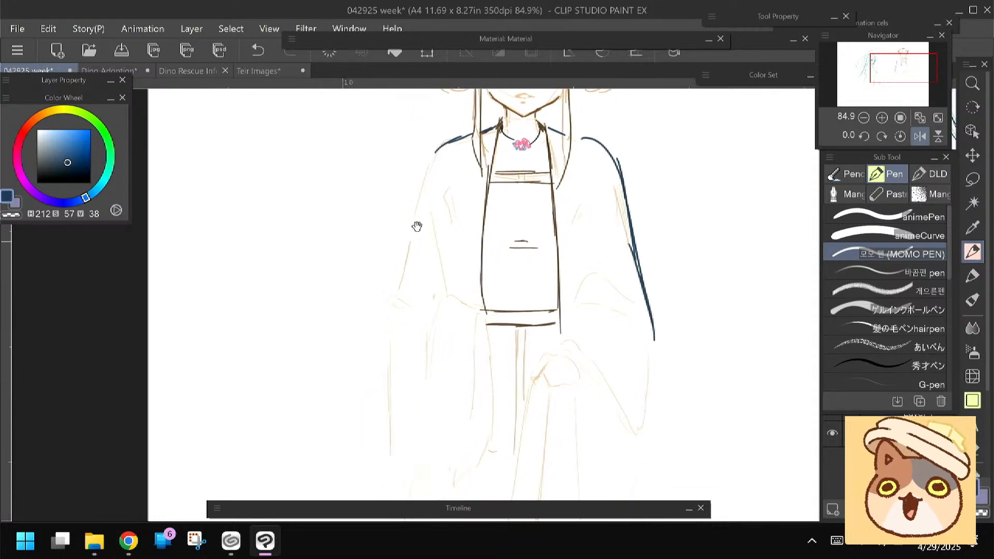
drag(434, 149, 401, 259)
drag(409, 203, 382, 313)
mouse_move(356, 330)
mouse_down()
mouse_move(354, 274)
mouse_move(387, 394)
mouse_up()
drag(368, 224, 367, 307)
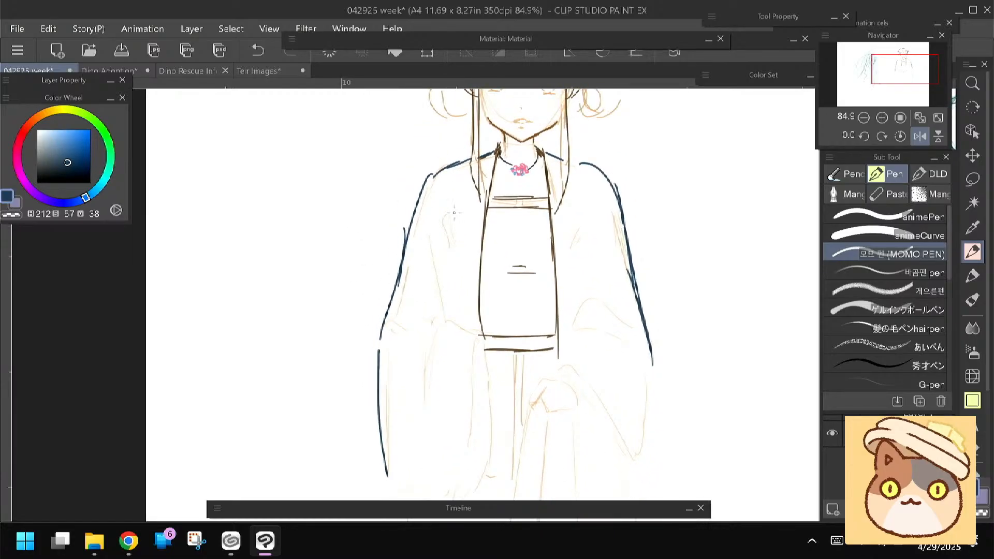
Line the robe's front edges beside the front panel, and add the inner creases and forearm fold of one sleeve
drag(485, 179, 480, 198)
drag(477, 236, 469, 314)
scroll(455, 259, down, 3)
drag(473, 217, 477, 314)
drag(550, 259, 547, 322)
mouse_move(554, 151)
mouse_down()
mouse_move(557, 269)
mouse_move(575, 265)
mouse_move(635, 310)
mouse_up()
mouse_move(569, 275)
mouse_down()
mouse_move(579, 263)
mouse_move(627, 304)
mouse_up()
drag(569, 214, 561, 277)
drag(407, 338, 426, 289)
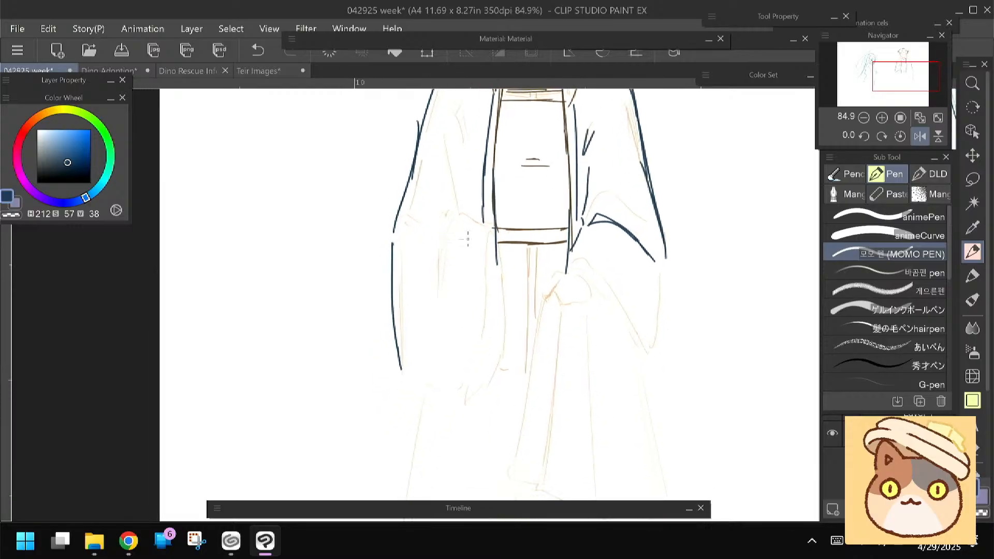
Flip the canvas view horizontally and draw the inner creases and elbow folds of the opposite sleeve
click(921, 137)
drag(395, 336, 444, 407)
mouse_move(606, 205)
mouse_down()
mouse_move(580, 286)
mouse_move(609, 358)
mouse_move(610, 392)
mouse_up()
mouse_move(589, 286)
mouse_down()
mouse_move(606, 276)
mouse_move(612, 325)
mouse_up()
drag(609, 287, 627, 288)
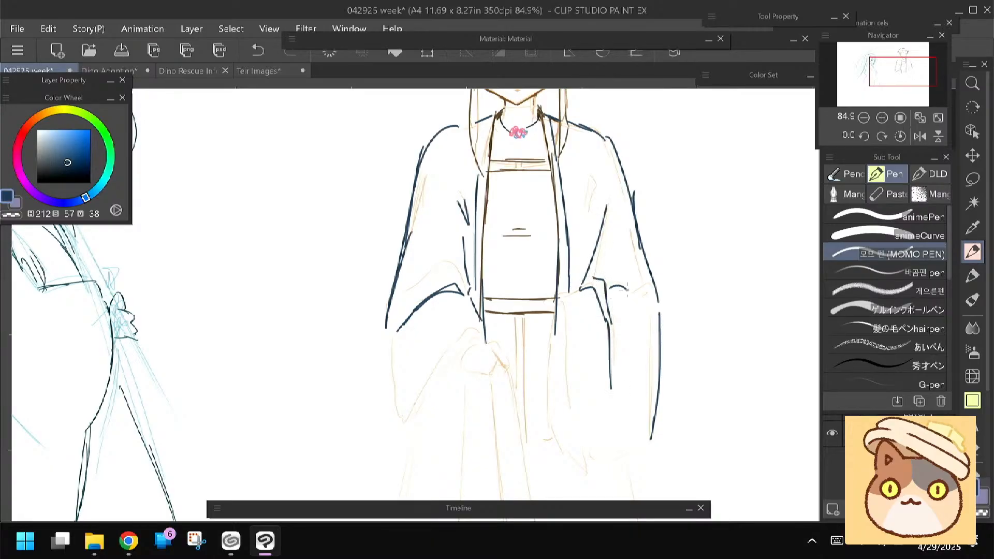
Line the hanging sleeve's inner edge down to its pointed tip and close its curved lower edge
drag(563, 299, 570, 366)
drag(500, 352, 499, 297)
mouse_move(553, 263)
mouse_down()
mouse_move(542, 332)
mouse_move(577, 422)
mouse_up()
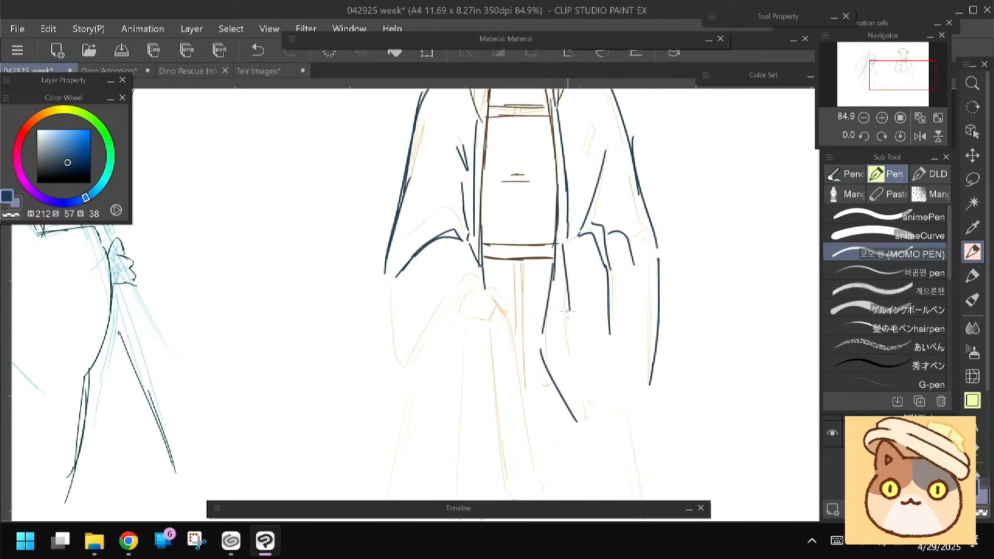
drag(567, 299, 584, 428)
drag(510, 393, 512, 345)
drag(643, 339, 603, 368)
Extend the raised arm's outer sleeve edge and draw the hand gripping the skirt
drag(426, 340, 429, 323)
scroll(424, 244, down, 1)
scroll(326, 251, down, 3)
drag(375, 247, 449, 238)
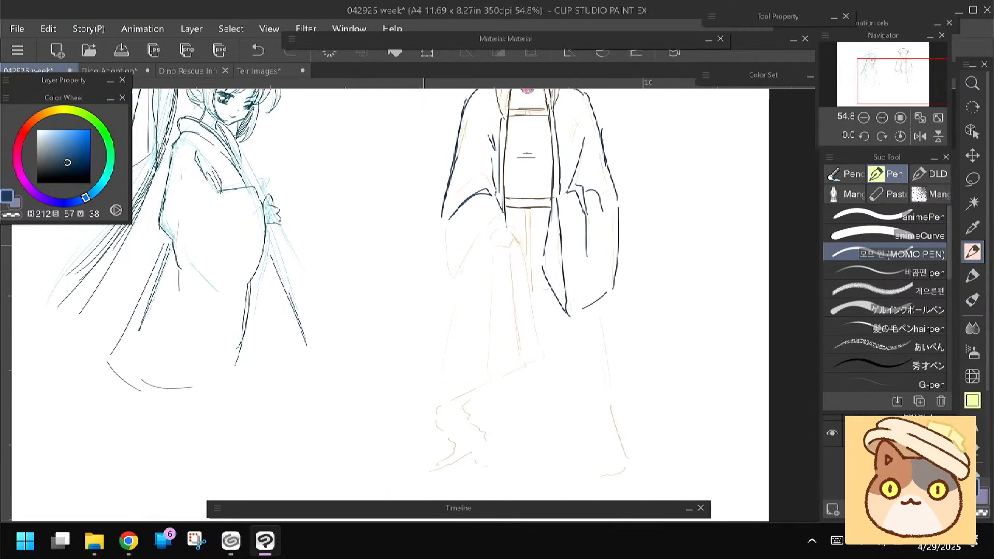
drag(503, 221, 515, 242)
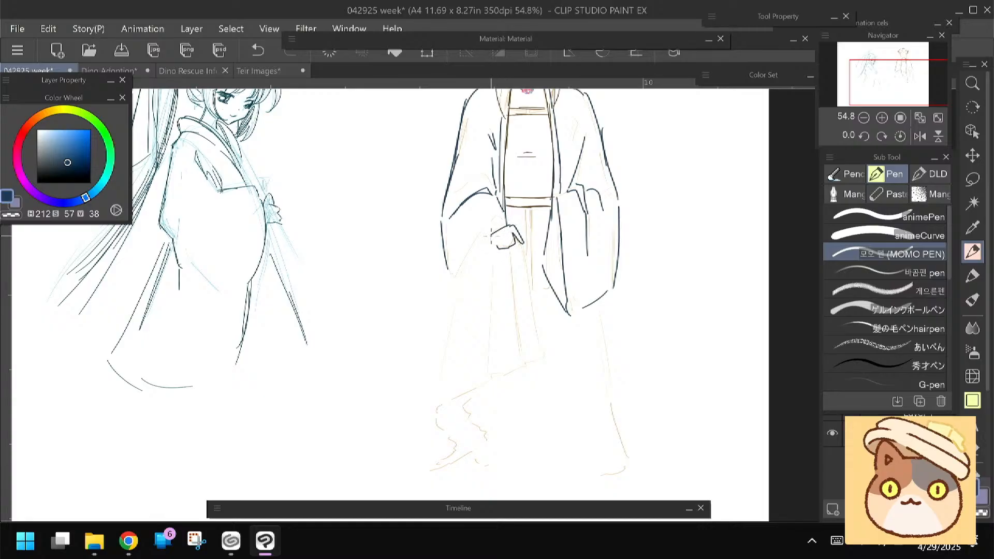
Line the gathered skirt below the gripping hand with long pleats, a raised hem edge and the outer skirt side
mouse_move(523, 251)
mouse_down()
mouse_move(542, 356)
mouse_move(514, 368)
mouse_up()
drag(509, 249, 522, 365)
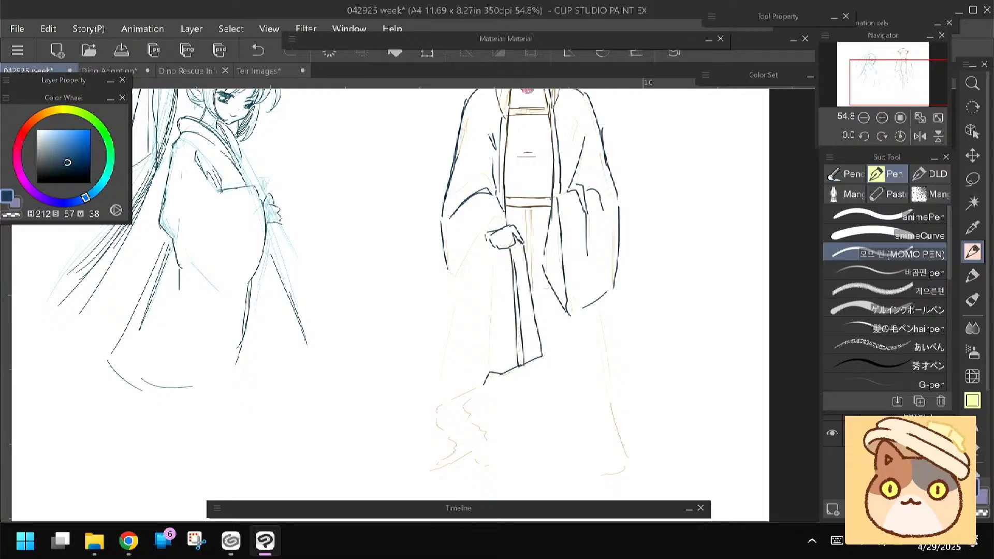
mouse_move(491, 248)
mouse_down()
mouse_move(485, 374)
mouse_move(494, 309)
mouse_move(493, 370)
mouse_move(451, 402)
mouse_up()
drag(463, 270, 439, 376)
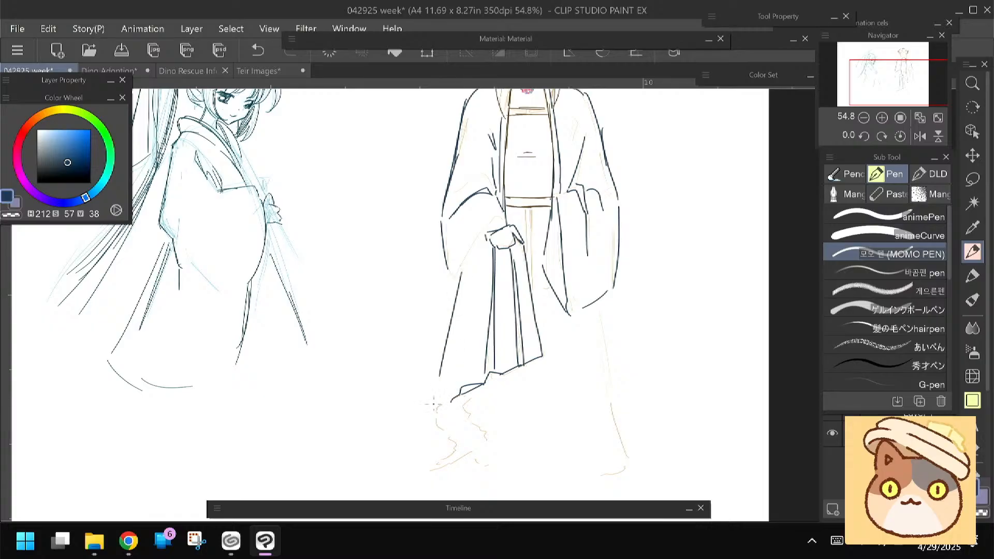
Draw the skirt's ruffled fold and bottom hem, and line the opposite side of the skirt down to it
mouse_move(436, 420)
mouse_down()
mouse_move(450, 460)
mouse_move(490, 465)
mouse_up()
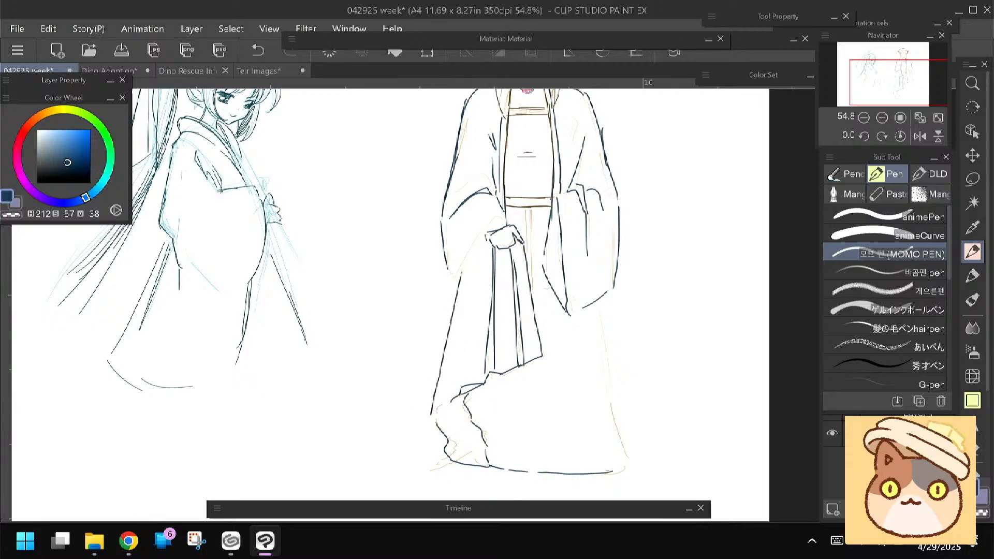
drag(434, 376, 439, 311)
drag(625, 398, 548, 410)
drag(610, 407, 630, 402)
drag(603, 234, 633, 387)
drag(545, 405, 479, 409)
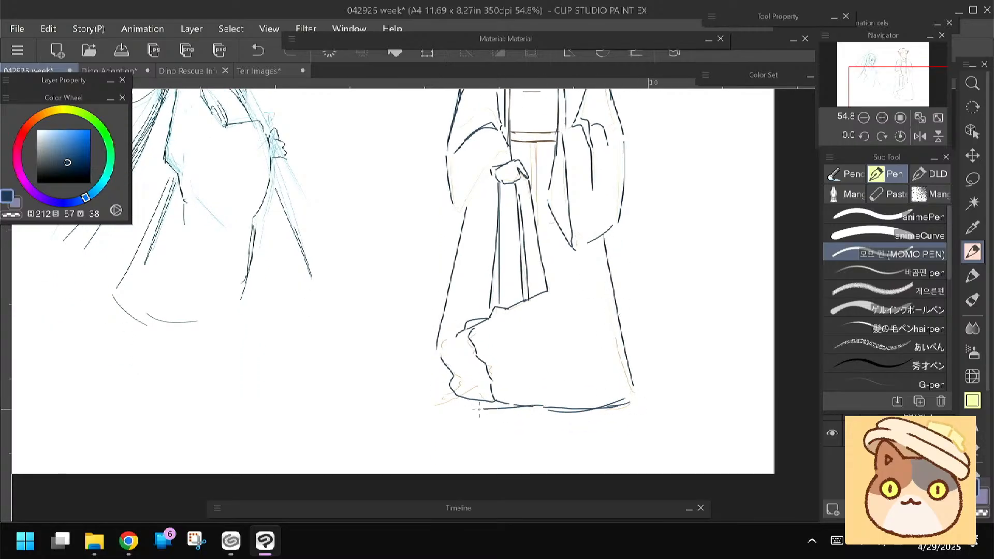
Draw the second hand at the waist beside the hanging sleeve and add short creases across the front panel
drag(424, 358, 434, 264)
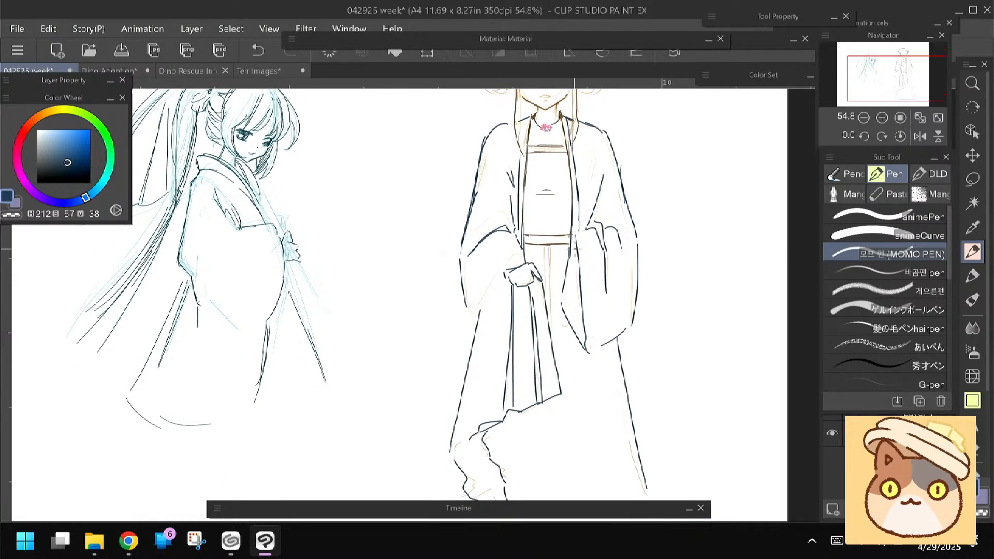
mouse_move(566, 239)
mouse_down()
mouse_move(557, 249)
mouse_move(575, 271)
mouse_move(555, 265)
mouse_up()
drag(394, 321, 395, 368)
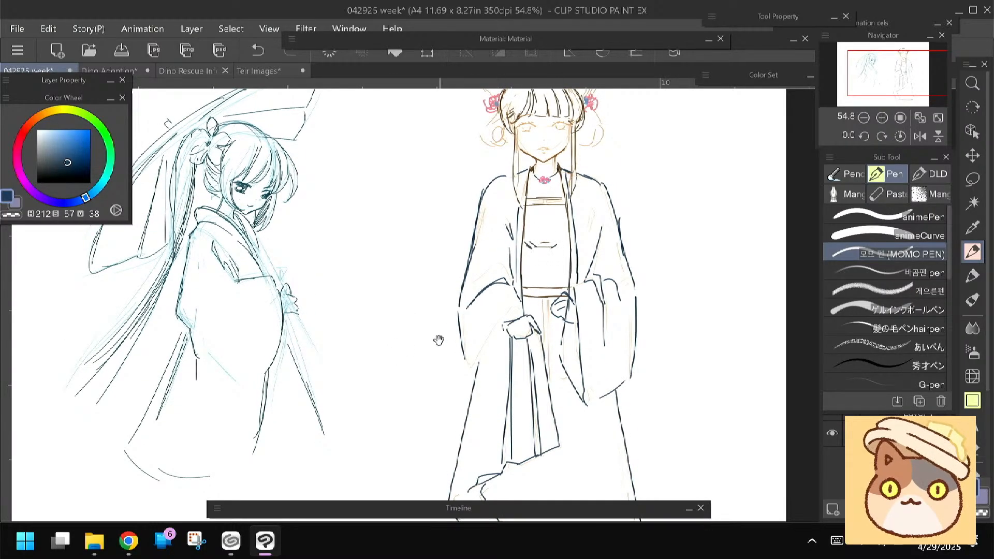
drag(439, 340, 447, 356)
key(ctrl+z)
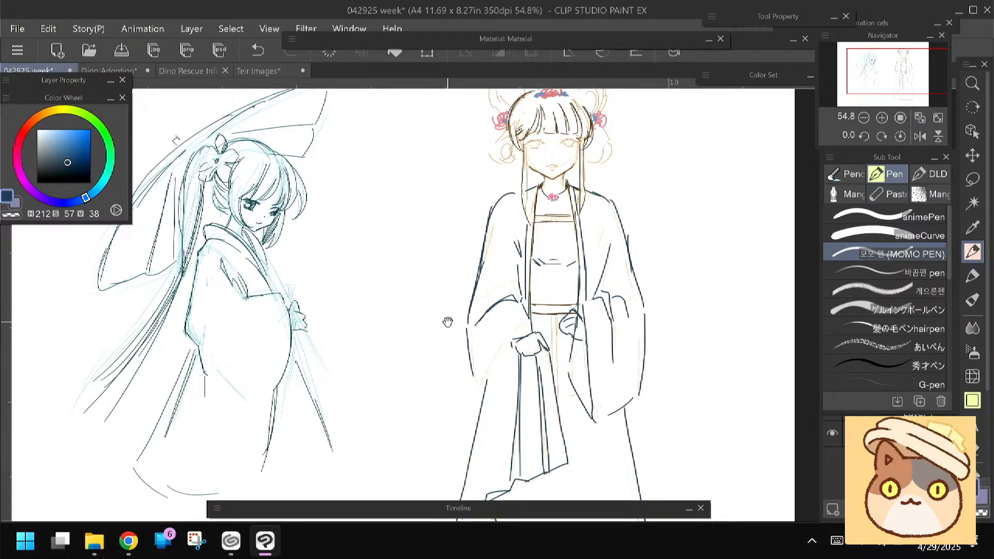
drag(446, 319, 452, 231)
key(e)
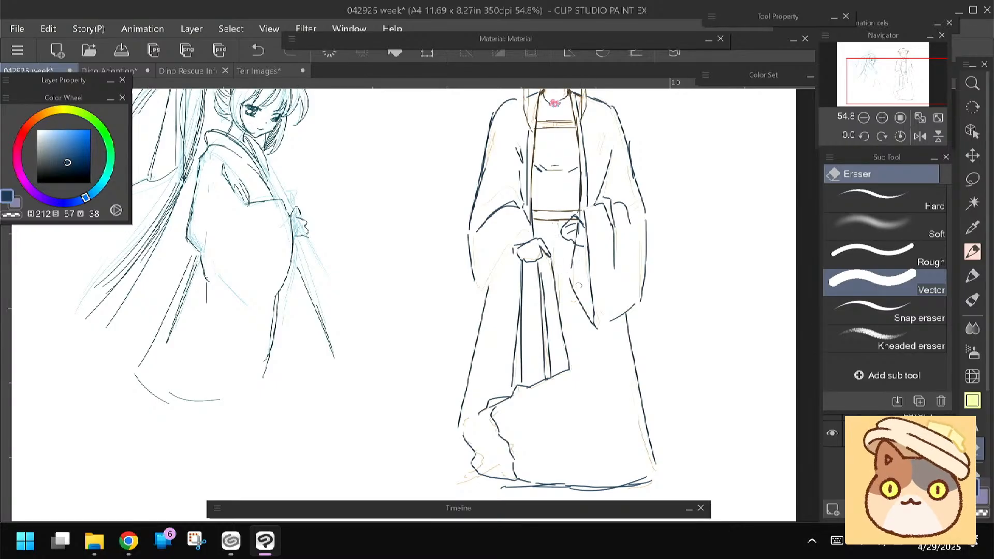
key(p)
drag(423, 293, 424, 271)
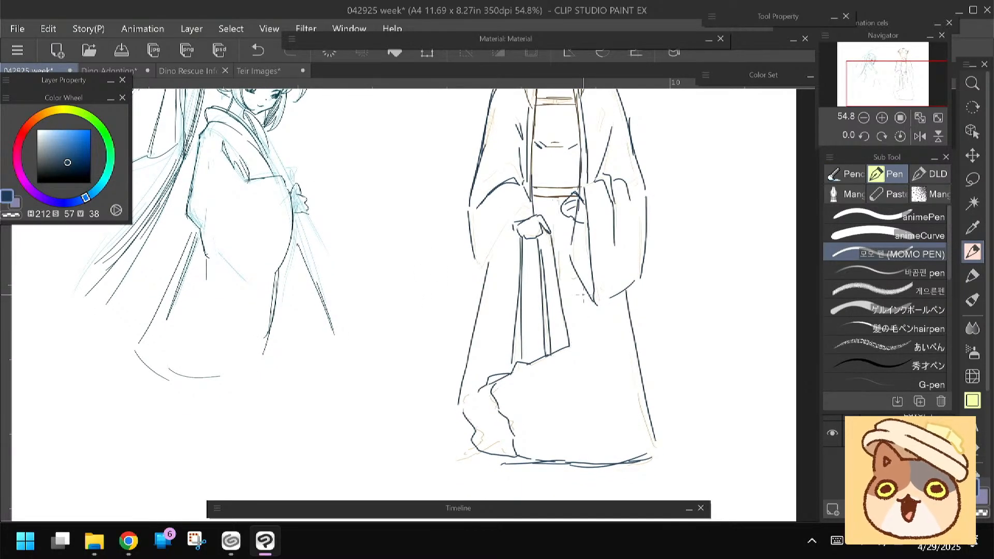
Line the long robe panel below the hanging sleeve with an angled, banded lower edge and a small tassel
drag(582, 290, 583, 363)
drag(582, 309, 583, 359)
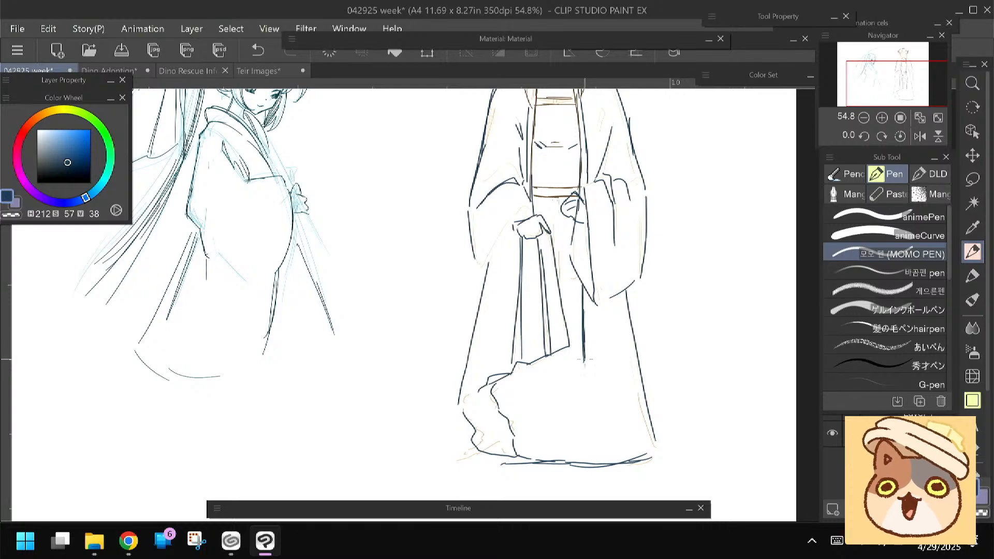
drag(607, 365, 620, 392)
drag(627, 319, 631, 397)
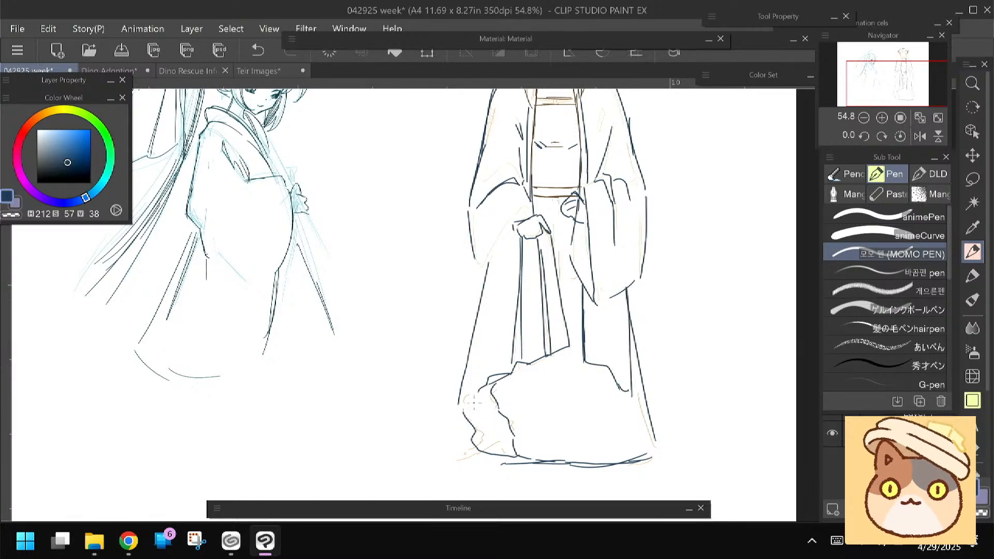
drag(536, 372, 531, 357)
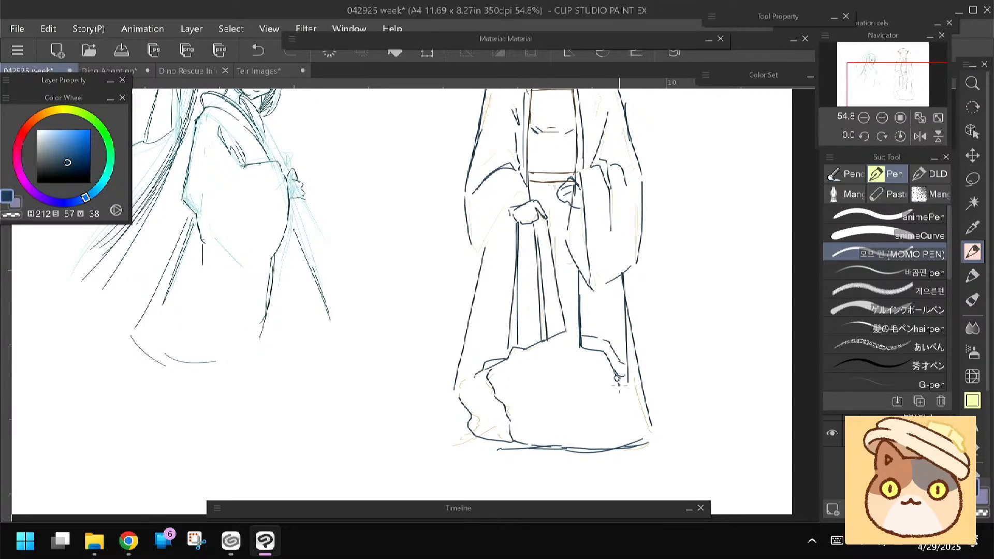
mouse_move(436, 373)
mouse_down()
mouse_move(444, 362)
mouse_move(445, 405)
mouse_move(445, 386)
mouse_up()
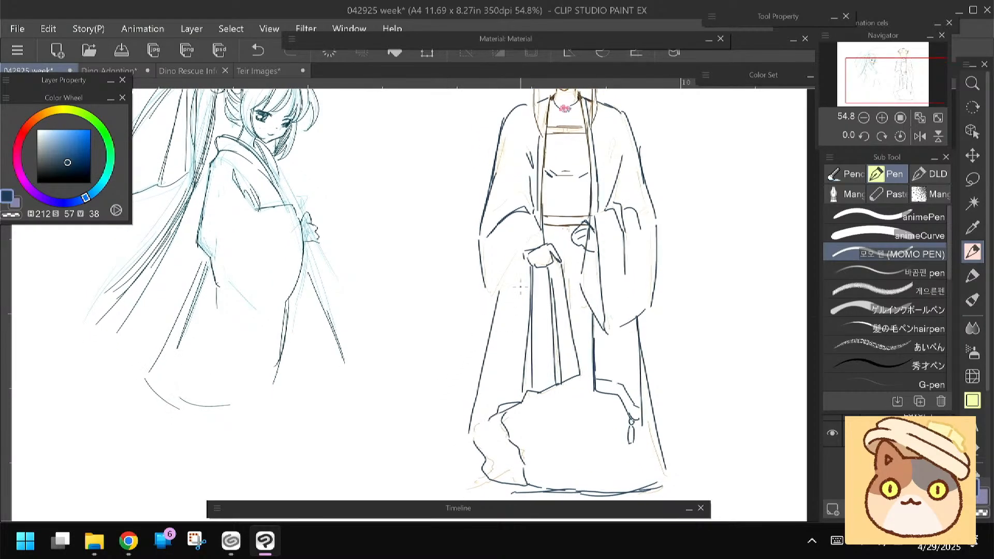
Add long fold lines to the outer skirt and line the sleeve opening beneath the gripping hand
drag(505, 306, 479, 416)
drag(525, 257, 491, 313)
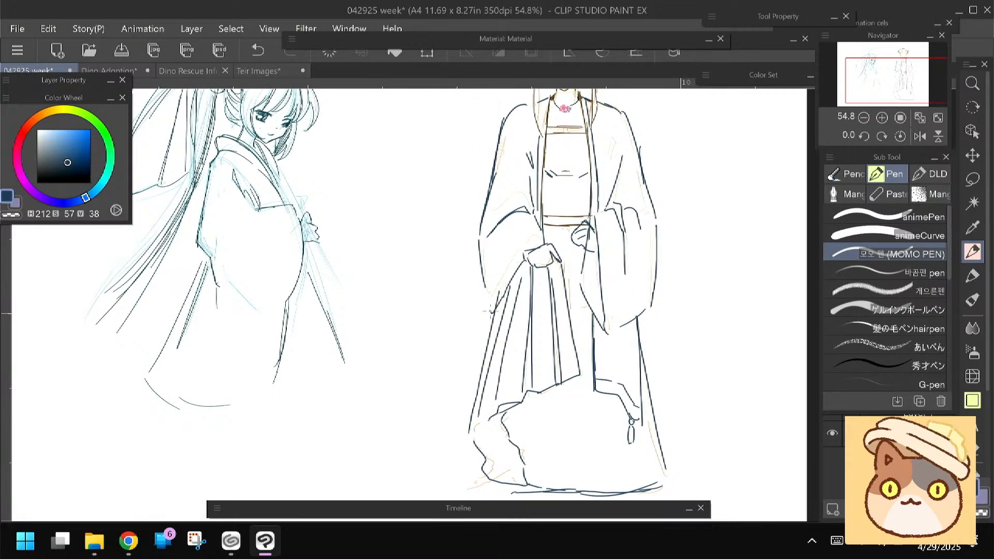
drag(542, 242, 500, 299)
drag(437, 284, 428, 328)
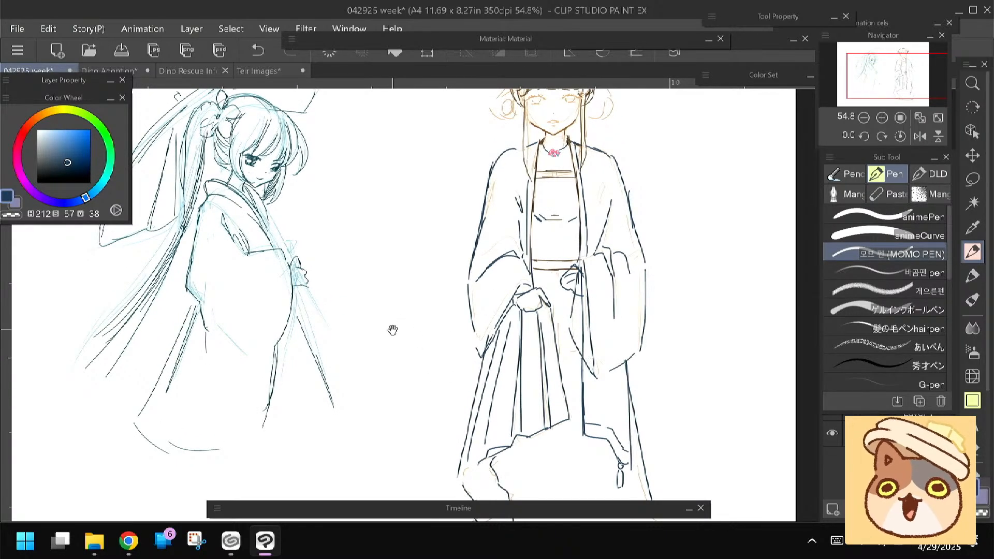
drag(390, 328, 385, 334)
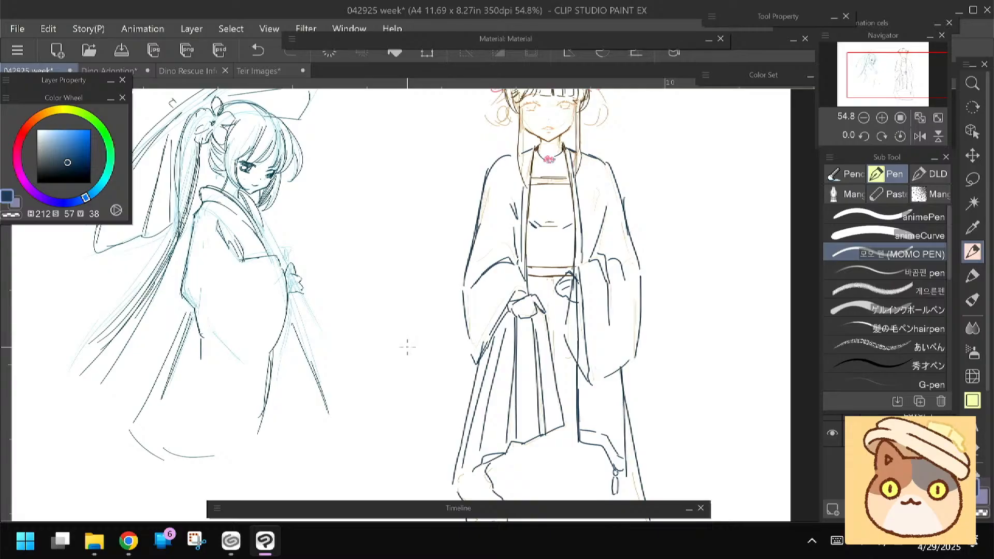
drag(407, 347, 409, 251)
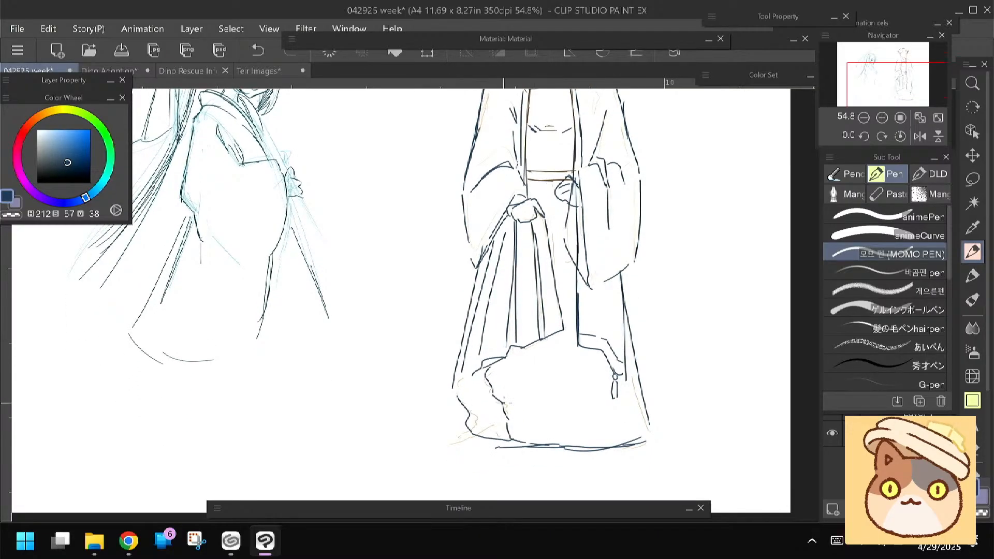
drag(420, 295, 423, 387)
scroll(409, 300, down, 3)
scroll(394, 279, down, 2)
drag(393, 280, 449, 281)
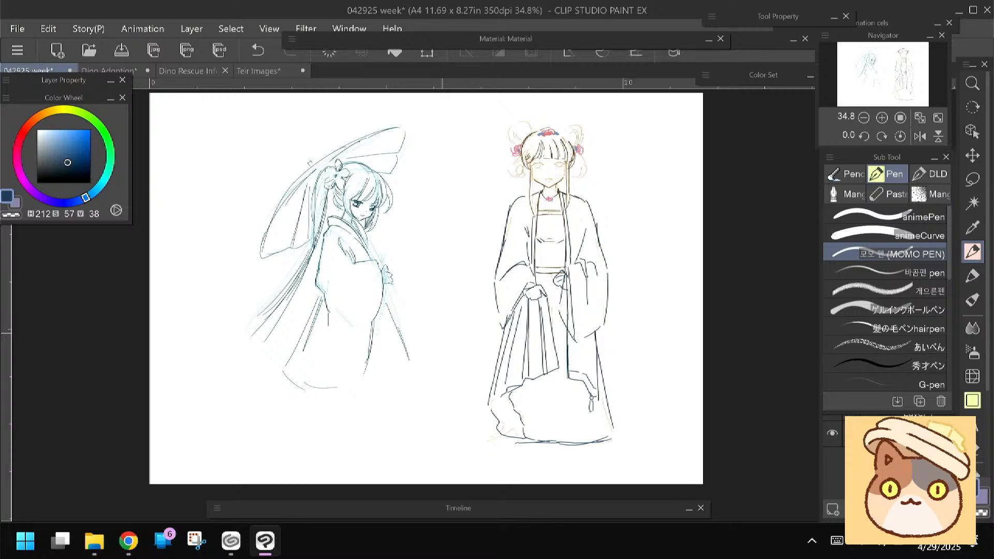
Mirror the canvas view, select the robed figure's head and hair buns, and scale them down slightly
click(922, 137)
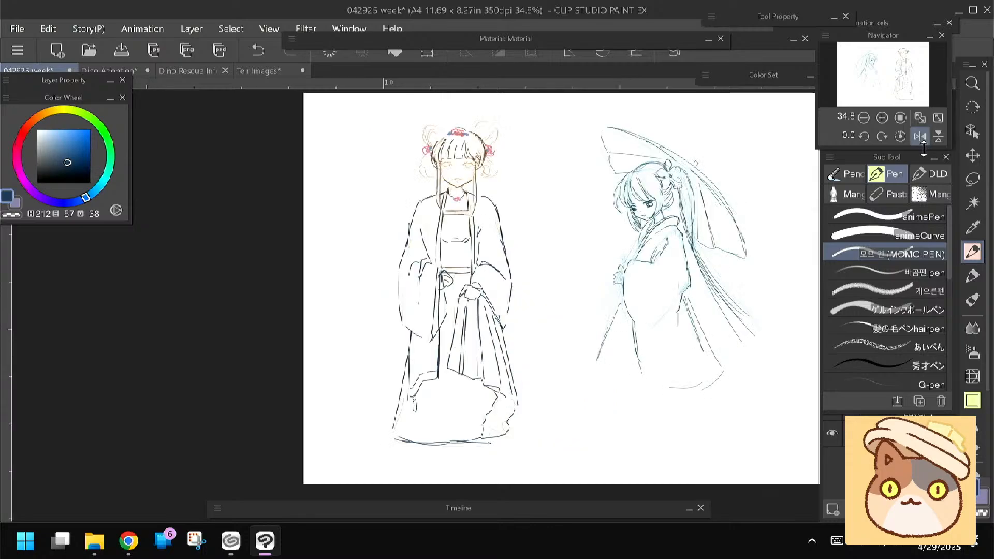
drag(561, 289, 562, 295)
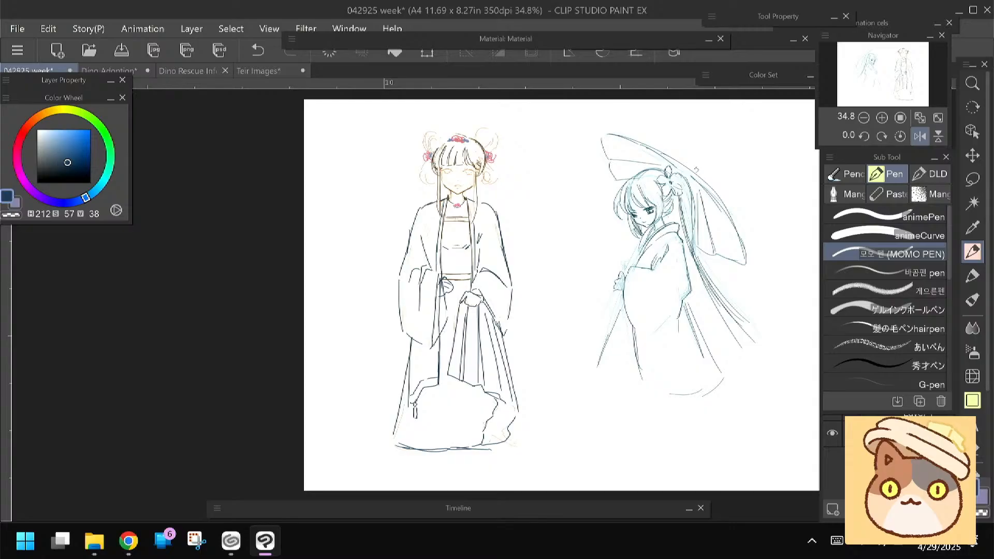
drag(375, 328, 376, 322)
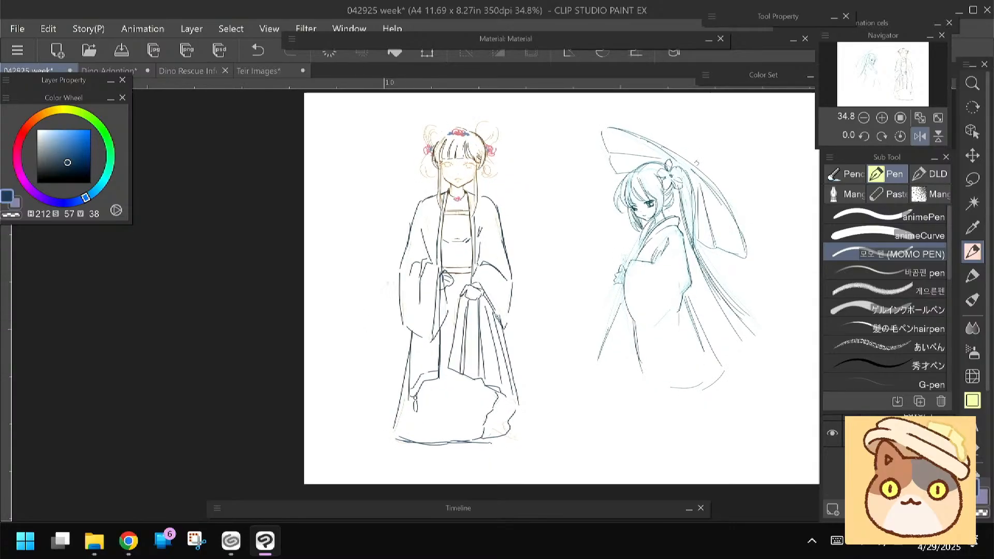
key(m)
mouse_move(426, 115)
mouse_down()
mouse_move(508, 115)
mouse_move(500, 174)
mouse_move(444, 182)
mouse_move(406, 136)
mouse_up()
key(ctrl+t)
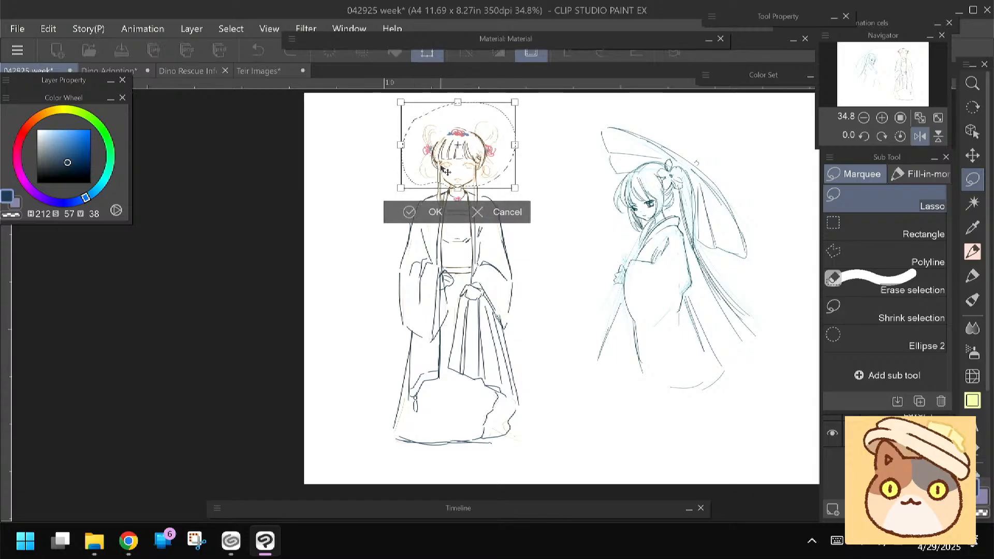
drag(389, 155, 384, 156)
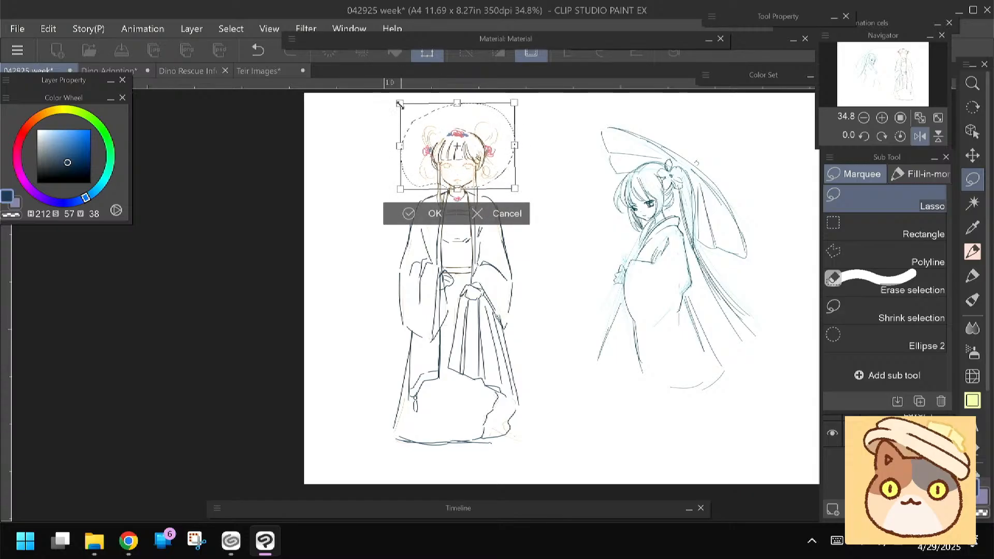
drag(399, 104, 401, 106)
drag(439, 169, 438, 167)
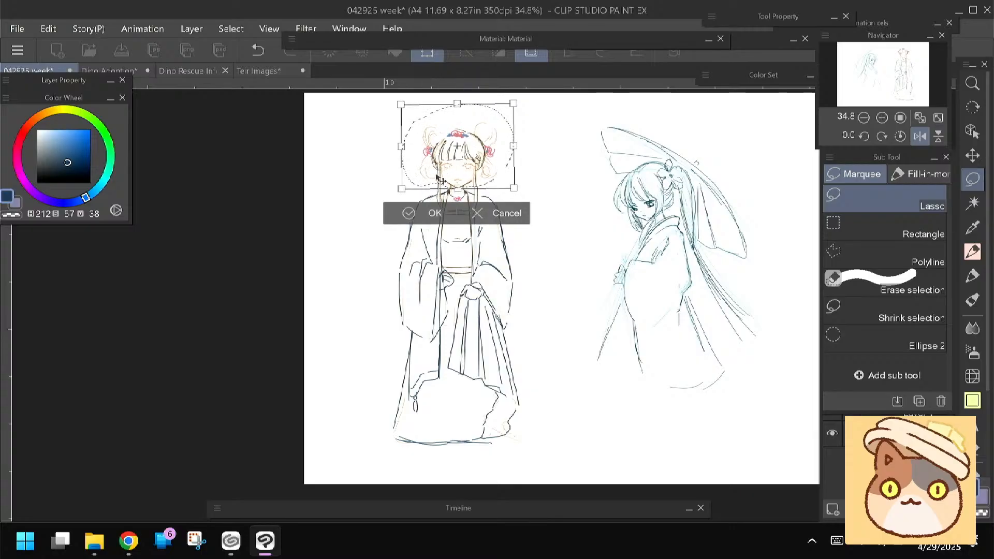
click(411, 212)
key(ctrl+d)
Select the lower skirt with its ruffled fold and hem, and move it down slightly to lengthen the robe
mouse_move(393, 180)
mouse_down()
mouse_move(415, 162)
mouse_move(412, 151)
mouse_up()
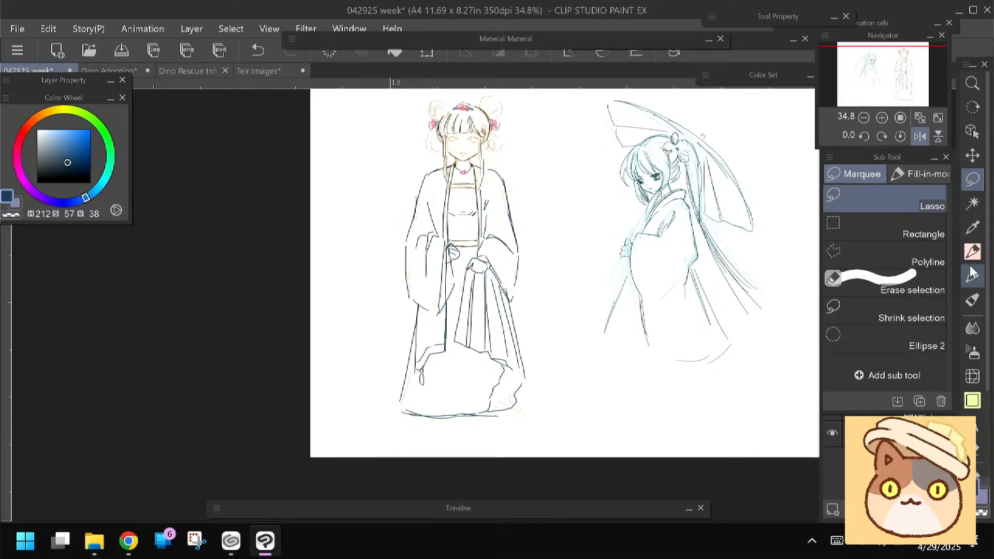
key(p)
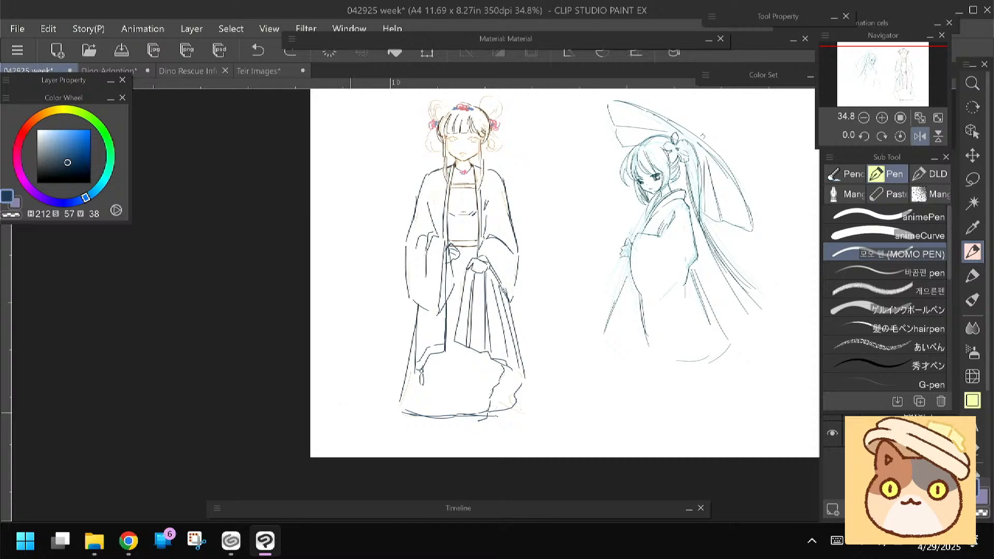
key(m)
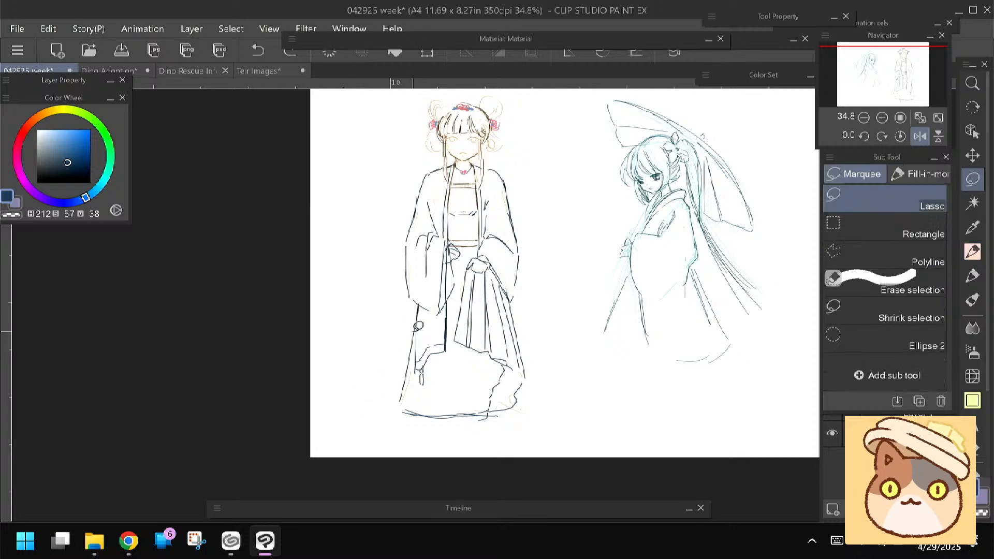
mouse_move(417, 345)
mouse_down()
mouse_move(468, 386)
mouse_move(478, 352)
mouse_move(417, 436)
mouse_move(368, 381)
mouse_up()
key(ctrl+t)
drag(413, 417, 411, 424)
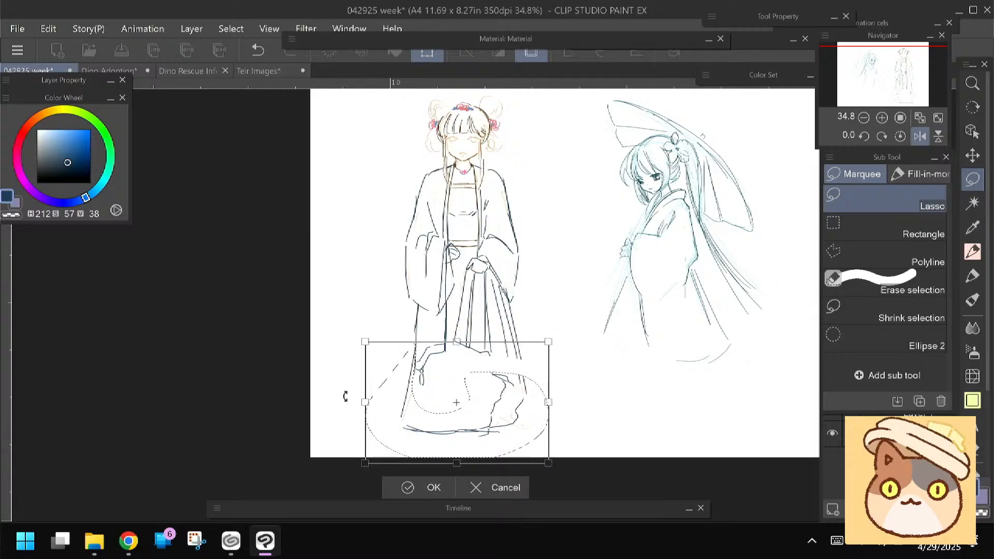
key(Return)
key(ctrl+d)
drag(369, 387, 368, 392)
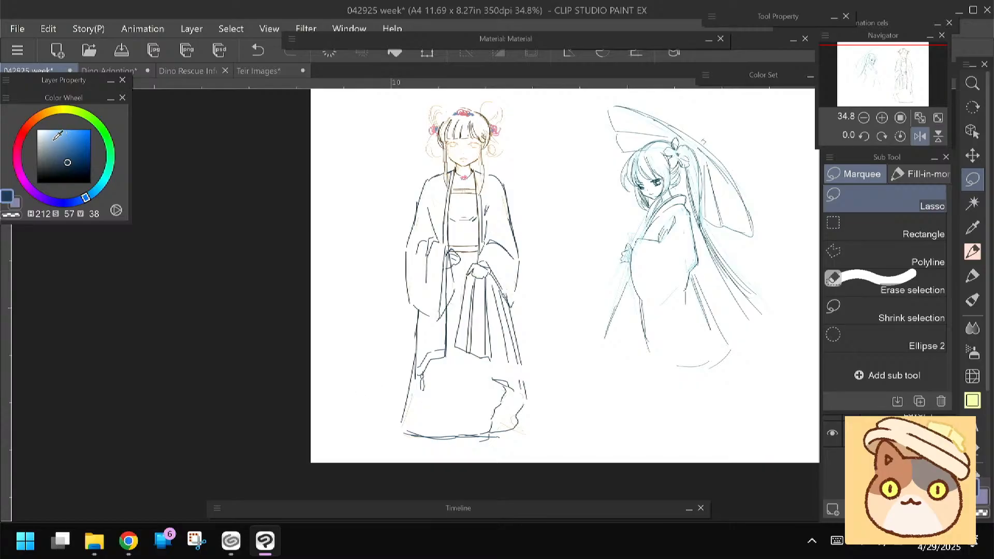
Set up a thinner Felt pen in pink (H 341, S 33, V 90) and add a new layer above Layer 4 for proportion guides
click(17, 147)
click(54, 135)
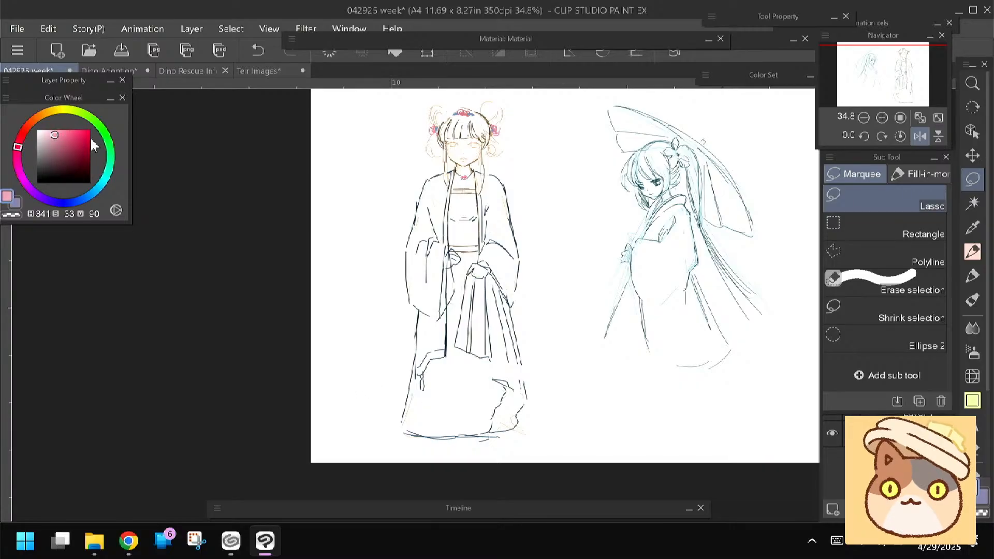
click(971, 252)
click(971, 276)
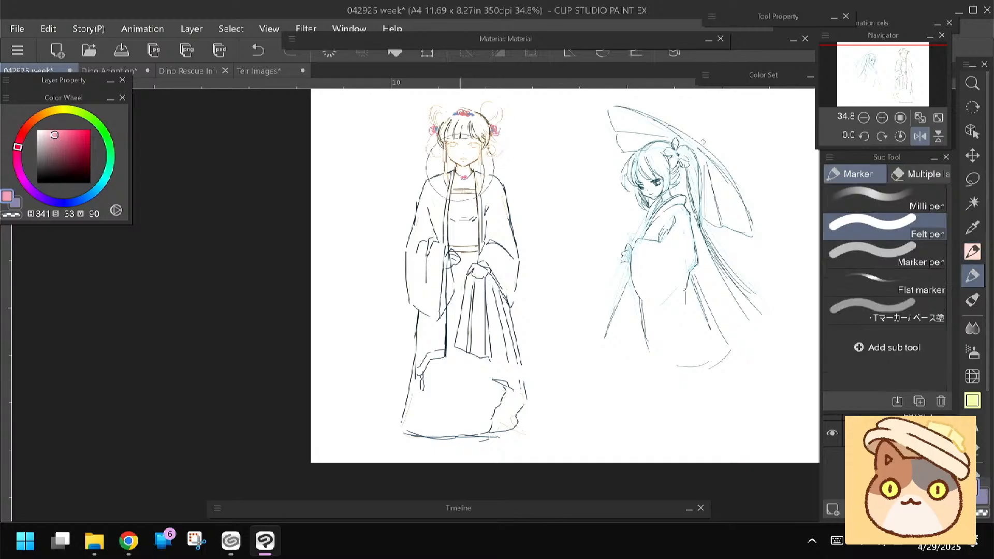
key(bracketleft)
key(bracketleft)
key(bracketleft)
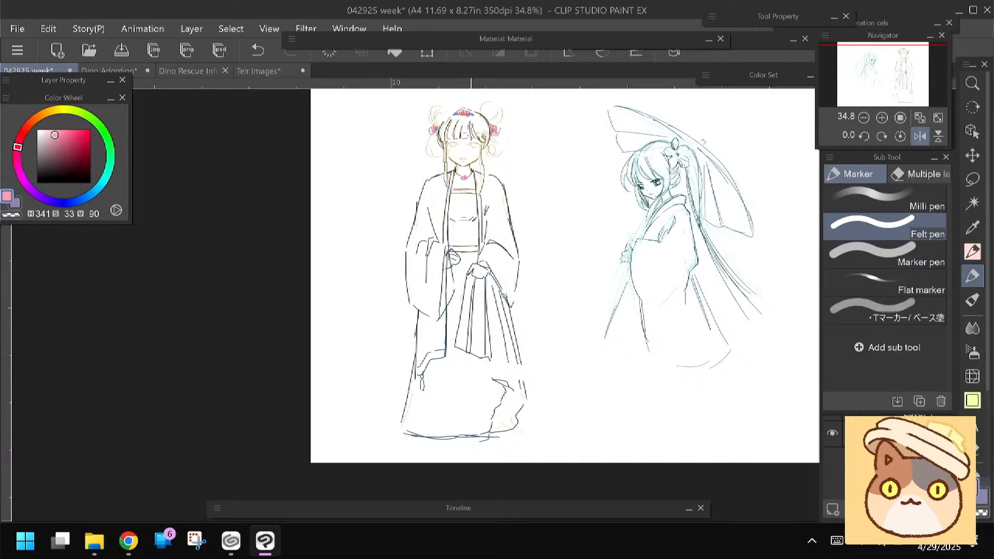
drag(467, 111, 475, 158)
key(ctrl+z)
click(879, 461)
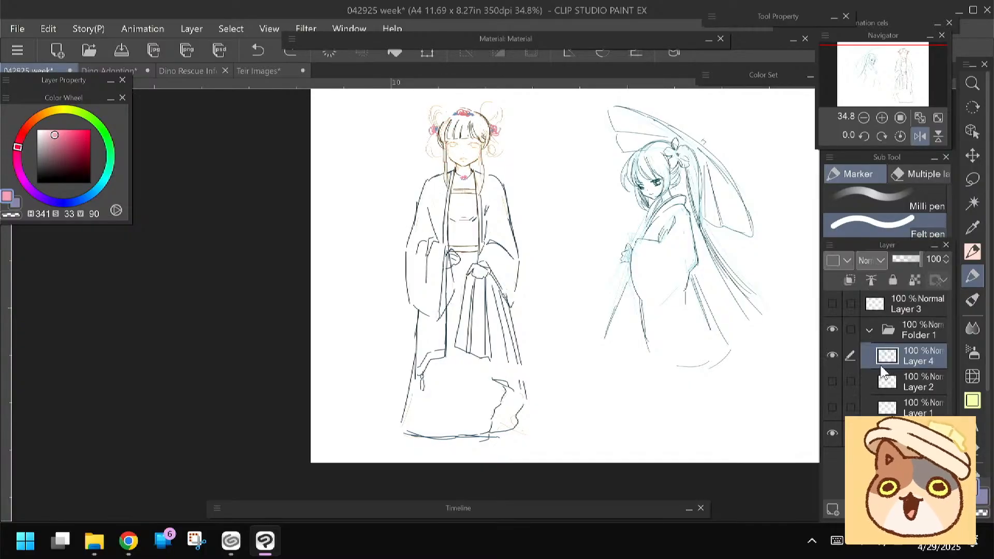
click(833, 510)
Draw a column of head-sized pink circles from the robed figure's head down to the hem as a proportion guide
mouse_move(468, 111)
mouse_down()
mouse_move(473, 164)
mouse_move(441, 141)
mouse_move(443, 189)
mouse_move(466, 170)
mouse_up()
mouse_move(465, 216)
mouse_down()
mouse_move(445, 228)
mouse_move(468, 268)
mouse_move(446, 300)
mouse_move(468, 322)
mouse_move(449, 352)
mouse_move(485, 398)
mouse_up()
drag(409, 373, 418, 294)
mouse_move(480, 348)
mouse_down()
mouse_move(500, 383)
mouse_move(481, 345)
mouse_up()
drag(357, 234, 377, 313)
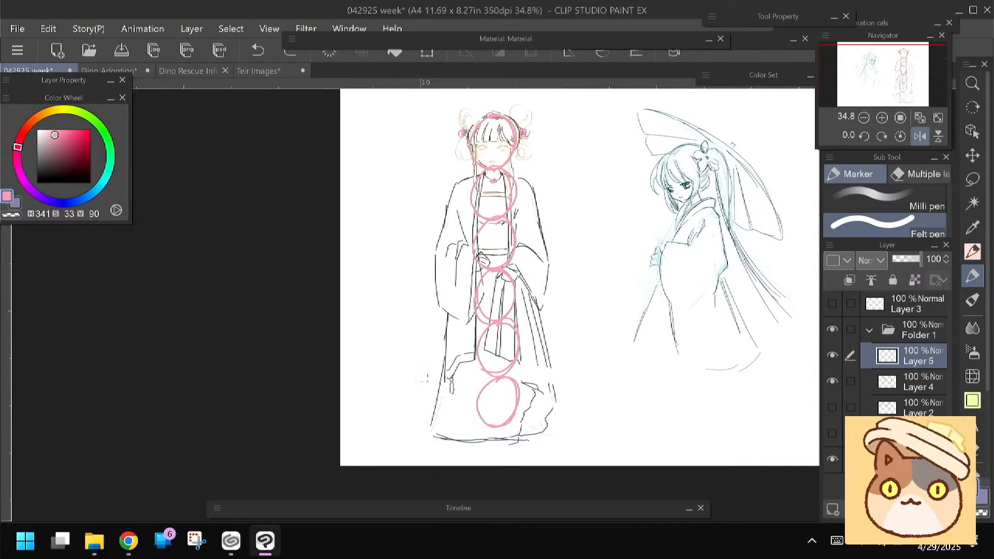
mouse_move(497, 428)
mouse_down()
mouse_move(512, 464)
mouse_move(482, 434)
mouse_up()
key(ctrl+z)
Hide the circle guide on Layer 5, scale down Layer 4's drawing of both figures and place it higher on the page
click(832, 355)
click(905, 382)
key(ctrl+t)
drag(456, 391, 455, 365)
key(Return)
mouse_move(381, 309)
mouse_down()
mouse_move(385, 337)
mouse_move(390, 318)
mouse_up()
key(ctrl+t)
drag(437, 426, 494, 374)
drag(507, 308, 461, 330)
key(Return)
Clear Layer 5's old circles and draw a new column of head-sized circles with a horizontal ground line through the lowest one
click(890, 357)
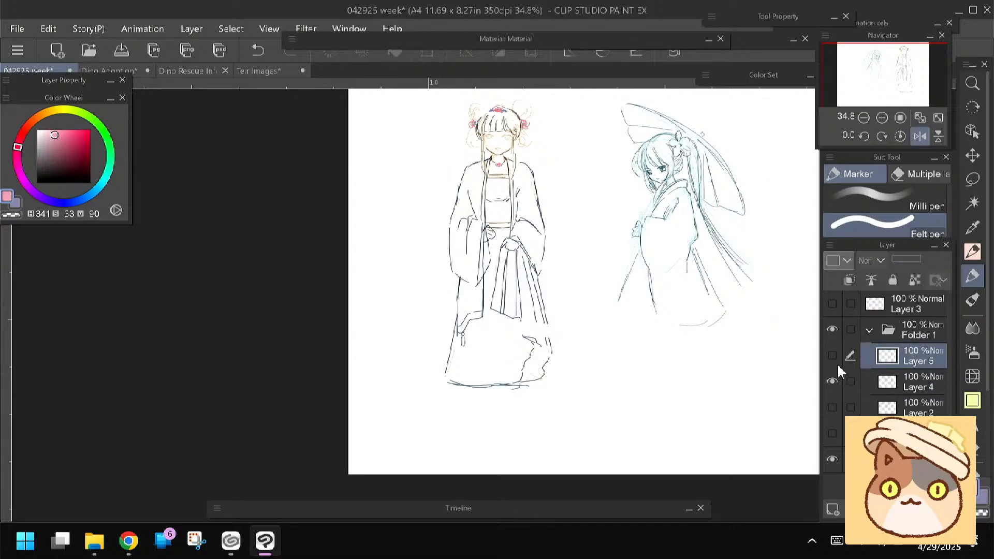
click(831, 355)
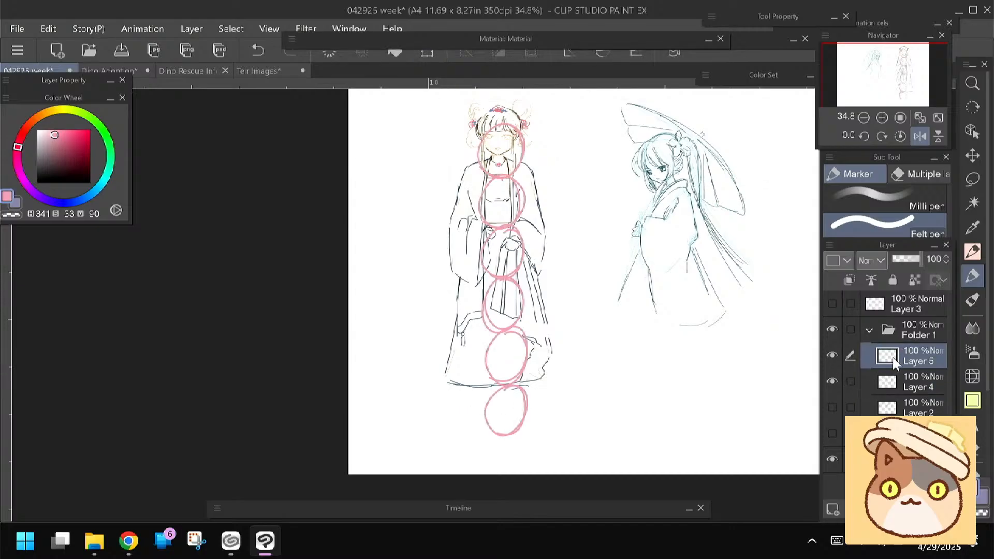
click(319, 54)
key(p)
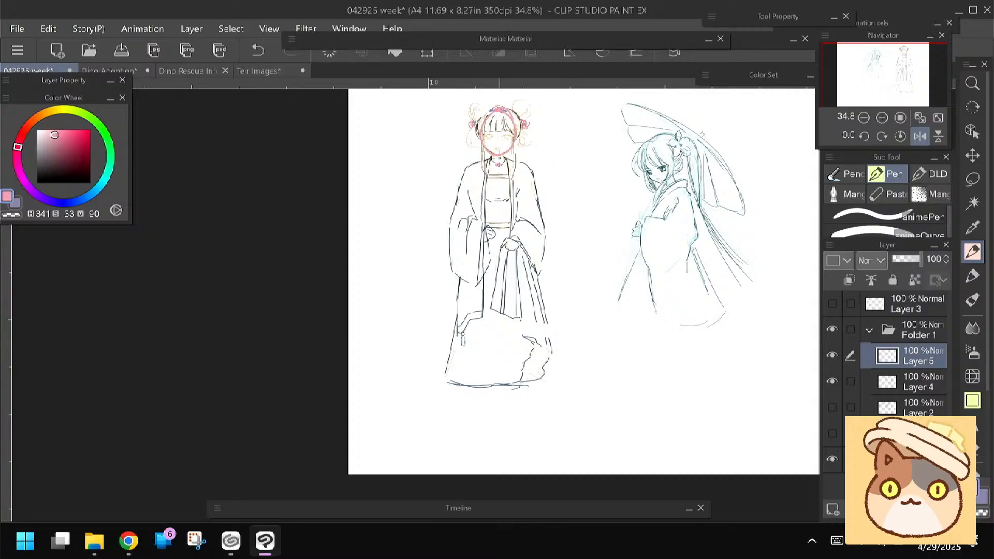
mouse_move(505, 114)
mouse_down()
mouse_move(513, 193)
mouse_move(494, 190)
mouse_up()
key(ctrl+z)
mouse_move(501, 154)
mouse_down()
mouse_move(516, 179)
mouse_move(510, 158)
mouse_up()
mouse_move(514, 196)
mouse_down()
mouse_move(492, 234)
mouse_move(501, 274)
mouse_move(516, 243)
mouse_up()
mouse_move(500, 279)
mouse_down()
mouse_move(482, 290)
mouse_move(514, 292)
mouse_move(506, 348)
mouse_move(485, 368)
mouse_up()
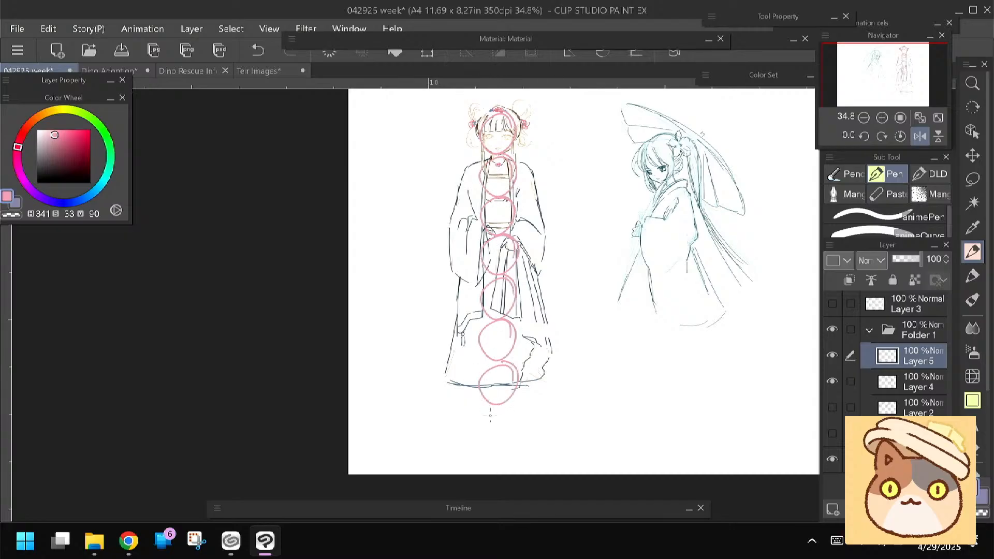
drag(498, 408, 458, 426)
drag(362, 362, 355, 362)
click(910, 386)
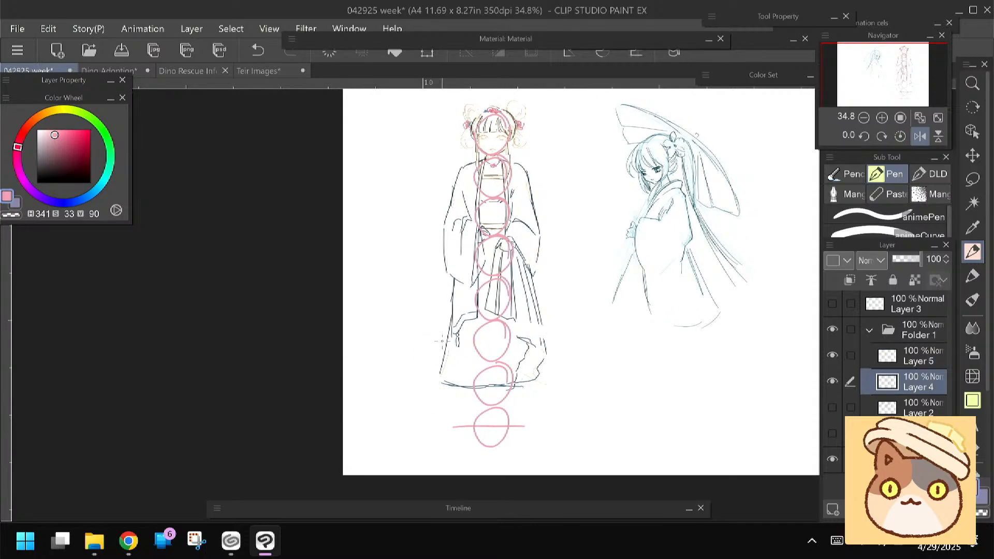
key(ctrl+t)
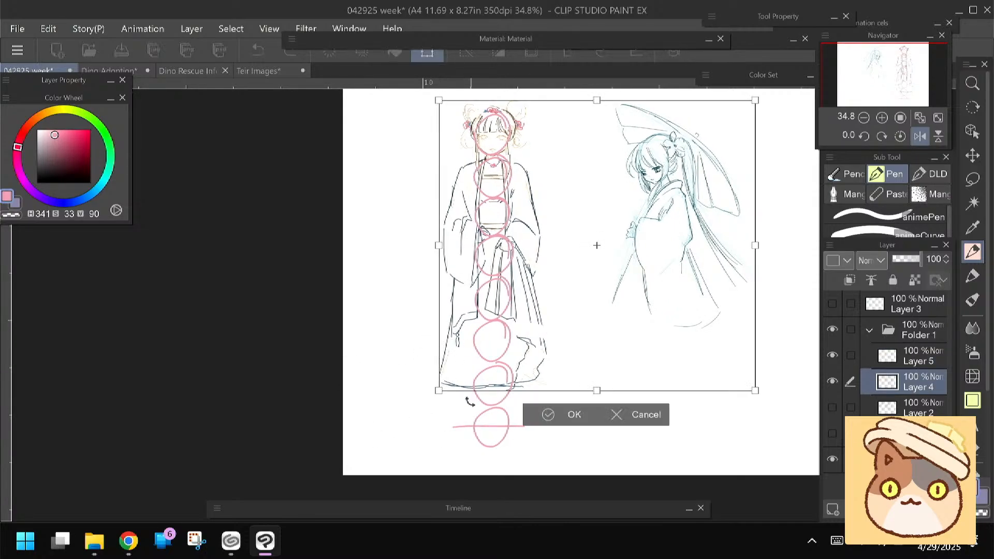
click(618, 417)
drag(406, 338, 405, 341)
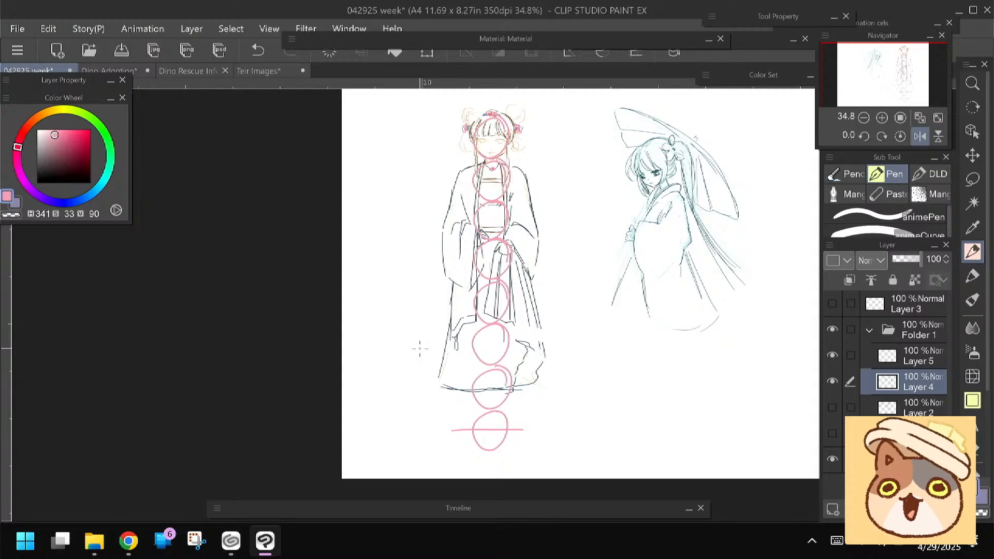
Set the pen to dark blue (H 217, S 48, V 27) and draft the skirt's left side down to the ground line on Layer 5
click(909, 361)
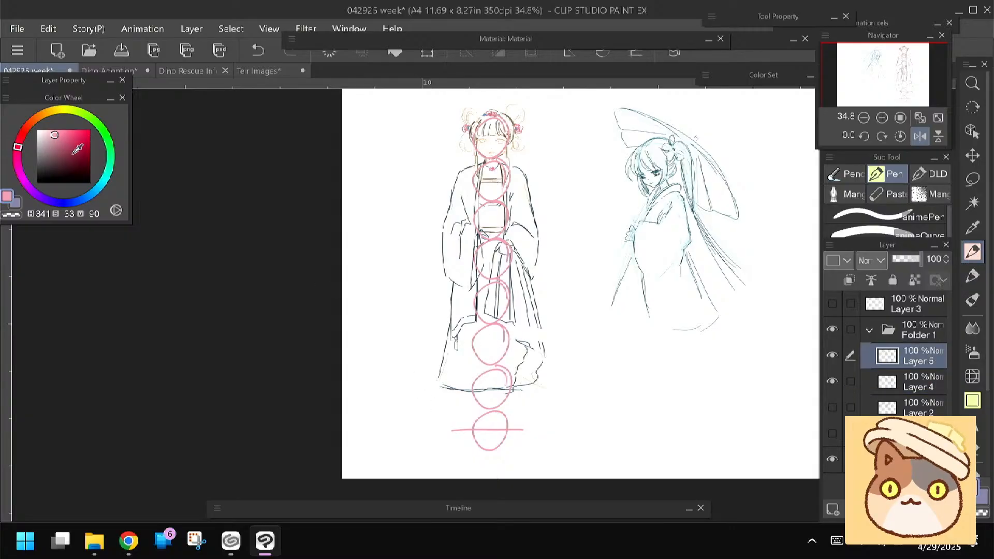
click(62, 168)
click(82, 200)
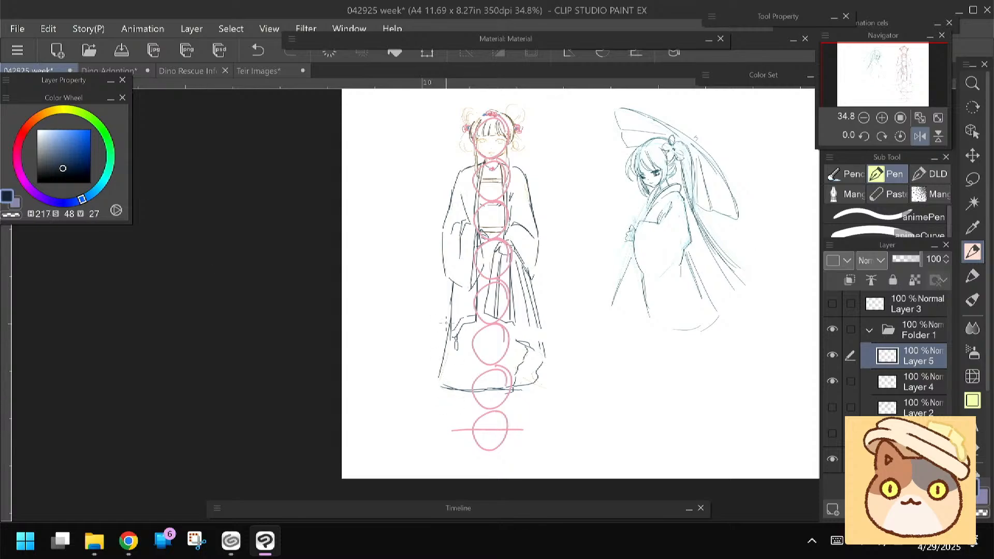
drag(451, 335, 436, 412)
drag(449, 337, 432, 435)
key(ctrl+z)
key(ctrl+z)
drag(451, 325, 443, 425)
drag(449, 353, 444, 411)
key(e)
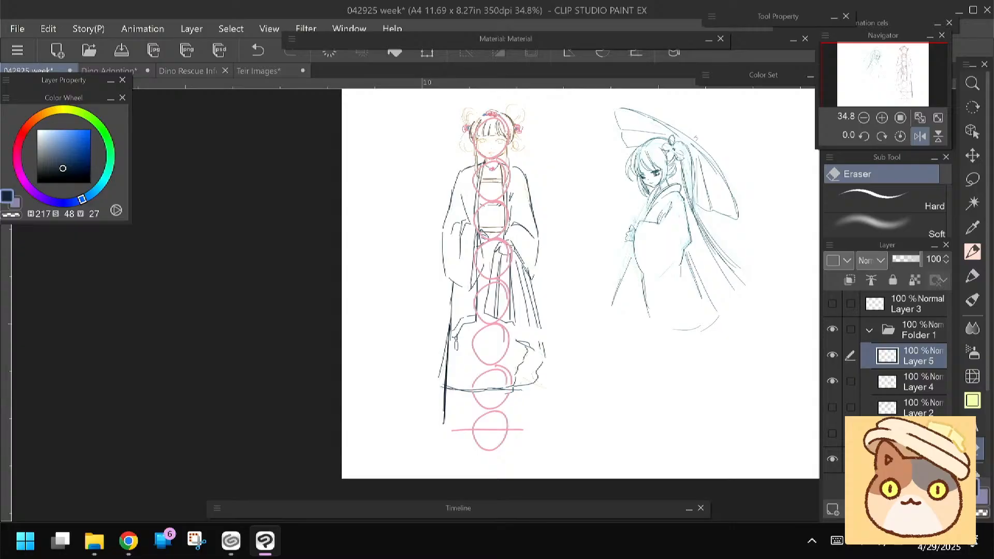
Draft the skirt's right side from the sleeve down to the ground line and start its wavy hem on Layer 5
key(p)
drag(532, 275, 533, 425)
key(ctrl+z)
drag(531, 276, 544, 424)
drag(533, 323, 543, 428)
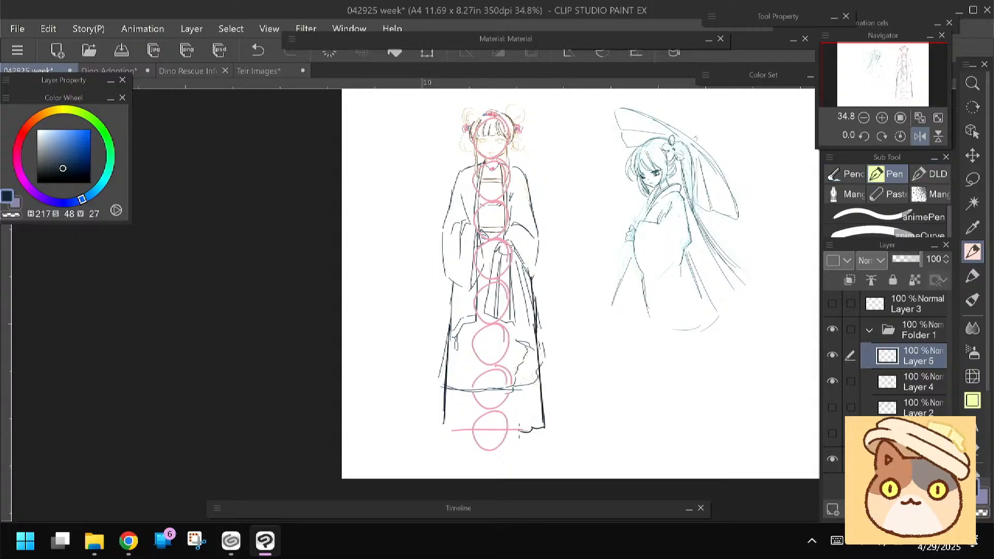
Lower Layer 5's opacity to 44% and line the lengthened skirt's sides and bottom hem on Layer 4
click(832, 356)
click(832, 356)
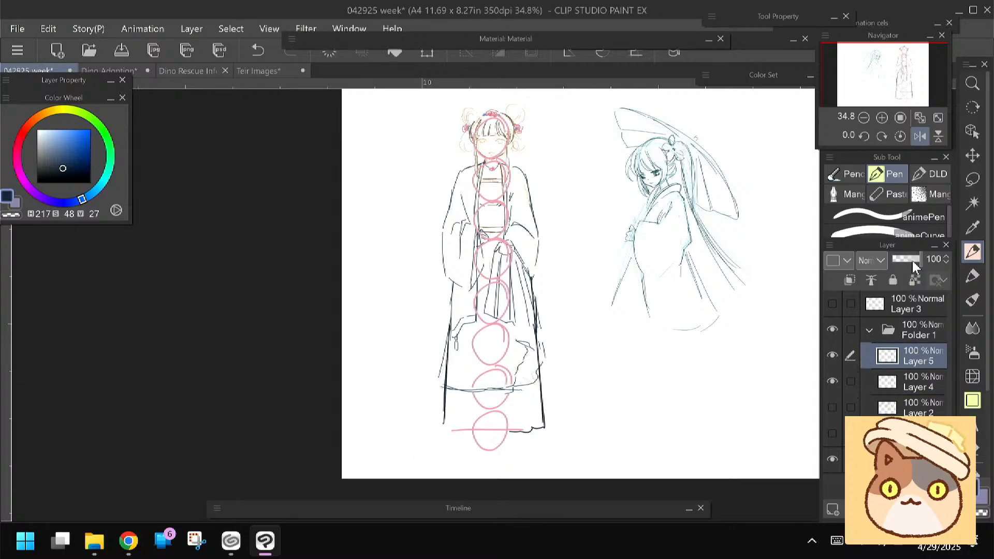
drag(921, 259, 899, 259)
click(911, 374)
drag(447, 339, 444, 421)
drag(446, 363, 444, 430)
drag(537, 340, 537, 429)
drag(541, 423, 507, 433)
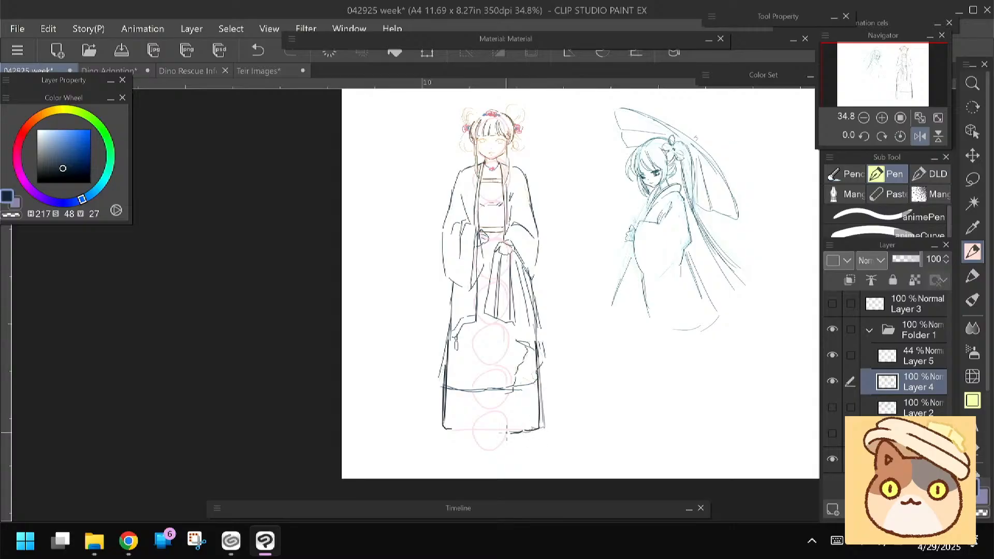
Hide Layer 5 and erase the old hem and ruffled fold lines inside the lengthened skirt on Layer 4
click(832, 355)
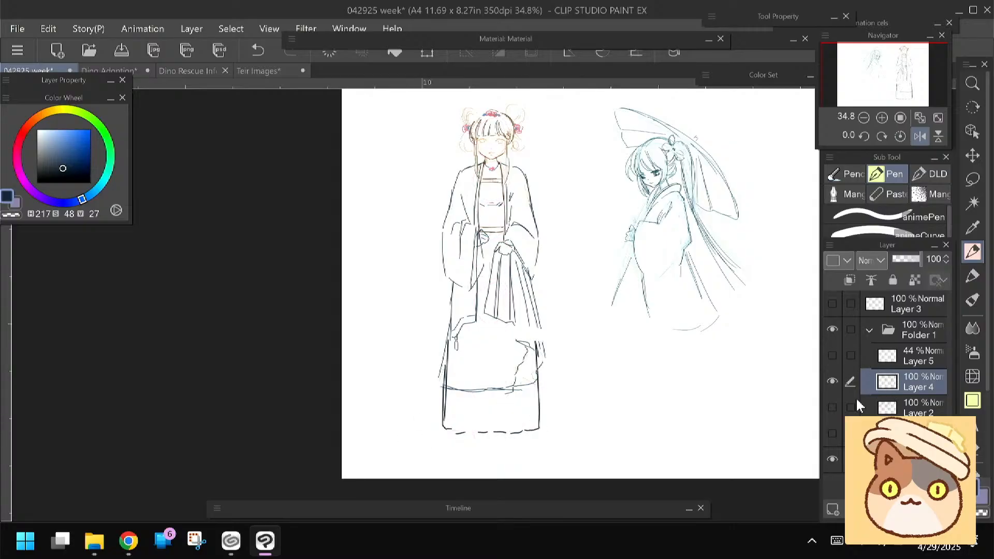
key(e)
mouse_move(450, 388)
mouse_down()
mouse_move(502, 389)
mouse_move(523, 344)
mouse_up()
key(p)
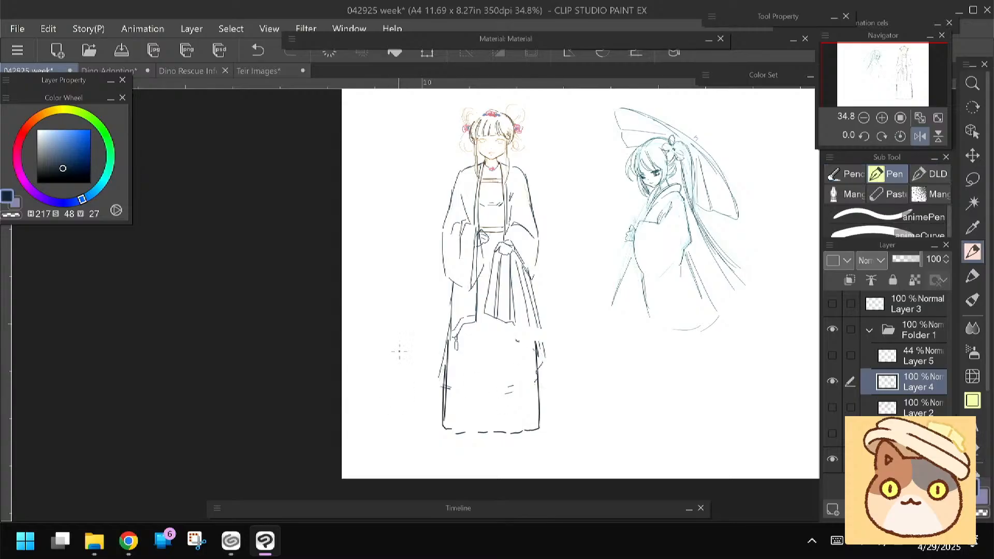
Show Layer 5 again and clear all its proportion circles and draft skirt lines
scroll(427, 251, up, 3)
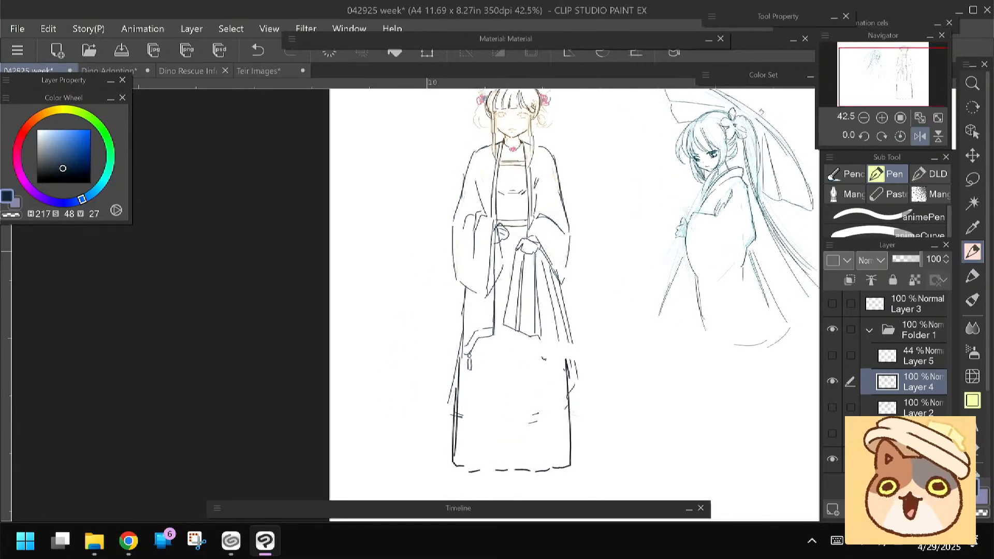
mouse_move(427, 251)
mouse_down()
mouse_move(418, 236)
mouse_move(417, 251)
mouse_up()
click(915, 357)
click(832, 356)
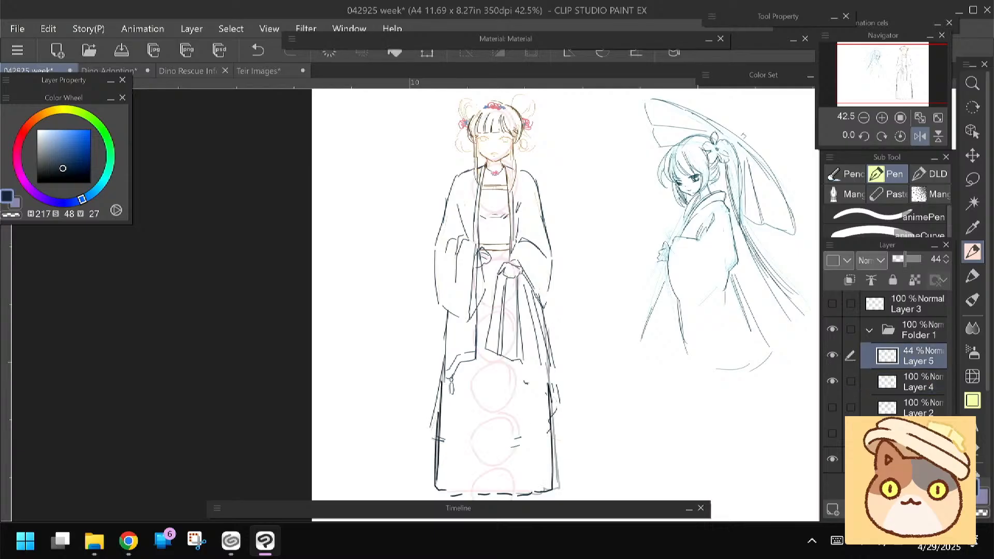
click(331, 54)
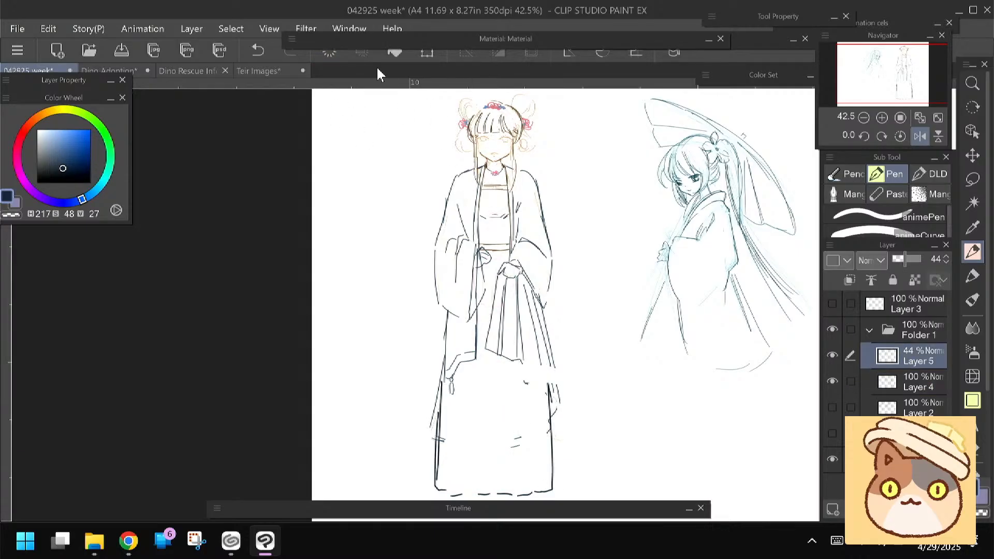
drag(383, 273, 388, 241)
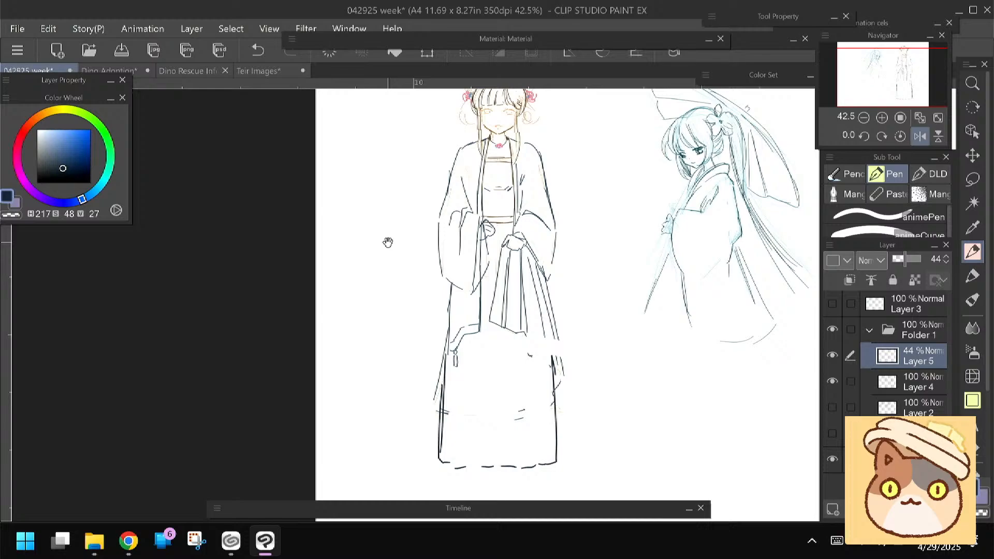
Erase the skirt's dashed bottom hem on Layer 4 and redraw it slightly higher as one straight line
drag(388, 242, 388, 243)
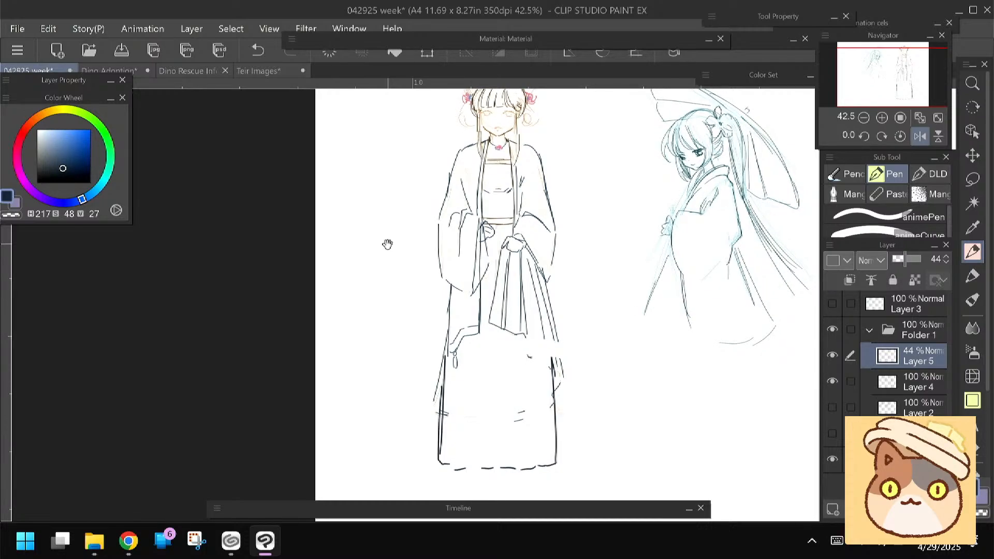
drag(388, 245, 386, 248)
drag(383, 252, 388, 245)
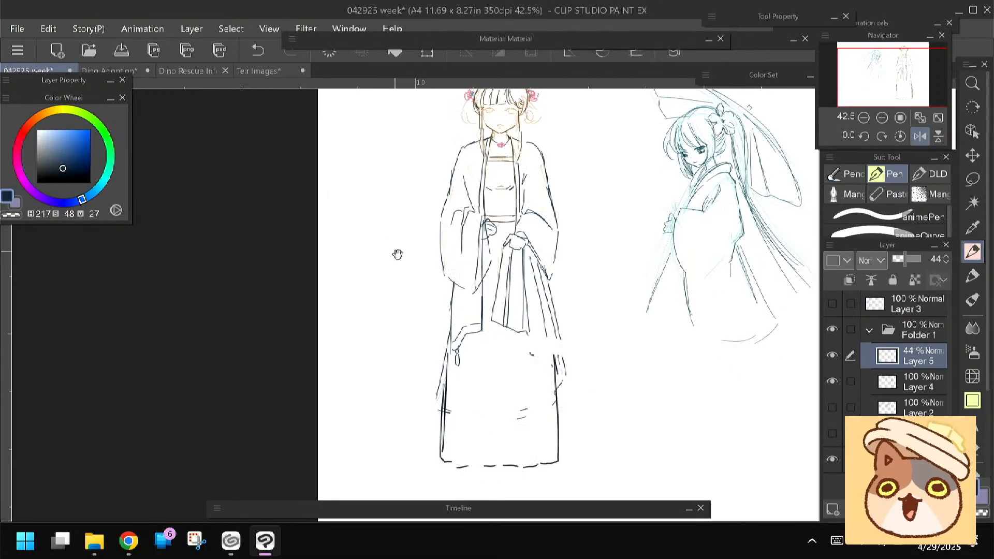
key(e)
key(p)
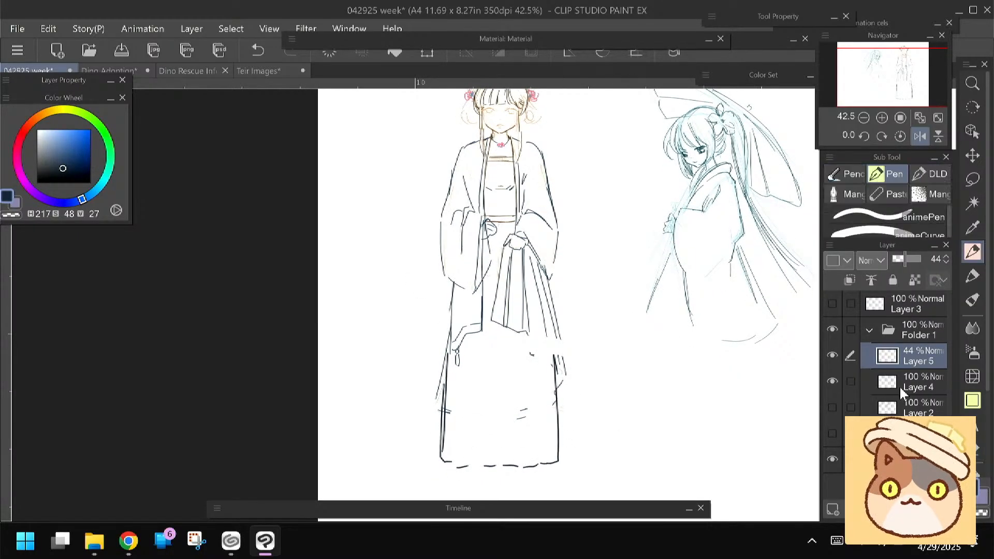
click(902, 392)
key(e)
mouse_move(557, 458)
mouse_down()
mouse_move(460, 470)
mouse_move(422, 458)
mouse_up()
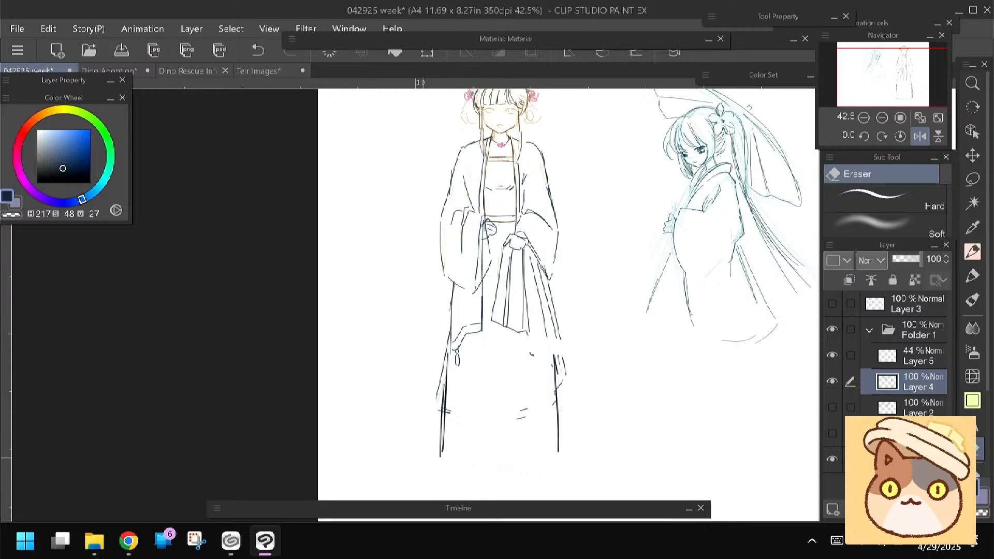
key(p)
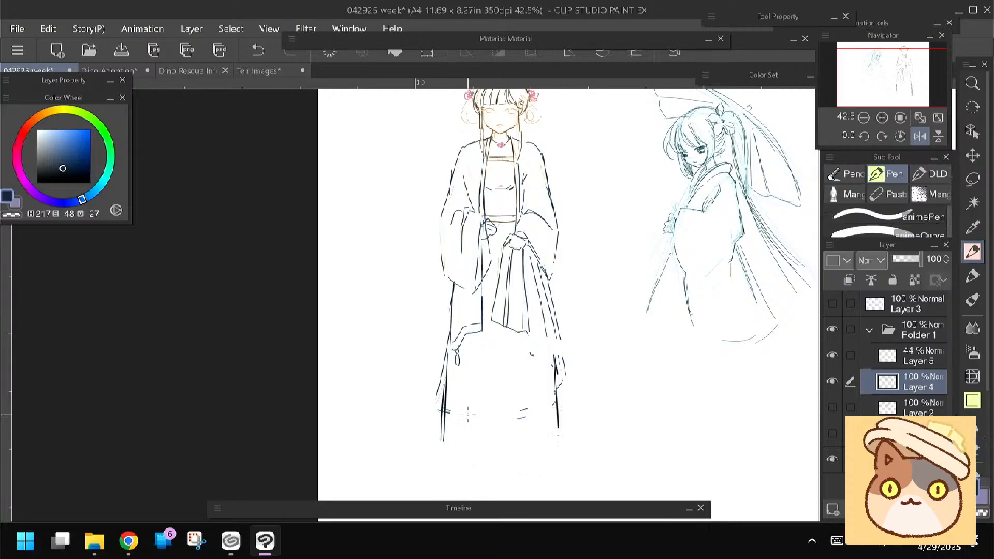
mouse_move(554, 427)
mouse_down()
mouse_move(541, 439)
mouse_move(445, 441)
mouse_up()
drag(408, 317, 413, 294)
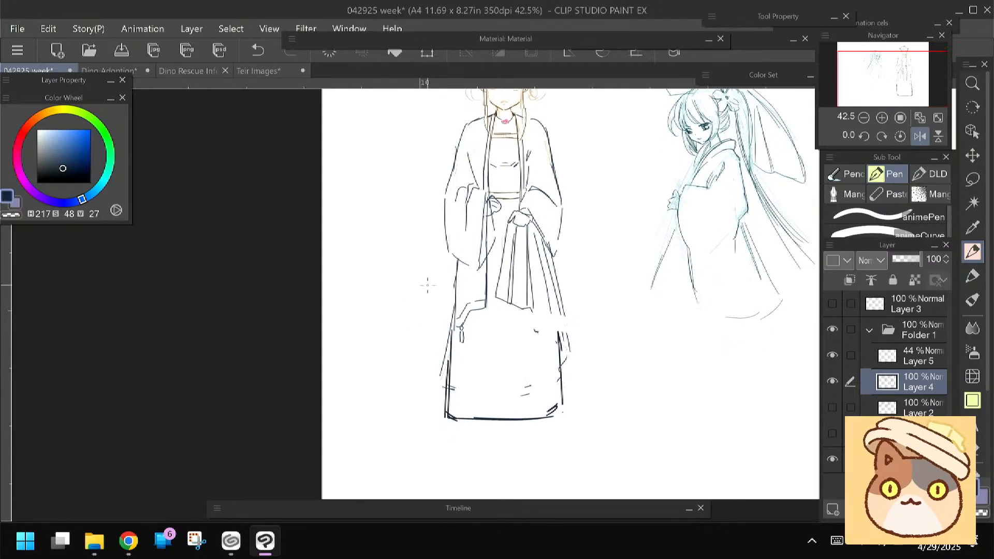
Erase the pleated folds hanging below the hand and line the skirt's outer edge from that sleeve down towards the hem
key(e)
mouse_move(506, 235)
mouse_down()
mouse_move(514, 289)
mouse_move(516, 246)
mouse_move(534, 248)
mouse_move(552, 287)
mouse_move(533, 354)
mouse_move(551, 334)
mouse_move(552, 272)
mouse_move(514, 237)
mouse_up()
key(p)
drag(404, 305, 405, 314)
drag(551, 256, 550, 372)
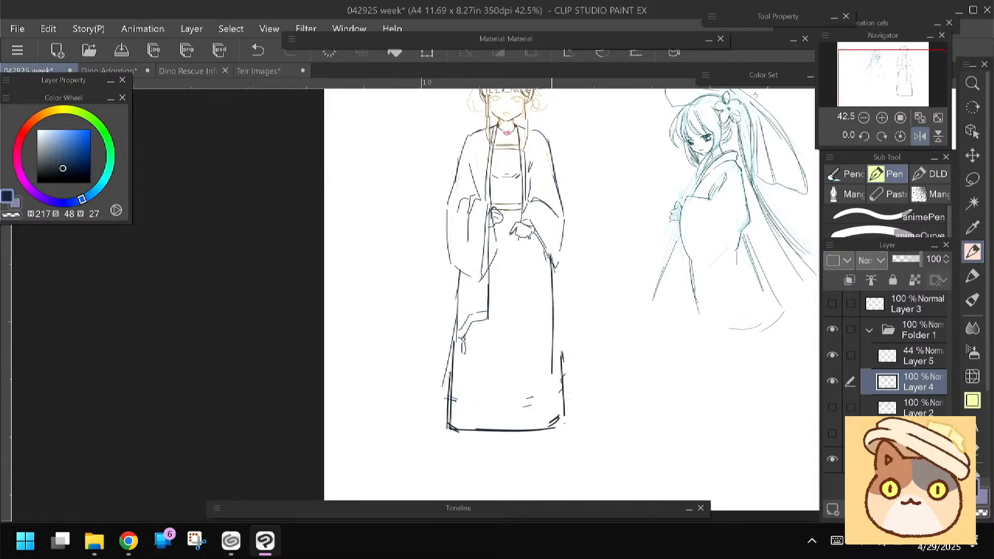
key(ctrl+z)
drag(551, 257, 558, 375)
drag(397, 331, 399, 372)
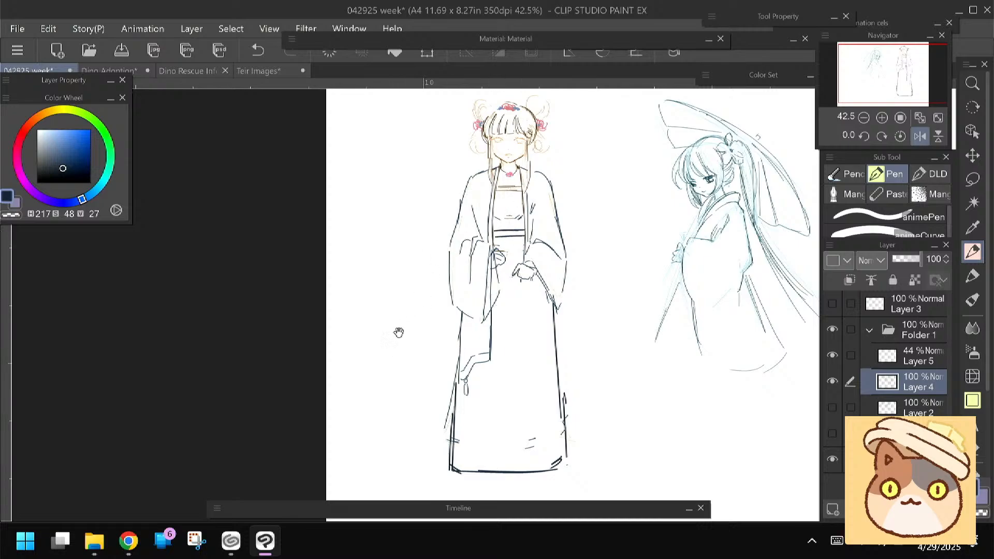
drag(399, 322, 401, 310)
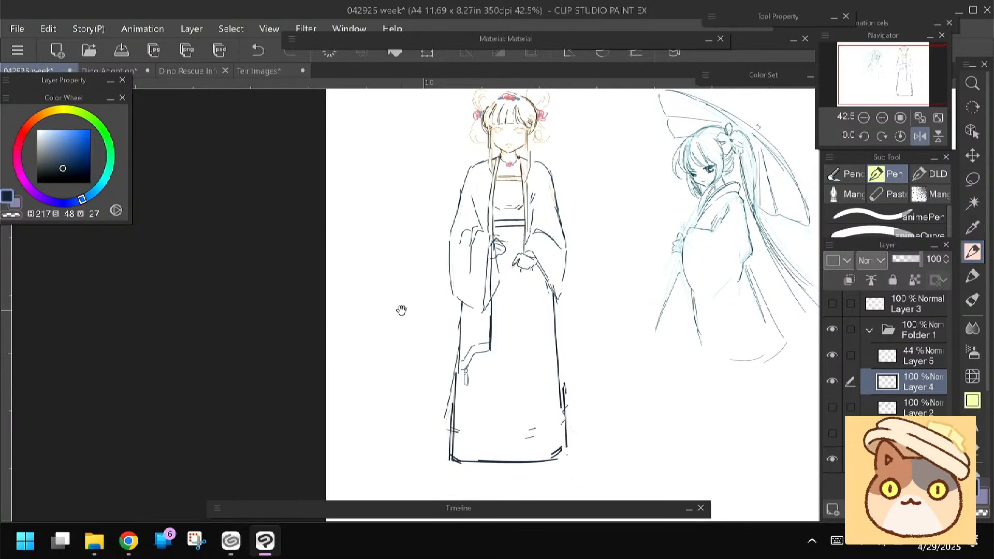
Erase the hanging robe panel and tassel below the other sleeve on Layer 4
key(e)
mouse_move(465, 383)
mouse_down()
mouse_move(461, 314)
mouse_move(489, 318)
mouse_move(462, 356)
mouse_up()
key(p)
scroll(419, 303, down, 2)
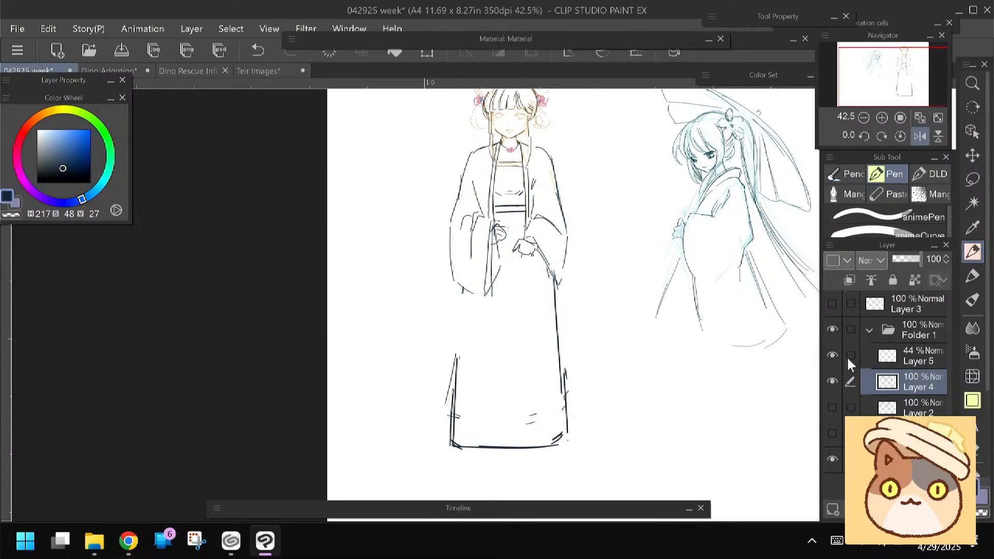
Restore Layer 5 to 100% opacity and ready the Felt pen marker in red (H 358, S 85, V 80) for body construction lines
click(849, 362)
click(832, 355)
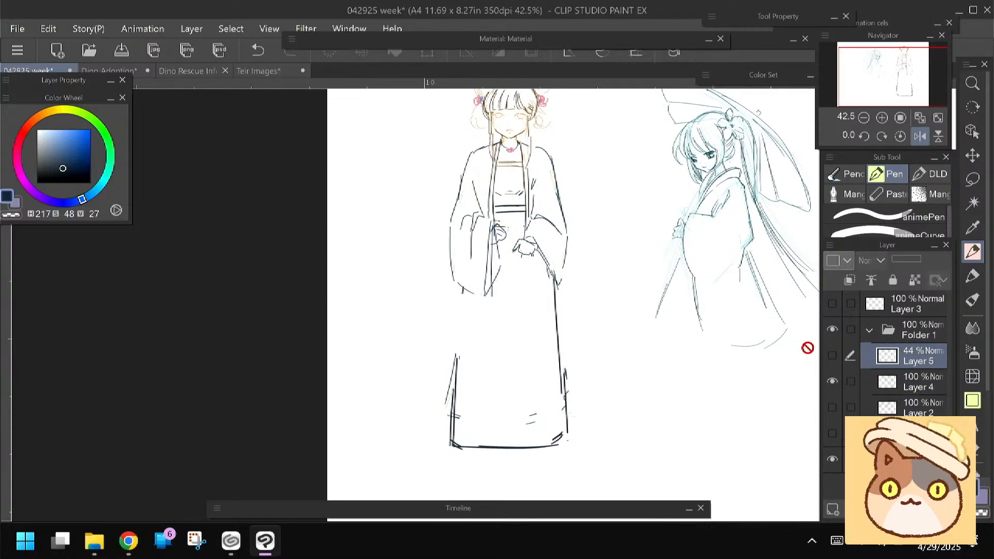
click(832, 355)
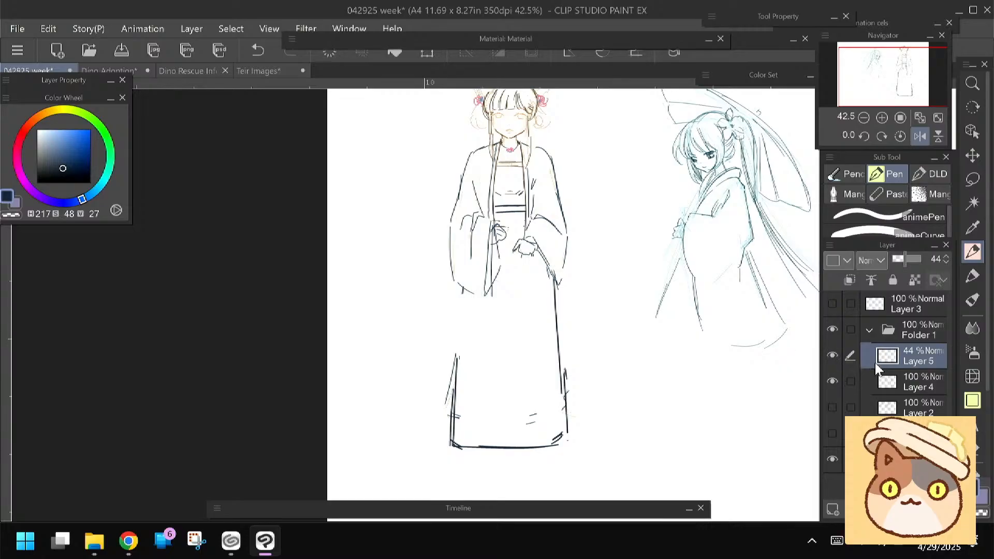
drag(899, 259, 926, 259)
click(972, 276)
click(22, 133)
click(59, 134)
drag(518, 259, 515, 305)
mouse_move(509, 127)
mouse_down()
mouse_move(494, 177)
mouse_move(506, 128)
mouse_move(496, 178)
mouse_move(516, 179)
mouse_move(483, 151)
mouse_move(526, 174)
mouse_up()
click(83, 140)
key(ctrl+z)
key(ctrl+z)
Outline the figure's head, neck, shoulders, upper arms and chest in red on Layer 5
mouse_move(496, 133)
mouse_down()
mouse_move(488, 179)
mouse_move(524, 175)
mouse_move(497, 200)
mouse_up()
drag(518, 184, 513, 197)
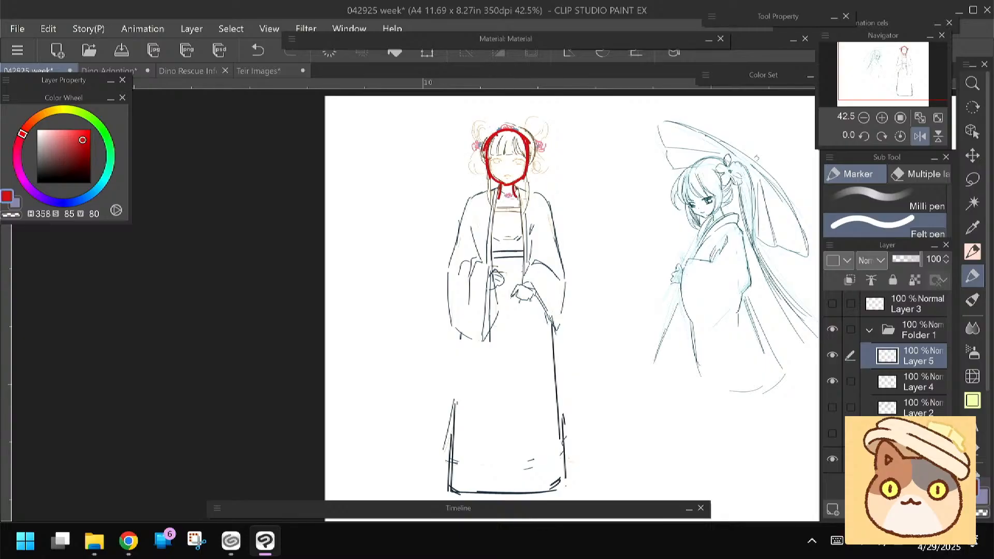
mouse_move(498, 193)
mouse_down()
mouse_move(472, 208)
mouse_move(462, 250)
mouse_up()
drag(542, 212, 553, 258)
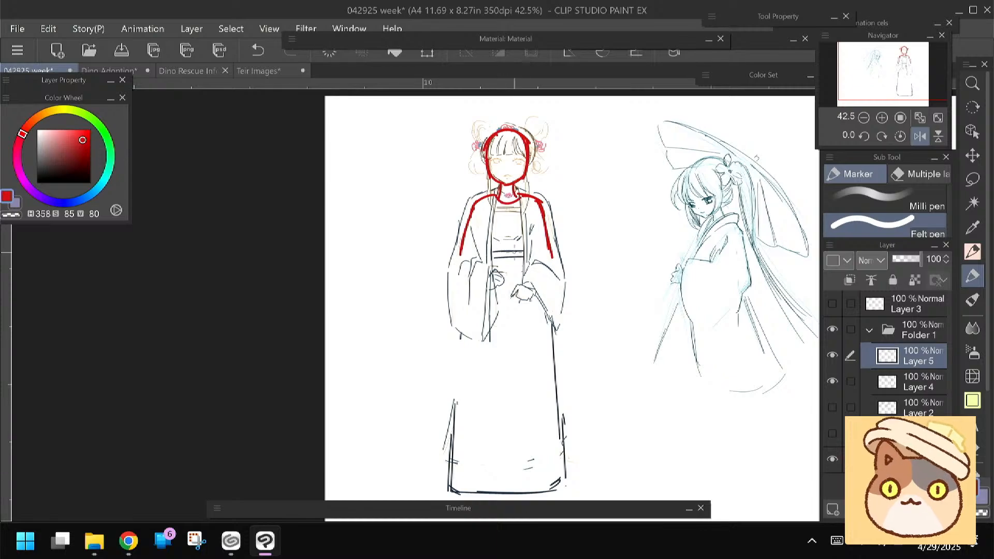
drag(533, 221, 523, 247)
mouse_move(480, 222)
mouse_down()
mouse_move(489, 249)
mouse_move(534, 233)
mouse_move(513, 230)
mouse_up()
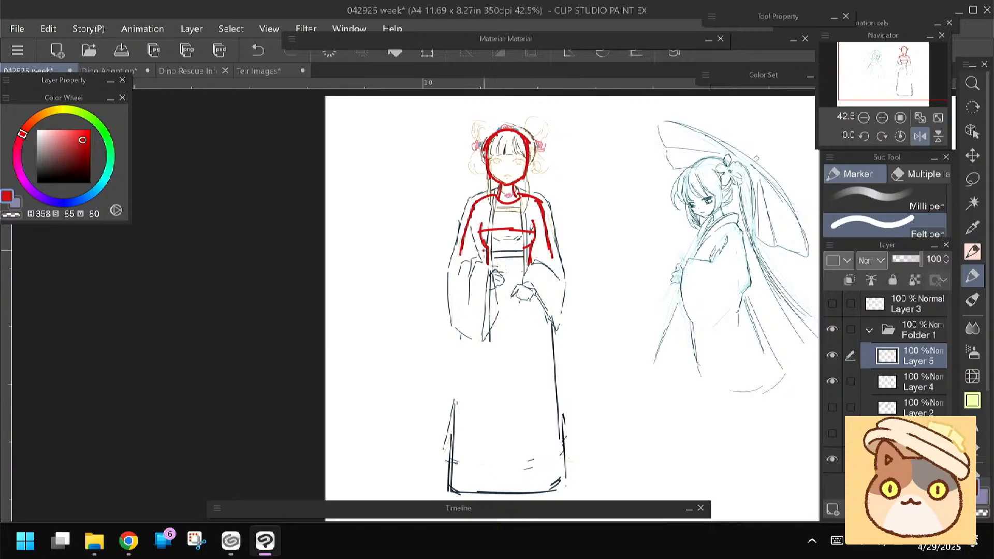
Draw the red waistline and a pelvis block below it over the robed figure on Layer 5
drag(529, 265, 495, 268)
click(508, 285)
drag(528, 295, 488, 294)
mouse_move(524, 294)
mouse_down()
mouse_move(477, 308)
mouse_move(537, 309)
mouse_up()
drag(440, 306, 435, 272)
drag(475, 265, 473, 283)
Draw both red legs from the pelvis through the knees, ending in feet at the skirt's hem
mouse_move(530, 259)
mouse_down()
mouse_move(537, 282)
mouse_move(471, 286)
mouse_move(523, 284)
mouse_move(486, 350)
mouse_up()
drag(476, 285, 486, 347)
mouse_move(525, 274)
mouse_down()
mouse_move(519, 352)
mouse_move(489, 341)
mouse_move(524, 407)
mouse_move(521, 444)
mouse_up()
mouse_move(486, 350)
mouse_down()
mouse_move(493, 444)
mouse_move(462, 405)
mouse_up()
drag(527, 404, 521, 434)
mouse_move(521, 423)
mouse_down()
mouse_move(515, 451)
mouse_move(491, 452)
mouse_up()
drag(394, 350, 398, 384)
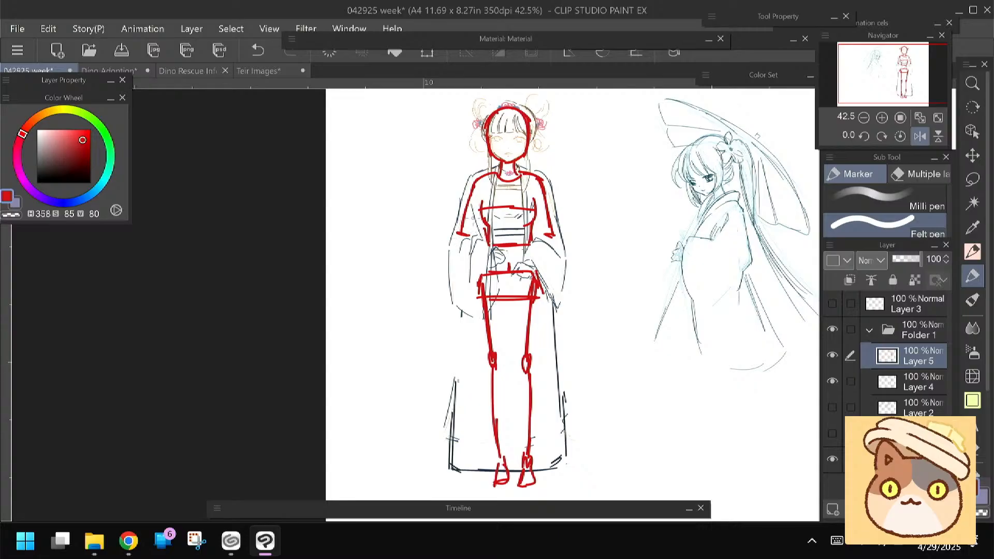
Draw the red forearms bending inward from the elbows to meet in front of the waist
drag(458, 236, 488, 243)
key(ctrl+z)
drag(508, 246, 497, 258)
drag(555, 241, 526, 268)
drag(464, 243, 497, 272)
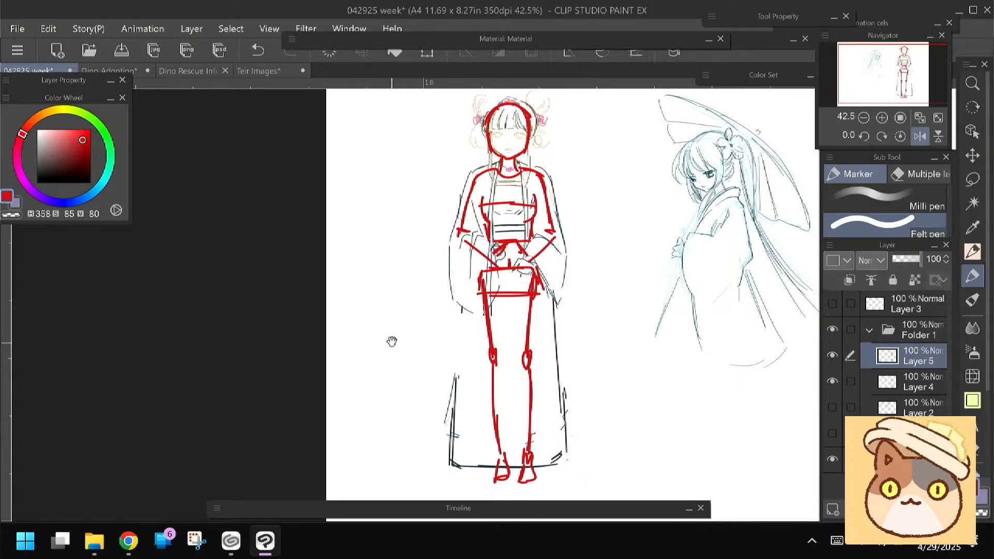
Check the red body alone with Layer 4 hidden, fade Layer 5 to 17% opacity and return to Layer 4 with the Pen
click(832, 381)
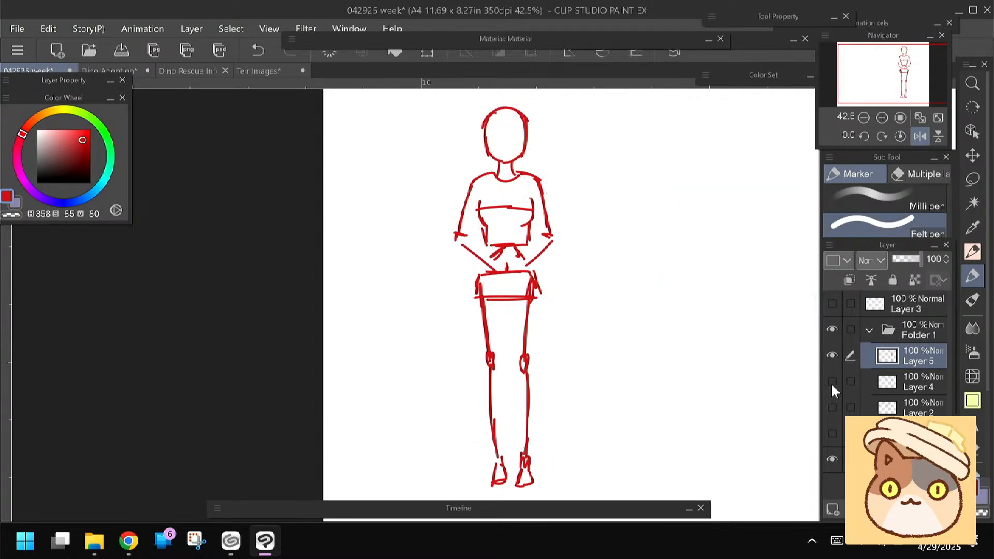
click(832, 382)
click(902, 392)
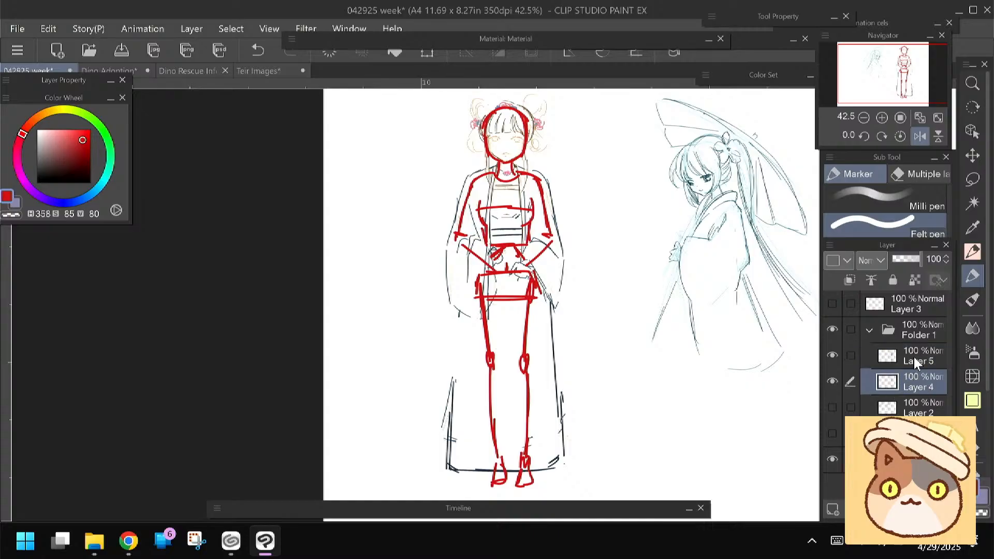
click(914, 358)
drag(909, 259, 897, 260)
click(910, 383)
click(973, 252)
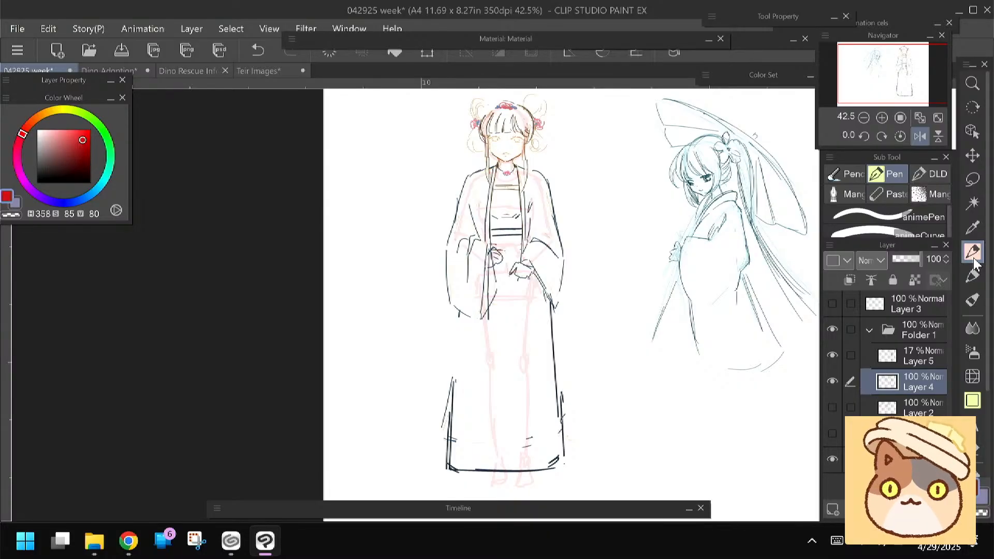
drag(459, 322, 449, 416)
key(ctrl+z)
key(ctrl+z)
Set the drawing colour to dark brown (H15 S78 V47) and sketch both side edges of the long skirt
click(78, 161)
drag(22, 135, 31, 123)
click(78, 158)
drag(459, 313, 451, 438)
drag(548, 302, 555, 443)
drag(394, 307, 400, 302)
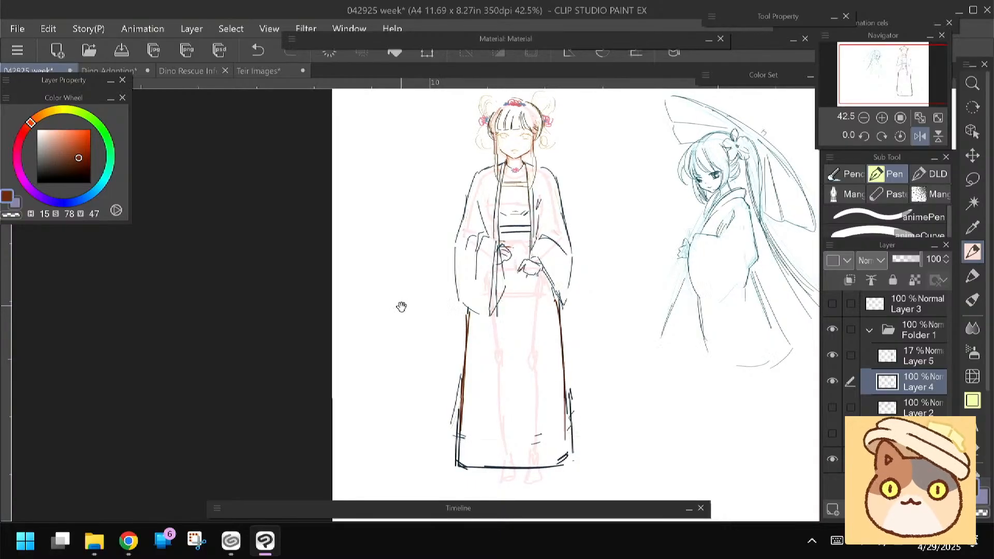
scroll(427, 247, up, 1)
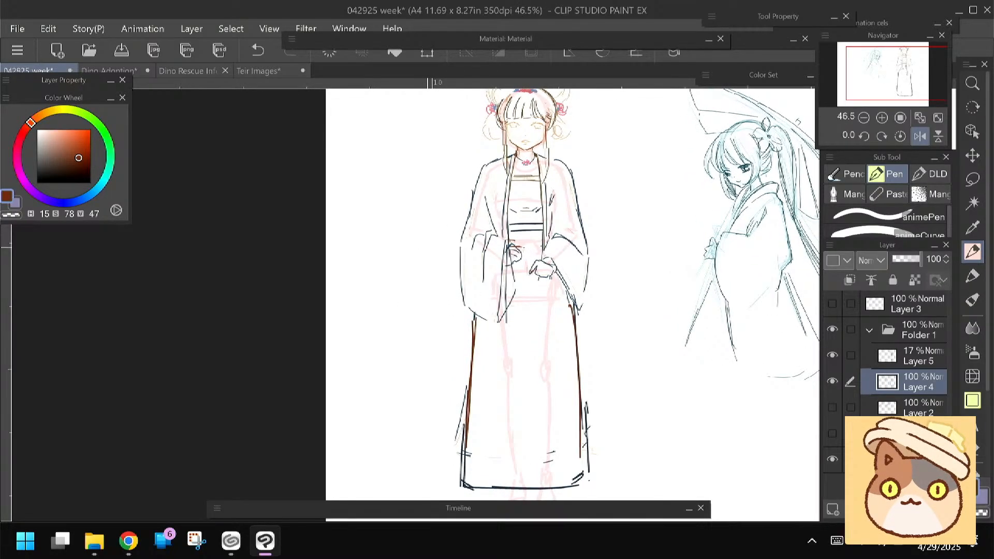
mouse_move(428, 247)
mouse_down()
mouse_move(437, 197)
mouse_move(430, 256)
mouse_up()
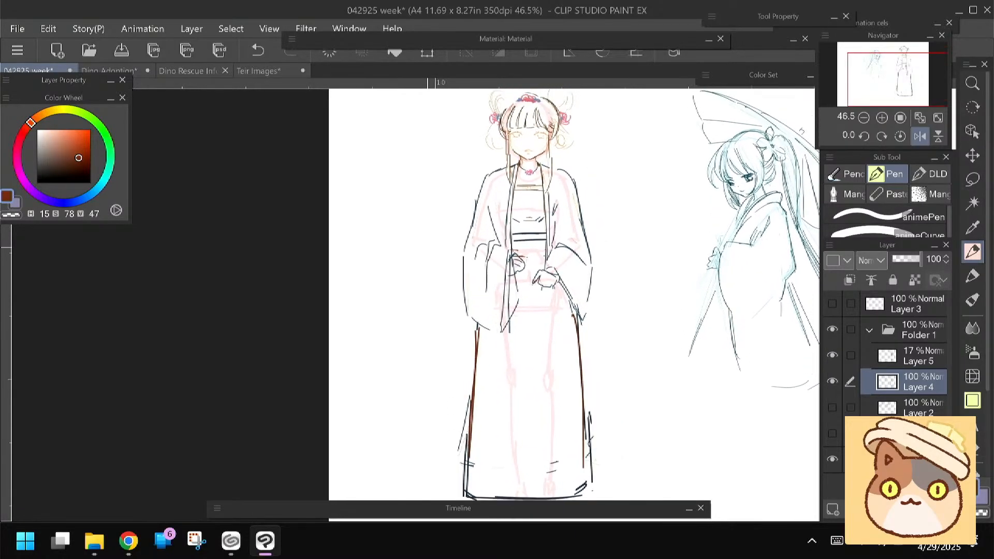
Hide Layer 5 and reduce Layer 4's opacity to 63%
click(831, 355)
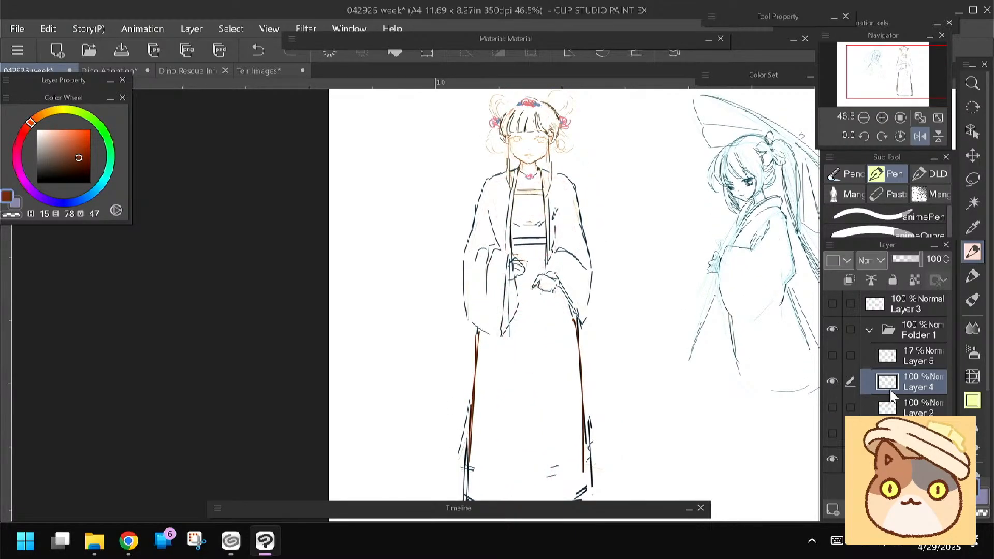
click(911, 258)
Add a new layer above Layer 4 and choose the 바꼼펜 pen brush
click(833, 510)
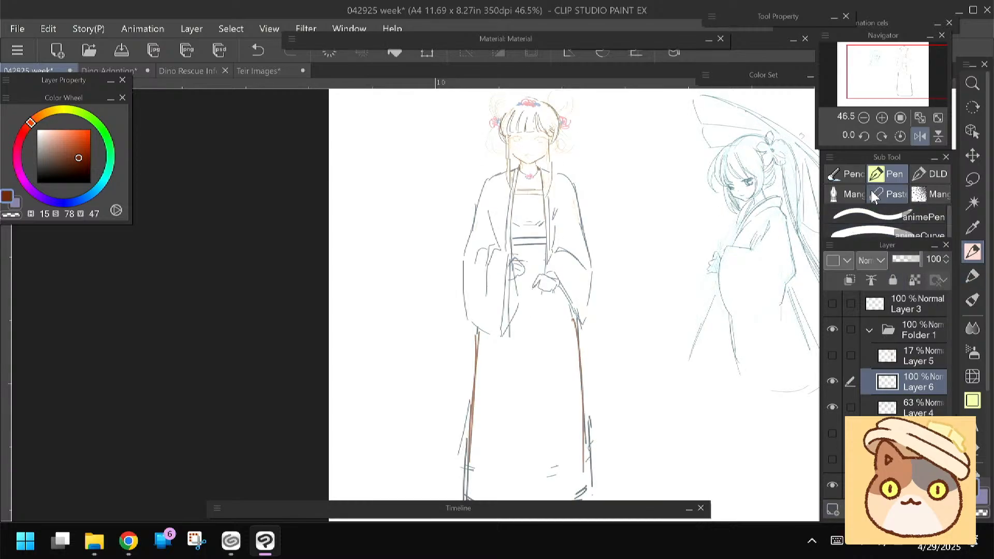
click(900, 169)
click(855, 272)
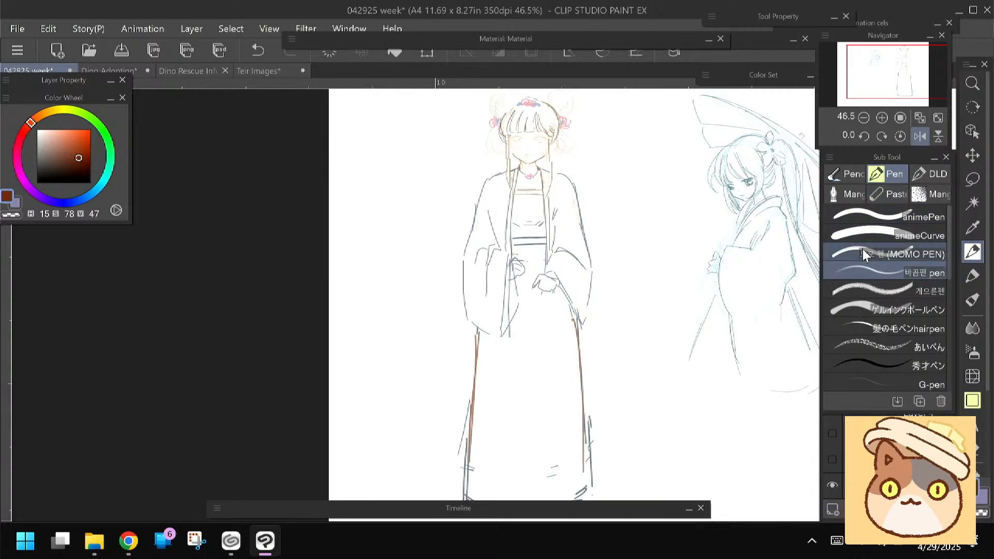
scroll(456, 233, up, 3)
mouse_move(310, 369)
mouse_down()
mouse_move(321, 350)
mouse_move(317, 308)
mouse_move(305, 371)
mouse_up()
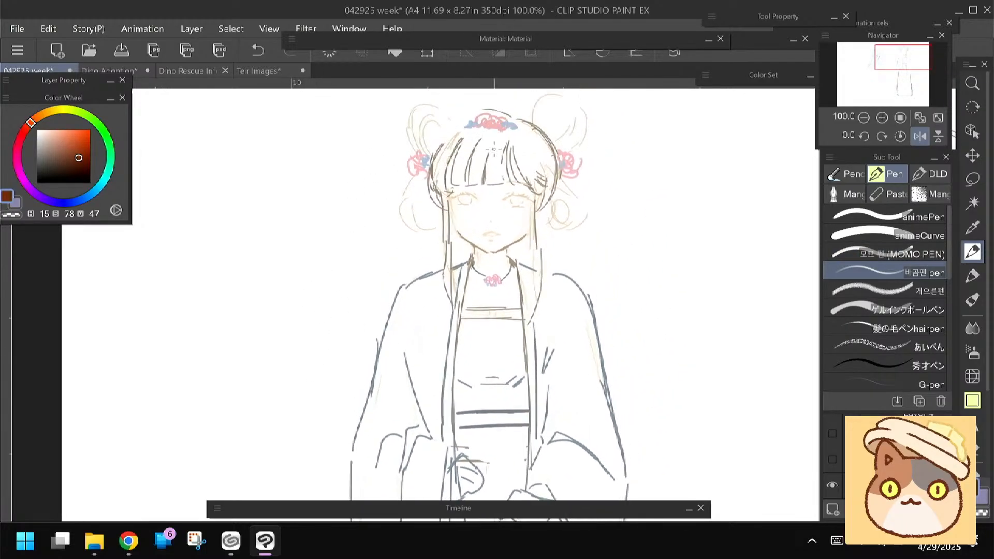
drag(361, 233, 363, 236)
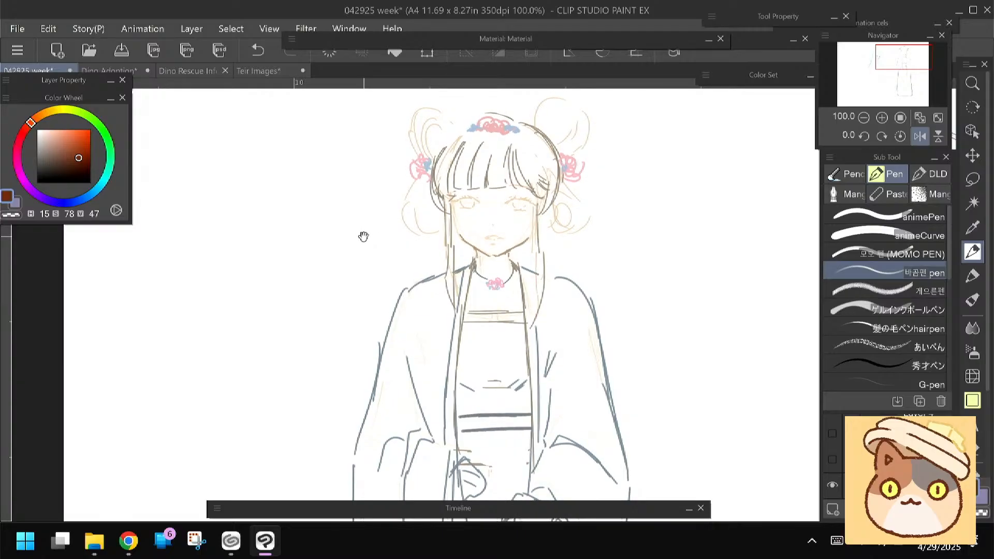
click(920, 136)
click(920, 137)
drag(547, 466, 546, 401)
drag(435, 206, 429, 213)
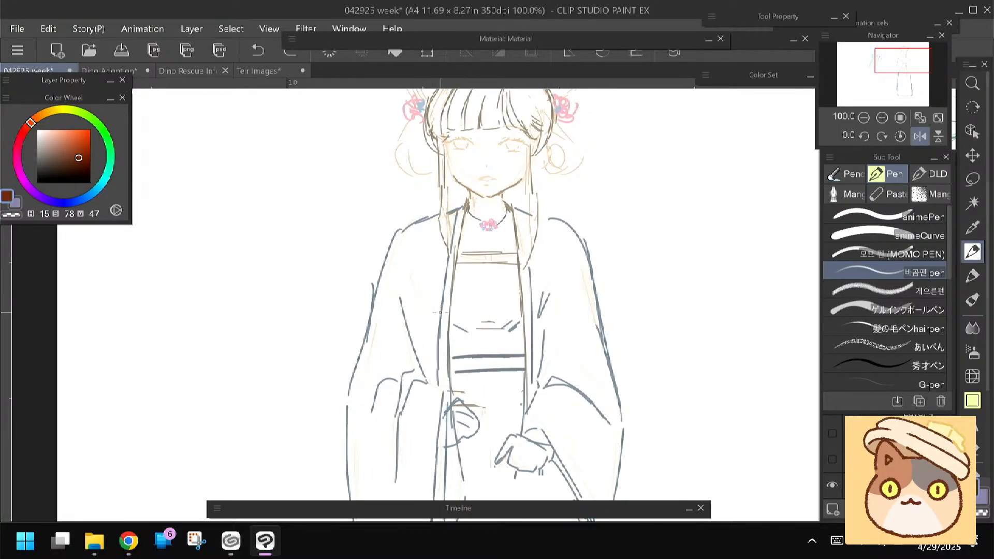
Lower the opacity of Layer 4 to 29% and make Layer 6 the active layer
click(891, 427)
click(914, 380)
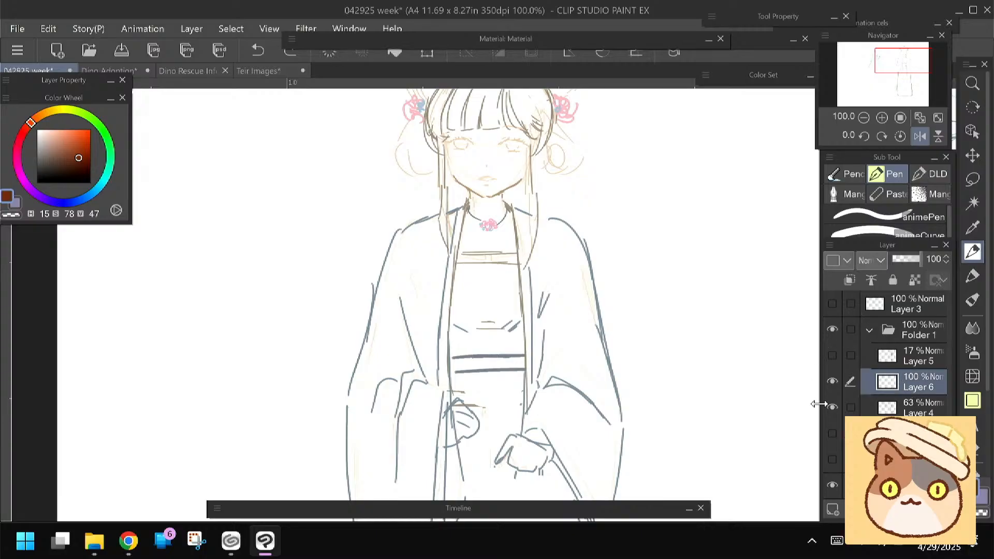
click(903, 406)
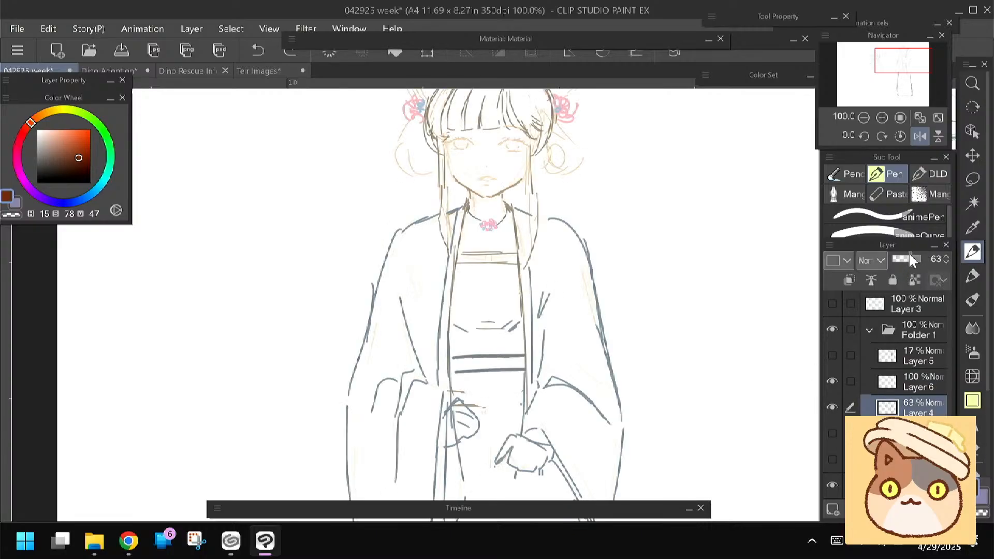
drag(904, 261, 901, 259)
click(896, 387)
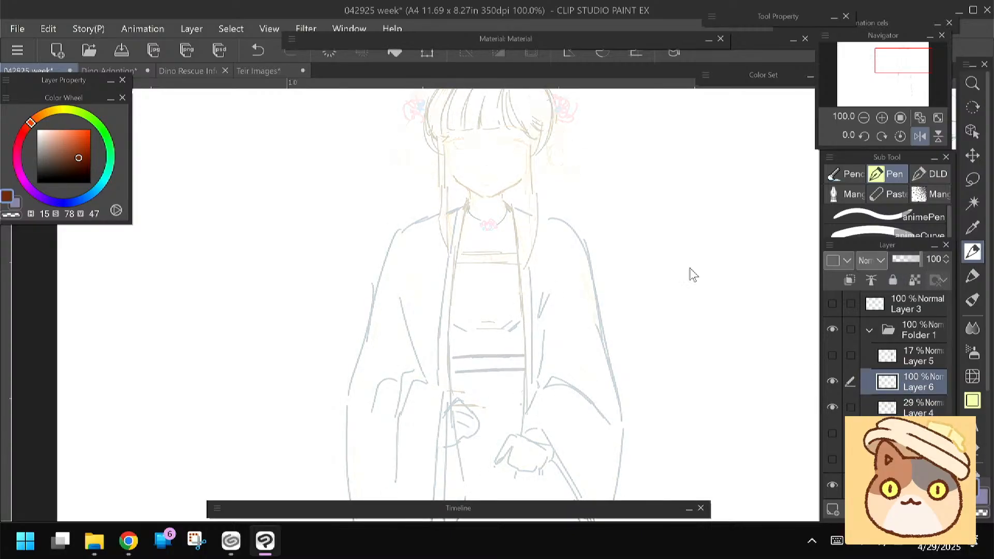
click(882, 187)
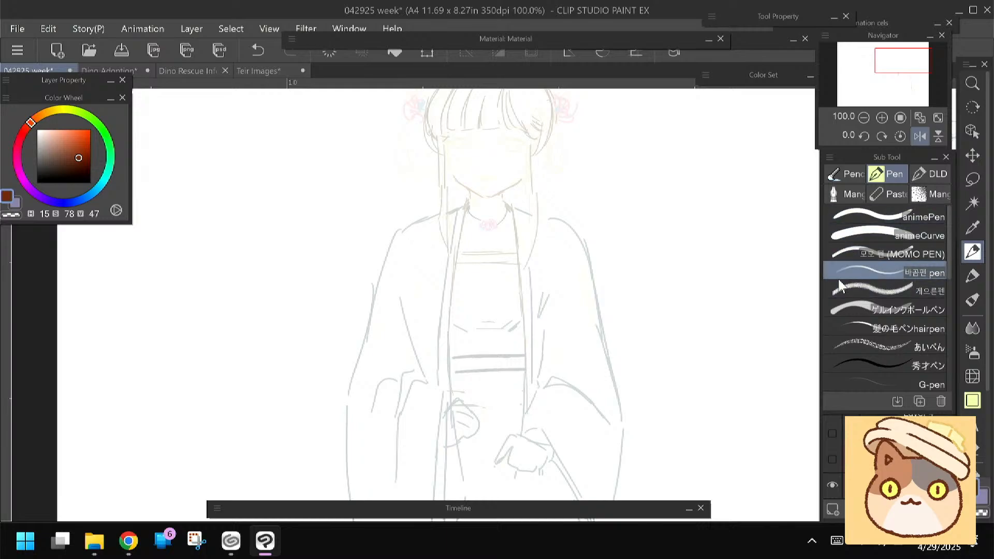
click(840, 362)
drag(527, 149, 512, 201)
drag(523, 145, 507, 206)
key(ctrl+z)
key(ctrl+z)
Switch to the 質感スミペン 2 brush and darken the drawing colour to H15 S51 V15
click(842, 195)
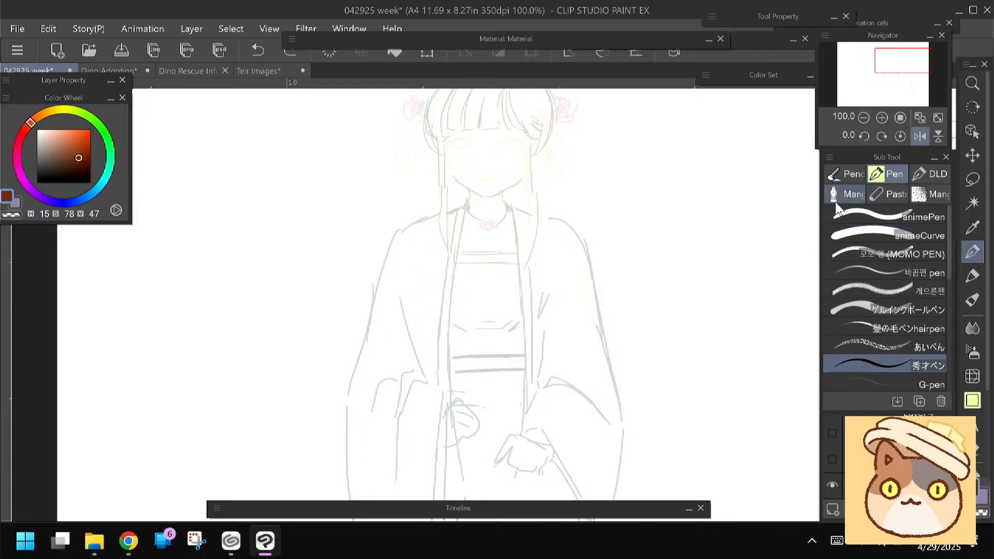
click(846, 242)
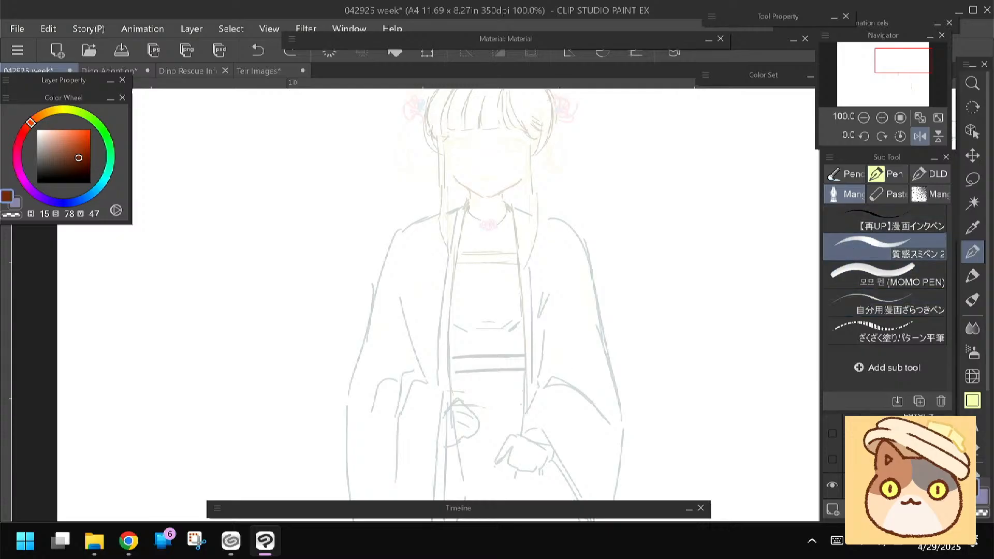
drag(532, 150, 510, 191)
key(ctrl+z)
drag(416, 204, 409, 229)
drag(73, 164, 64, 175)
drag(493, 179, 488, 226)
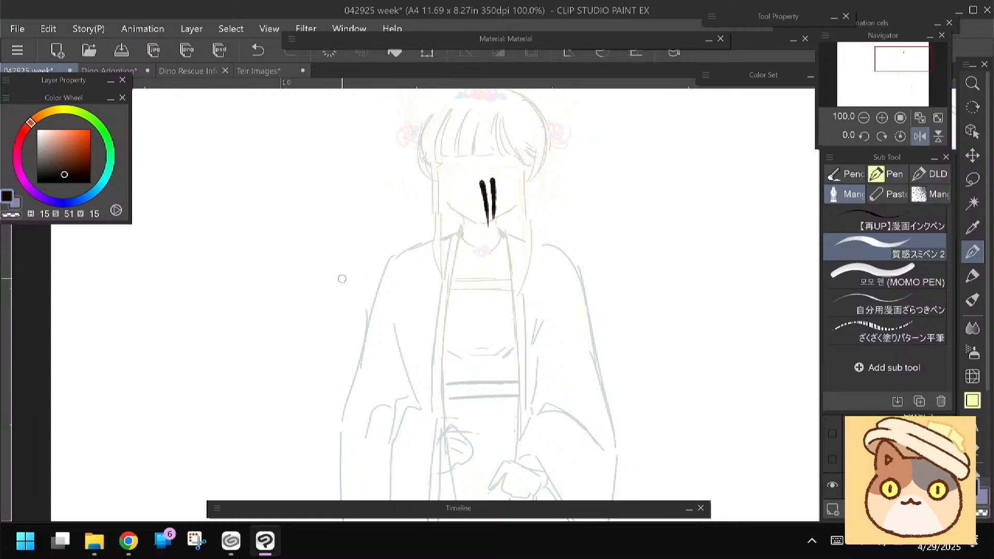
key(ctrl+z)
key(ctrl+z)
drag(342, 258, 326, 287)
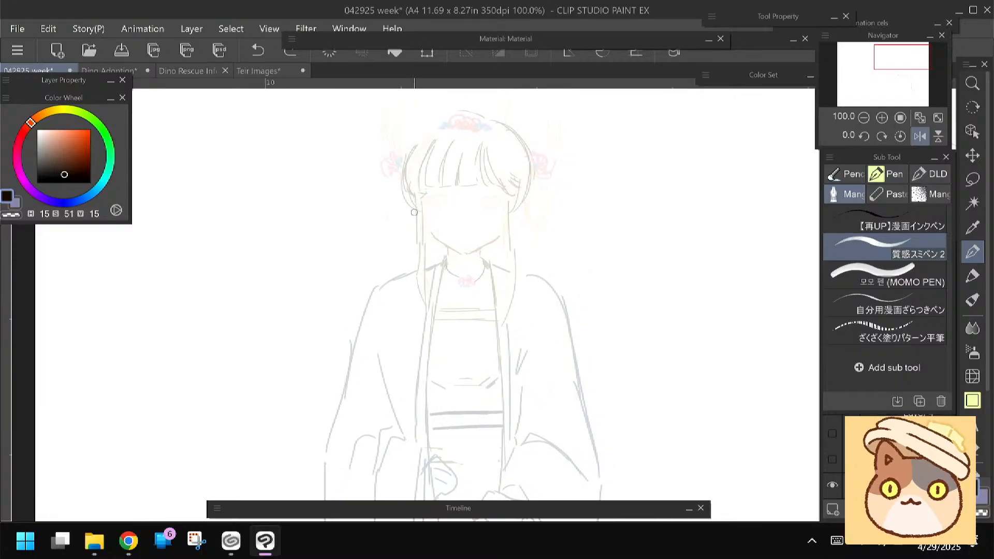
mouse_move(432, 200)
mouse_down()
mouse_move(422, 238)
mouse_move(352, 240)
mouse_move(381, 228)
mouse_up()
key(ctrl+z)
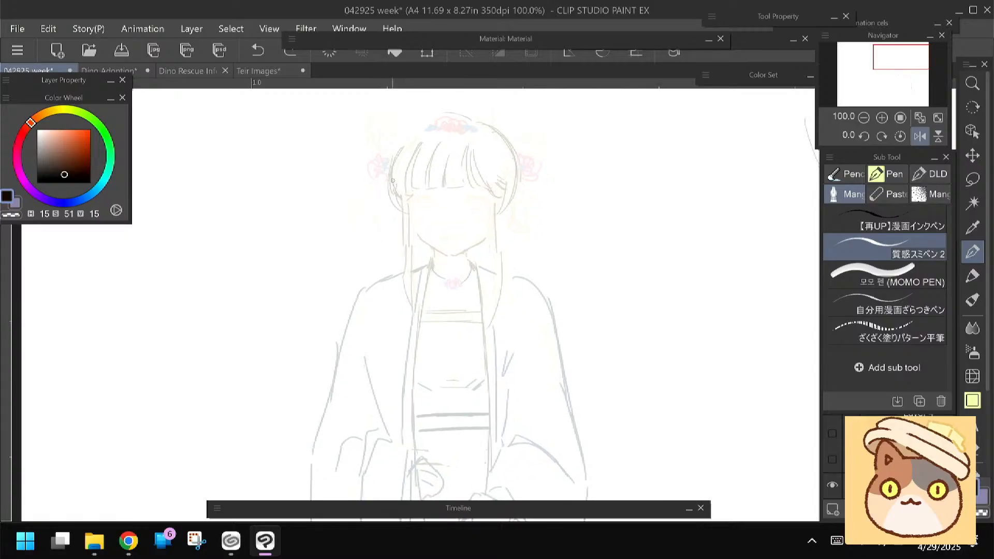
scroll(392, 180, up, 3)
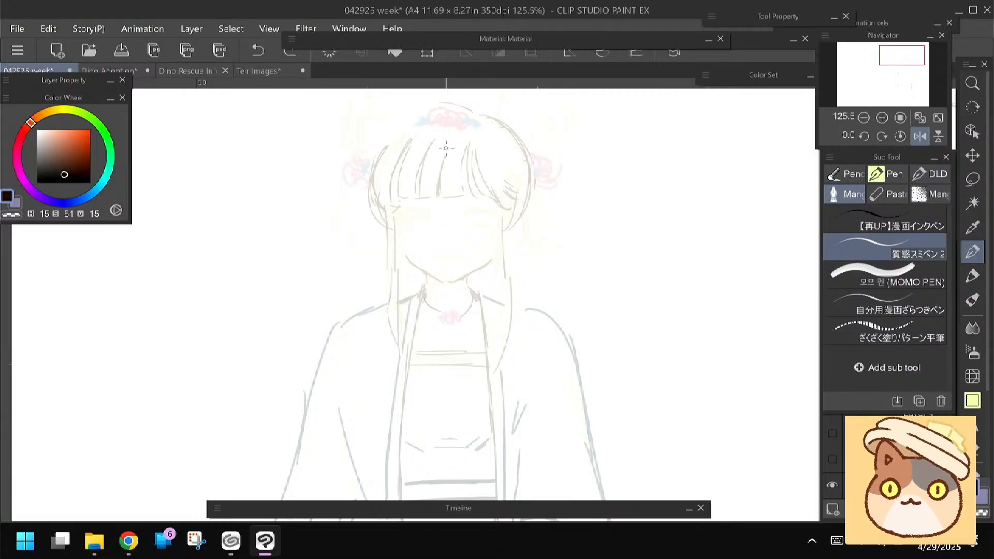
drag(449, 138, 441, 180)
key(ctrl+z)
drag(451, 140, 442, 181)
drag(448, 141, 450, 200)
mouse_move(441, 166)
mouse_down()
mouse_move(444, 192)
mouse_move(437, 177)
mouse_up()
key(ctrl+z)
key(ctrl+z)
key(e)
key(p)
mouse_move(440, 131)
mouse_down()
mouse_move(423, 166)
mouse_move(446, 178)
mouse_up()
key(ctrl+z)
drag(416, 180, 420, 201)
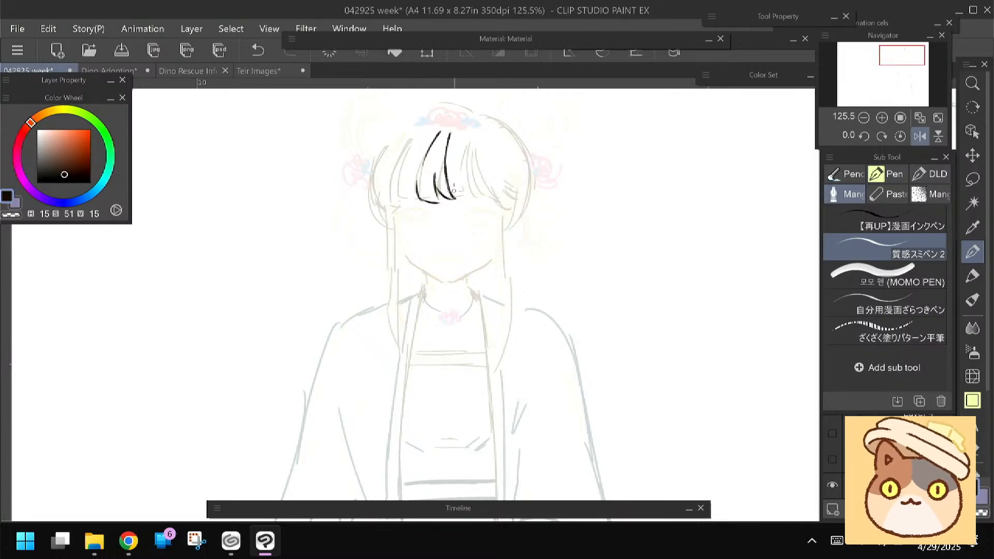
mouse_move(449, 147)
mouse_down()
mouse_move(458, 196)
mouse_move(473, 198)
mouse_move(466, 158)
mouse_move(479, 197)
mouse_up()
key(ctrl+z)
key(ctrl+z)
key(ctrl+z)
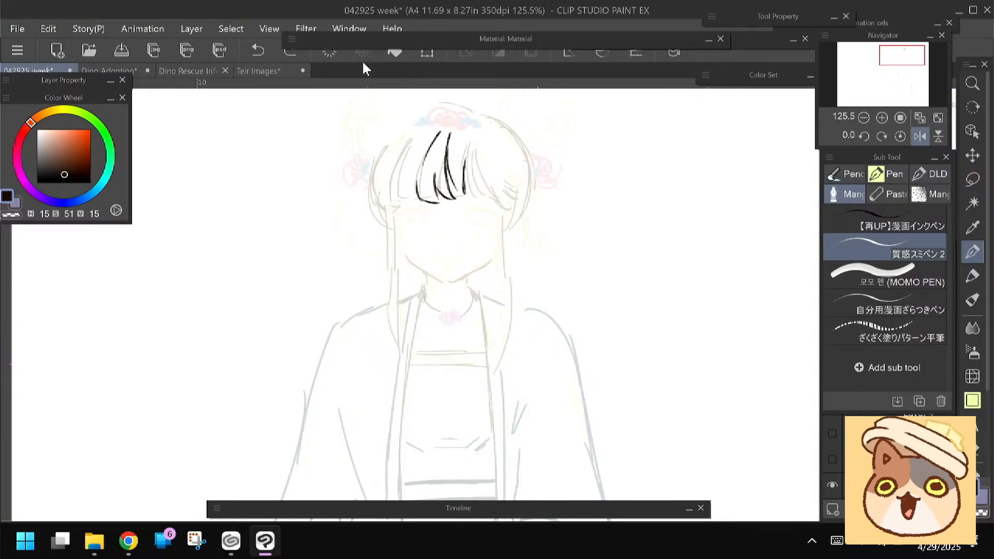
click(328, 52)
Ink the strands on the left half of the front-facing character's fringe, curving from the crown down to the brow
drag(365, 273, 388, 271)
mouse_move(468, 125)
mouse_down()
mouse_move(447, 153)
mouse_move(495, 154)
mouse_up()
mouse_move(453, 124)
mouse_down()
mouse_move(417, 166)
mouse_move(410, 205)
mouse_up()
drag(429, 149, 412, 208)
drag(434, 131, 406, 205)
drag(423, 145, 403, 200)
drag(449, 152, 442, 197)
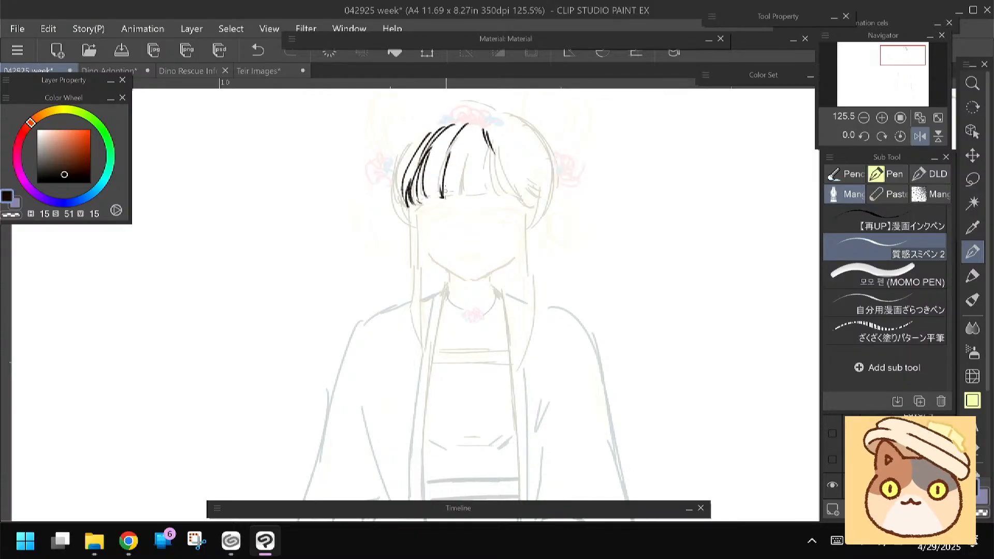
Ink the central and right strands of the fringe and the ends along its lower edge
drag(467, 151, 465, 197)
drag(472, 150, 475, 197)
mouse_move(482, 173)
mouse_down()
mouse_move(489, 197)
mouse_move(490, 167)
mouse_up()
mouse_move(486, 132)
mouse_down()
mouse_move(511, 192)
mouse_move(539, 196)
mouse_move(503, 191)
mouse_up()
drag(532, 195, 507, 173)
drag(500, 146, 520, 187)
drag(390, 228, 409, 232)
drag(440, 200, 426, 219)
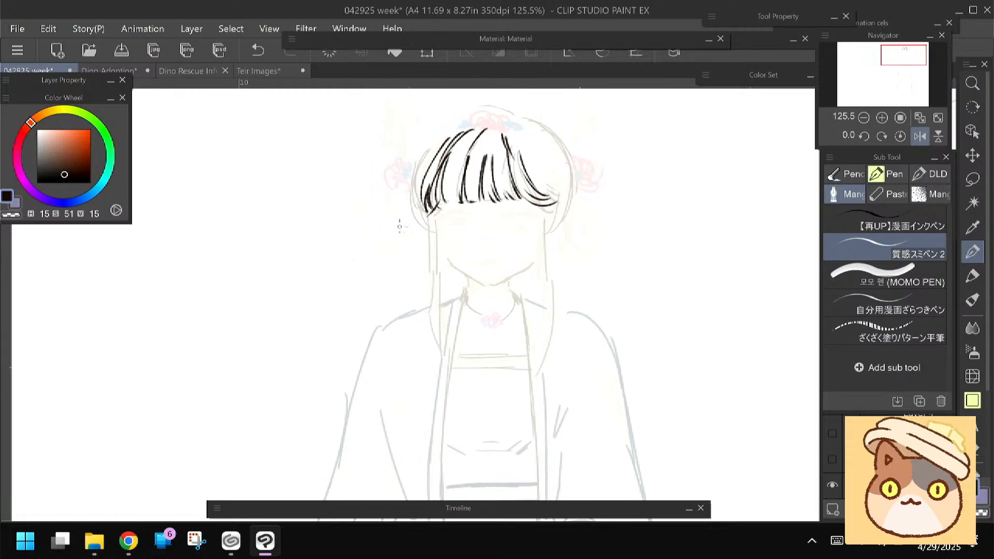
drag(380, 257, 366, 272)
drag(519, 158, 550, 206)
drag(459, 243, 457, 227)
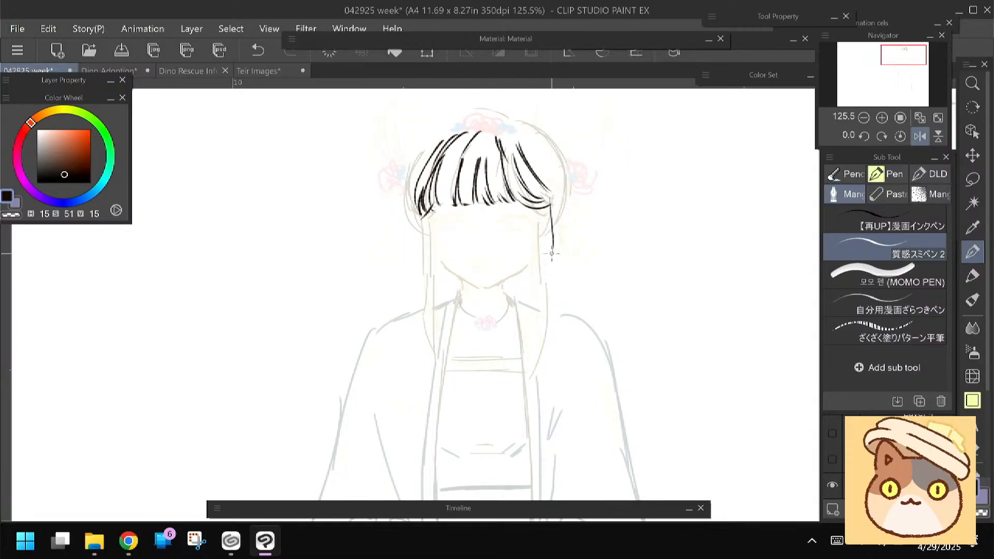
Ink the short curved side locks framing the face on both sides
mouse_move(554, 224)
mouse_down()
mouse_move(557, 253)
mouse_move(543, 266)
mouse_up()
drag(550, 227, 524, 261)
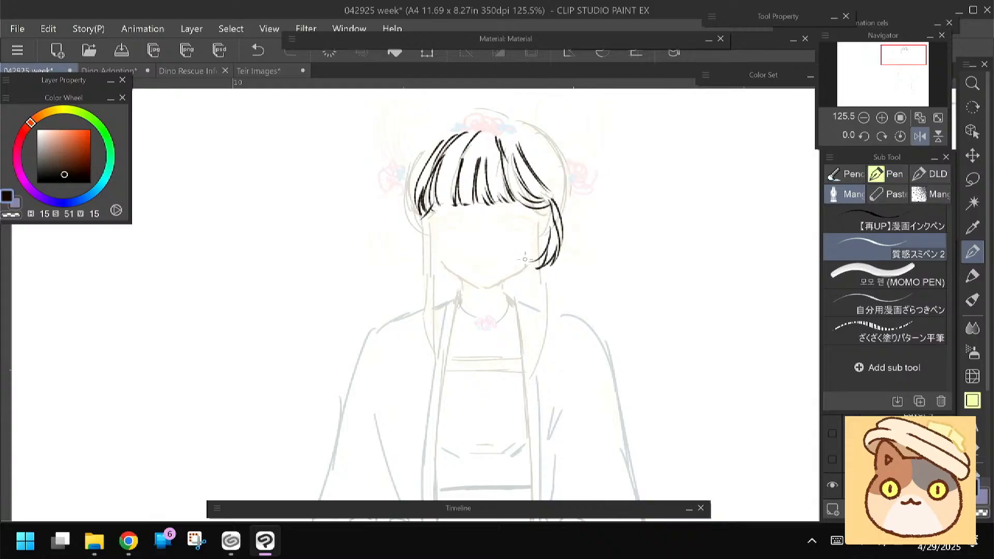
drag(544, 198, 527, 266)
mouse_move(425, 201)
mouse_down()
mouse_move(417, 259)
mouse_move(444, 268)
mouse_move(430, 265)
mouse_up()
drag(404, 303, 401, 291)
Ink the pointed jawline and the neck, including the lines sloping out from it toward the shoulders
mouse_move(477, 276)
mouse_down()
mouse_move(486, 277)
mouse_move(446, 257)
mouse_move(431, 221)
mouse_up()
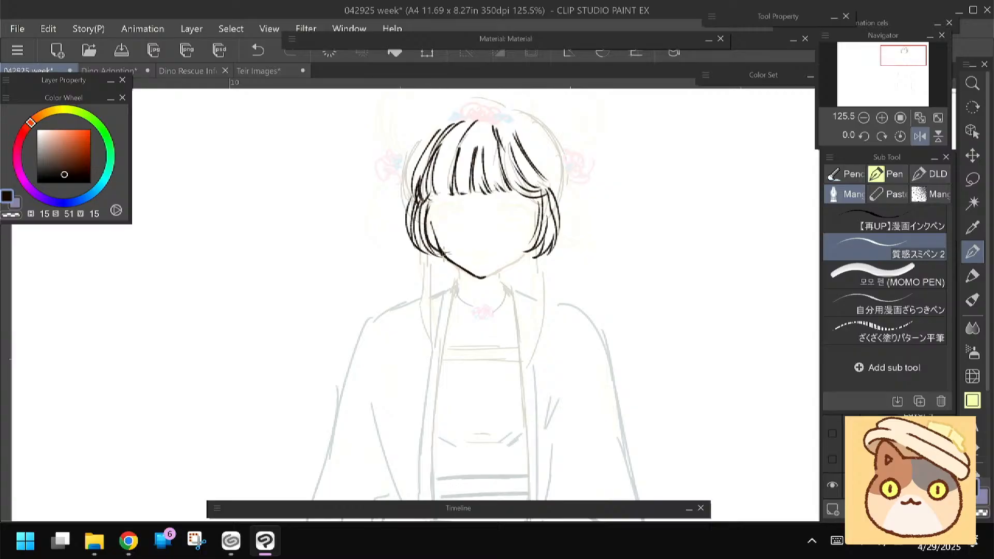
mouse_move(482, 277)
mouse_down()
mouse_move(522, 254)
mouse_move(533, 208)
mouse_up()
scroll(381, 271, down, 2)
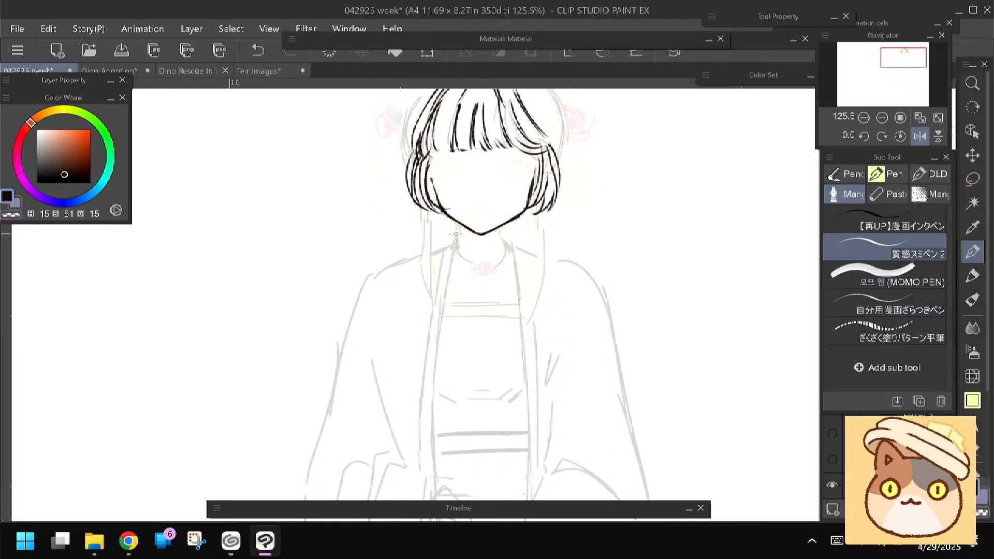
drag(462, 228, 463, 256)
drag(500, 226, 501, 259)
drag(388, 283, 389, 289)
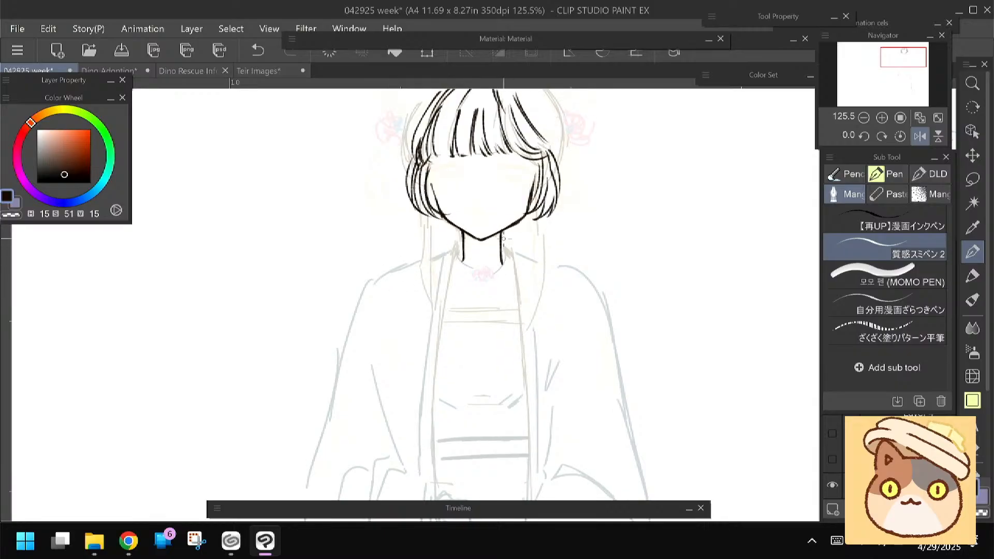
drag(501, 231, 519, 255)
drag(463, 233, 441, 259)
drag(363, 282, 361, 317)
Darken the inner edges of both side locks beside the cheeks with dense strokes
drag(426, 209, 430, 221)
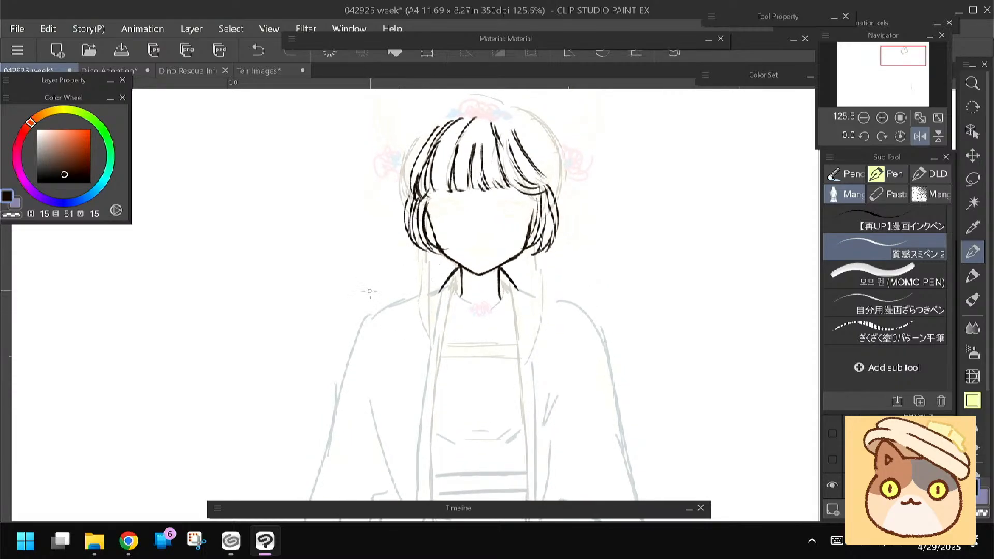
drag(383, 270, 369, 268)
drag(414, 228, 412, 251)
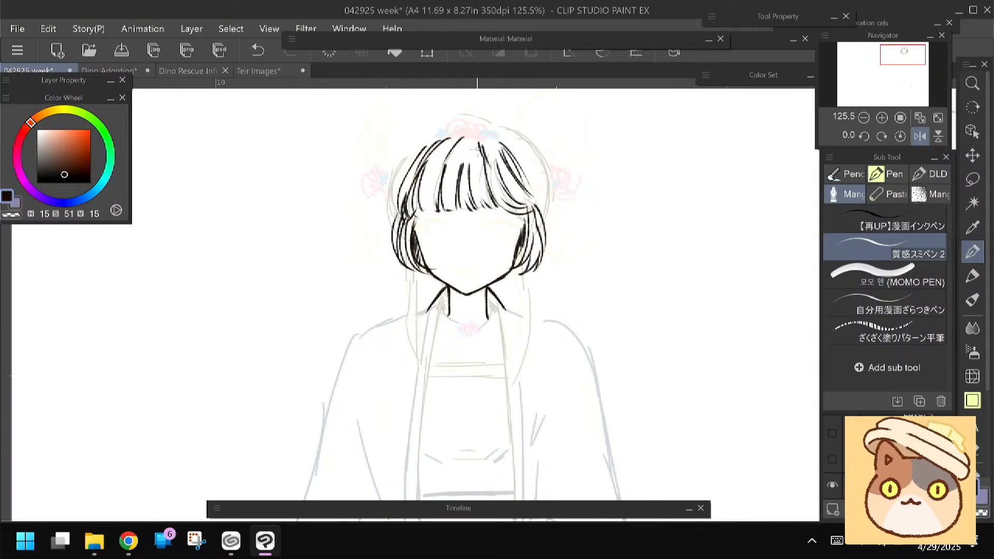
drag(368, 247, 375, 274)
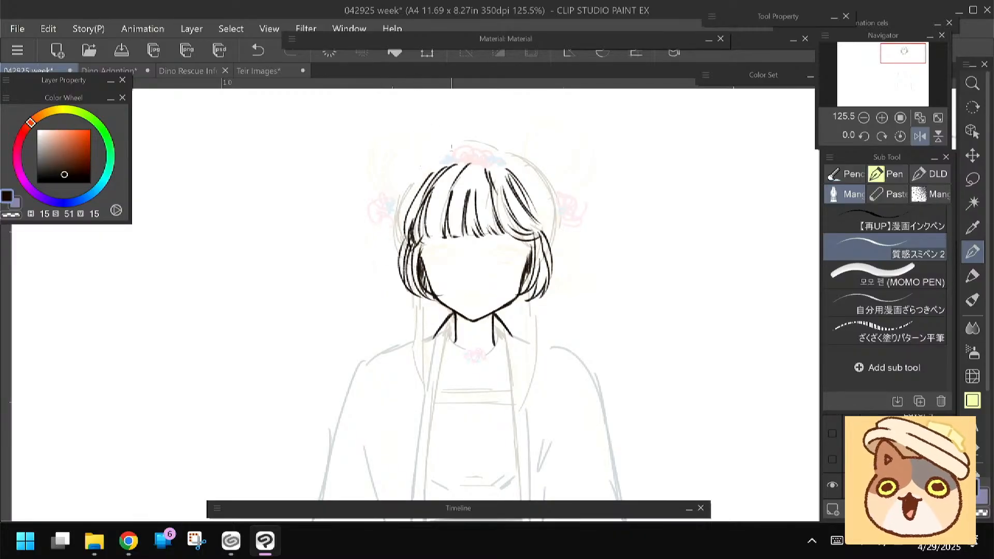
drag(382, 242, 382, 253)
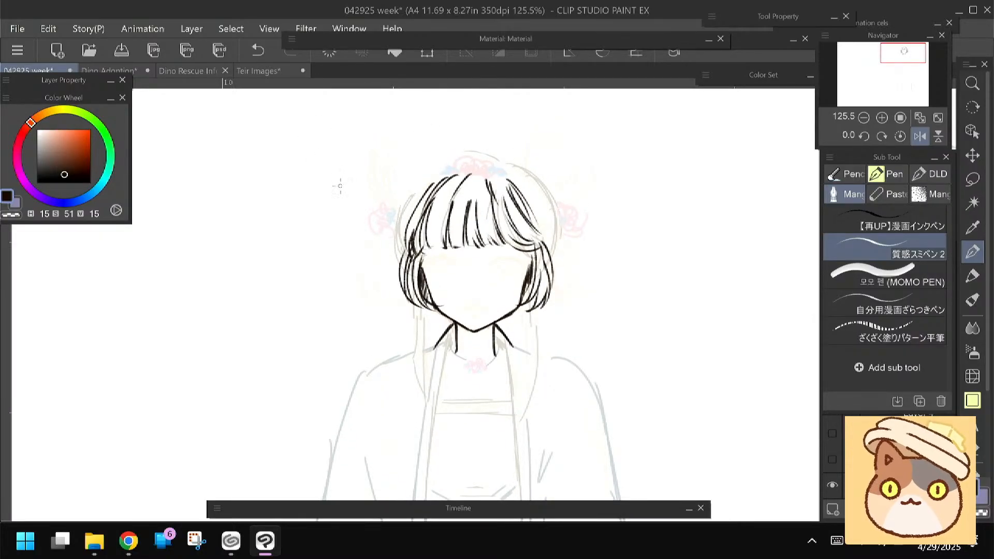
Ink the outer contour of the hair on both sides of the head
drag(433, 174, 394, 245)
drag(518, 168, 556, 257)
drag(364, 295, 380, 282)
mouse_move(456, 155)
mouse_down()
mouse_move(432, 172)
mouse_move(413, 238)
mouse_up()
drag(522, 150, 569, 217)
drag(366, 257, 362, 260)
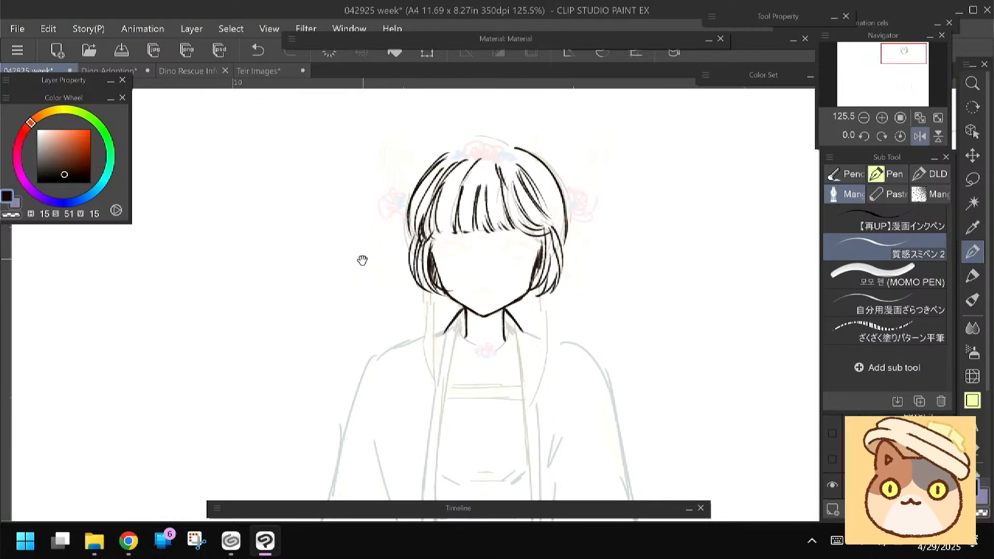
Fill the hair between the fringe and outer contour on both sides with additional long strands
mouse_move(552, 184)
mouse_down()
mouse_move(564, 223)
mouse_move(561, 203)
mouse_move(561, 223)
mouse_move(550, 215)
mouse_up()
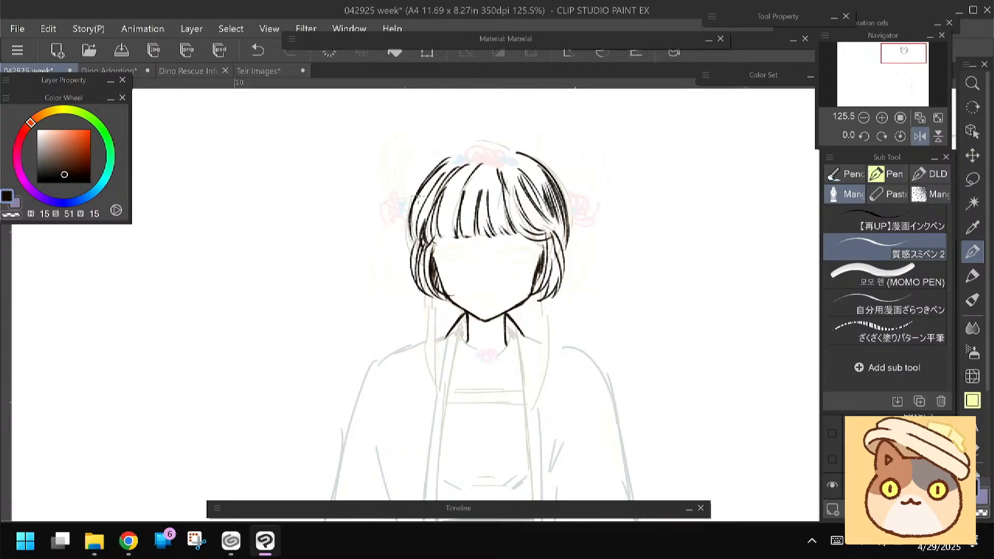
drag(426, 182, 412, 230)
drag(427, 181, 407, 241)
mouse_move(423, 197)
mouse_down()
mouse_move(409, 241)
mouse_move(417, 236)
mouse_up()
drag(434, 187, 411, 266)
drag(423, 234, 416, 271)
drag(358, 286, 352, 279)
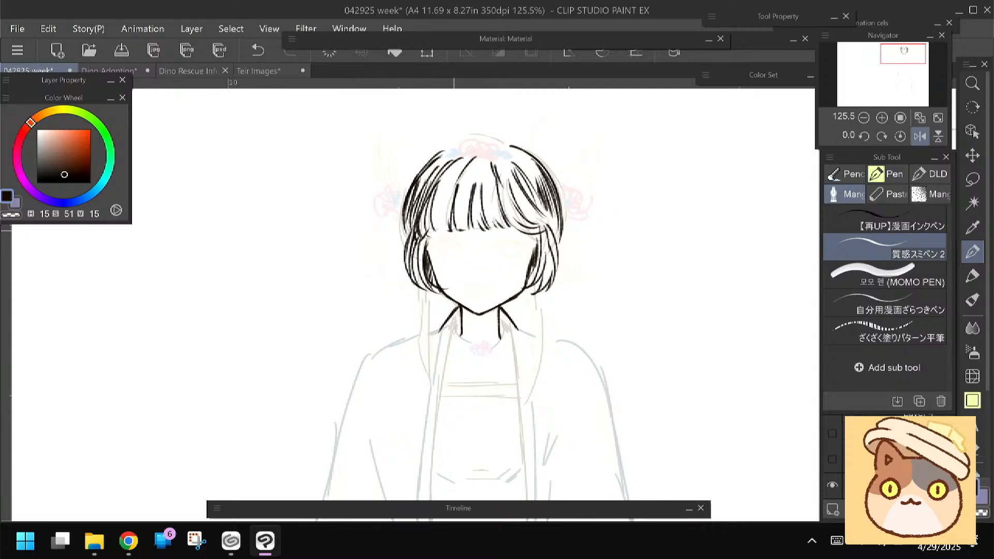
Ink the small mouth with its upper and lower lip lines and a dot for the nose
scroll(412, 275, up, 4)
drag(423, 286, 396, 280)
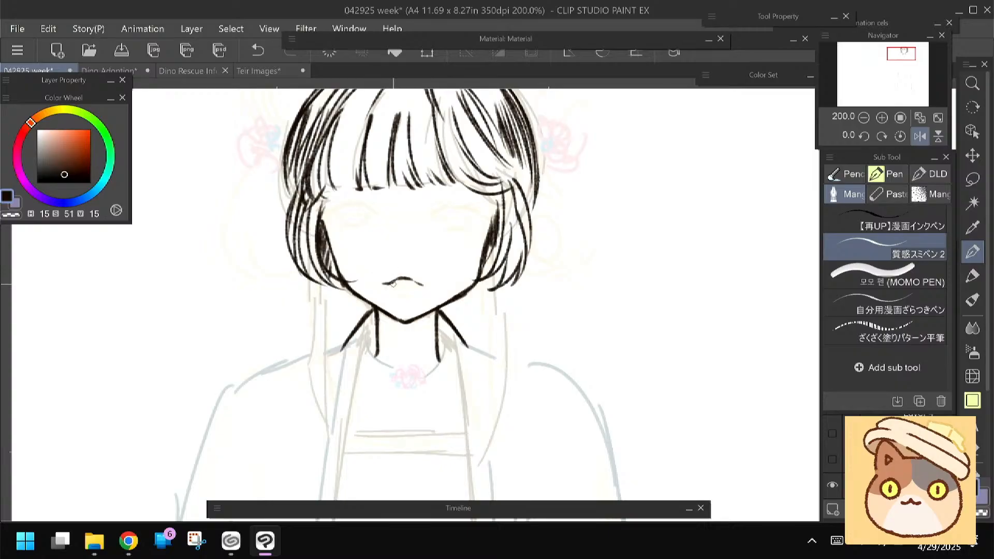
drag(409, 297, 396, 298)
drag(388, 254, 423, 280)
Ink the inner corners of both eyes and the thin eyebrows just below the fringe
drag(470, 232, 488, 232)
drag(404, 230, 415, 235)
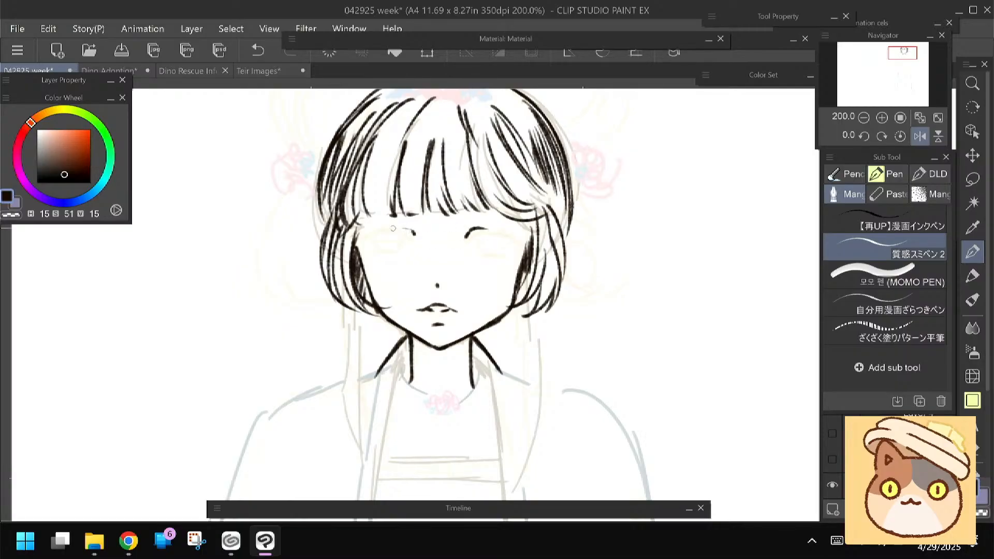
drag(468, 217, 510, 212)
drag(414, 216, 367, 221)
Add more long strands to the hair at the temples and beside the cheeks
drag(370, 151, 366, 216)
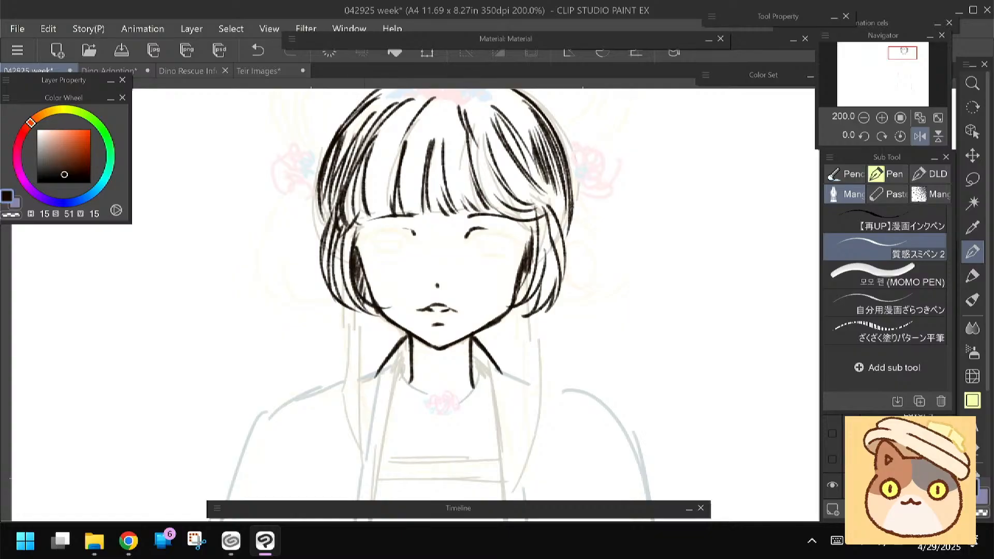
drag(370, 149, 357, 207)
drag(324, 157, 330, 218)
drag(326, 178, 334, 215)
drag(529, 214, 518, 303)
Ink thick upper lash lines, short lower lids and round iris outlines for both eyes
mouse_move(470, 241)
mouse_down()
mouse_move(485, 231)
mouse_move(524, 246)
mouse_up()
mouse_move(414, 241)
mouse_down()
mouse_move(392, 226)
mouse_move(358, 242)
mouse_up()
drag(397, 228, 358, 239)
mouse_move(489, 256)
mouse_down()
mouse_move(483, 251)
mouse_move(499, 252)
mouse_up()
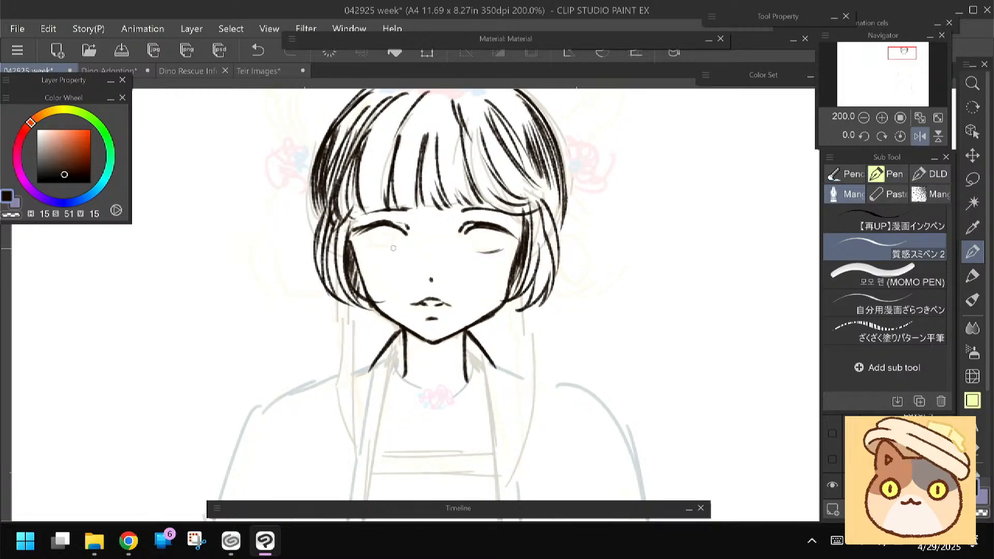
drag(395, 246, 362, 248)
drag(366, 230, 371, 243)
Ink the round outline of the upper right hair bun and fill it with curved strands
mouse_move(336, 317)
mouse_down()
mouse_move(344, 291)
mouse_move(353, 322)
mouse_move(388, 329)
mouse_up()
scroll(357, 291, down, 3)
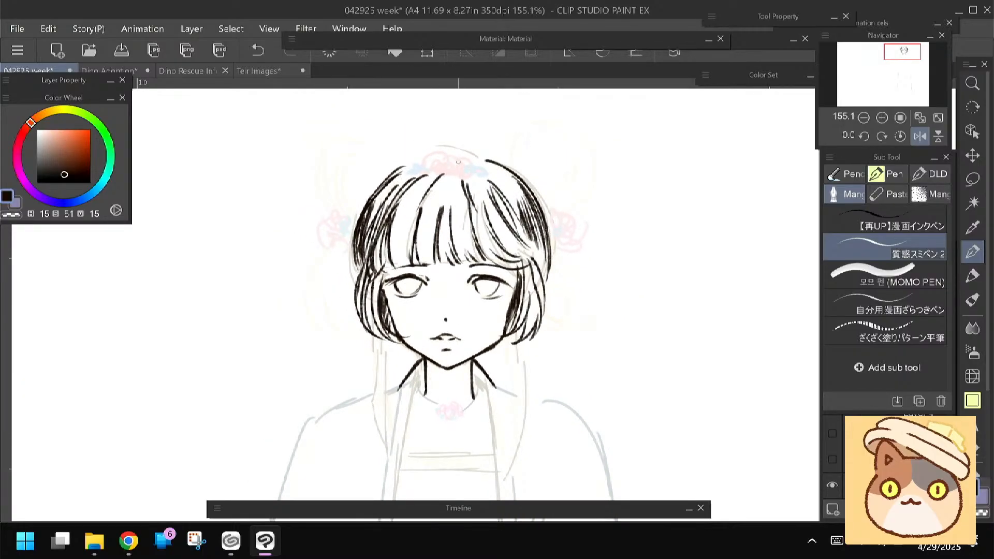
drag(393, 169, 381, 146)
drag(325, 255, 330, 259)
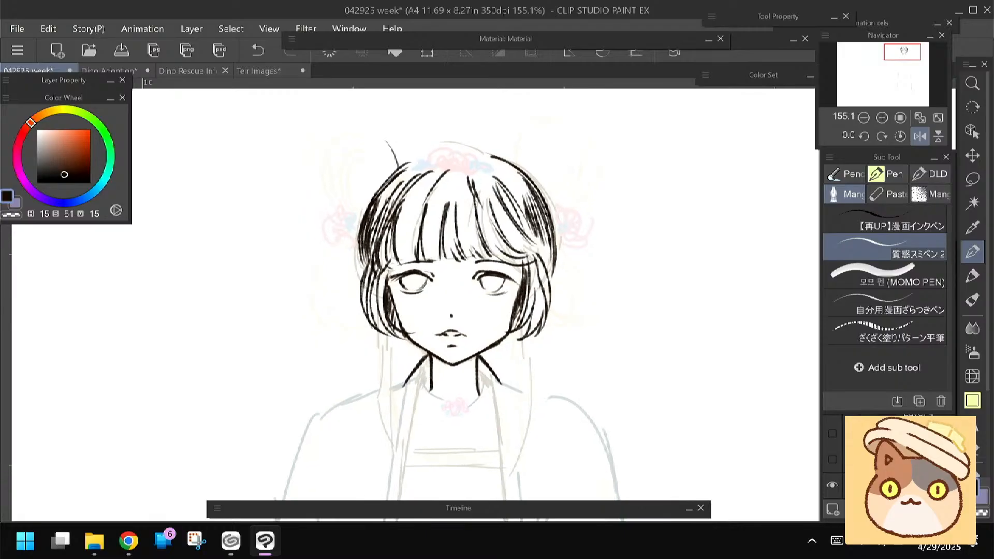
mouse_move(517, 158)
mouse_down()
mouse_move(540, 122)
mouse_move(591, 173)
mouse_move(574, 199)
mouse_up()
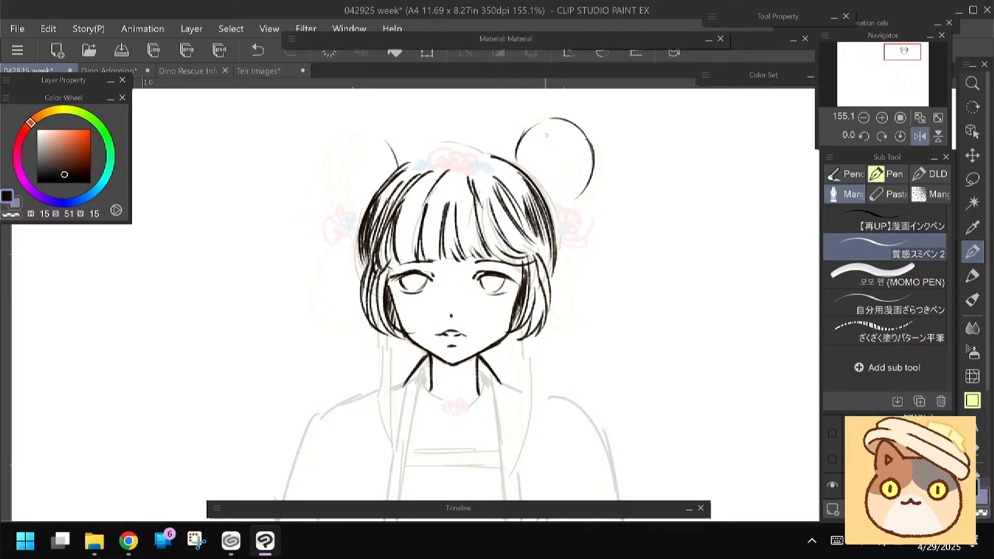
mouse_move(529, 133)
mouse_down()
mouse_move(519, 159)
mouse_move(538, 184)
mouse_up()
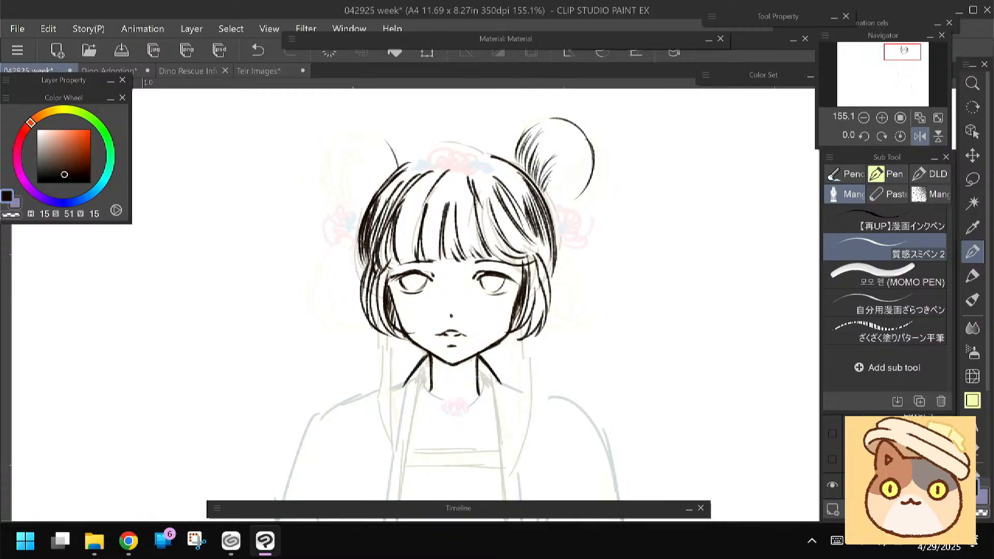
mouse_move(566, 166)
mouse_down()
mouse_move(557, 197)
mouse_move(546, 197)
mouse_move(566, 193)
mouse_move(563, 206)
mouse_up()
drag(550, 132, 572, 170)
mouse_move(372, 139)
mouse_down()
mouse_move(403, 143)
mouse_move(352, 184)
mouse_move(358, 201)
mouse_up()
key(ctrl+z)
key(ctrl+z)
Ink the upper left bun's outline and the strands along its side nearest the head
drag(355, 154, 350, 179)
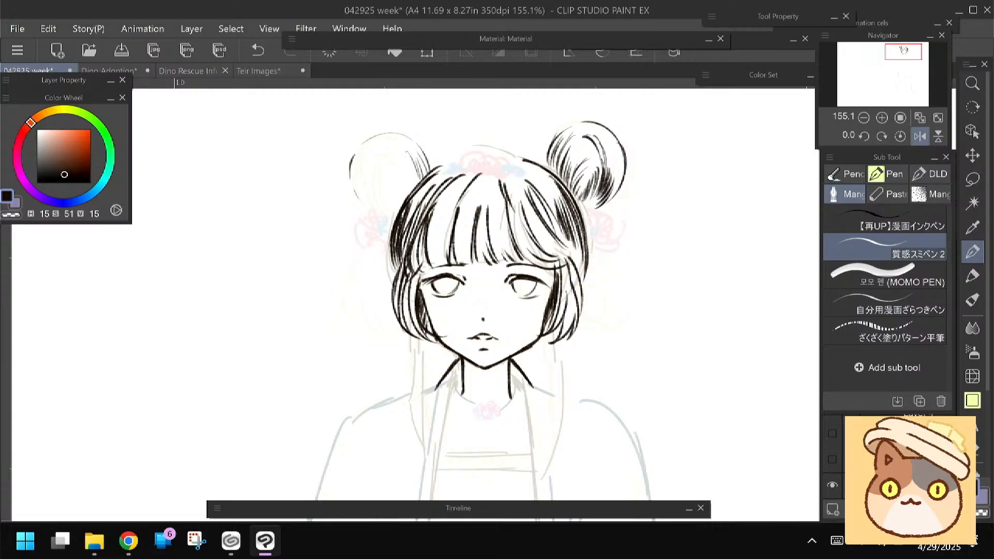
drag(414, 166, 419, 186)
drag(409, 160, 416, 185)
drag(413, 162, 407, 192)
mouse_move(410, 163)
mouse_down()
mouse_move(403, 194)
mouse_move(394, 193)
mouse_up()
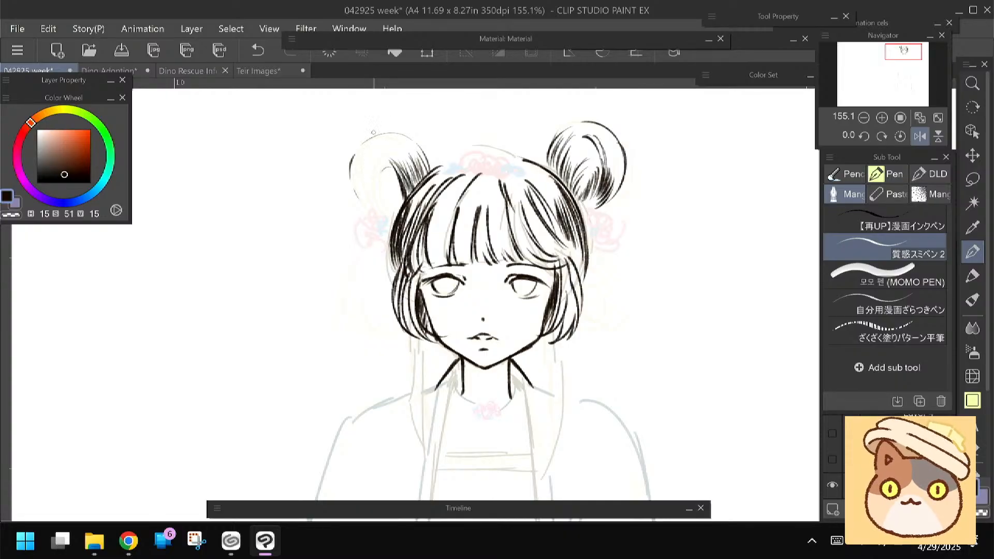
Fill the lower part of the upper left bun with strands converging toward its base
drag(386, 166, 402, 201)
drag(388, 173, 403, 205)
drag(383, 171, 402, 205)
drag(371, 168, 388, 206)
drag(378, 193, 394, 212)
drag(365, 177, 369, 209)
Reinforce the upper left bun's contour and add curved strands sweeping through its middle
mouse_move(354, 149)
mouse_down()
mouse_move(409, 134)
mouse_move(422, 150)
mouse_up()
mouse_move(366, 134)
mouse_down()
mouse_move(352, 178)
mouse_move(359, 206)
mouse_up()
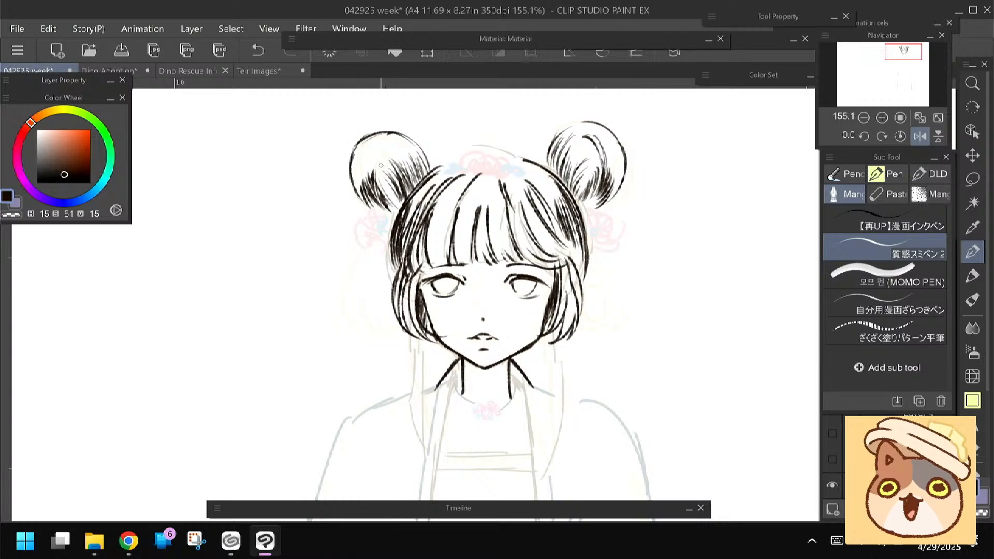
mouse_move(355, 154)
mouse_down()
mouse_move(392, 160)
mouse_move(393, 188)
mouse_up()
mouse_move(371, 164)
mouse_down()
mouse_move(395, 196)
mouse_move(391, 182)
mouse_up()
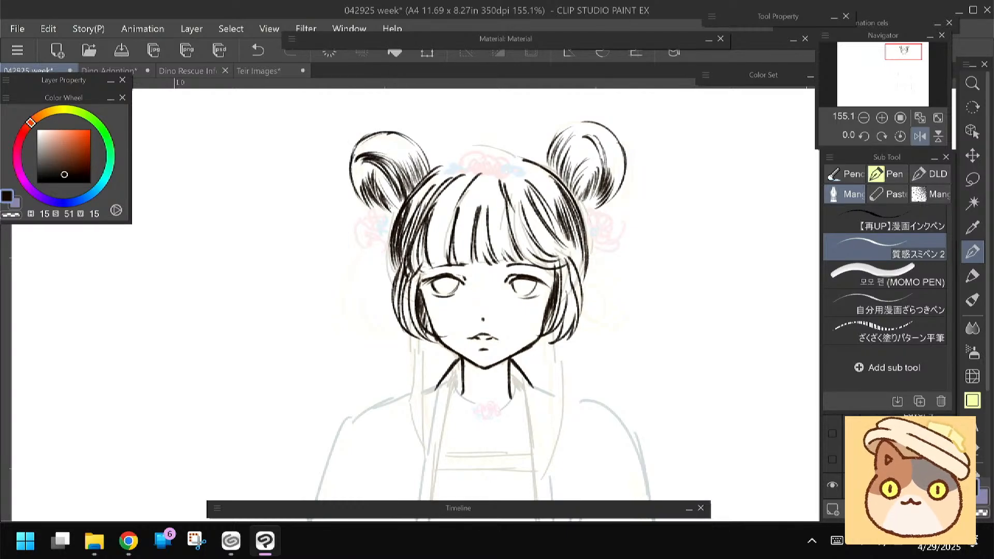
drag(346, 264, 323, 233)
drag(332, 154, 349, 181)
drag(338, 159, 358, 182)
Ink the lower left bun's rounded outline beside the side lock and fill it with vertical strands
mouse_move(320, 266)
mouse_down()
mouse_move(323, 287)
mouse_move(313, 254)
mouse_up()
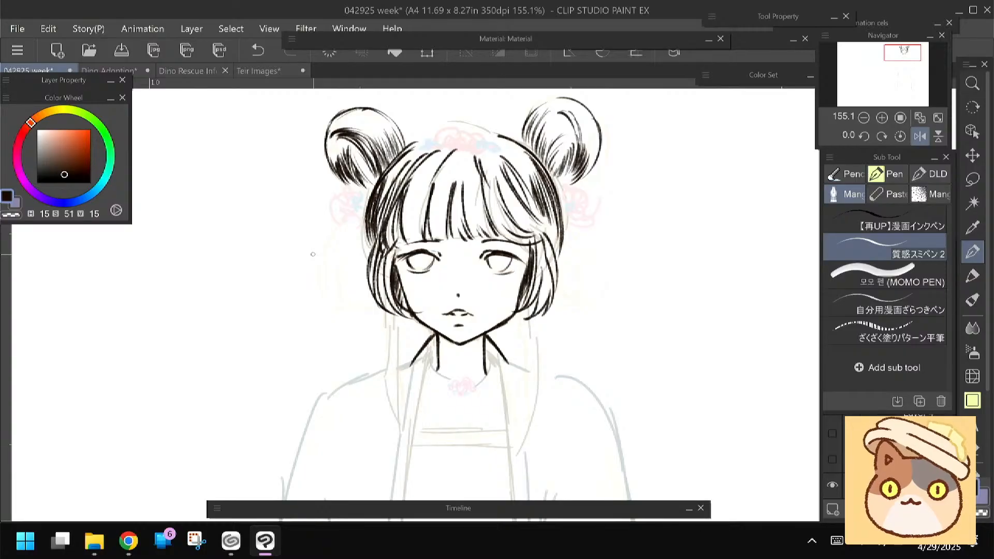
mouse_move(312, 254)
mouse_down()
mouse_move(311, 237)
mouse_move(319, 261)
mouse_up()
mouse_move(331, 208)
mouse_down()
mouse_move(321, 273)
mouse_move(369, 267)
mouse_up()
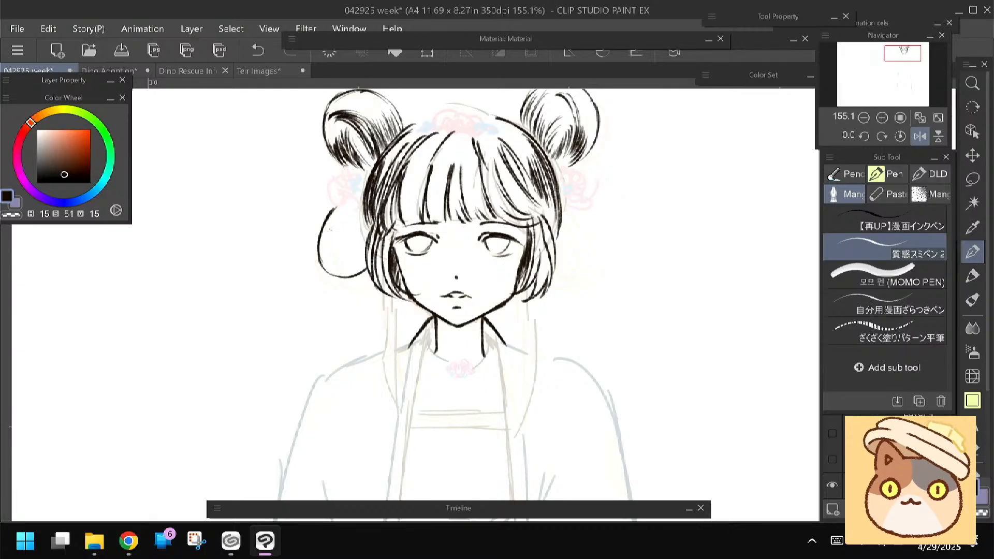
drag(340, 206, 327, 263)
drag(337, 207, 322, 261)
drag(330, 226, 324, 273)
drag(350, 207, 335, 269)
mouse_move(345, 225)
mouse_down()
mouse_move(331, 272)
mouse_move(369, 248)
mouse_up()
drag(356, 209, 340, 272)
drag(370, 224, 351, 267)
drag(359, 203, 347, 259)
drag(365, 223, 356, 246)
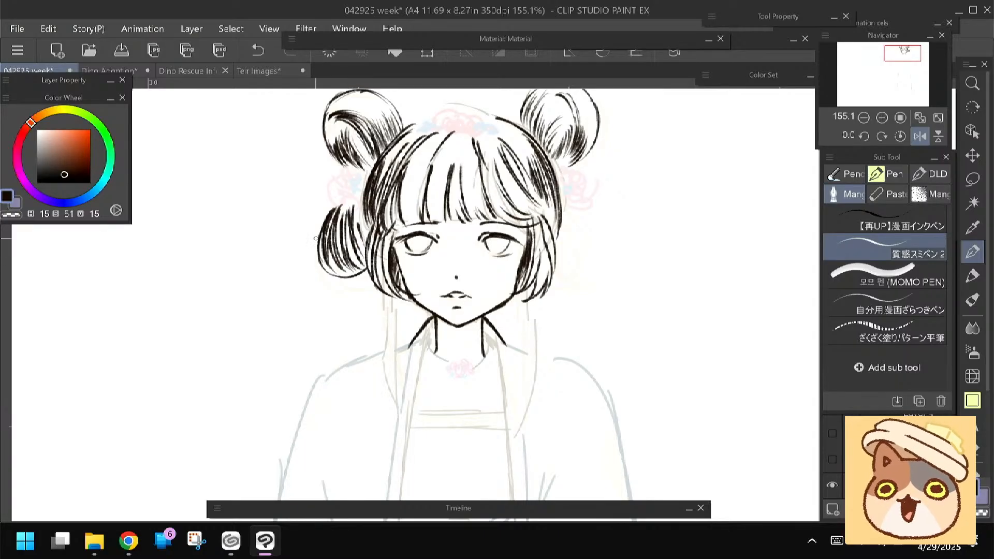
drag(575, 210, 599, 258)
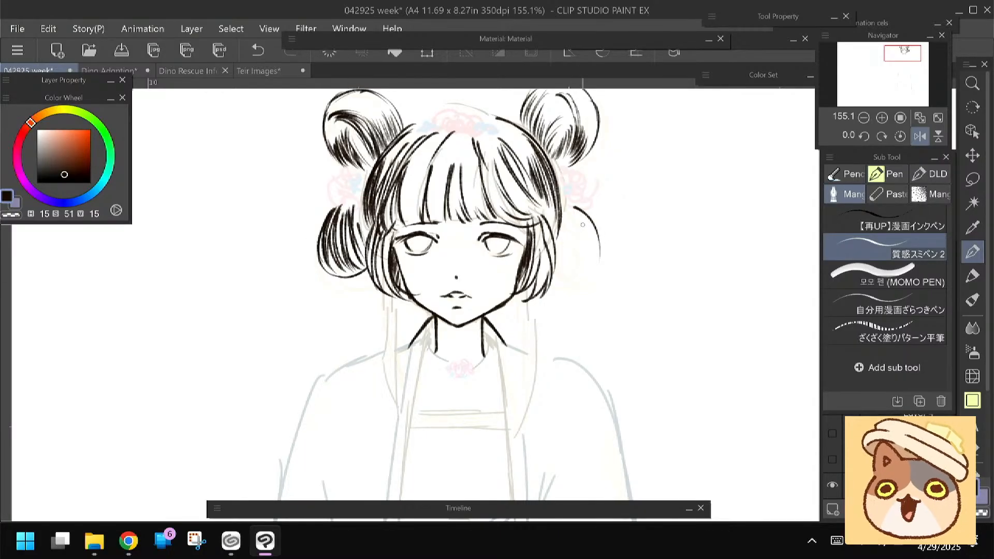
key(ctrl+z)
mouse_move(585, 216)
mouse_down()
mouse_move(597, 253)
mouse_move(581, 288)
mouse_up()
key(ctrl+z)
Ink the lower right bun's contour beside the side lock and fill it with dense curved strands
mouse_move(579, 210)
mouse_down()
mouse_move(557, 287)
mouse_move(594, 247)
mouse_up()
drag(572, 288, 587, 245)
drag(563, 291, 584, 243)
mouse_move(581, 229)
mouse_down()
mouse_move(564, 288)
mouse_move(570, 276)
mouse_up()
drag(576, 230, 563, 289)
mouse_move(572, 229)
mouse_down()
mouse_move(562, 285)
mouse_move(556, 268)
mouse_up()
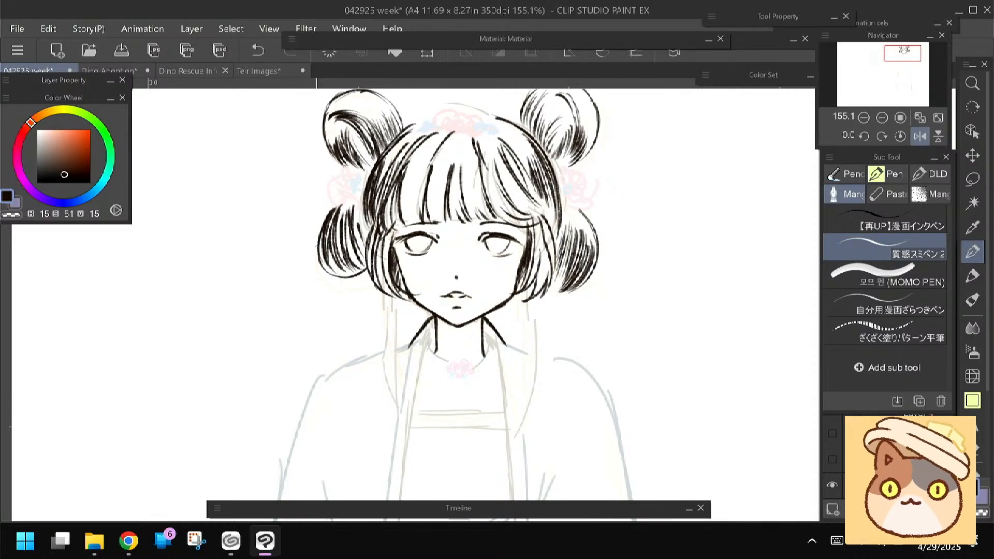
drag(574, 208, 589, 240)
drag(566, 204, 577, 234)
Fill in the irises of both eyes with dark pupils and shading under the lash lines
mouse_move(315, 302)
mouse_down()
mouse_move(346, 226)
mouse_move(298, 311)
mouse_up()
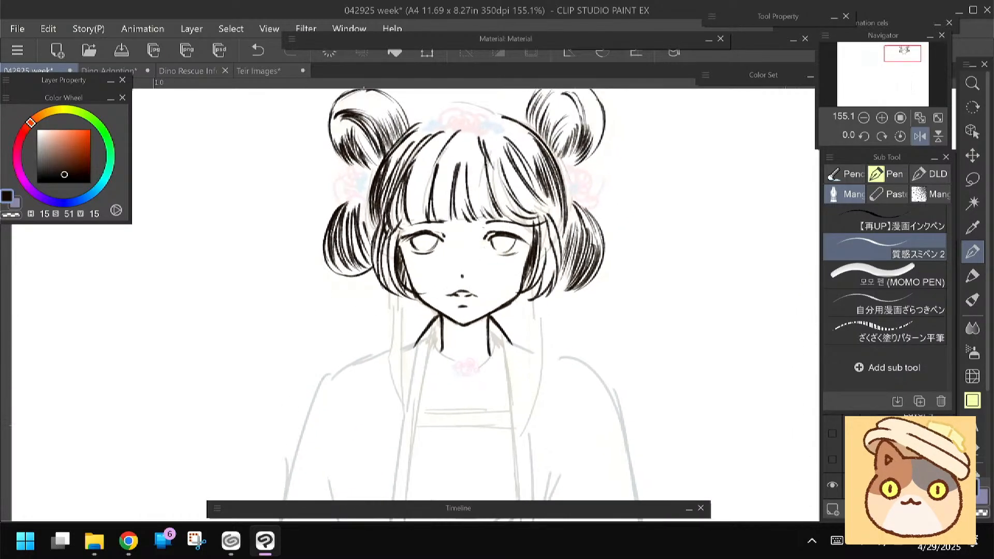
drag(512, 239, 424, 244)
drag(437, 235, 414, 245)
drag(427, 235, 417, 247)
drag(508, 242, 498, 251)
Ink the upper collar edges on both sides of the neck and darken the gaps beside it
drag(295, 344, 333, 241)
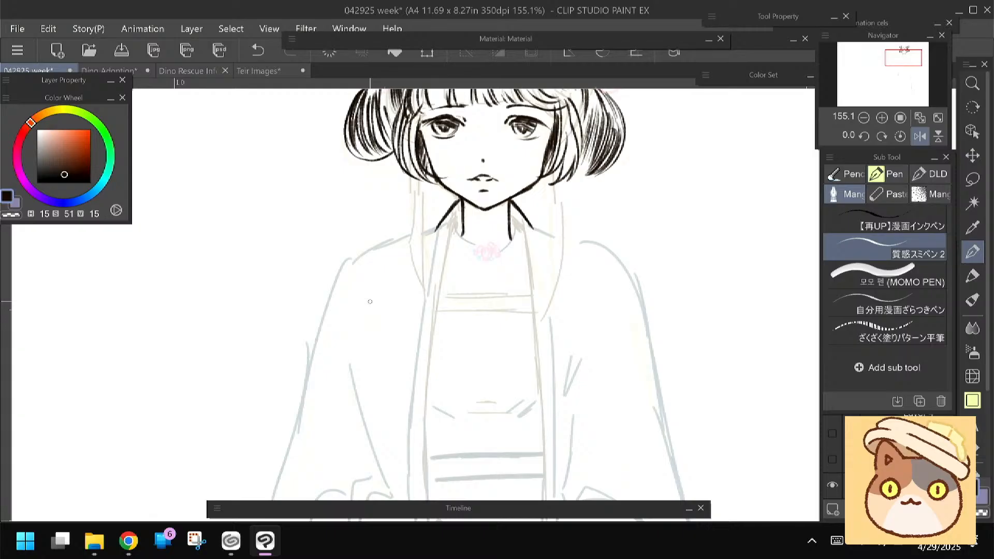
scroll(470, 228, down, 5)
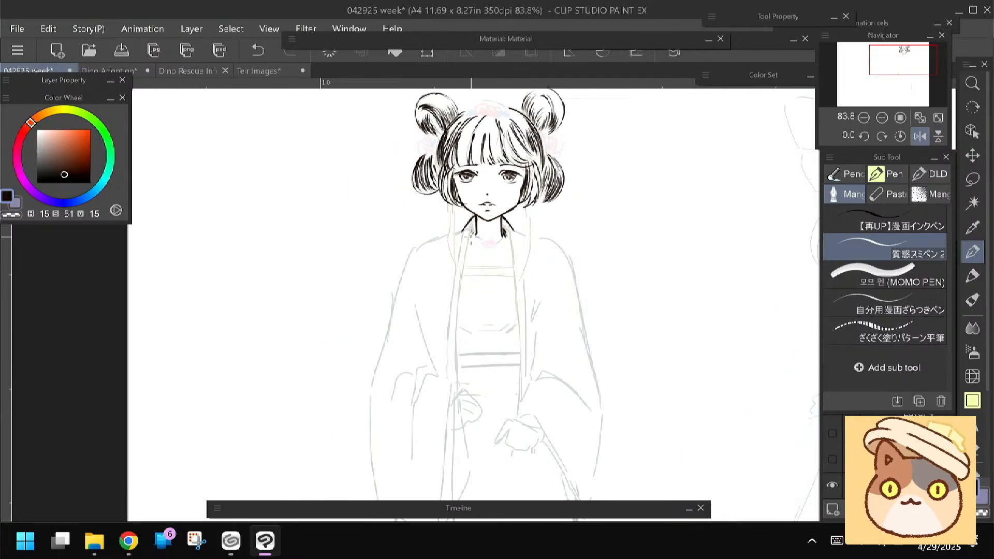
drag(434, 258, 434, 234)
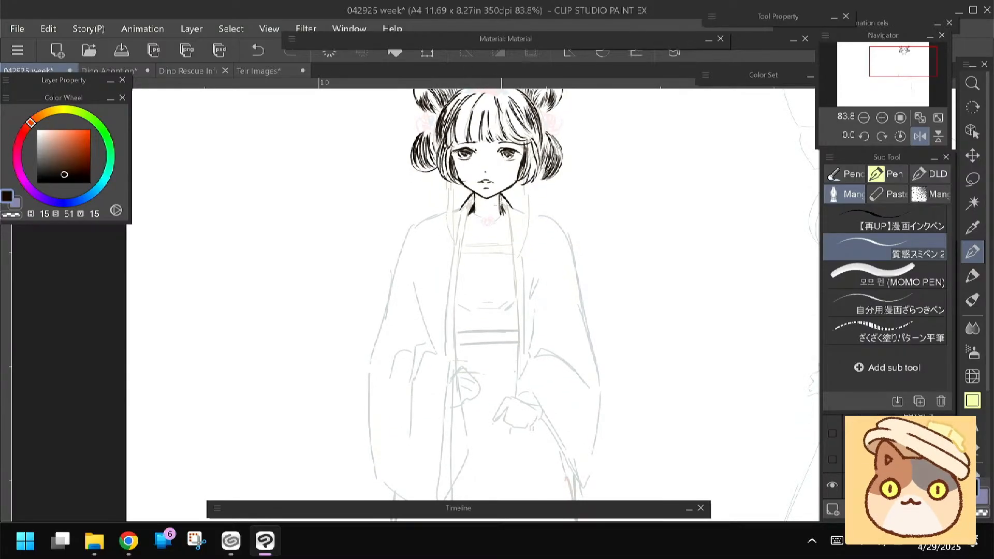
mouse_move(501, 203)
mouse_down()
mouse_move(510, 227)
mouse_move(464, 242)
mouse_up()
drag(502, 194, 517, 215)
Ink the outer contours of the two long hair lengths hanging from below the side locks to the waist
mouse_move(393, 247)
mouse_down()
mouse_move(405, 224)
mouse_move(395, 235)
mouse_up()
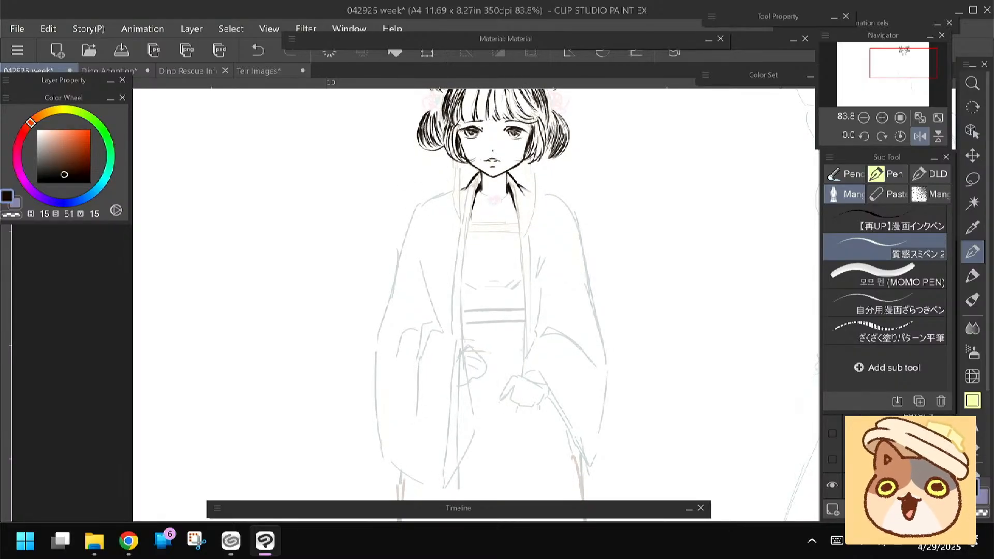
mouse_move(405, 200)
mouse_down()
mouse_move(415, 221)
mouse_move(436, 218)
mouse_up()
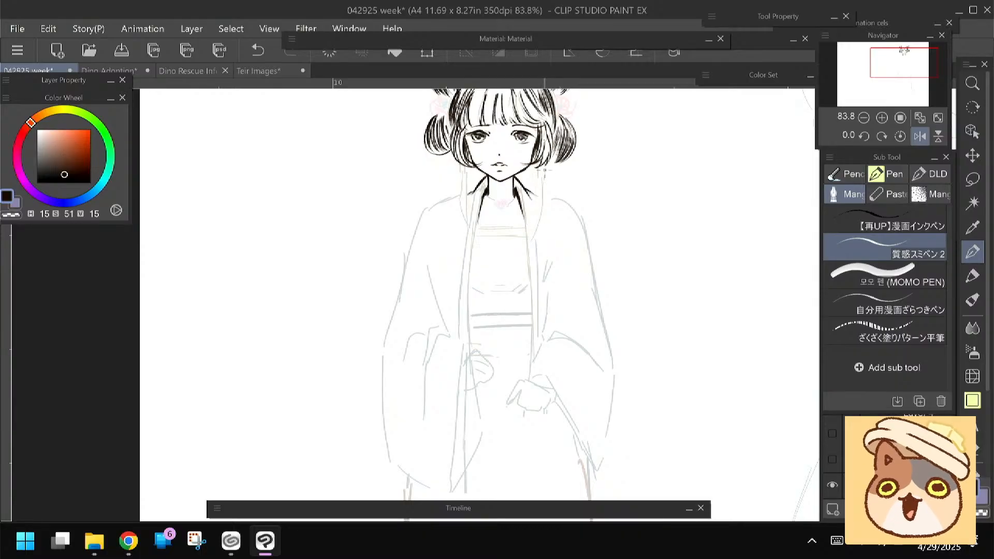
drag(459, 156, 463, 276)
drag(543, 165, 545, 247)
drag(543, 205, 528, 310)
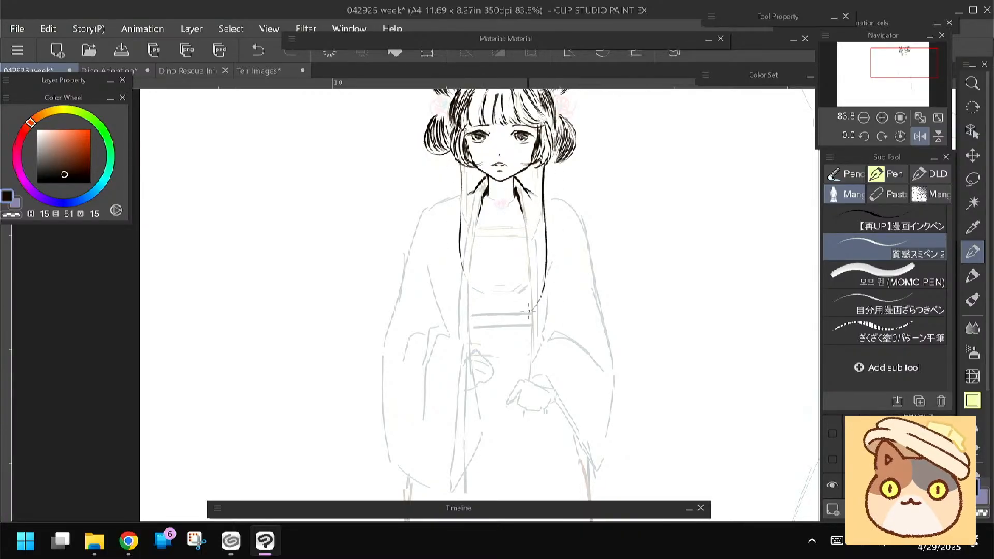
Thicken the right long hair length with strands running down to its curved tip
drag(538, 163, 536, 194)
drag(537, 162, 544, 233)
drag(543, 166, 542, 252)
drag(538, 202, 549, 276)
drag(545, 228, 532, 316)
drag(538, 198, 541, 228)
Build up the left long hair length down to its tip and add short strands near the top of both lengths
drag(464, 158, 458, 277)
mouse_move(462, 237)
mouse_down()
mouse_move(461, 302)
mouse_move(478, 314)
mouse_up()
drag(467, 265, 462, 309)
drag(463, 265, 471, 307)
drag(463, 206, 460, 240)
drag(466, 167, 464, 213)
drag(467, 168, 467, 204)
drag(532, 165, 536, 200)
drag(470, 166, 470, 195)
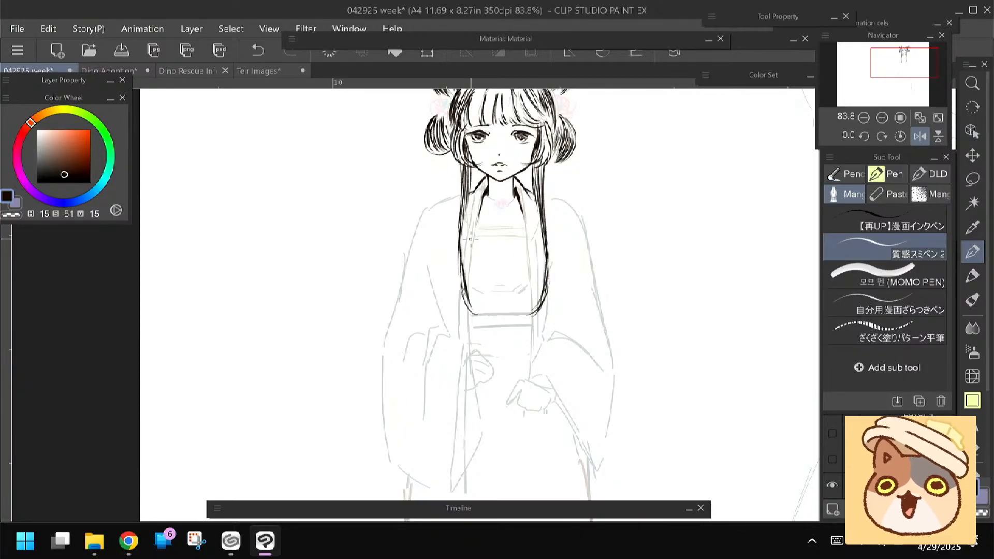
Fill the whole fringe with fine vertical strands from one side of the forehead to the other
drag(471, 239, 461, 301)
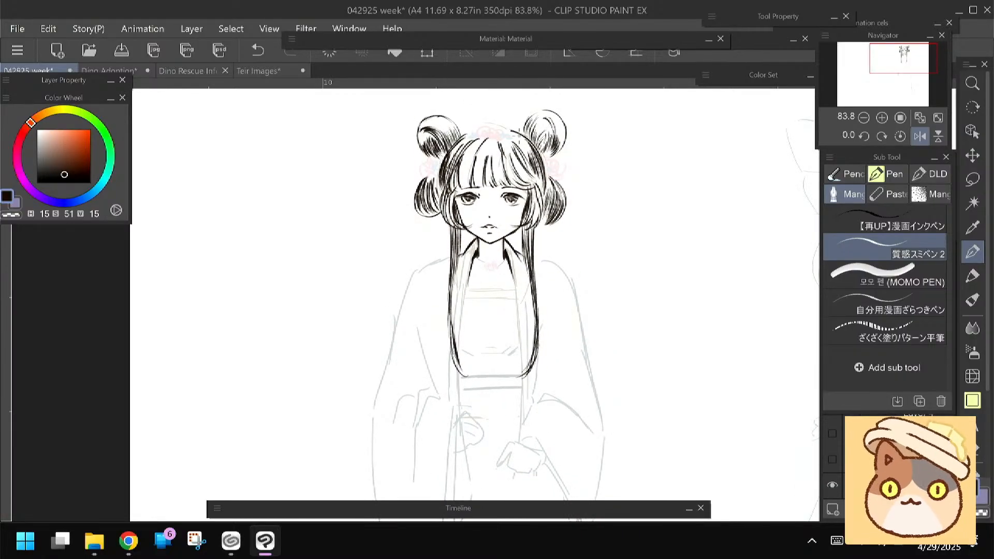
drag(519, 136, 524, 117)
drag(455, 145, 466, 171)
drag(467, 129, 472, 167)
drag(476, 143, 481, 162)
drag(484, 133, 484, 161)
drag(481, 131, 487, 162)
drag(487, 135, 491, 159)
drag(493, 125, 493, 161)
drag(493, 135, 500, 161)
drag(501, 129, 507, 161)
drag(506, 134, 510, 159)
drag(511, 132, 516, 160)
drag(517, 134, 521, 153)
drag(520, 133, 522, 156)
drag(523, 133, 528, 159)
drag(529, 134, 531, 161)
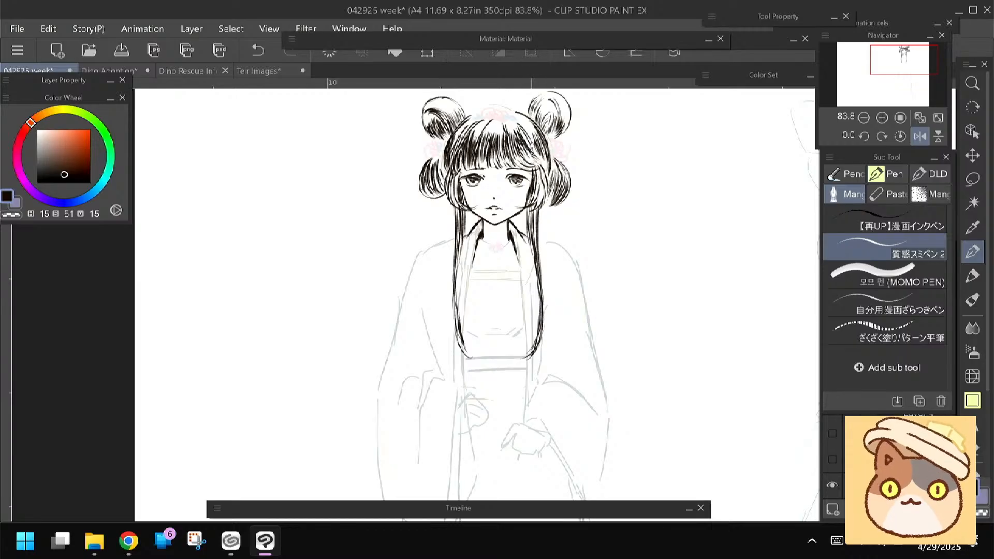
Ink the robe's long front opening edges running from the collar down between the long hair lengths
drag(492, 290, 497, 228)
drag(517, 168, 527, 236)
drag(520, 187, 529, 277)
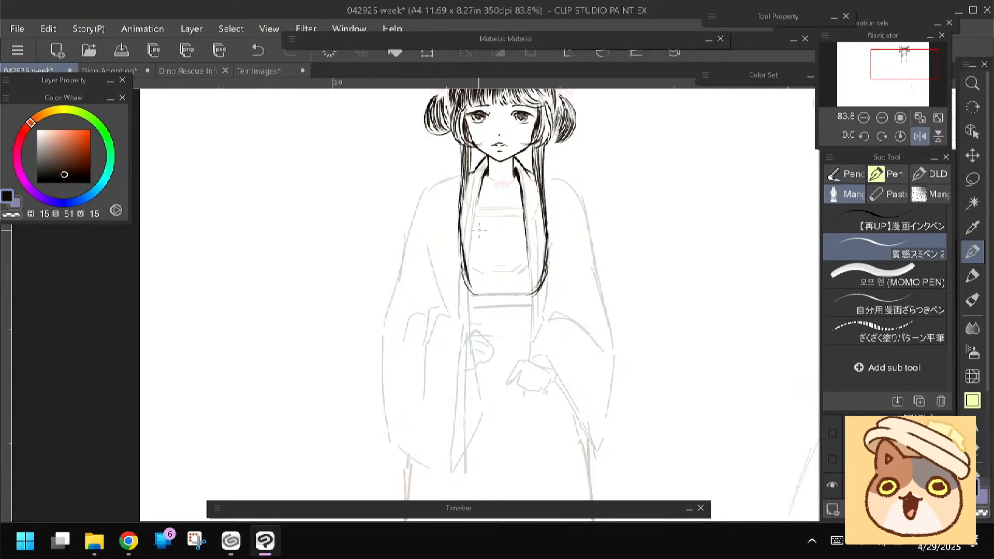
drag(477, 213, 470, 270)
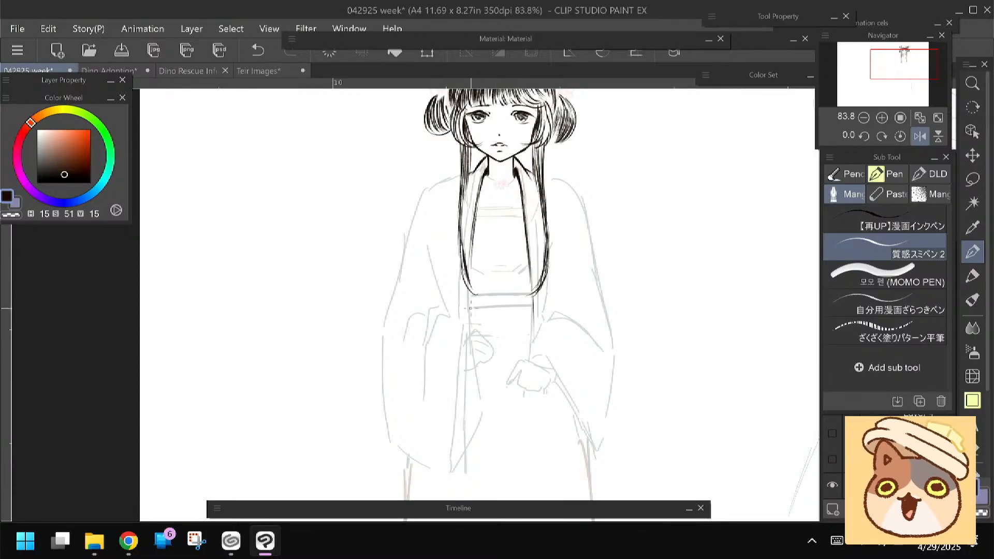
Ink the shoulder lines and the upper outer contours of both sleeves
drag(462, 299, 458, 268)
drag(541, 139, 528, 176)
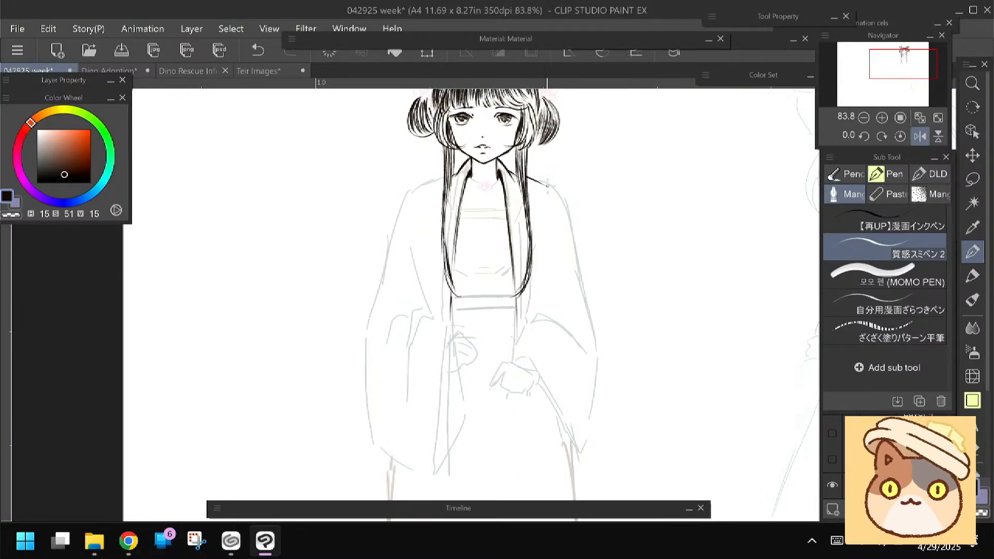
mouse_move(527, 177)
mouse_down()
mouse_move(564, 203)
mouse_move(578, 260)
mouse_up()
mouse_move(439, 177)
mouse_down()
mouse_move(407, 197)
mouse_move(391, 241)
mouse_up()
drag(401, 207, 386, 265)
Add short tapered fold strokes at the inner elbow area of both sleeves
drag(361, 265, 375, 196)
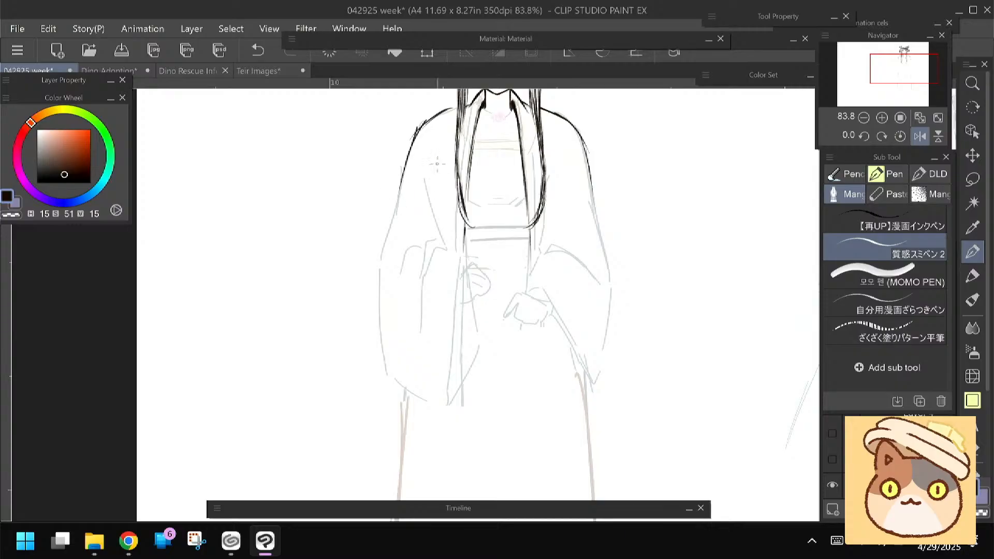
drag(434, 162, 436, 188)
drag(564, 160, 554, 190)
key(space)
drag(325, 285, 329, 307)
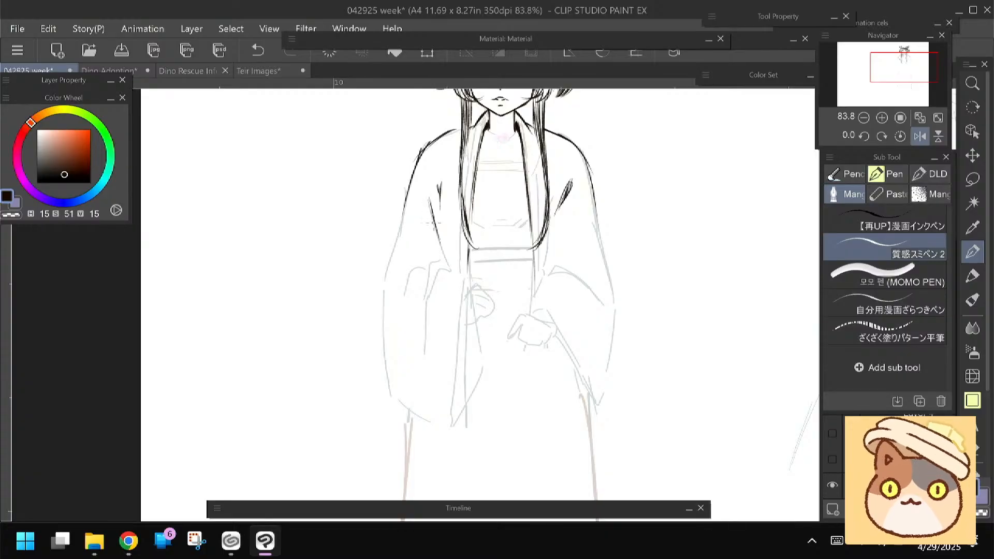
drag(438, 195, 431, 217)
Ink the left sleeve's outer contour down to its hanging corner and along its lower edge
key(space)
drag(374, 267, 376, 251)
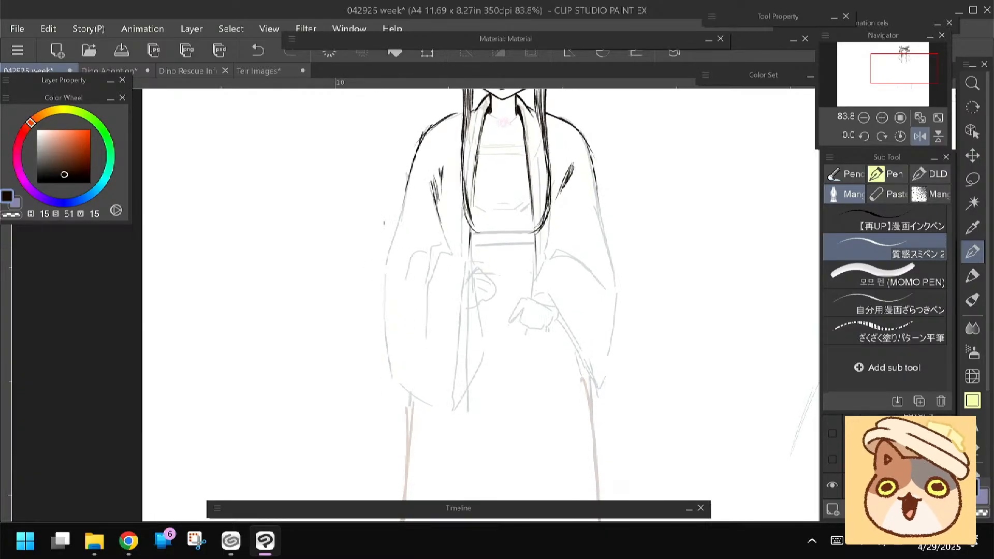
drag(405, 191, 380, 304)
mouse_move(389, 251)
mouse_down()
mouse_move(372, 340)
mouse_move(389, 365)
mouse_move(365, 325)
mouse_move(382, 323)
mouse_move(405, 383)
mouse_up()
mouse_move(391, 365)
mouse_down()
mouse_move(417, 387)
mouse_move(400, 355)
mouse_move(398, 373)
mouse_move(428, 392)
mouse_up()
key(e)
key(p)
Ink the right sleeve's outer contour from the upper arm down to its lower tip
drag(339, 290, 329, 322)
drag(578, 163, 593, 261)
drag(585, 207, 601, 301)
drag(595, 256, 604, 318)
drag(369, 340, 379, 285)
drag(613, 256, 596, 356)
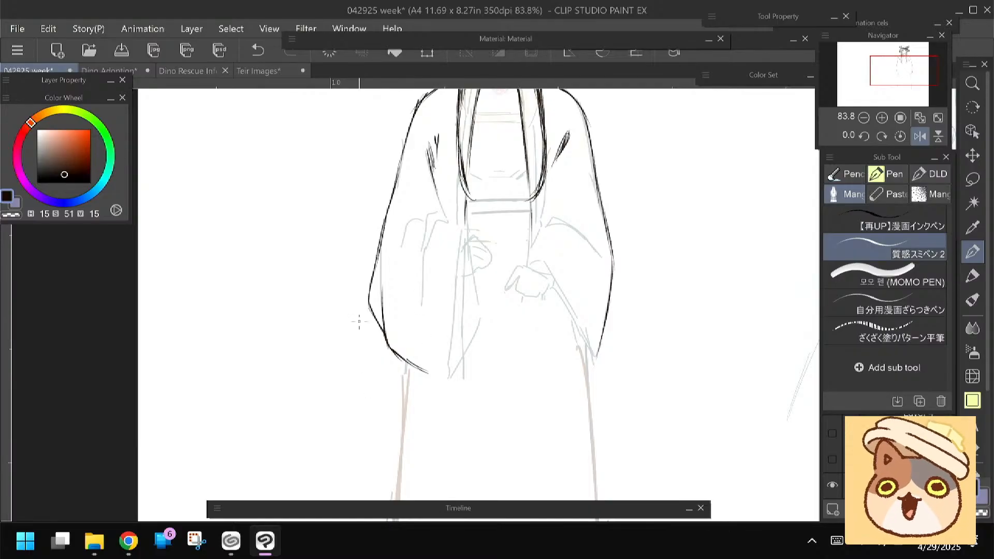
Ink the fold line over the right sleeve's forearm and short tapered creases at its inner elbow
drag(363, 324, 352, 350)
drag(578, 272, 588, 289)
drag(528, 253, 545, 250)
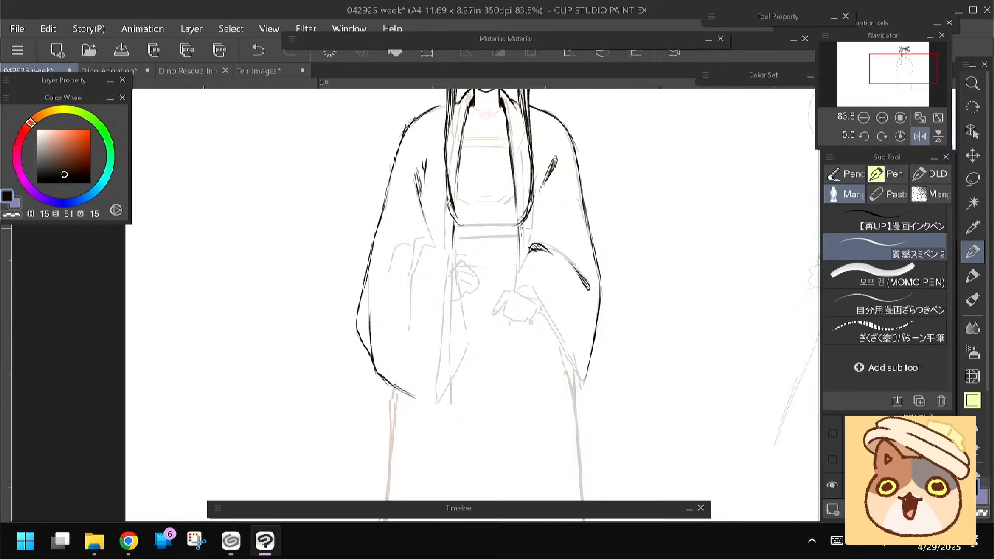
drag(478, 244, 490, 269)
drag(559, 243, 543, 269)
drag(427, 239, 432, 239)
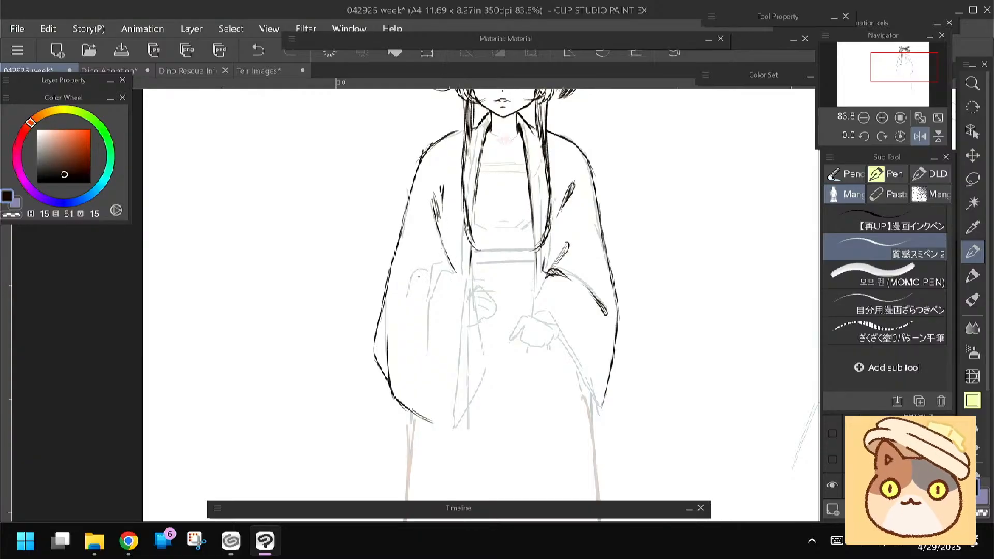
drag(381, 271, 383, 283)
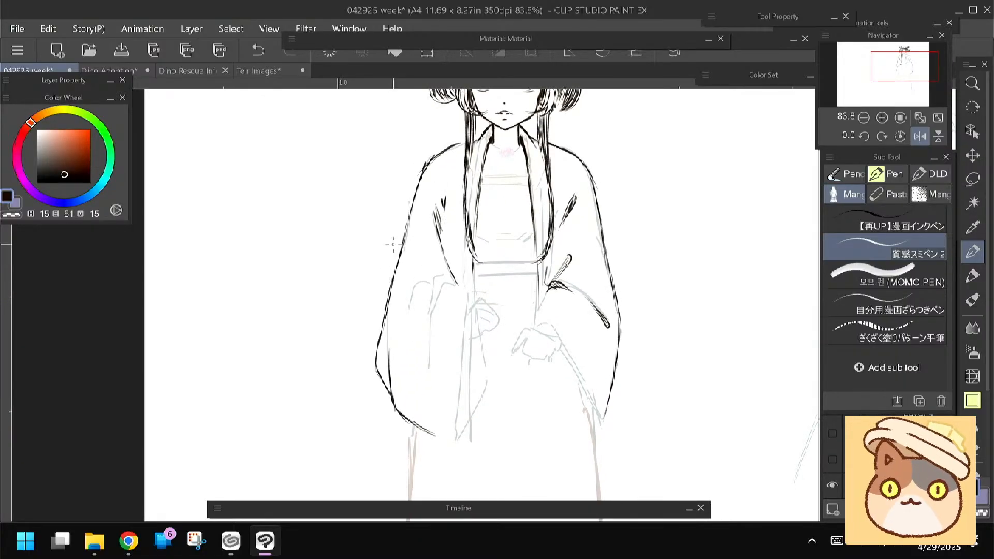
Ink the robe's inner edge beside the long hair and the double neckline band across the chest
drag(393, 244, 398, 219)
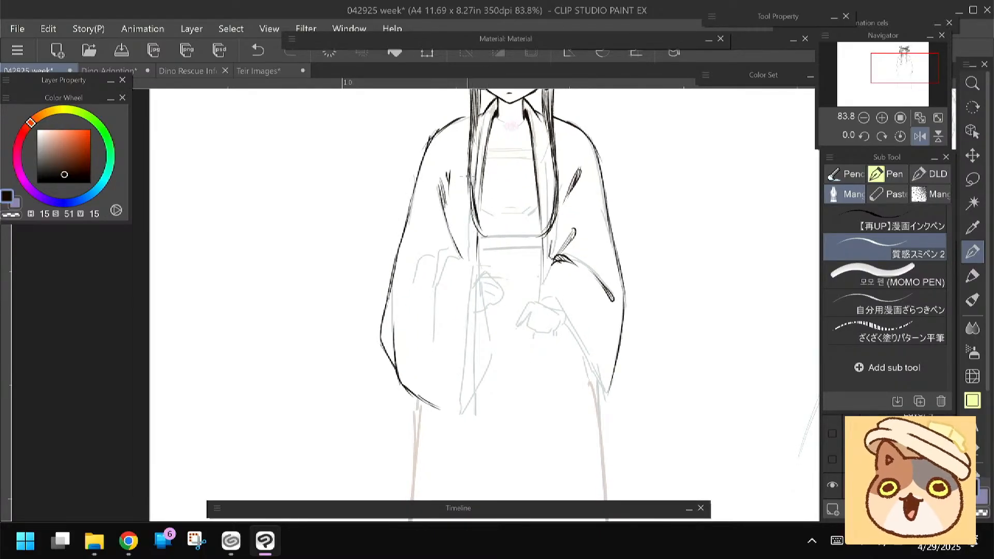
drag(481, 135, 474, 188)
drag(469, 223, 467, 263)
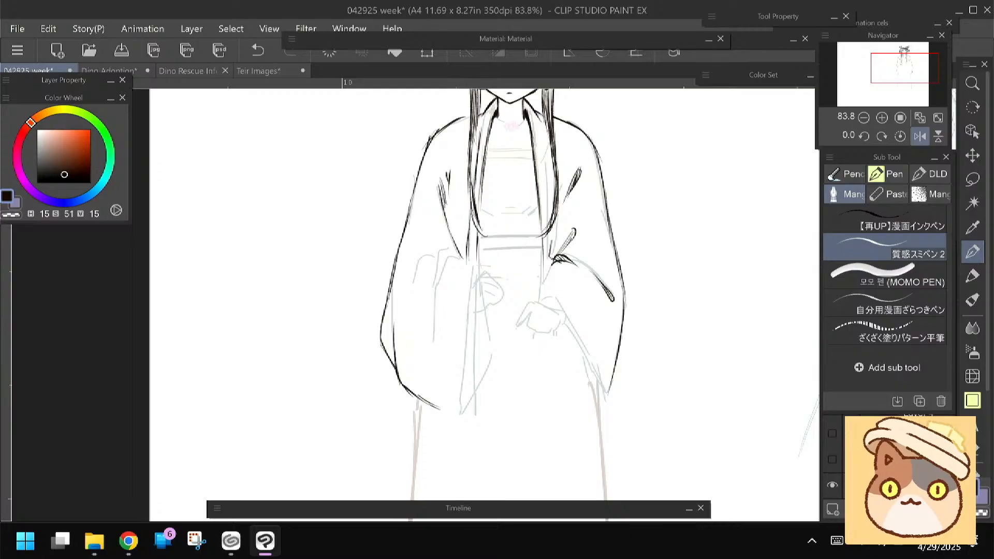
mouse_move(512, 153)
mouse_down()
mouse_move(503, 175)
mouse_move(478, 172)
mouse_up()
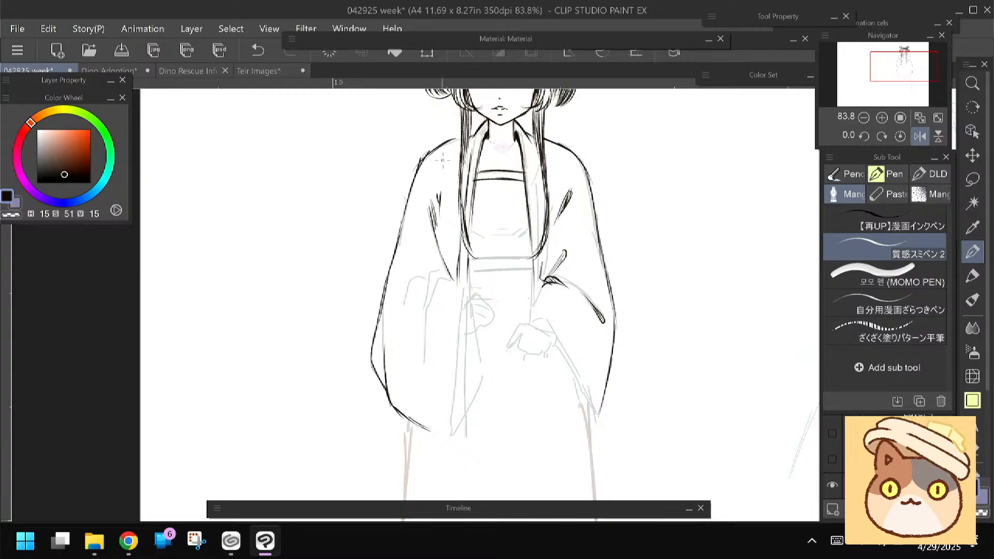
Ink the right sleeve's wide cuff, including its wrist edge, rounded lower end and inner opening
scroll(443, 160, down, 2)
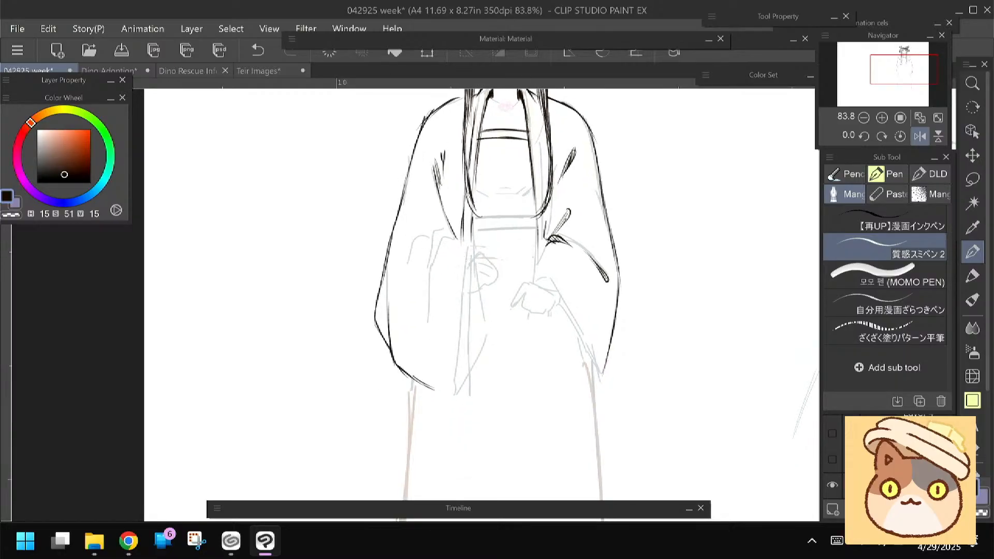
drag(544, 243, 532, 265)
mouse_move(527, 282)
mouse_down()
mouse_move(561, 301)
mouse_move(574, 358)
mouse_move(569, 326)
mouse_move(572, 390)
mouse_up()
mouse_move(581, 295)
mouse_down()
mouse_move(588, 388)
mouse_move(579, 395)
mouse_move(569, 380)
mouse_move(583, 397)
mouse_move(604, 371)
mouse_up()
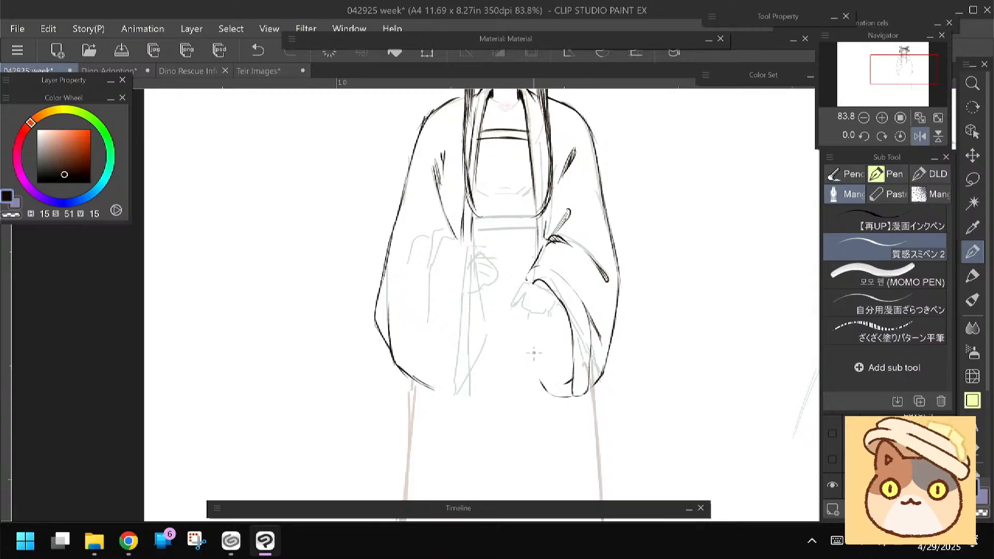
drag(526, 315, 541, 383)
drag(541, 314, 558, 376)
Ink the loosely closed right hand with its knuckles and fingers at the sleeve opening, redoing unsatisfactory strokes
drag(526, 279, 551, 314)
key(ctrl+z)
mouse_move(528, 279)
mouse_down()
mouse_move(512, 312)
mouse_move(529, 294)
mouse_move(524, 312)
mouse_move(548, 325)
mouse_up()
key(ctrl+z)
key(ctrl+z)
drag(529, 309, 548, 323)
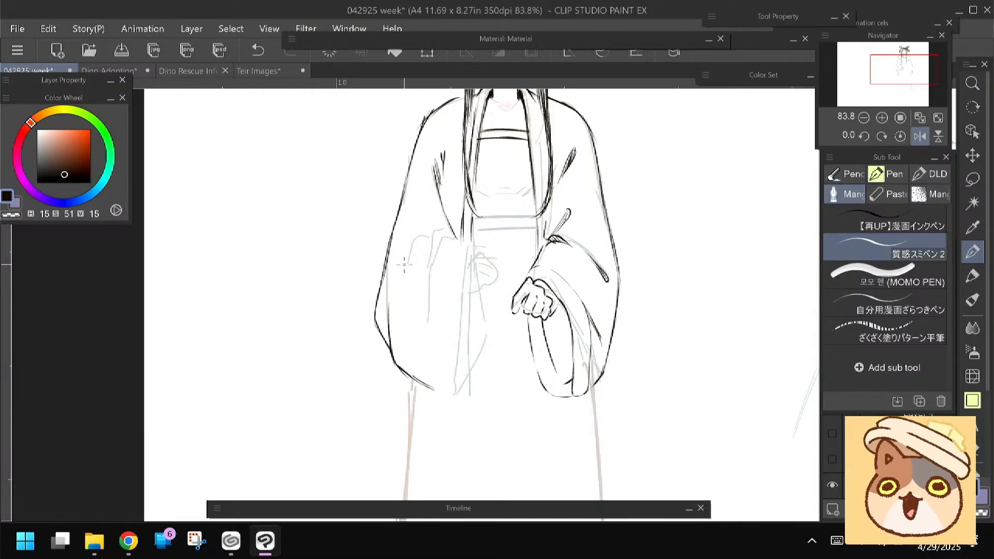
Switch to the browser, check all results for "who is the publisher for Last of Us", and return to Clip Studio Paint
key(alt+Tab)
click(651, 84)
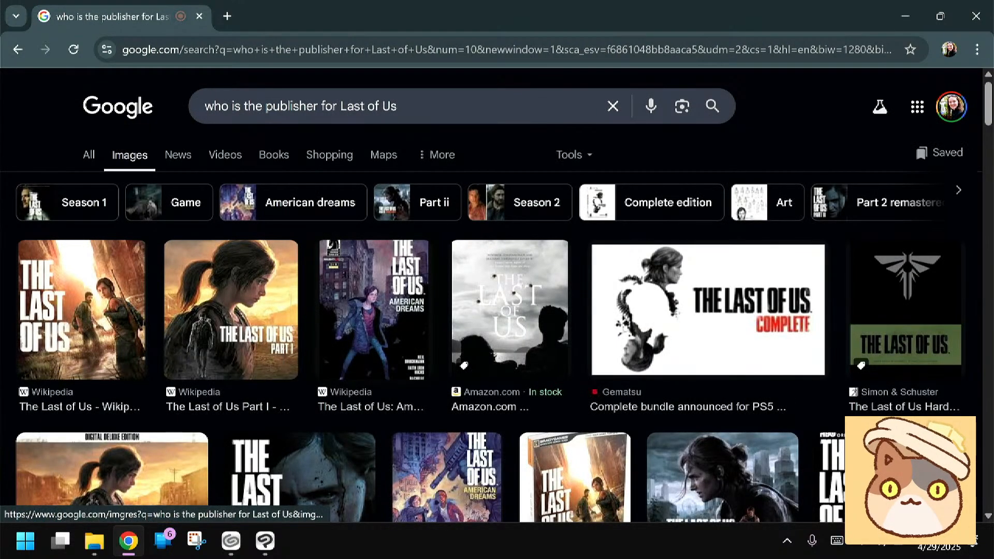
click(88, 155)
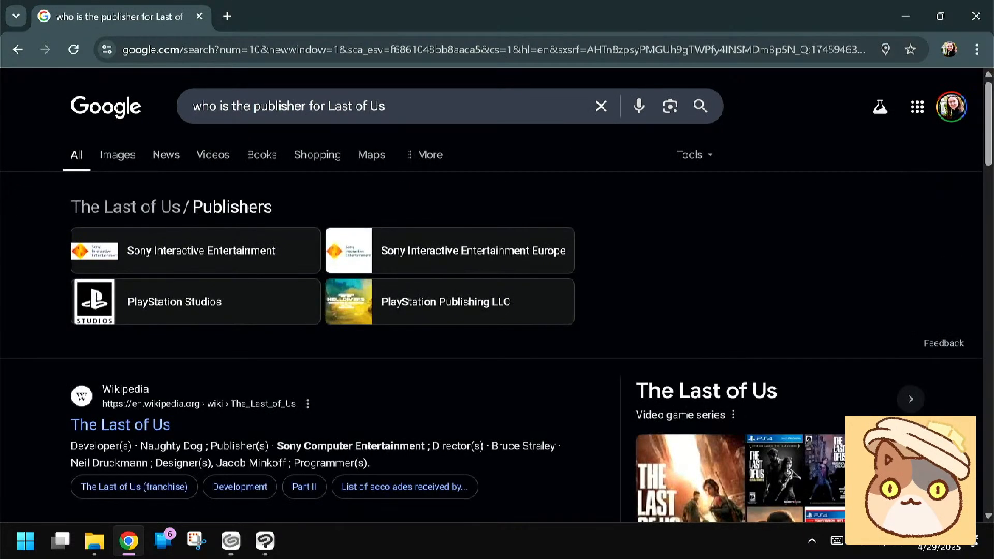
scroll(496, 295, down, 5)
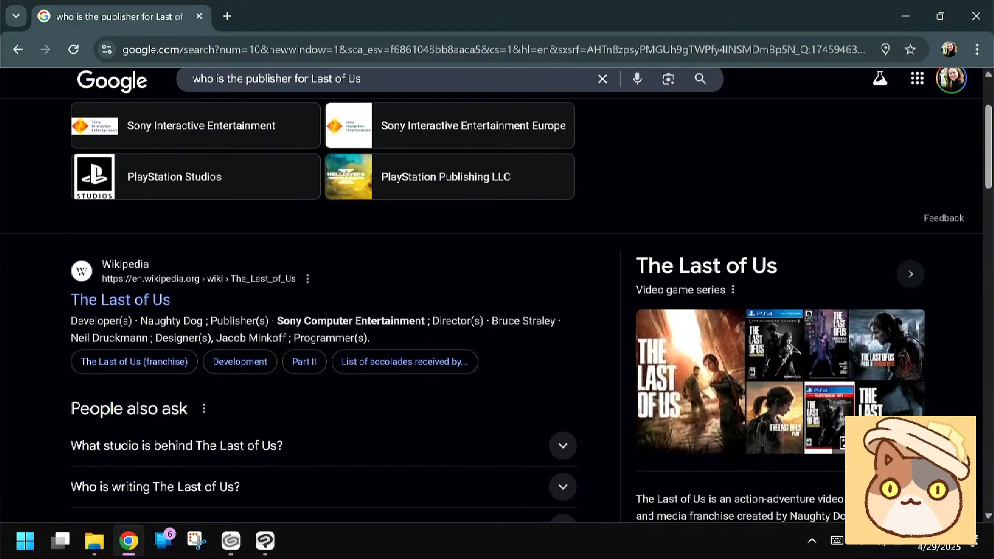
scroll(603, 328, up, 5)
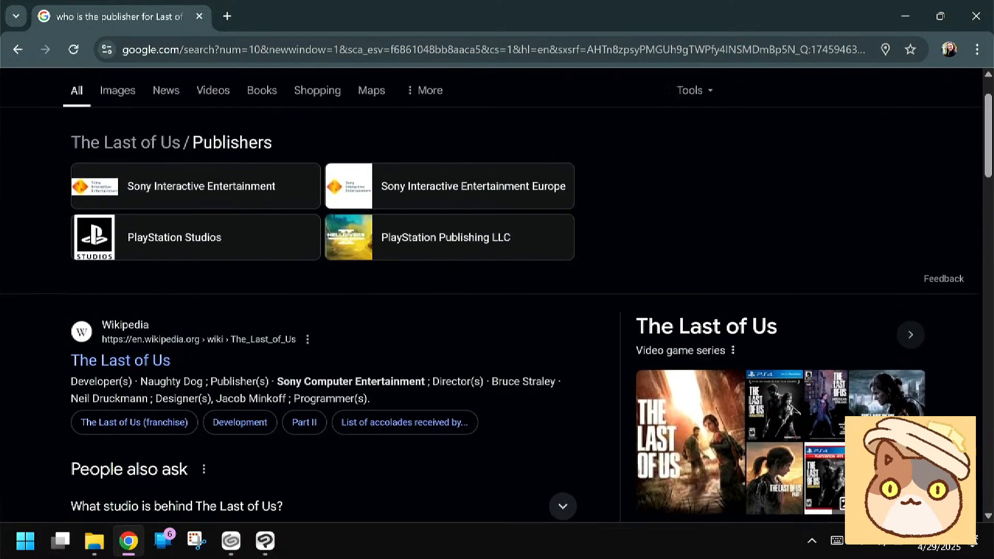
key(alt+Tab)
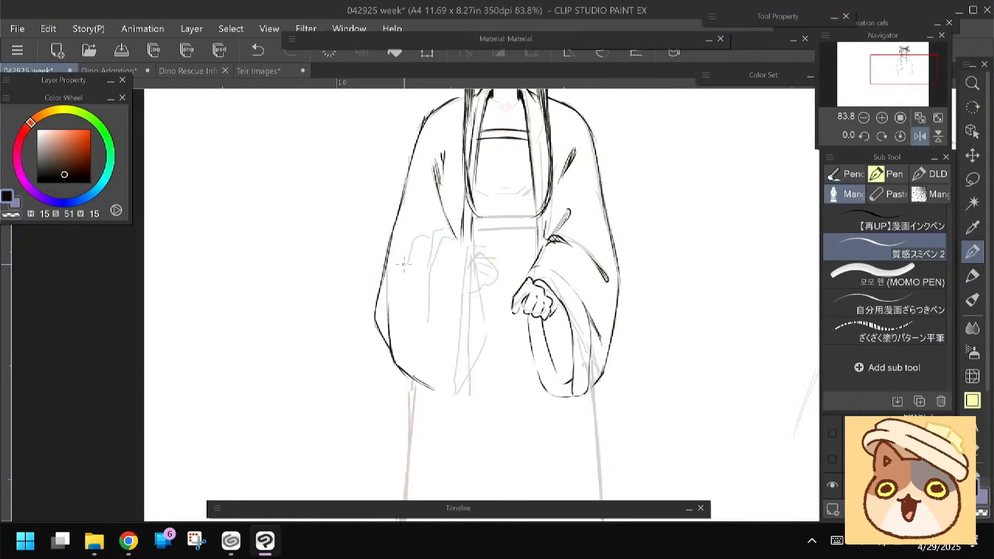
Ink the closed left hand, from the back of the hand around the fingers to the wrist
drag(470, 261, 480, 251)
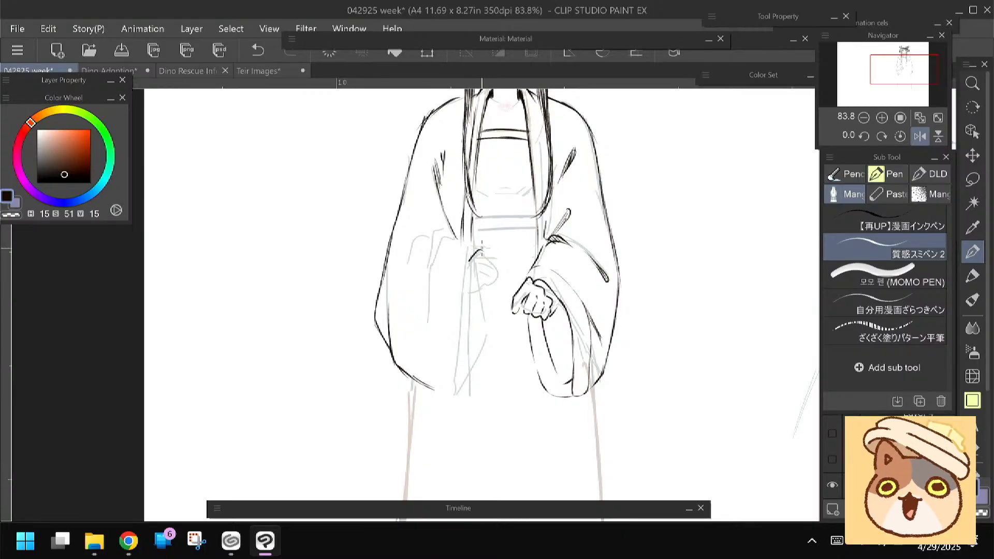
drag(481, 250, 498, 269)
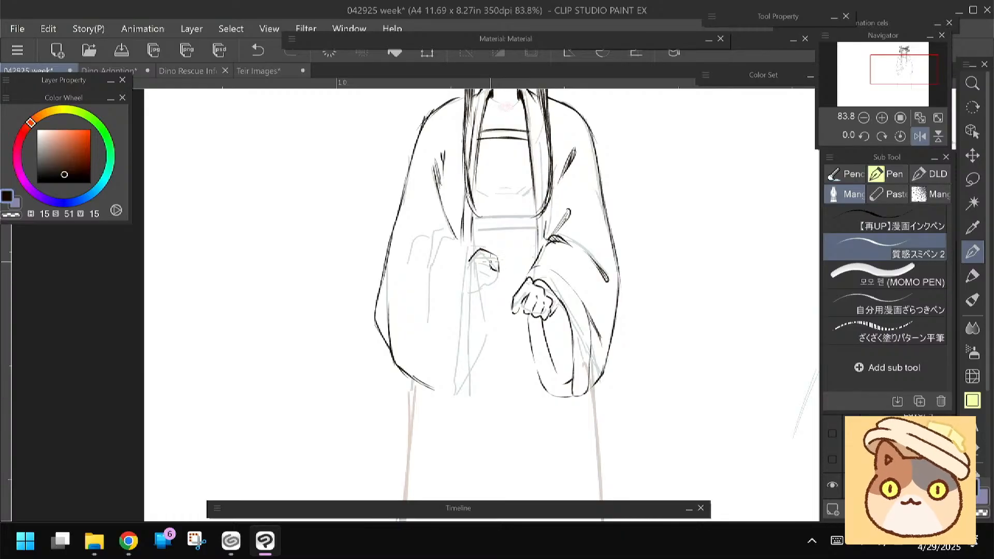
mouse_move(476, 252)
mouse_down()
mouse_move(467, 264)
mouse_move(498, 270)
mouse_move(496, 282)
mouse_move(461, 300)
mouse_up()
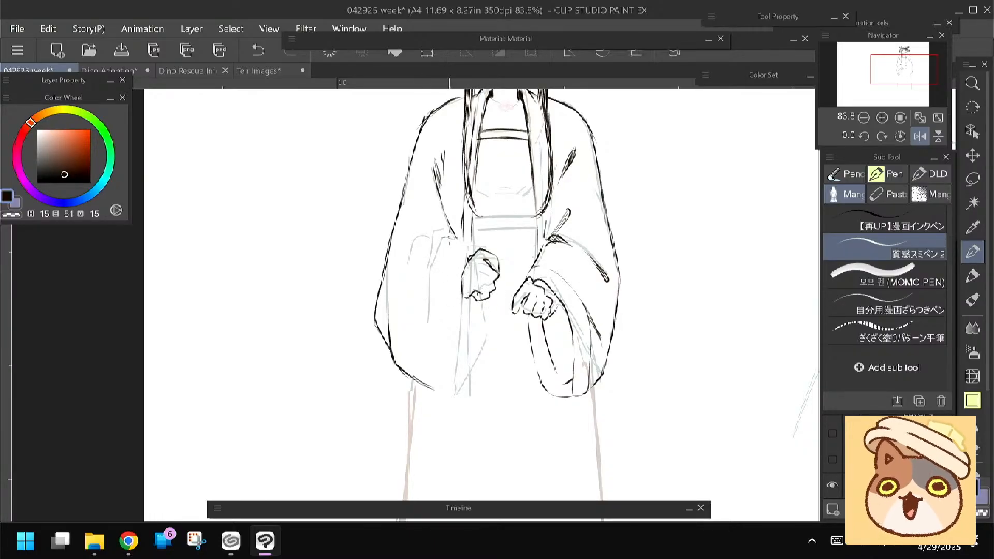
drag(476, 252, 462, 276)
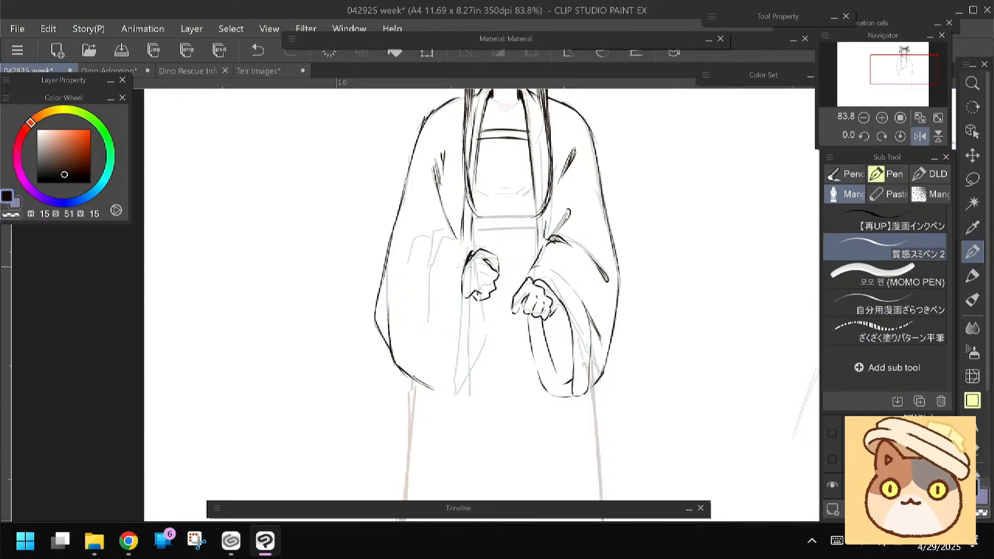
Ink the left sleeve's cuff band, its lower end and the far edge of the opening below the hand
mouse_move(434, 313)
mouse_down()
mouse_move(436, 273)
mouse_move(463, 311)
mouse_move(461, 357)
mouse_move(443, 358)
mouse_up()
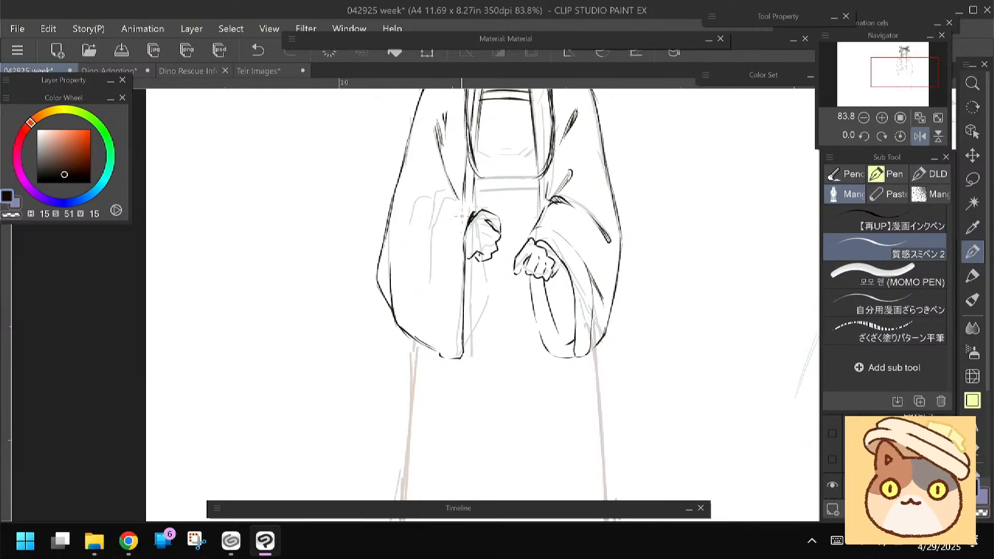
drag(449, 205, 436, 351)
drag(485, 265, 484, 310)
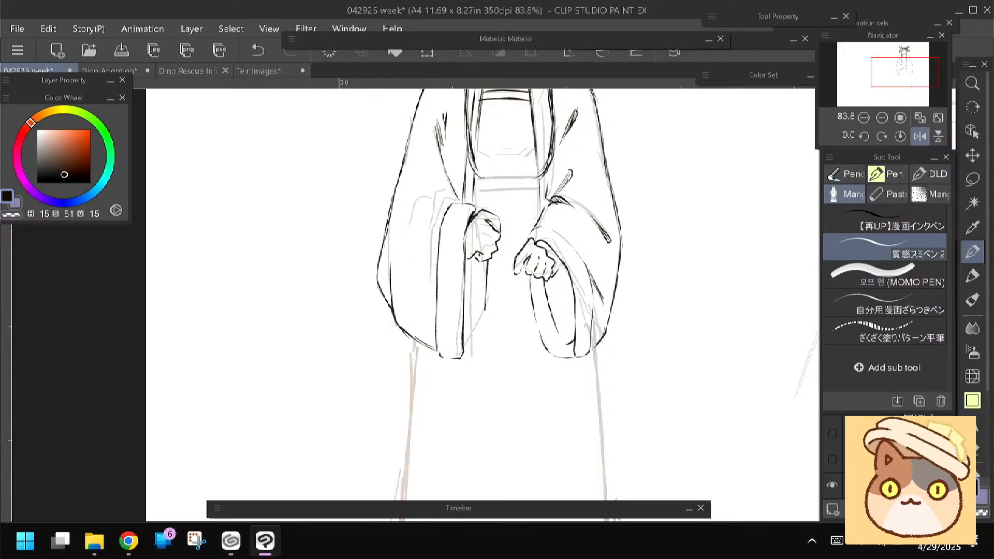
Lasso the left hand and cuff and shift them slightly toward the body's centre
mouse_move(339, 277)
mouse_down()
mouse_move(373, 331)
mouse_move(362, 317)
mouse_up()
key(m)
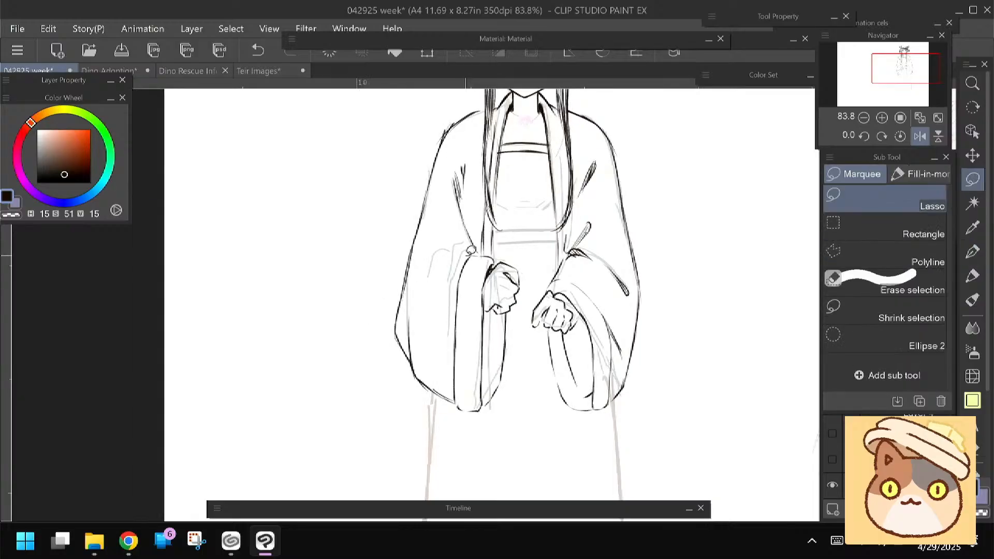
mouse_move(487, 250)
mouse_down()
mouse_move(533, 276)
mouse_move(519, 392)
mouse_move(457, 419)
mouse_move(447, 336)
mouse_move(445, 259)
mouse_up()
key(ctrl+t)
drag(460, 368, 476, 384)
click(460, 460)
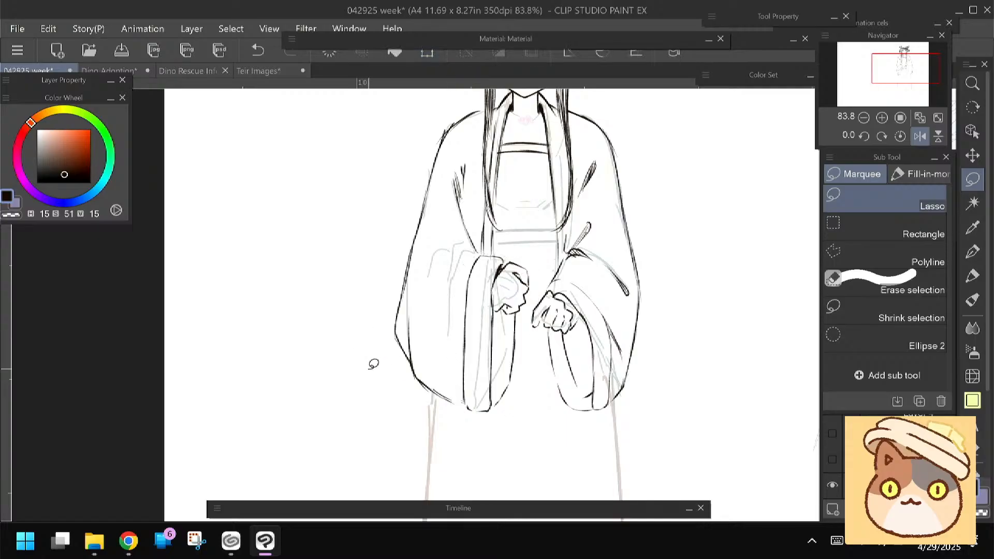
Switch back to the ink pen and add a curved fold line beside the left sleeve's cuff band
click(974, 253)
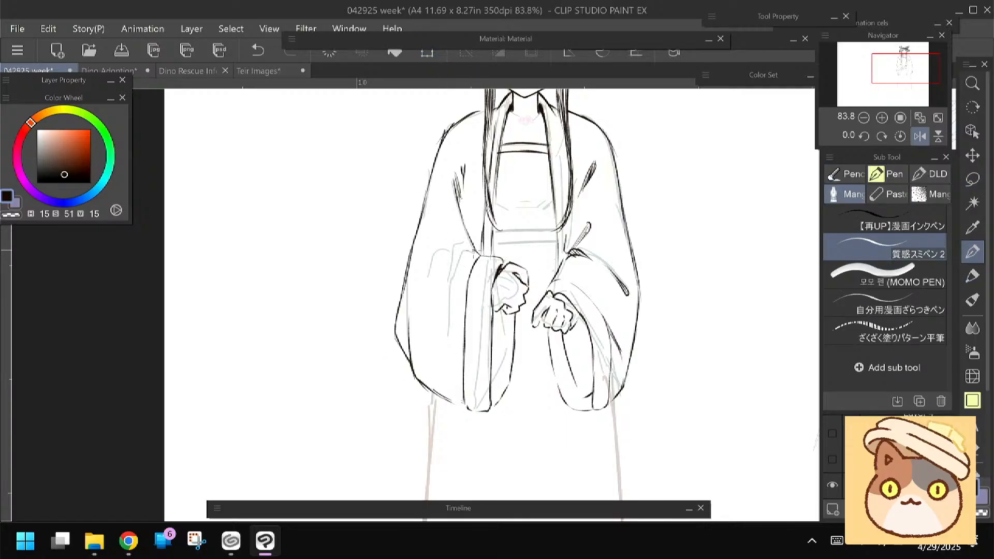
drag(462, 254, 448, 334)
mouse_move(419, 333)
mouse_down()
mouse_move(414, 309)
mouse_move(389, 314)
mouse_move(366, 374)
mouse_up()
mouse_move(358, 310)
mouse_down()
mouse_move(367, 384)
mouse_move(351, 295)
mouse_move(364, 285)
mouse_up()
Ink the upper and lower edges of the waistband with the canvas rotated, then straighten the canvas
mouse_move(439, 240)
mouse_down()
mouse_move(496, 240)
mouse_move(454, 214)
mouse_up()
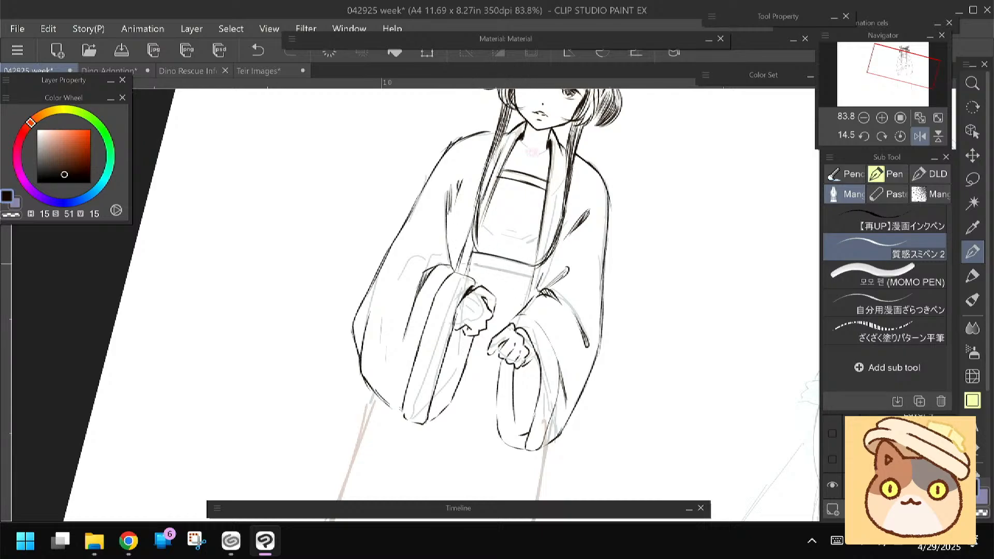
drag(470, 264, 532, 278)
key(minus)
key(minus)
key(minus)
Ink the ends of the waistband and short vertical skirt pleats beneath it between the sleeves
mouse_move(508, 264)
mouse_down()
mouse_move(522, 250)
mouse_move(541, 258)
mouse_move(541, 292)
mouse_up()
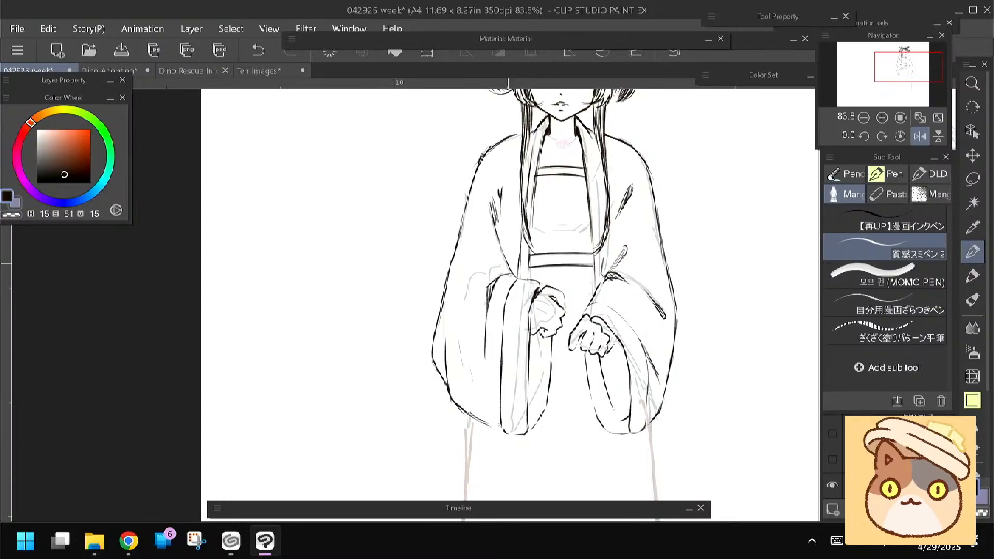
mouse_move(508, 263)
mouse_down()
mouse_move(477, 178)
mouse_move(496, 285)
mouse_up()
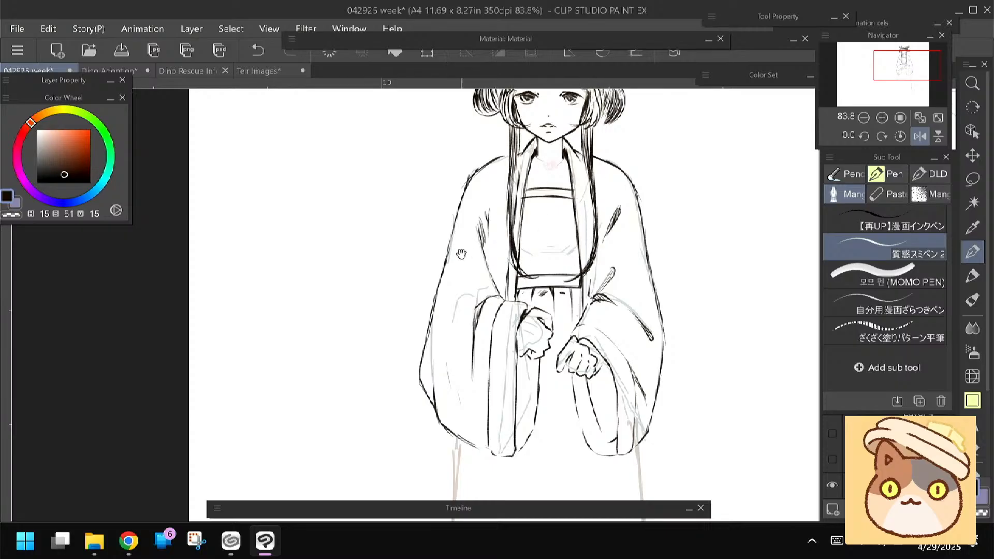
drag(460, 250, 471, 283)
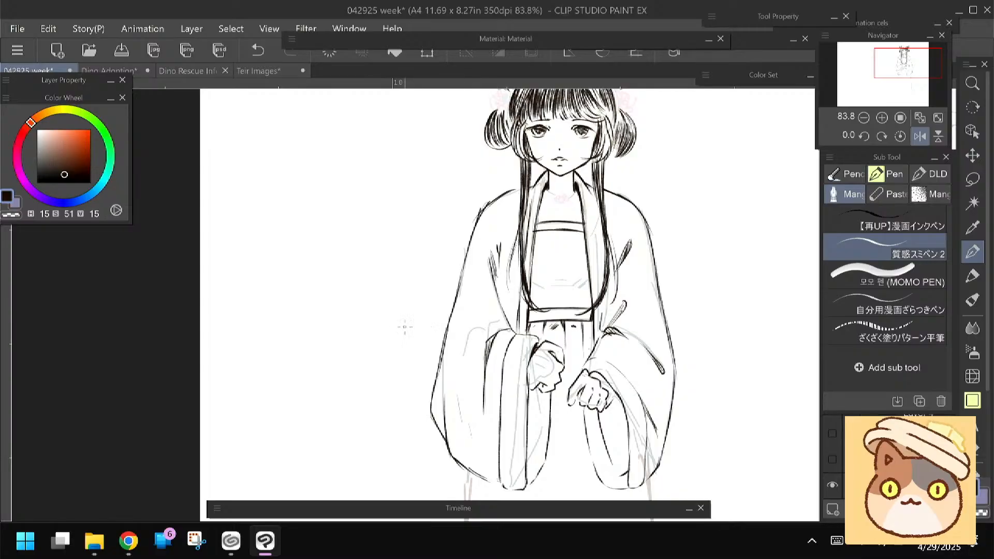
Ink the inner line of the left sleeve opening and shade its interior with dense hatching
drag(401, 310, 410, 184)
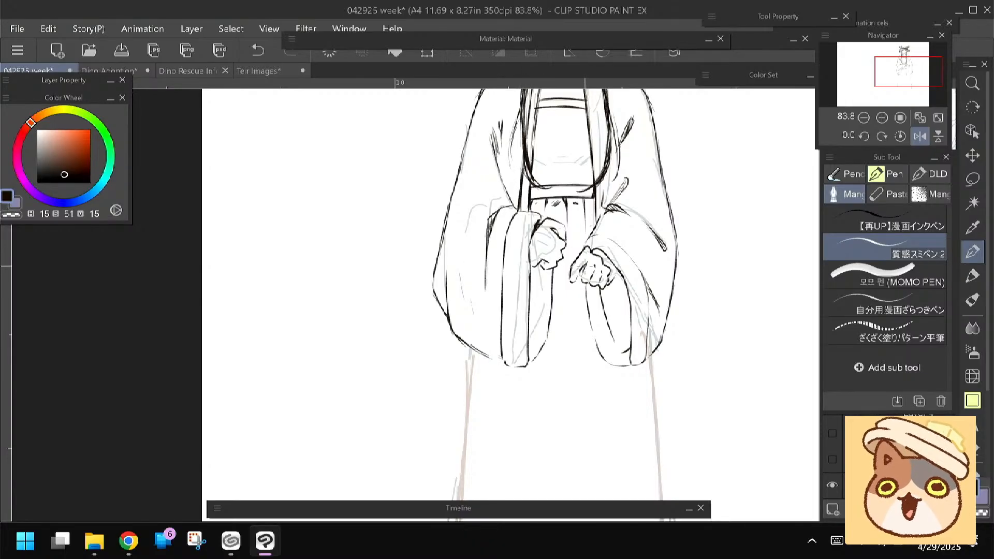
drag(489, 290, 494, 276)
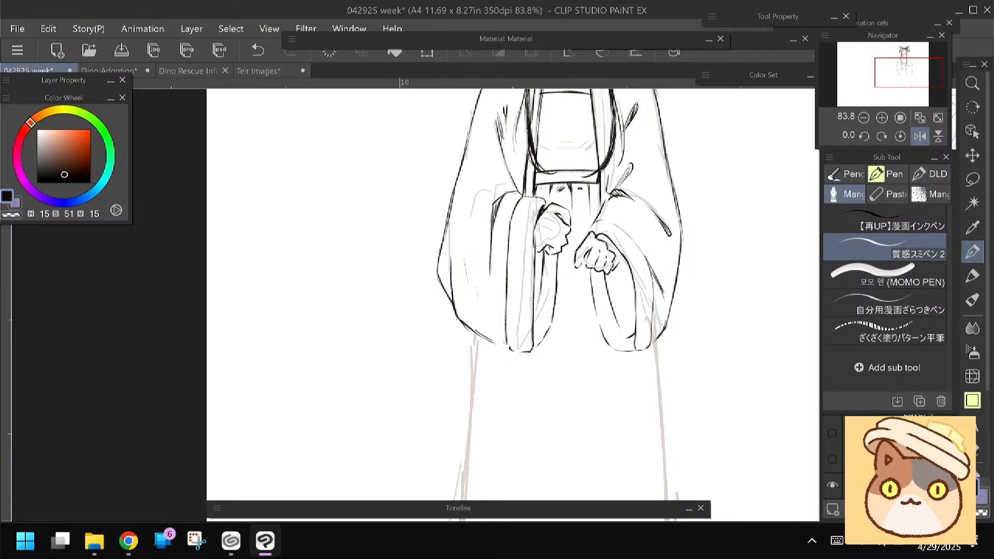
mouse_move(472, 271)
mouse_down()
mouse_move(465, 355)
mouse_move(458, 335)
mouse_up()
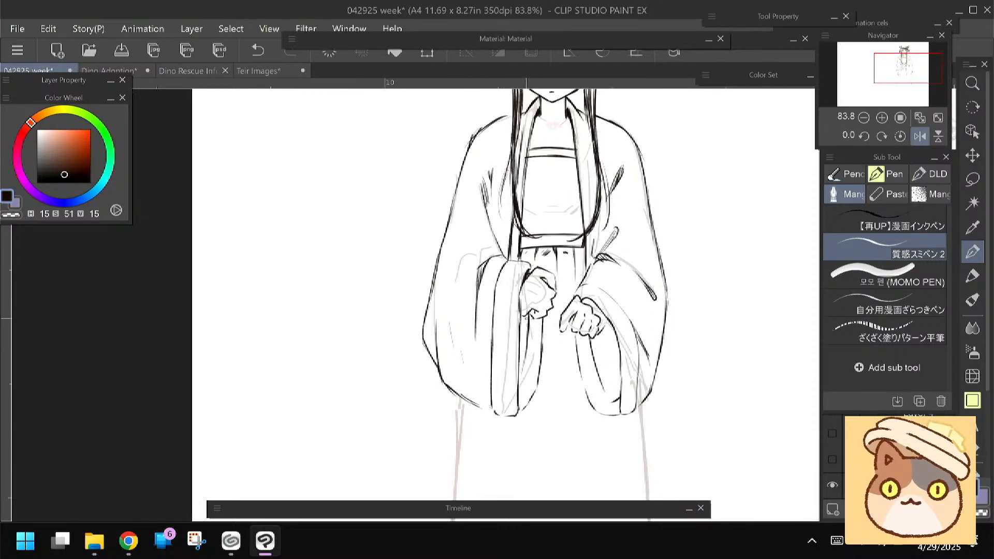
drag(527, 308, 524, 321)
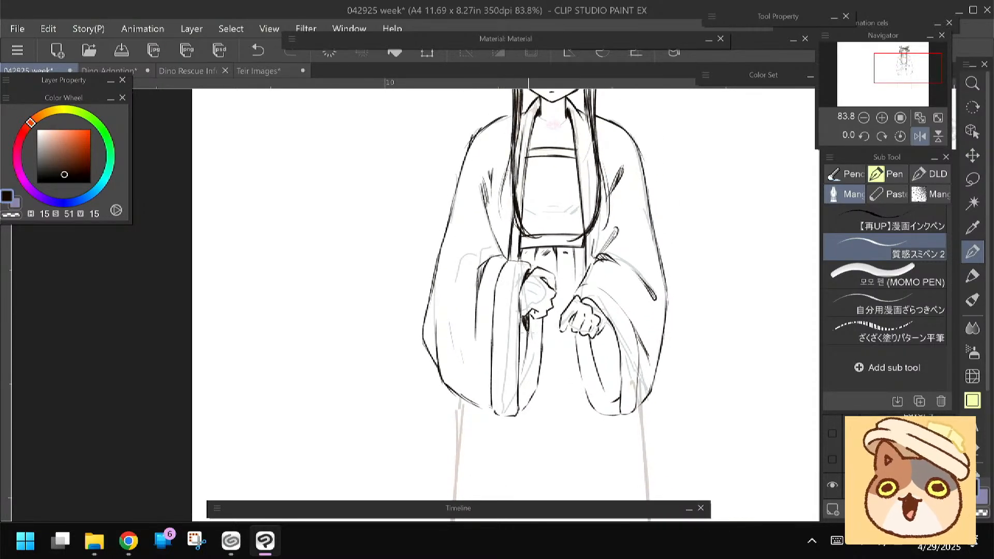
drag(523, 338, 517, 372)
Shade the interior of the right sleeve opening below the hand with dense diagonal hatching
drag(421, 342, 396, 307)
drag(575, 297, 568, 319)
mouse_move(579, 294)
mouse_down()
mouse_move(569, 317)
mouse_move(580, 364)
mouse_up()
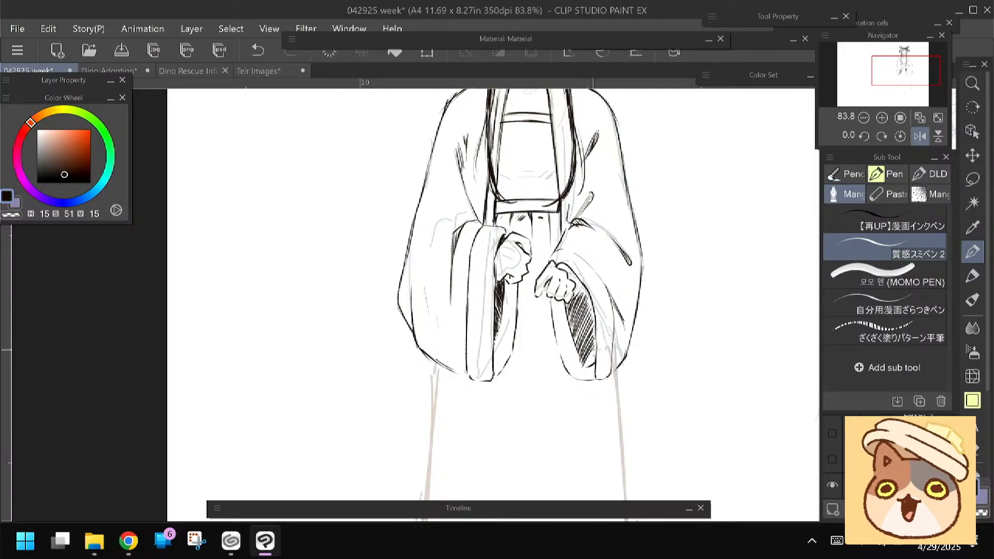
Ink light fold strokes across the chest panel above the waistband
drag(342, 310, 348, 372)
mouse_move(342, 290)
mouse_down()
mouse_move(345, 373)
mouse_move(337, 349)
mouse_up()
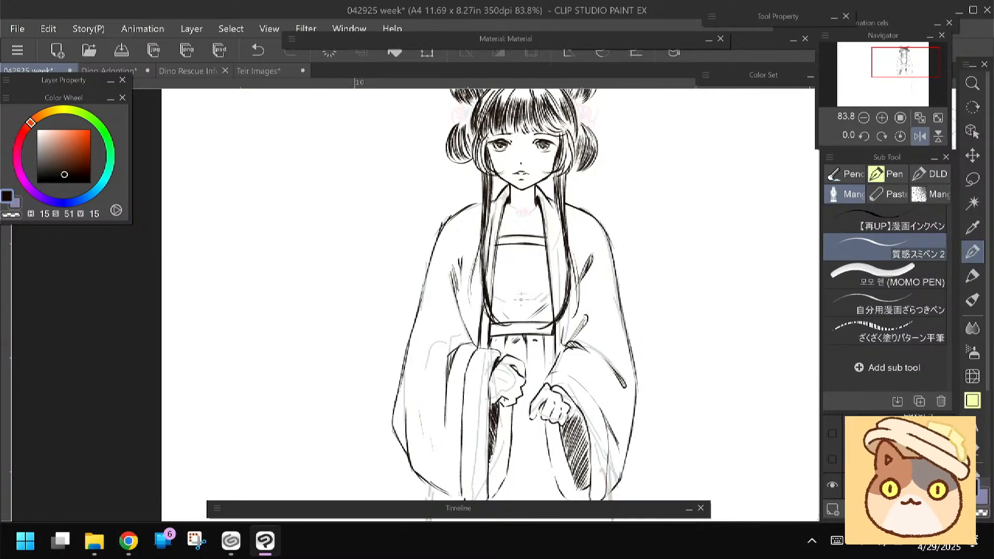
drag(506, 298, 541, 295)
Ink both long side edges of the skirt from beneath the sleeves down to the hem corners
mouse_move(395, 317)
mouse_down()
mouse_move(393, 291)
mouse_move(446, 114)
mouse_up()
scroll(412, 233, down, 3)
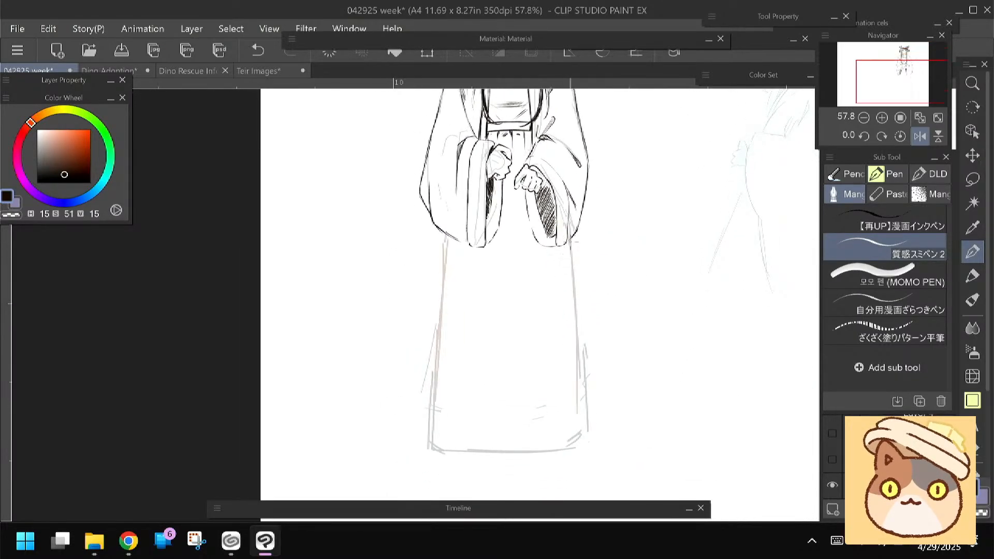
drag(569, 243, 576, 377)
key(ctrl+z)
drag(569, 241, 578, 375)
drag(577, 336, 577, 433)
drag(446, 243, 439, 355)
drag(444, 282, 428, 448)
drag(388, 353, 390, 326)
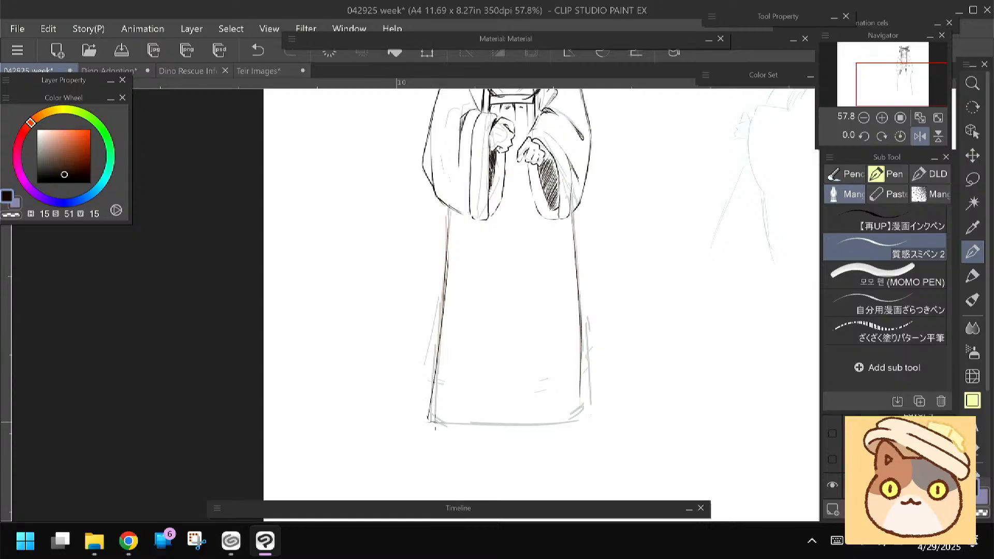
Ink long folds along the right side of the skirt and the hem line between its bottom corners
mouse_move(442, 312)
mouse_down()
mouse_move(512, 280)
mouse_move(497, 339)
mouse_up()
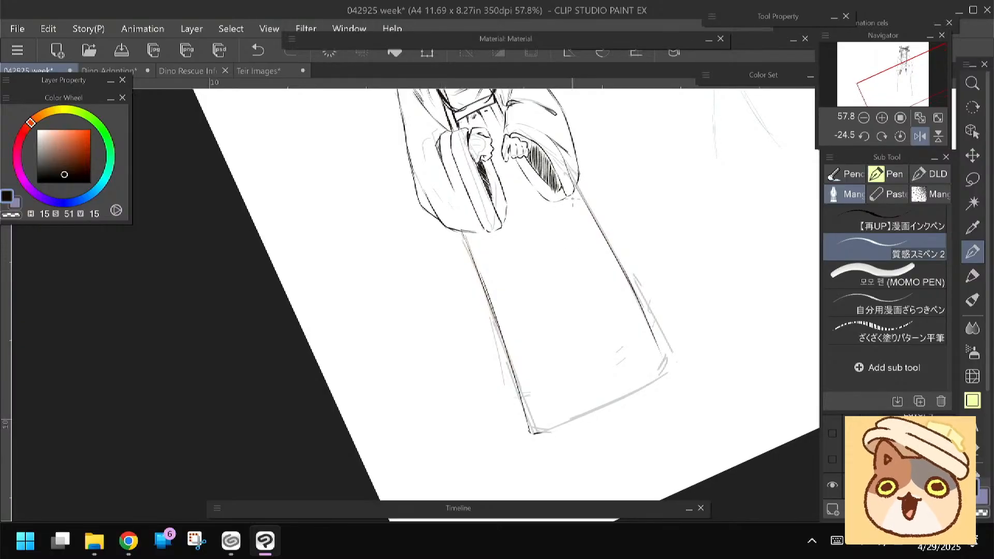
drag(595, 244, 636, 328)
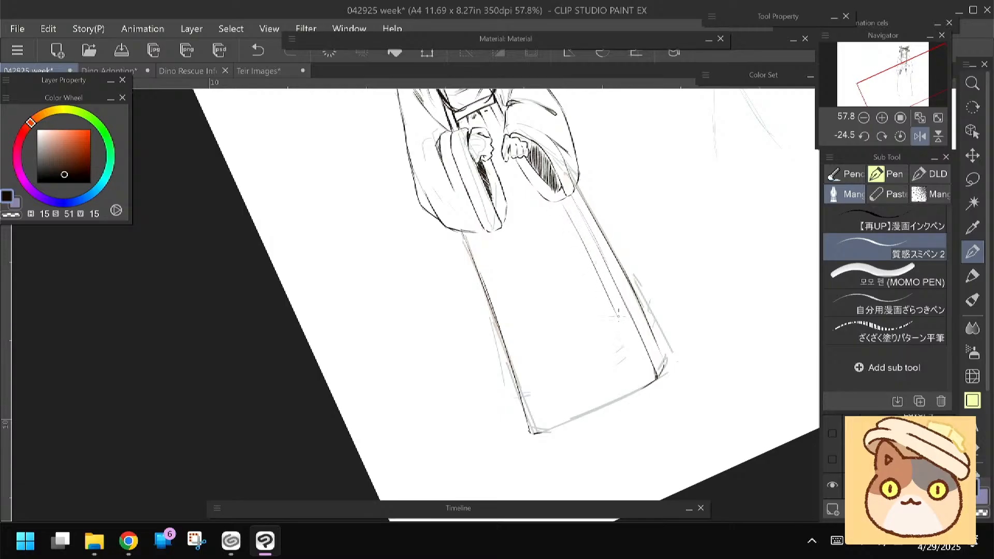
drag(629, 353, 644, 385)
drag(544, 398, 499, 415)
drag(624, 213, 563, 187)
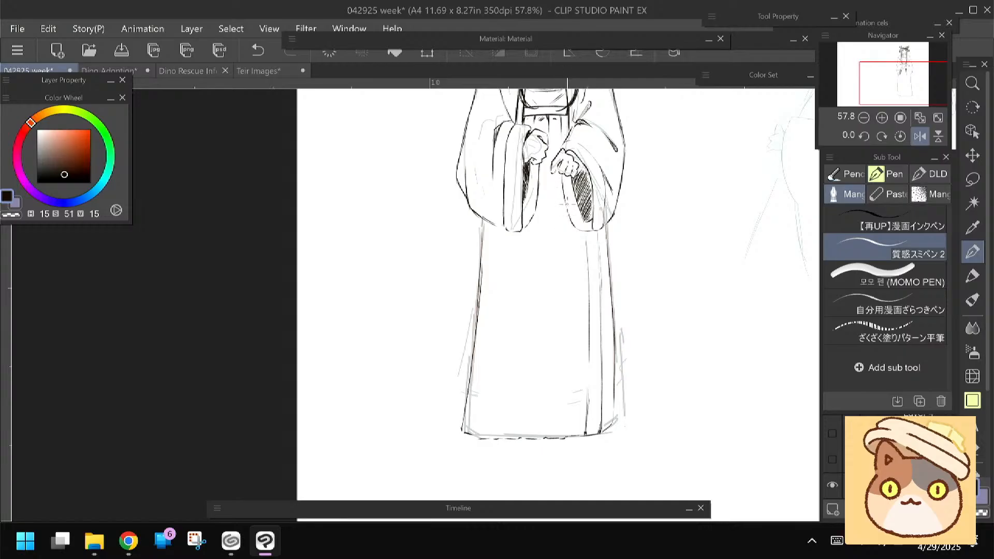
Ink light vertical pleat lines down the middle and left part of the skirt
drag(570, 360, 566, 429)
drag(550, 349, 546, 413)
drag(534, 213, 511, 369)
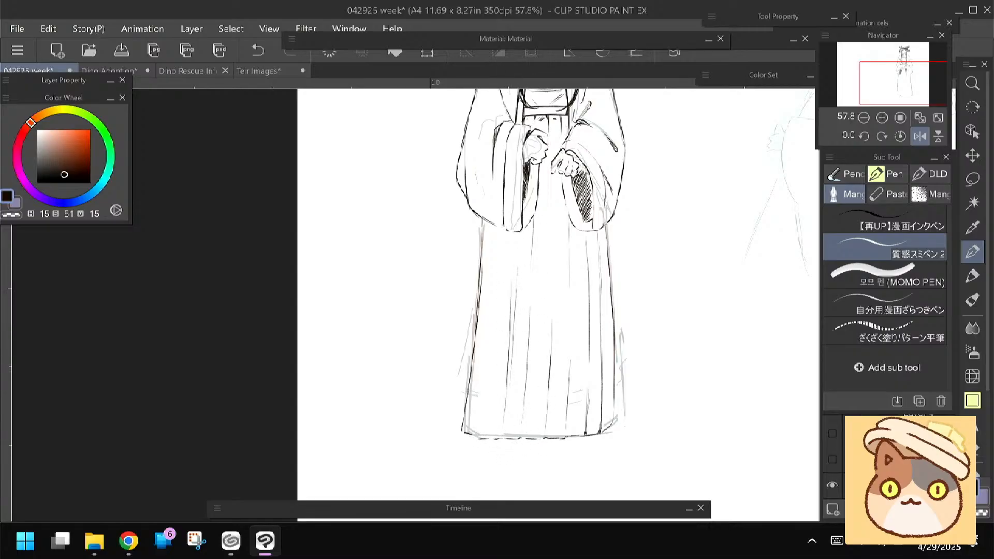
Set the drawing colour to medium blue (H 203, S 53, V 77) and undo the stray stroke near the left hair loop
mouse_move(436, 216)
mouse_down()
mouse_move(399, 271)
mouse_move(391, 316)
mouse_up()
scroll(399, 279, up, 5)
drag(472, 168, 341, 310)
scroll(399, 279, up, 4)
scroll(399, 279, up, 1)
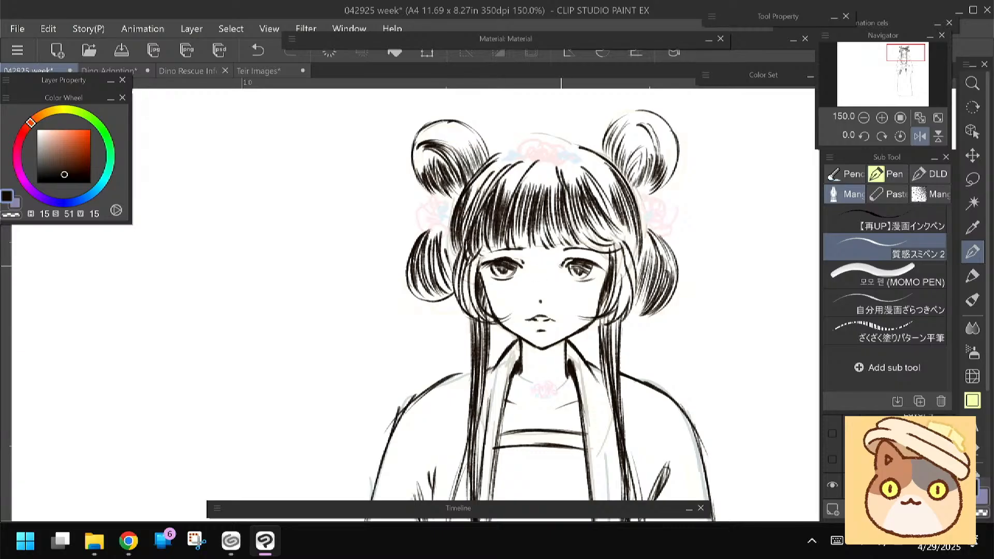
drag(359, 308, 371, 270)
click(91, 194)
click(65, 141)
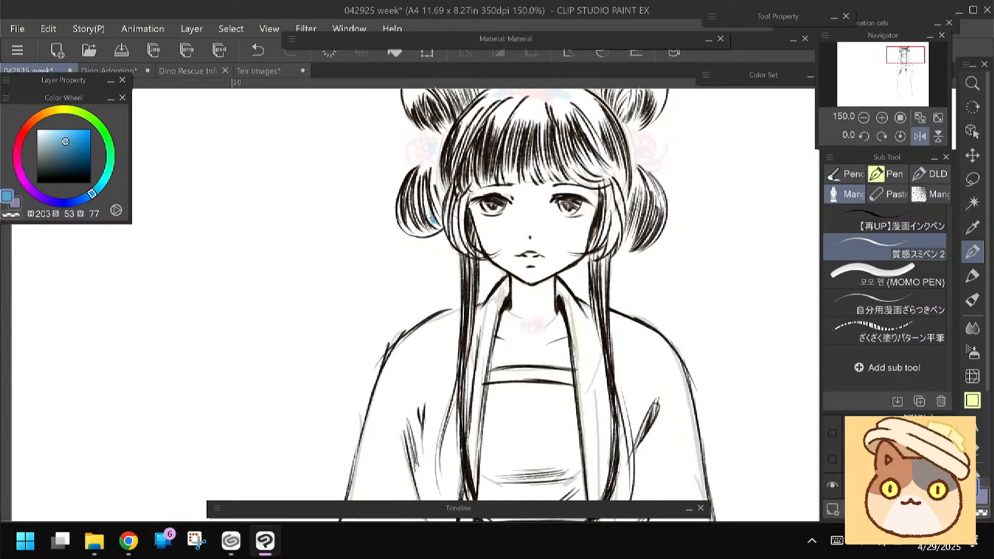
key(ctrl+z)
drag(355, 238, 362, 287)
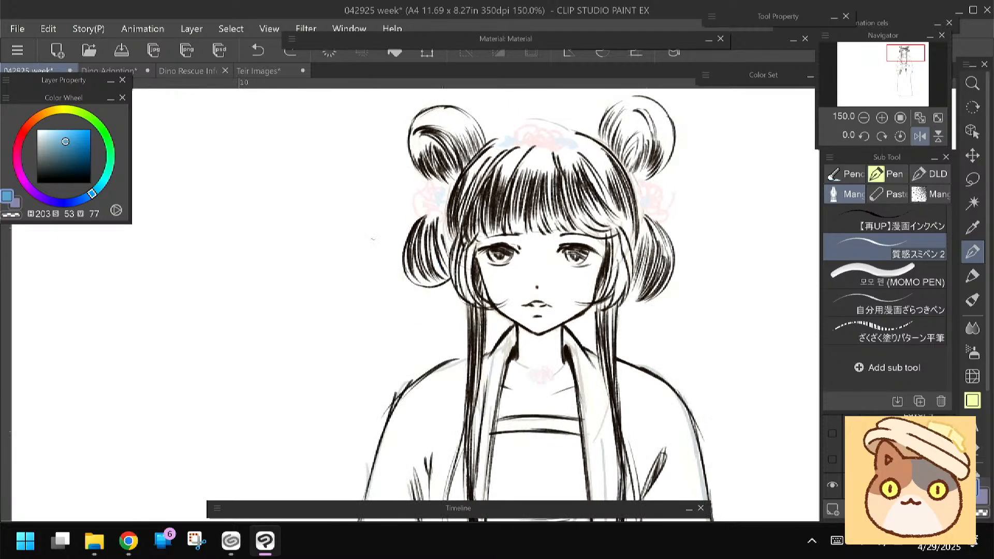
drag(373, 239, 361, 221)
Colour the two side locks framing the face with blue strokes
drag(444, 234, 449, 274)
mouse_move(454, 238)
mouse_down()
mouse_move(455, 286)
mouse_move(418, 277)
mouse_up()
drag(578, 218, 573, 273)
drag(587, 231, 582, 276)
drag(587, 218, 580, 276)
drag(587, 239, 577, 277)
drag(585, 216, 584, 273)
mouse_move(585, 220)
mouse_down()
mouse_move(588, 272)
mouse_move(592, 257)
mouse_up()
drag(586, 209, 587, 276)
drag(596, 239, 593, 261)
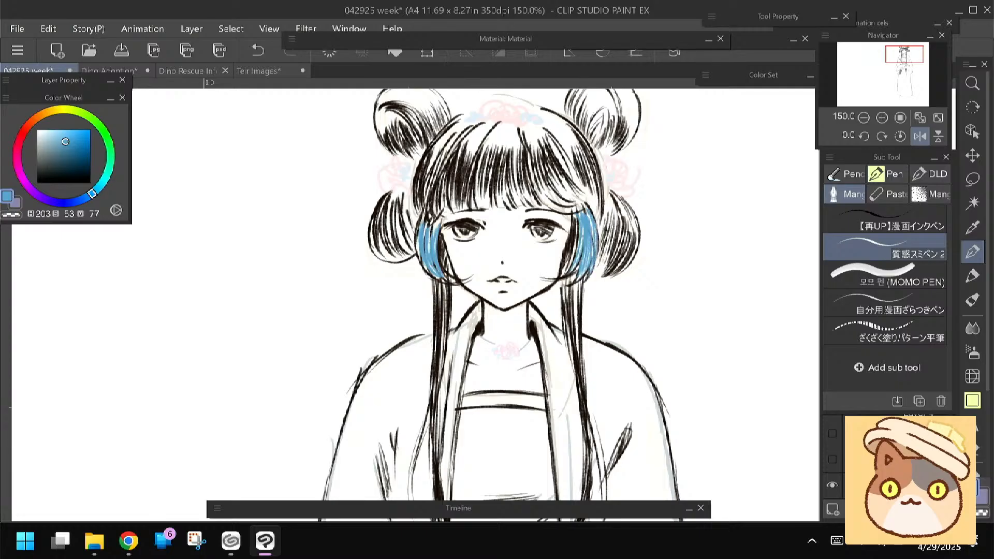
drag(428, 212, 425, 272)
drag(418, 236, 429, 273)
Colour the upper part of both long hanging hair strands with blue strokes
drag(349, 279, 341, 209)
drag(559, 217, 570, 261)
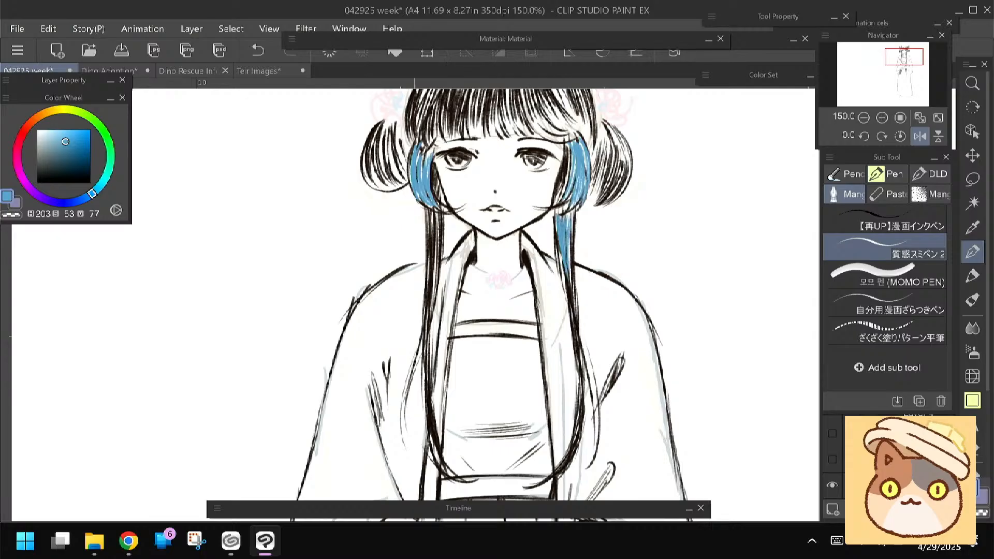
drag(440, 212, 430, 284)
drag(432, 248, 432, 291)
scroll(352, 308, up, 5)
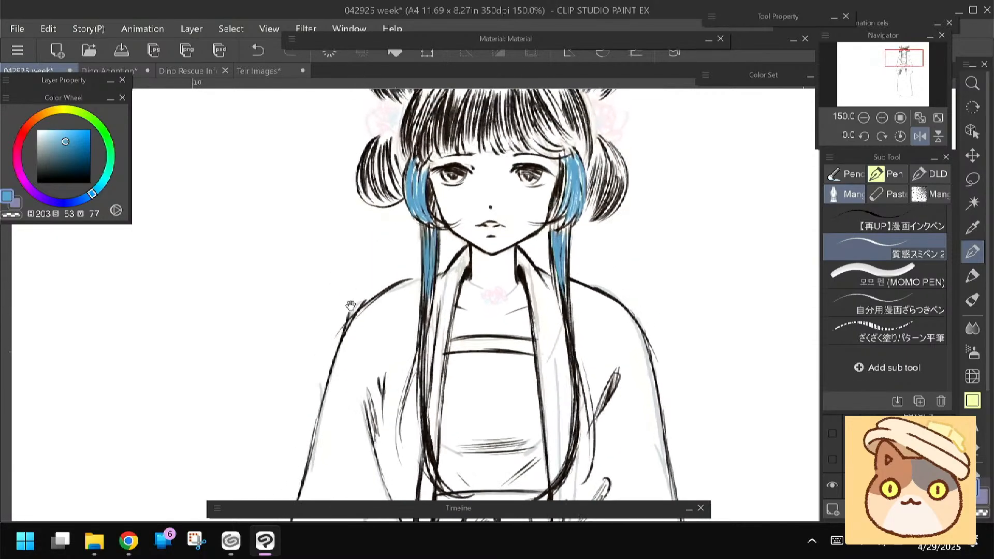
Fill the white areas of both lower hair loops beside the face with blue strokes
mouse_move(400, 253)
mouse_down()
mouse_move(406, 277)
mouse_move(388, 293)
mouse_up()
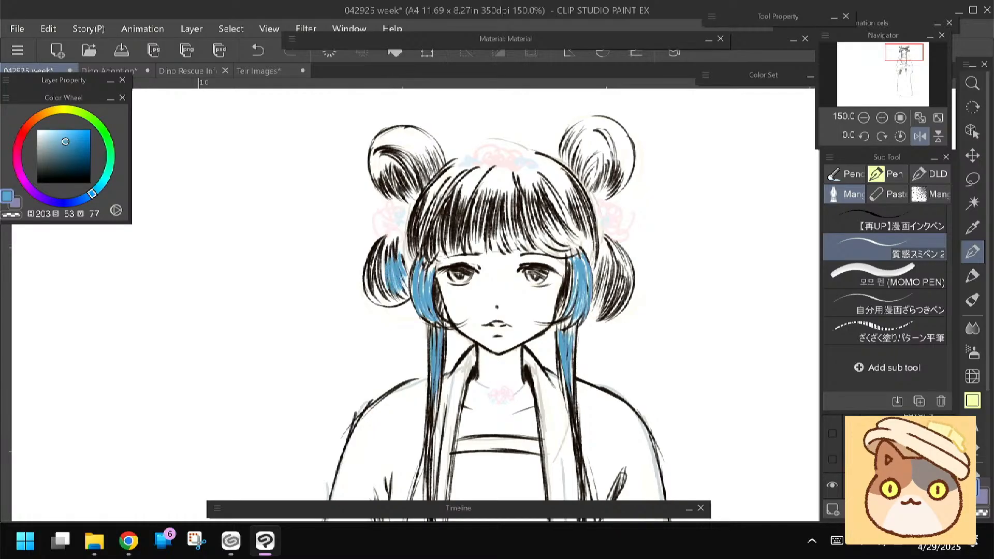
mouse_move(382, 257)
mouse_down()
mouse_move(372, 293)
mouse_move(387, 301)
mouse_move(361, 303)
mouse_up()
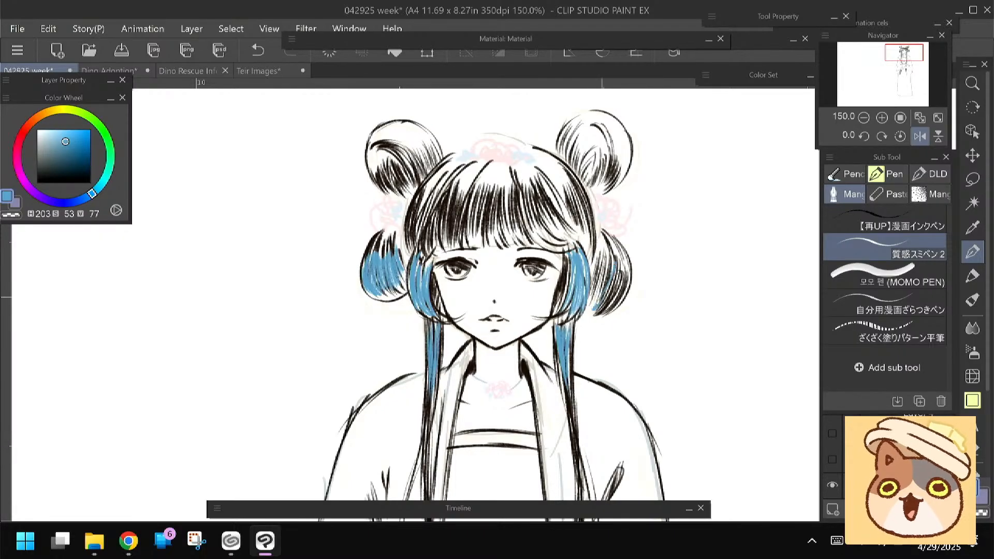
mouse_move(611, 262)
mouse_down()
mouse_move(590, 306)
mouse_move(590, 293)
mouse_up()
drag(600, 256, 588, 286)
drag(602, 238, 600, 256)
drag(603, 240, 607, 262)
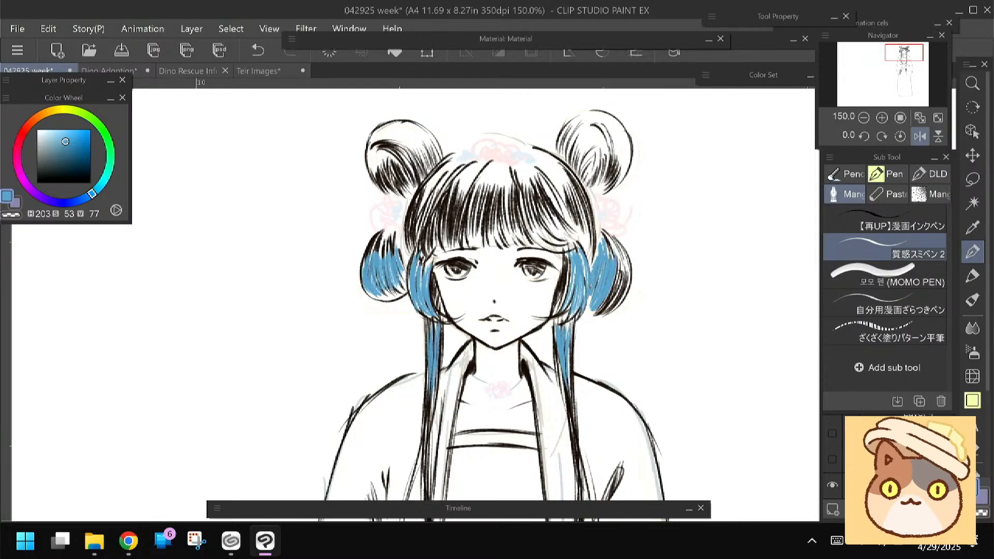
drag(618, 265, 597, 312)
drag(620, 262, 619, 283)
Colour the crown in blue strokes across the roots of the bangs and down both sides of the head
drag(528, 290, 556, 307)
mouse_move(477, 179)
mouse_down()
mouse_move(450, 214)
mouse_move(462, 213)
mouse_up()
drag(483, 182, 465, 208)
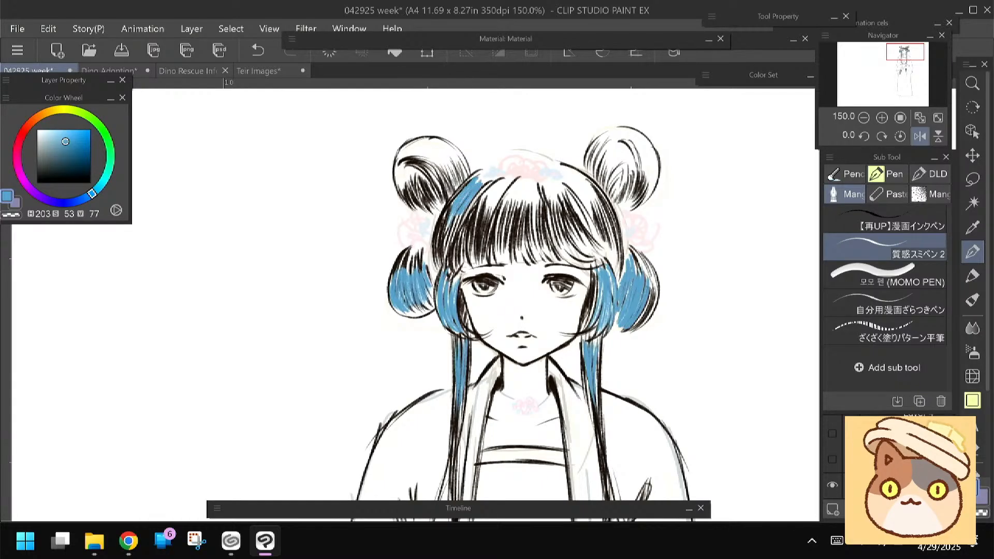
mouse_move(494, 181)
mouse_down()
mouse_move(475, 206)
mouse_move(487, 212)
mouse_move(414, 236)
mouse_up()
drag(459, 192, 445, 213)
drag(460, 192, 453, 216)
mouse_move(468, 192)
mouse_down()
mouse_move(456, 217)
mouse_move(463, 219)
mouse_up()
drag(473, 192, 471, 213)
mouse_move(479, 191)
mouse_down()
mouse_move(474, 217)
mouse_move(486, 213)
mouse_up()
drag(498, 195, 493, 214)
drag(504, 195, 505, 221)
drag(524, 200, 516, 228)
mouse_move(524, 189)
mouse_down()
mouse_move(513, 212)
mouse_move(524, 207)
mouse_move(528, 228)
mouse_move(536, 222)
mouse_up()
drag(561, 259, 557, 297)
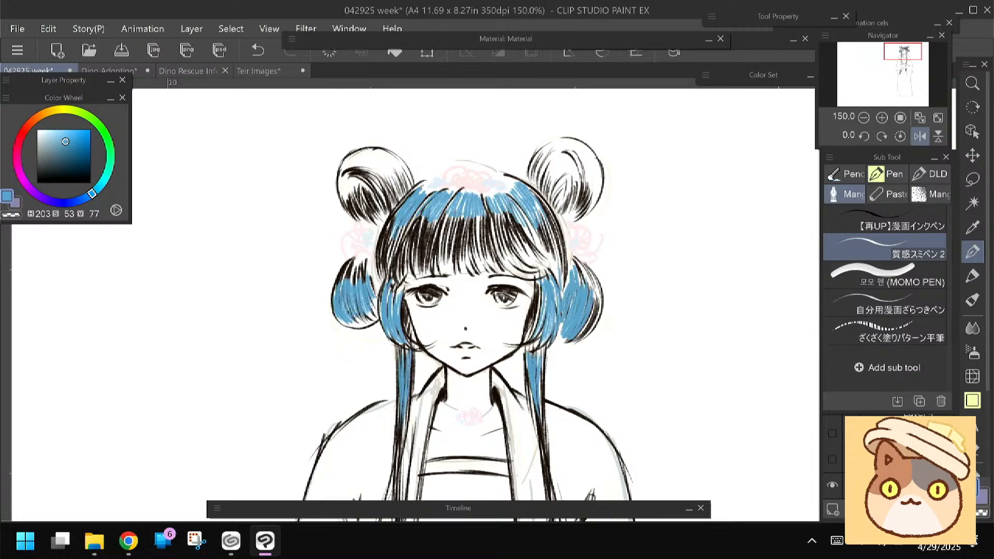
mouse_move(377, 248)
mouse_down()
mouse_move(380, 281)
mouse_move(397, 225)
mouse_move(396, 246)
mouse_up()
scroll(379, 286, up, 1)
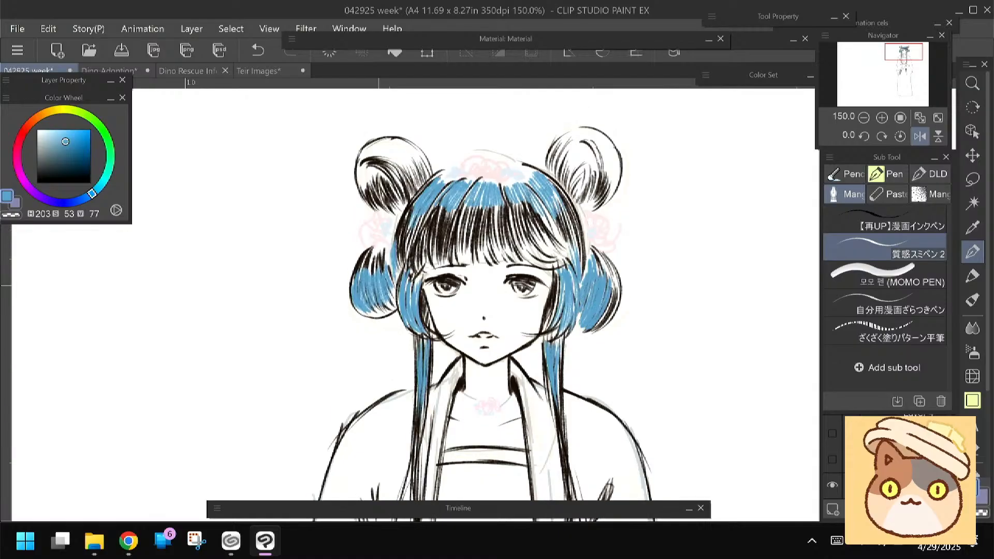
Fill the white areas of both upper hair buns with curved blue strokes
mouse_move(358, 165)
mouse_down()
mouse_move(362, 185)
mouse_move(367, 166)
mouse_move(374, 181)
mouse_up()
mouse_move(590, 137)
mouse_down()
mouse_move(599, 169)
mouse_move(603, 140)
mouse_move(608, 177)
mouse_move(611, 144)
mouse_move(606, 193)
mouse_move(618, 199)
mouse_up()
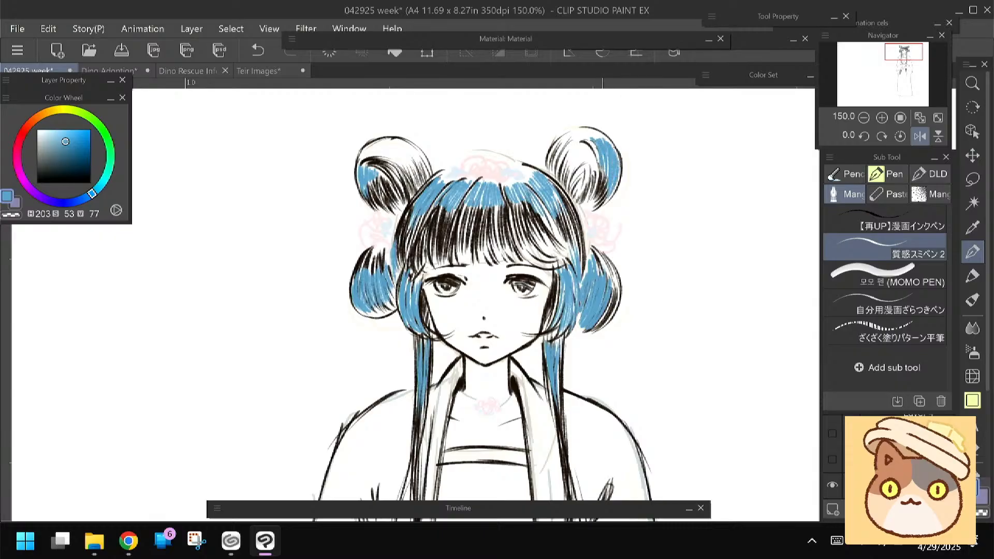
mouse_move(373, 146)
mouse_down()
mouse_move(491, 139)
mouse_move(434, 165)
mouse_move(442, 173)
mouse_up()
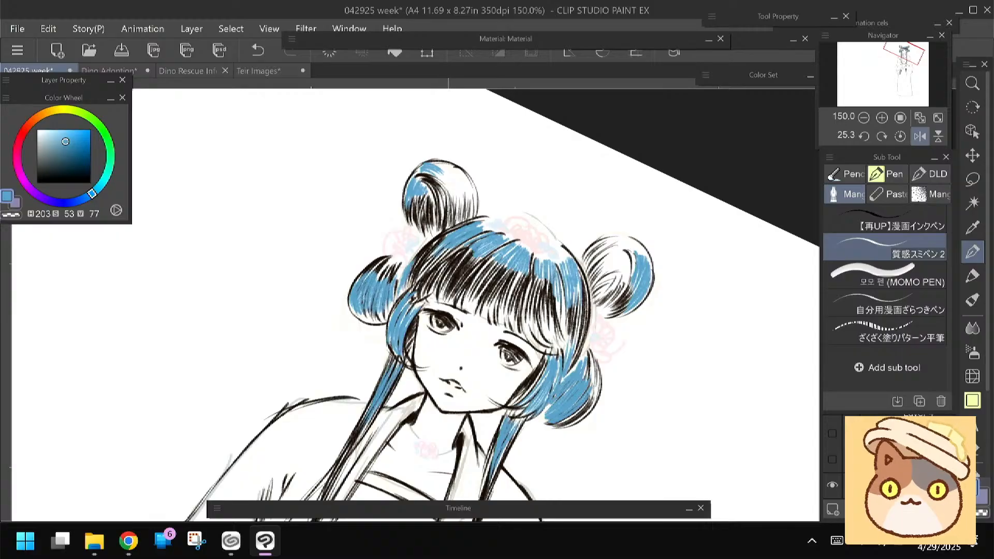
drag(432, 166, 455, 164)
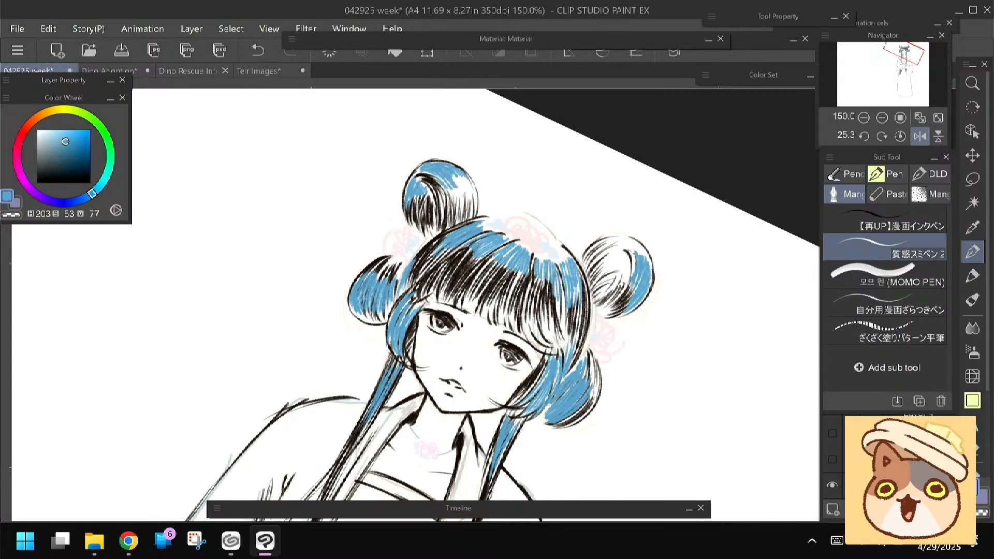
drag(443, 178, 451, 195)
drag(449, 177, 462, 192)
drag(458, 176, 459, 201)
drag(458, 177, 470, 202)
drag(468, 180, 473, 202)
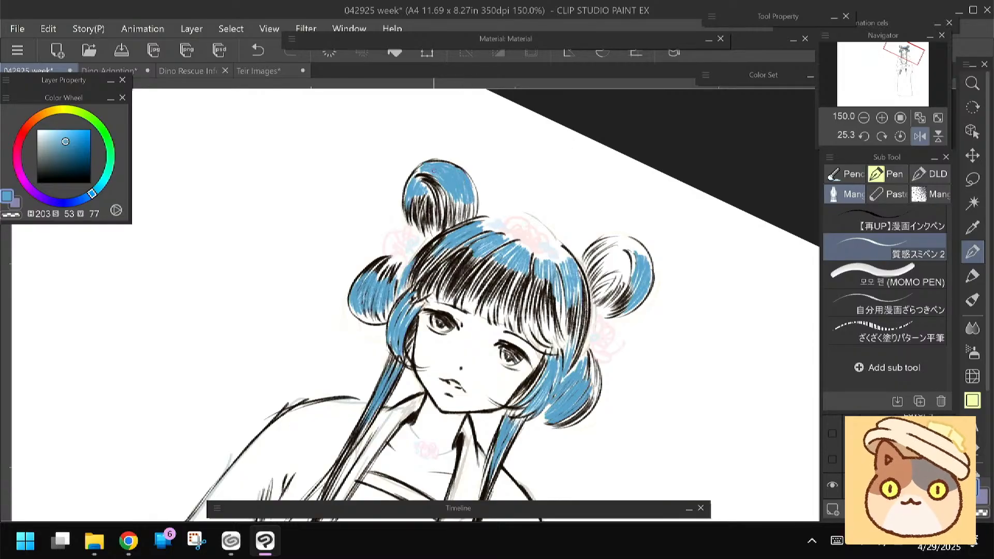
drag(618, 277, 552, 168)
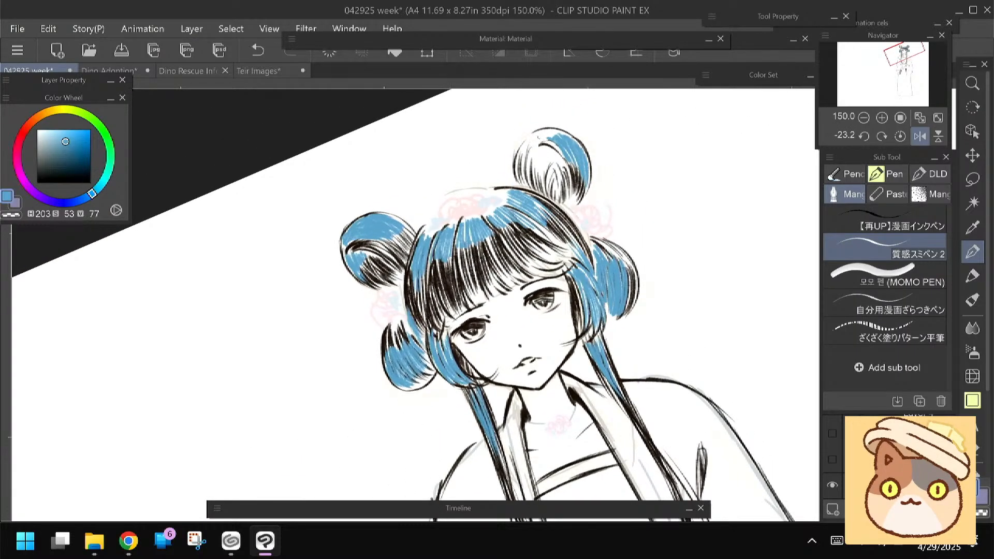
mouse_move(541, 133)
mouse_down()
mouse_move(522, 150)
mouse_move(531, 166)
mouse_move(519, 171)
mouse_move(537, 185)
mouse_up()
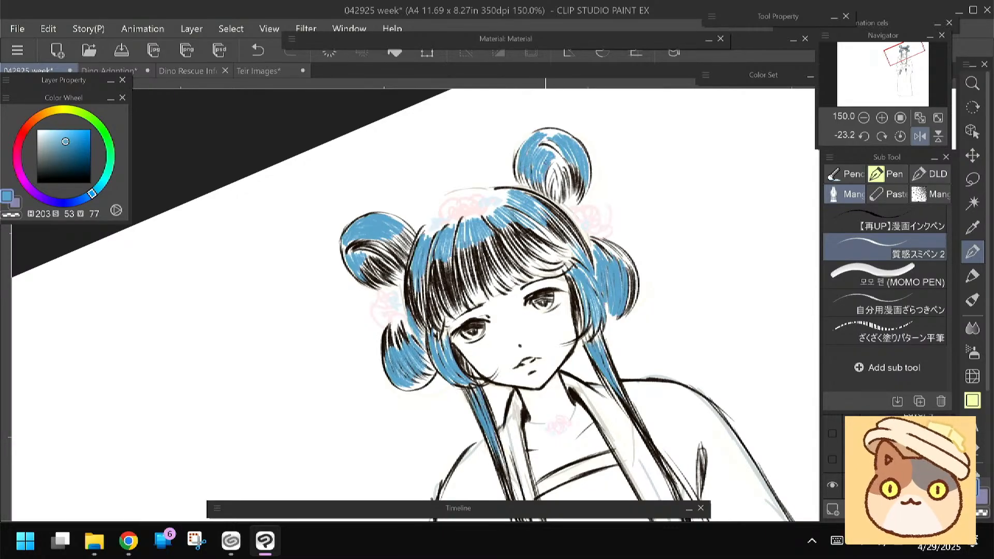
Colour the lower ends of the bangs above the eyes with blue strokes
drag(478, 282, 476, 244)
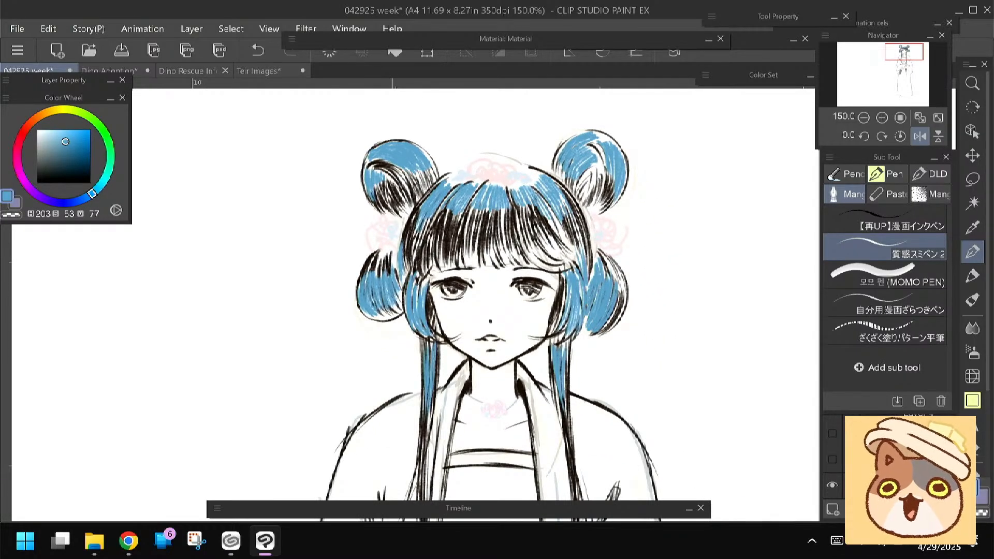
drag(476, 245, 455, 210)
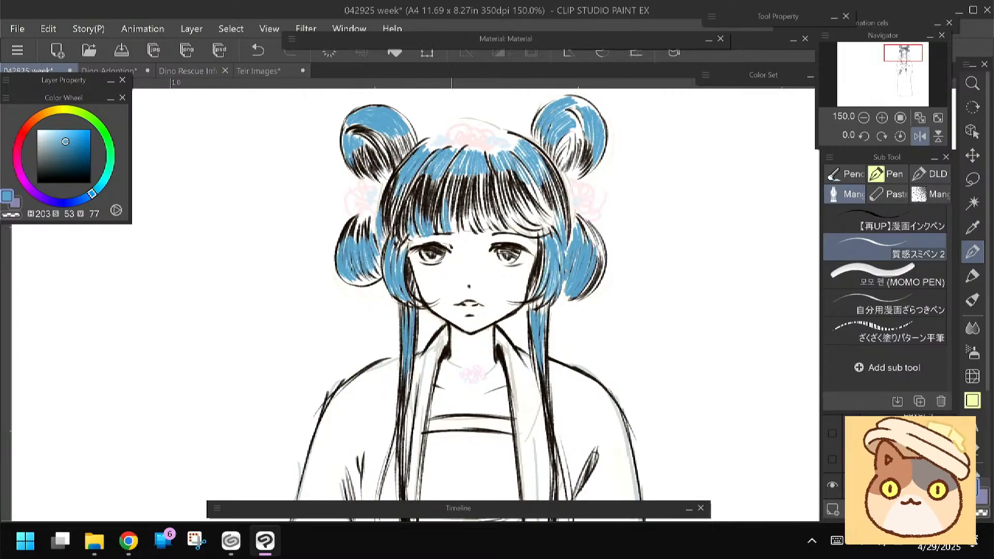
drag(475, 206, 485, 232)
mouse_move(480, 212)
mouse_down()
mouse_move(488, 231)
mouse_move(519, 229)
mouse_up()
drag(505, 209, 530, 230)
drag(512, 210, 539, 230)
drag(520, 209, 547, 228)
drag(526, 208, 549, 228)
drag(533, 204, 553, 225)
drag(537, 192, 557, 228)
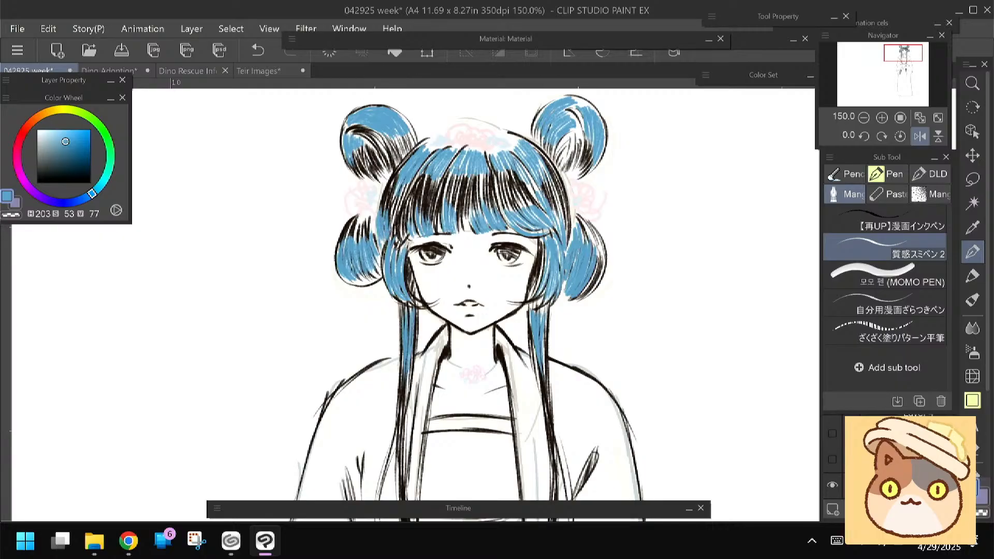
Hide the 29% opacity sketch on Layer 4 and make Layer 6 the active layer, keeping it visible
scroll(390, 253, down, 1)
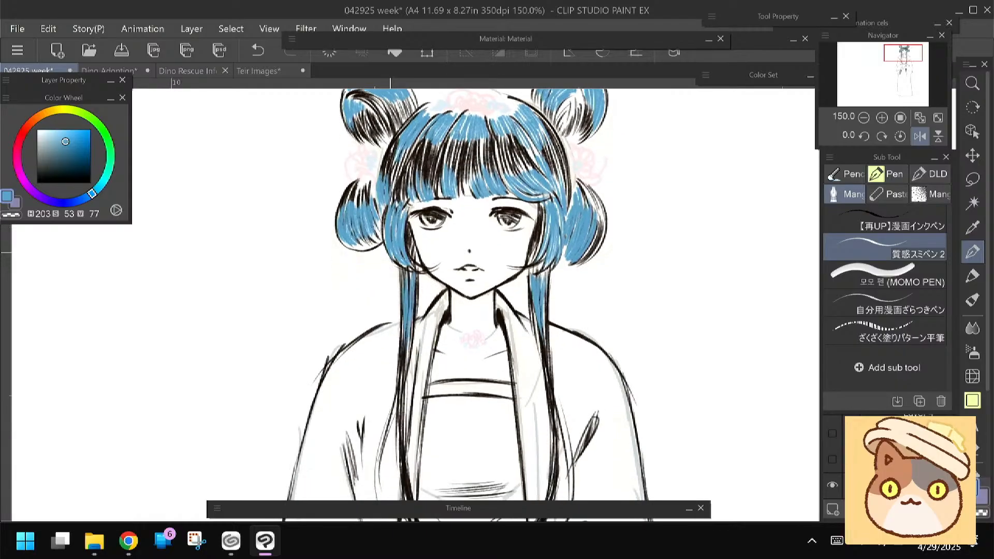
scroll(390, 253, up, 1)
scroll(390, 253, down, 3)
scroll(390, 252, down, 4)
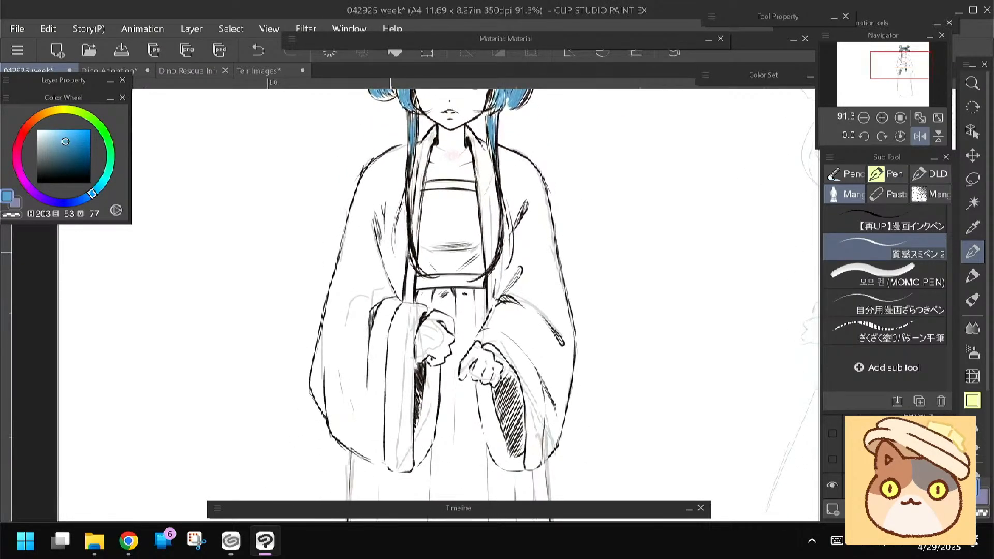
click(906, 485)
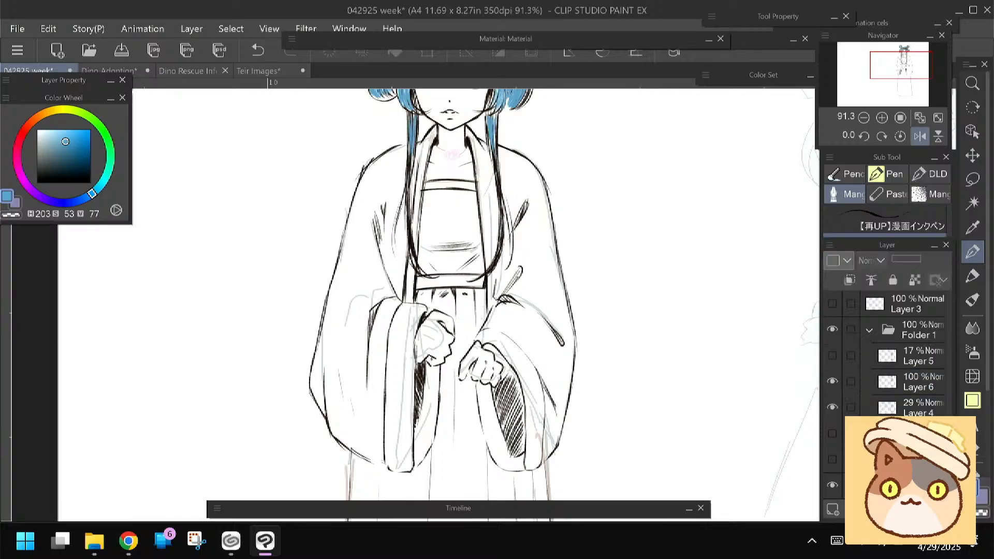
click(832, 407)
click(917, 389)
click(831, 383)
click(831, 383)
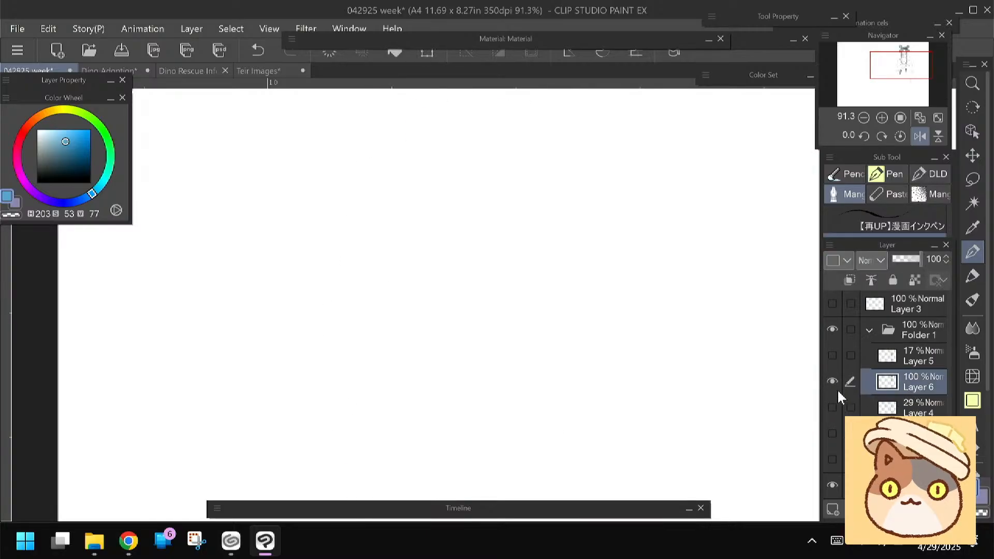
scroll(446, 300, up, 3)
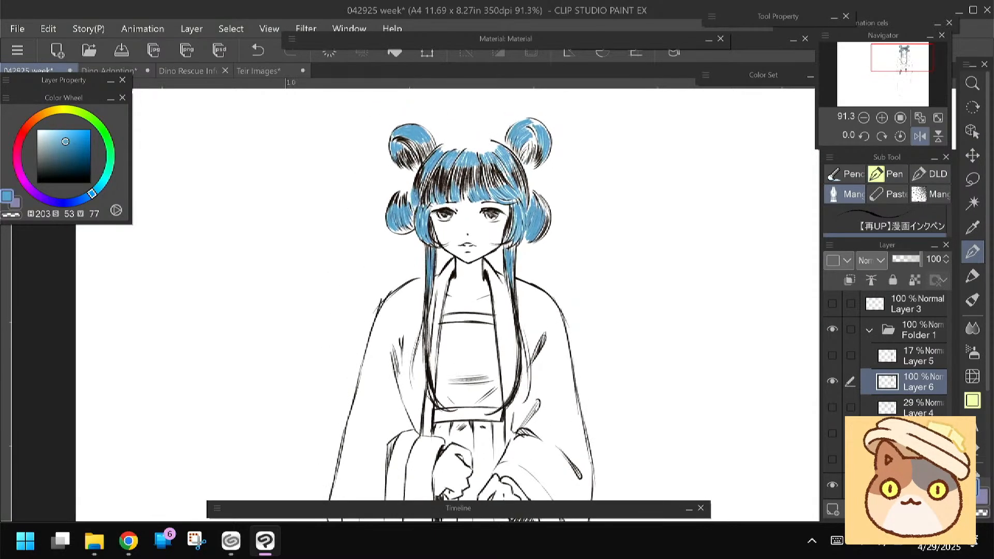
Set the drawing colour to light pink (H 341, S 29, V 99)
scroll(445, 233, up, 3)
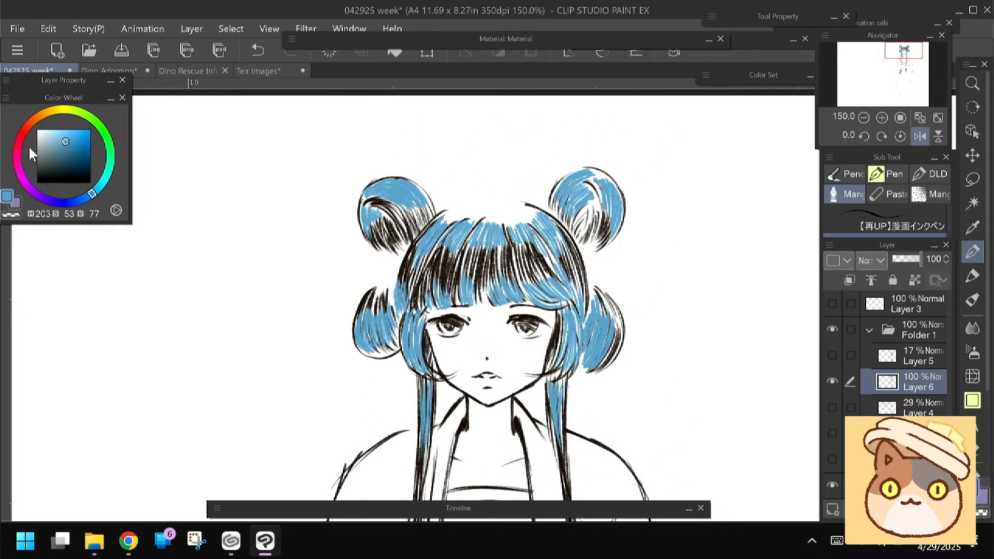
click(21, 151)
click(62, 131)
click(61, 133)
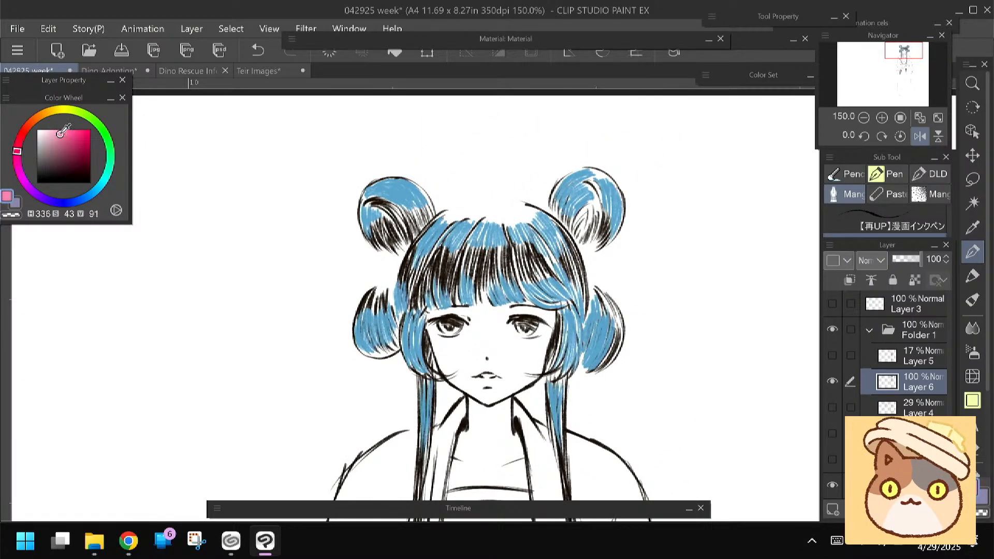
drag(61, 133, 52, 130)
click(18, 148)
Undo the first trial stroke and paint a ruffled pink flower ornament on top of the head between the buns
mouse_move(514, 191)
mouse_down()
mouse_move(524, 197)
mouse_move(520, 211)
mouse_up()
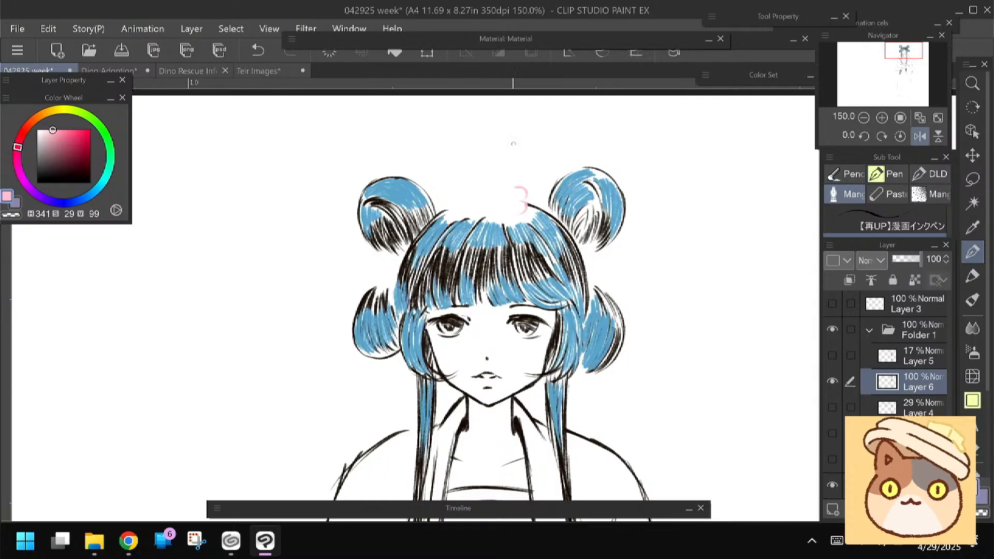
key(ctrl+z)
mouse_move(511, 214)
mouse_down()
mouse_move(522, 206)
mouse_move(507, 200)
mouse_up()
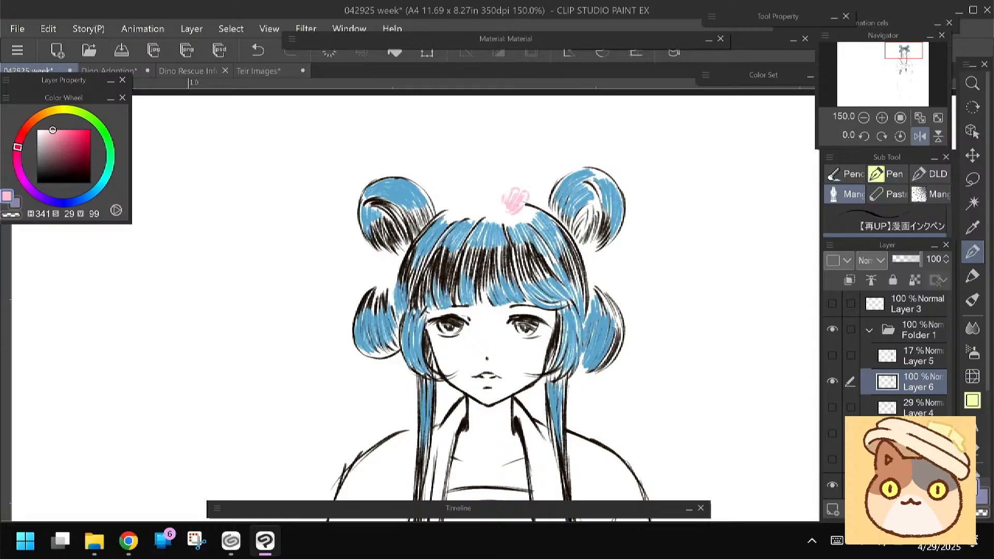
mouse_move(501, 212)
mouse_down()
mouse_move(493, 191)
mouse_move(510, 208)
mouse_up()
mouse_move(504, 184)
mouse_down()
mouse_move(507, 196)
mouse_move(483, 219)
mouse_move(461, 209)
mouse_up()
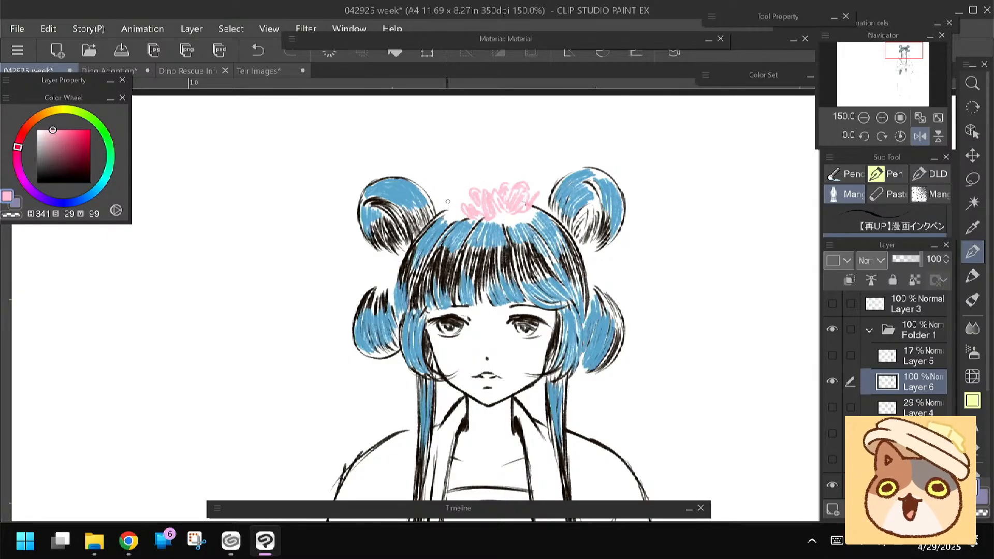
Extend the pink flower ornament on the head and paint matching ruffled flowers between the upper and lower hair buns on both sides
mouse_move(444, 197)
mouse_down()
mouse_move(449, 211)
mouse_move(465, 201)
mouse_move(449, 198)
mouse_up()
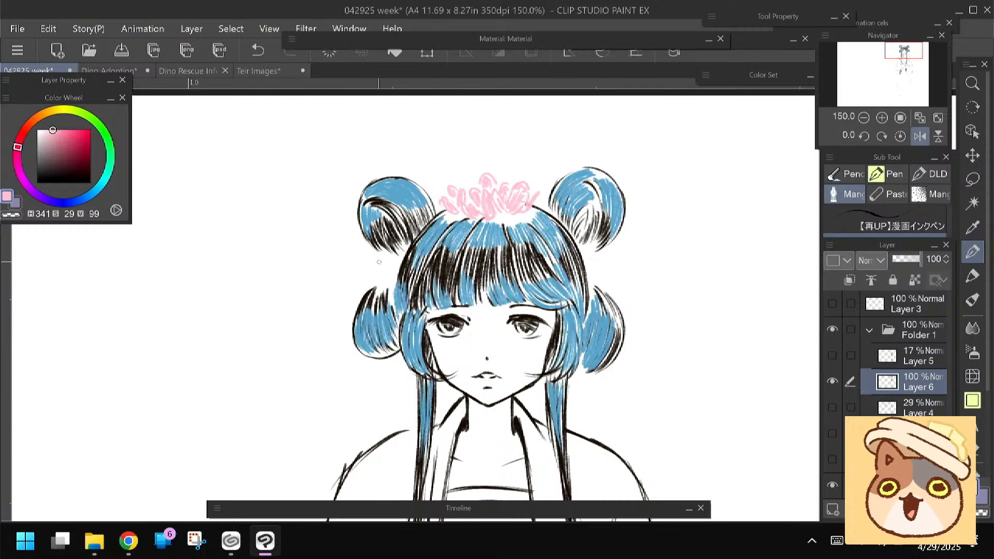
drag(395, 265, 371, 253)
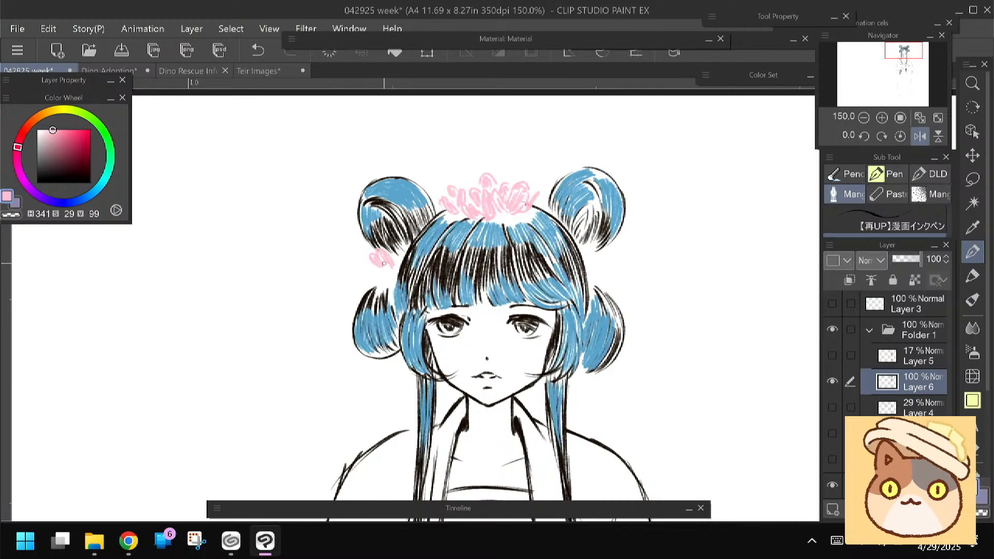
mouse_move(377, 283)
mouse_down()
mouse_move(392, 278)
mouse_move(371, 267)
mouse_up()
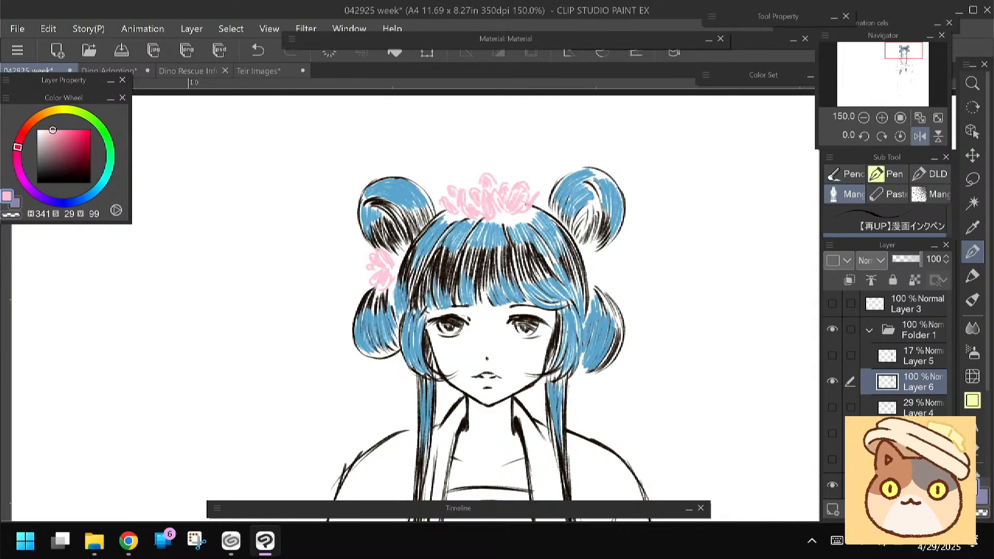
mouse_move(592, 260)
mouse_down()
mouse_move(598, 252)
mouse_move(605, 262)
mouse_move(591, 271)
mouse_move(601, 252)
mouse_move(614, 266)
mouse_move(592, 273)
mouse_move(609, 267)
mouse_move(612, 288)
mouse_move(598, 282)
mouse_move(608, 253)
mouse_up()
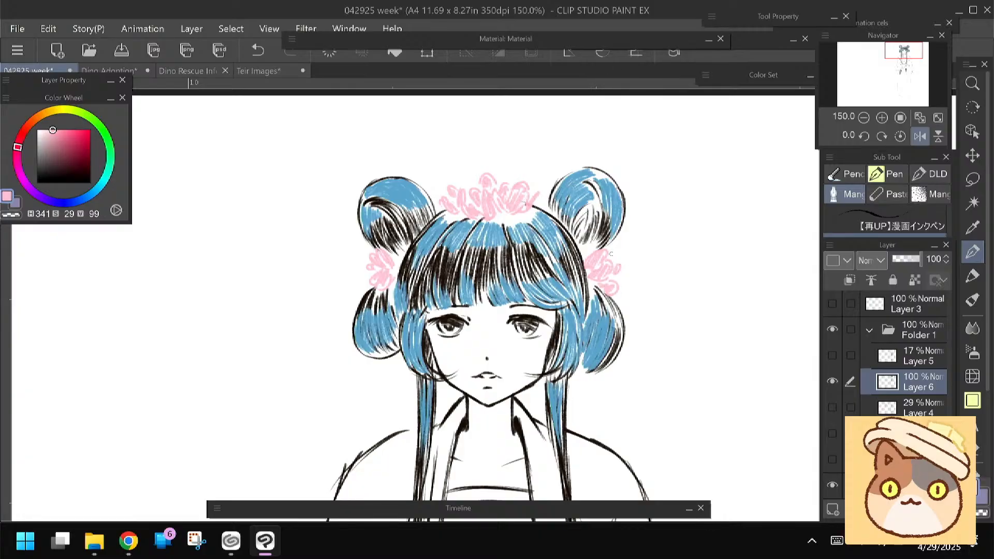
Paint deeper pink (H 341, S 48, V 93) centres into the head flowers and both side flowers
click(63, 133)
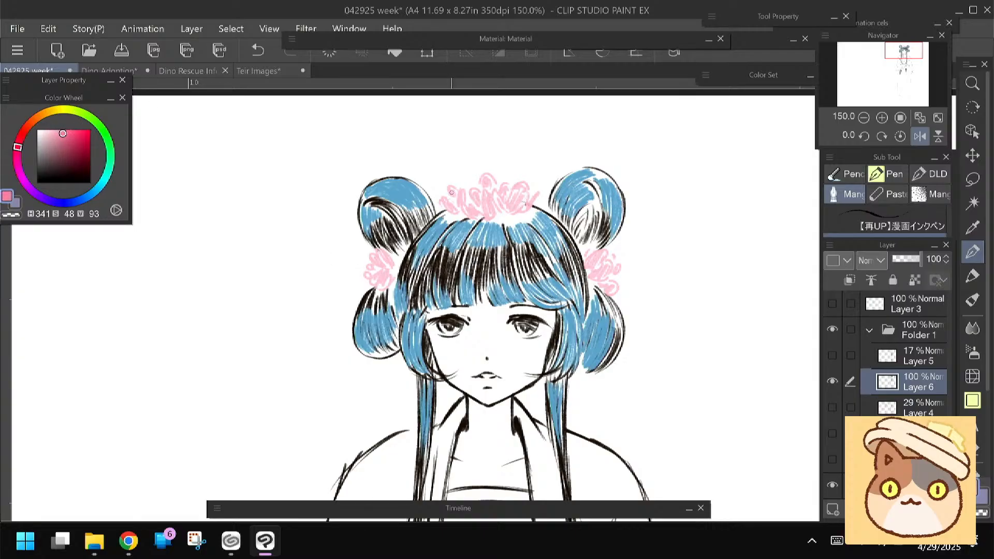
mouse_move(455, 200)
mouse_down()
mouse_move(483, 208)
mouse_move(475, 211)
mouse_move(524, 207)
mouse_up()
drag(385, 267, 381, 269)
drag(599, 266, 600, 269)
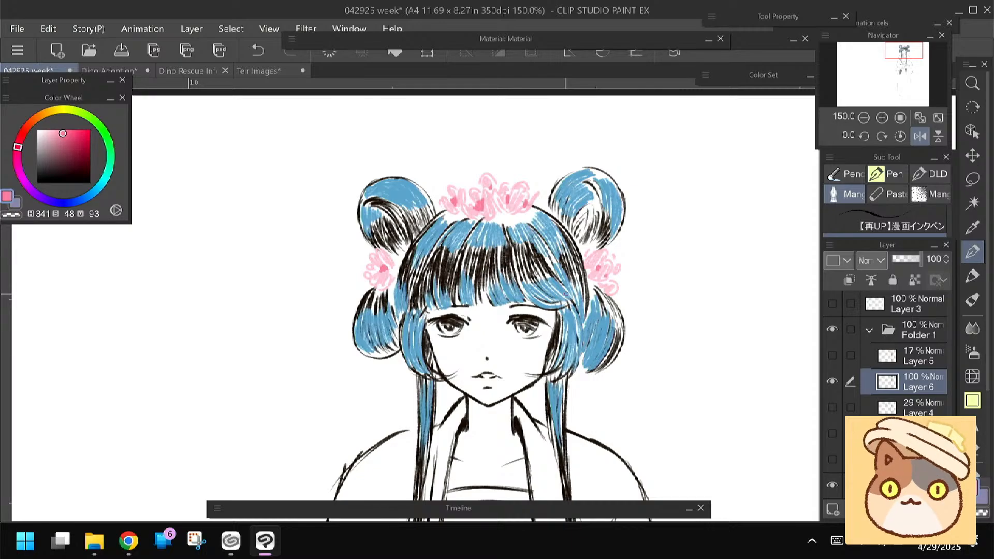
Dab small light blue accents (H 202, S 30, V 97) beneath the head flowers and beside the side flower
click(96, 191)
drag(64, 134, 53, 131)
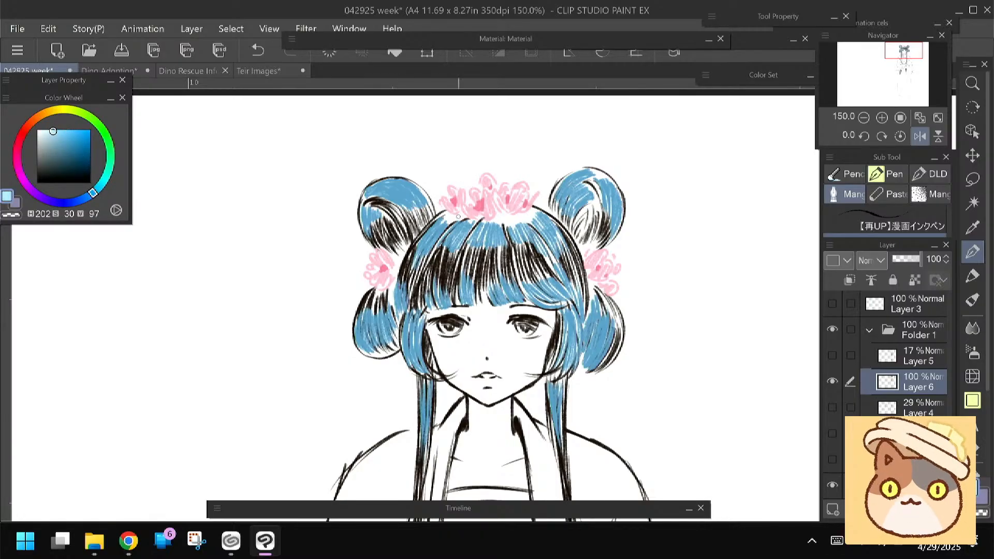
drag(462, 213, 456, 211)
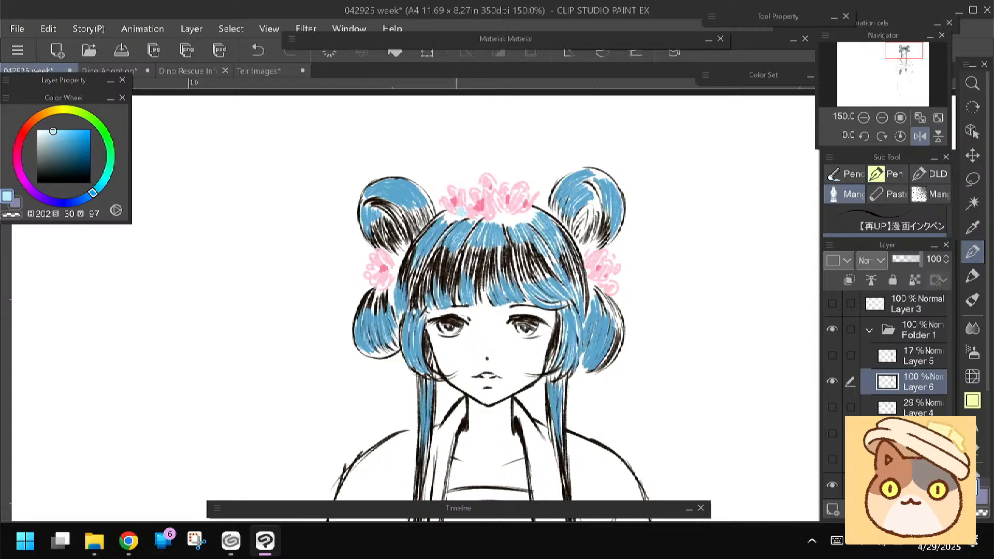
drag(463, 218, 504, 218)
drag(394, 269, 394, 273)
drag(312, 333, 312, 330)
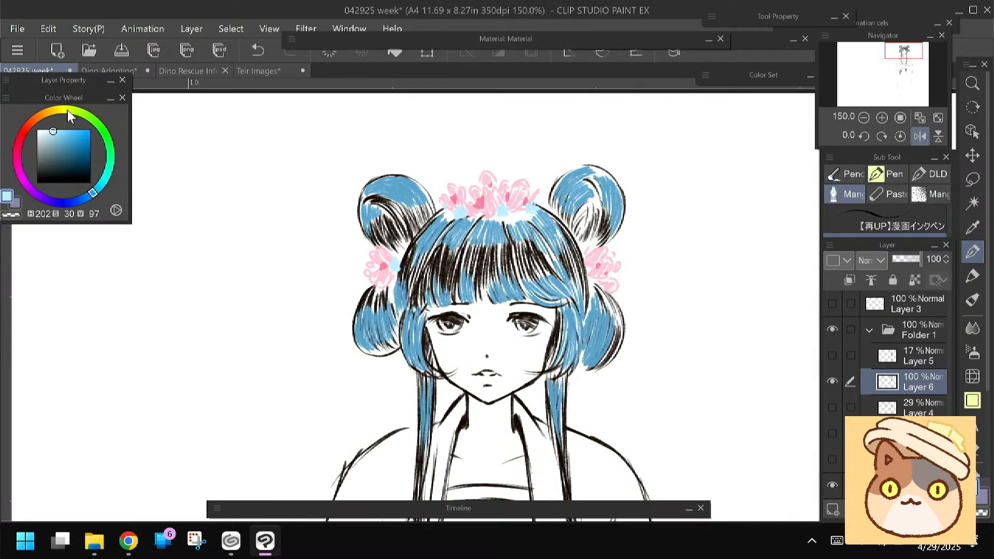
Fill the flower petals with pale pink (H 342, S 14, V 100) and add yellow sprigs (H 47, S 50, V 100) above the head flowers
click(18, 146)
click(45, 129)
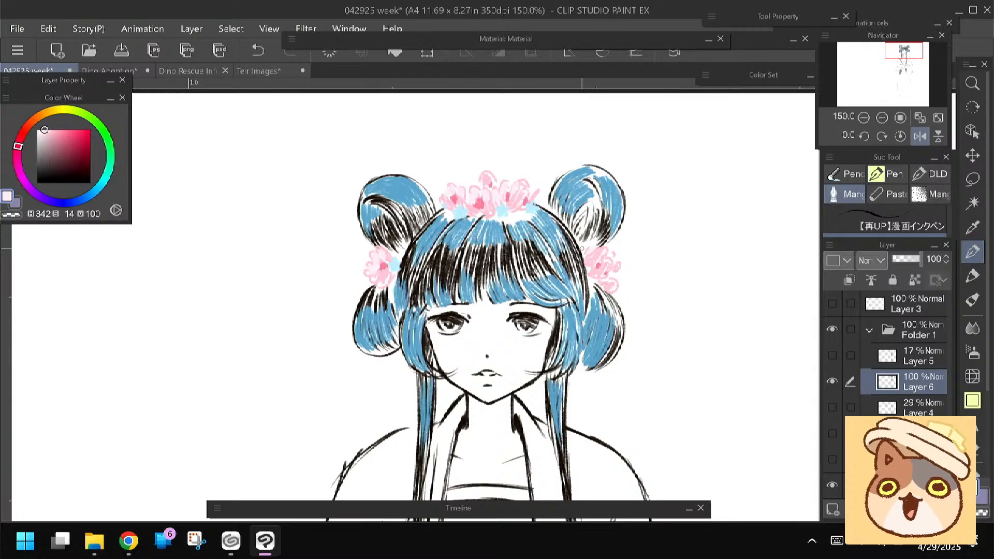
click(53, 111)
click(63, 129)
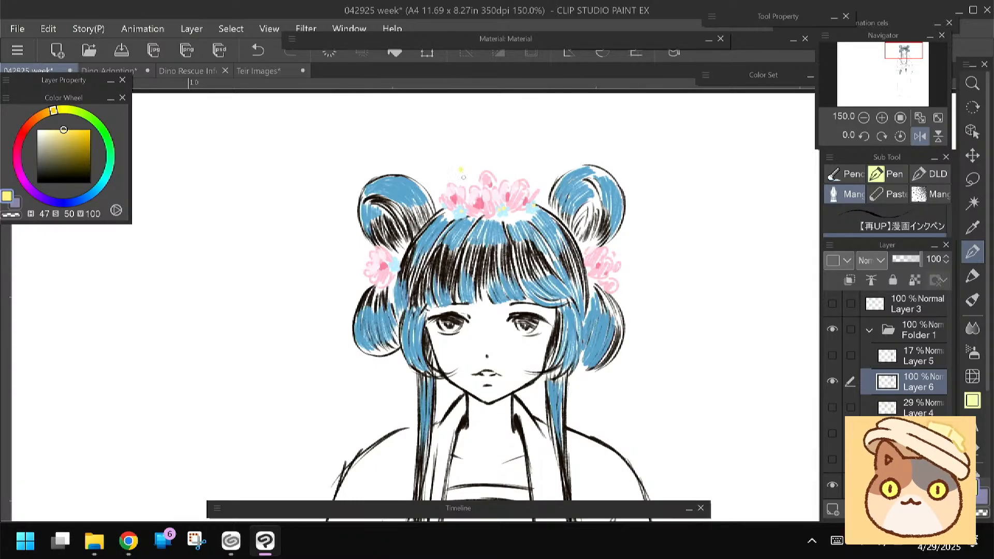
mouse_move(471, 167)
mouse_down()
mouse_move(468, 178)
mouse_move(510, 178)
mouse_up()
Outline the petals of the flowers on top of the head in near-black (H 5, S 57, V 7) and save the file
click(25, 129)
click(68, 175)
click(67, 179)
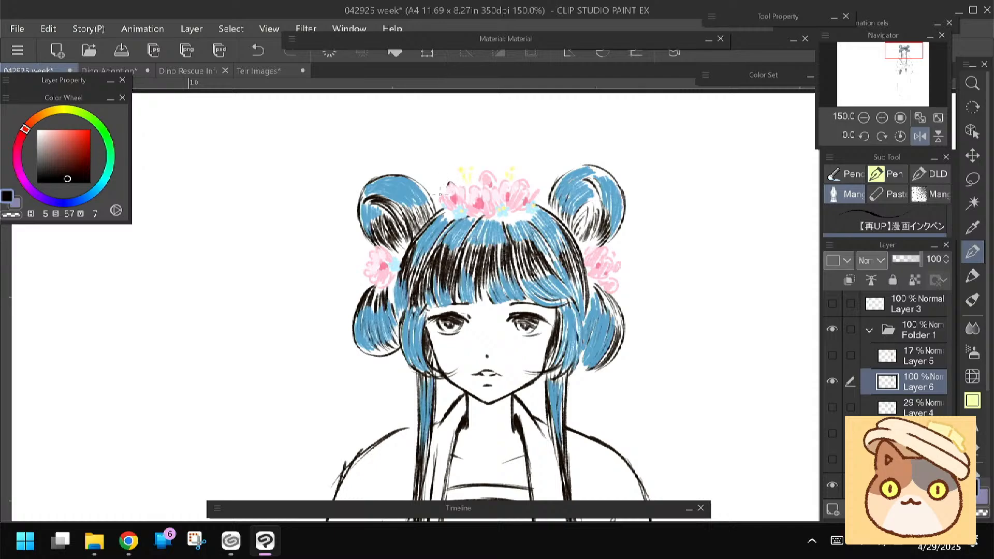
mouse_move(440, 193)
mouse_down()
mouse_move(456, 205)
mouse_move(468, 182)
mouse_move(461, 205)
mouse_move(479, 192)
mouse_up()
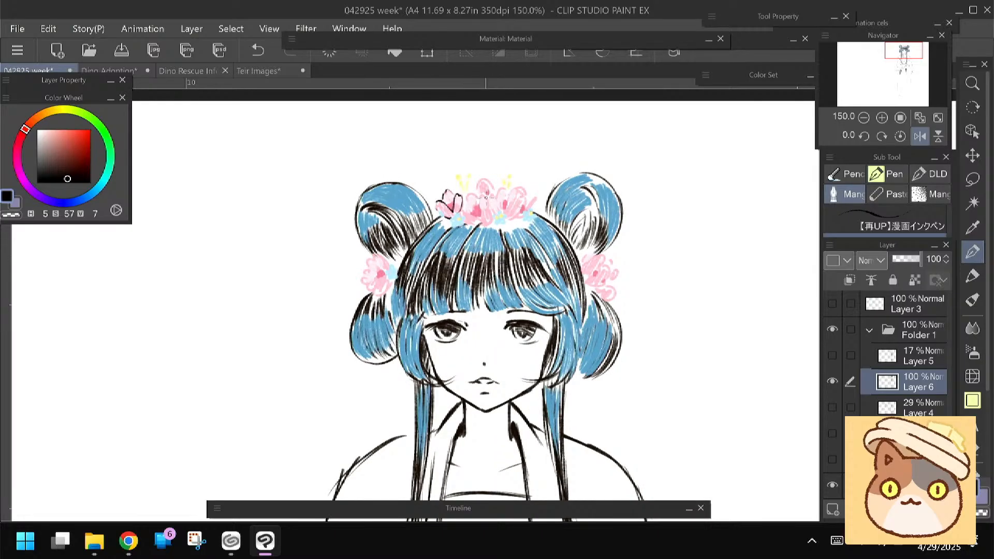
mouse_move(487, 198)
mouse_down()
mouse_move(493, 226)
mouse_move(471, 199)
mouse_move(455, 215)
mouse_move(463, 207)
mouse_up()
mouse_move(493, 188)
mouse_down()
mouse_move(479, 187)
mouse_move(505, 191)
mouse_move(510, 202)
mouse_move(520, 189)
mouse_move(526, 202)
mouse_move(505, 218)
mouse_move(535, 197)
mouse_move(528, 208)
mouse_up()
drag(357, 297, 358, 292)
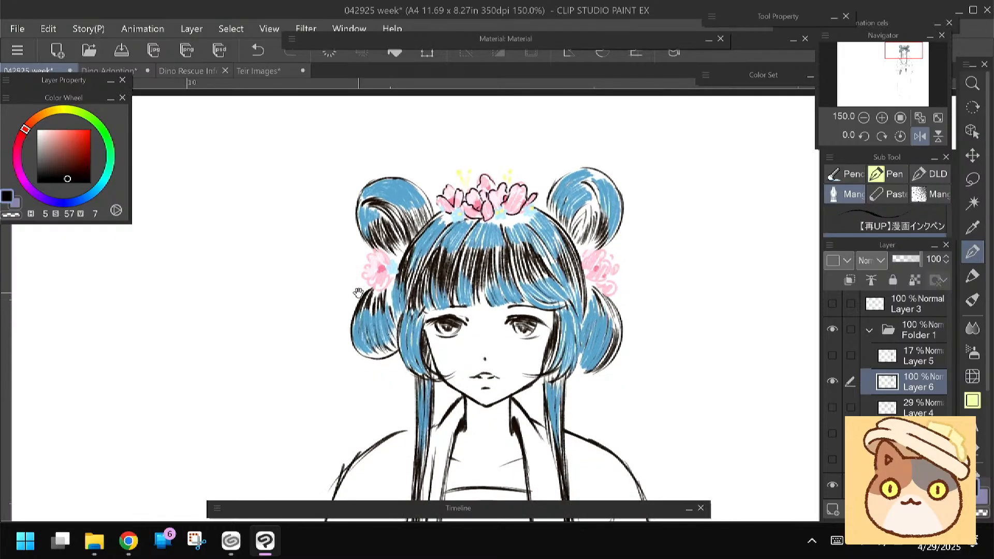
mouse_move(521, 186)
mouse_down()
mouse_move(509, 204)
mouse_move(487, 182)
mouse_up()
drag(331, 302, 295, 253)
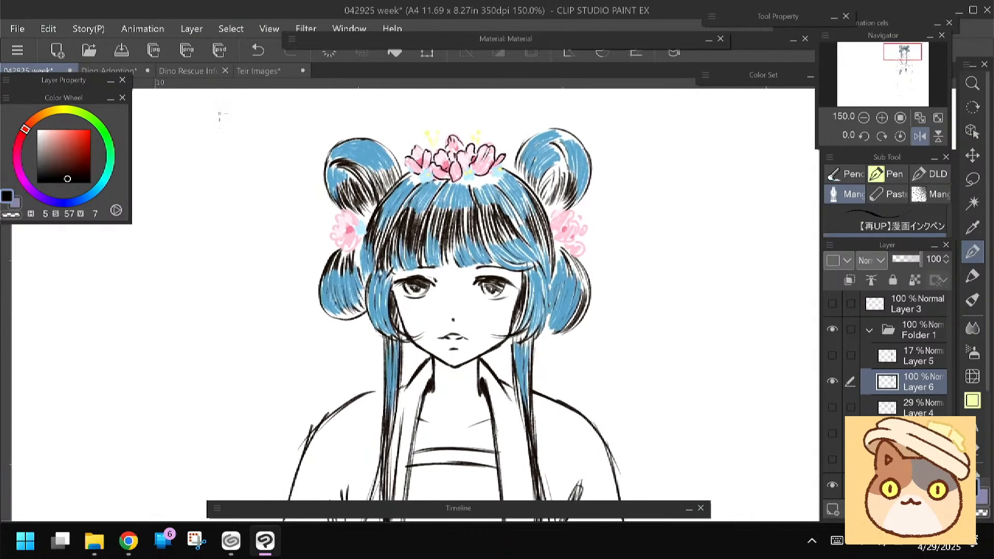
click(123, 52)
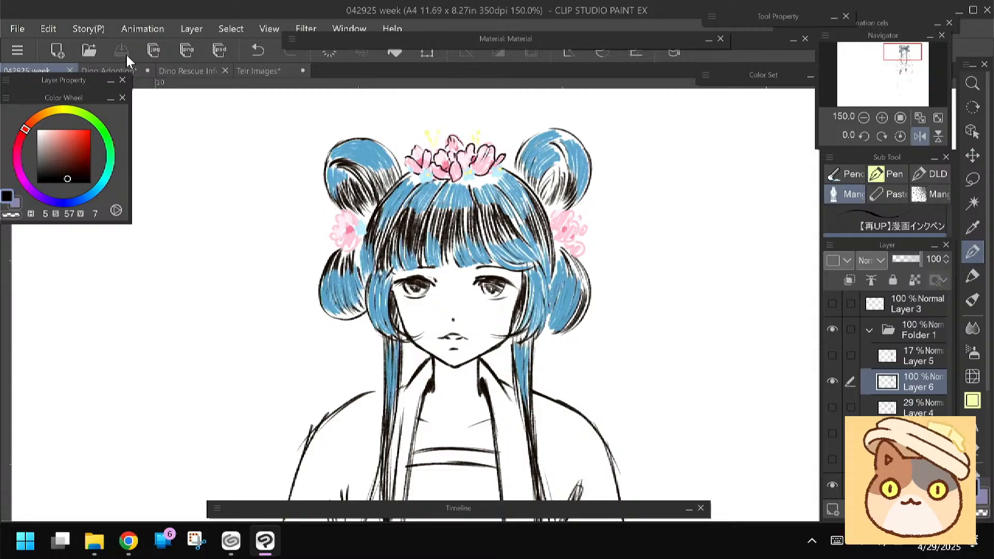
Close the Teir Images document without saving it and close the Dino Rescue Info document
click(265, 68)
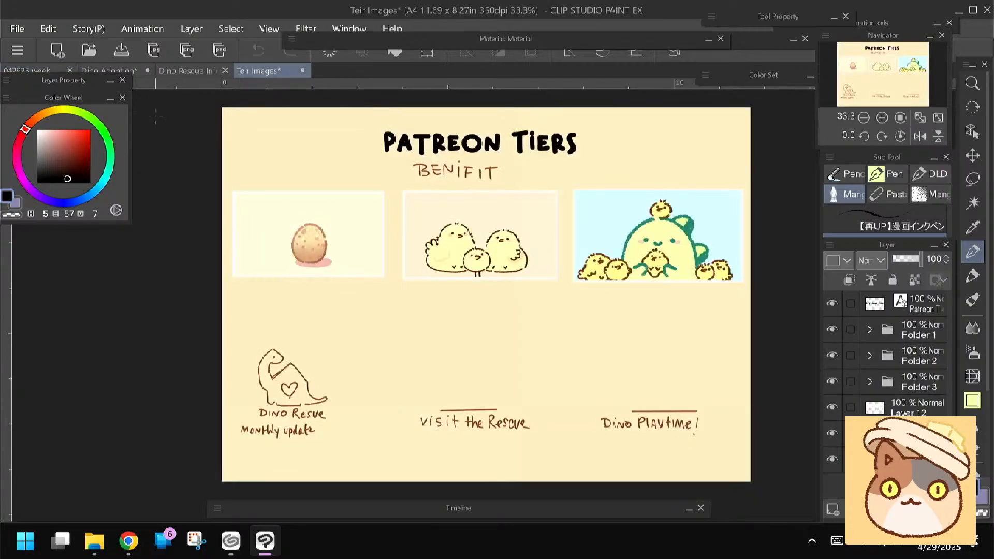
click(302, 70)
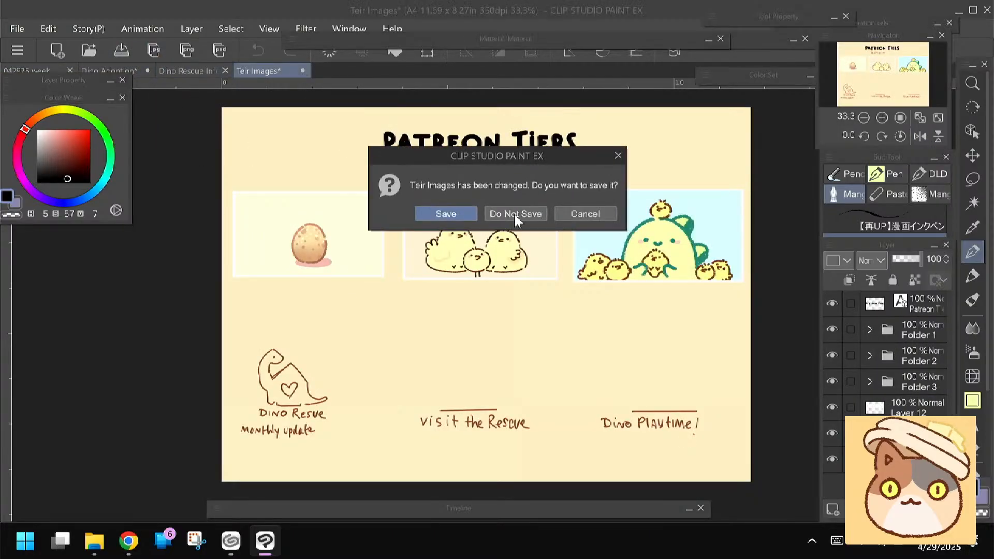
click(515, 214)
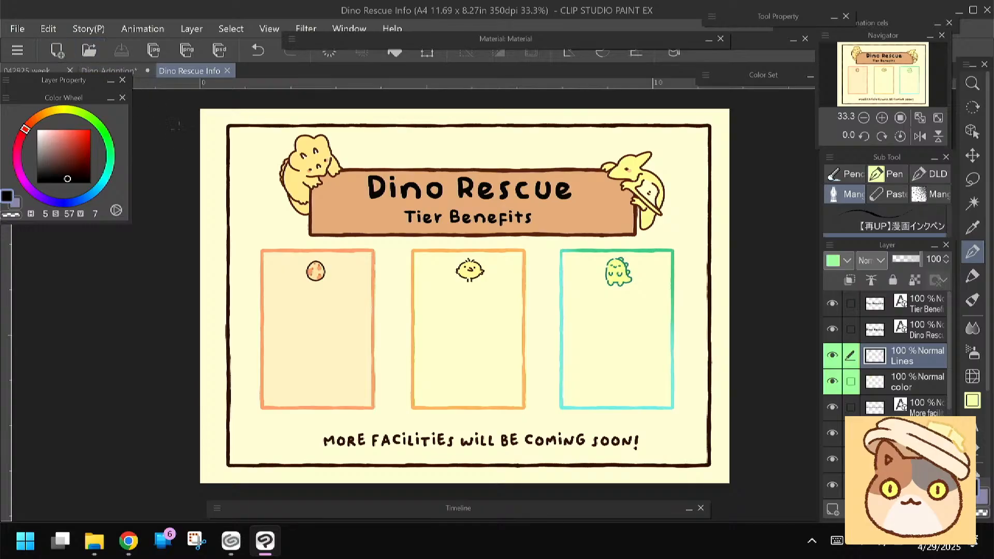
click(226, 69)
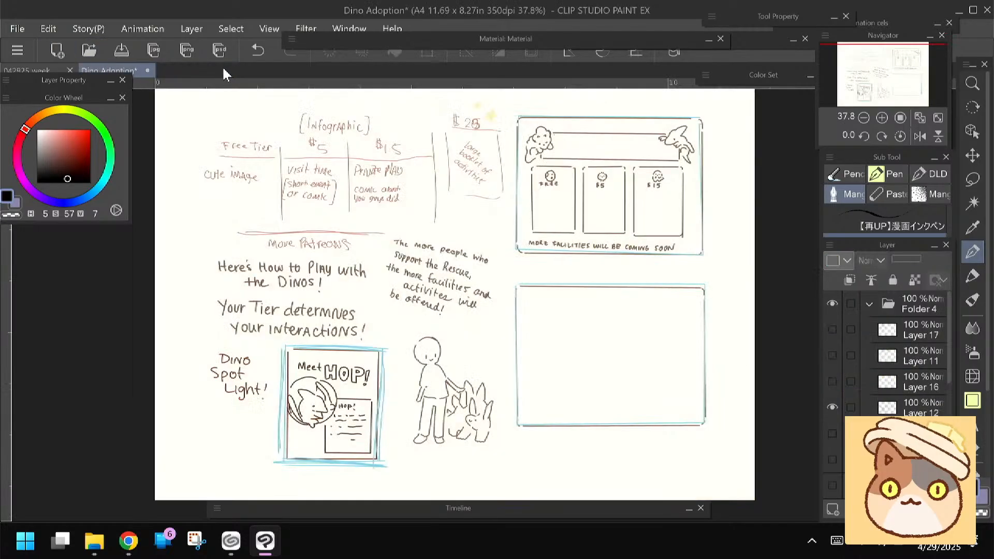
Create a new 11.69 × 8.27 in A4 illustration at 350 dpi and give its drawing layer a red palette colour
click(64, 51)
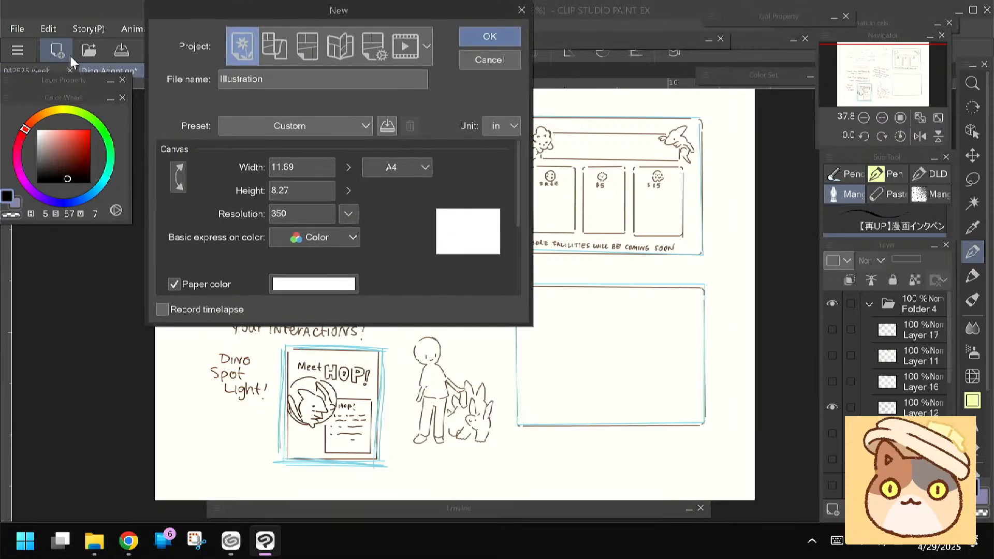
click(470, 40)
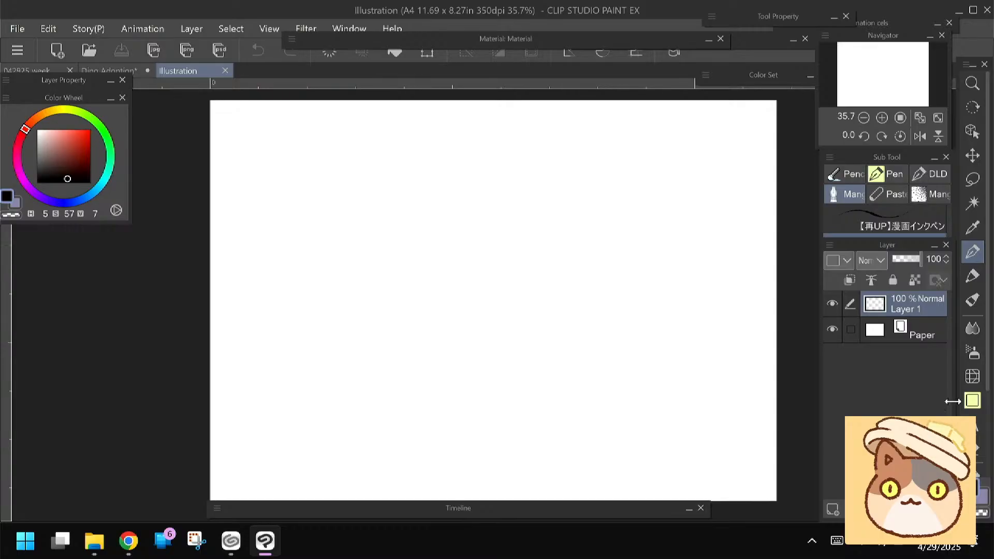
click(972, 400)
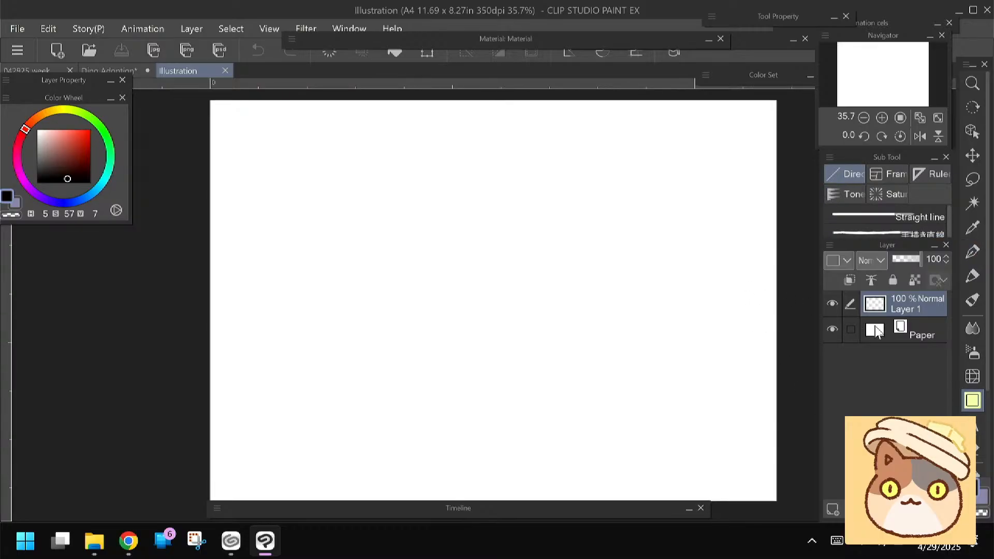
click(841, 261)
click(833, 293)
Draw a tall near-black rectangular frame on the left half of the canvas and shift it slightly down and to the right
drag(246, 128, 471, 414)
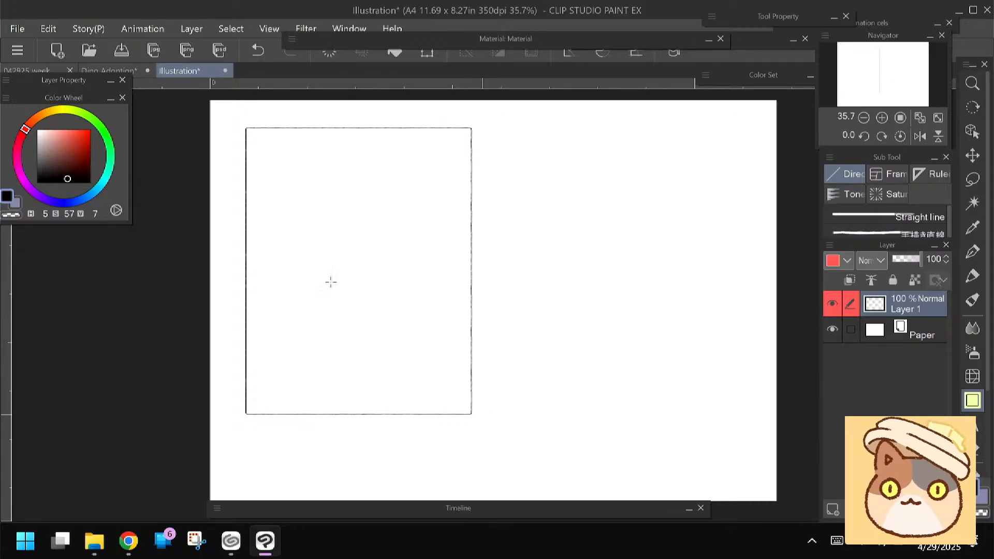
key(ctrl+t)
drag(320, 352, 326, 363)
key(Return)
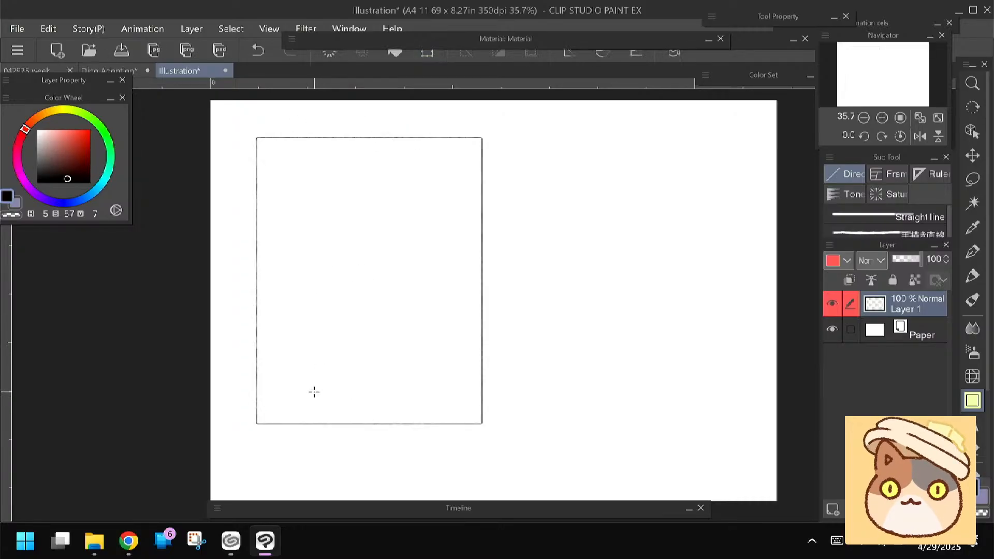
Try a Felt pen stroke inside the frame, undo it, and clear the layer
click(972, 276)
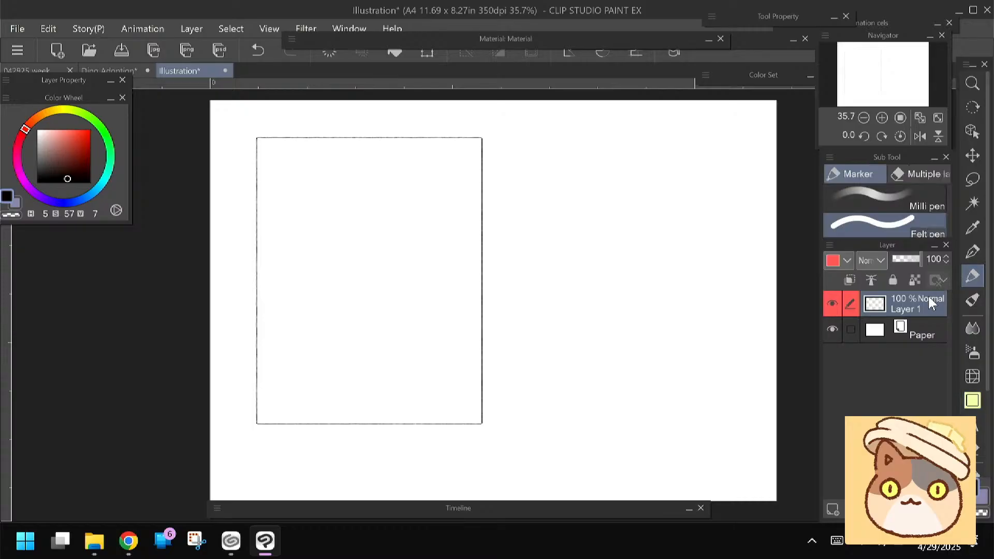
click(117, 73)
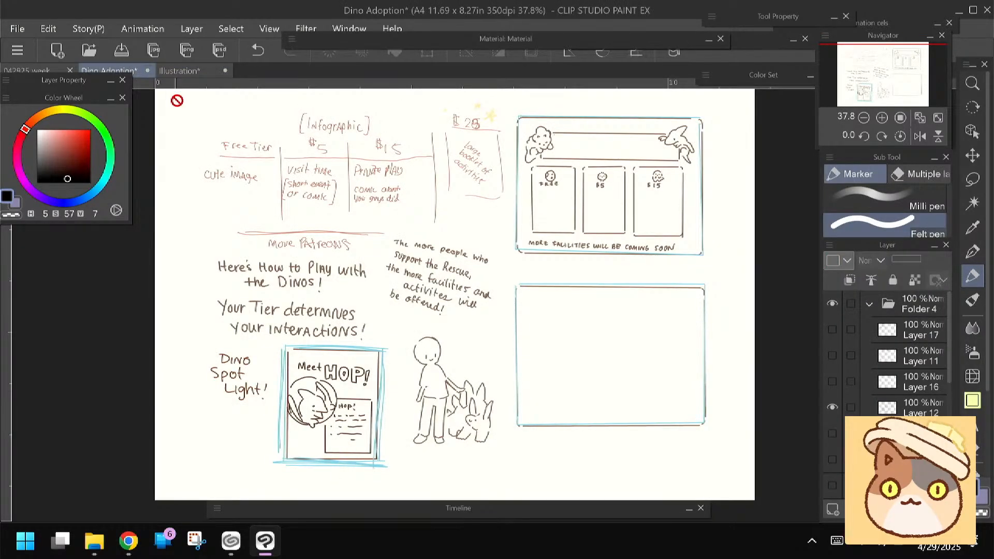
click(185, 74)
drag(308, 187, 345, 243)
key(ctrl+z)
key(bracketleft)
key(bracketleft)
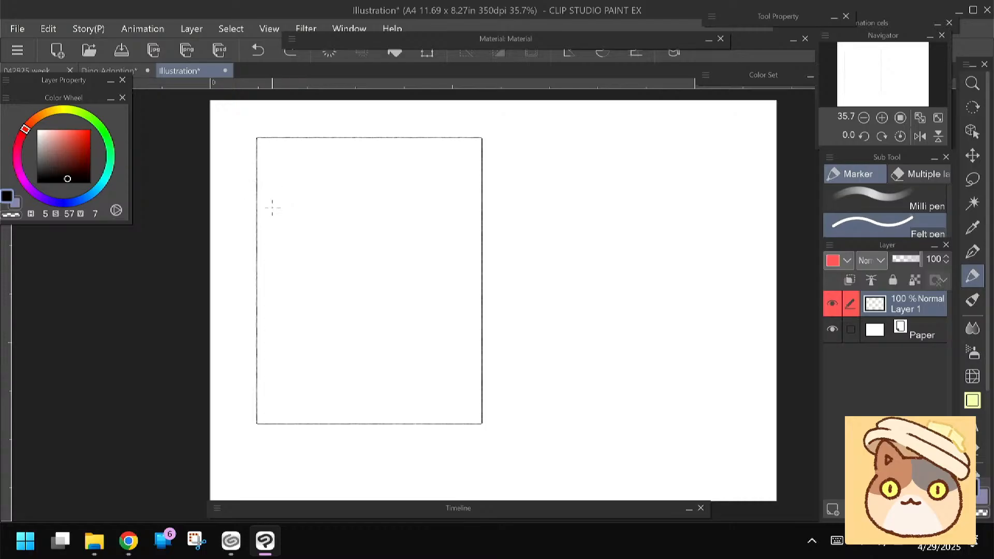
click(329, 51)
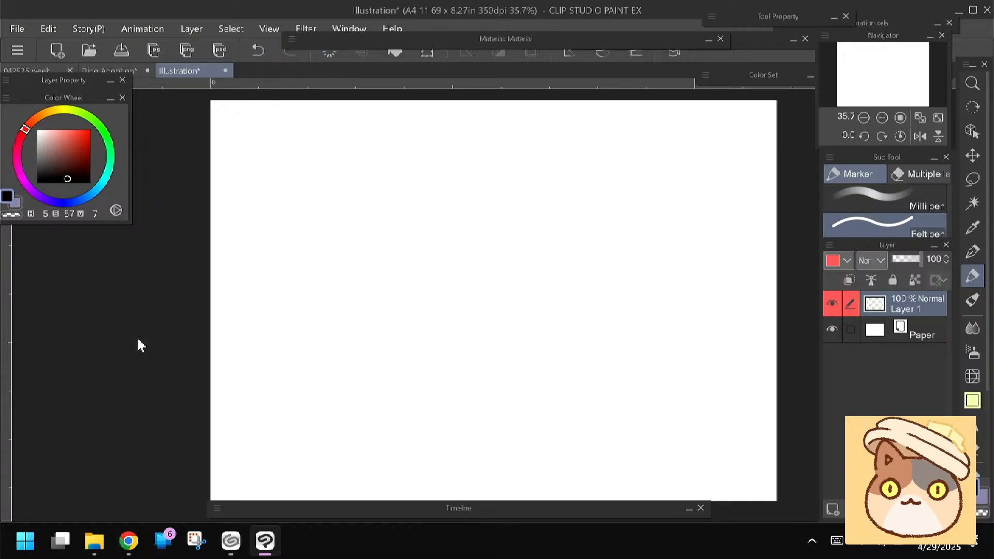
Draw a tall brown (H 18, S 65, V 56) rectangular frame on the left half of the blank canvas and adjust its placement
click(971, 401)
drag(299, 179, 364, 274)
key(ctrl+z)
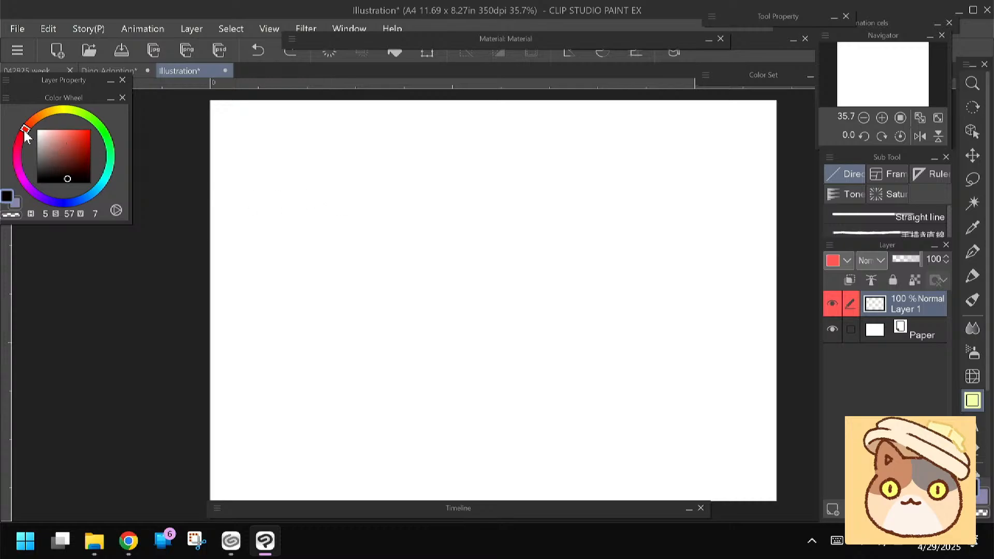
drag(27, 133, 32, 121)
click(73, 157)
click(72, 153)
drag(271, 161, 347, 270)
key(ctrl+z)
drag(265, 143, 450, 414)
drag(458, 427, 488, 450)
key(ctrl+t)
key(Return)
Duplicate the brown frame onto its own layer and place the copy beside the original on the right half
key(m)
mouse_move(241, 117)
mouse_down()
mouse_move(269, 110)
mouse_move(541, 362)
mouse_move(218, 432)
mouse_move(238, 105)
mouse_up()
click(317, 493)
click(341, 492)
key(ctrl+t)
drag(262, 422, 526, 426)
key(Return)
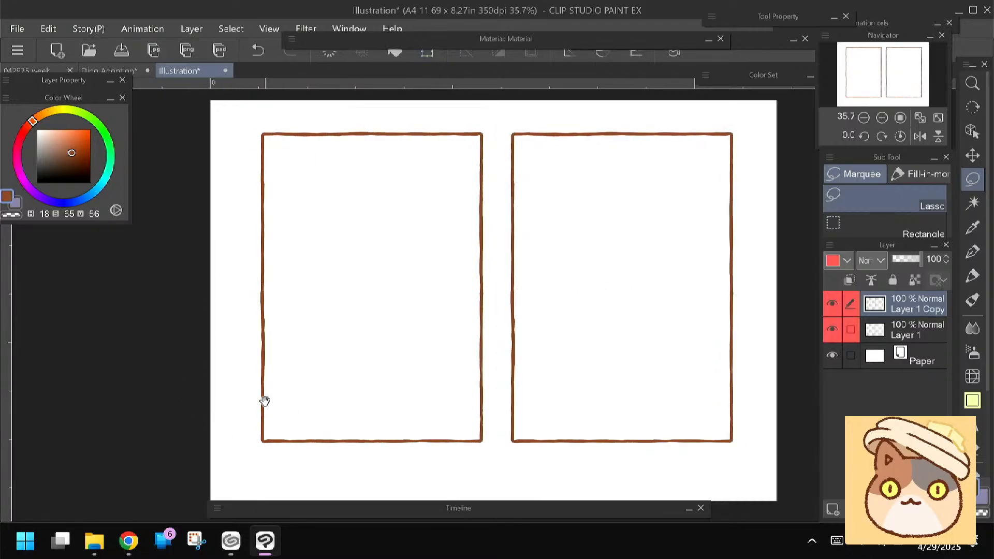
Merge the copied frame into Layer 1 and nudge both frames slightly to the left
scroll(274, 388, down, 1)
key(ctrl+e)
key(ctrl+t)
drag(307, 373, 304, 373)
key(Return)
click(61, 541)
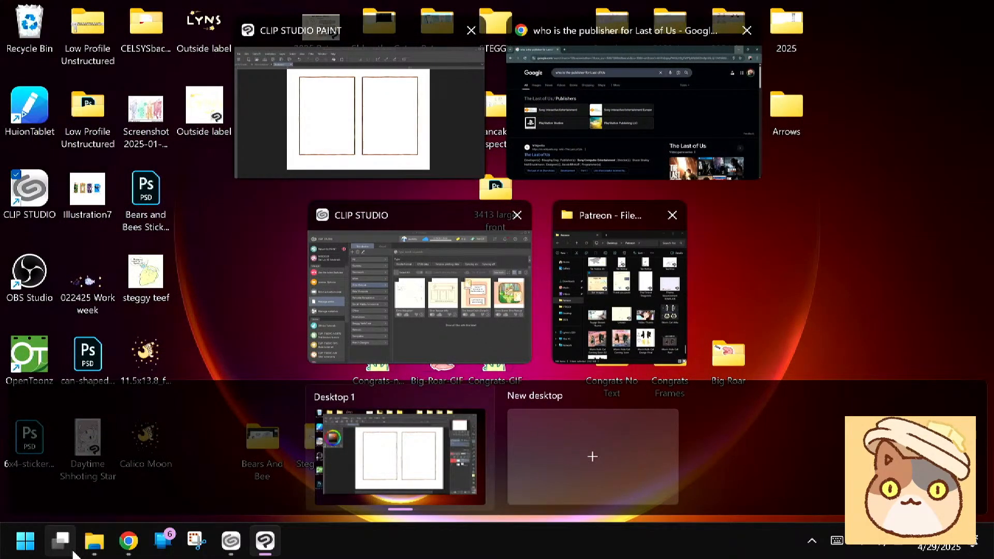
click(72, 551)
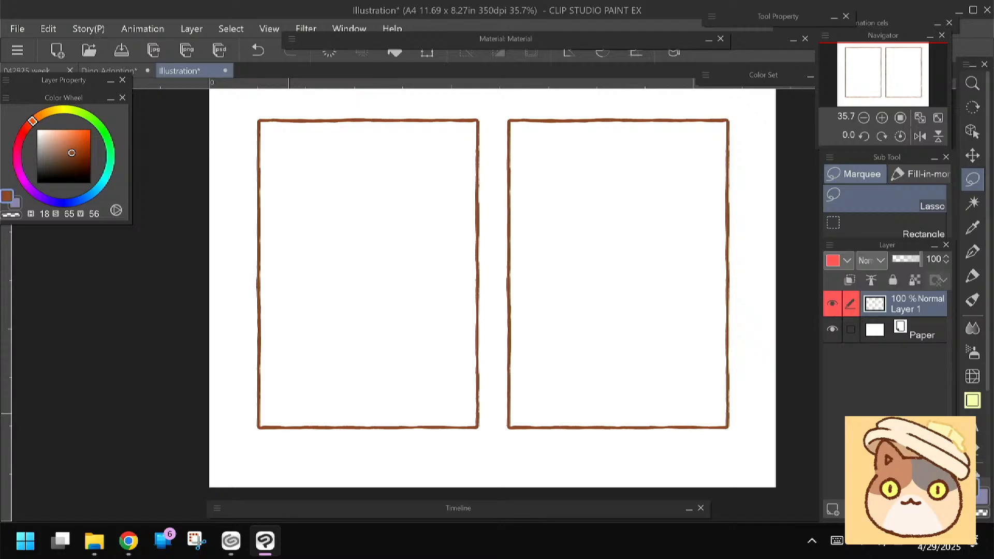
Switch to the 042925 week drawing and ready the manga ink pen in turquoise (H 179, S 39, V 85), undoing the test stroke
click(57, 72)
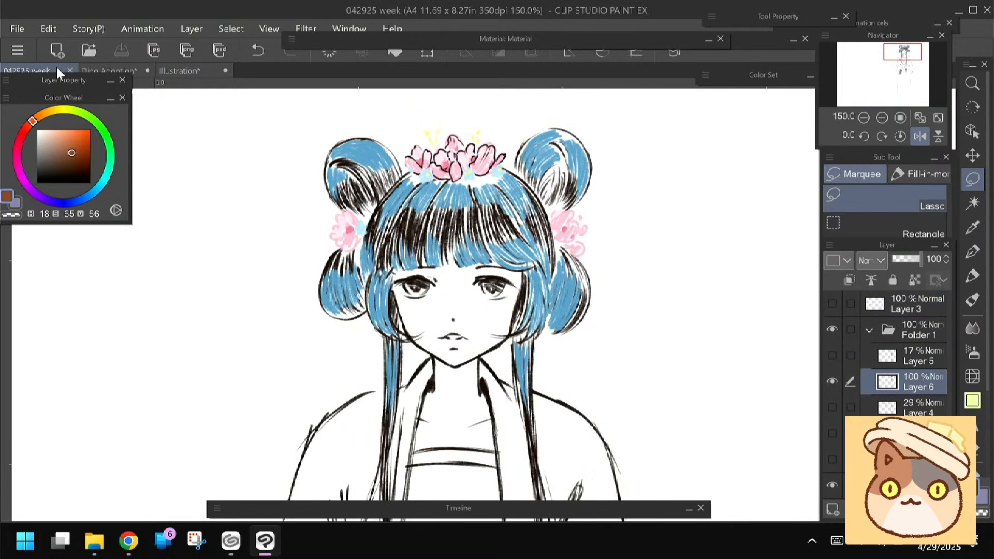
mouse_move(455, 310)
mouse_down()
mouse_move(478, 261)
mouse_move(459, 264)
mouse_up()
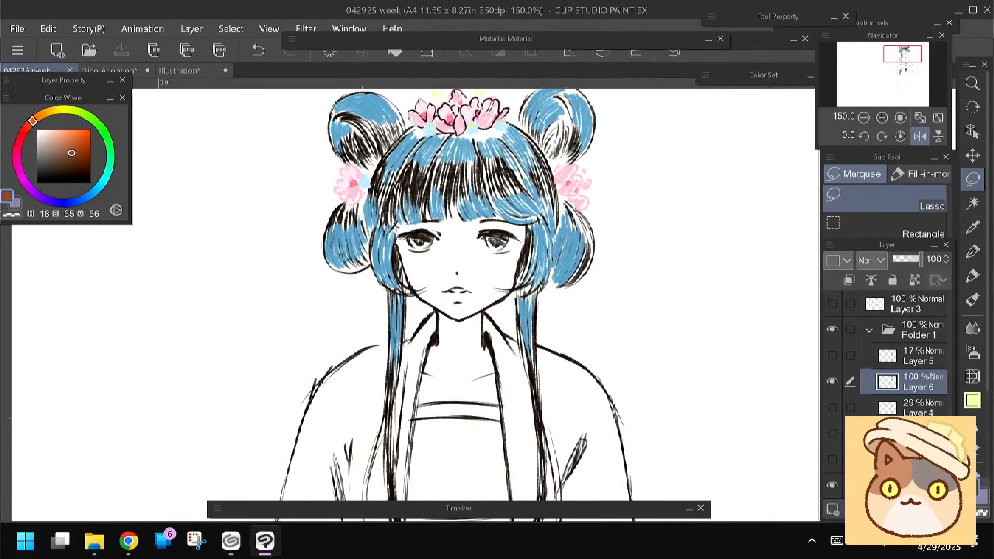
click(89, 196)
click(60, 137)
click(98, 188)
click(58, 137)
click(105, 178)
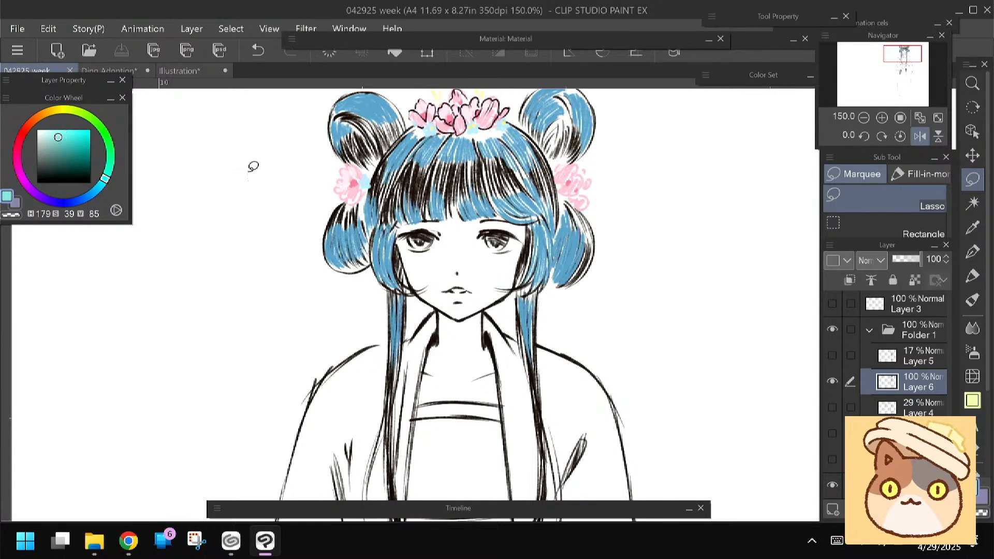
click(971, 252)
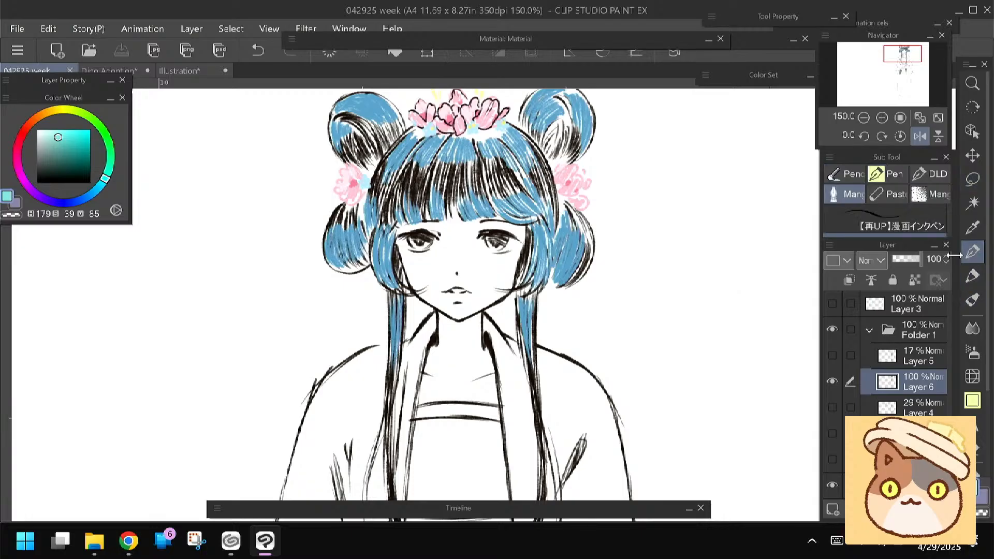
drag(316, 274, 304, 294)
drag(326, 235, 322, 257)
key(ctrl+z)
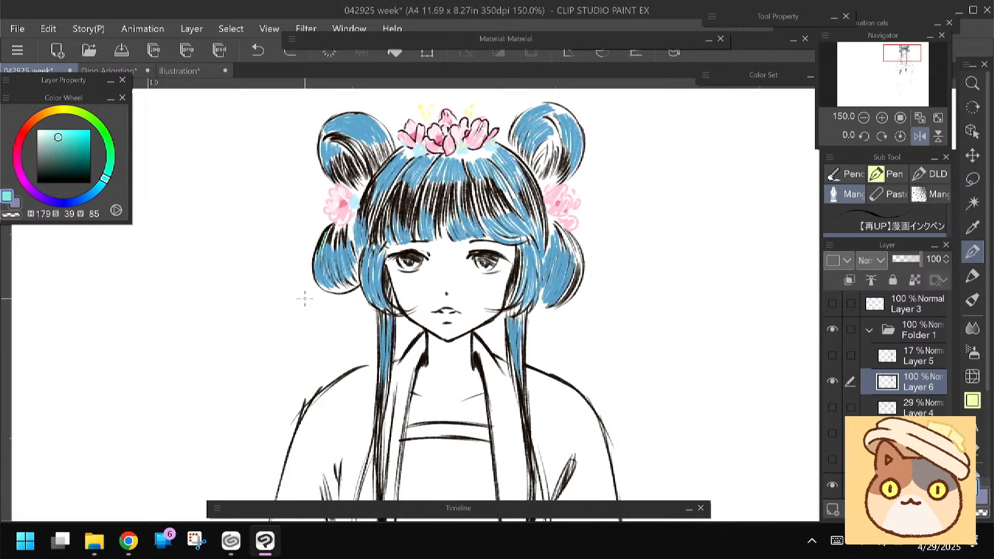
Paint turquoise strokes down the character's long left-hand side lock and into the upper part of the right-hand lock
drag(301, 309, 304, 243)
mouse_move(383, 311)
mouse_down()
mouse_move(378, 291)
mouse_move(380, 374)
mouse_up()
mouse_move(390, 303)
mouse_down()
mouse_move(379, 390)
mouse_move(385, 264)
mouse_up()
drag(390, 215, 387, 269)
mouse_move(352, 356)
mouse_down()
mouse_move(354, 289)
mouse_move(389, 208)
mouse_up()
drag(366, 310, 362, 373)
drag(389, 263, 390, 340)
drag(391, 289, 402, 389)
scroll(370, 334, up, 2)
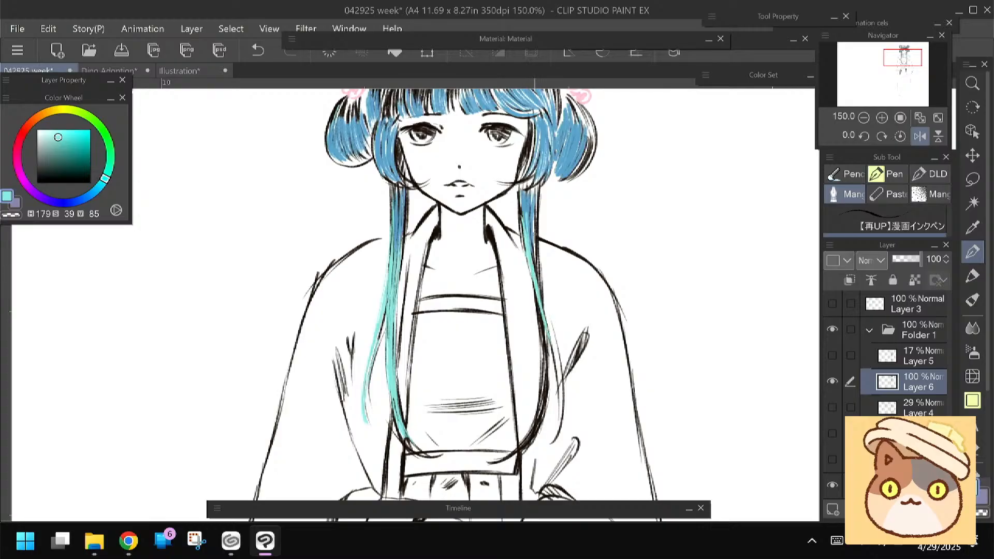
Continue the turquoise strokes down the right-hand side lock to its curved lower end
scroll(455, 289, down, 2)
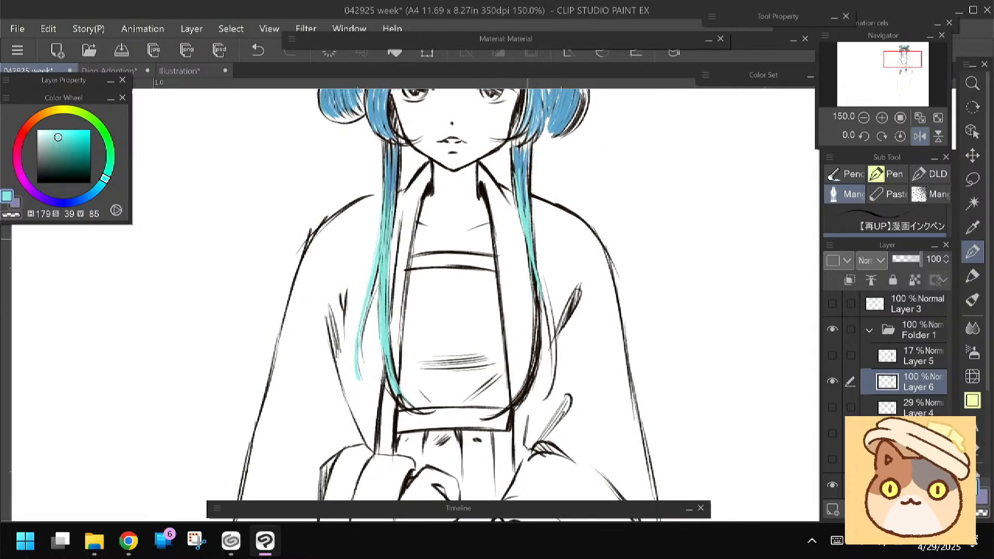
drag(534, 272, 537, 331)
mouse_move(535, 277)
mouse_down()
mouse_move(533, 367)
mouse_move(488, 418)
mouse_up()
drag(535, 362, 499, 414)
drag(524, 388, 498, 416)
mouse_move(538, 331)
mouse_down()
mouse_move(515, 403)
mouse_move(534, 347)
mouse_up()
drag(524, 241, 550, 332)
Paint a turquoise section along the right side of the crown, beside the side flower
drag(288, 281, 296, 452)
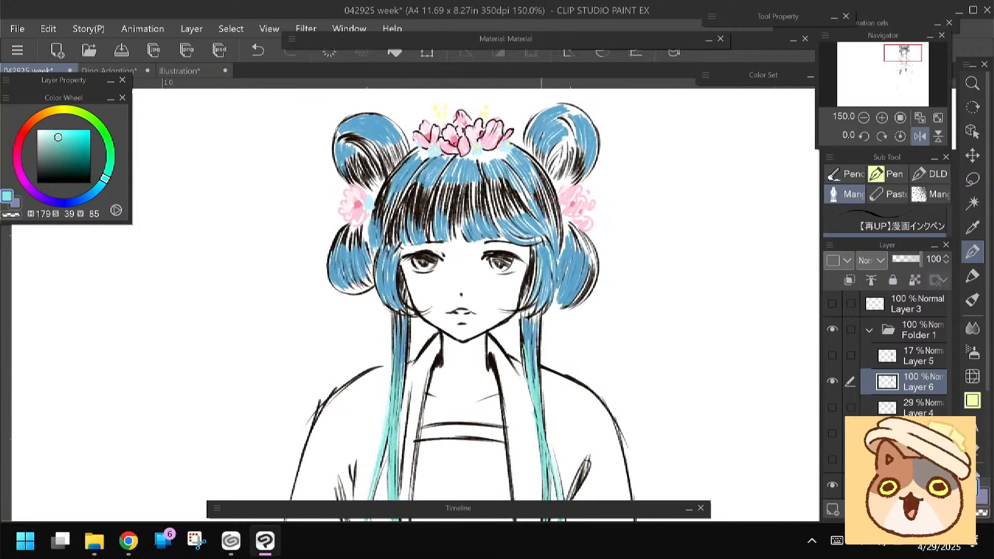
mouse_move(537, 166)
mouse_down()
mouse_move(559, 241)
mouse_move(550, 220)
mouse_up()
drag(535, 187, 545, 215)
drag(524, 183, 555, 220)
drag(522, 179, 537, 216)
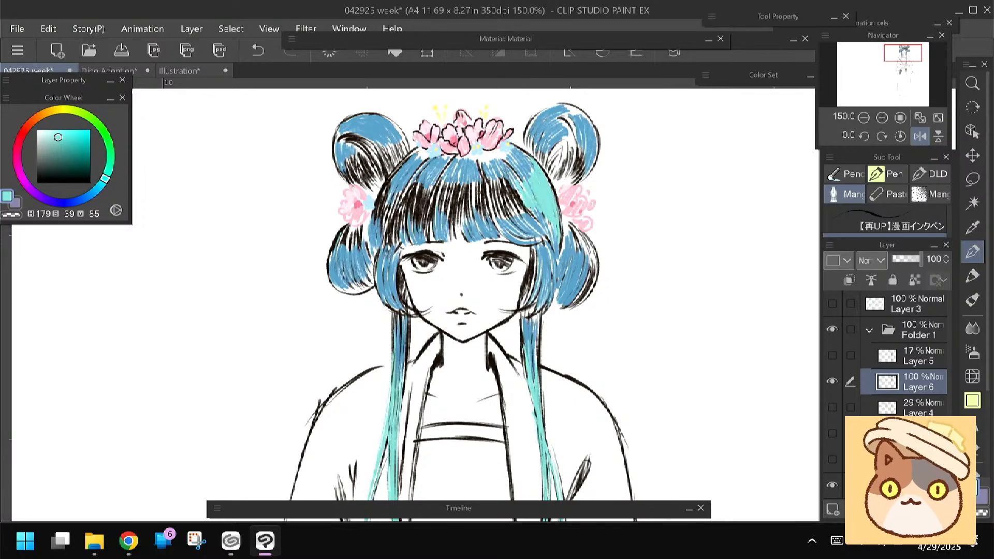
Paint turquoise over the dark strands on the left side of the crown and the left part of the fringe
drag(466, 290, 478, 300)
drag(412, 174, 385, 227)
drag(400, 193, 385, 235)
mouse_move(400, 197)
mouse_down()
mouse_move(387, 236)
mouse_move(407, 247)
mouse_move(390, 236)
mouse_up()
drag(413, 172, 382, 242)
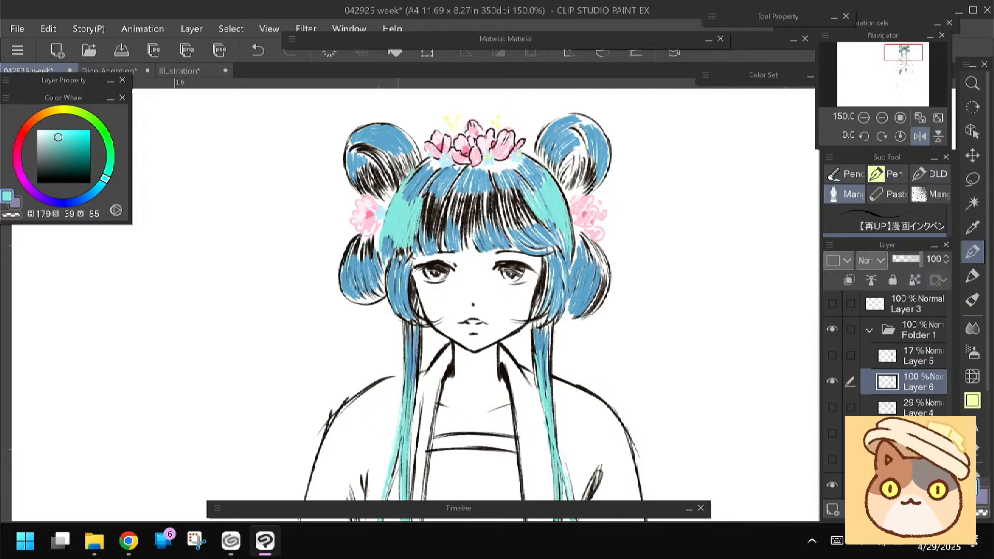
drag(426, 191, 420, 233)
drag(433, 187, 424, 235)
drag(436, 192, 431, 237)
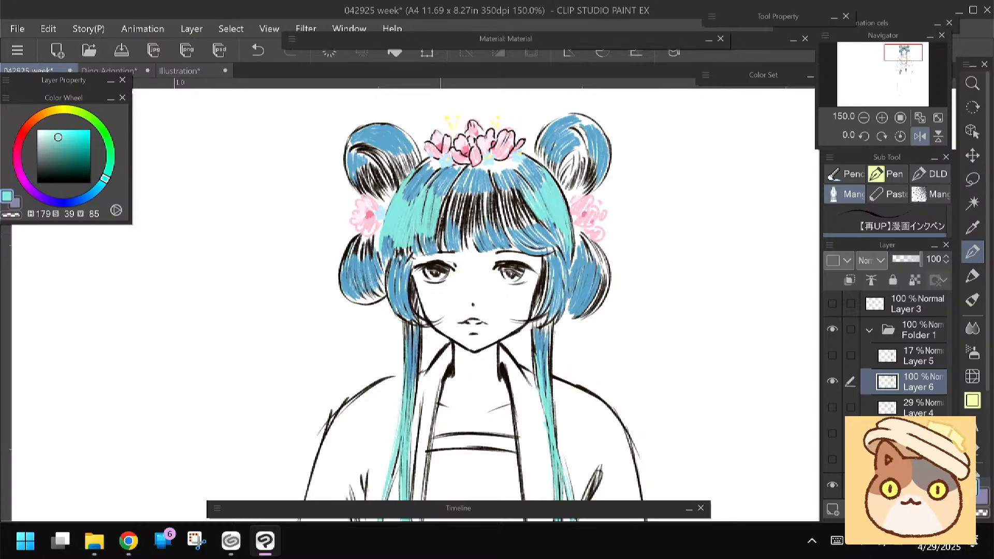
Cover the black strands in the centre and right part of the fringe with turquoise strokes
drag(446, 189, 437, 224)
drag(458, 177, 441, 242)
drag(446, 187, 443, 248)
mouse_move(451, 191)
mouse_down()
mouse_move(449, 231)
mouse_move(468, 239)
mouse_up()
mouse_move(479, 189)
mouse_down()
mouse_move(474, 236)
mouse_move(502, 234)
mouse_up()
mouse_move(515, 191)
mouse_down()
mouse_move(508, 235)
mouse_move(510, 226)
mouse_up()
mouse_move(525, 187)
mouse_down()
mouse_move(516, 227)
mouse_move(513, 202)
mouse_up()
drag(529, 204, 533, 228)
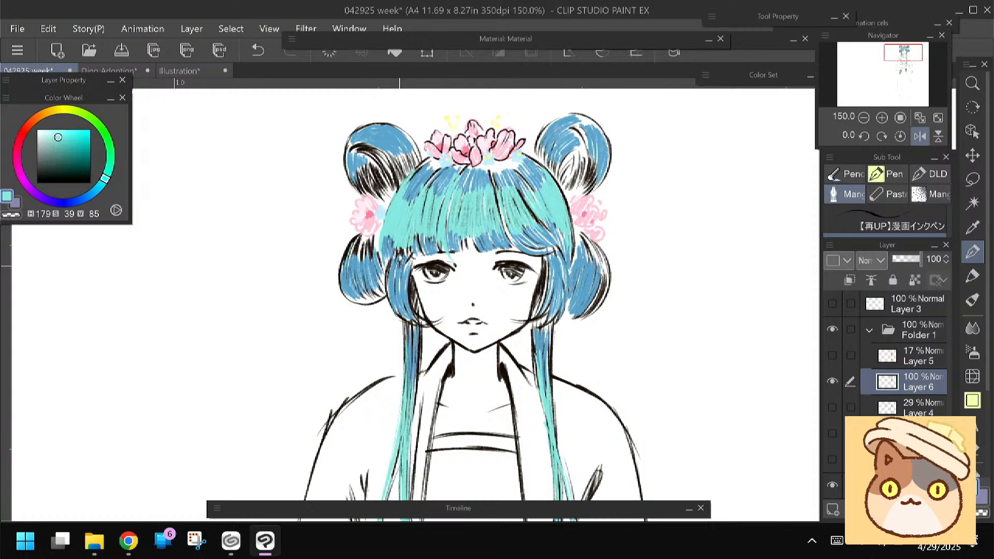
Add turquoise strokes to the upper and lower hair loops on both sides of the head
drag(400, 266, 388, 281)
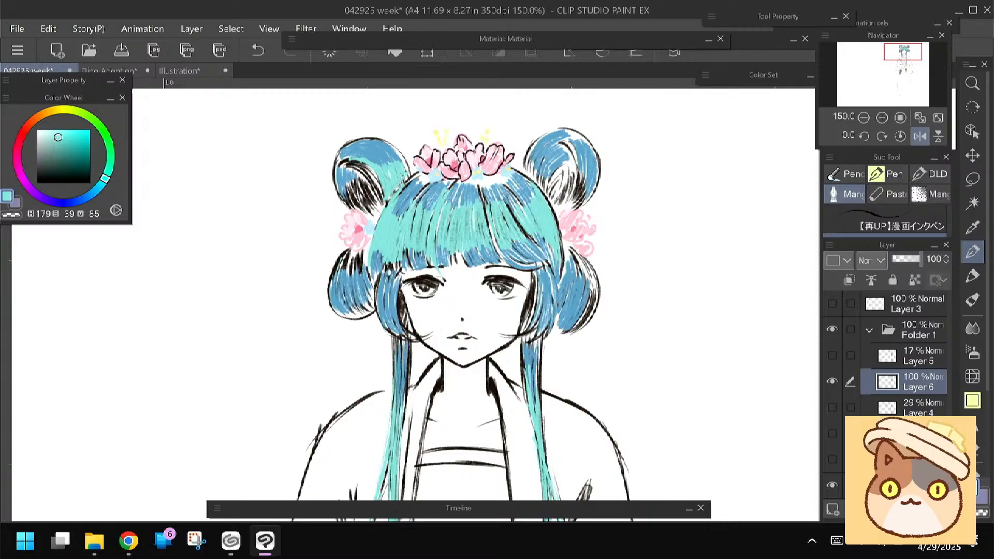
drag(542, 136, 527, 168)
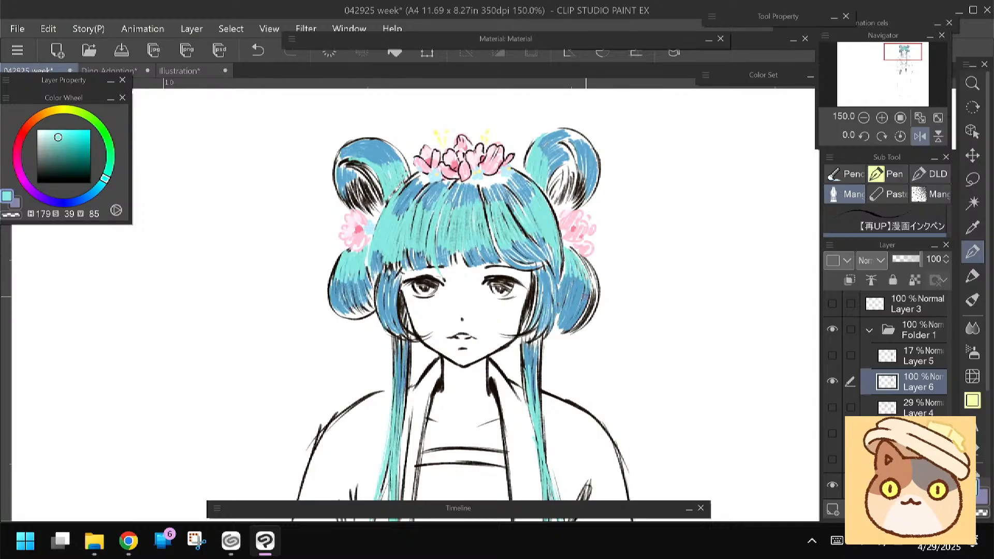
drag(589, 291, 581, 315)
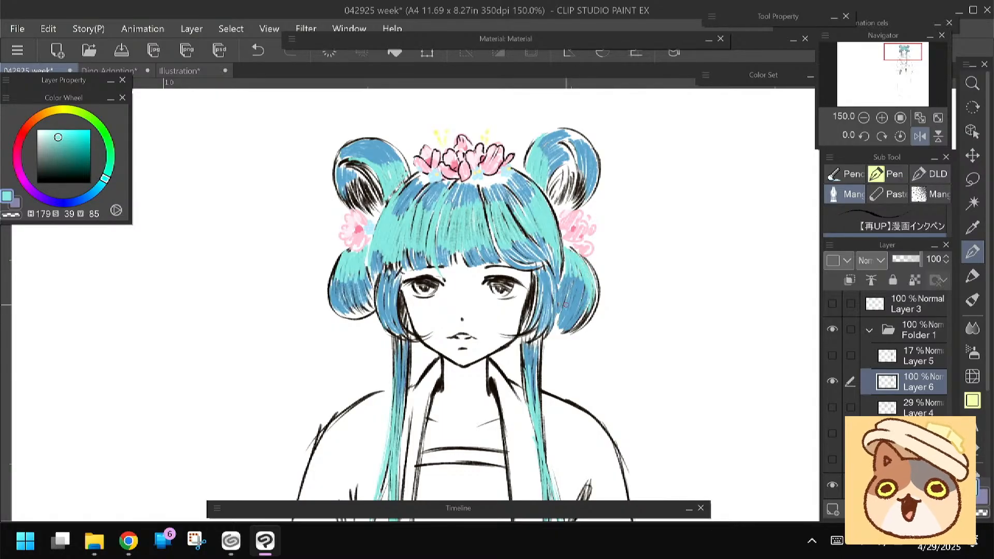
Pick a dark teal (H 190, S 50, V 57) and paint the shadowed inner hair on both sides of the face
drag(563, 357, 569, 297)
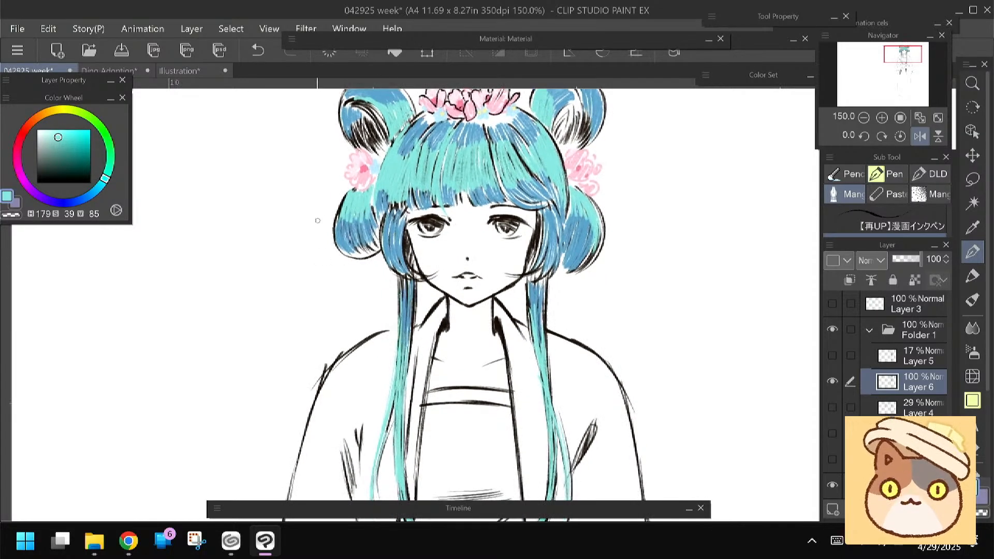
click(65, 153)
click(100, 185)
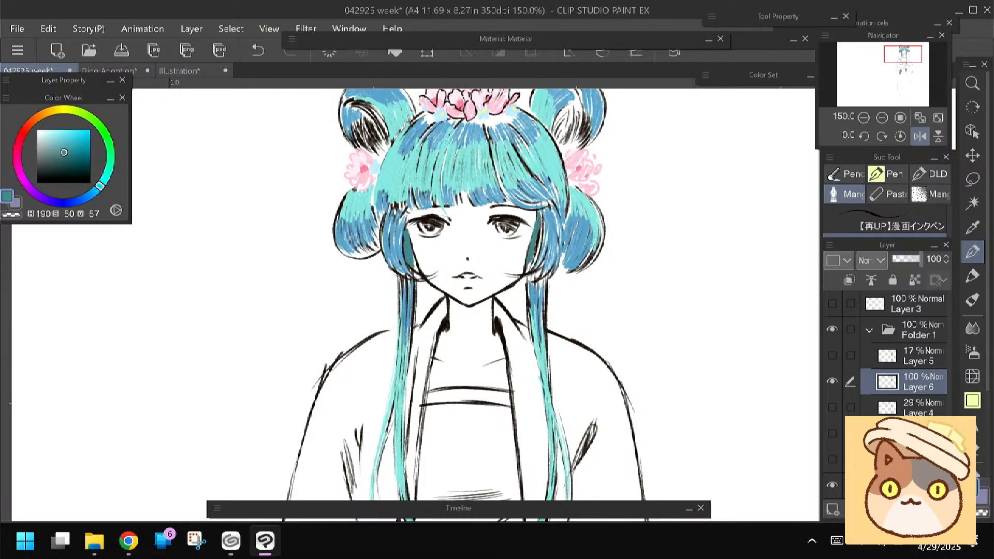
scroll(507, 257, up, 3)
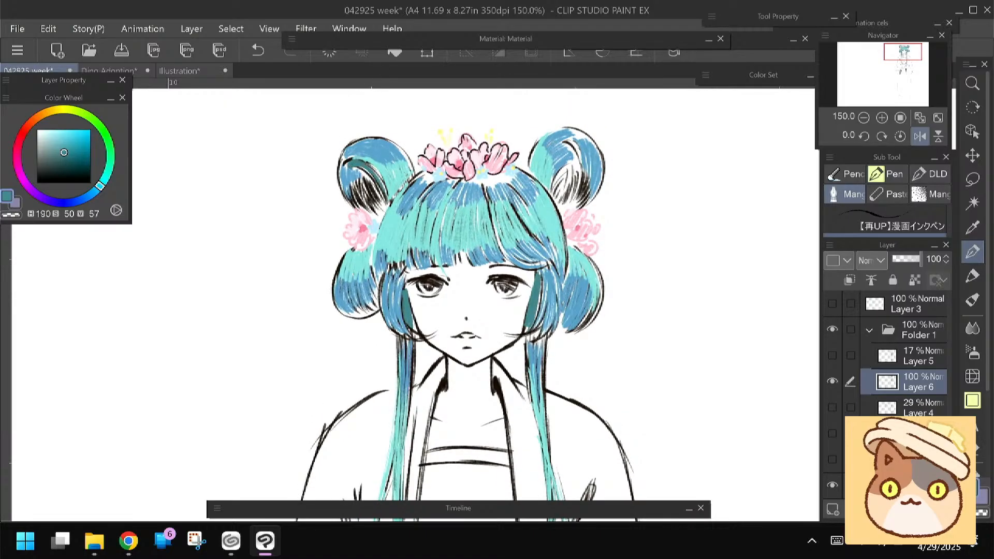
Fill the black-lined hollows of both upper hair loops with the dark teal
mouse_move(572, 162)
mouse_down()
mouse_move(554, 196)
mouse_move(561, 172)
mouse_move(565, 204)
mouse_move(552, 197)
mouse_move(559, 210)
mouse_up()
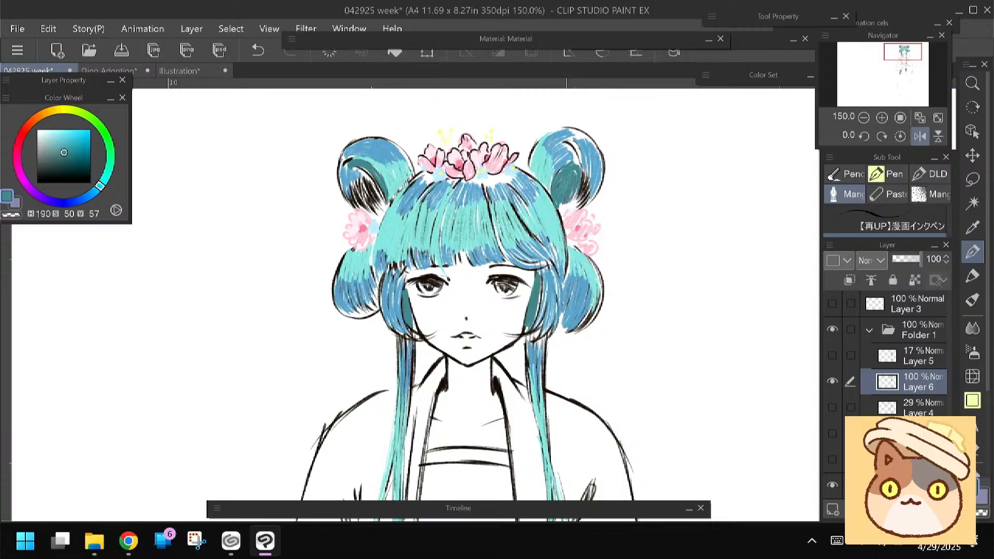
drag(578, 185, 565, 211)
drag(583, 176, 562, 212)
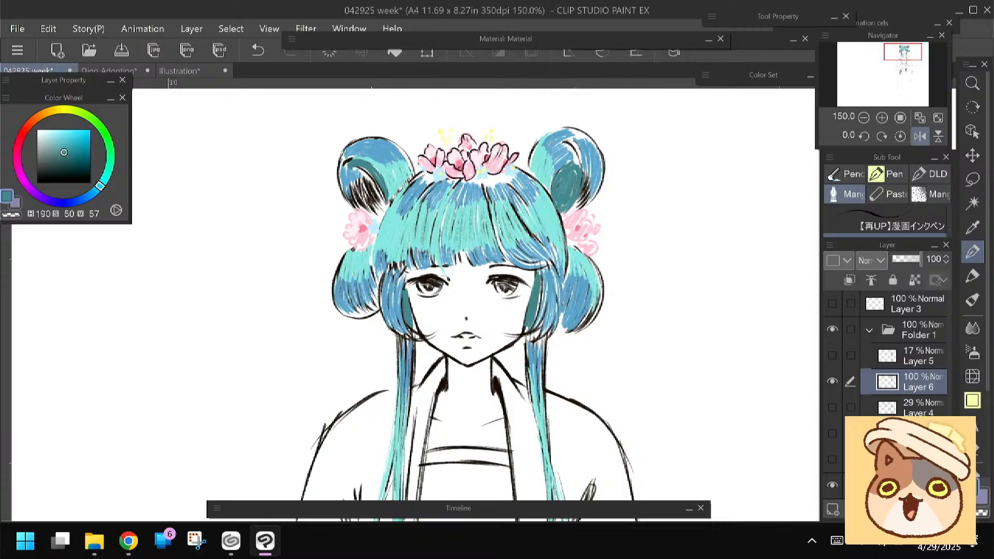
drag(378, 181, 360, 209)
drag(376, 185, 356, 205)
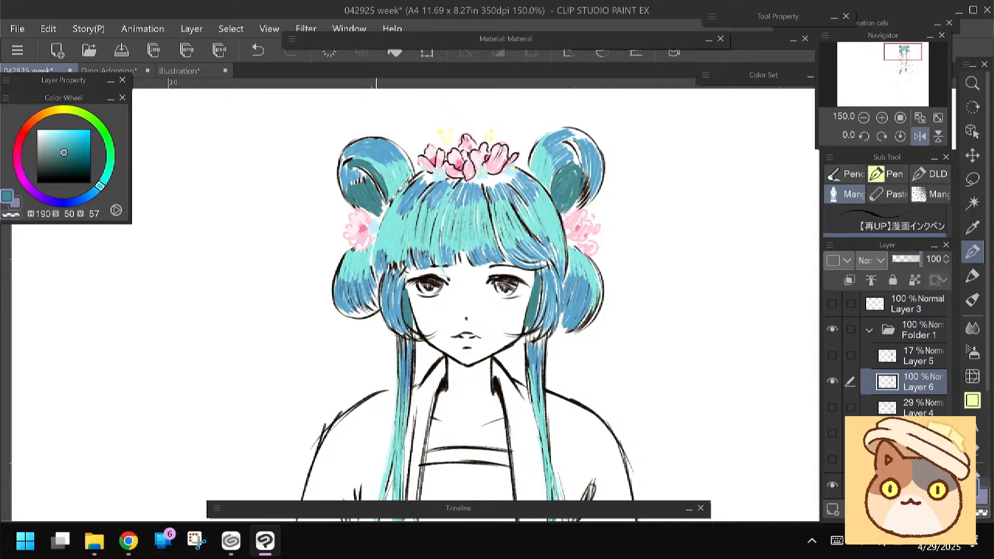
mouse_move(375, 175)
mouse_down()
mouse_move(366, 186)
mouse_move(363, 148)
mouse_up()
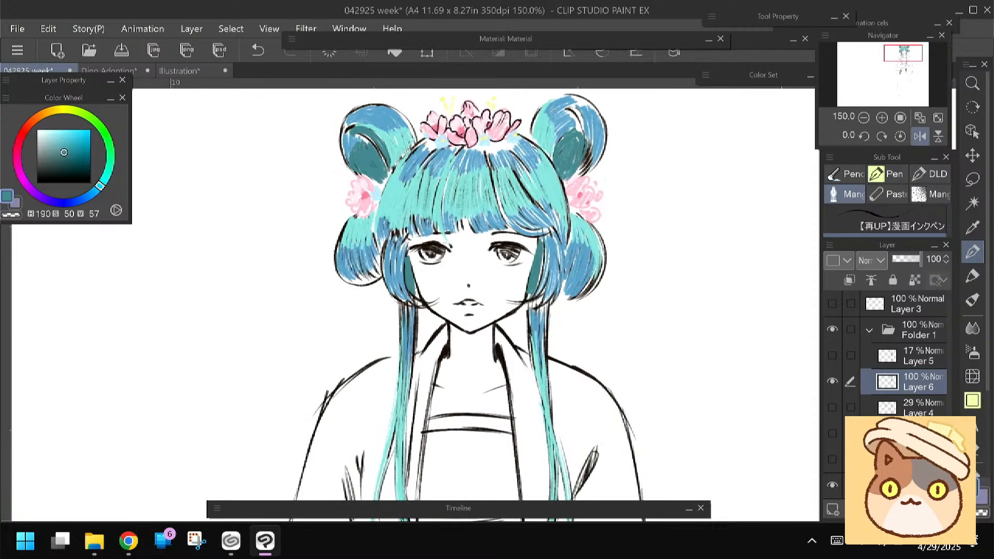
Shade the undersides of both lower hair loops and the inner hair beside the face, switching to dark blue (H 198, S 63, V 46)
alt+click(362, 236)
drag(369, 220, 362, 231)
alt+click(374, 155)
click(70, 157)
click(95, 191)
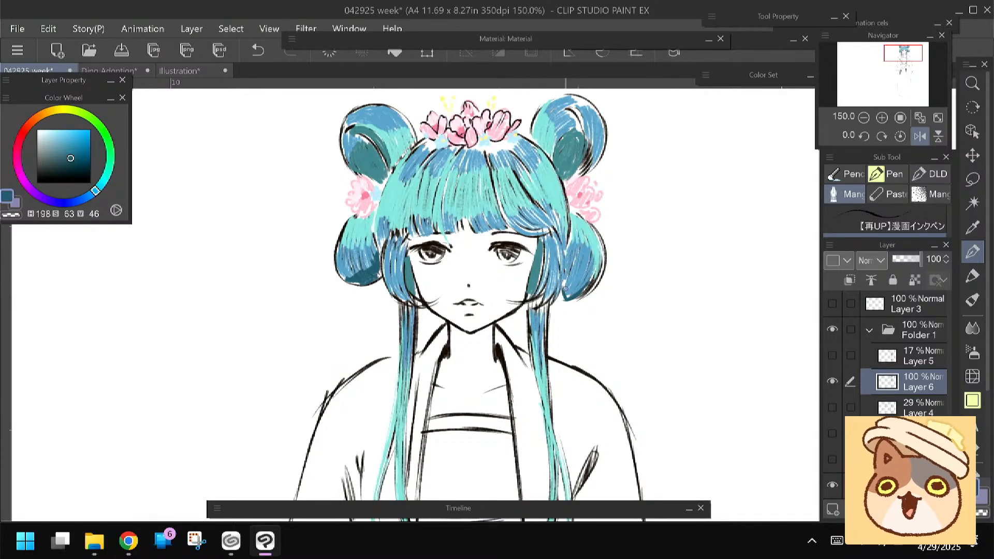
drag(579, 284, 574, 296)
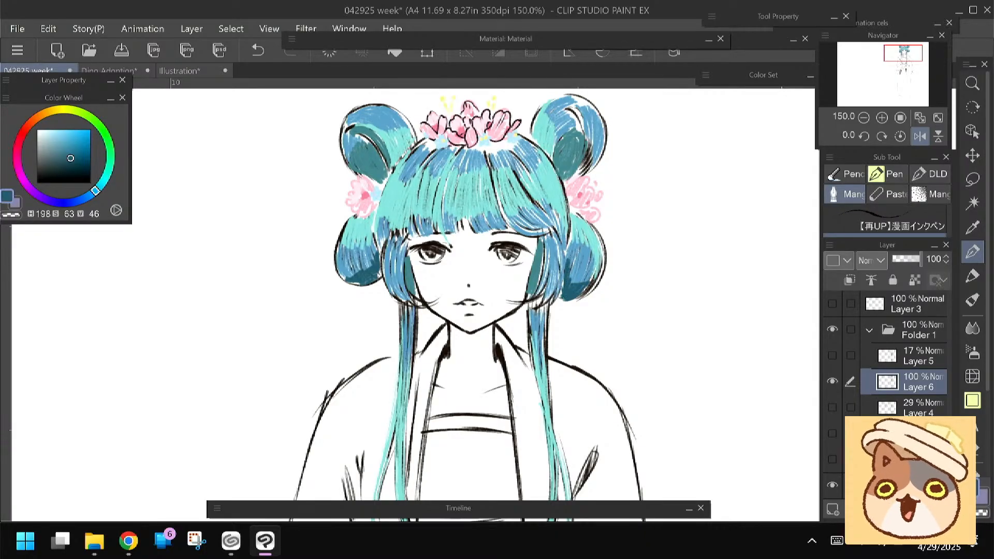
scroll(332, 330, down, 1)
drag(544, 230, 533, 282)
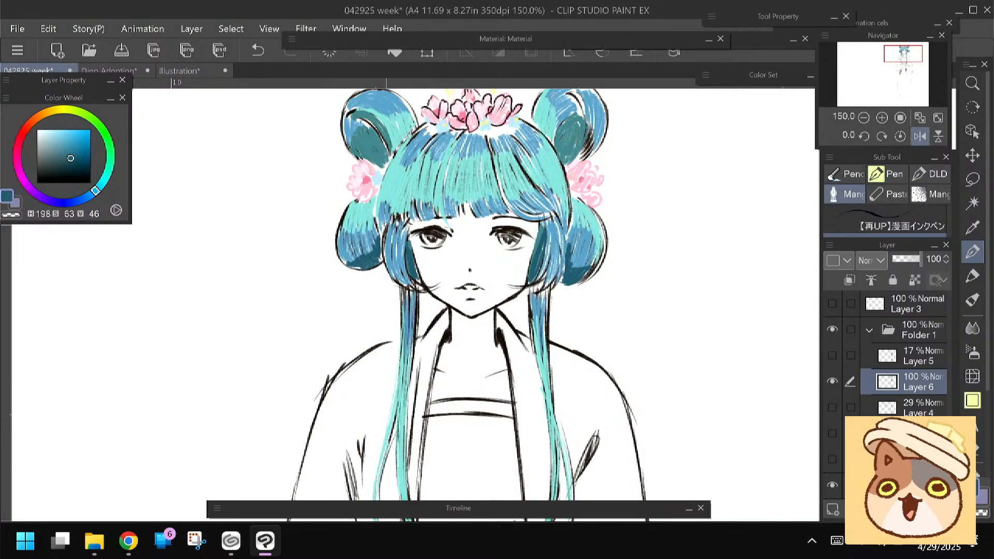
key(e)
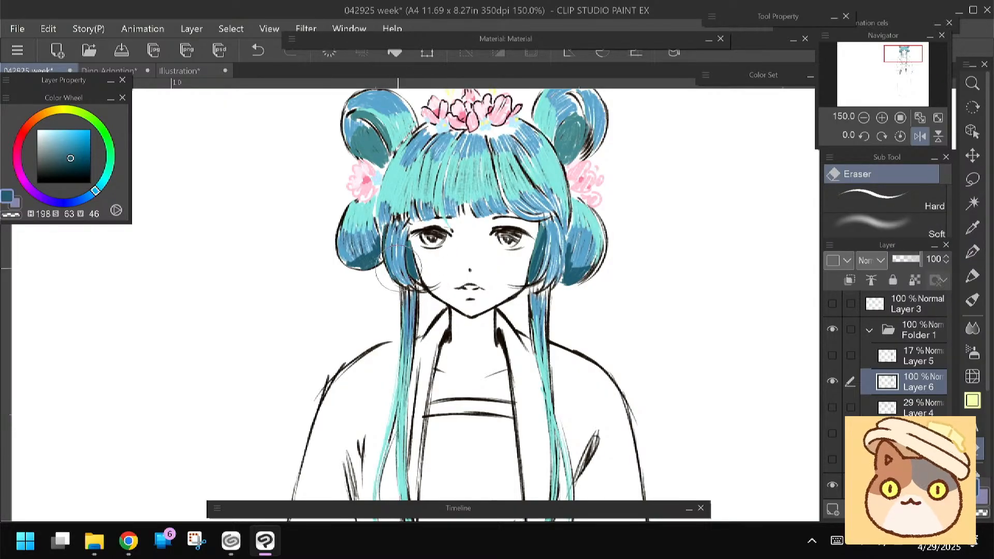
Choose a pale peach (H 23, S 18, V 99) and the Meltea Brush from the oil paint brushes
key(p)
click(35, 118)
click(47, 130)
click(972, 300)
click(849, 194)
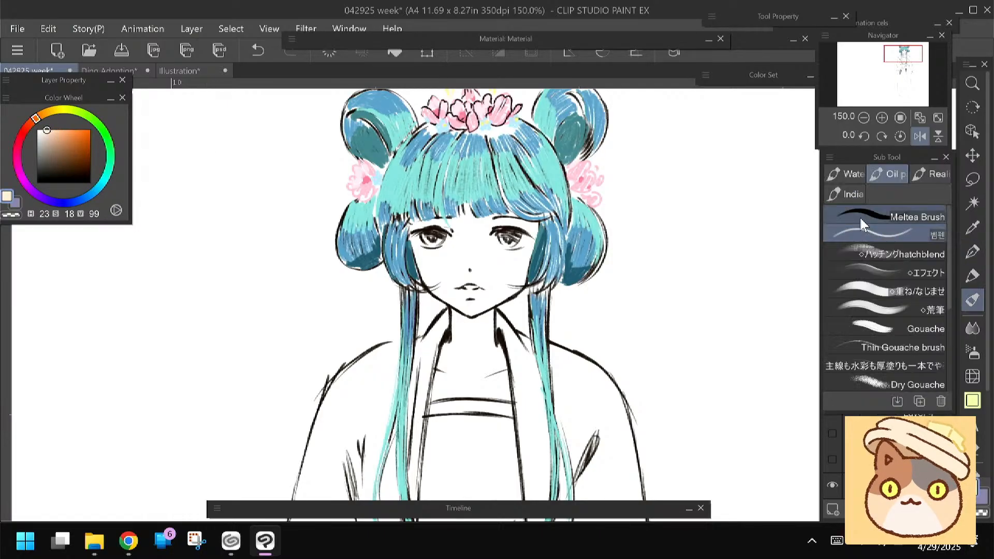
mouse_move(469, 277)
mouse_down()
mouse_move(478, 282)
mouse_move(461, 281)
mouse_up()
key(ctrl+z)
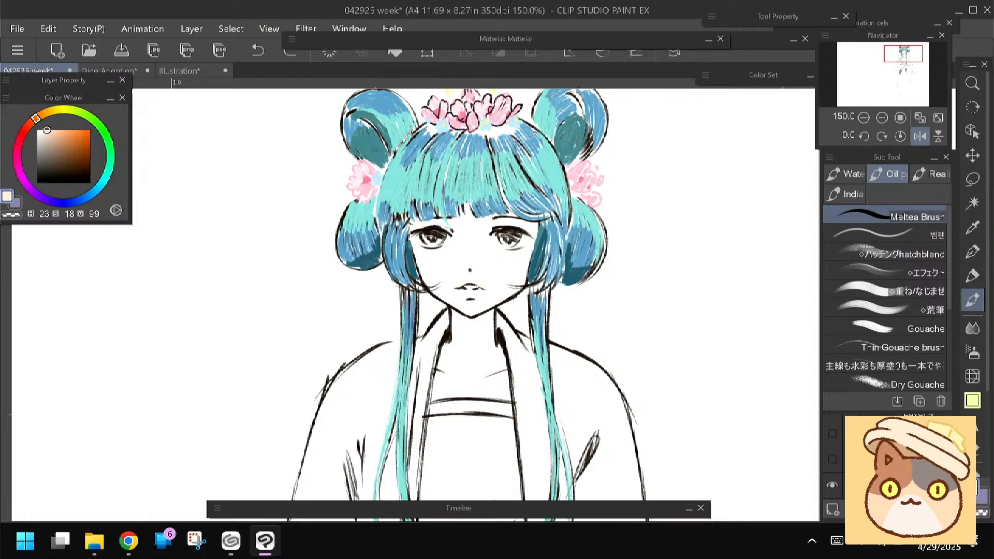
drag(478, 283, 465, 282)
key(ctrl+z)
Paint the character's upper lip in a deeper peach (H 22, S 25, V 99)
click(51, 131)
click(35, 119)
drag(479, 283, 461, 281)
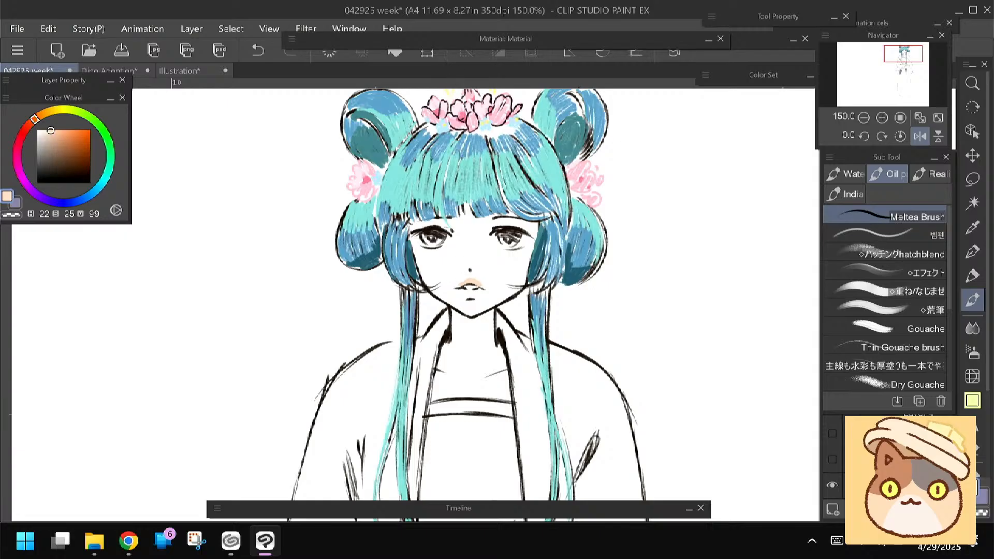
Enlarge the brush and paint the shoulder and upper part of the left sleeve in peach pink (H 15, S 24, V 94)
scroll(322, 306, down, 5)
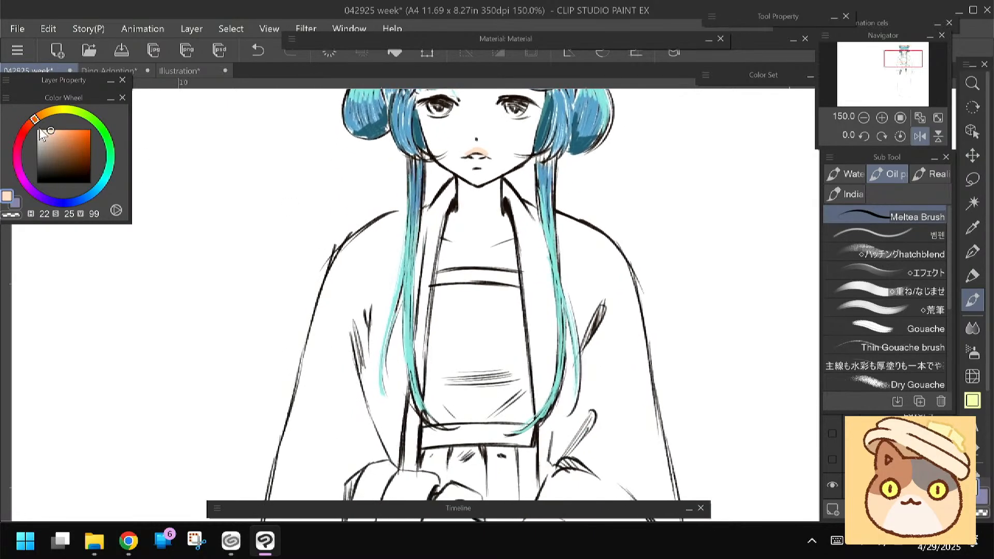
click(43, 131)
click(32, 123)
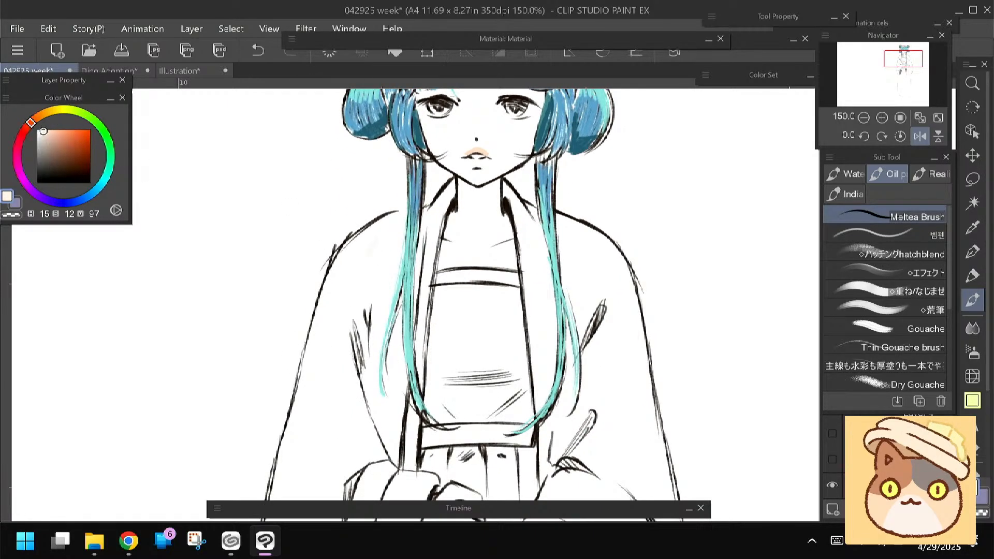
key(bracketright)
key(bracketright)
key(bracketright)
drag(392, 226, 359, 262)
click(49, 133)
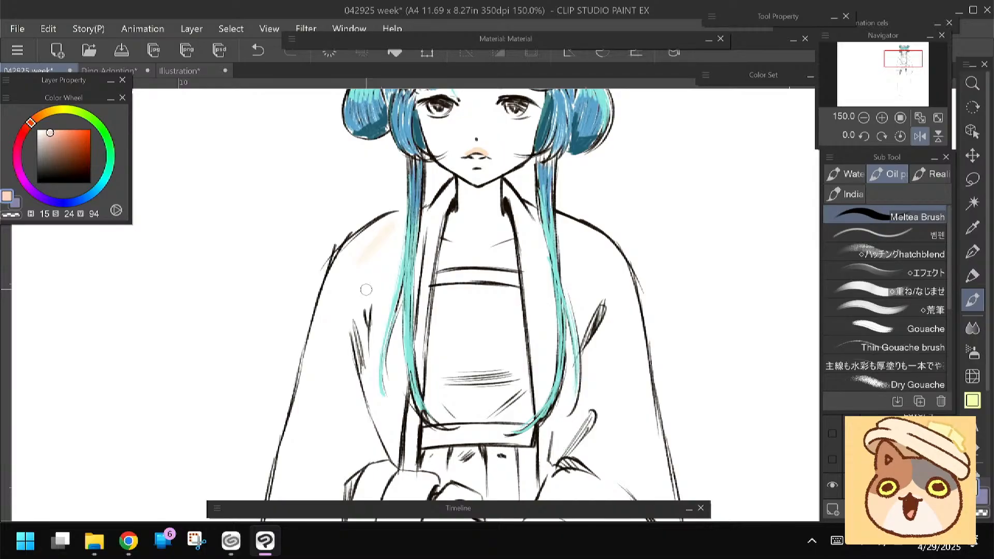
mouse_move(384, 276)
mouse_down()
mouse_move(391, 222)
mouse_move(355, 248)
mouse_move(331, 312)
mouse_up()
mouse_move(396, 224)
mouse_down()
mouse_move(396, 249)
mouse_move(397, 226)
mouse_move(369, 229)
mouse_move(368, 215)
mouse_move(362, 232)
mouse_move(383, 323)
mouse_up()
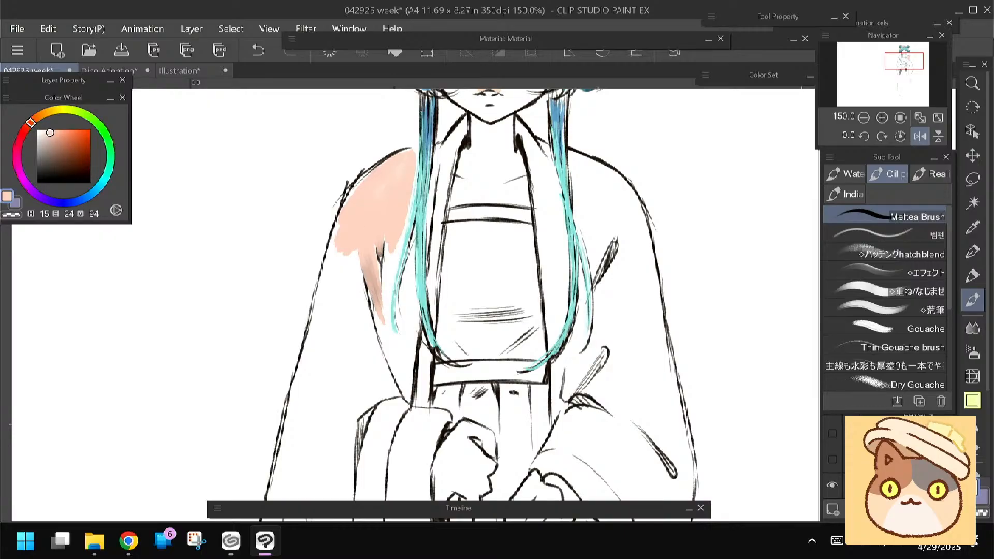
Extend the peach pink along the left sleeve's inner folds and around the hanging hair strand
drag(382, 234, 400, 370)
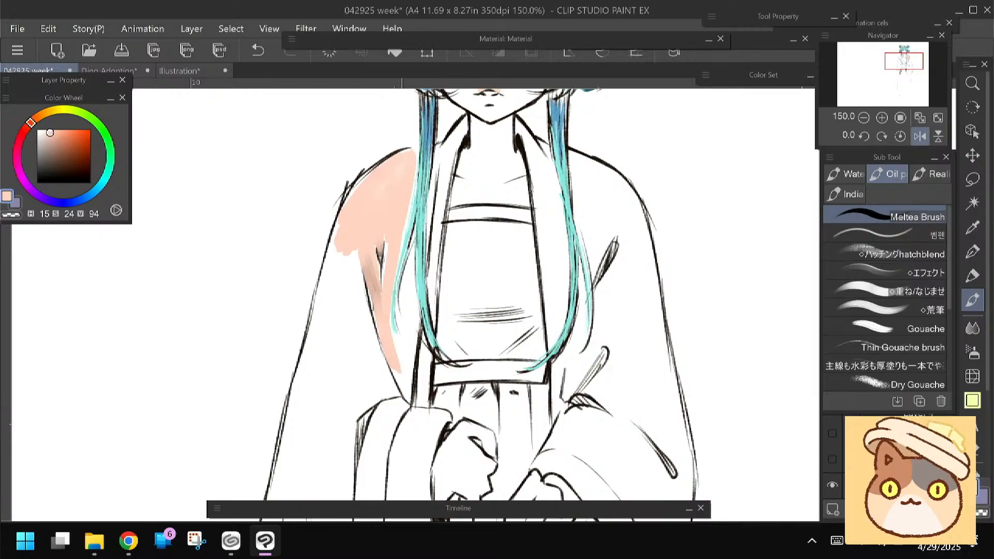
drag(414, 247, 400, 344)
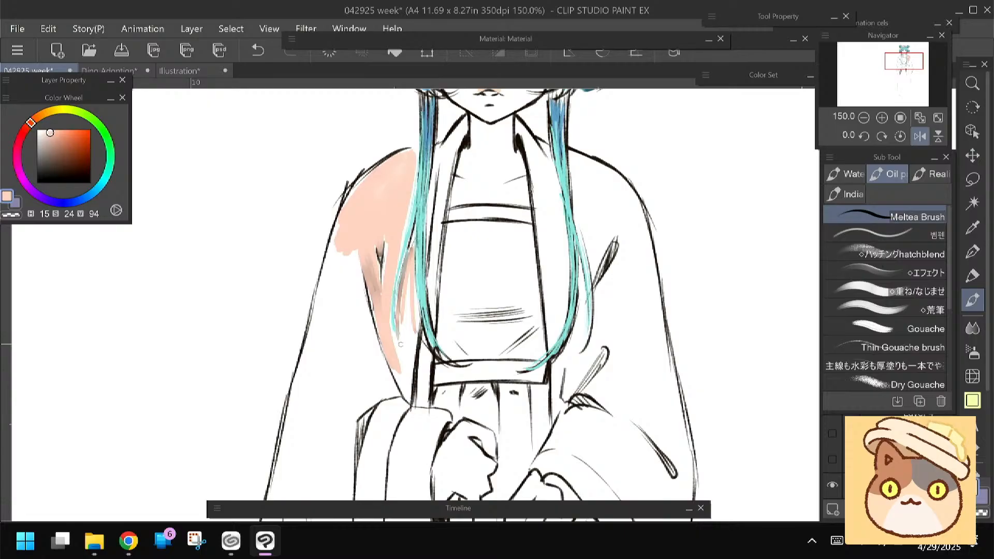
drag(411, 267, 406, 353)
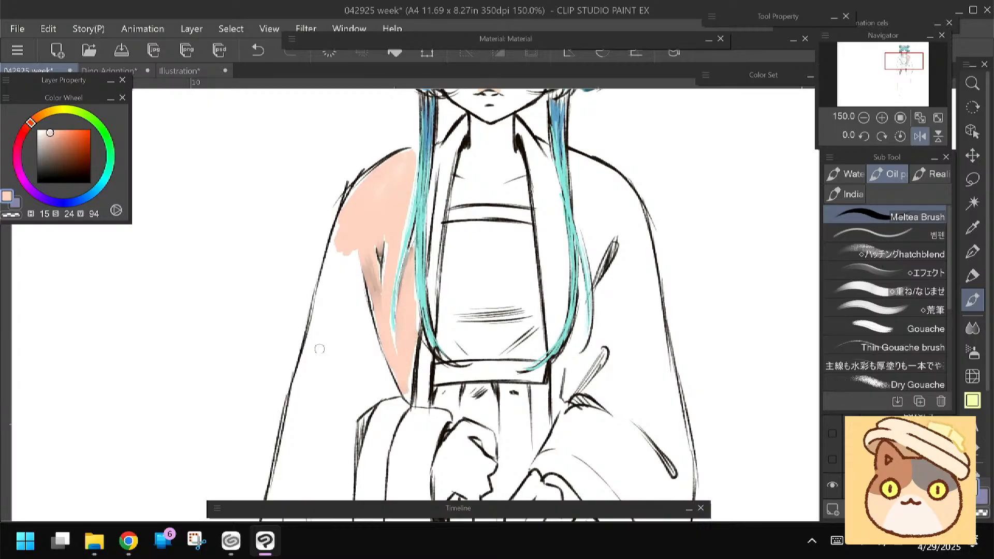
Fill the outer and lower areas of the left sleeve with peach pink and smooth the smudged fold
drag(320, 349, 342, 335)
drag(376, 201, 359, 286)
drag(357, 217, 349, 284)
drag(372, 189, 352, 307)
mouse_move(361, 309)
mouse_down()
mouse_move(371, 246)
mouse_move(391, 344)
mouse_move(388, 326)
mouse_move(377, 344)
mouse_move(356, 331)
mouse_move(333, 381)
mouse_move(331, 370)
mouse_up()
mouse_move(327, 415)
mouse_down()
mouse_move(336, 286)
mouse_move(318, 336)
mouse_move(378, 383)
mouse_move(370, 337)
mouse_up()
scroll(365, 250, up, 5)
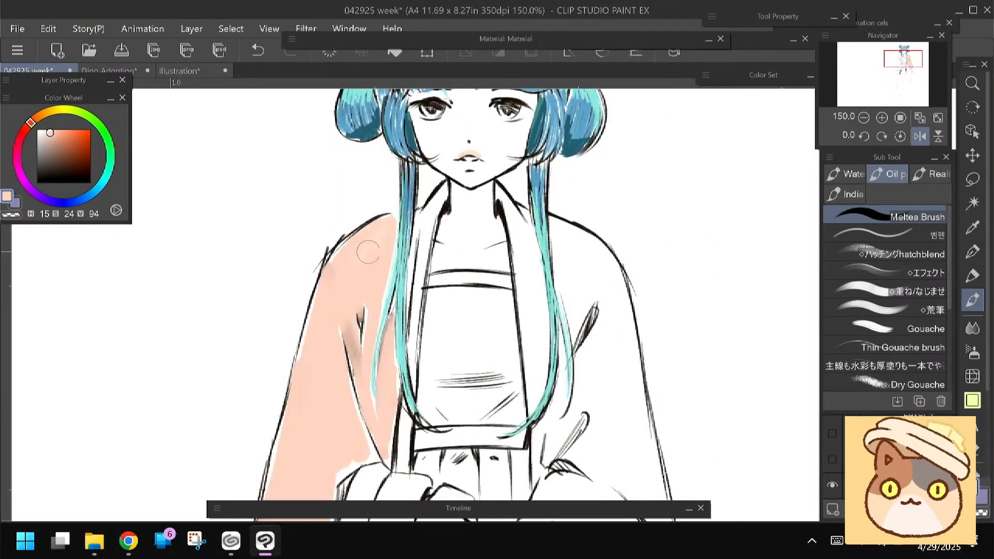
drag(349, 334, 353, 365)
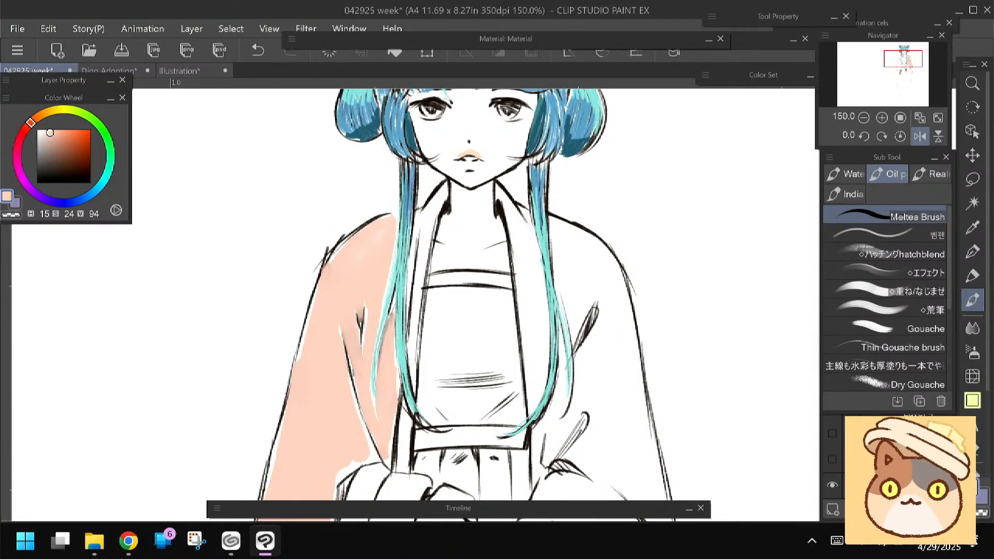
Paint the robe strips beside both long hair strands and the right shoulder and sleeve in peach pink
drag(420, 216, 408, 303)
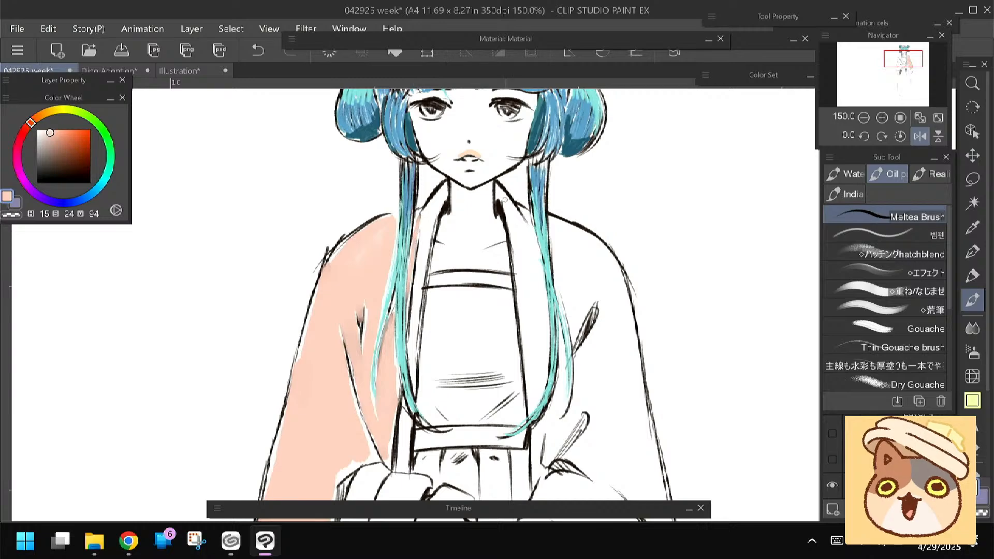
drag(522, 212, 543, 388)
drag(559, 248, 576, 334)
mouse_move(565, 249)
mouse_down()
mouse_move(590, 271)
mouse_move(580, 308)
mouse_move(597, 292)
mouse_move(602, 299)
mouse_move(579, 237)
mouse_move(615, 288)
mouse_up()
drag(440, 268, 437, 232)
mouse_move(614, 259)
mouse_down()
mouse_move(624, 341)
mouse_move(614, 322)
mouse_up()
mouse_move(605, 281)
mouse_down()
mouse_move(582, 330)
mouse_move(594, 351)
mouse_move(617, 356)
mouse_up()
drag(544, 327, 557, 266)
mouse_move(588, 312)
mouse_down()
mouse_move(553, 363)
mouse_move(570, 290)
mouse_move(553, 364)
mouse_move(494, 287)
mouse_up()
mouse_move(581, 257)
mouse_down()
mouse_move(568, 316)
mouse_move(596, 240)
mouse_move(612, 316)
mouse_move(608, 270)
mouse_move(619, 305)
mouse_move(622, 360)
mouse_up()
mouse_move(487, 380)
mouse_down()
mouse_move(496, 289)
mouse_move(538, 259)
mouse_move(606, 331)
mouse_move(608, 293)
mouse_move(631, 382)
mouse_move(621, 373)
mouse_move(636, 337)
mouse_move(640, 374)
mouse_up()
Fill the wide lower portions of the robe's sleeves with peach pink, leaving the cuff bands white
drag(297, 364, 401, 343)
mouse_move(362, 299)
mouse_down()
mouse_move(378, 382)
mouse_move(388, 402)
mouse_move(404, 399)
mouse_move(423, 458)
mouse_move(373, 435)
mouse_up()
mouse_move(354, 335)
mouse_down()
mouse_move(341, 300)
mouse_move(381, 347)
mouse_up()
drag(454, 227, 436, 458)
drag(358, 236, 348, 385)
drag(333, 274, 314, 219)
drag(332, 362, 336, 207)
mouse_move(335, 455)
mouse_down()
mouse_move(333, 221)
mouse_move(331, 455)
mouse_up()
drag(331, 171, 326, 348)
drag(331, 197, 345, 441)
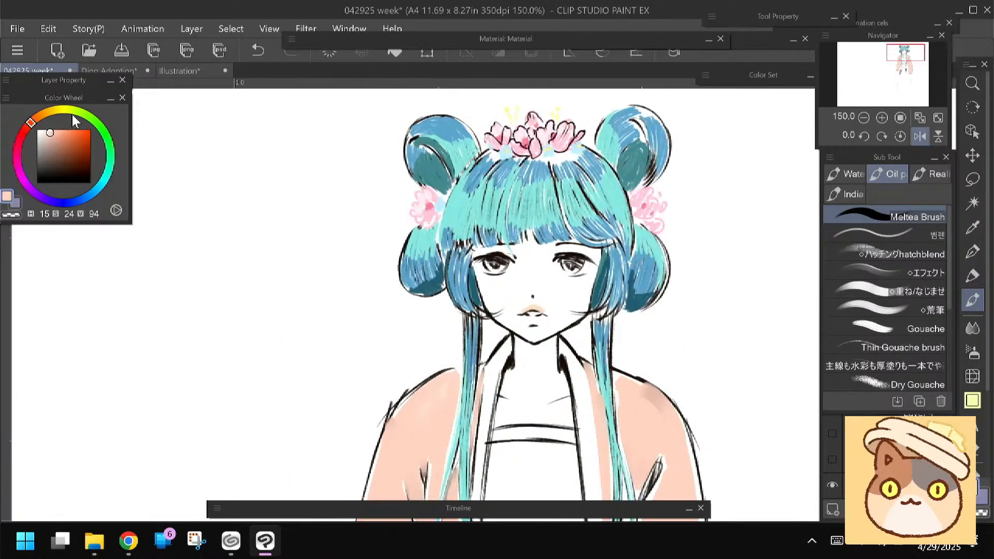
Paint the waistband and the top of the skirt above the hands in light green (H 102, S 18, V 84)
click(95, 121)
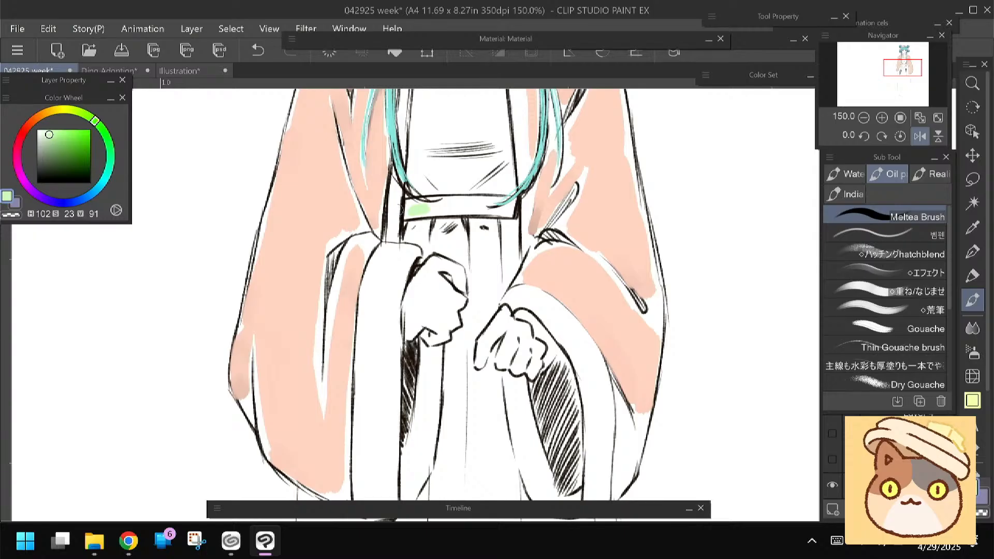
click(47, 138)
mouse_move(437, 209)
mouse_down()
mouse_move(474, 201)
mouse_move(425, 219)
mouse_move(419, 232)
mouse_move(476, 241)
mouse_move(477, 264)
mouse_move(512, 226)
mouse_up()
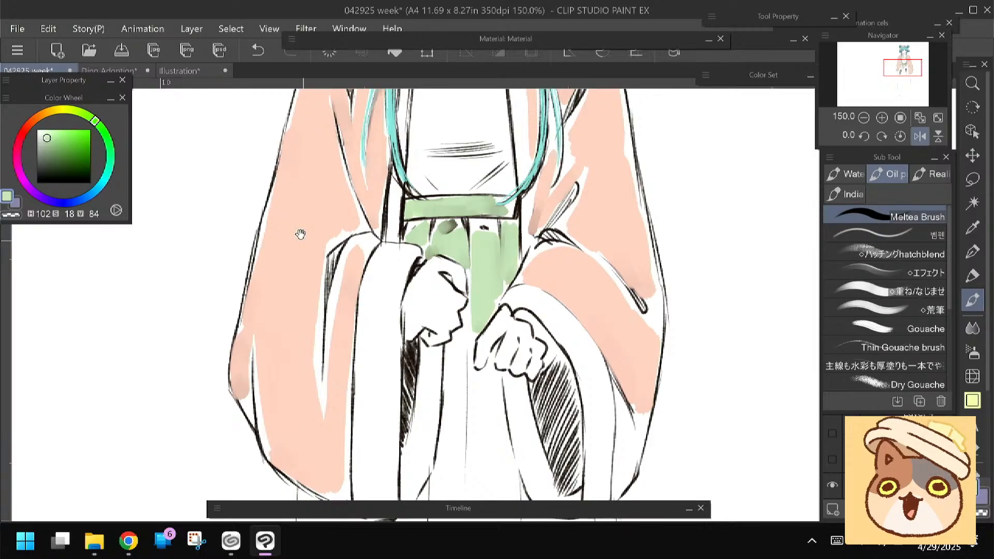
Continue the light green down the skirt between the two hands and sleeve openings
drag(300, 234, 314, 125)
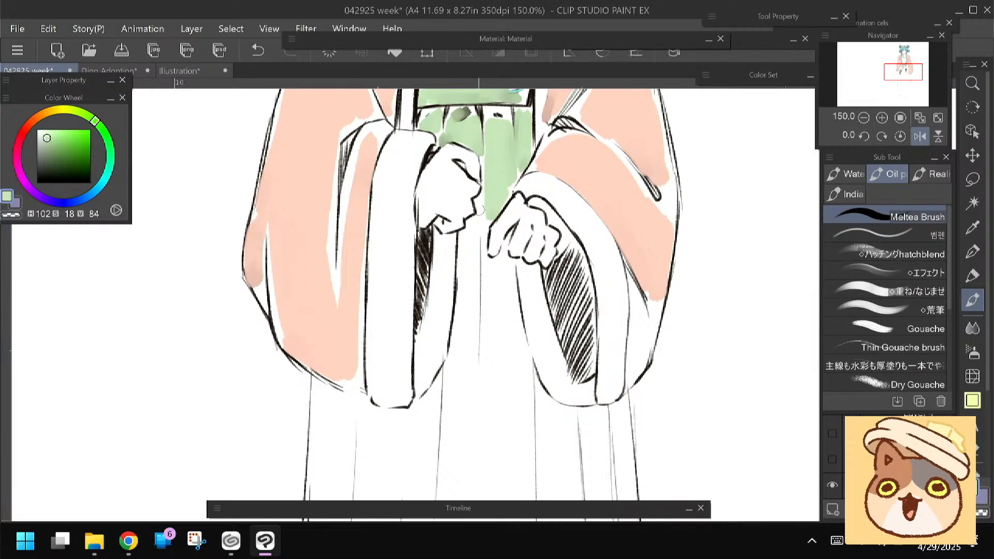
mouse_move(481, 210)
mouse_down()
mouse_move(465, 265)
mouse_move(465, 334)
mouse_up()
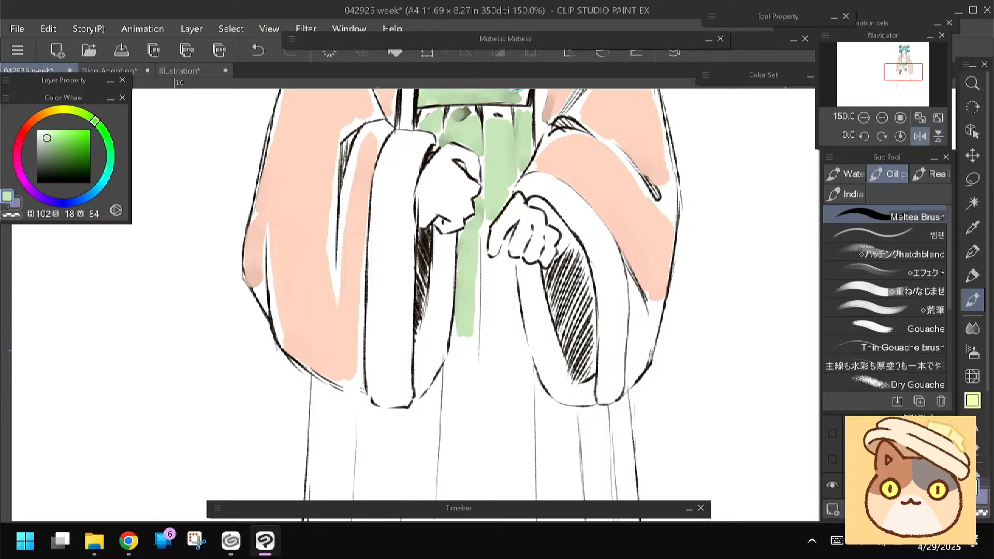
mouse_move(486, 221)
mouse_down()
mouse_move(496, 322)
mouse_move(514, 322)
mouse_move(512, 374)
mouse_move(495, 371)
mouse_up()
drag(486, 280, 487, 381)
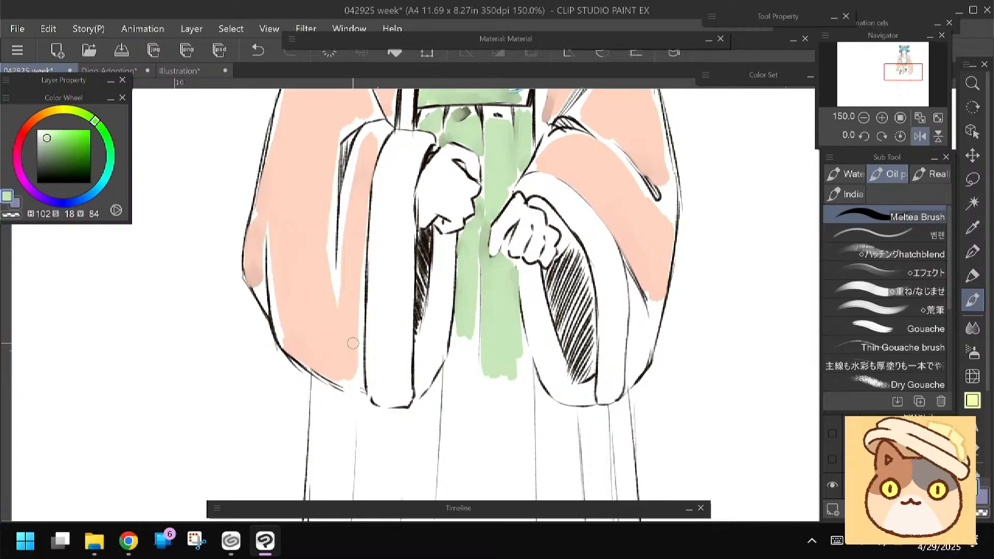
Fill the skirt's central panel with light green from the hands down past the sleeve bottoms
drag(363, 340, 362, 269)
mouse_move(472, 228)
mouse_down()
mouse_move(460, 316)
mouse_move(460, 258)
mouse_move(460, 362)
mouse_move(469, 336)
mouse_move(456, 313)
mouse_move(457, 420)
mouse_up()
drag(398, 284, 388, 233)
mouse_move(480, 242)
mouse_down()
mouse_move(495, 357)
mouse_move(497, 206)
mouse_move(513, 394)
mouse_move(495, 419)
mouse_up()
drag(435, 340, 435, 262)
mouse_move(478, 290)
mouse_down()
mouse_move(476, 398)
mouse_move(502, 362)
mouse_move(510, 437)
mouse_up()
drag(449, 274, 436, 386)
drag(434, 306, 439, 215)
drag(440, 269, 444, 370)
mouse_move(442, 303)
mouse_down()
mouse_move(435, 421)
mouse_move(466, 317)
mouse_move(461, 428)
mouse_up()
mouse_move(492, 323)
mouse_down()
mouse_move(489, 455)
mouse_move(502, 458)
mouse_up()
drag(513, 339, 513, 471)
drag(473, 294, 466, 465)
mouse_move(359, 136)
mouse_down()
mouse_move(379, 356)
mouse_move(356, 232)
mouse_up()
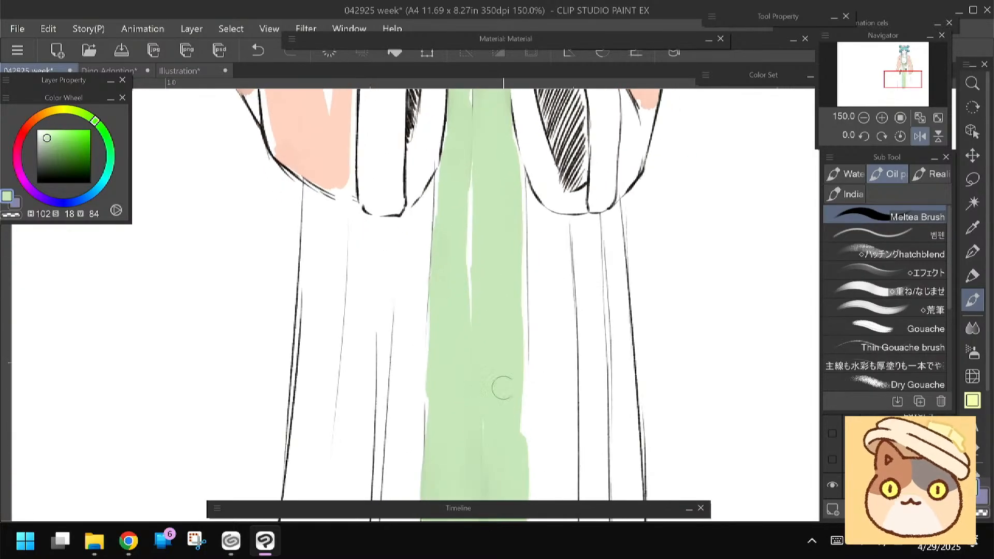
Paint the left side of the skirt light green from under the sleeve down to the hem
scroll(468, 412, down, 5)
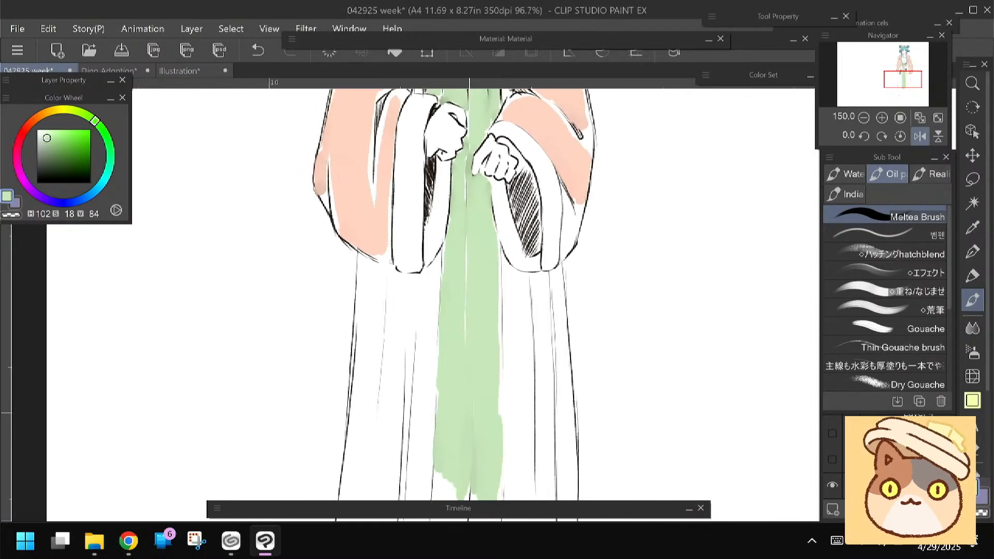
drag(469, 413, 509, 369)
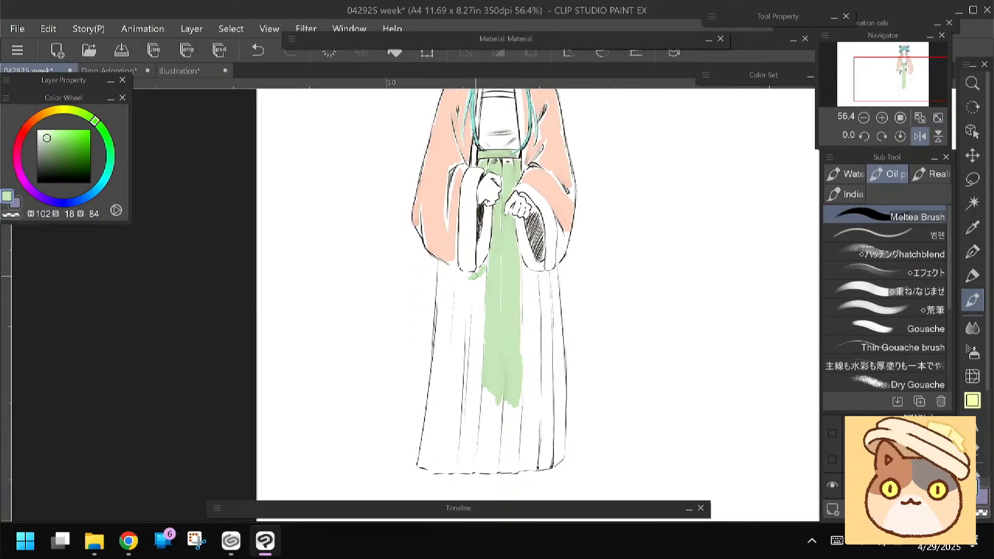
mouse_move(459, 285)
mouse_down()
mouse_move(466, 310)
mouse_move(474, 293)
mouse_move(482, 301)
mouse_move(477, 339)
mouse_up()
drag(482, 294, 472, 383)
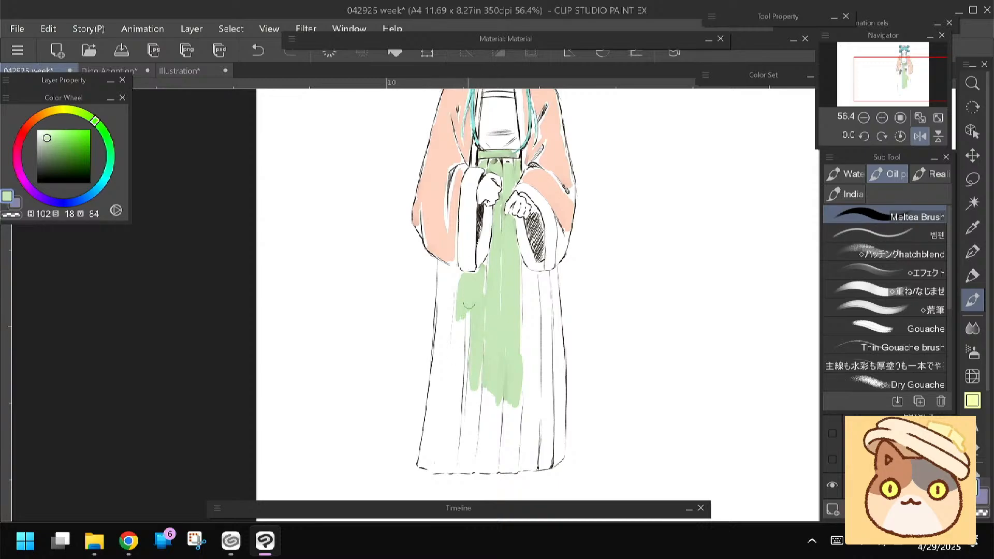
drag(461, 288, 453, 399)
drag(458, 375, 451, 456)
drag(452, 394, 449, 467)
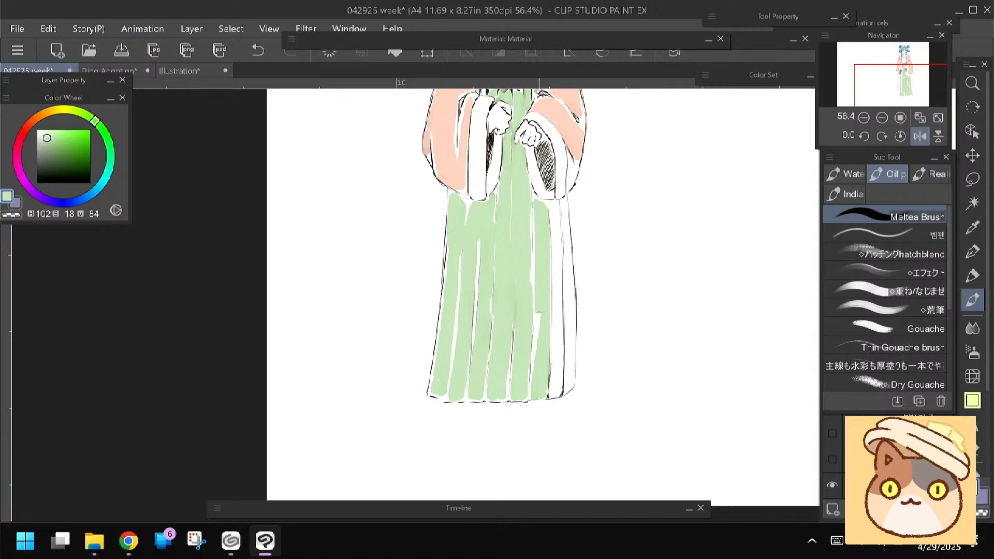
Cover the remaining right and lower areas of the skirt with light green strokes
drag(536, 213, 535, 364)
mouse_move(549, 205)
mouse_down()
mouse_move(554, 390)
mouse_move(562, 203)
mouse_move(566, 381)
mouse_move(561, 205)
mouse_move(571, 382)
mouse_up()
drag(381, 278, 394, 331)
mouse_move(486, 264)
mouse_down()
mouse_move(475, 253)
mouse_move(465, 279)
mouse_move(454, 365)
mouse_up()
drag(391, 209, 390, 342)
Try several pale yellow tones around hue 45 on the upper part of the left sleeve's cuff band
click(54, 110)
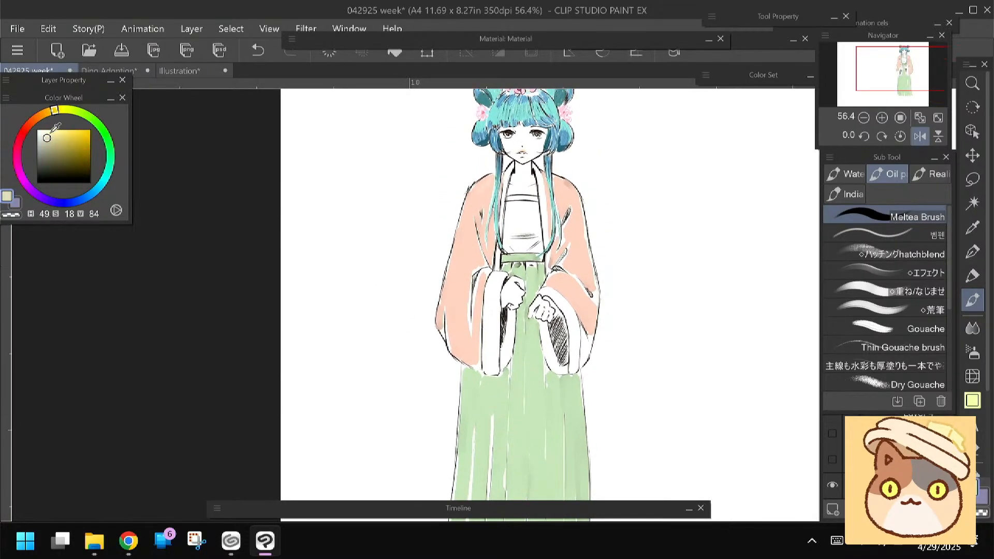
drag(50, 133, 56, 131)
click(51, 111)
drag(496, 281, 489, 305)
click(54, 132)
drag(54, 132, 41, 135)
mouse_move(500, 286)
mouse_down()
mouse_move(489, 318)
mouse_move(492, 291)
mouse_up()
click(41, 129)
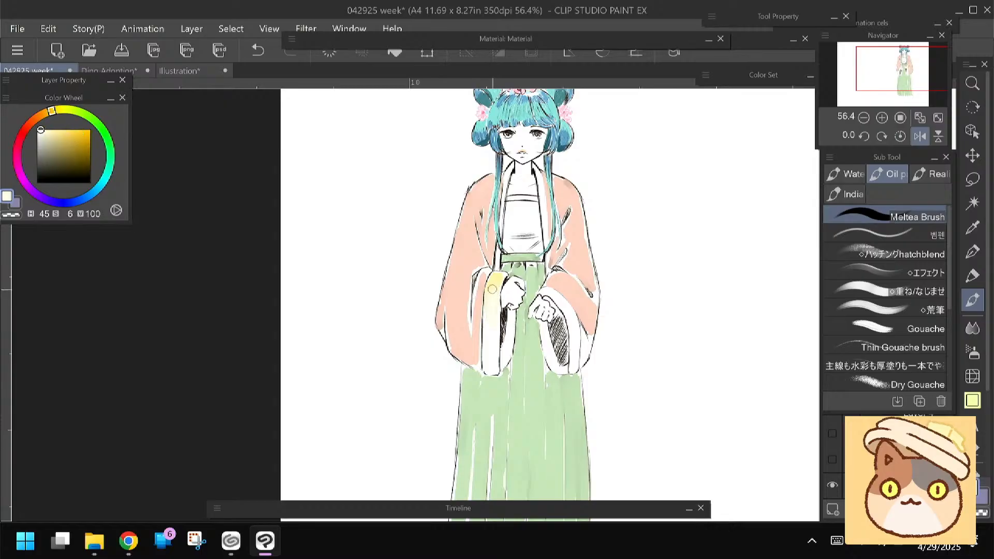
Fill the front and inner cuff bands of both sleeves with pale yellow around hue 45
alt+click(495, 282)
mouse_move(490, 289)
mouse_down()
mouse_move(487, 362)
mouse_move(512, 312)
mouse_move(504, 356)
mouse_up()
mouse_move(542, 329)
mouse_down()
mouse_move(559, 368)
mouse_move(552, 357)
mouse_up()
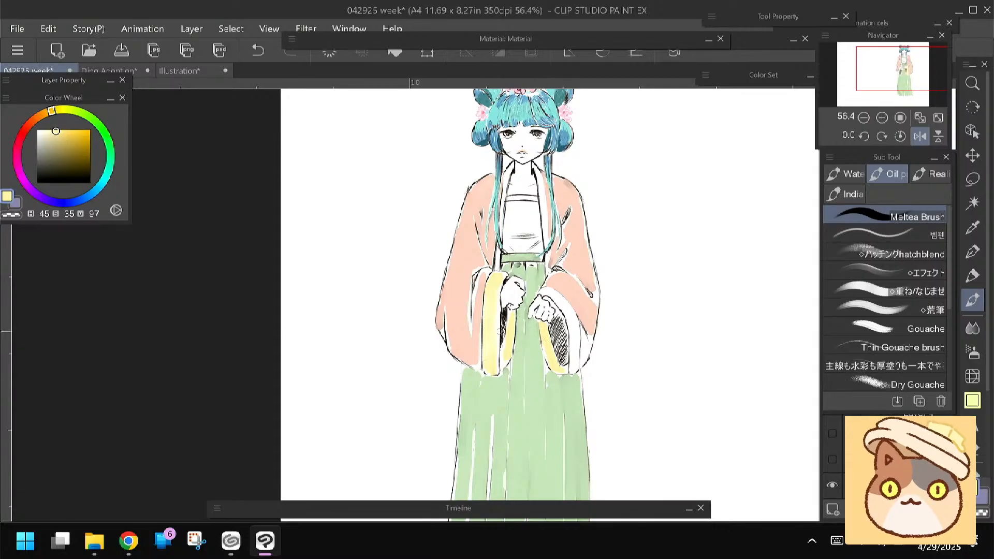
click(54, 131)
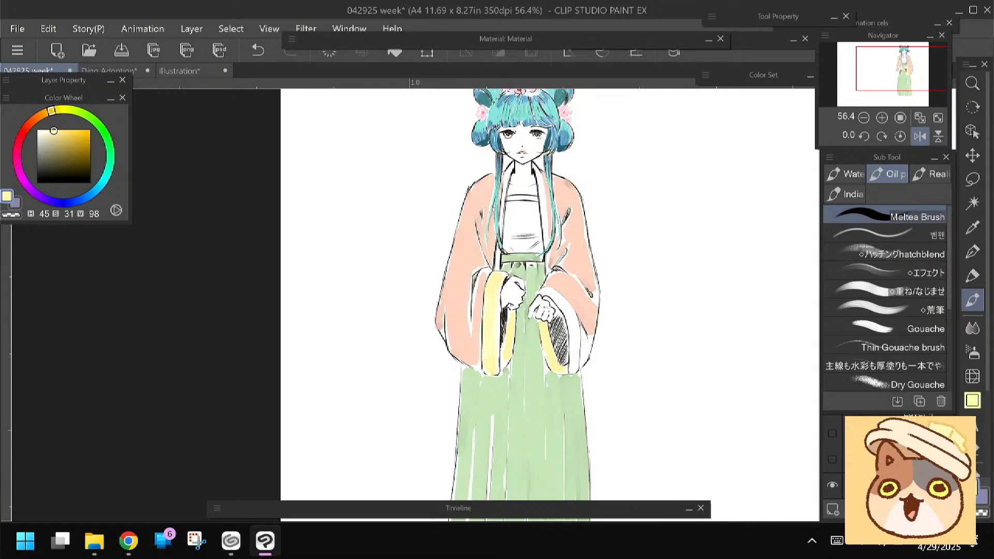
drag(541, 291, 558, 298)
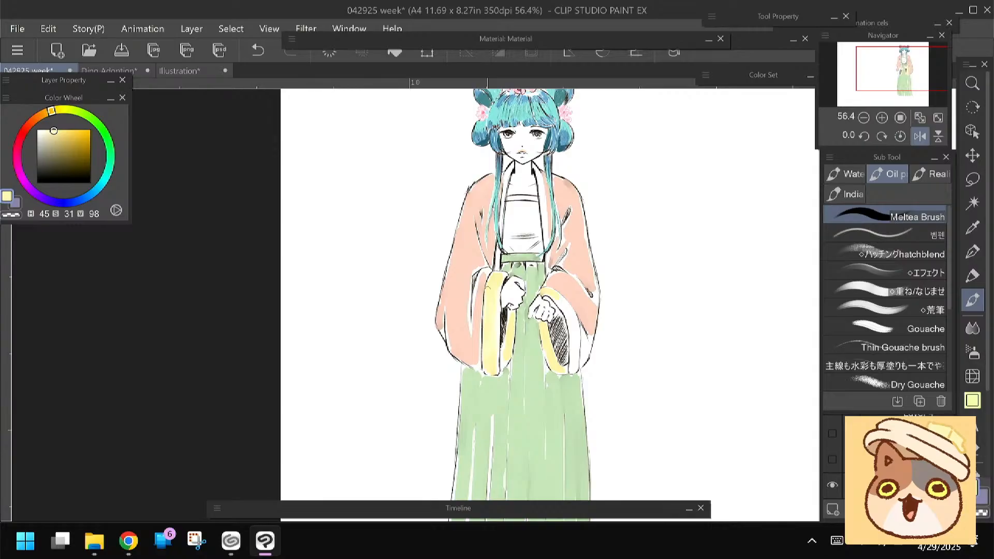
alt+click(491, 345)
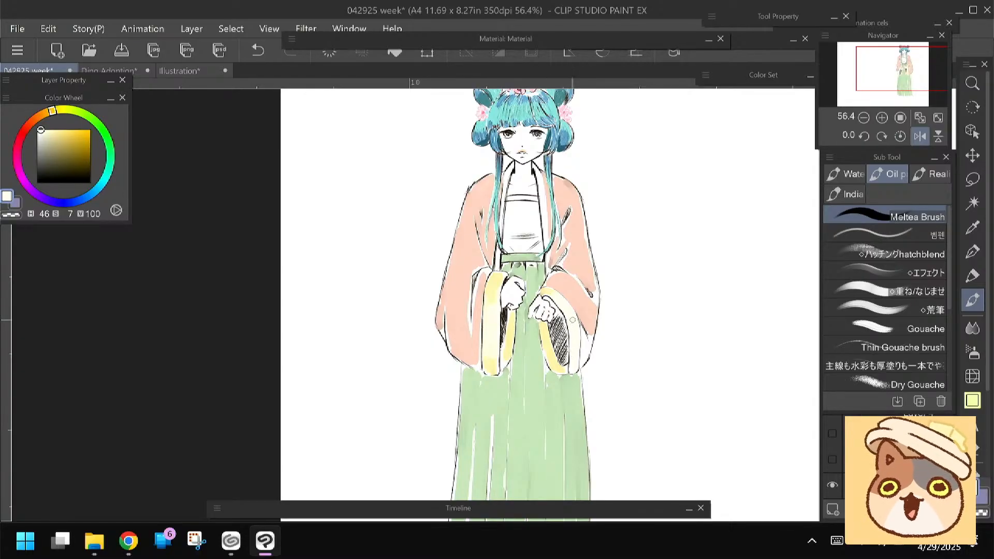
alt+click(547, 348)
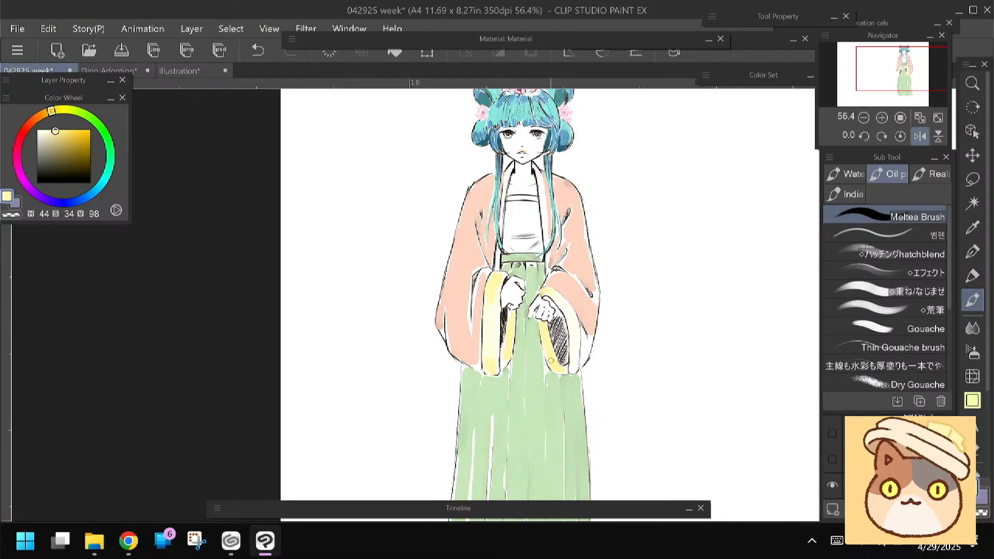
Shade the yellow cuff bands with a warmer yellow at hue 41, saturation 43, value 99
click(60, 130)
click(48, 112)
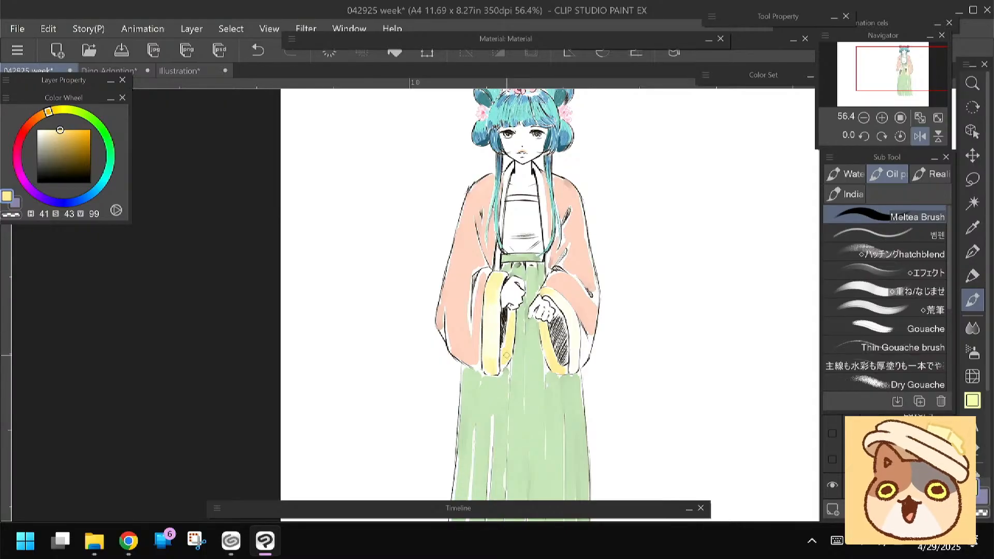
drag(489, 388, 498, 322)
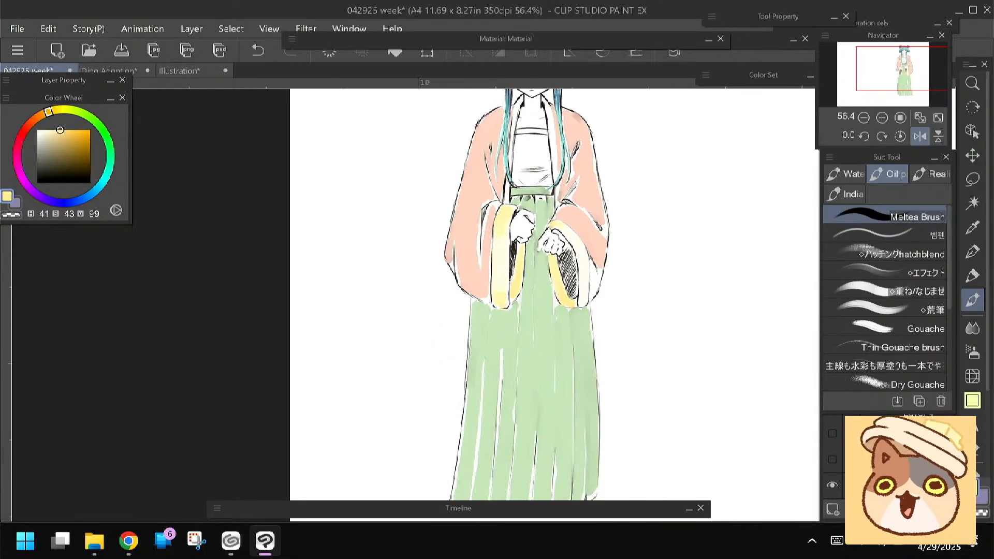
Shade the skirt below the waistband and around the hands with darker green at hue 126, saturation 31, value 70
alt+click(498, 322)
click(53, 143)
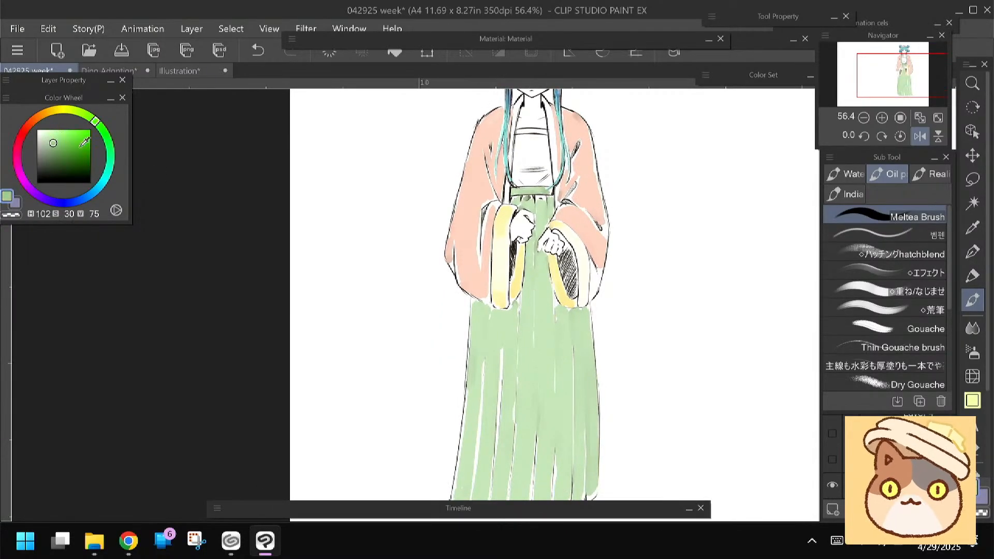
click(107, 137)
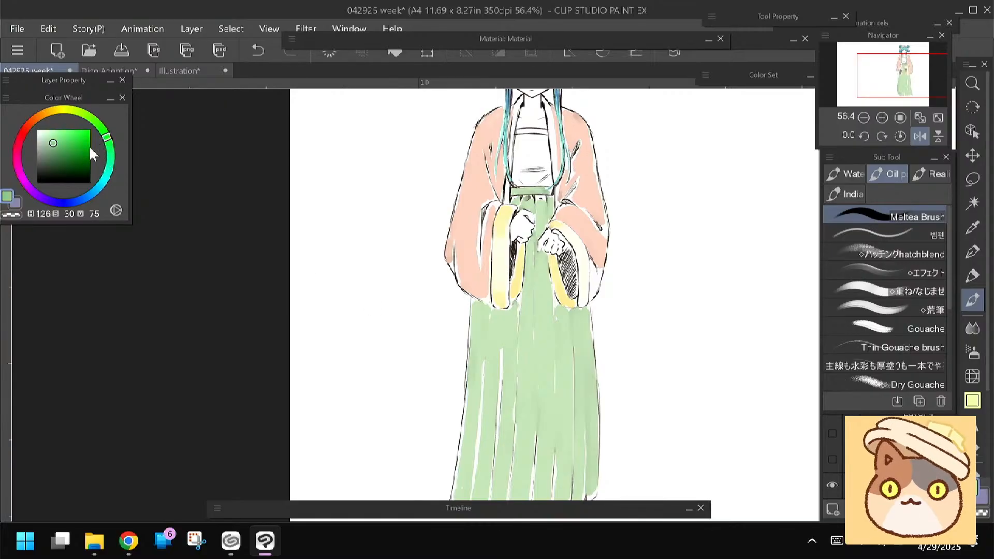
click(53, 146)
mouse_move(537, 208)
mouse_down()
mouse_move(527, 254)
mouse_move(504, 229)
mouse_up()
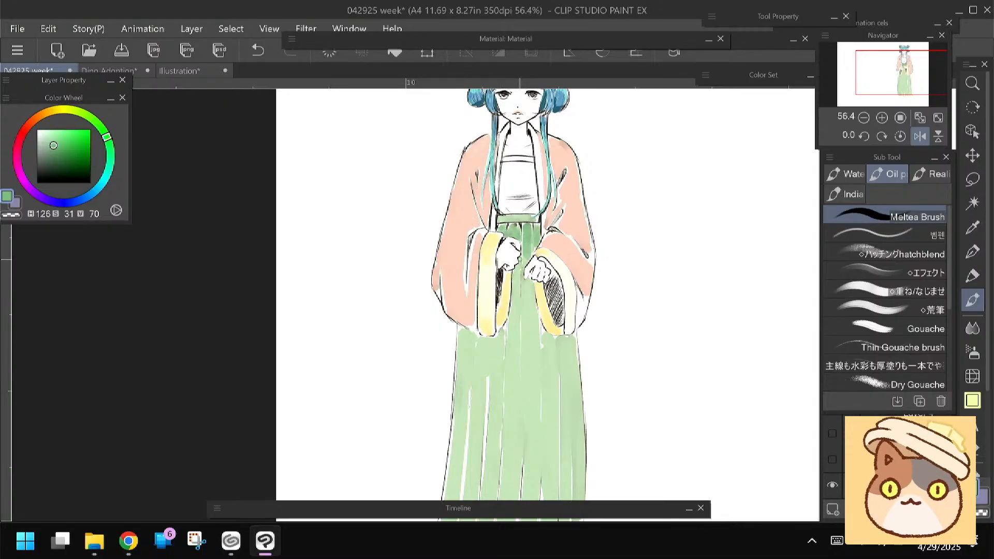
drag(519, 267, 515, 280)
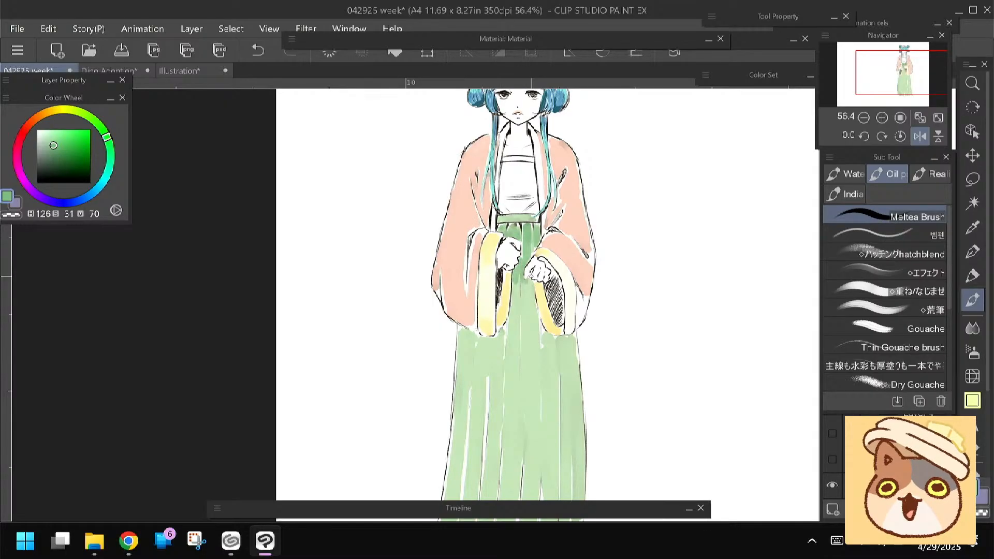
drag(516, 279, 518, 275)
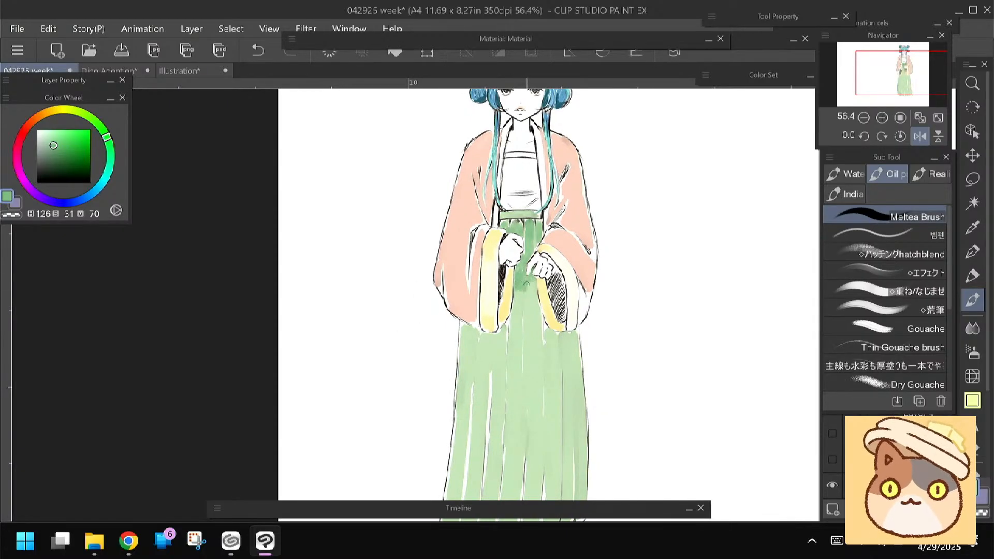
scroll(428, 315, down, 1)
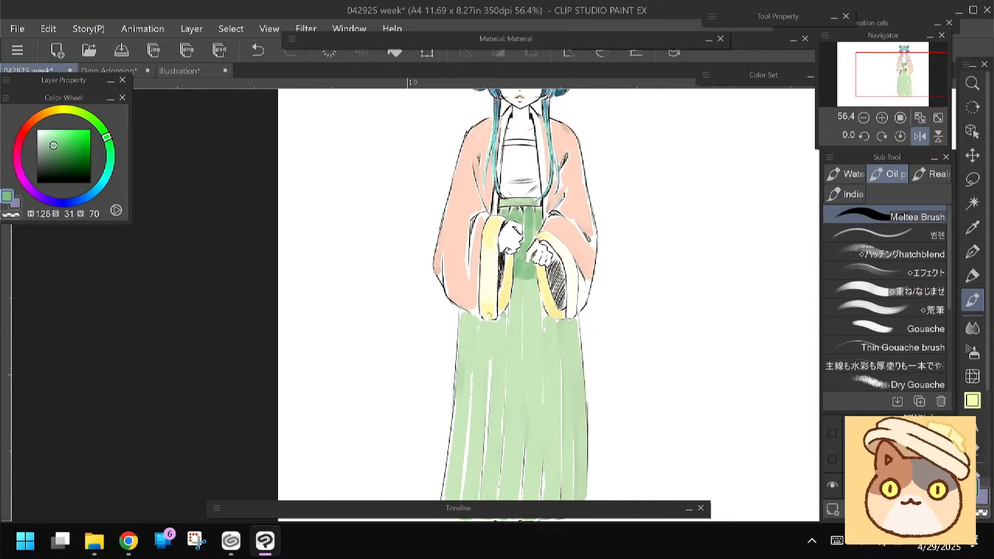
Cover the white gaps between the skirt pleats down to the hem with light green around hue 100
alt+click(489, 314)
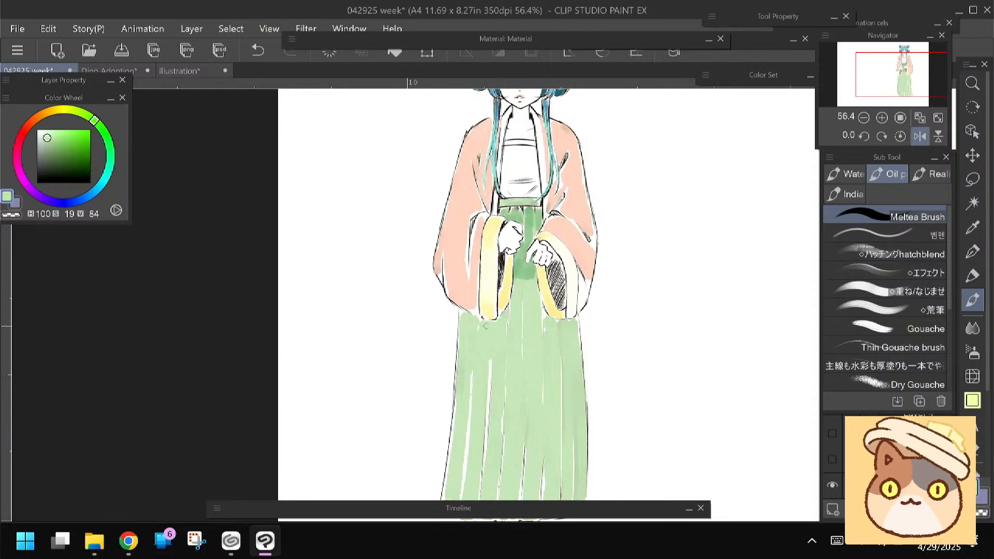
drag(461, 333, 457, 328)
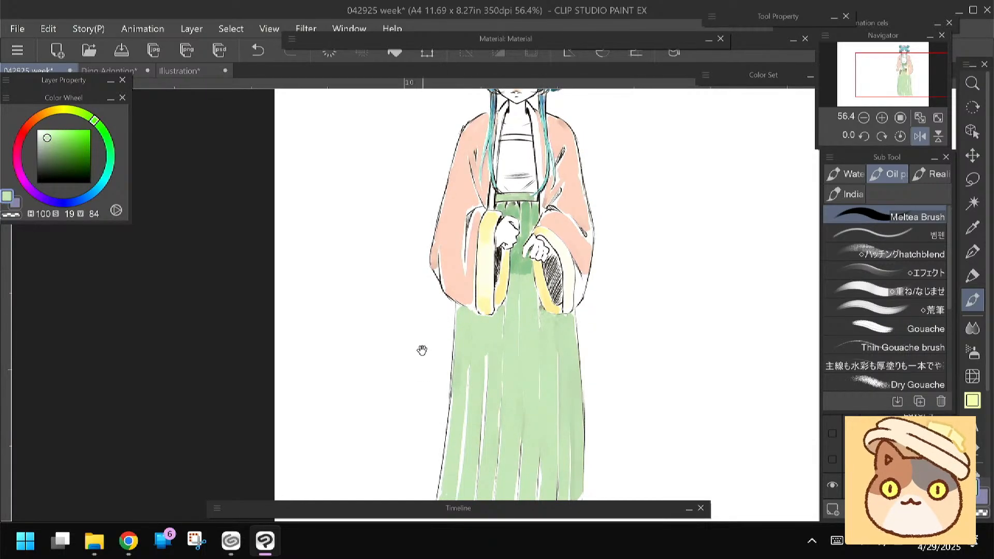
drag(421, 348, 410, 346)
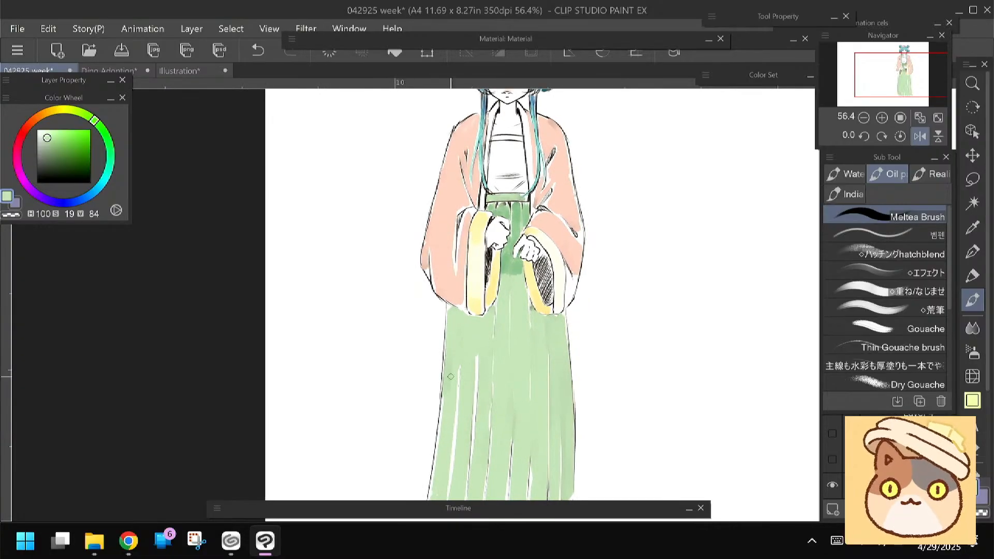
drag(450, 376, 457, 304)
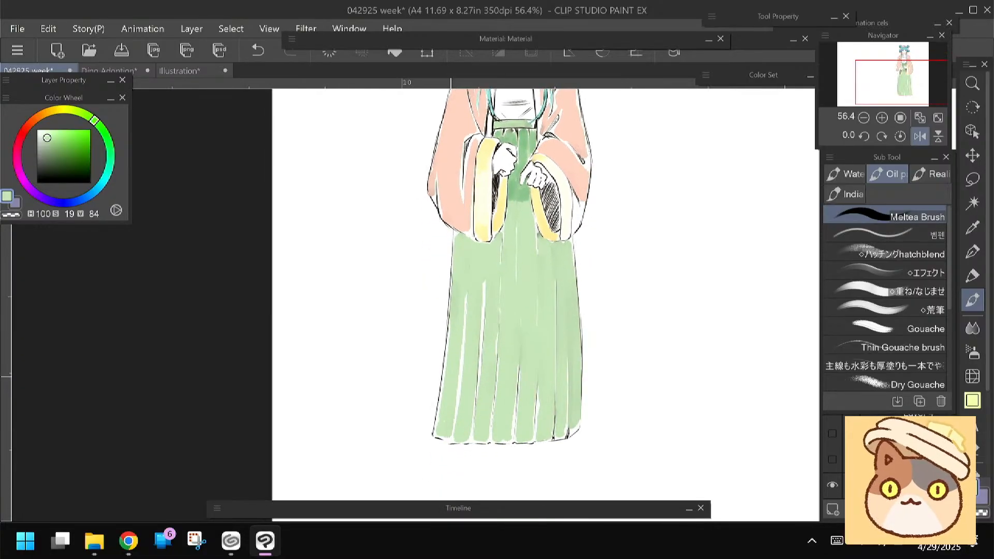
alt+click(474, 282)
drag(434, 299, 437, 287)
drag(464, 323, 460, 393)
drag(465, 305, 463, 368)
drag(462, 377, 455, 413)
drag(455, 301, 440, 423)
mouse_move(486, 269)
mouse_down()
mouse_move(473, 425)
mouse_move(493, 430)
mouse_move(521, 368)
mouse_move(518, 396)
mouse_up()
drag(501, 346, 496, 392)
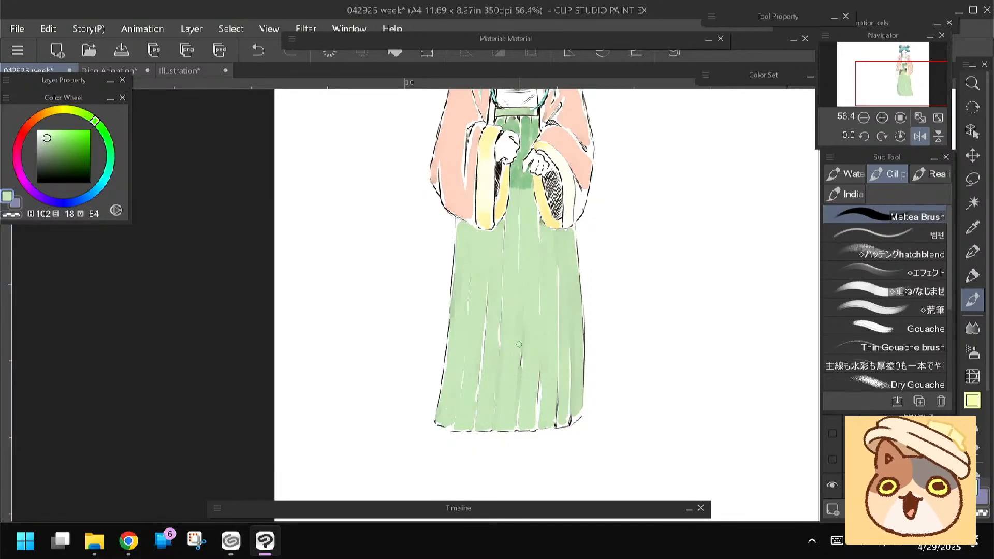
drag(541, 369, 538, 423)
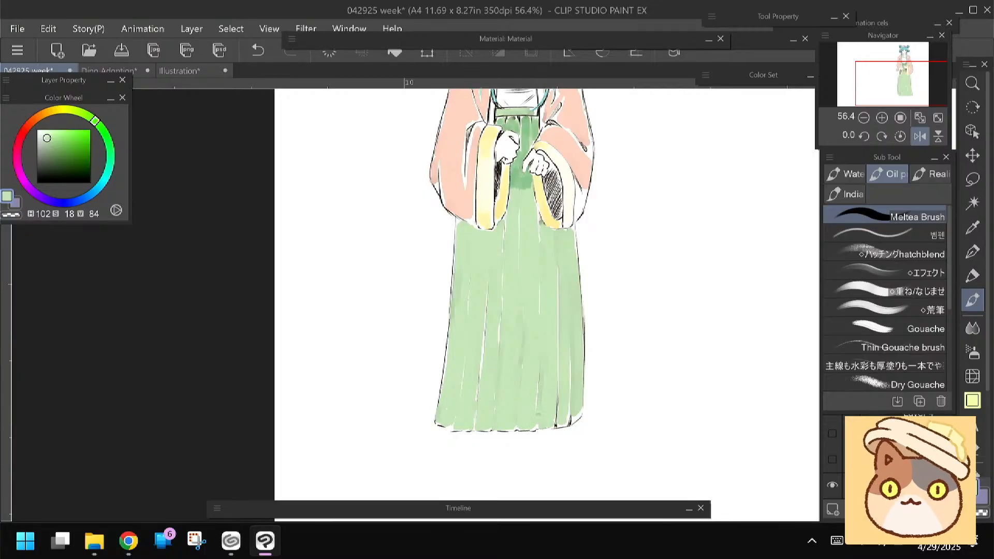
click(266, 540)
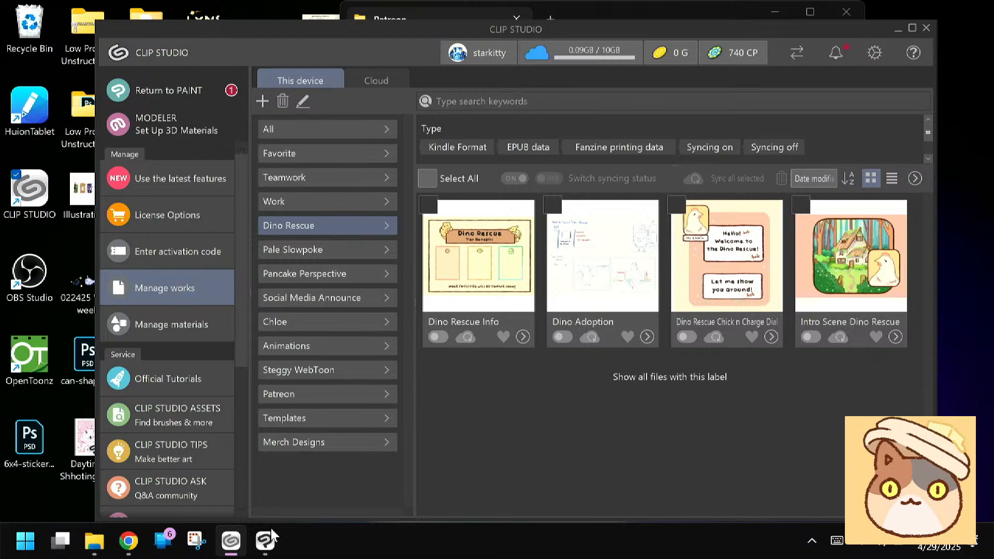
click(265, 539)
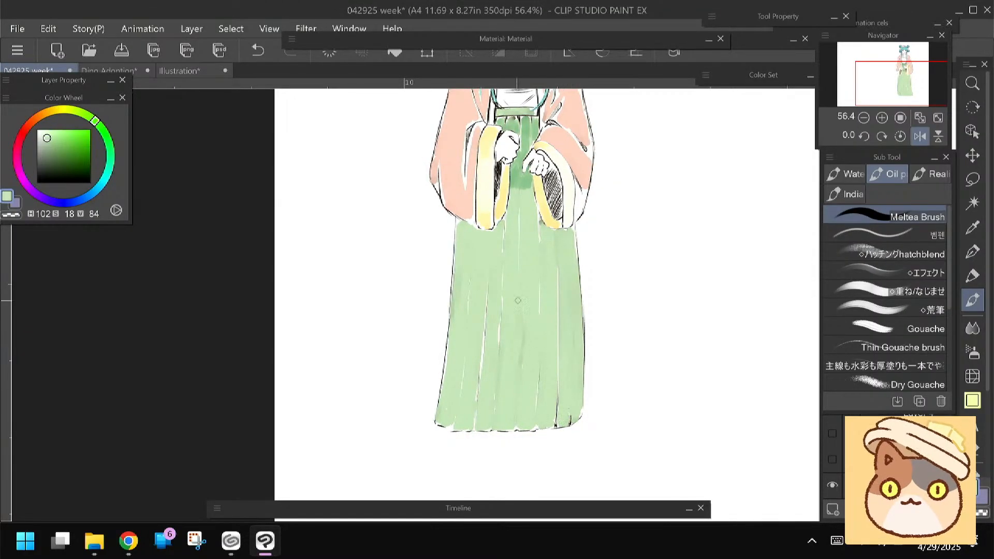
Paint green shadows at hue 122, saturation 27, value 73 on the skirt beneath both sleeve cuffs
drag(419, 266, 433, 324)
alt+click(539, 241)
mouse_move(543, 246)
mouse_down()
mouse_move(548, 282)
mouse_move(579, 290)
mouse_move(523, 269)
mouse_move(503, 289)
mouse_up()
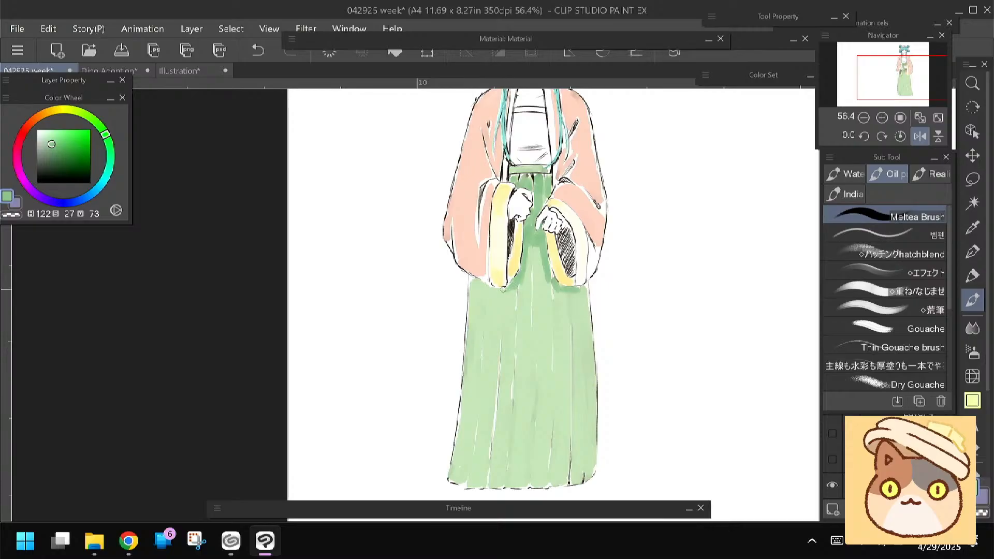
Shade the robe's folds above both cuffs with tan-orange at hue 23, saturation 33, value 92
drag(452, 269, 425, 372)
alt+click(449, 262)
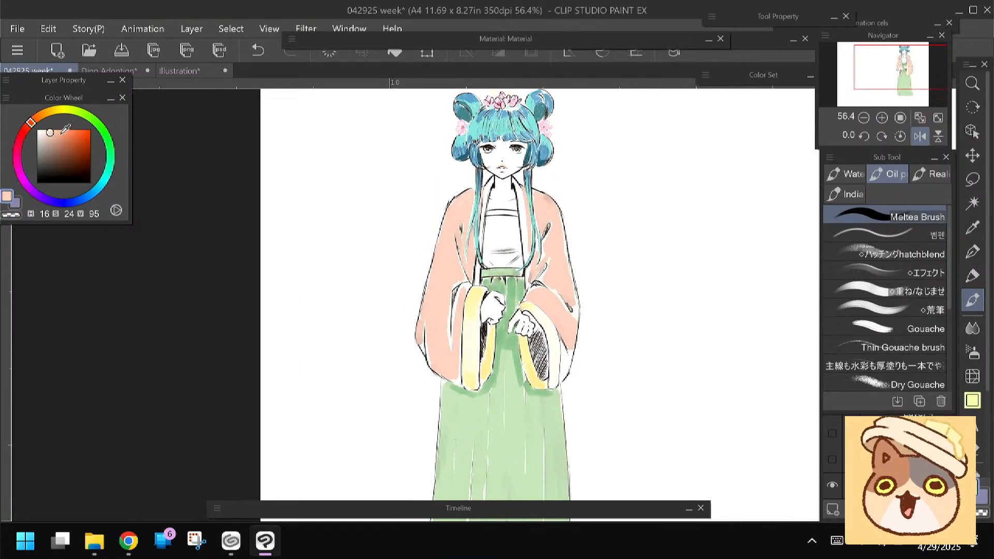
click(55, 134)
drag(32, 123, 36, 119)
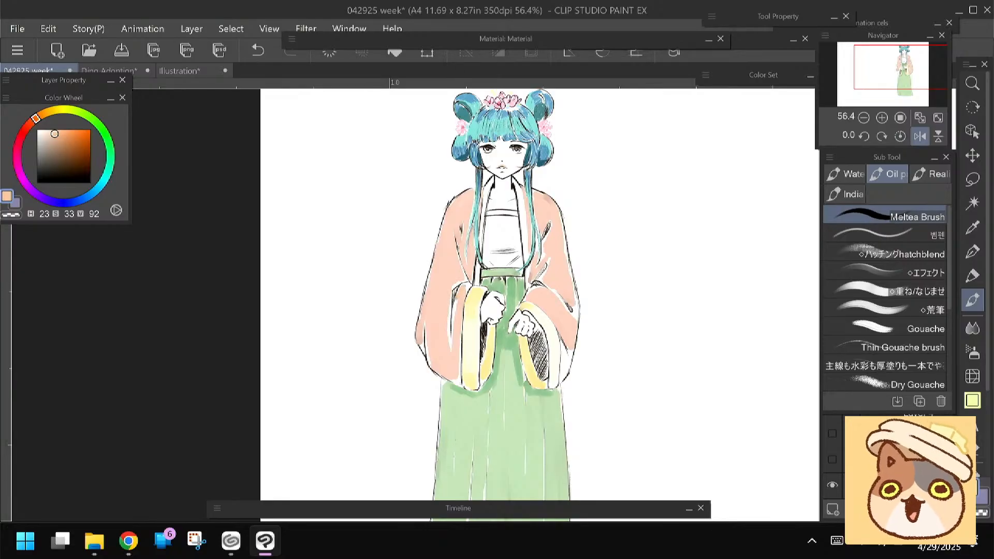
drag(460, 287, 456, 311)
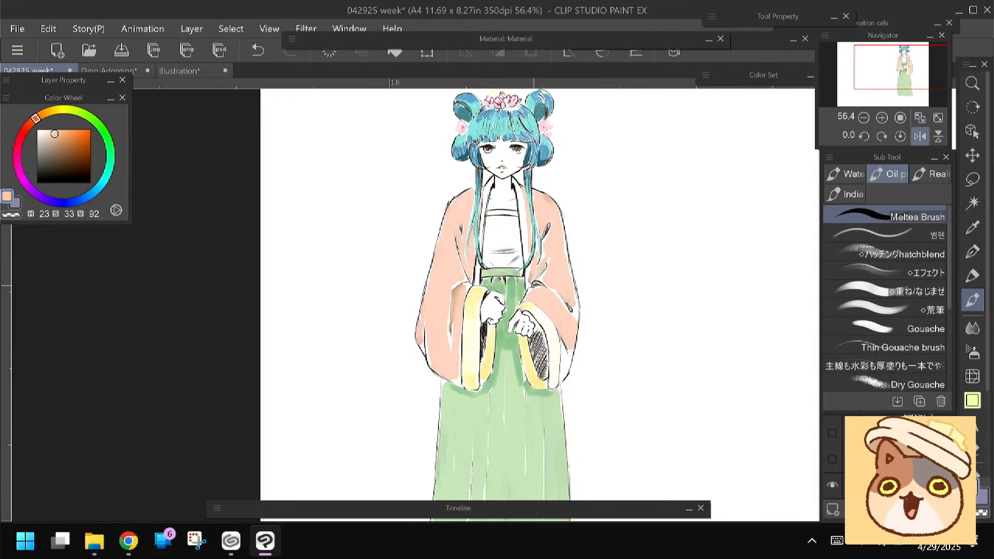
drag(533, 286, 549, 291)
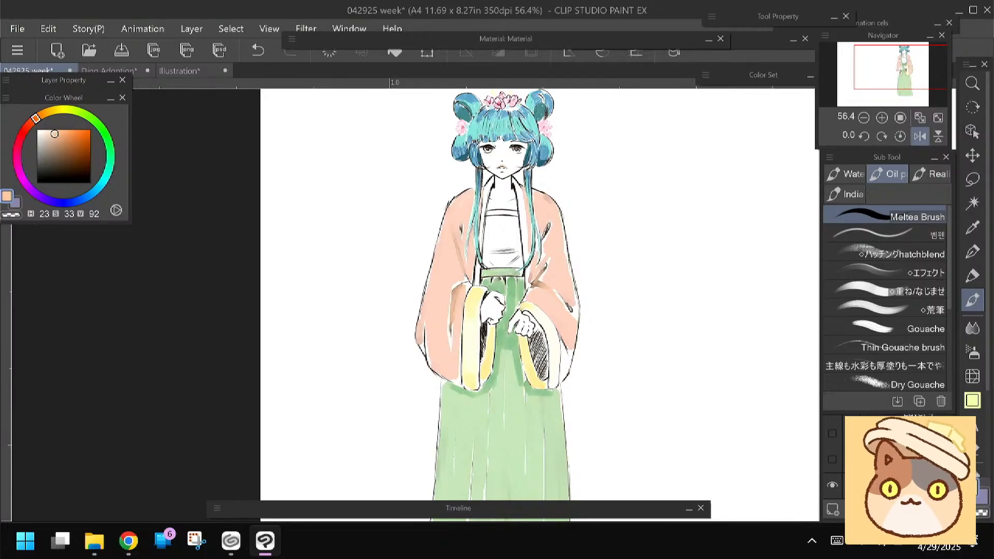
Shade the left sleeve's lower outer edge with deeper peach at hue 16, saturation 39, value 91
click(31, 122)
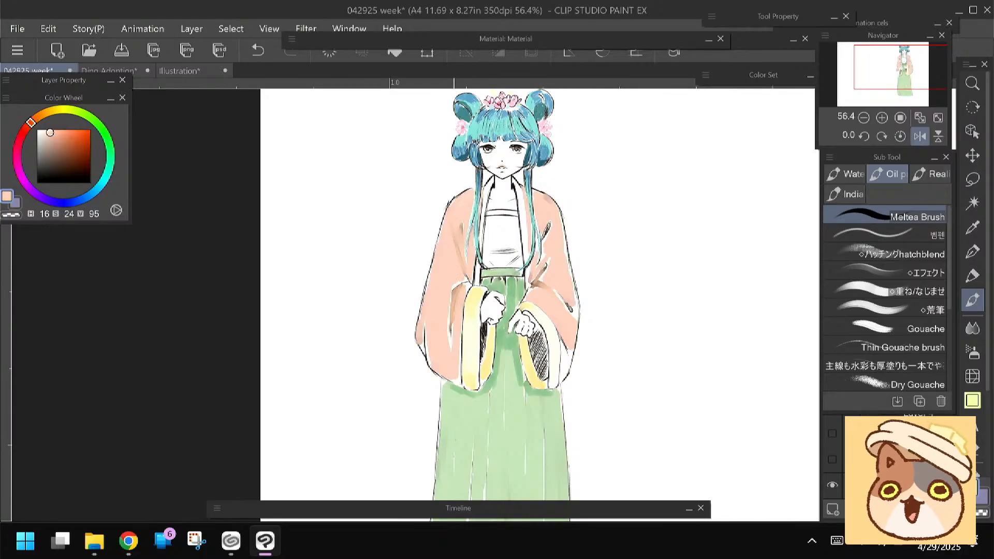
click(54, 133)
drag(55, 133, 58, 135)
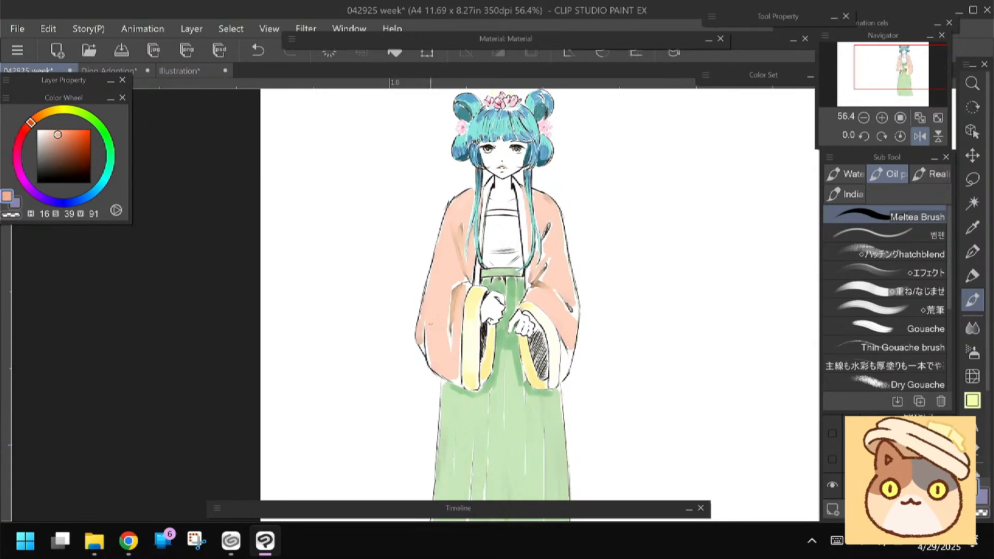
drag(432, 300, 429, 342)
drag(431, 299, 424, 341)
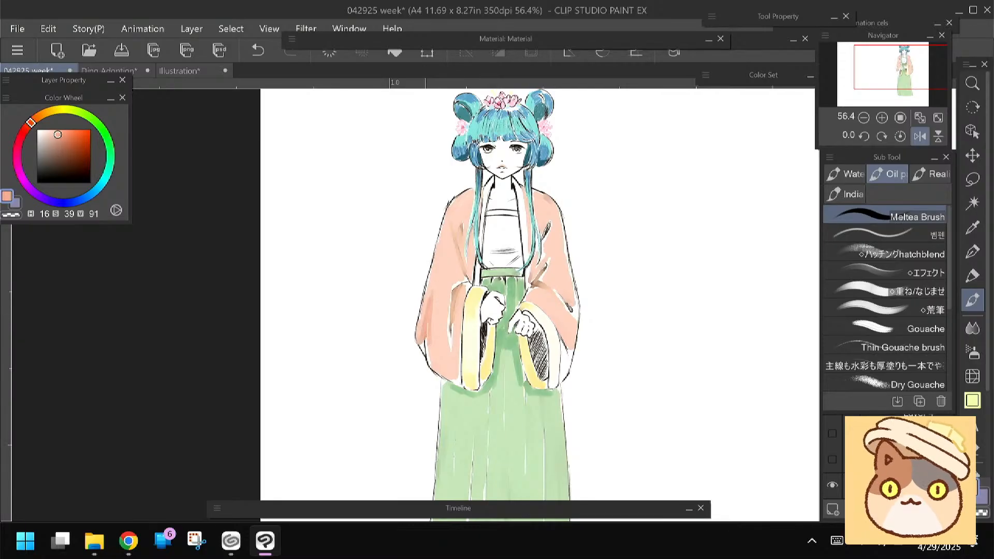
mouse_move(429, 362)
mouse_down()
mouse_move(431, 299)
mouse_move(433, 362)
mouse_up()
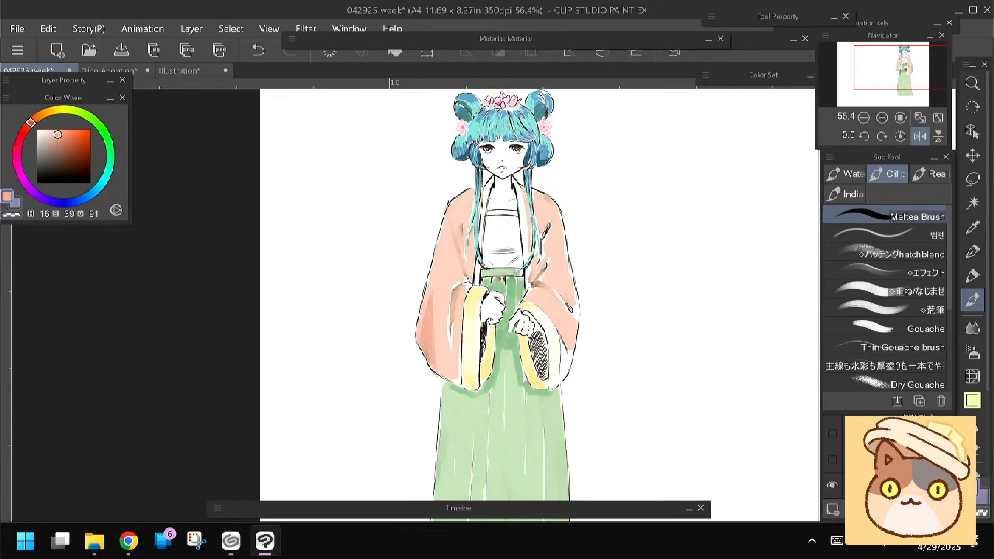
Build up deeper peach shading strokes down the middle folds of the left sleeve
drag(436, 282, 432, 328)
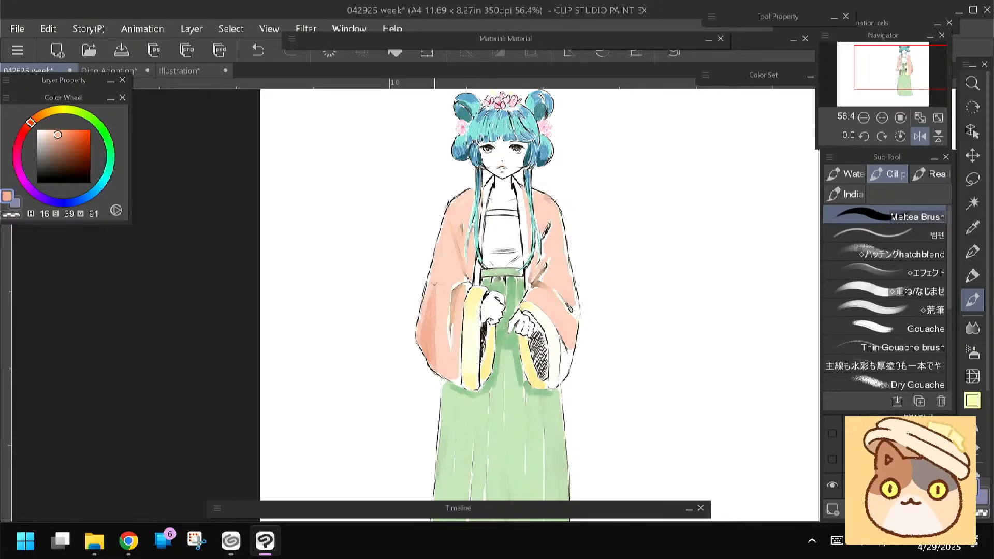
drag(436, 277, 436, 334)
alt+click(441, 298)
drag(438, 282, 435, 324)
alt+click(437, 314)
drag(439, 281, 444, 373)
alt+click(445, 319)
alt+click(440, 306)
drag(440, 309, 449, 362)
drag(443, 264, 433, 307)
alt+click(433, 327)
Shade the right sleeve's elbow area and the robe beside the waist with deeper peach tones
mouse_move(563, 254)
mouse_down()
mouse_move(568, 283)
mouse_move(561, 273)
mouse_move(551, 279)
mouse_move(573, 301)
mouse_move(556, 282)
mouse_move(562, 253)
mouse_move(569, 294)
mouse_up()
alt+click(556, 248)
mouse_move(559, 251)
mouse_down()
mouse_move(549, 279)
mouse_move(568, 296)
mouse_move(546, 277)
mouse_move(562, 271)
mouse_move(542, 276)
mouse_move(543, 266)
mouse_move(567, 269)
mouse_move(529, 285)
mouse_up()
alt+click(564, 275)
alt+click(548, 277)
alt+click(567, 271)
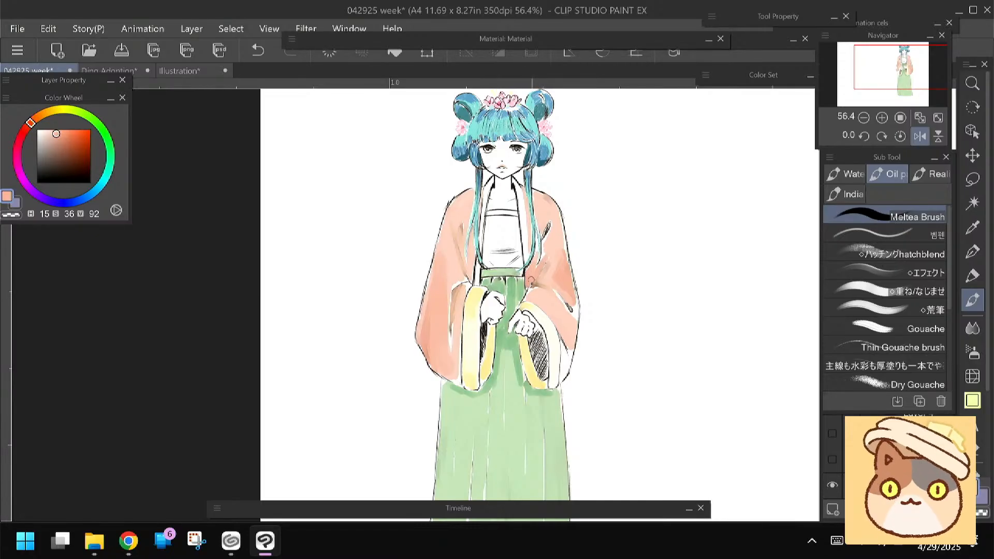
drag(469, 268, 471, 259)
drag(380, 333, 395, 351)
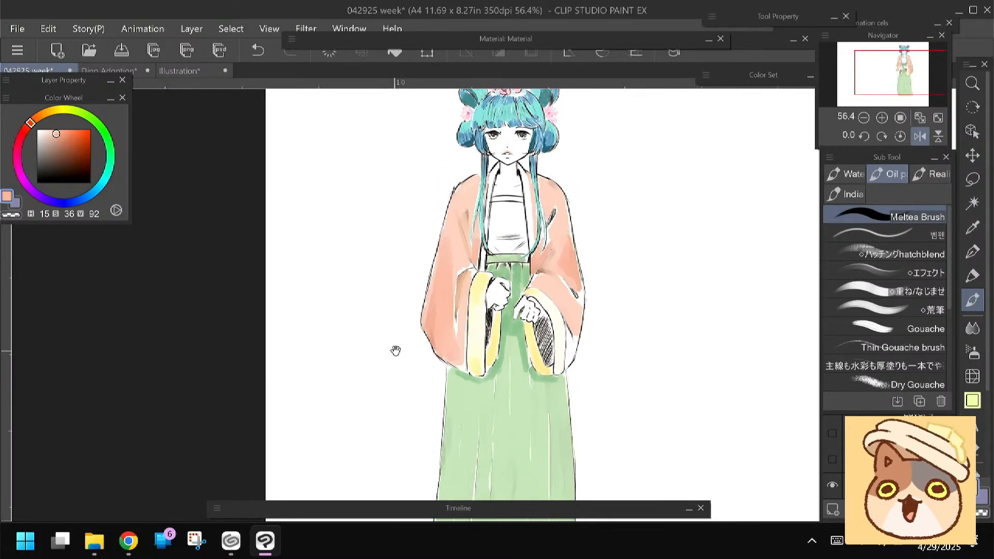
Touch up the right sleeve's lower outer area and fold with peach around hue 16
alt+click(568, 312)
mouse_move(569, 306)
mouse_down()
mouse_move(568, 365)
mouse_move(564, 318)
mouse_move(580, 305)
mouse_move(579, 286)
mouse_up()
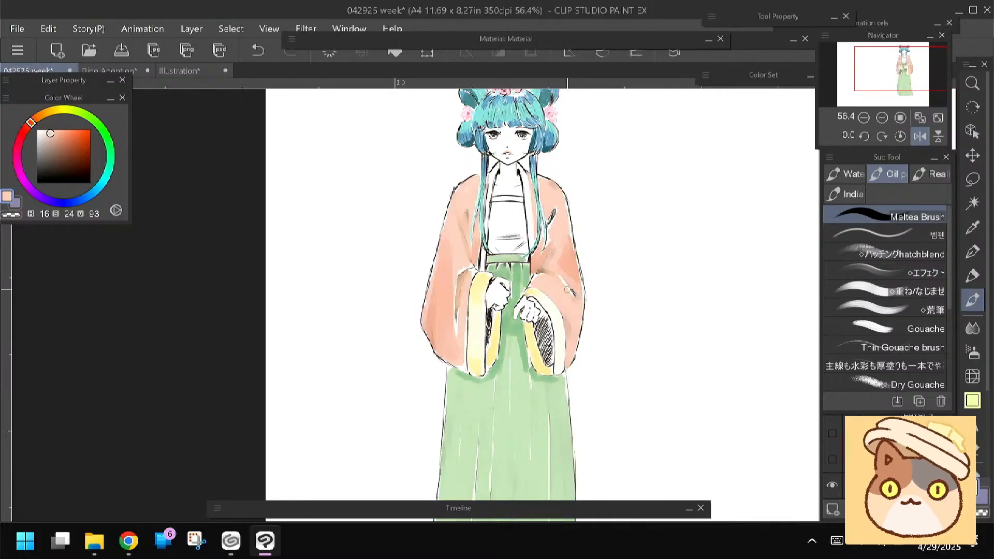
drag(567, 291, 573, 338)
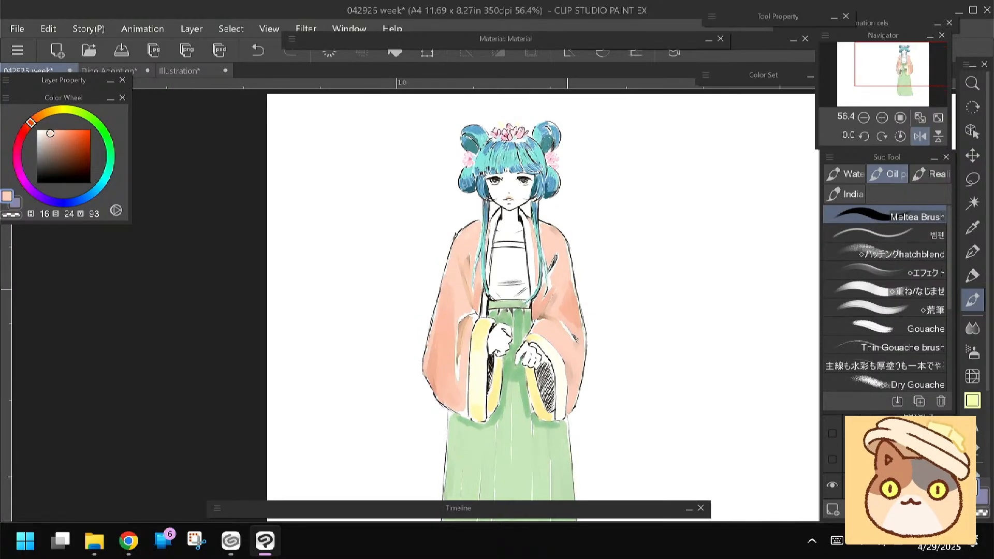
Paint pale cream highlights at hue 22, saturation 15, value 99 down the left sleeve's folds and beside its cuff
scroll(409, 275, up, 3)
drag(465, 284, 418, 309)
alt+click(437, 352)
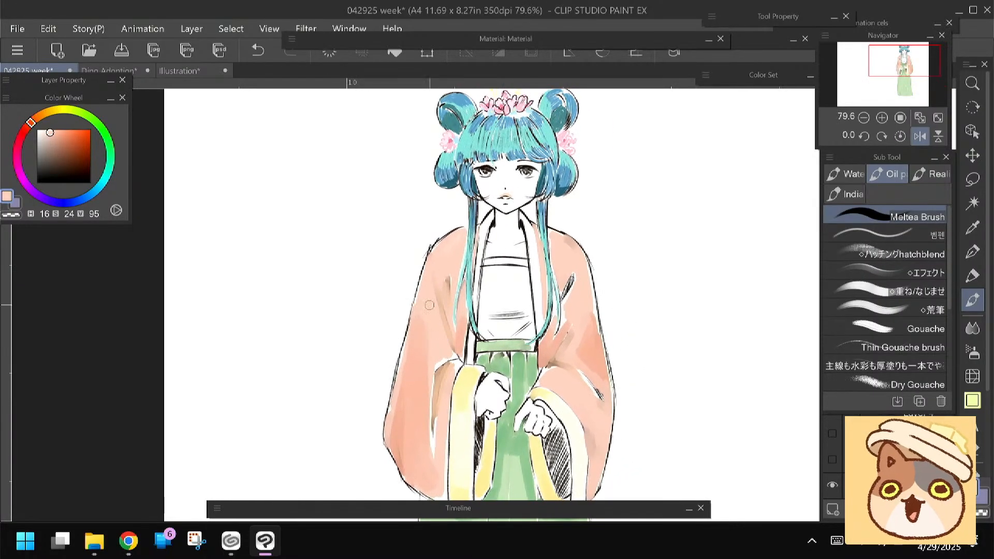
drag(50, 133, 35, 119)
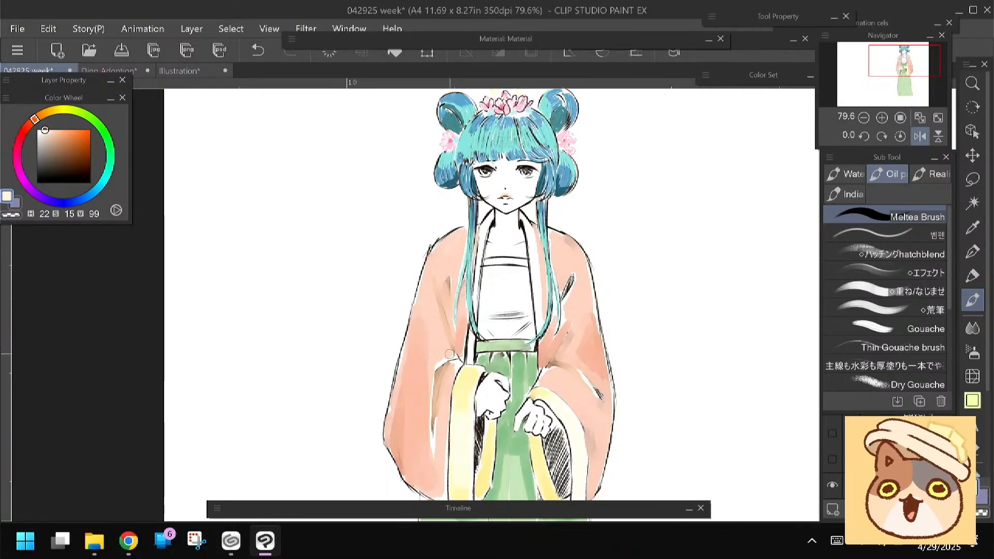
drag(437, 357, 431, 370)
mouse_move(442, 330)
mouse_down()
mouse_move(431, 370)
mouse_move(432, 307)
mouse_move(439, 329)
mouse_move(426, 349)
mouse_up()
mouse_move(427, 310)
mouse_down()
mouse_move(424, 281)
mouse_move(427, 409)
mouse_up()
drag(453, 367, 443, 405)
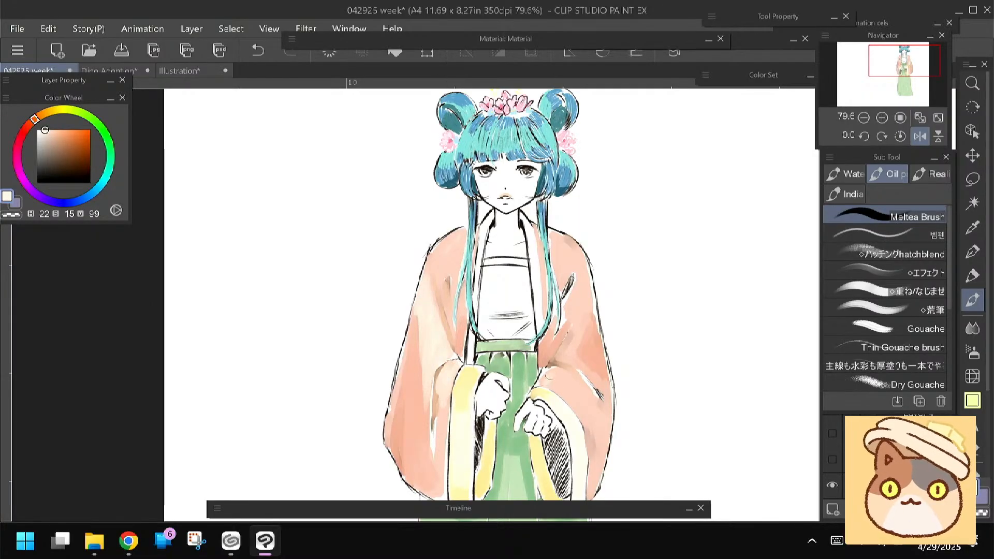
Extend the pale cream highlights onto the right sleeve above its cuff and down the middle of the left sleeve
mouse_move(548, 375)
mouse_down()
mouse_move(568, 377)
mouse_move(545, 382)
mouse_move(575, 406)
mouse_up()
mouse_move(577, 335)
mouse_down()
mouse_move(558, 354)
mouse_move(576, 330)
mouse_up()
mouse_move(586, 368)
mouse_down()
mouse_move(584, 345)
mouse_move(552, 387)
mouse_move(530, 362)
mouse_move(547, 361)
mouse_up()
drag(434, 290, 437, 370)
drag(433, 282, 436, 376)
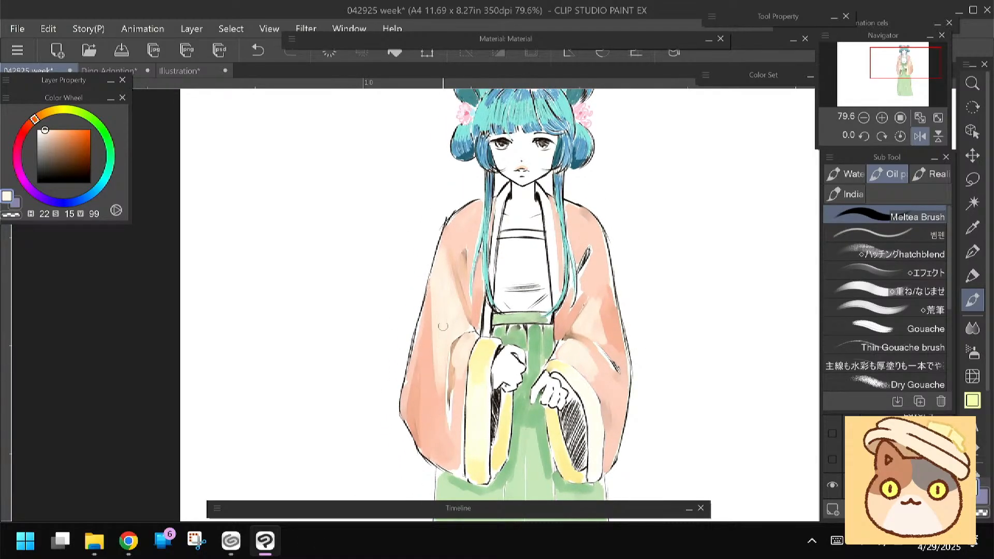
Blend the left sleeve's highlight into the lower folds, using peach at hue 16, saturation 31, value 93
alt+click(435, 353)
mouse_move(429, 306)
mouse_down()
mouse_move(434, 388)
mouse_move(433, 304)
mouse_move(435, 421)
mouse_move(431, 391)
mouse_move(426, 425)
mouse_up()
mouse_move(441, 364)
mouse_down()
mouse_move(442, 330)
mouse_move(438, 436)
mouse_move(425, 382)
mouse_up()
alt+click(435, 437)
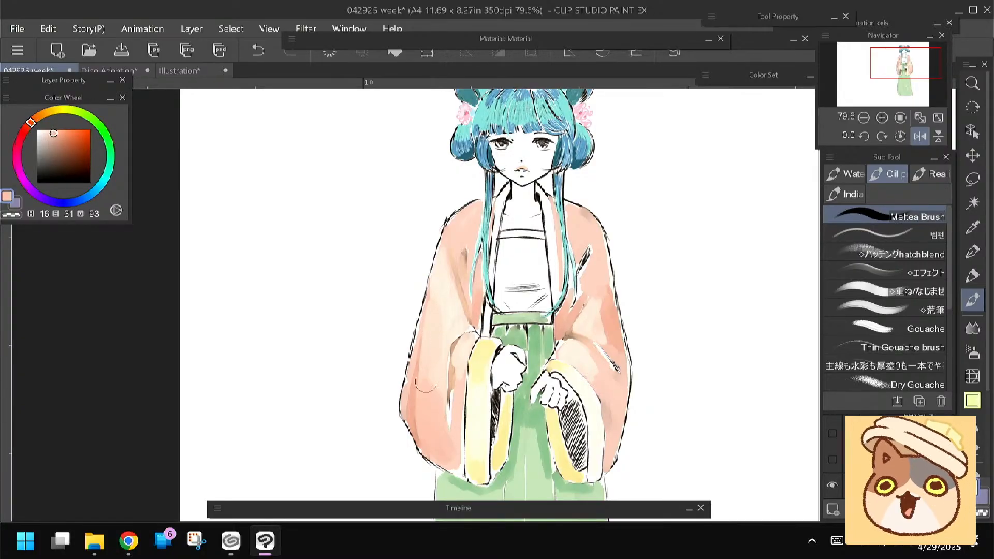
drag(367, 445, 340, 383)
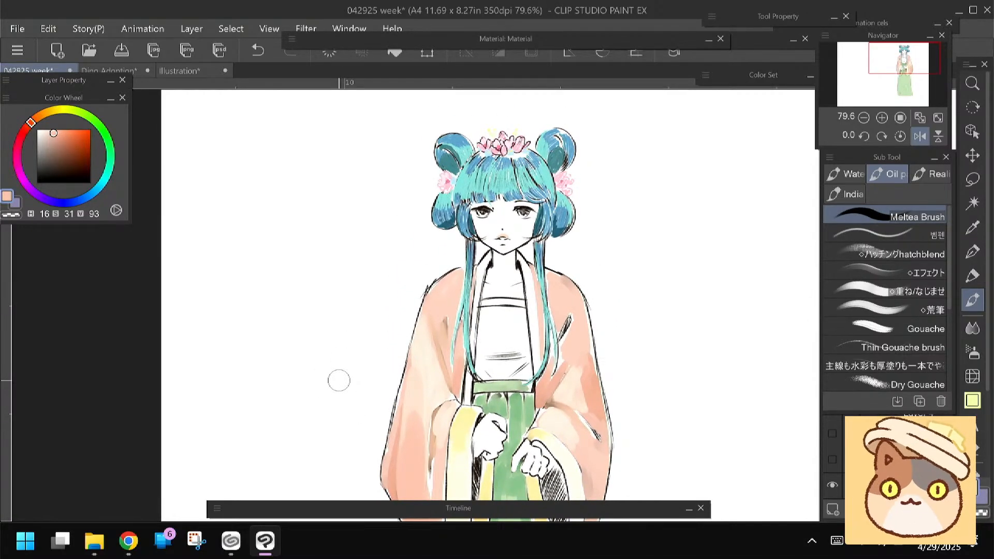
Check the colouring layers by toggling their visibility and make Layer 7 the active layer
click(913, 423)
click(909, 389)
click(832, 381)
click(832, 381)
click(832, 510)
drag(914, 383, 913, 415)
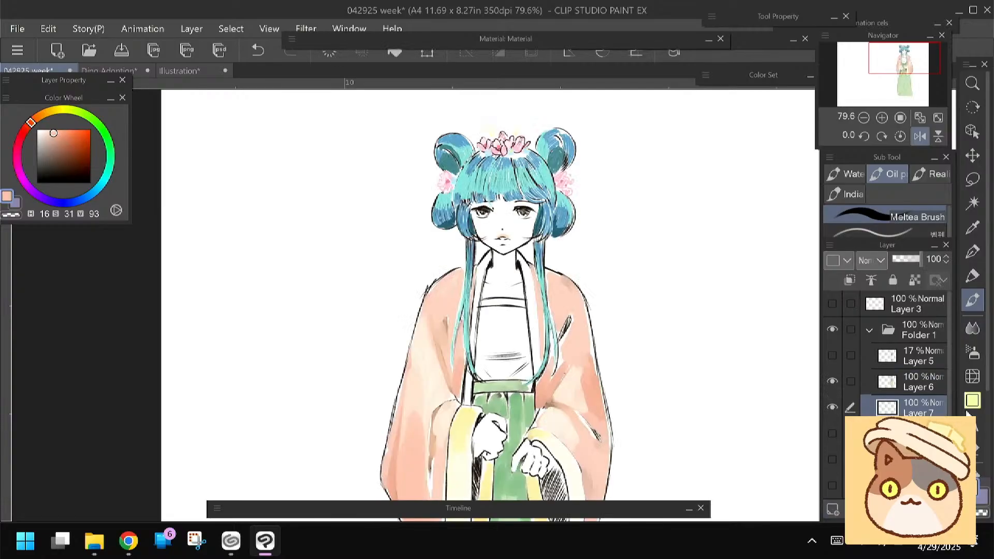
click(972, 400)
scroll(488, 305, down, 3)
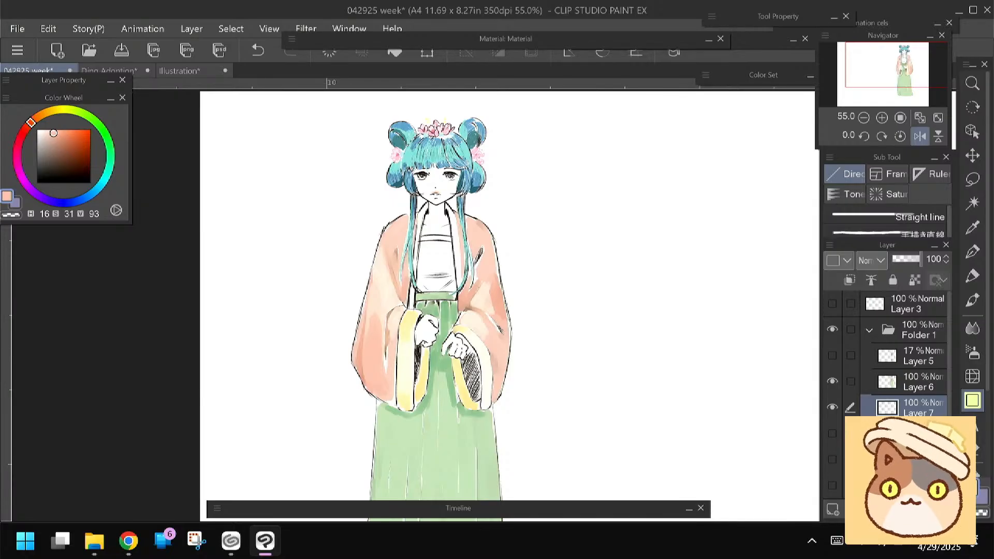
Examine the open documents and toggle Folder 1 and its layers to check what each one holds
click(179, 71)
click(65, 69)
click(868, 330)
click(831, 329)
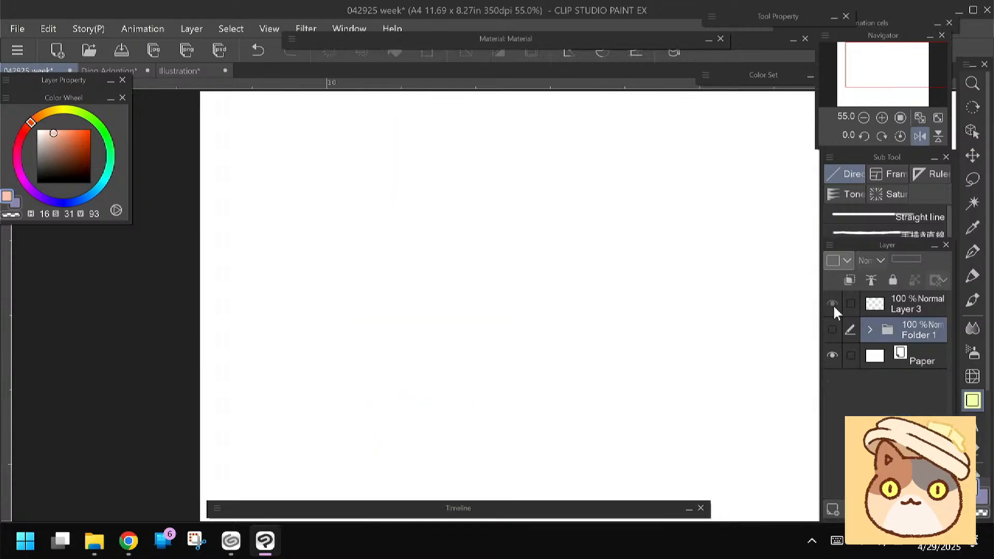
click(874, 305)
click(831, 330)
click(869, 330)
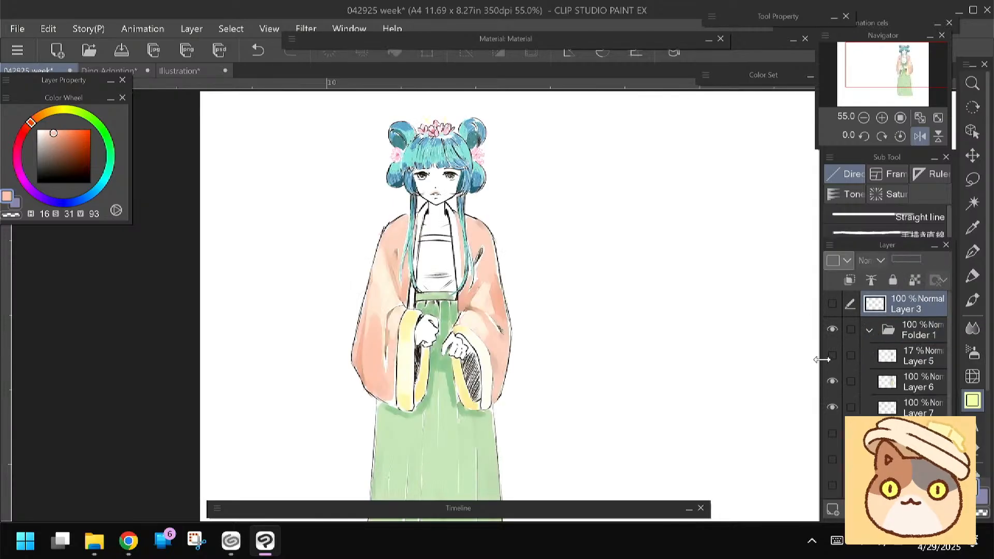
click(832, 356)
click(832, 356)
click(831, 433)
click(831, 433)
Show the notes on Layer 3 without the horizontal view flip and hide Folder 1
click(832, 304)
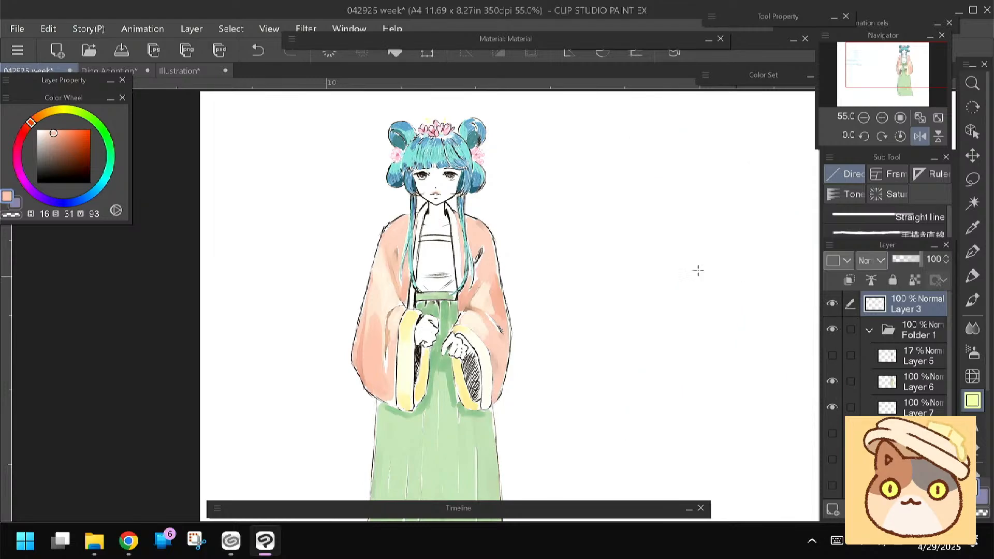
drag(308, 301, 375, 337)
drag(568, 370, 283, 329)
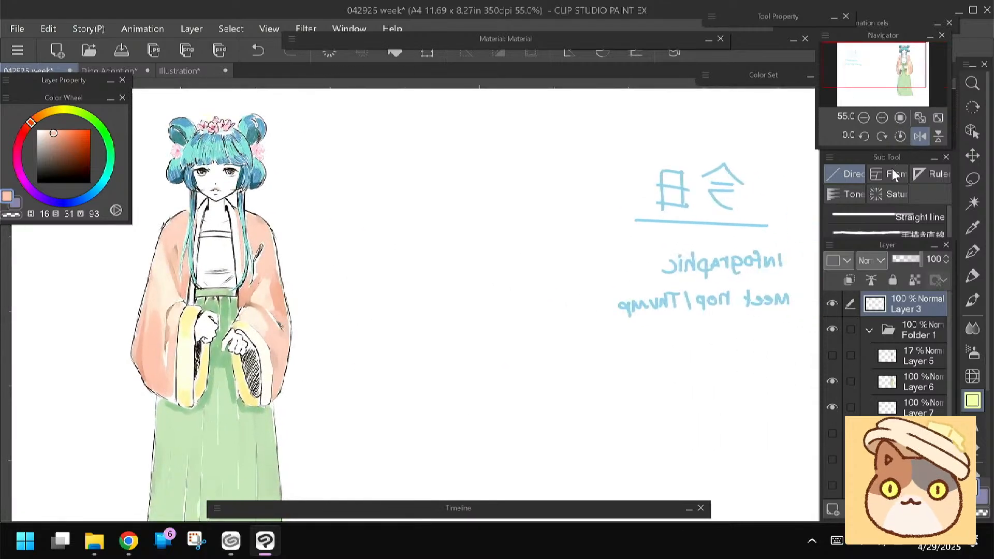
click(918, 137)
click(832, 330)
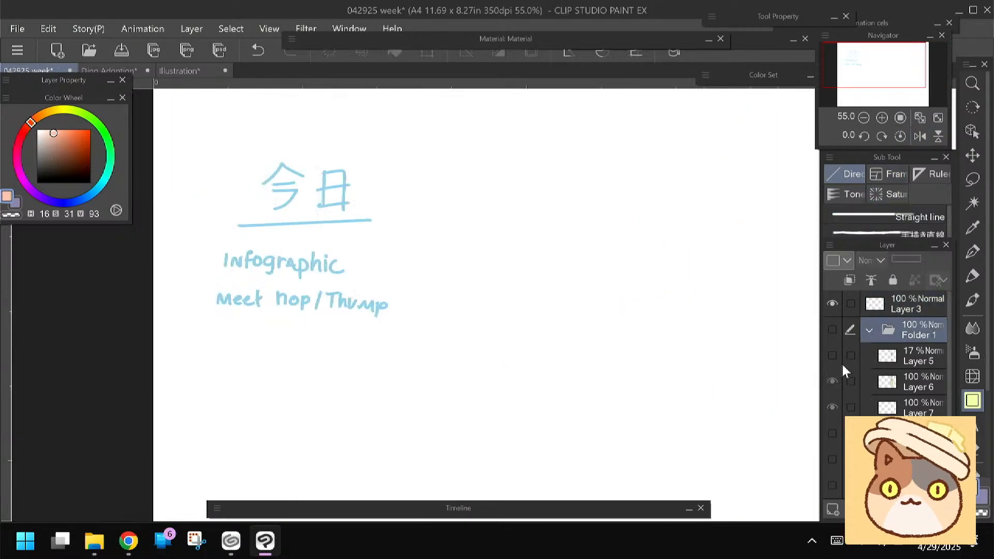
click(869, 330)
Write "Tenor ACCT?" on Layer 3 beside the notes with the Felt pen in blue (219, 52, 70) and save the file
click(973, 253)
click(973, 278)
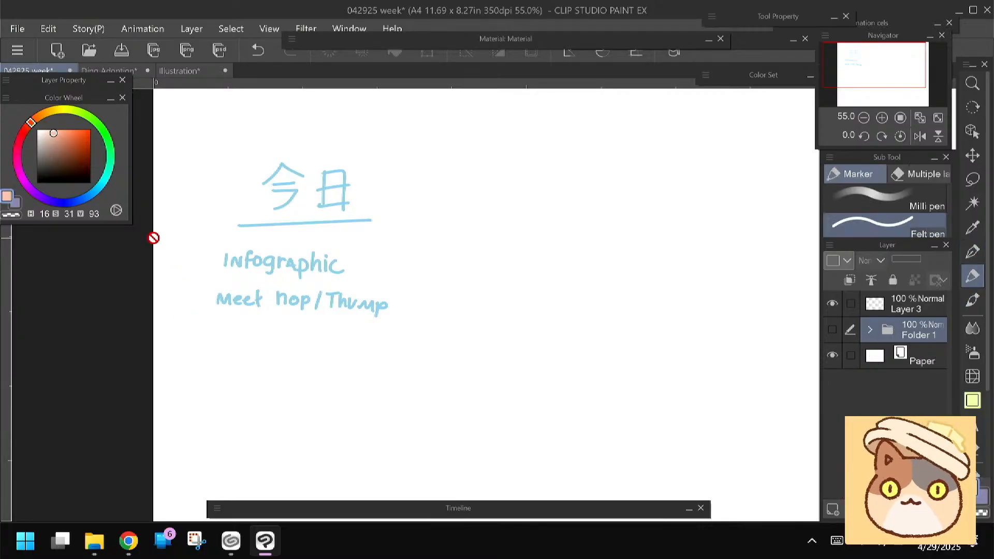
click(81, 200)
click(64, 145)
drag(313, 345, 196, 343)
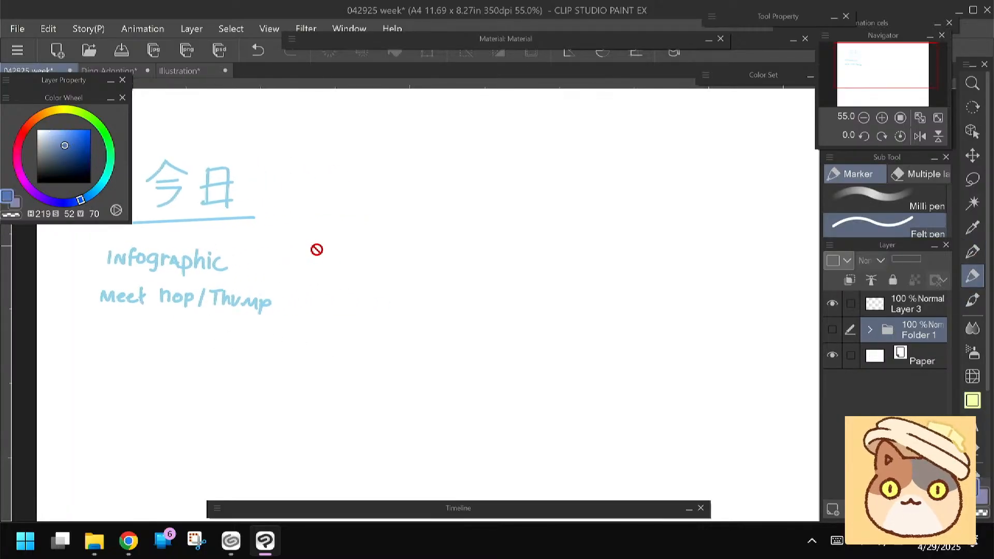
click(884, 306)
drag(309, 233, 333, 265)
drag(322, 249, 400, 265)
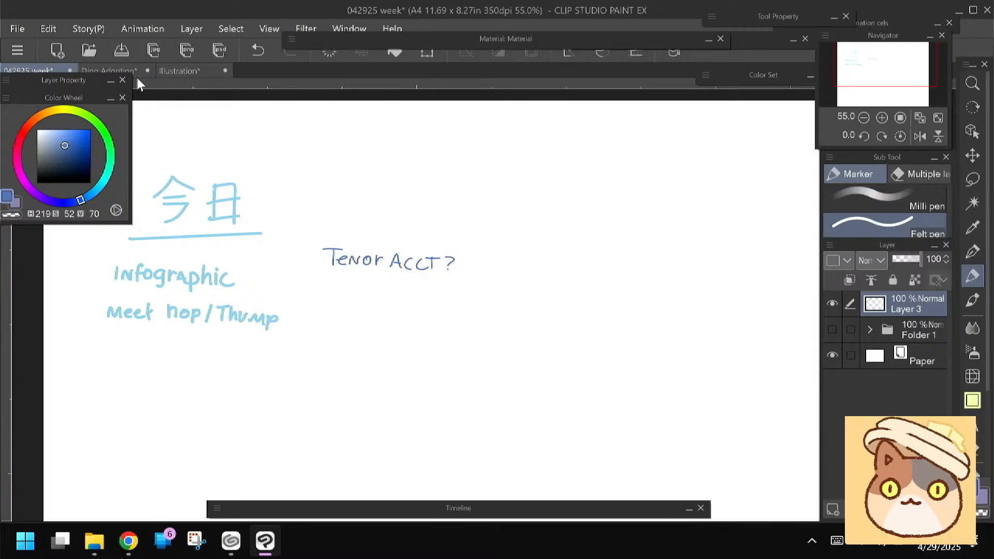
click(121, 50)
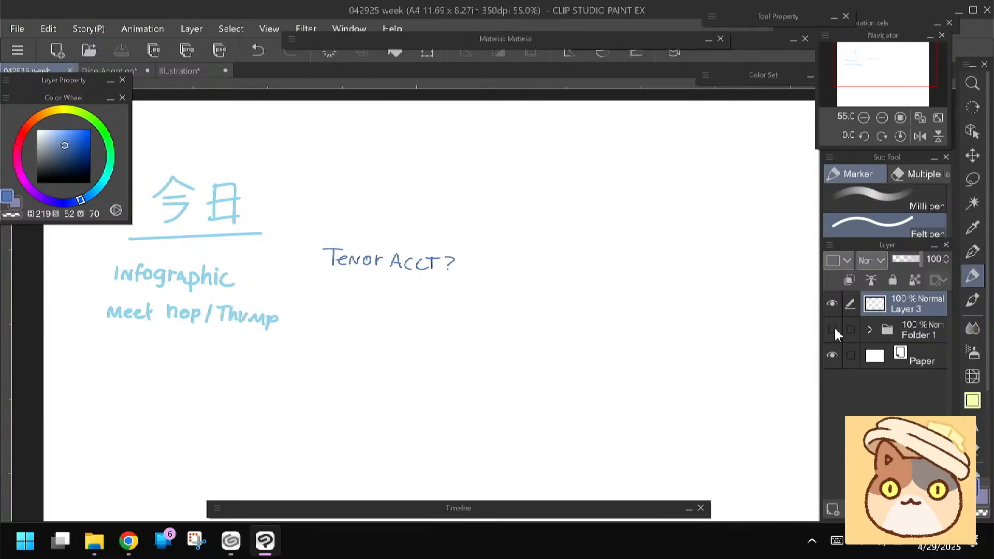
Hide the Layer 3 notes and show the expanded Folder 1 with the character again
click(869, 329)
click(832, 304)
click(832, 328)
mouse_move(538, 378)
mouse_down()
mouse_move(375, 324)
mouse_move(395, 231)
mouse_move(401, 262)
mouse_up()
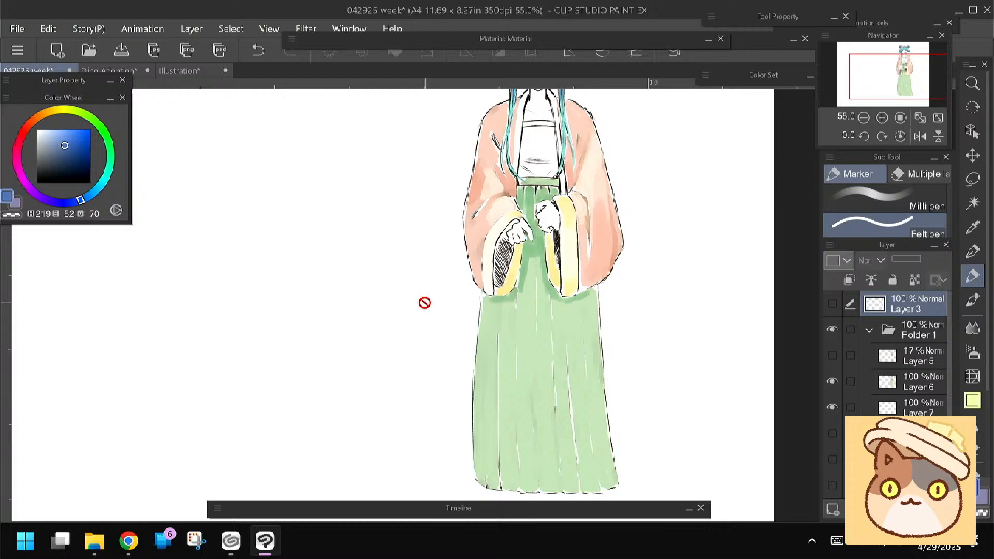
drag(425, 303, 455, 328)
scroll(424, 302, down, 2)
scroll(424, 303, down, 1)
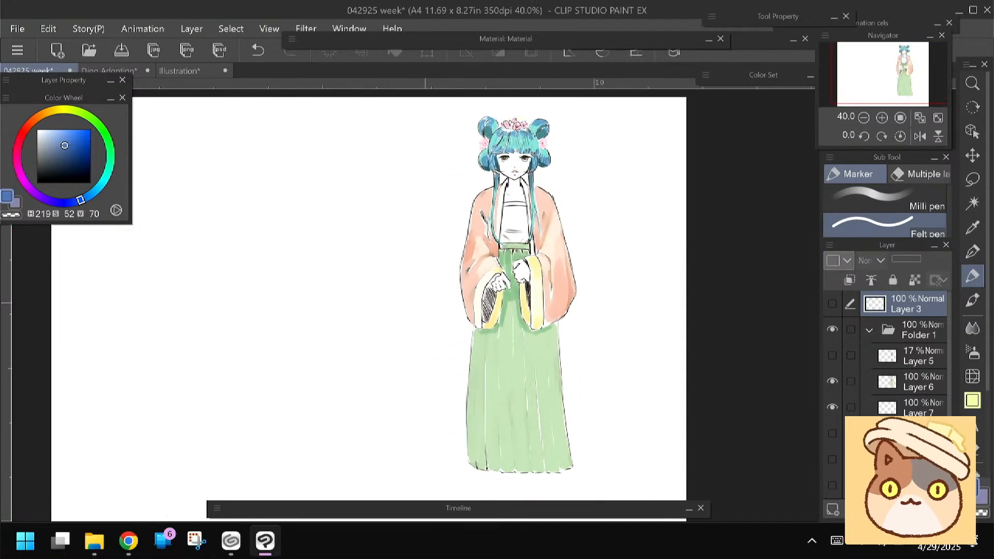
Make Layer 7 the active layer after checking Layer 6, and flip the canvas view horizontally
click(833, 384)
click(833, 384)
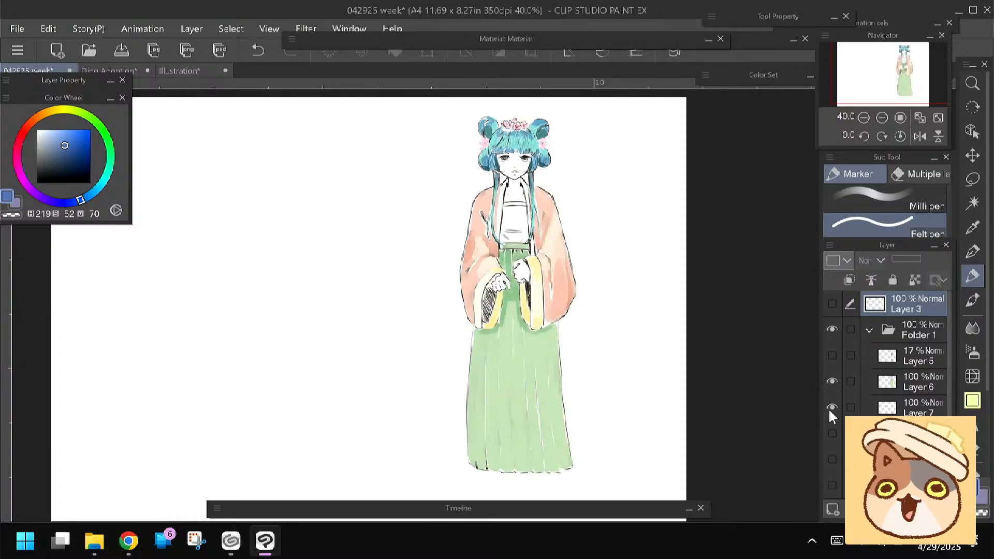
click(854, 411)
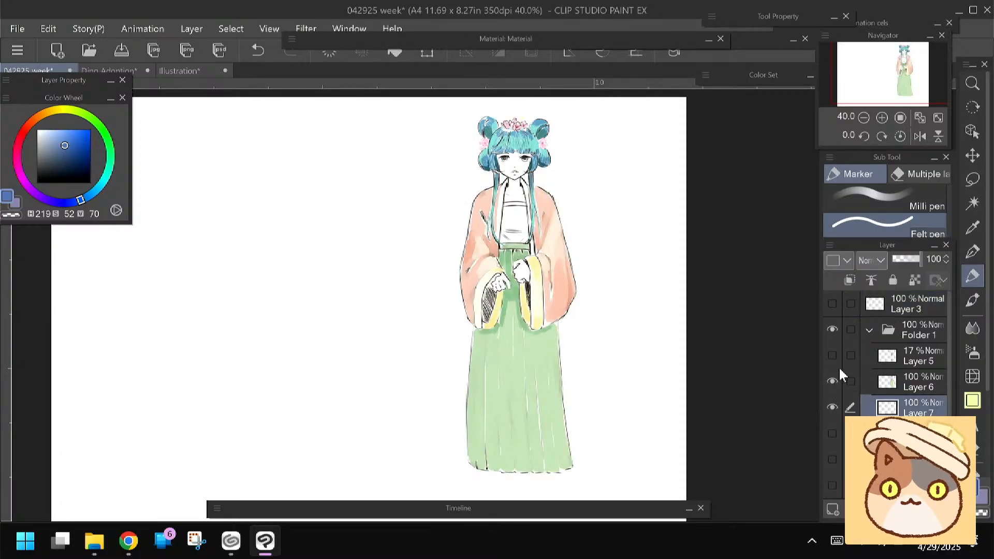
click(921, 142)
scroll(412, 223, up, 2)
drag(412, 223, 365, 283)
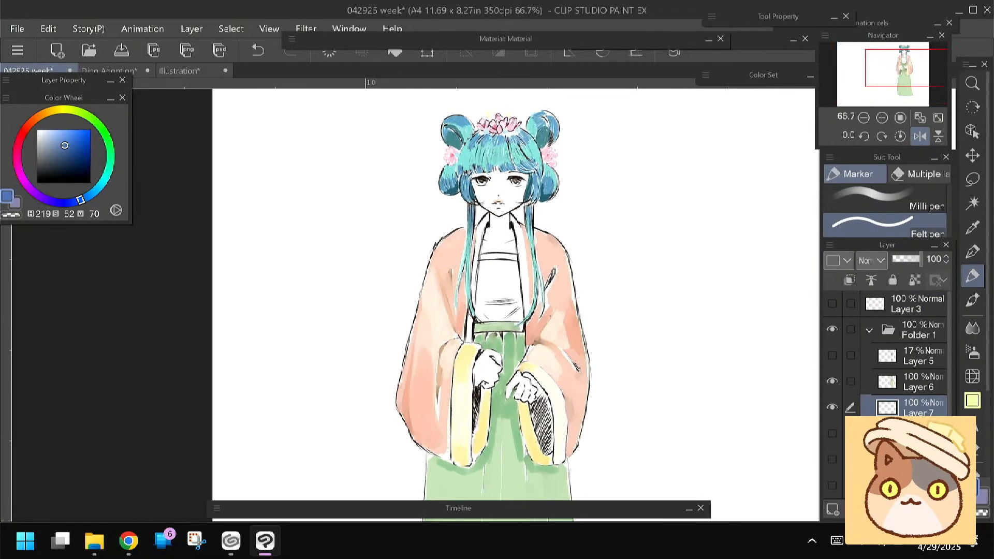
Fill the face, neck and upper chest with a light skin tone at hue 33, saturation 12, value 100 using the Felt pen
click(35, 120)
click(44, 130)
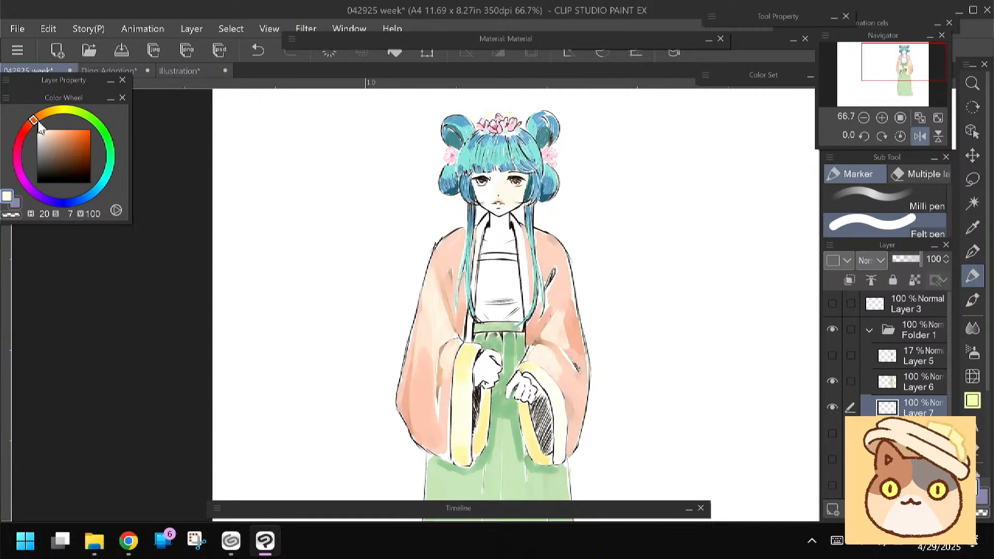
click(44, 113)
click(41, 130)
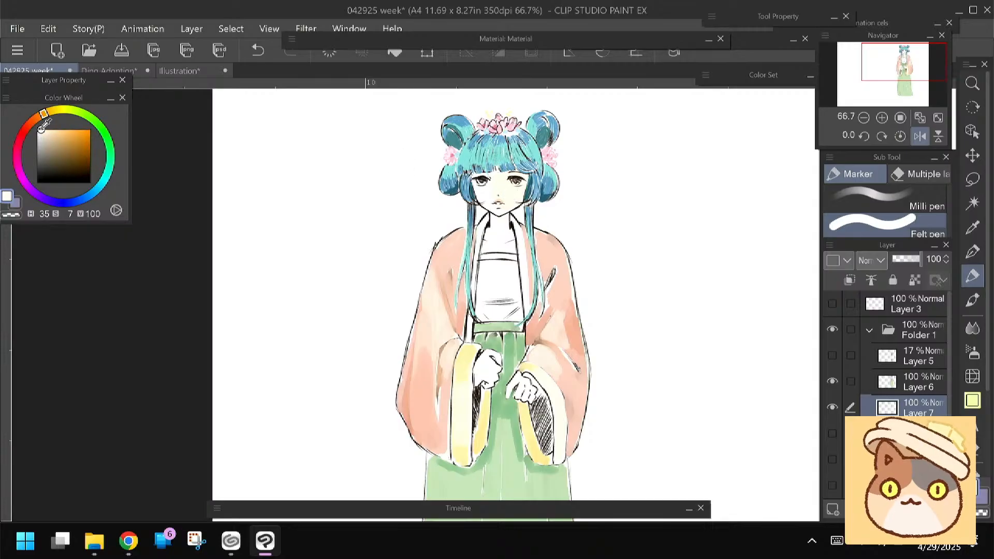
click(43, 130)
click(43, 118)
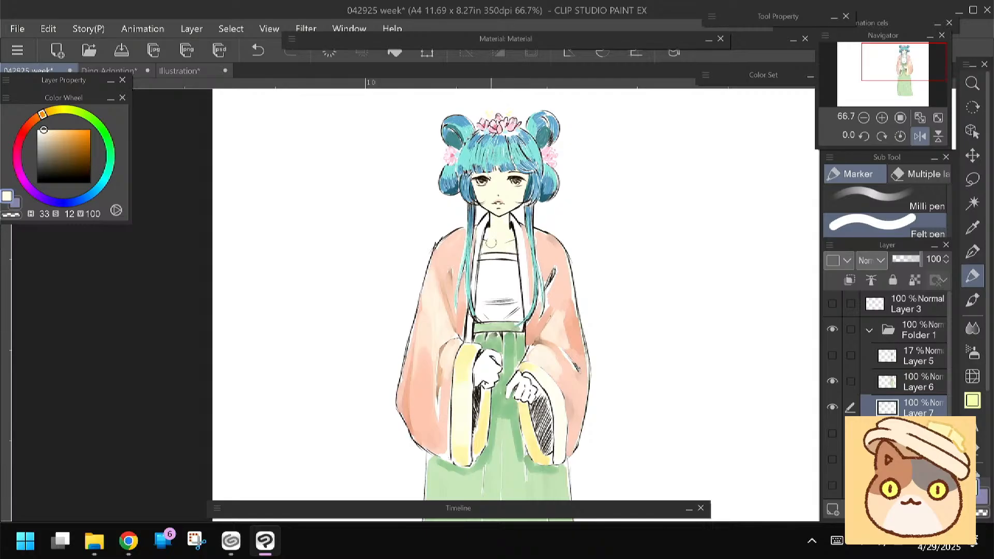
drag(347, 373, 365, 355)
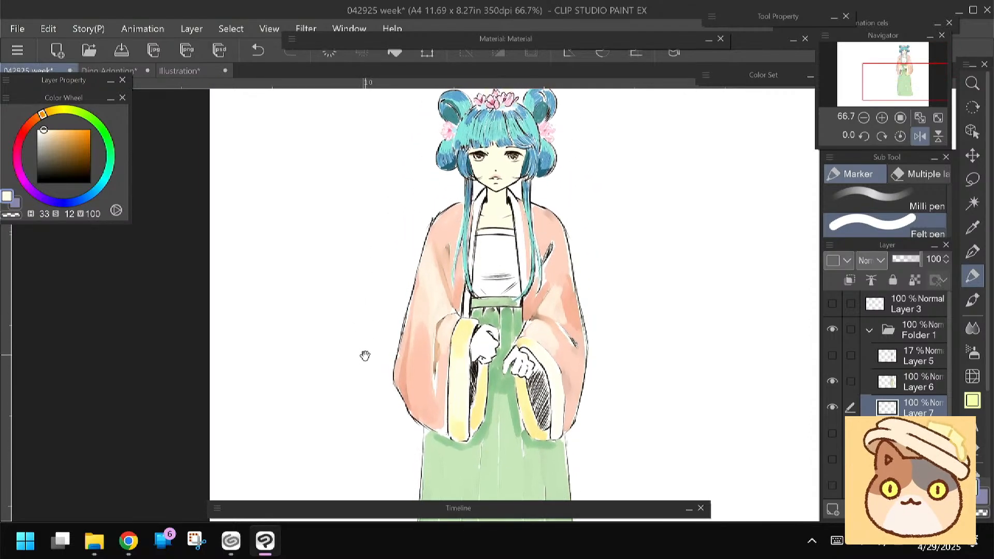
Paint peach blush on both cheeks at hue 26, saturation 28, value 94 and soften it with the Blend tool
click(38, 119)
click(51, 132)
drag(473, 216, 509, 220)
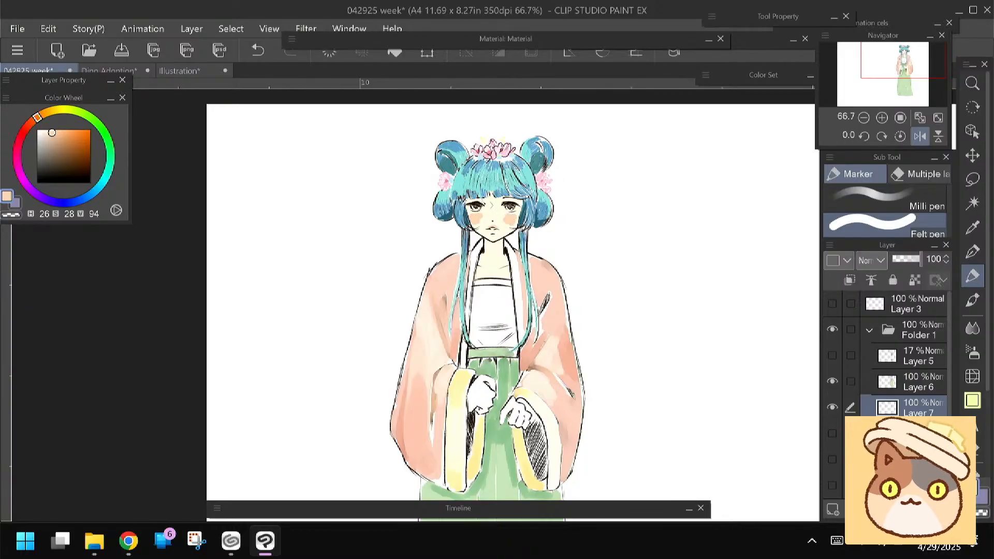
click(972, 354)
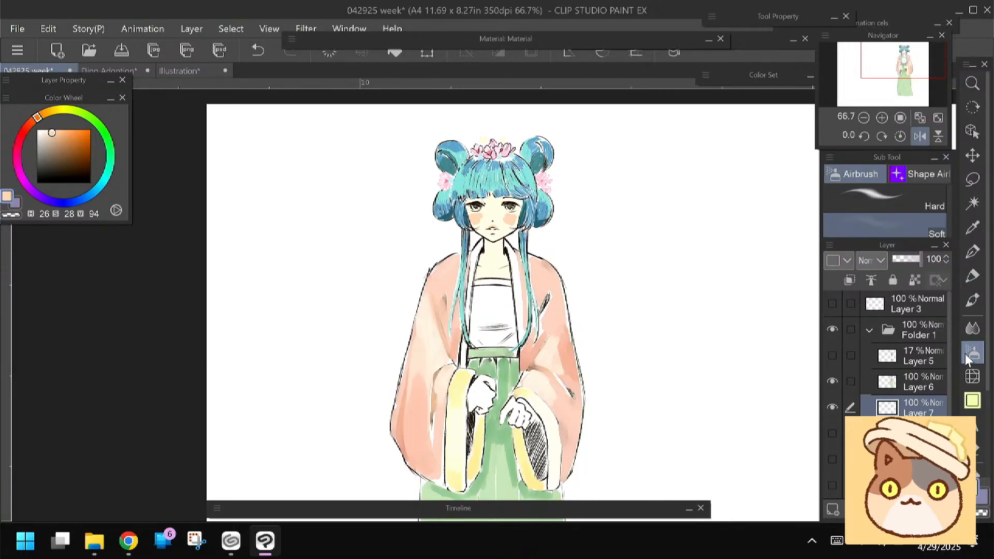
scroll(461, 218, up, 4)
click(972, 328)
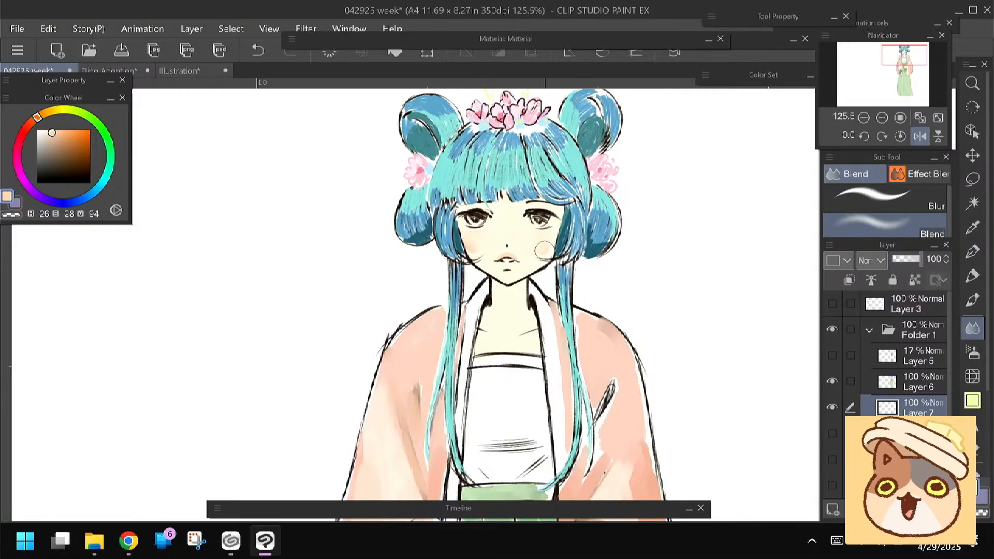
Dab stronger blush spots on both cheeks with the Meltea Brush at hue 16, saturation 43, value 95
click(972, 300)
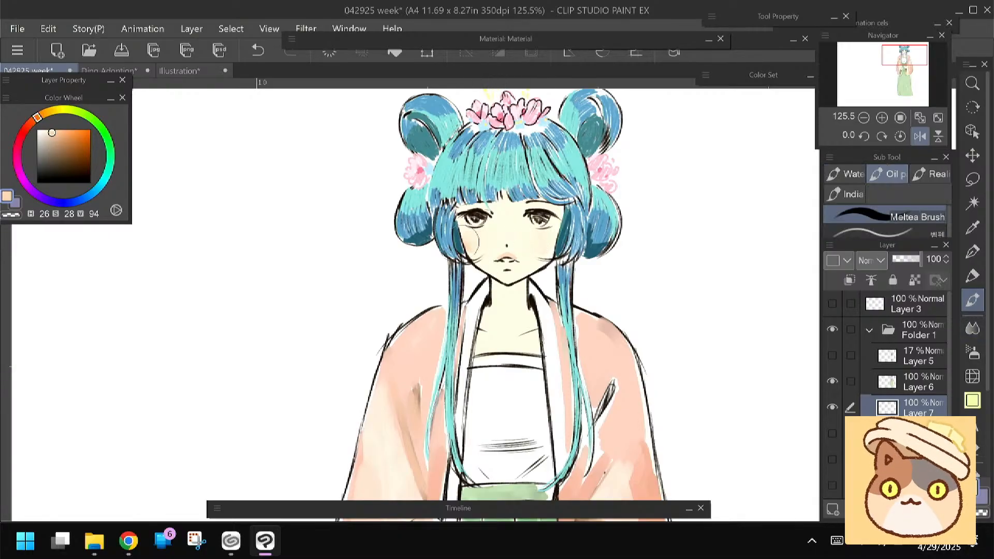
click(31, 122)
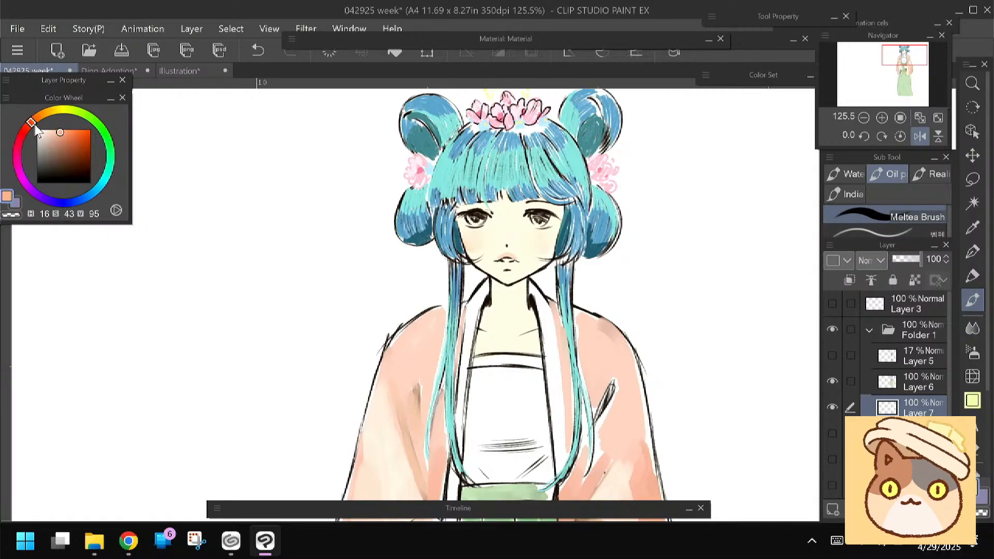
click(468, 235)
click(550, 236)
click(474, 237)
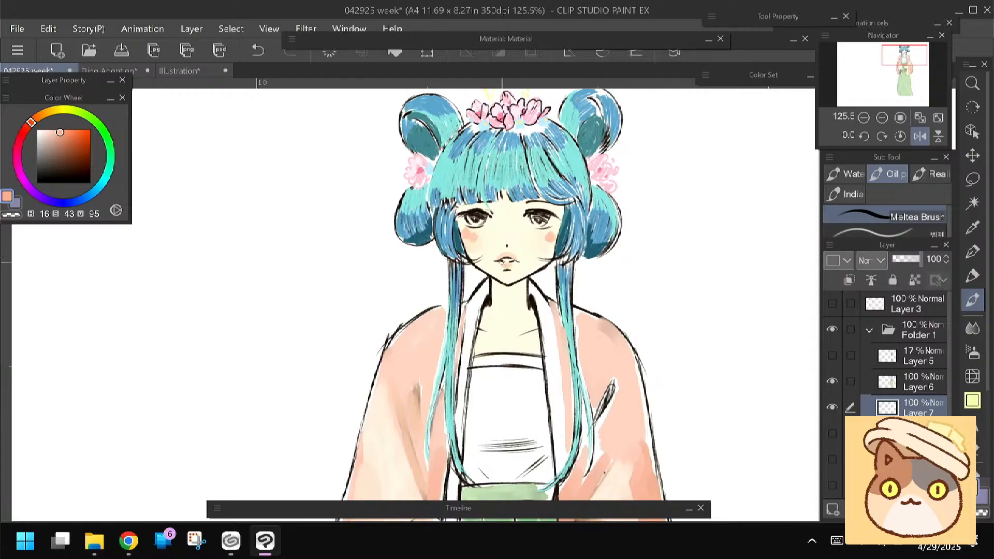
Blend the blush spots on both cheeks into the skin with a larger Blend brush
click(973, 328)
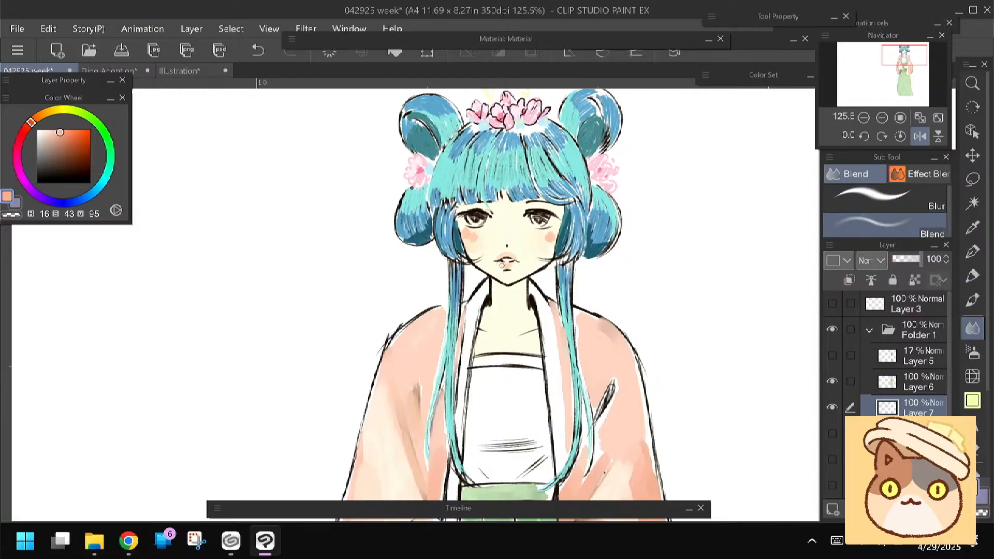
key(])
mouse_move(470, 236)
mouse_down()
mouse_move(463, 228)
mouse_move(483, 233)
mouse_up()
key(])
mouse_move(546, 240)
mouse_down()
mouse_move(554, 237)
mouse_move(544, 243)
mouse_up()
click(971, 300)
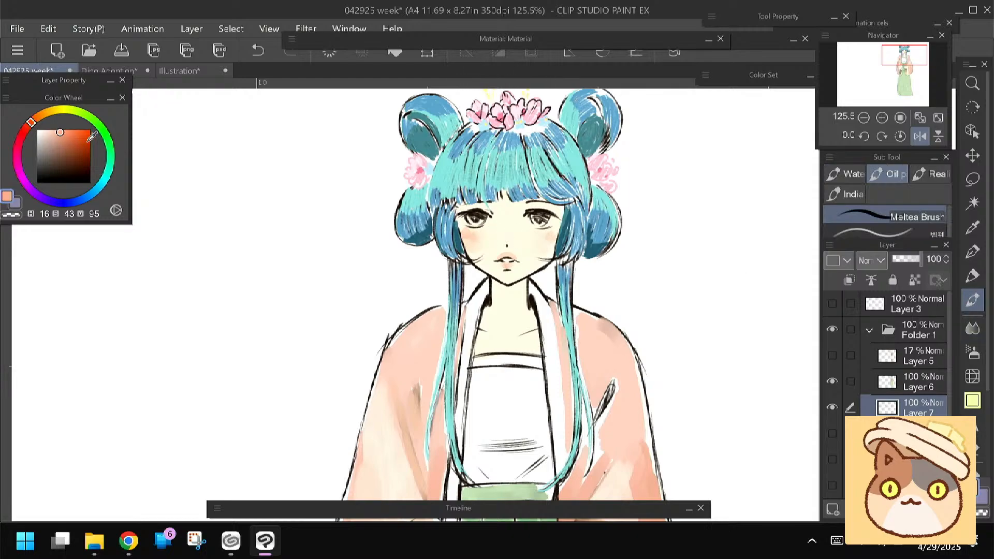
click(42, 130)
click(39, 130)
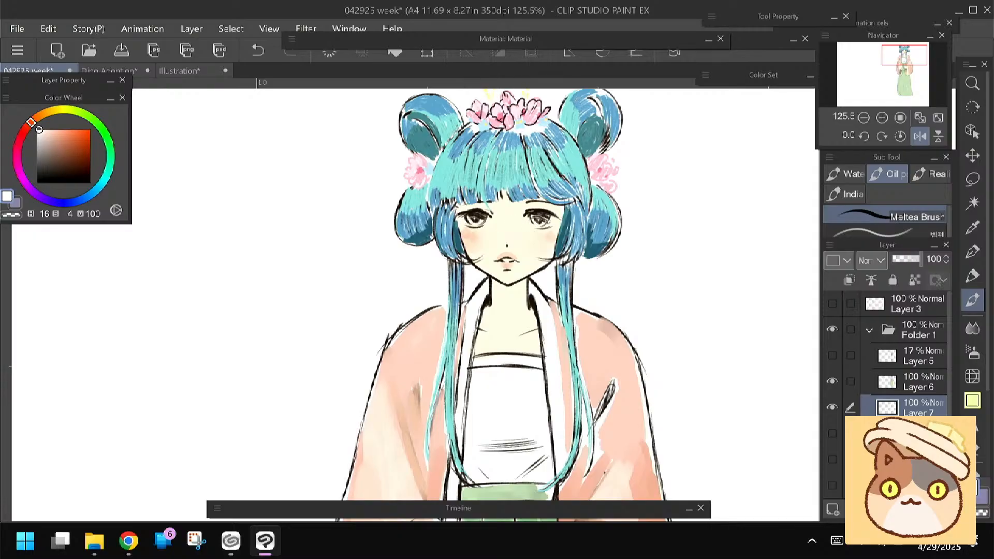
drag(348, 336, 337, 304)
Flip the canvas view horizontally and hand-letter HATSUNE beside the character with the Felt pen at hue 16, saturation 33, value 83
key(p)
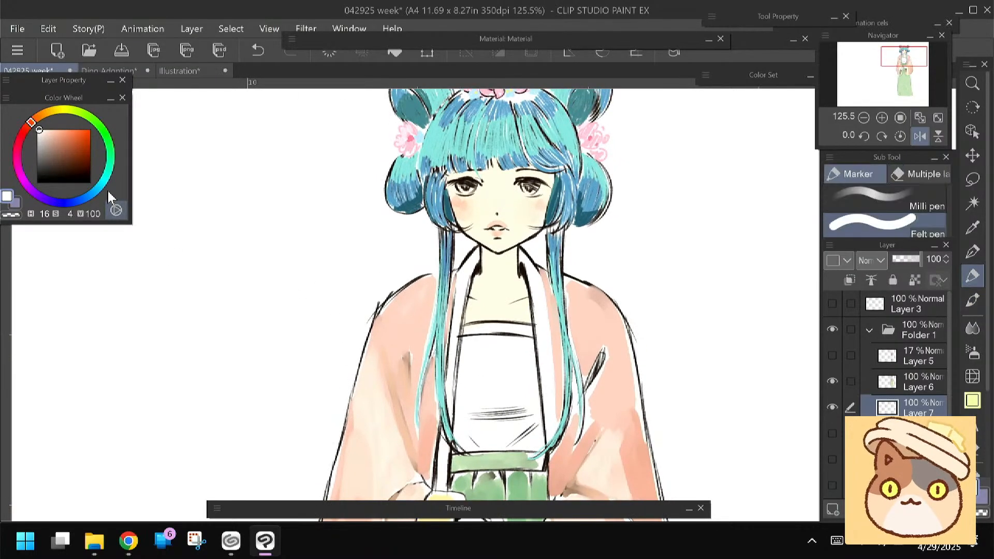
click(55, 138)
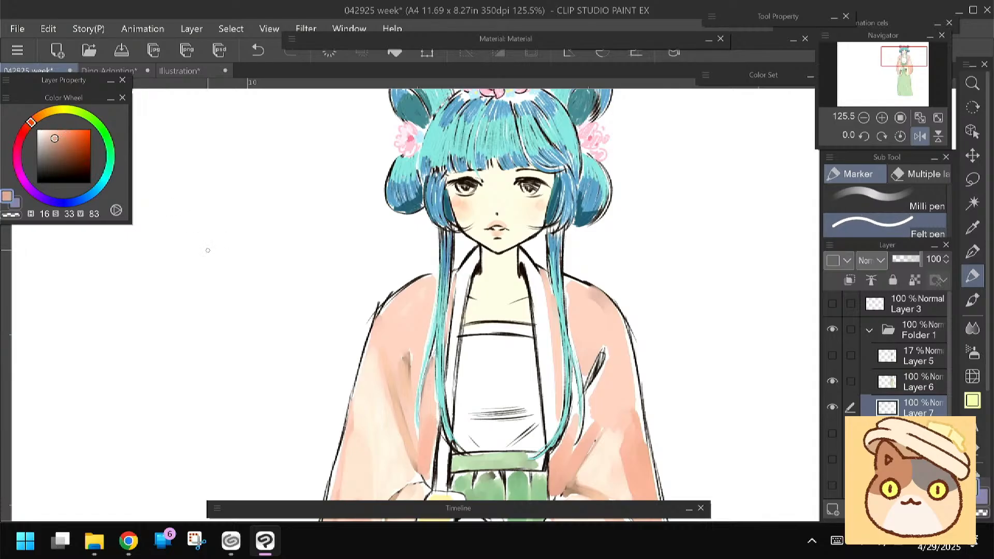
click(919, 136)
drag(211, 255, 219, 273)
mouse_move(210, 265)
mouse_down()
mouse_move(237, 274)
mouse_move(252, 260)
mouse_up()
mouse_move(245, 261)
mouse_down()
mouse_move(246, 275)
mouse_move(304, 264)
mouse_move(306, 279)
mouse_up()
drag(306, 264, 314, 264)
drag(306, 271, 313, 271)
drag(306, 279, 315, 278)
Hand-letter "MAO MAO" in quotation marks on two lines below HATSUNE in the same colour
mouse_move(229, 304)
mouse_down()
mouse_move(234, 294)
mouse_move(260, 308)
mouse_move(272, 295)
mouse_up()
drag(268, 296, 243, 319)
mouse_move(243, 320)
mouse_down()
mouse_move(270, 335)
mouse_move(294, 326)
mouse_up()
drag(216, 289, 217, 295)
drag(221, 290, 222, 295)
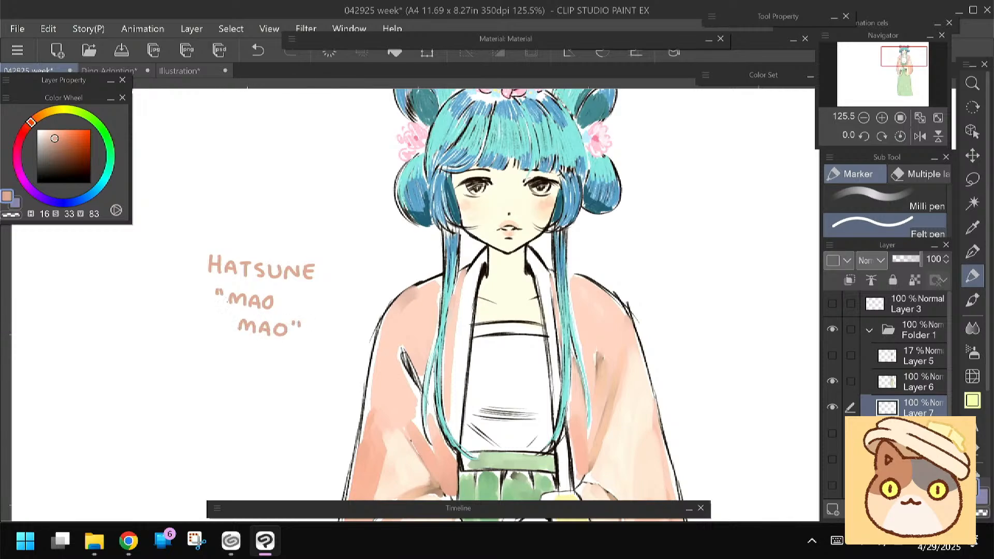
drag(299, 347, 297, 382)
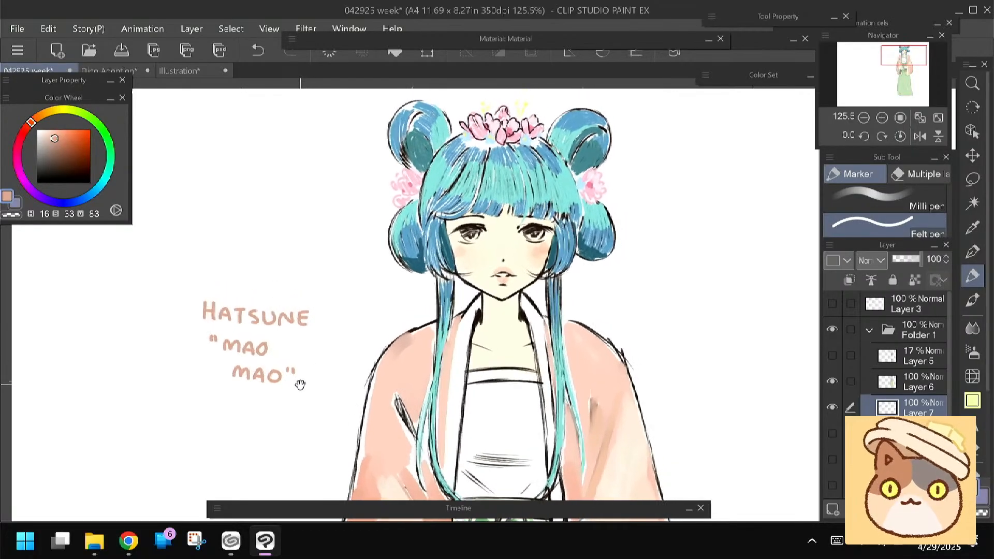
click(124, 549)
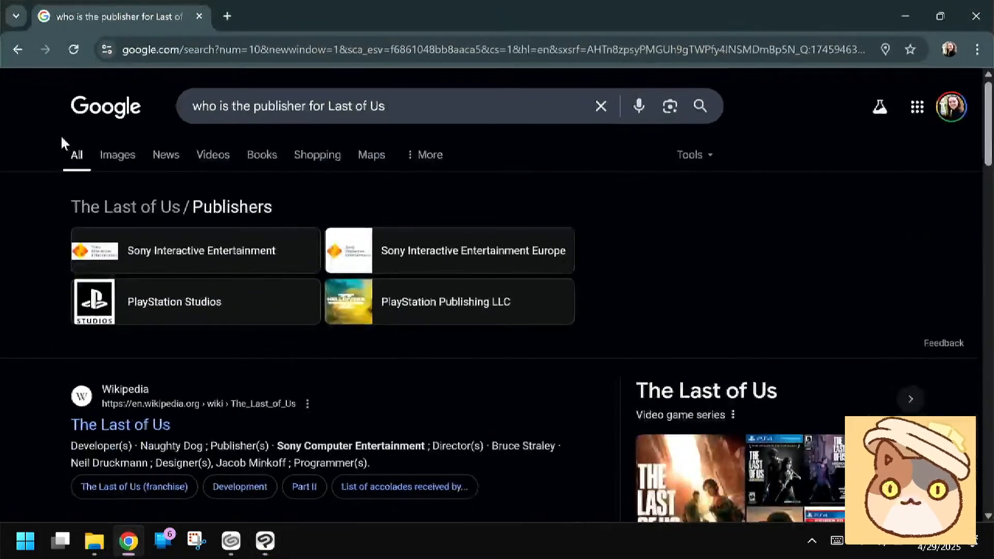
click(971, 16)
click(106, 177)
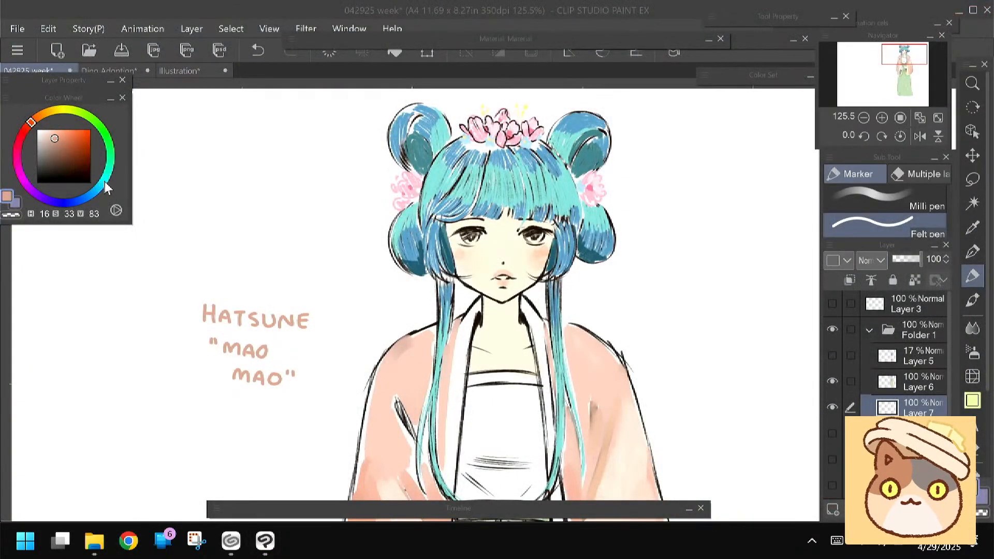
click(60, 141)
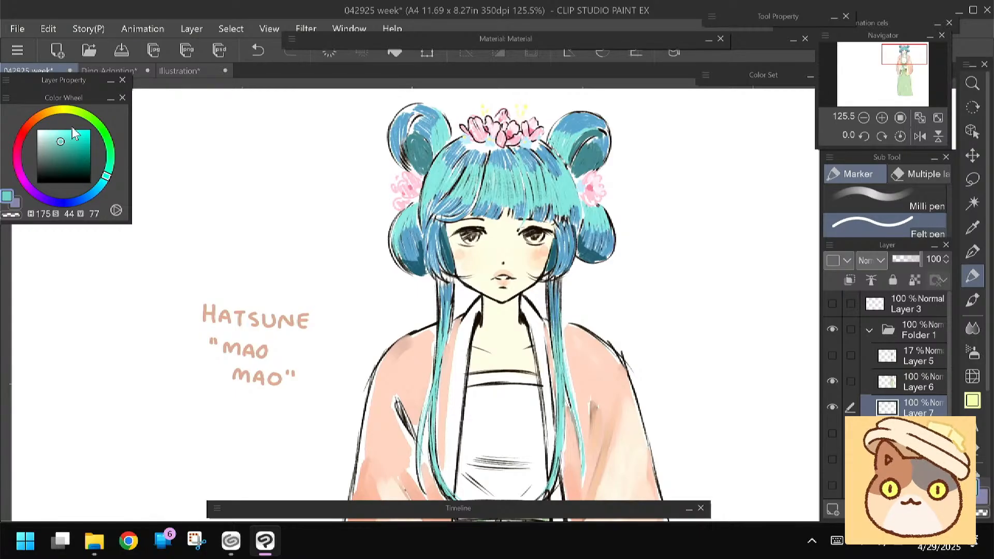
Paint peach shading around the eyes with the Meltea Brush at hue 21, saturation 34, value 96
click(31, 127)
click(56, 132)
click(34, 120)
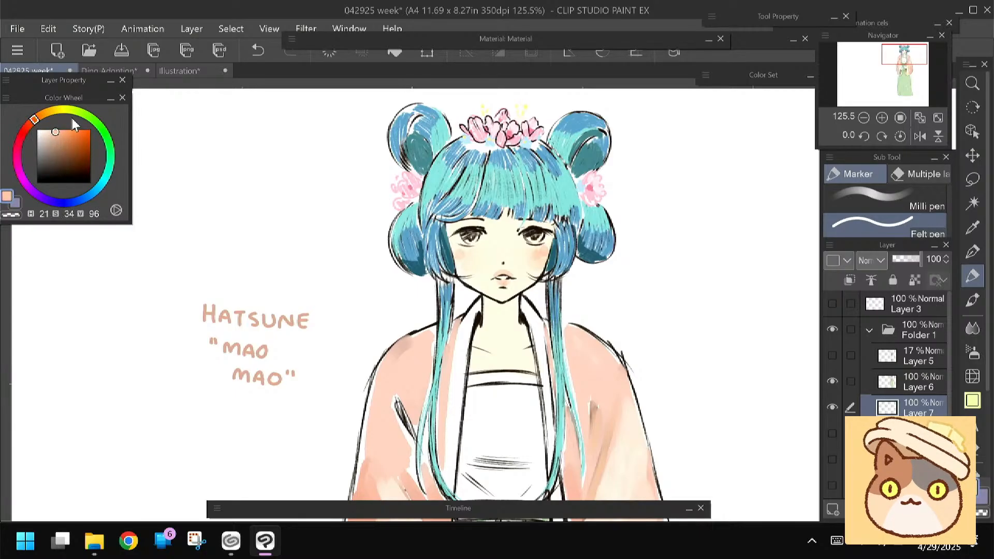
click(971, 299)
drag(460, 247, 469, 247)
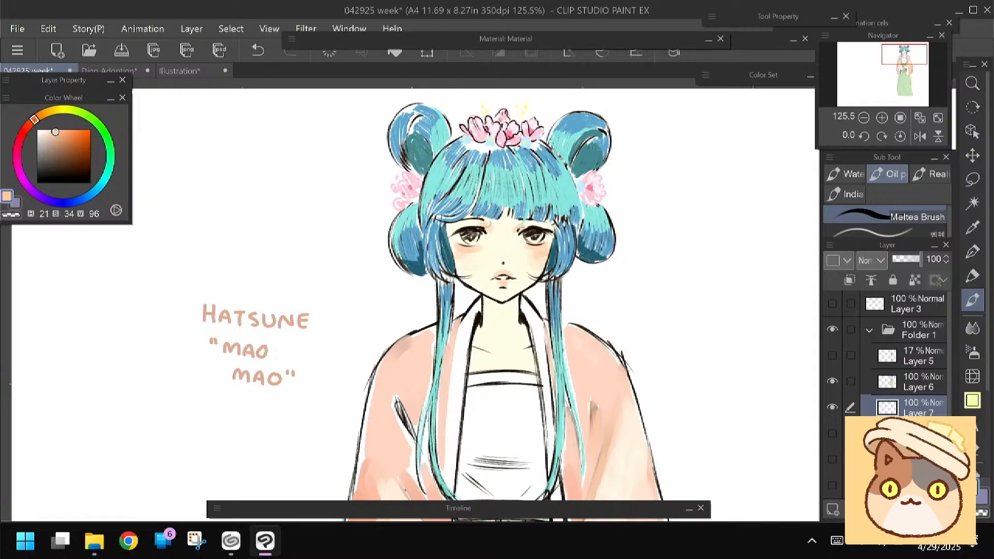
Shade the forehead beneath the fringe with a muted pink at hue 342, saturation 24, value 77
click(49, 142)
click(17, 147)
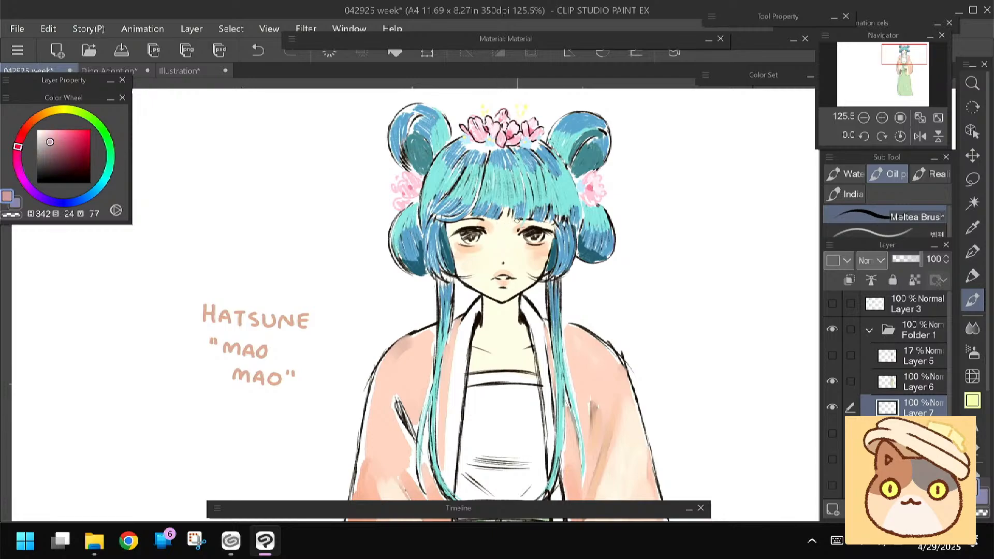
drag(498, 223, 448, 226)
drag(519, 222, 548, 225)
mouse_move(392, 299)
mouse_down()
mouse_move(379, 272)
mouse_move(377, 289)
mouse_up()
Touch up the under-eye blush with sampled skin tones and shade the neck under the chin at hue 352, saturation 17, value 84
alt+click(472, 237)
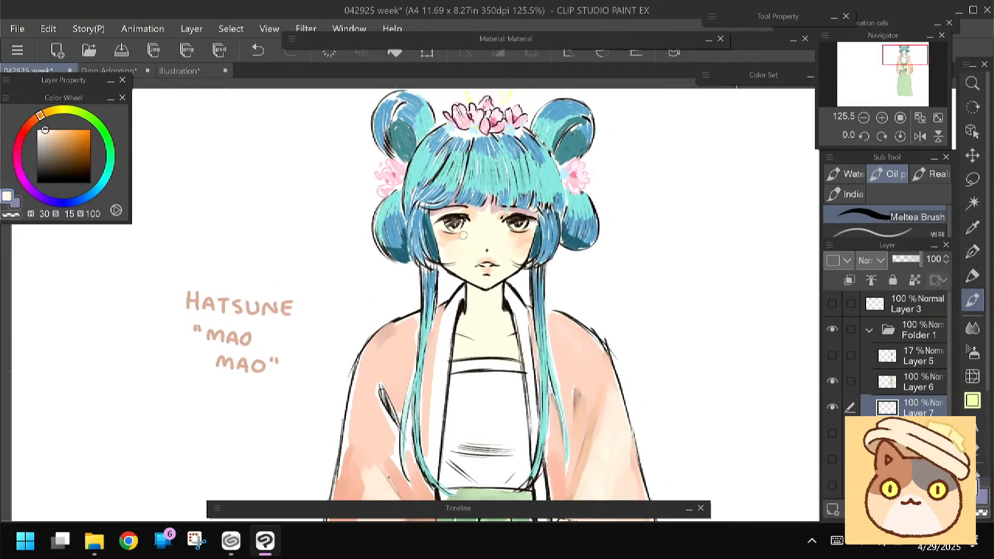
alt+click(456, 235)
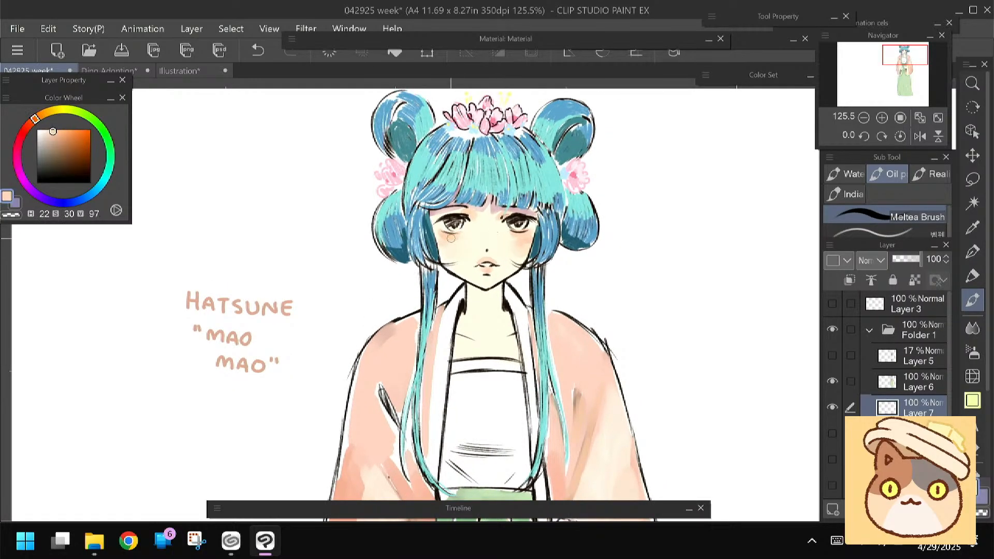
alt+click(493, 207)
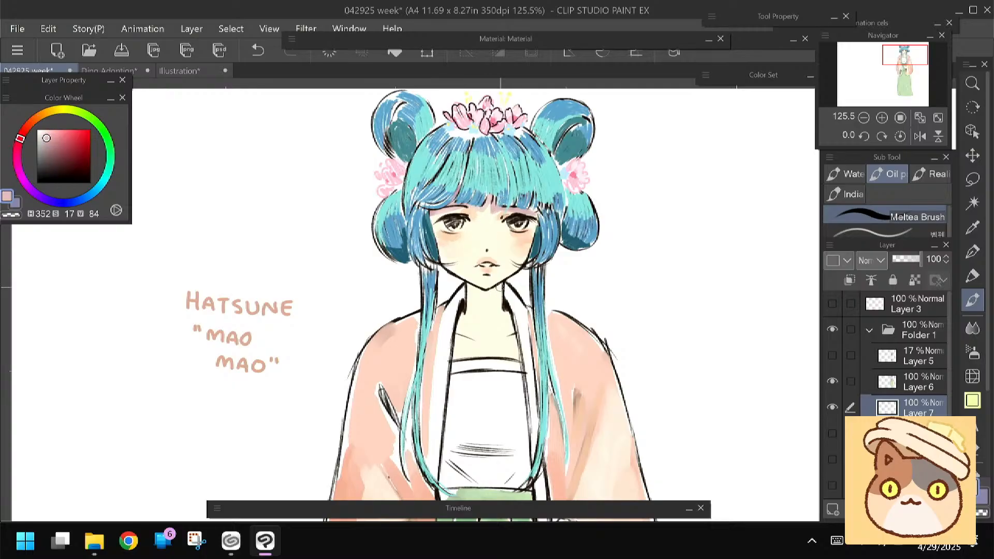
drag(358, 311, 354, 292)
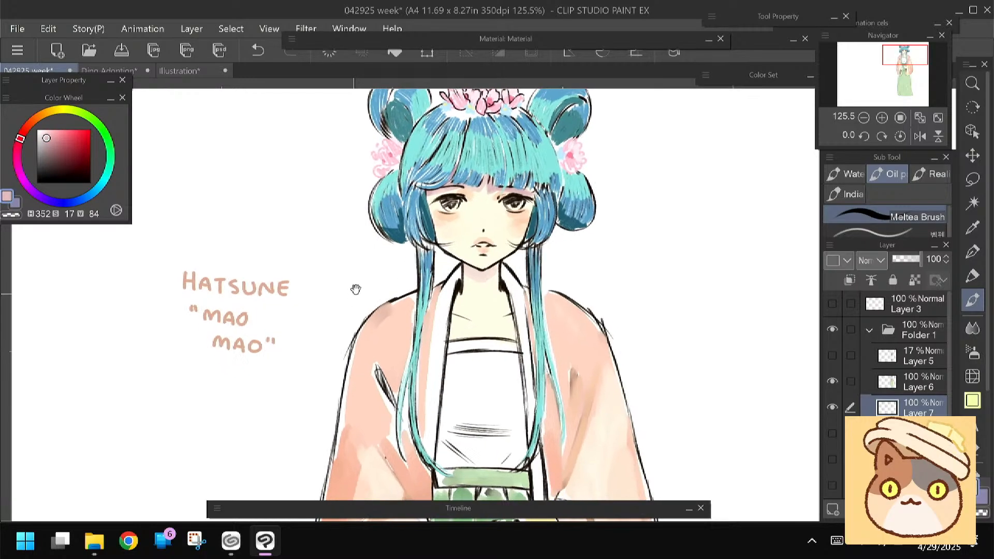
Fill the white bodice with cream at hue 35, saturation 7, value 100 using an enlarged Meltea Brush
drag(308, 343, 310, 248)
click(42, 131)
click(45, 113)
click(41, 130)
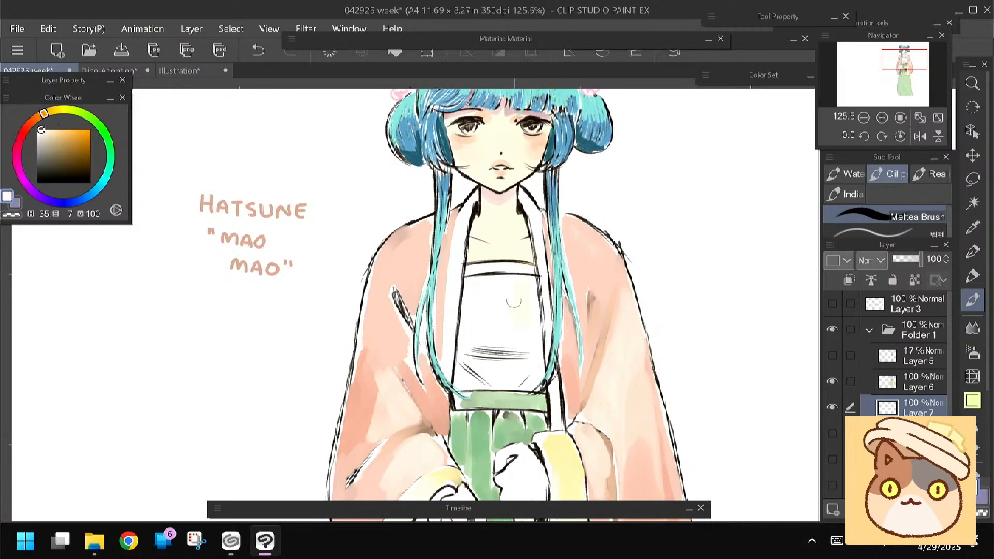
key(bracketright)
mouse_move(518, 290)
mouse_down()
mouse_move(504, 306)
mouse_move(477, 317)
mouse_move(470, 292)
mouse_move(521, 270)
mouse_move(534, 354)
mouse_move(525, 369)
mouse_move(494, 312)
mouse_move(462, 368)
mouse_move(523, 375)
mouse_move(462, 365)
mouse_up()
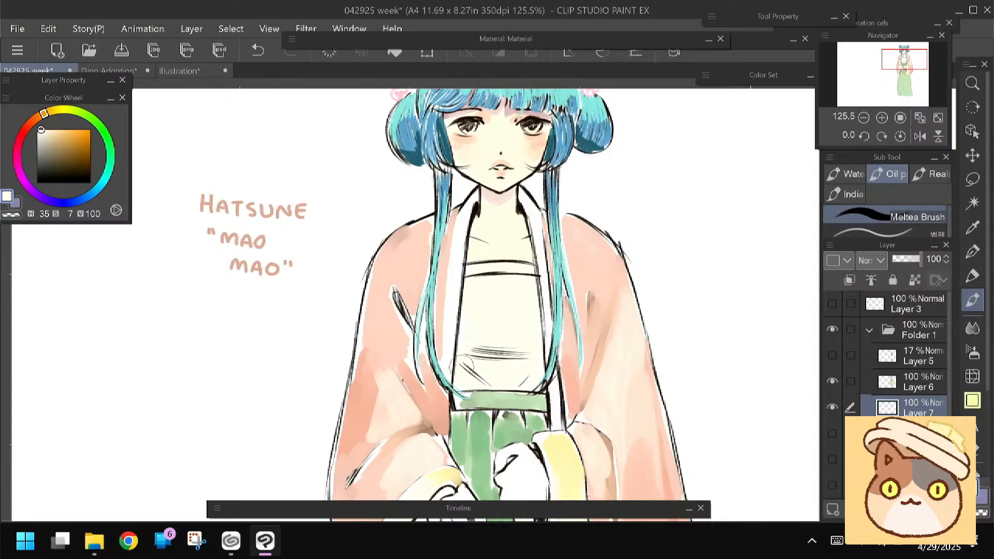
Paint pink blossom spots of varied sizes on the bodice at hue 356, saturation 30, value 96
click(25, 132)
click(47, 130)
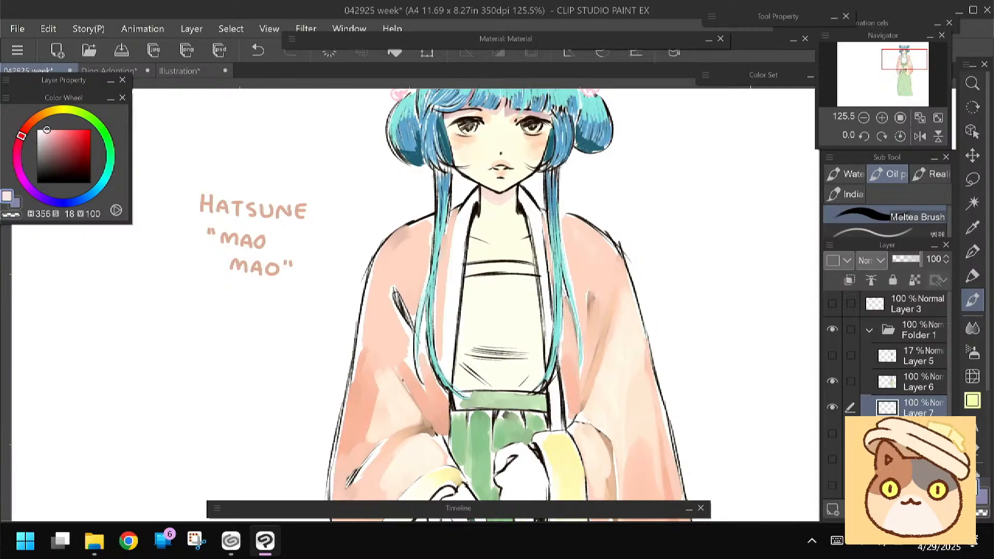
click(53, 132)
mouse_move(481, 320)
mouse_down()
mouse_move(479, 329)
mouse_move(468, 323)
mouse_move(474, 338)
mouse_move(467, 330)
mouse_move(495, 346)
mouse_up()
key(bracketleft)
key(bracketleft)
mouse_move(528, 302)
mouse_down()
mouse_move(529, 311)
mouse_move(517, 305)
mouse_move(530, 316)
mouse_move(514, 314)
mouse_move(526, 350)
mouse_move(516, 350)
mouse_up()
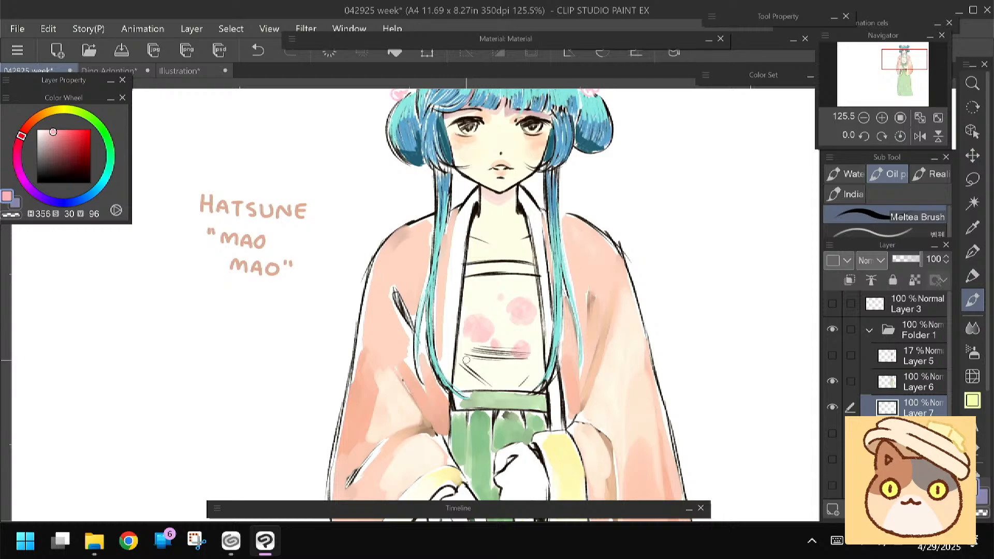
Add darker pink centres to the bodice blossoms at hue 356, saturation 39, value 91
scroll(466, 359, down, 1)
click(58, 134)
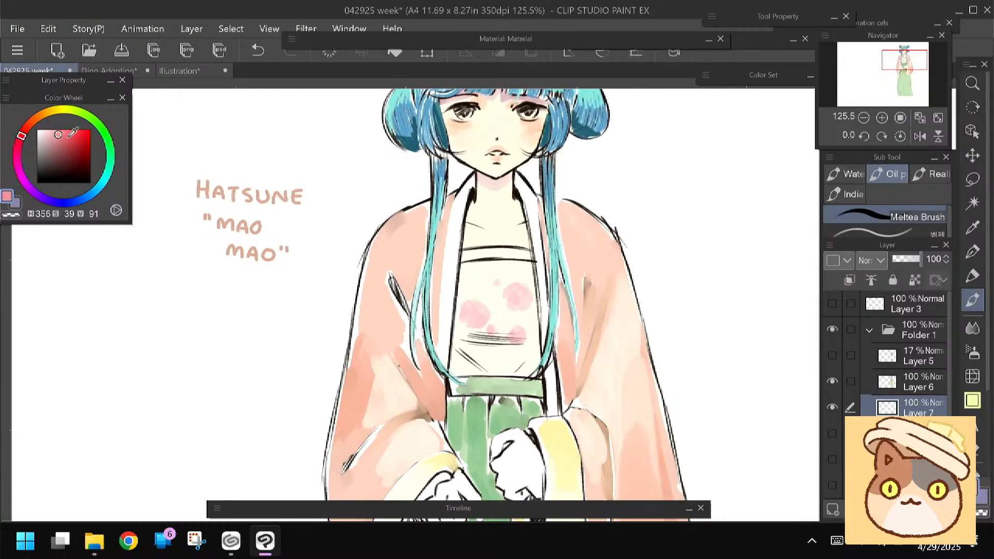
mouse_move(474, 308)
mouse_down()
mouse_move(474, 318)
mouse_move(515, 298)
mouse_up()
drag(515, 335, 518, 337)
drag(491, 328, 490, 331)
drag(497, 283, 498, 286)
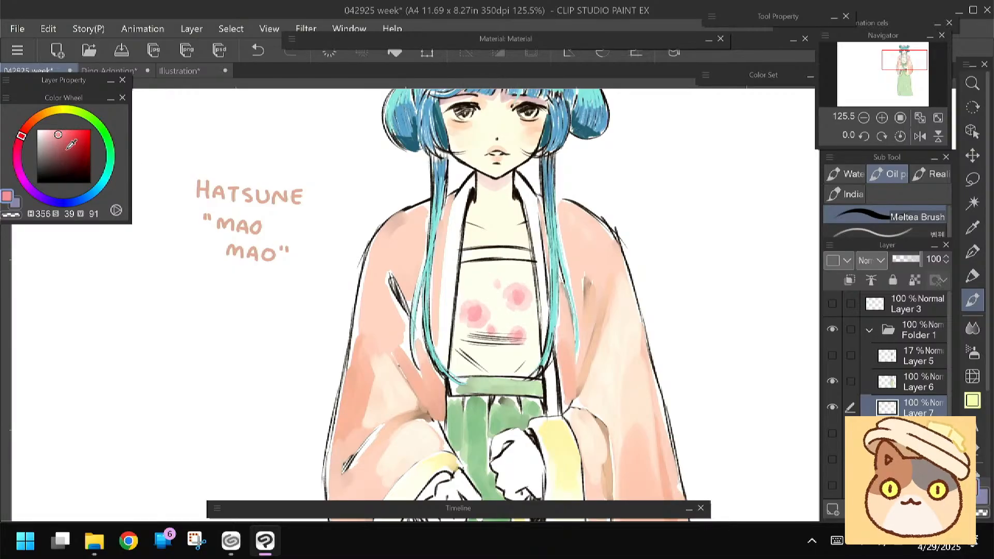
Draw dark branches between the bodice blossoms at hue 356, saturation 29, value 23 with the Meltea Brush and Felt pen
drag(66, 152, 53, 171)
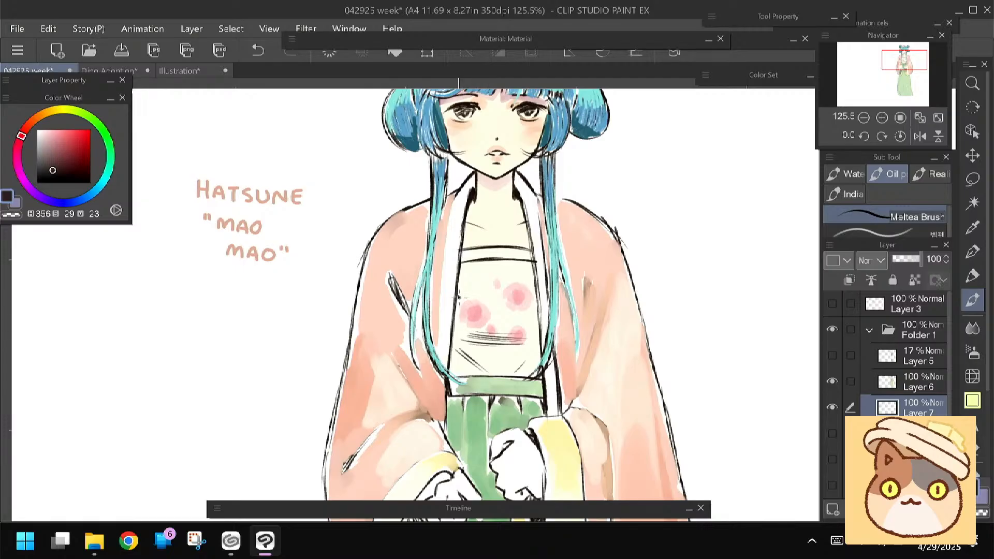
mouse_move(457, 295)
mouse_down()
mouse_move(500, 368)
mouse_move(482, 328)
mouse_up()
drag(481, 327, 506, 374)
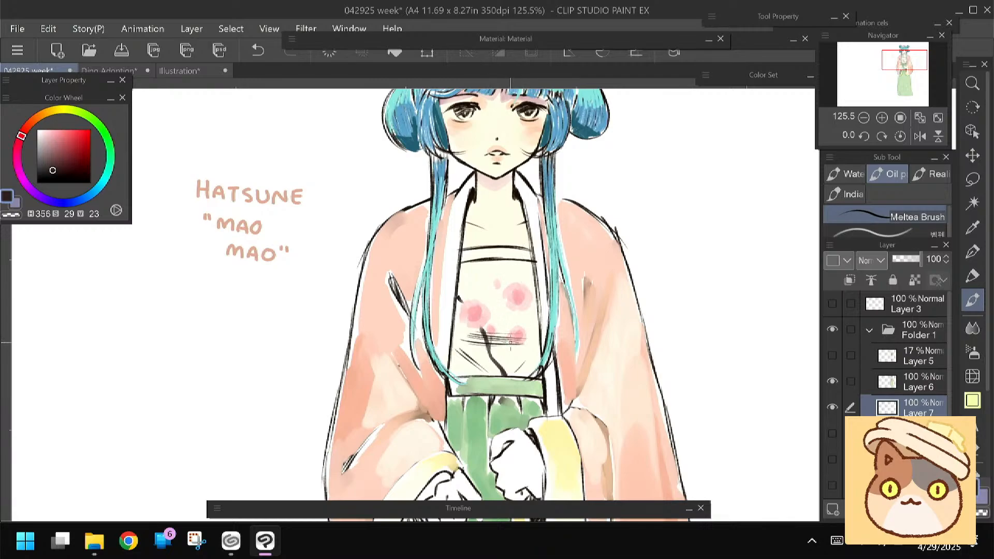
key(p)
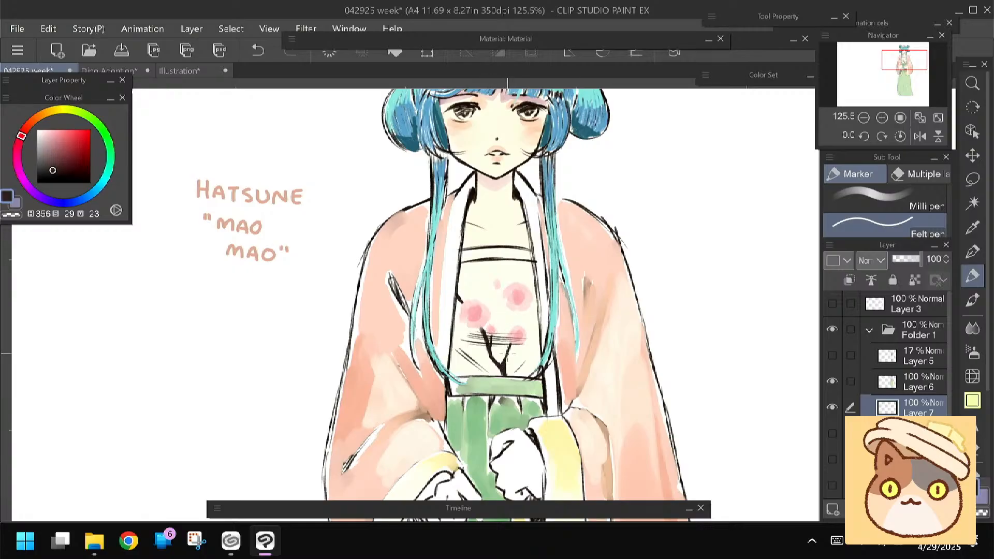
mouse_move(504, 347)
mouse_down()
mouse_move(512, 312)
mouse_move(506, 351)
mouse_up()
drag(509, 307, 506, 336)
Sample the chest's skin tone, hue 33, saturation 12, value 100, and fill both hands with a larger Felt pen
scroll(479, 353, down, 4)
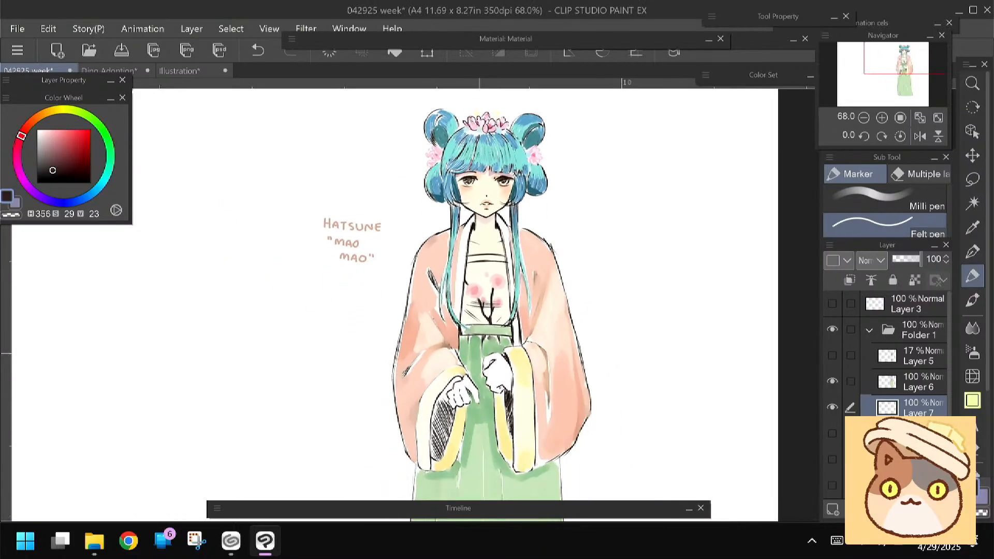
drag(480, 353, 486, 374)
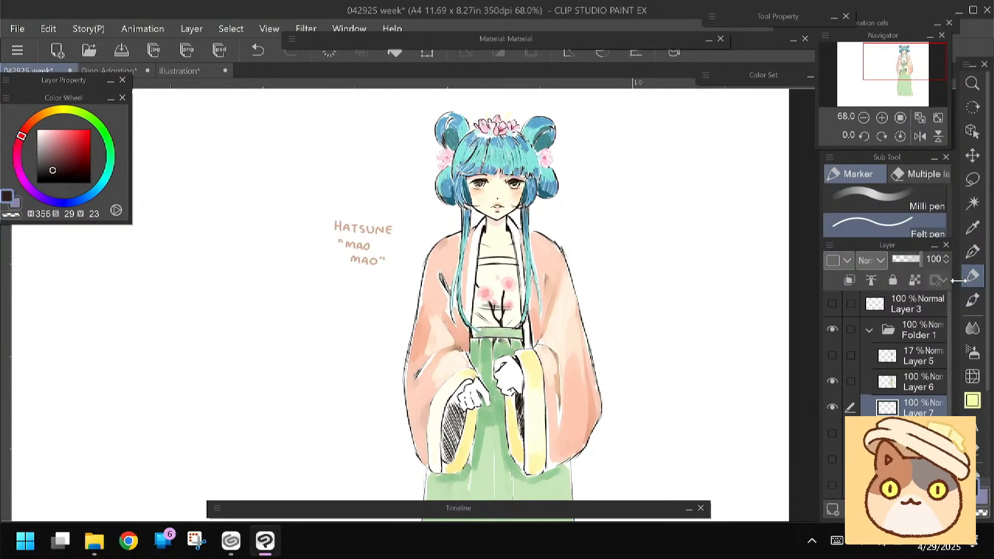
alt+click(505, 247)
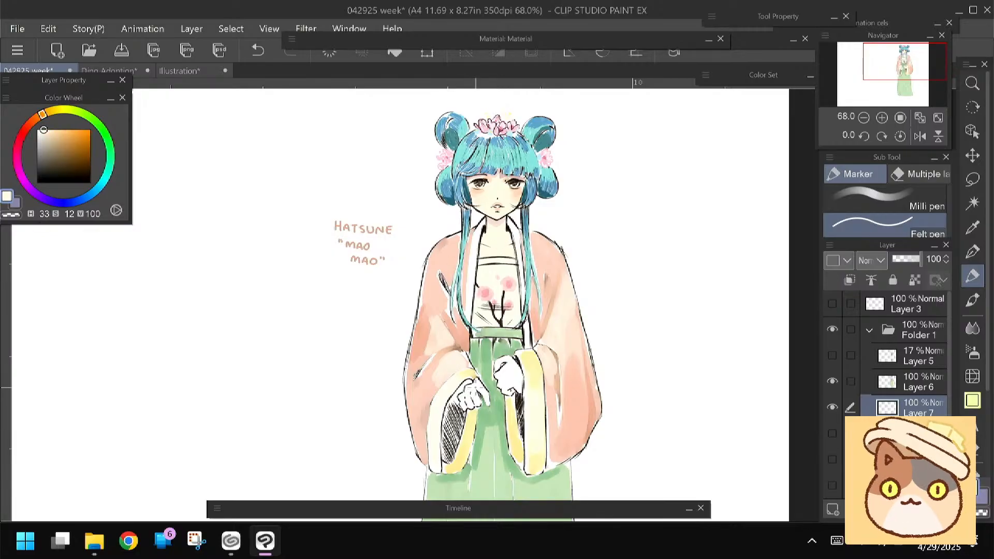
key(bracketright)
key(bracketright)
key(bracketright)
key(bracketright)
key(bracketright)
key(bracketright)
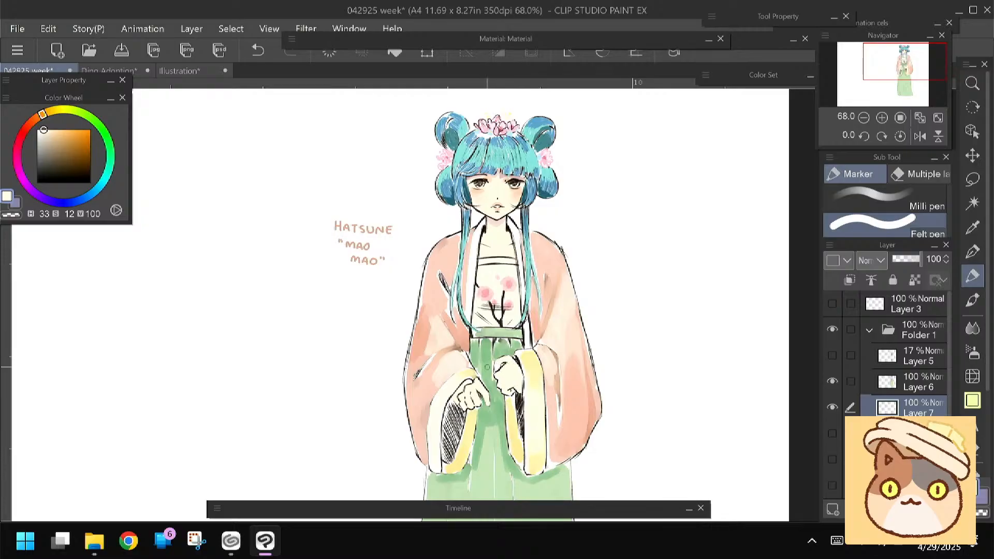
Shade the hands with peach at hue 22, saturation 28, value 97, and refine them with sampled skin tones using the Meltea Brush
click(36, 118)
click(51, 131)
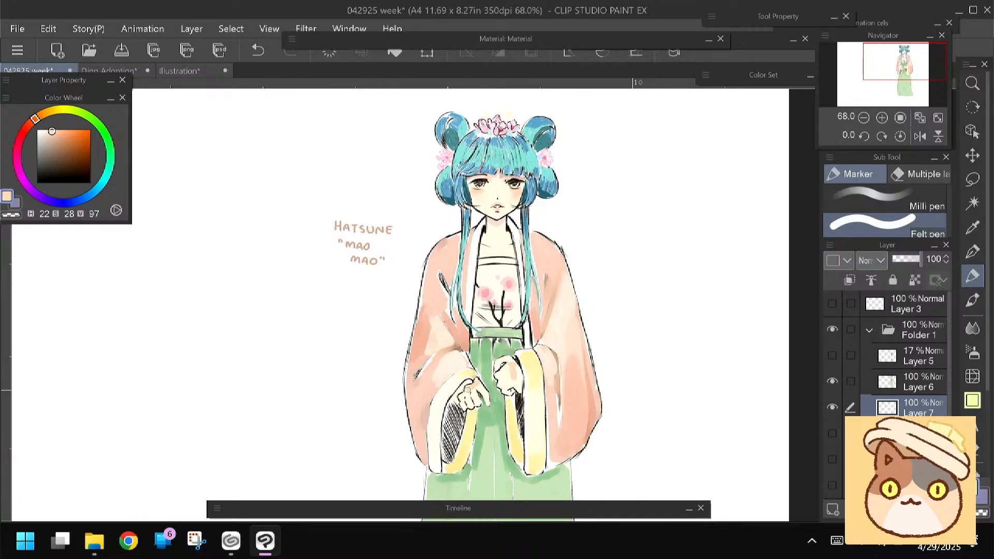
alt+click(508, 376)
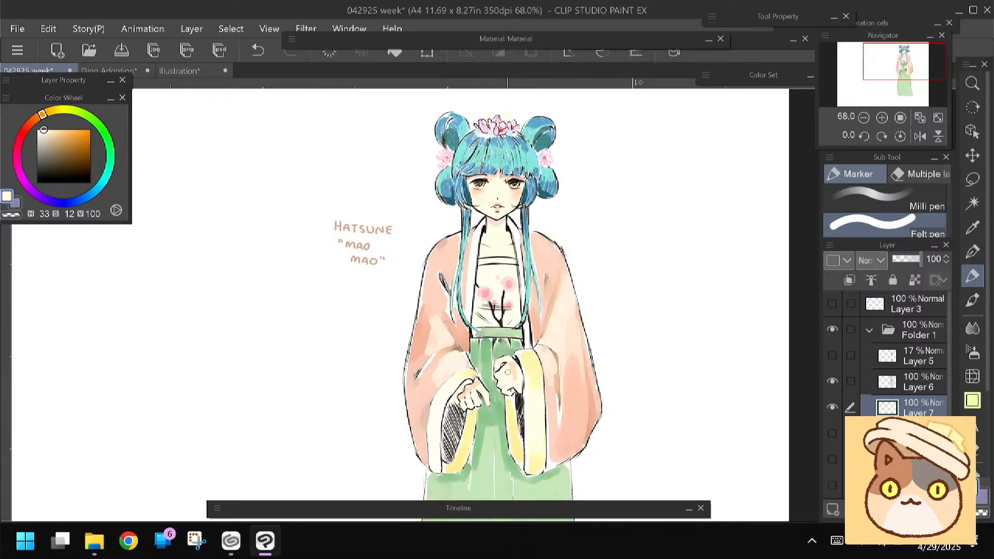
click(972, 301)
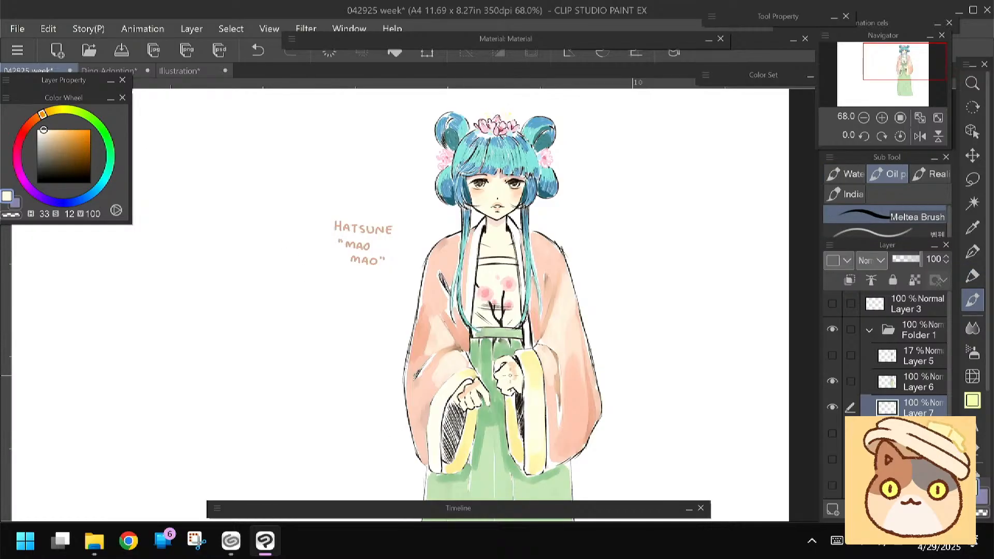
alt+click(517, 357)
key(])
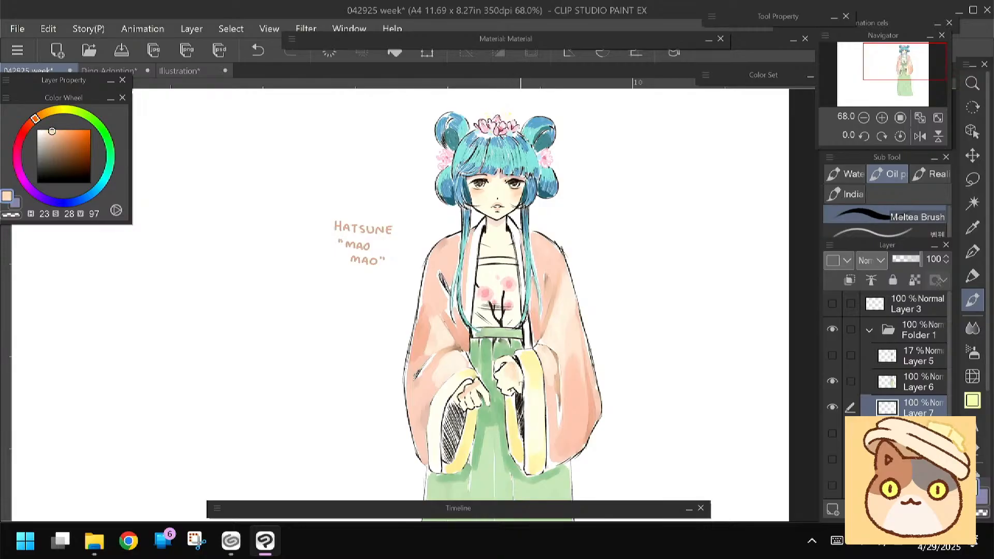
Make the layer beneath the character artwork visible and active for a backdrop
scroll(450, 338, down, 3)
drag(449, 338, 469, 244)
scroll(551, 314, down, 2)
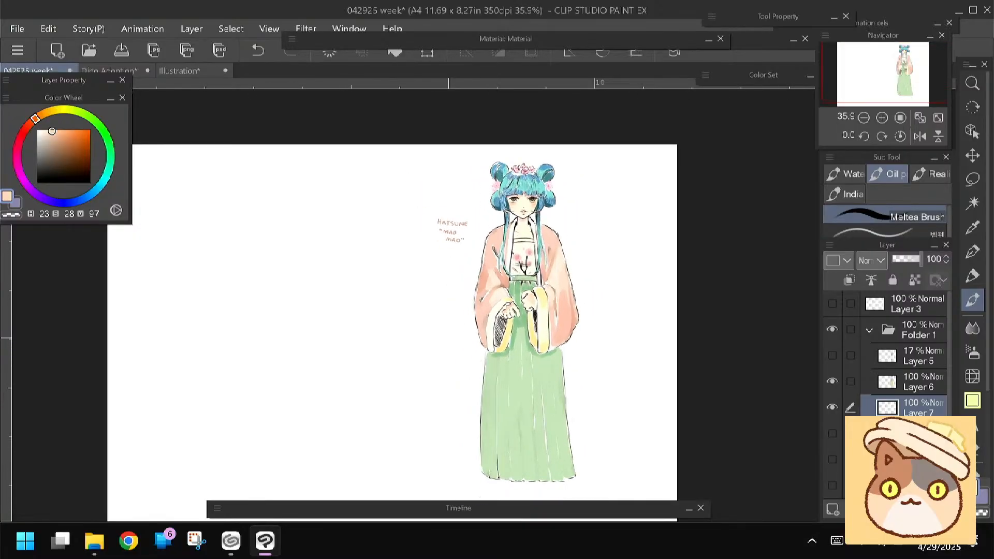
click(832, 408)
click(832, 407)
click(901, 459)
click(831, 433)
click(972, 400)
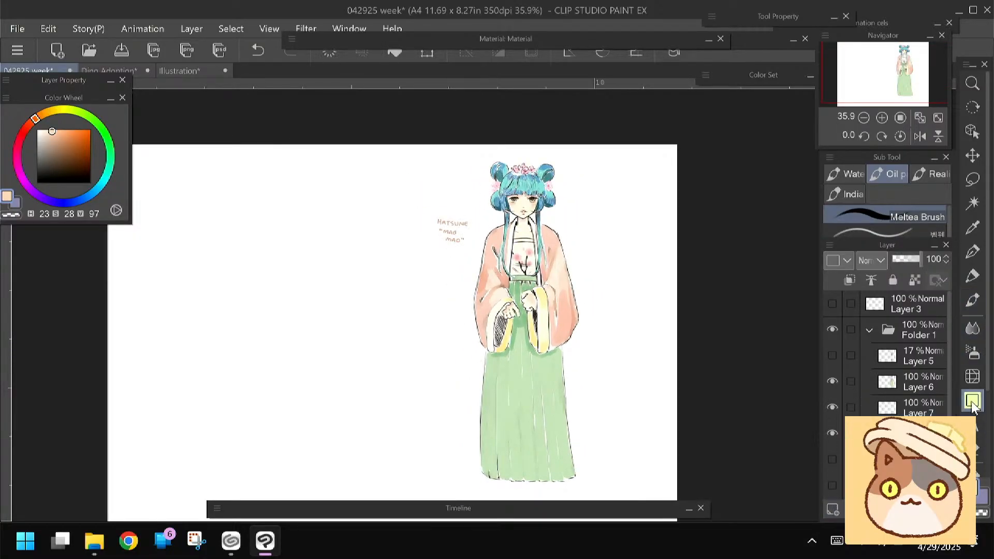
drag(476, 177, 572, 460)
key(ctrl+z)
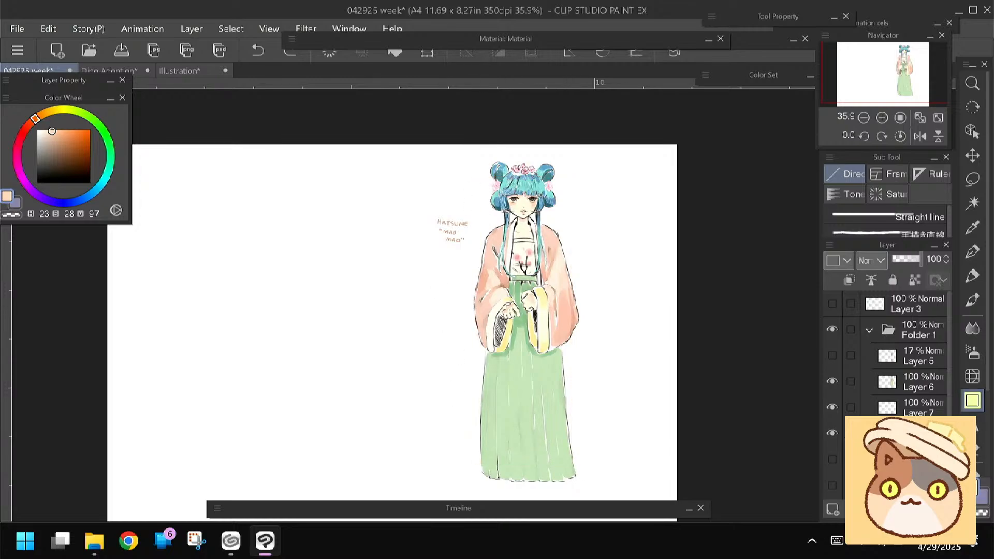
Select a tall rectangle around the character and fill it with purple at hue 255, saturation 34, value 85
click(972, 179)
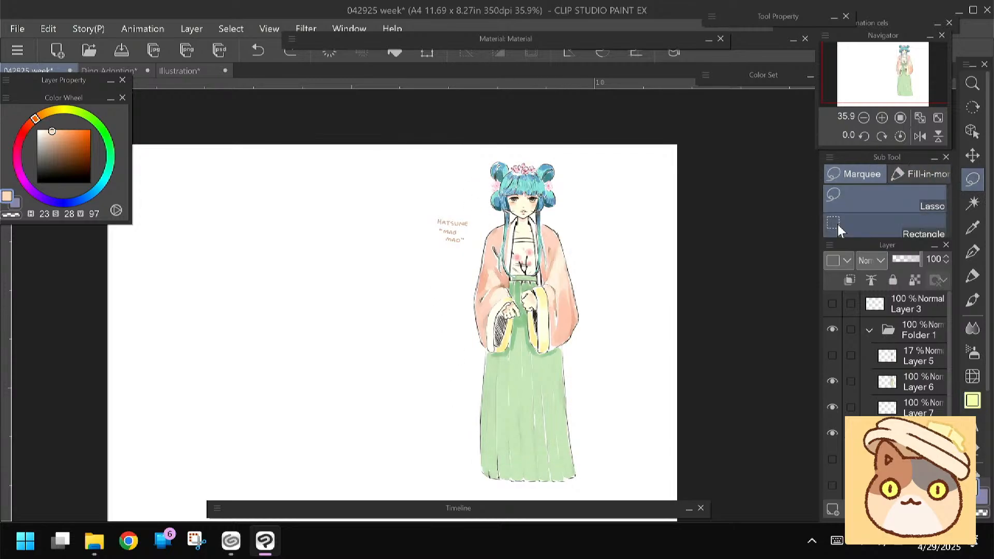
drag(472, 177, 575, 473)
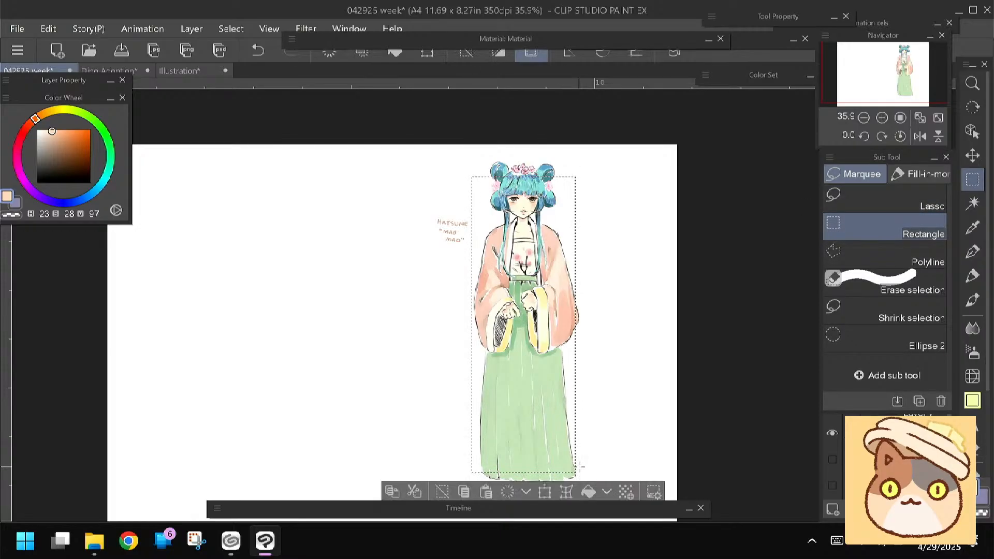
click(51, 201)
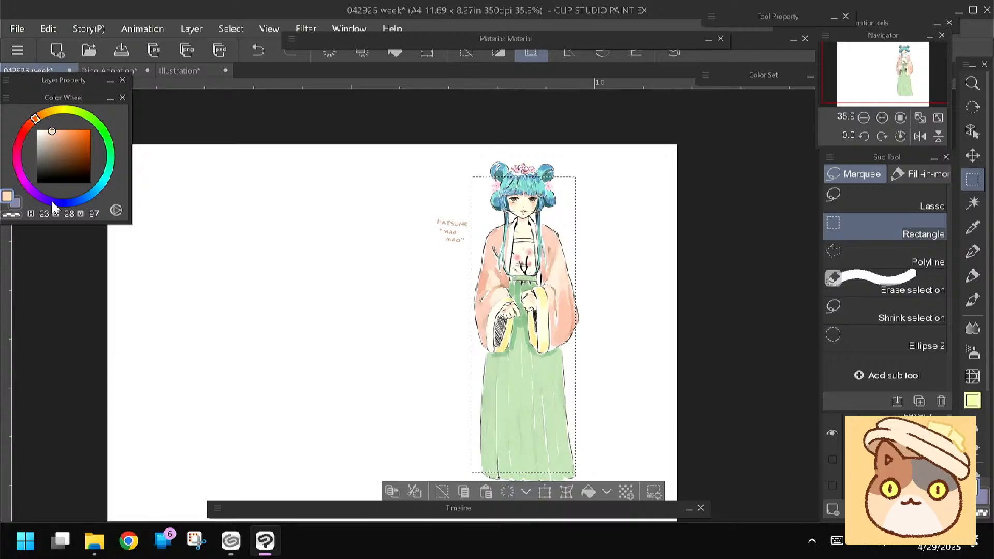
click(55, 137)
click(395, 52)
key(ctrl+d)
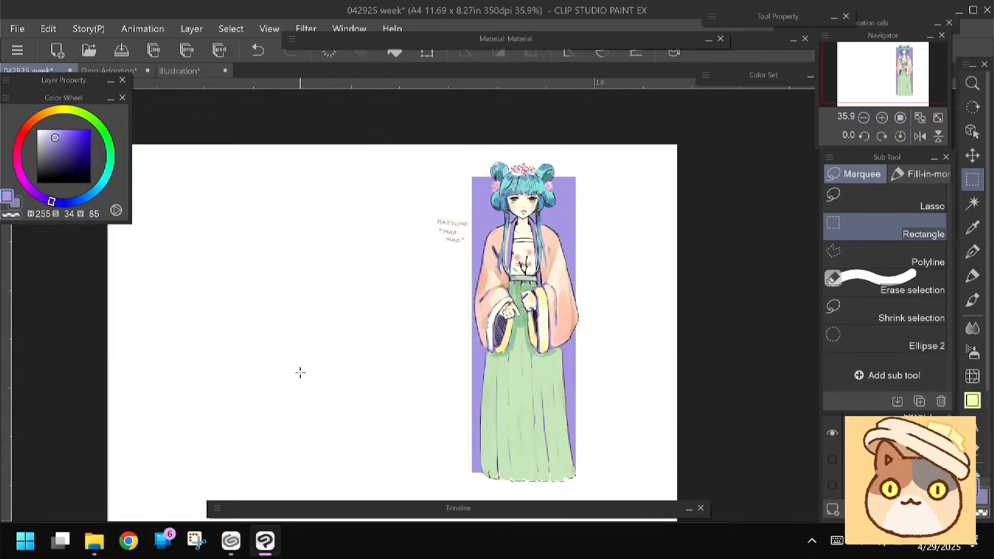
Lock the backdrop's transparent pixels and recolour it to very pale lavender at hue 255, saturation 6, value 100
drag(316, 396, 314, 393)
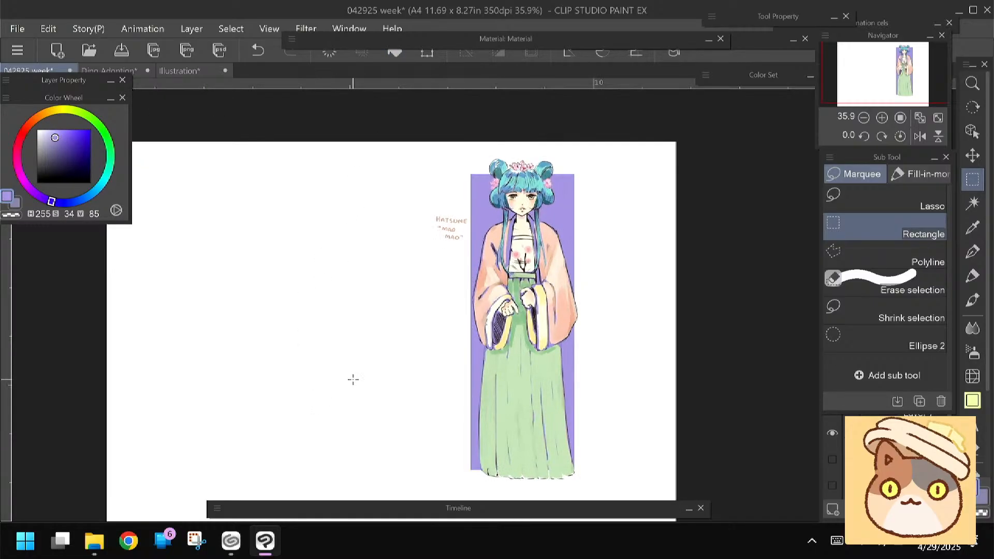
click(901, 440)
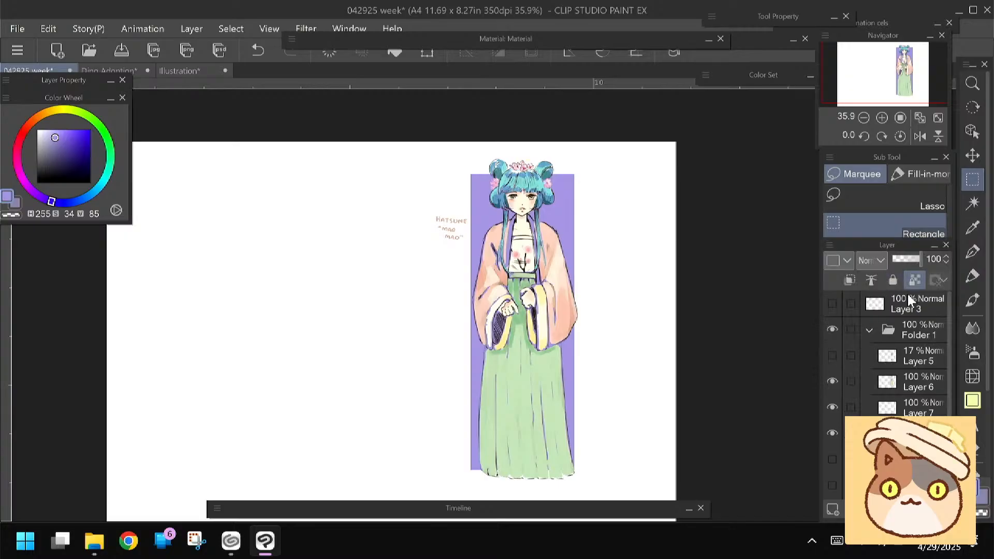
click(41, 129)
click(395, 53)
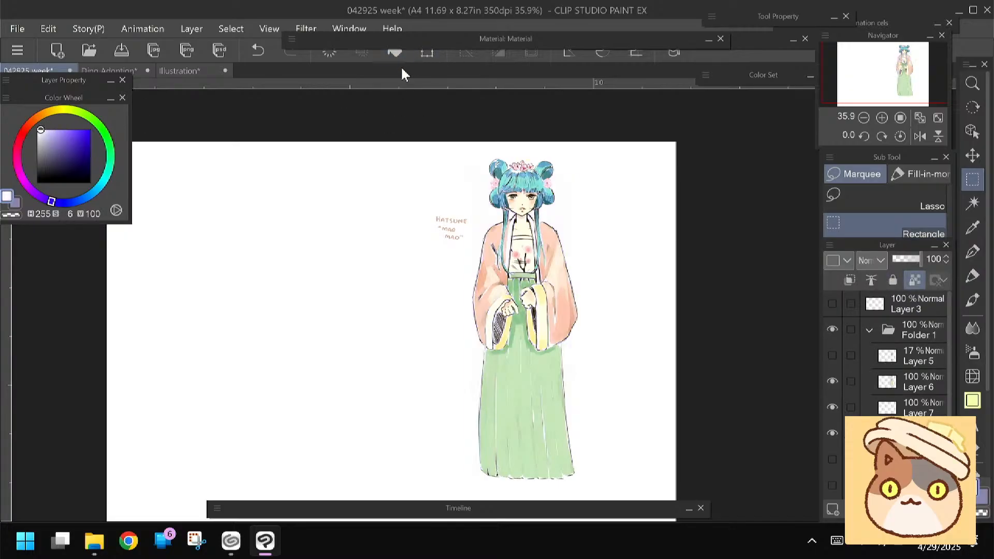
Paint the unfilled robe areas around the sleeve cuff white with the Felt pen at saturation 0, value 100
key(p)
click(38, 129)
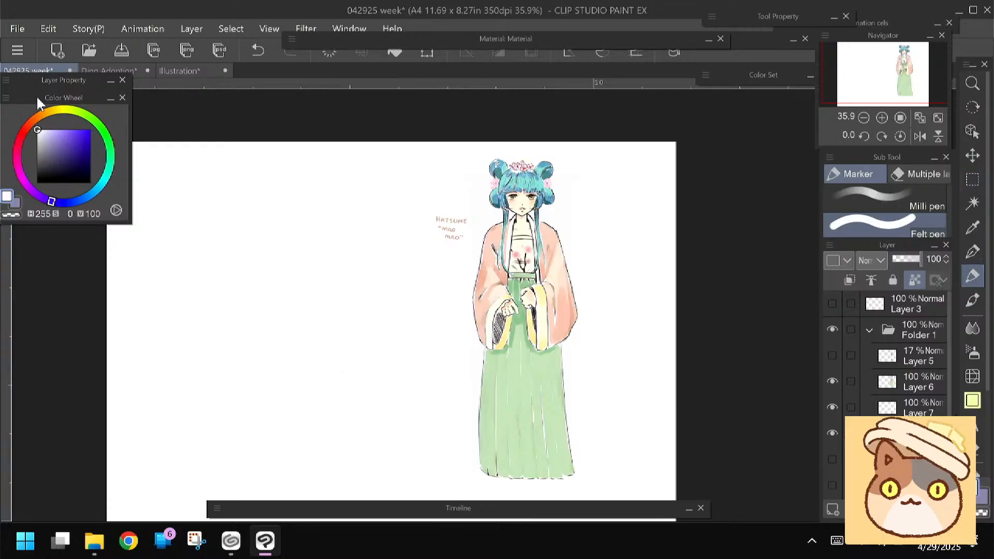
drag(496, 299, 492, 309)
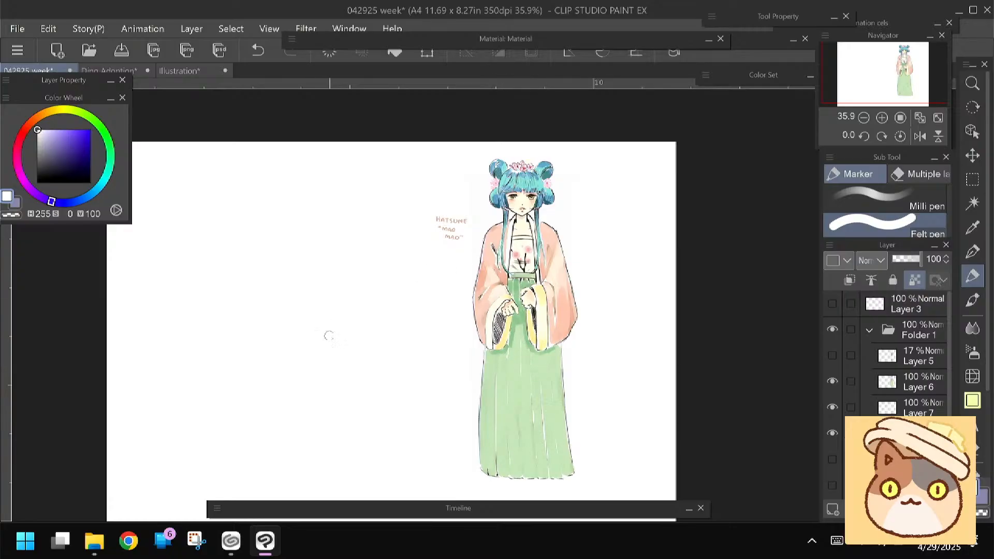
Erase the handwritten name label beside the character
scroll(346, 332, up, 1)
scroll(346, 333, up, 3)
drag(347, 333, 246, 386)
key(e)
key(p)
ctrl+shift+click(388, 255)
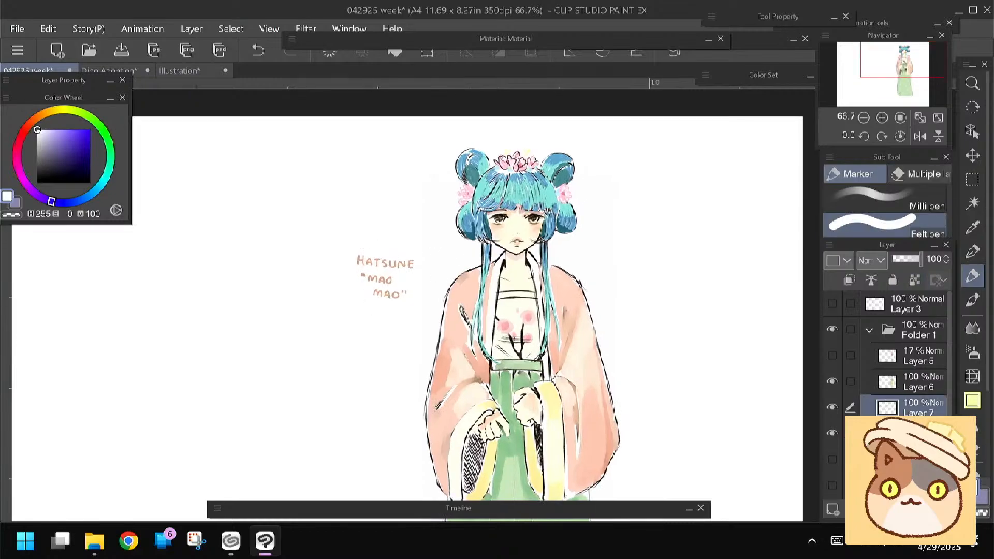
key(e)
mouse_move(365, 260)
mouse_down()
mouse_move(371, 291)
mouse_move(358, 250)
mouse_move(395, 284)
mouse_up()
key(p)
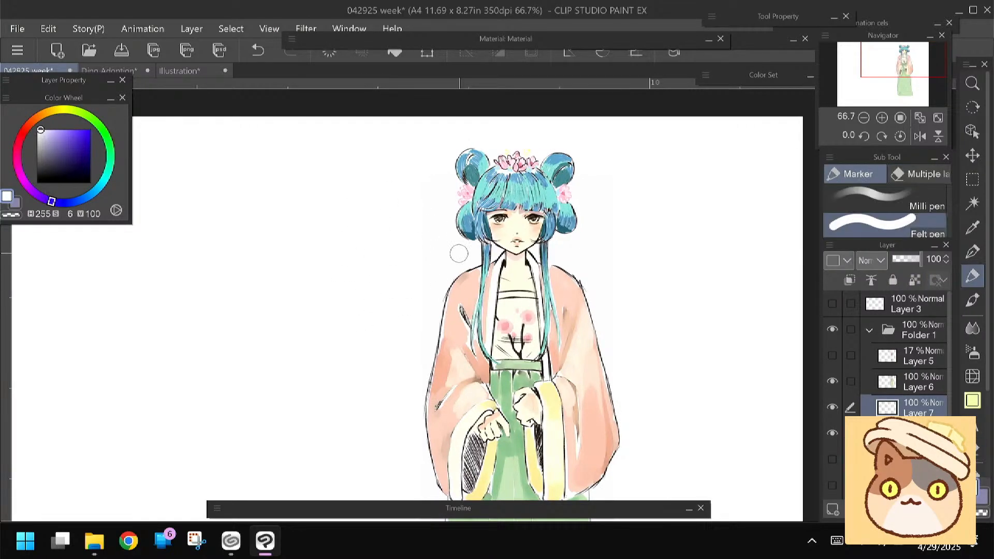
Draw pale lavender blossoms on both sides of the character's head with the Felt pen at hue 255, saturation 14, value 96
click(42, 130)
click(44, 132)
drag(439, 253, 437, 252)
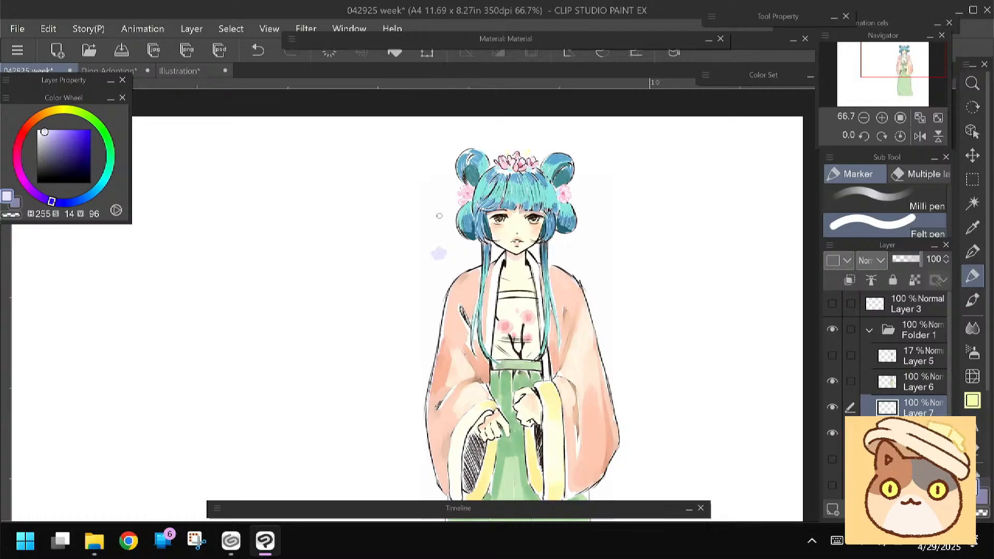
drag(440, 211, 437, 212)
drag(457, 241, 458, 244)
drag(399, 287, 375, 279)
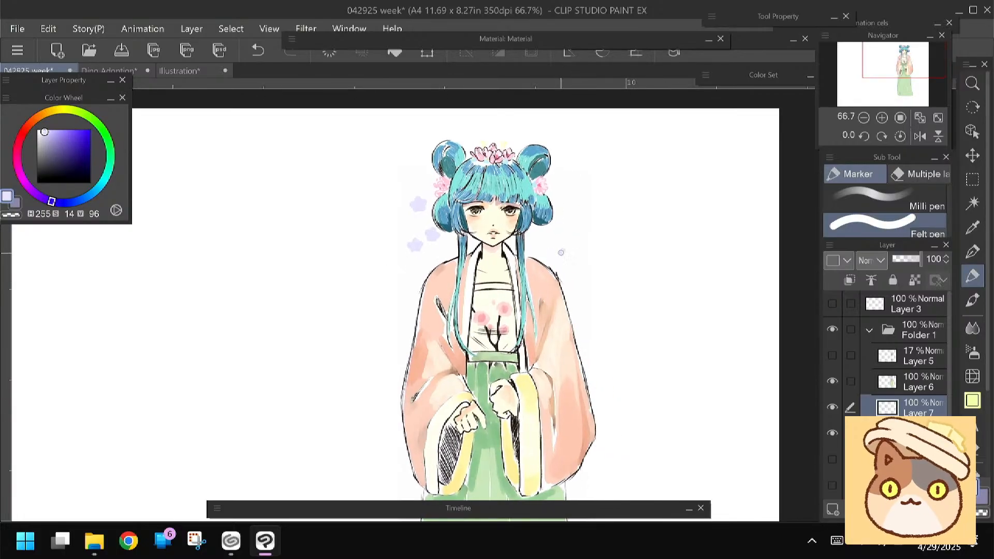
mouse_move(400, 275)
mouse_down()
mouse_move(403, 288)
mouse_move(428, 244)
mouse_move(441, 244)
mouse_up()
mouse_move(376, 372)
mouse_down()
mouse_move(390, 323)
mouse_move(383, 200)
mouse_move(381, 383)
mouse_up()
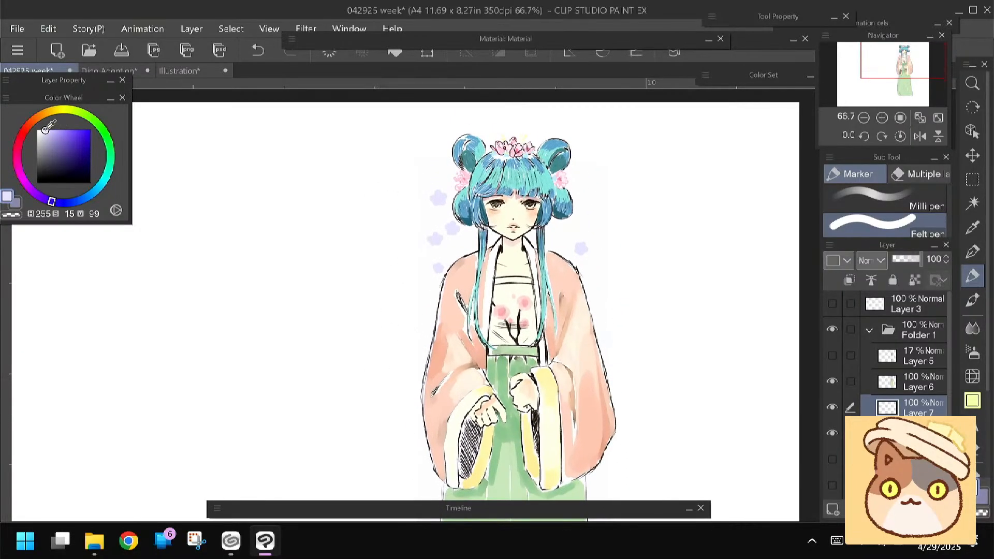
Add small white centre details to the lavender blossoms with a smaller Felt pen at hue 255, saturation 1, value 100
drag(46, 128, 40, 129)
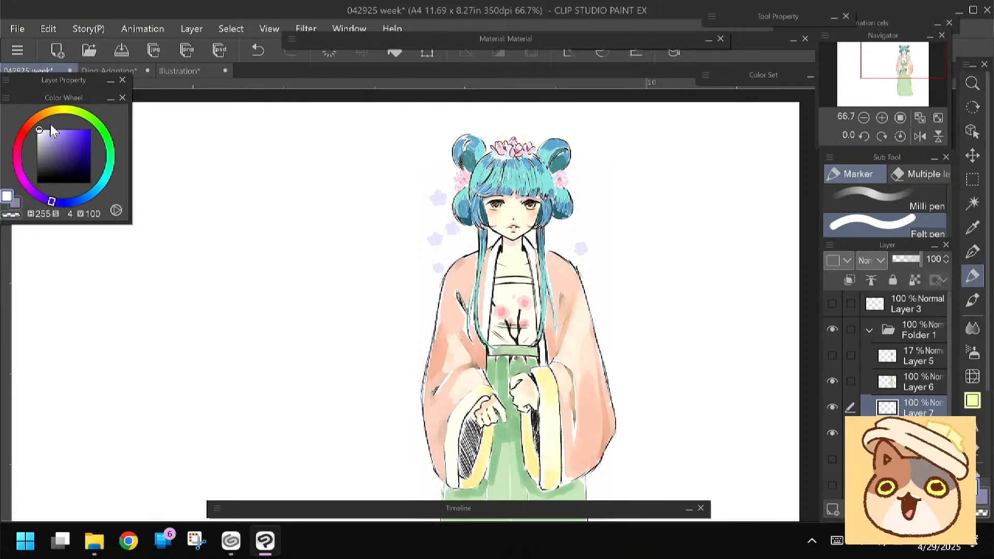
click(38, 130)
scroll(392, 227, up, 2)
scroll(452, 202, up, 2)
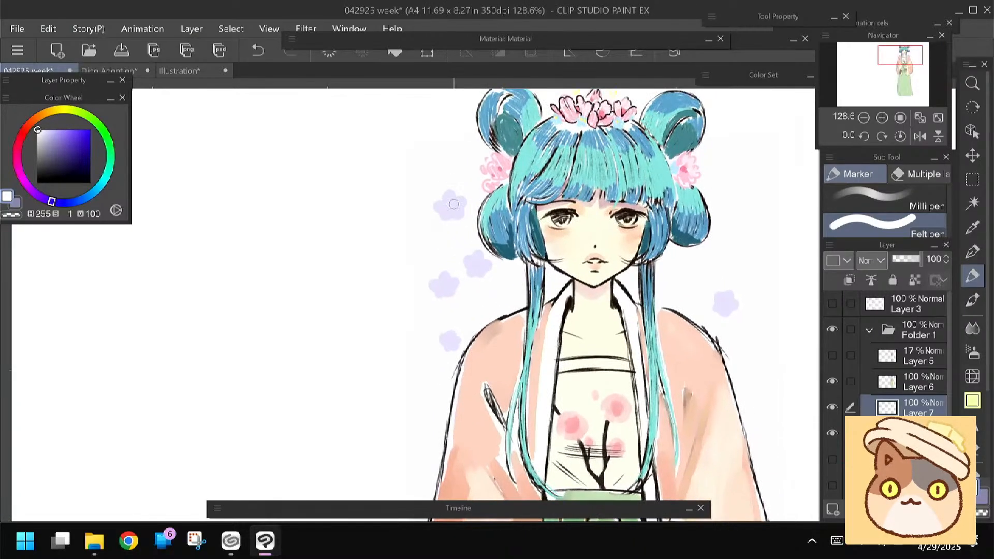
drag(451, 205, 451, 201)
click(453, 209)
click(447, 208)
click(476, 264)
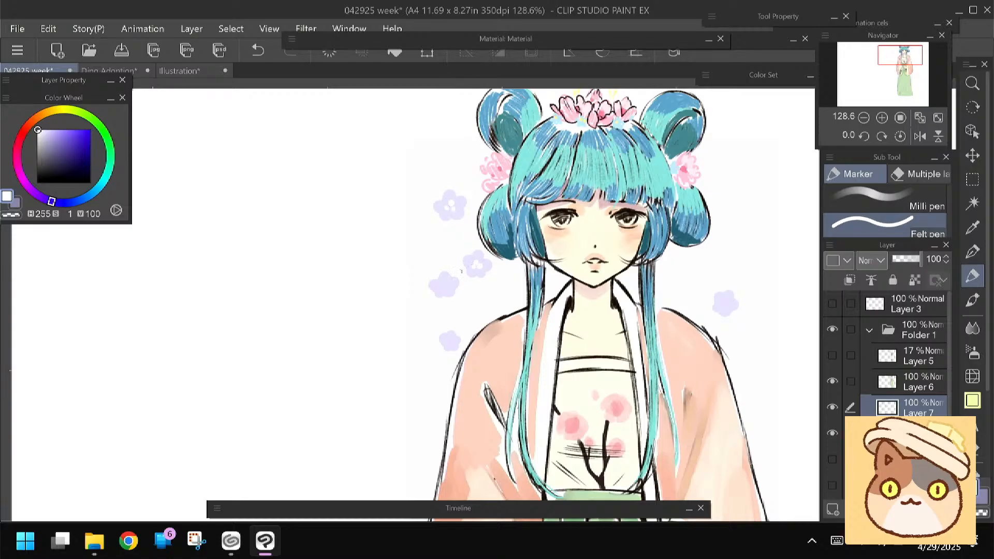
click(443, 285)
Draw lavender branches linking the backdrop blossoms on both sides of the head at hue 255, saturation 12, value 88
drag(395, 321, 347, 294)
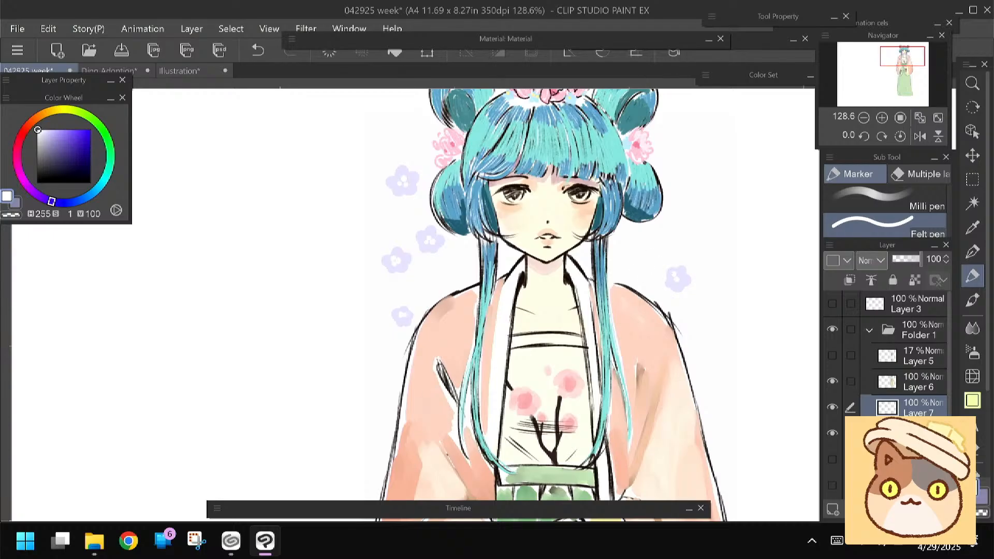
click(44, 135)
mouse_move(395, 283)
mouse_down()
mouse_move(399, 252)
mouse_move(402, 272)
mouse_up()
drag(395, 245, 414, 303)
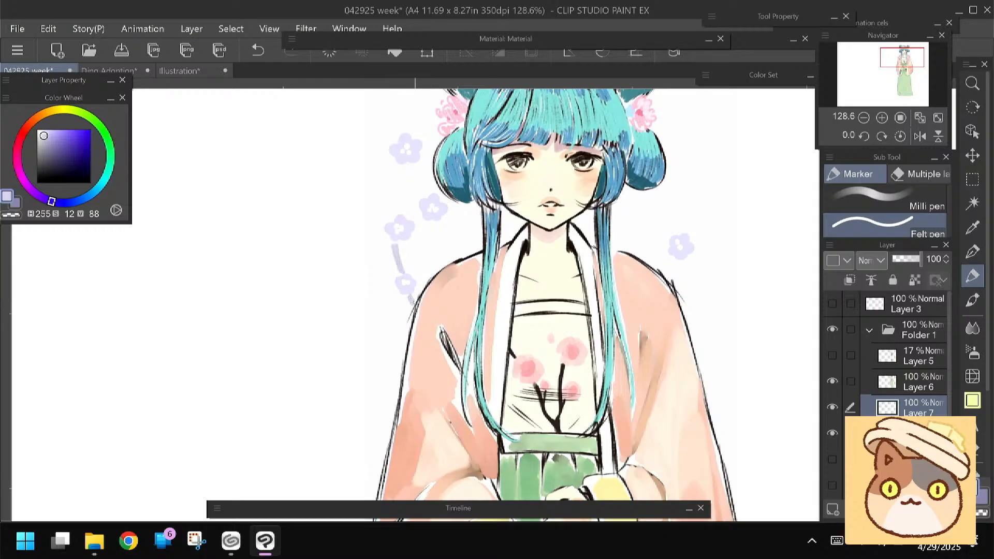
mouse_move(407, 217)
mouse_down()
mouse_move(418, 213)
mouse_move(394, 196)
mouse_move(401, 167)
mouse_up()
drag(670, 262, 662, 271)
drag(692, 235, 707, 213)
drag(709, 211, 705, 166)
Make Layer 6 active and choose the 바꿈펜 pen for line work
drag(319, 303, 305, 337)
click(833, 382)
click(833, 382)
click(909, 380)
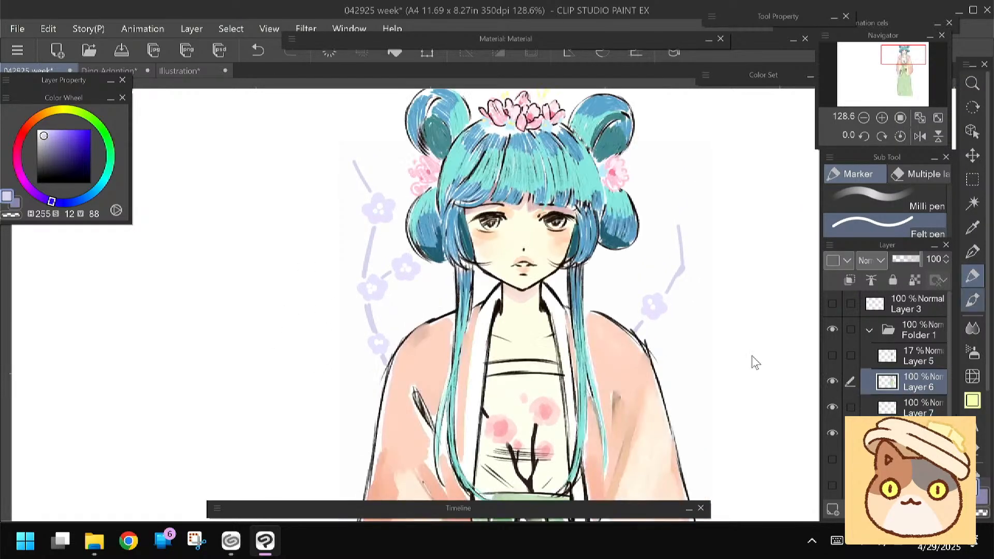
scroll(414, 290, up, 4)
key(p)
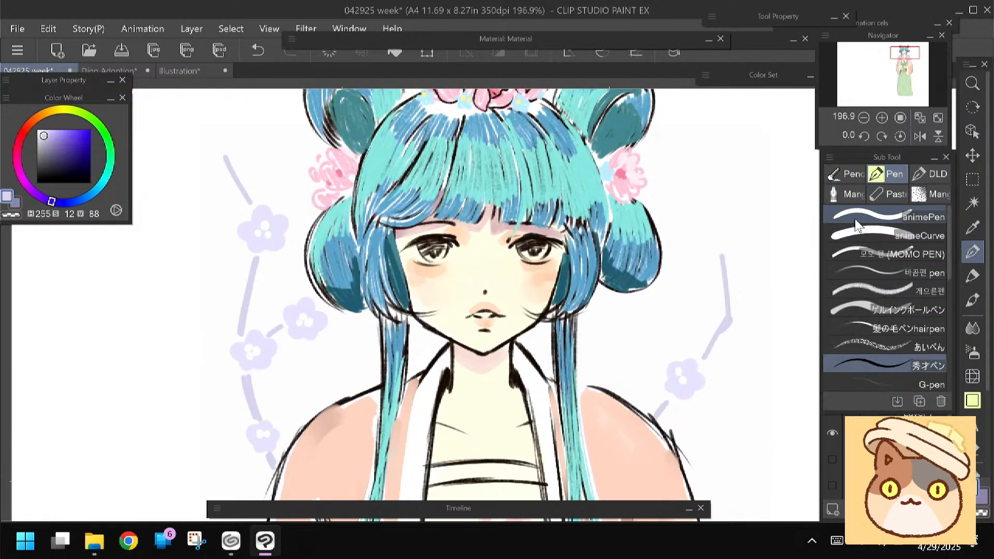
click(846, 271)
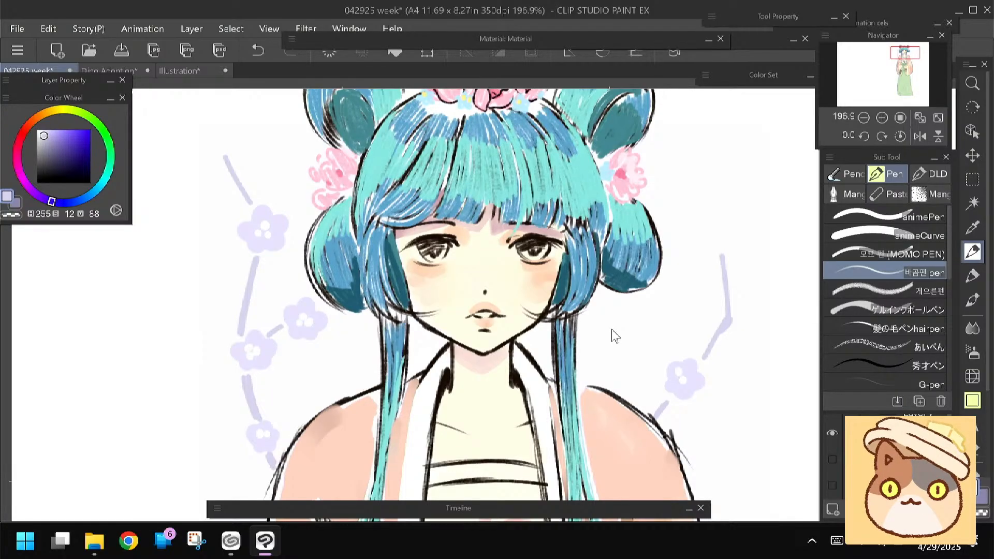
scroll(696, 299, down, 2)
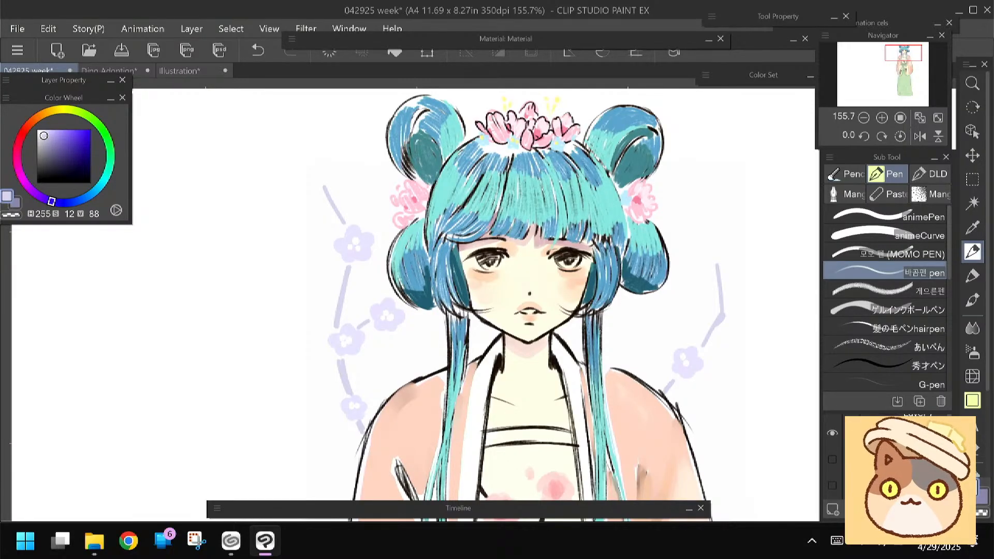
scroll(475, 358, down, 6)
drag(496, 414, 529, 258)
scroll(542, 405, down, 1)
drag(528, 310, 495, 245)
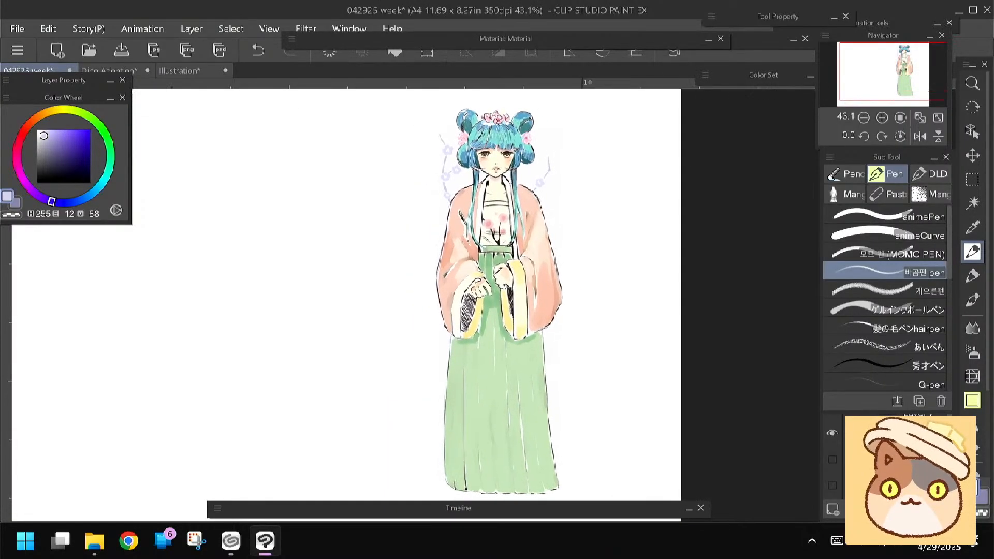